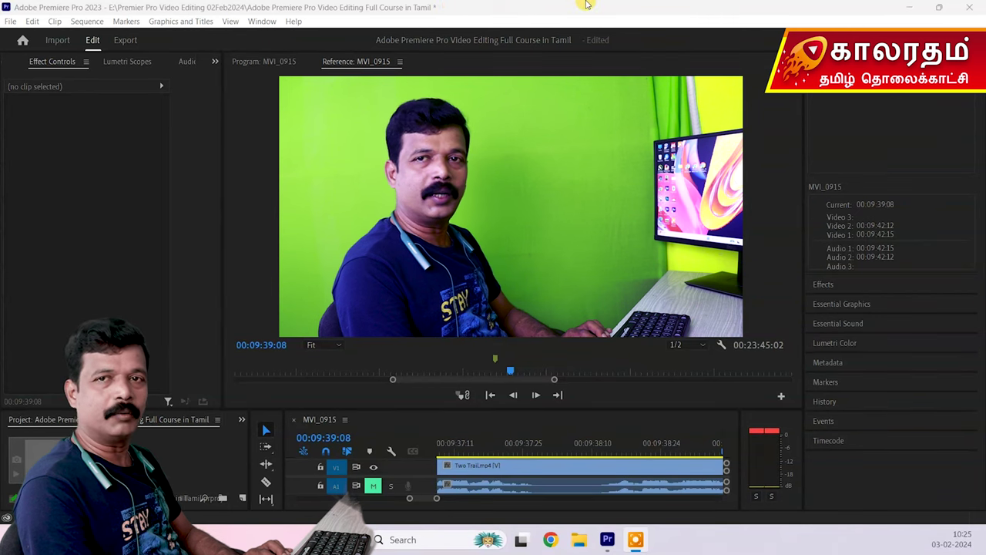
Close the Adobe Premiere Pro Video Editing Full Course in Tamil project to reach the Home screen.
left_click(968, 8)
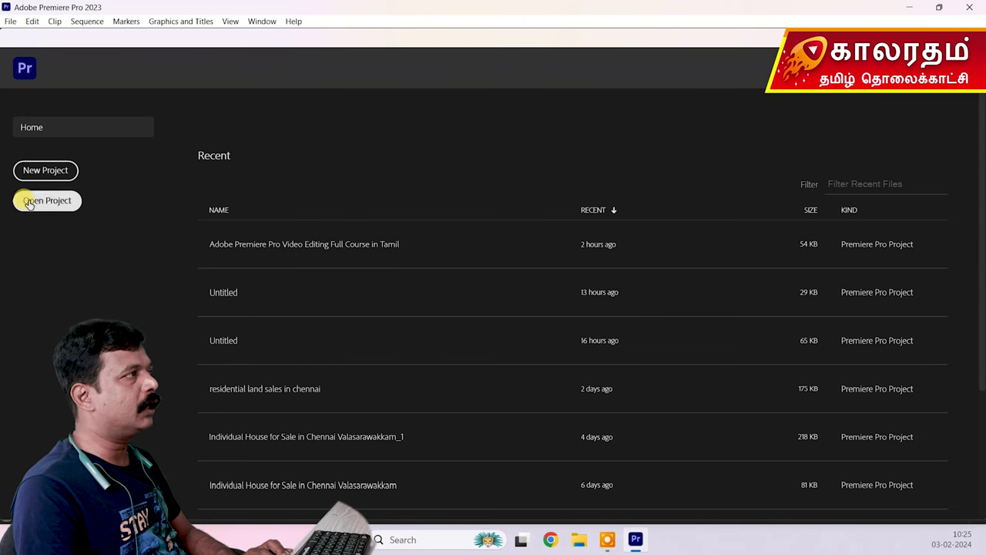
Start a new project from the Home screen.
left_click(45, 171)
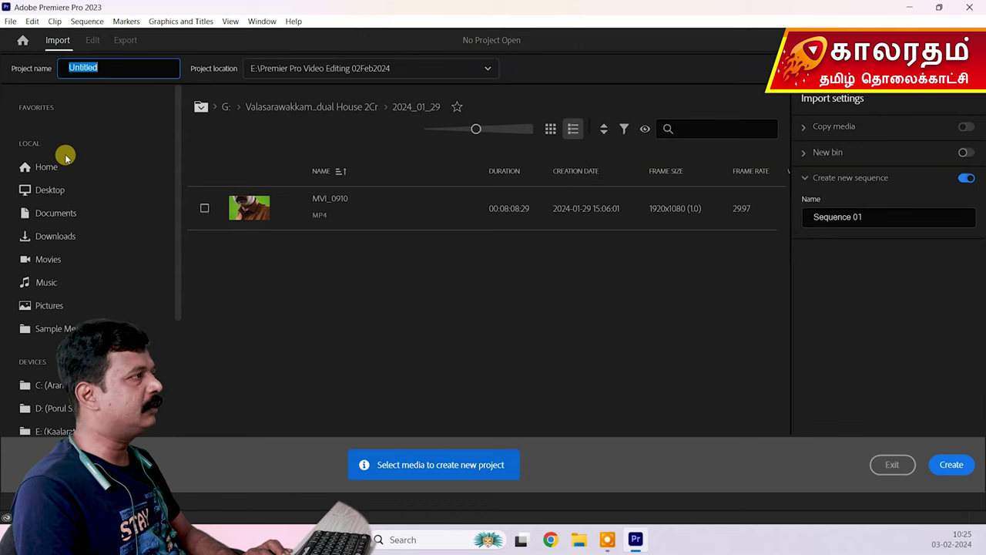
scroll(79, 212, "down", 3)
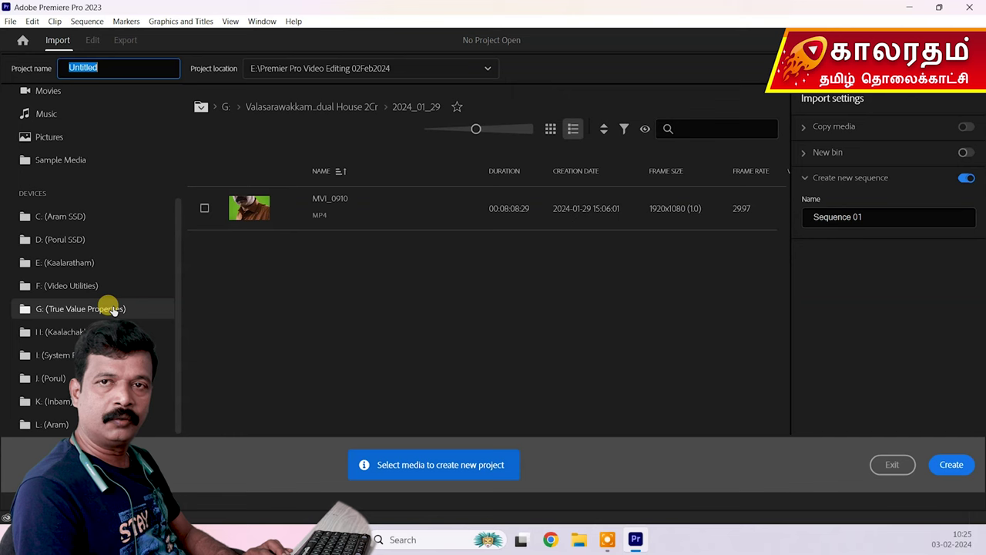
scroll(81, 300, "up", 3)
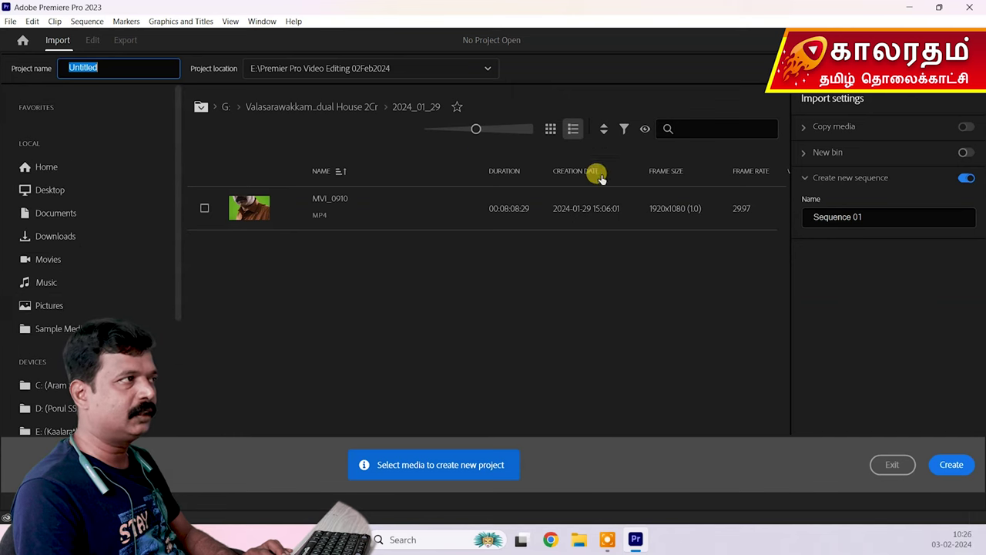
Switch the media browser between grid and list views, settling on medium-sized grid thumbnails.
left_click(550, 129)
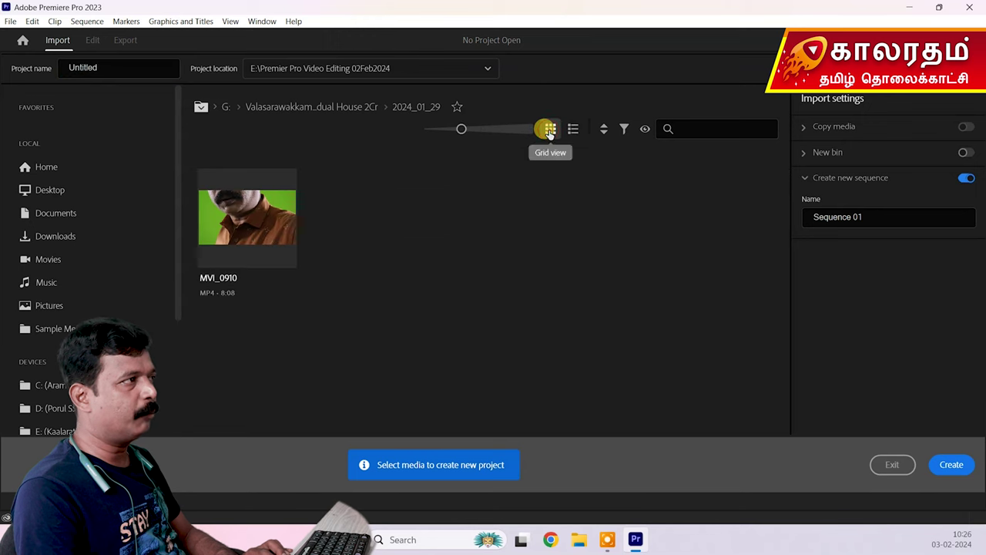
left_click(573, 131)
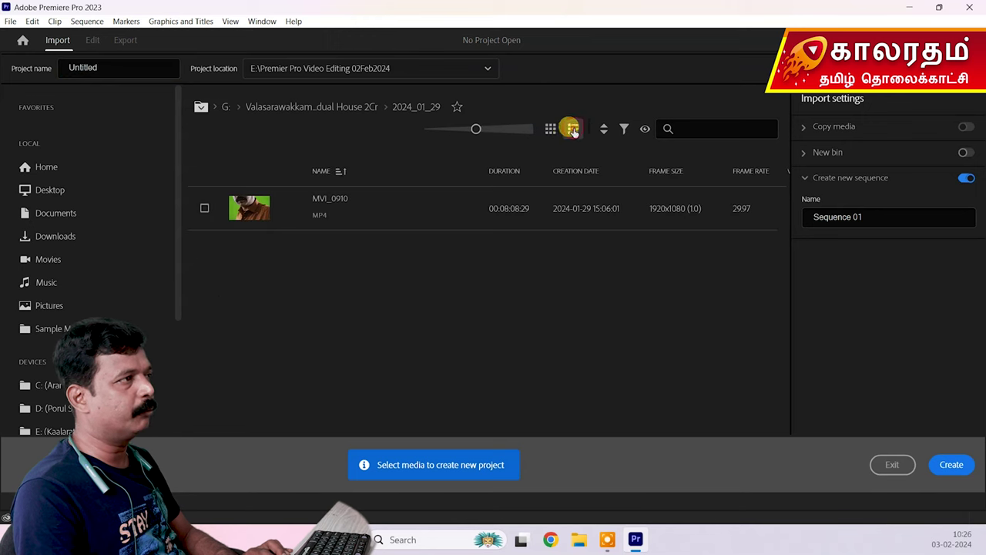
left_click_drag(474, 129, 527, 128)
left_click(549, 129)
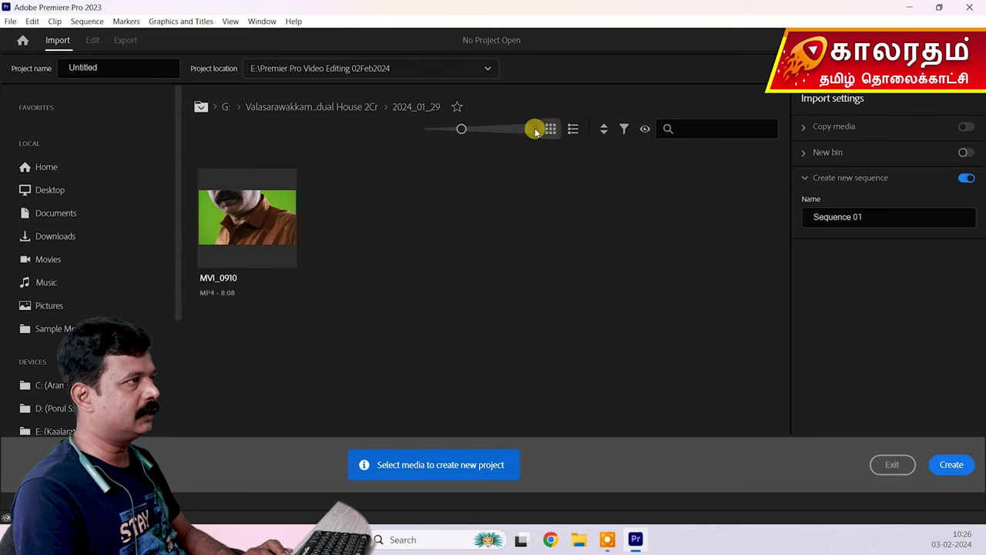
mouse_move(461, 131)
left_mouse_down()
mouse_move(514, 133)
mouse_move(462, 128)
left_mouse_up()
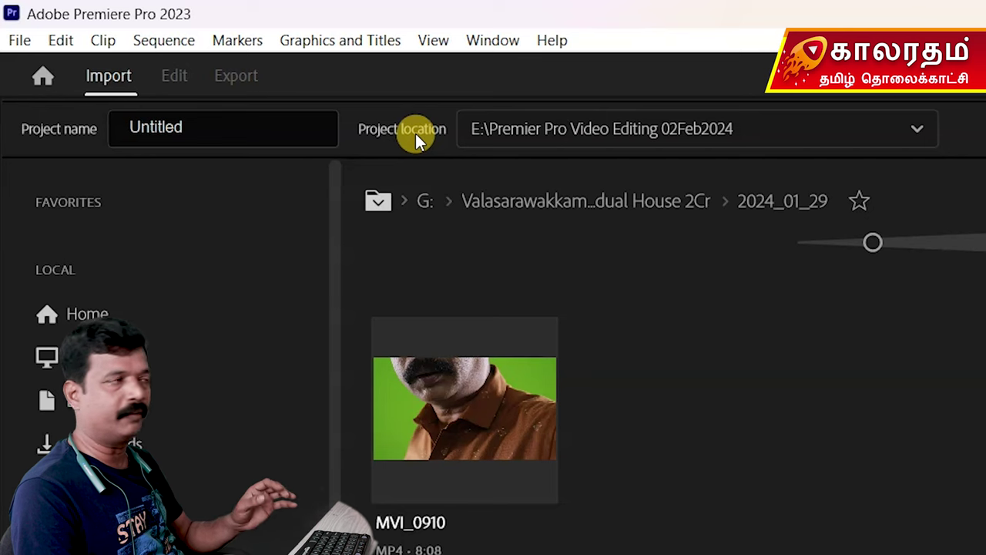
Rename the project 'My First Video Edit' and choose to pick a different save location.
left_click(215, 127)
left_click_drag(247, 127, 121, 125)
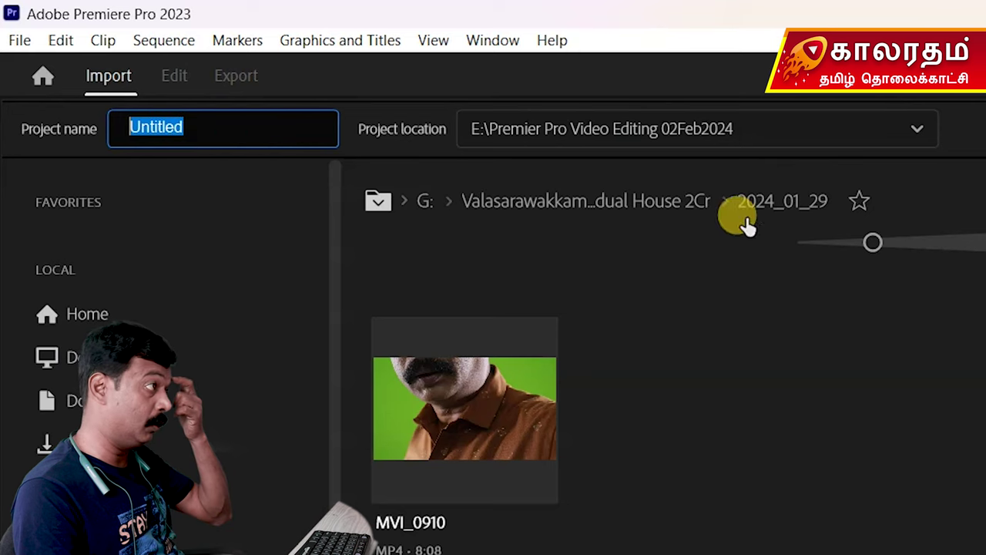
type("My First Video Edit")
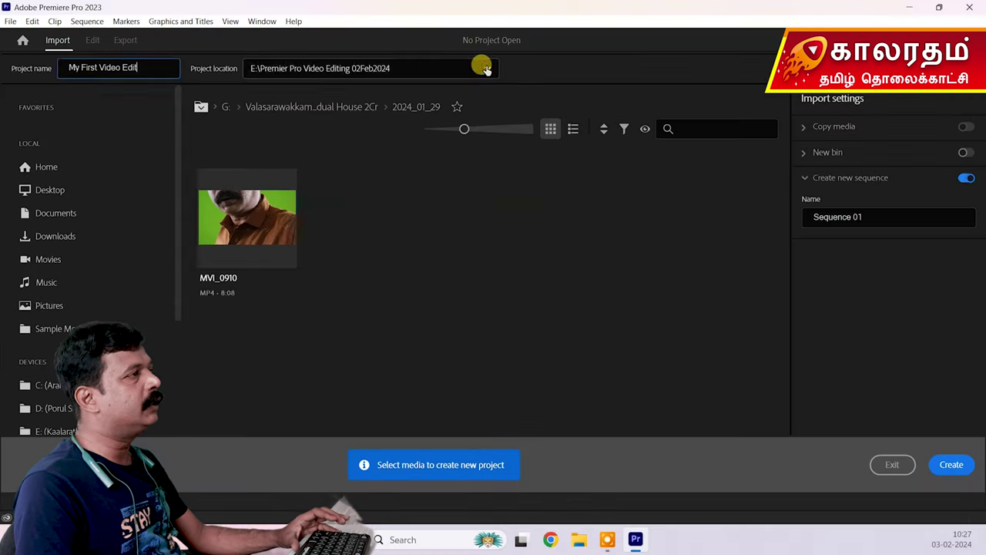
left_click(919, 133)
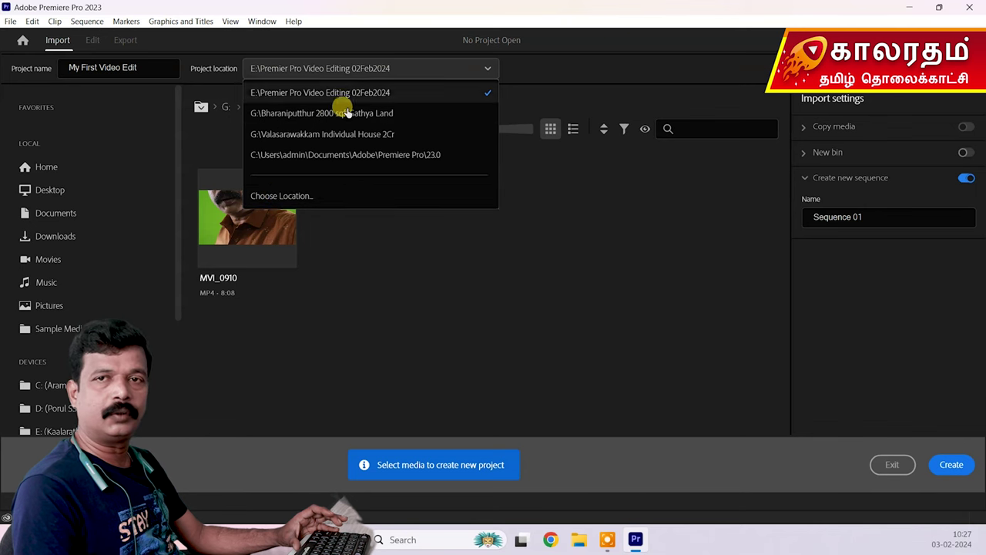
left_click(293, 197)
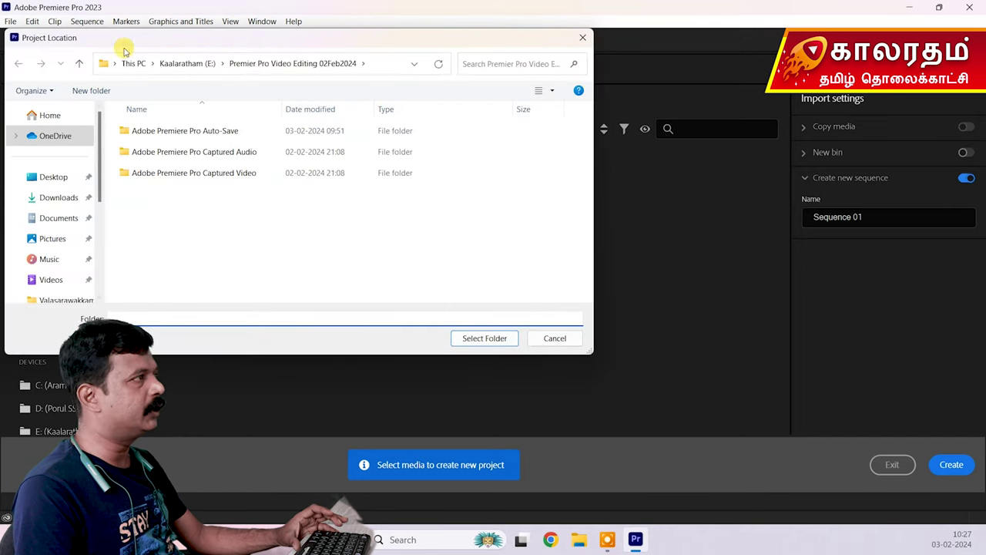
Browse to the E:\Premier Pro Video Editing 02Feb2024 folder in the location browser.
left_click(188, 65)
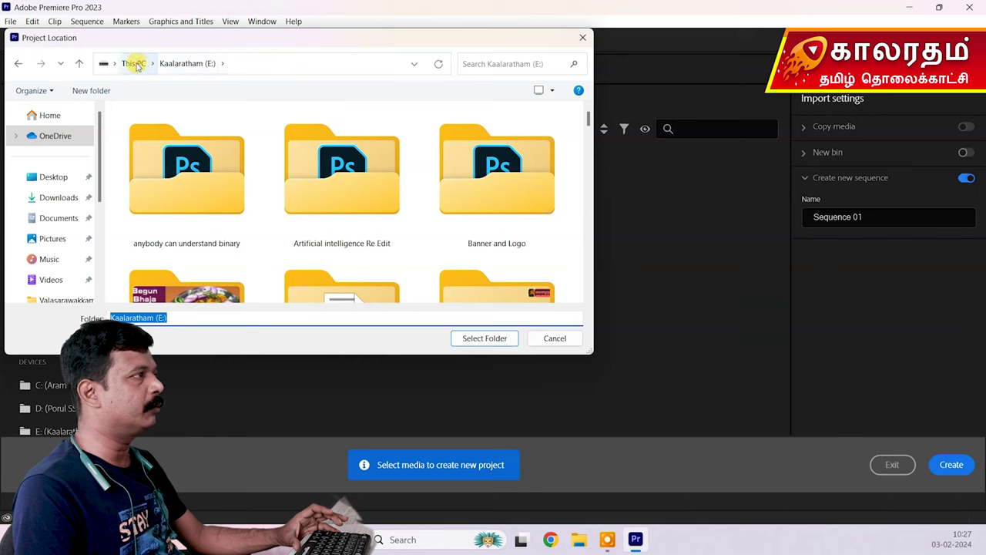
left_click(127, 64)
left_click(211, 177)
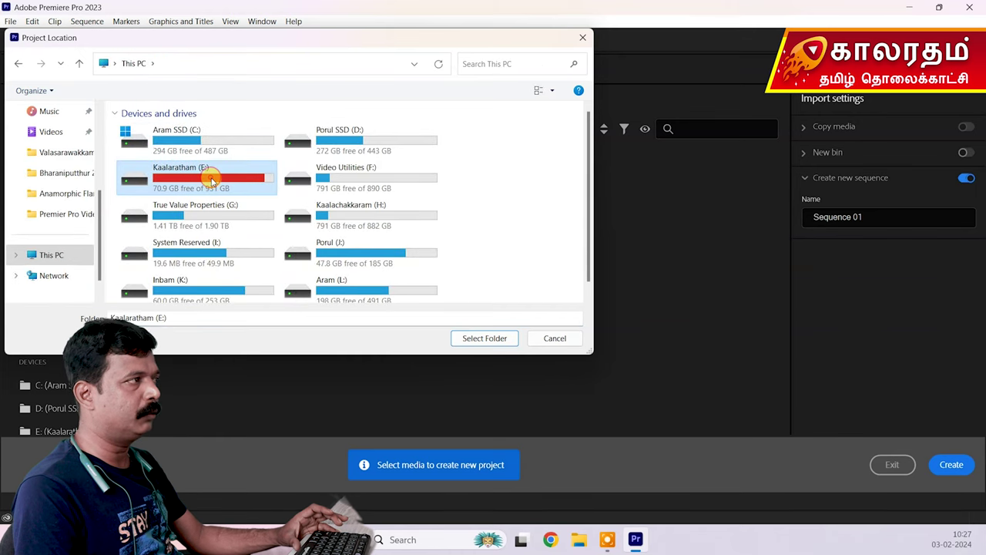
double_click(227, 177)
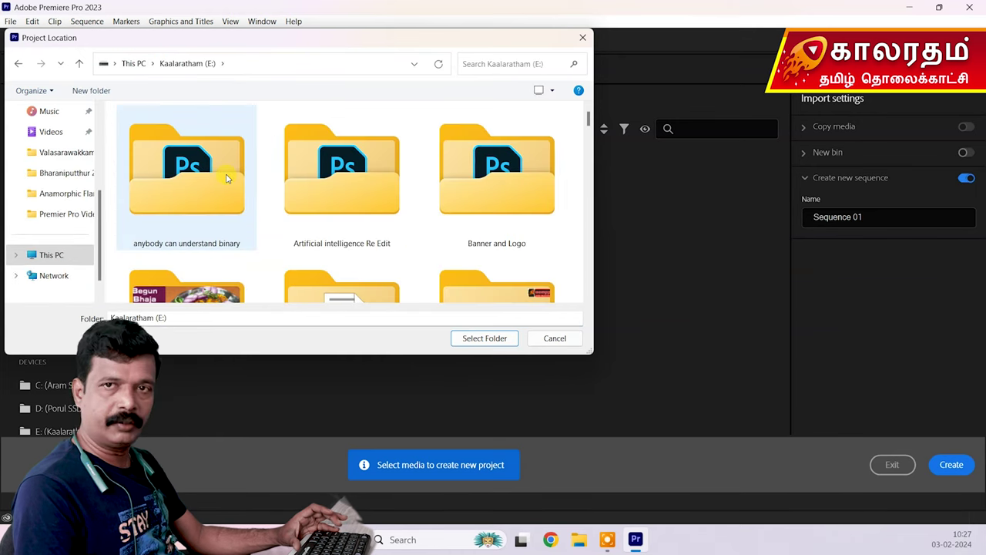
left_click(168, 214)
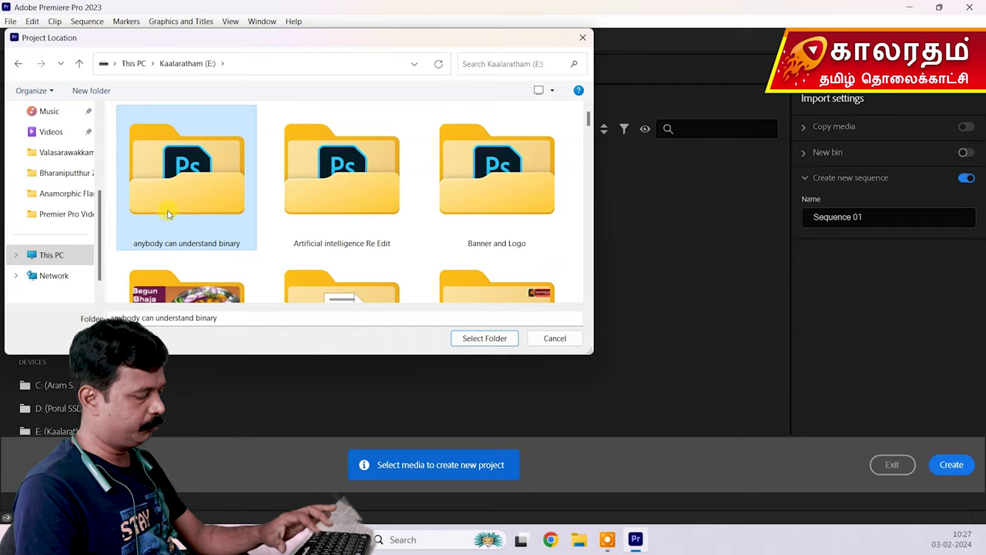
key("p")
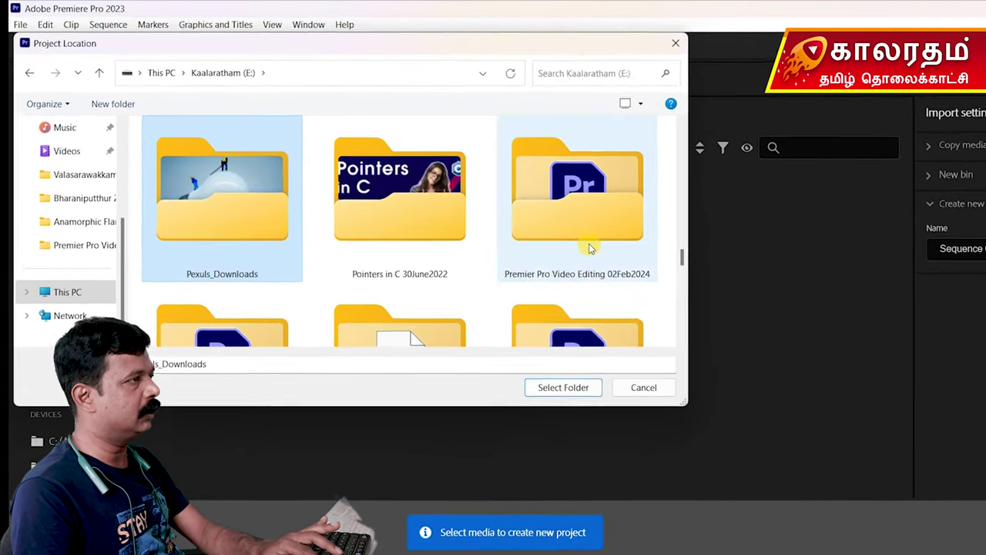
double_click(590, 248)
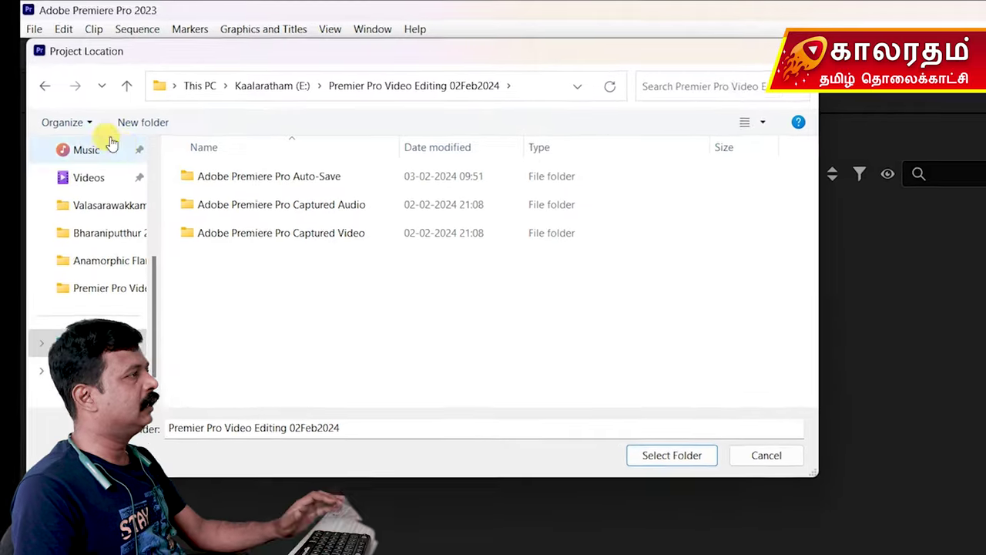
Create a 'Premier Pro Video' subfolder, open it, and use it as the project location.
left_click(183, 138)
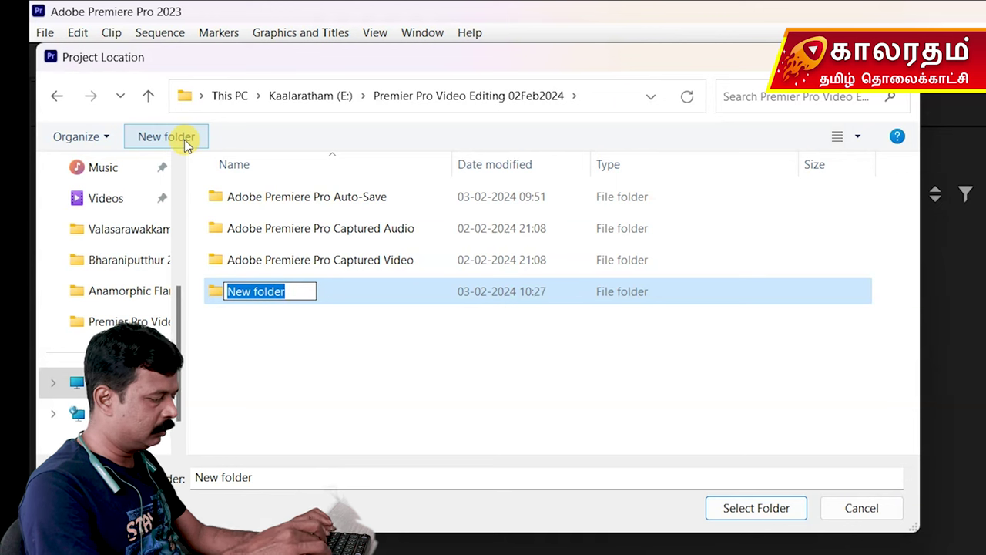
type("Premier")
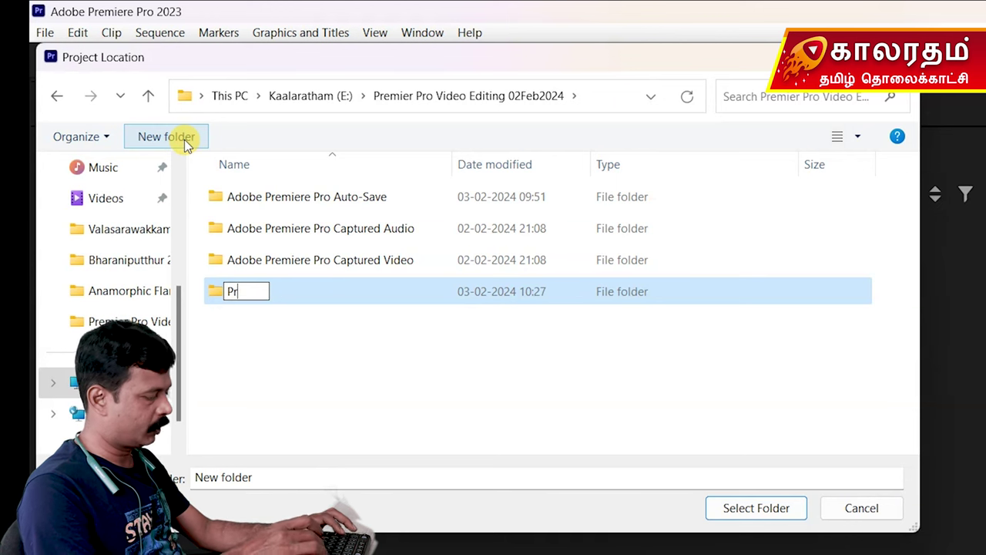
type(" Pro V")
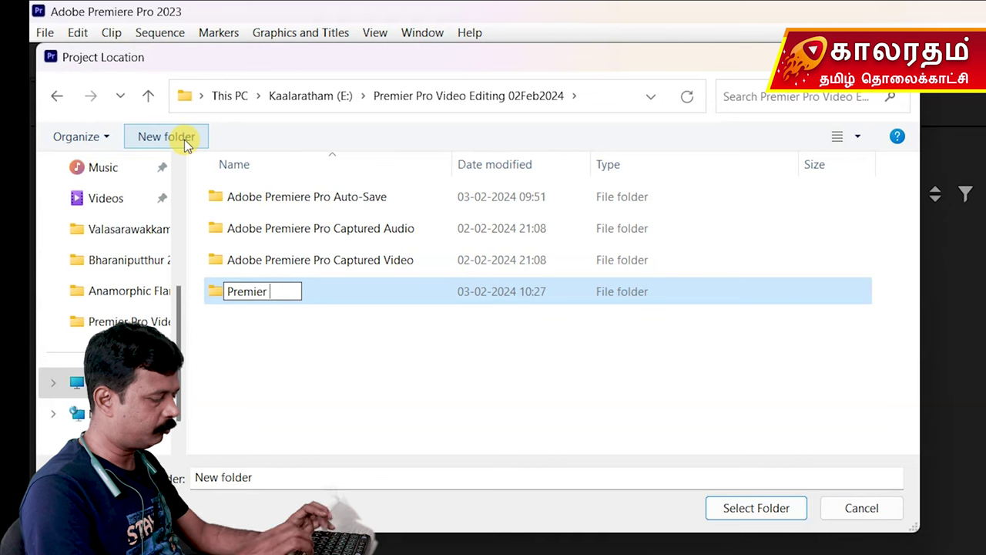
type("ideo")
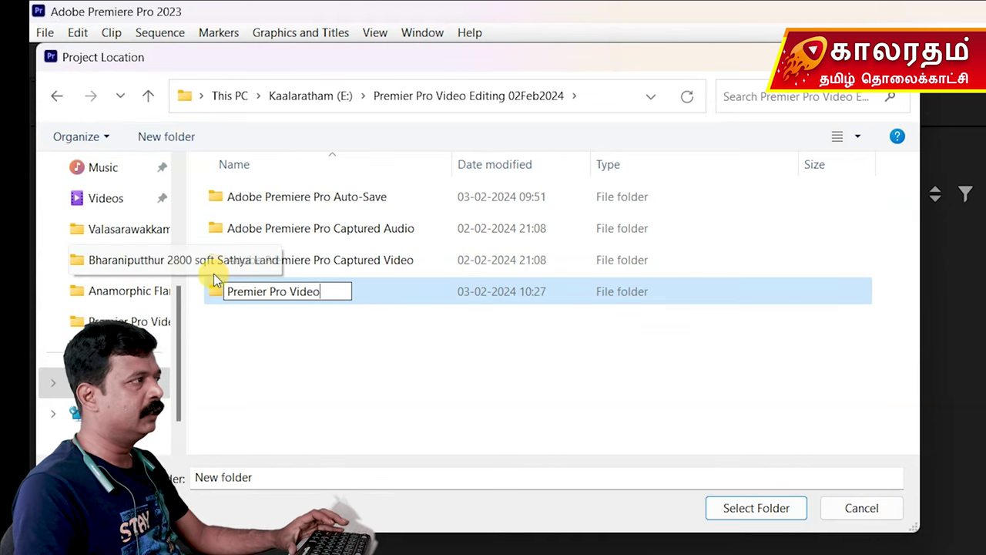
left_click(257, 332)
double_click(262, 296)
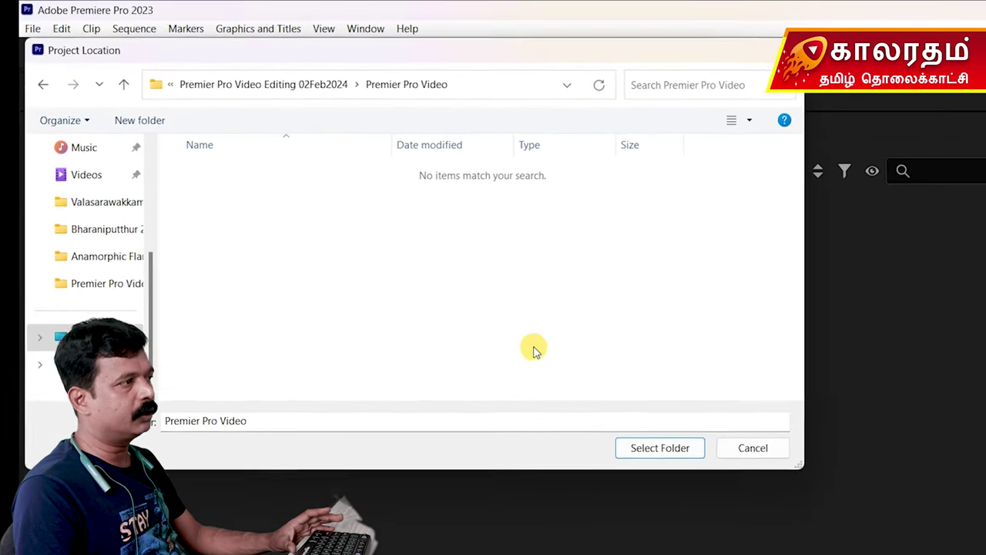
left_click(600, 424)
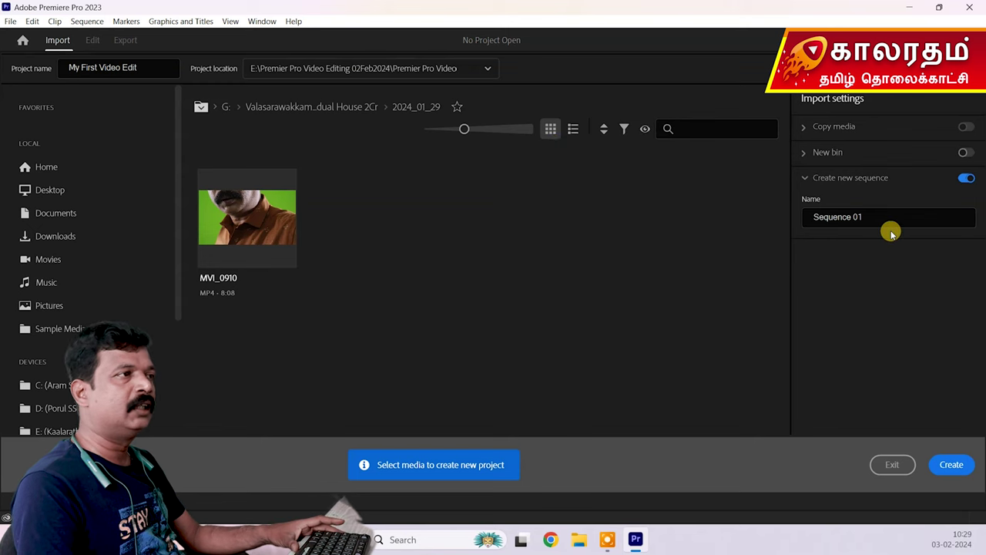
Confirm the Premier Pro Video folder as the project's save location.
left_click(954, 466)
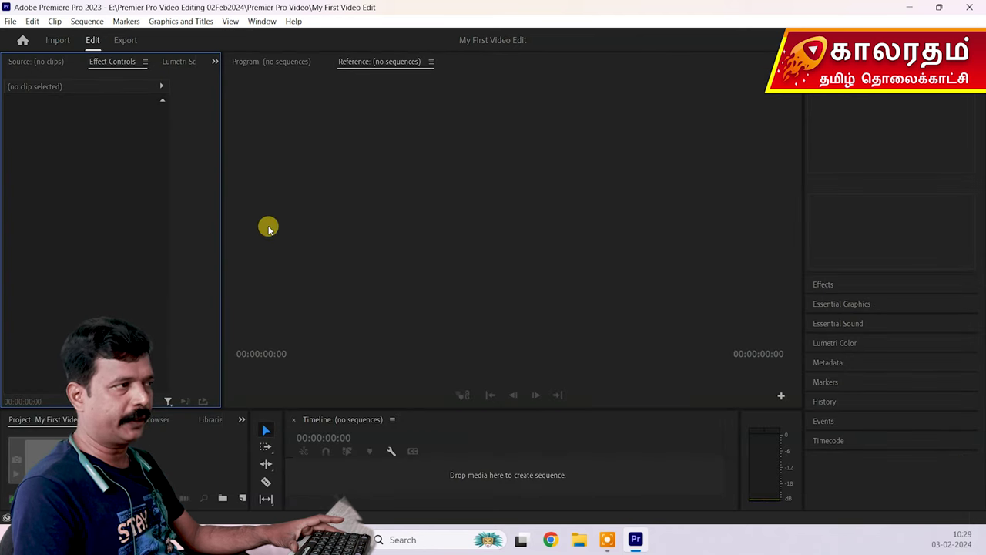
Raise the divider above the Timeline twice to enlarge the Project and Timeline panels.
left_click_drag(522, 407, 526, 303)
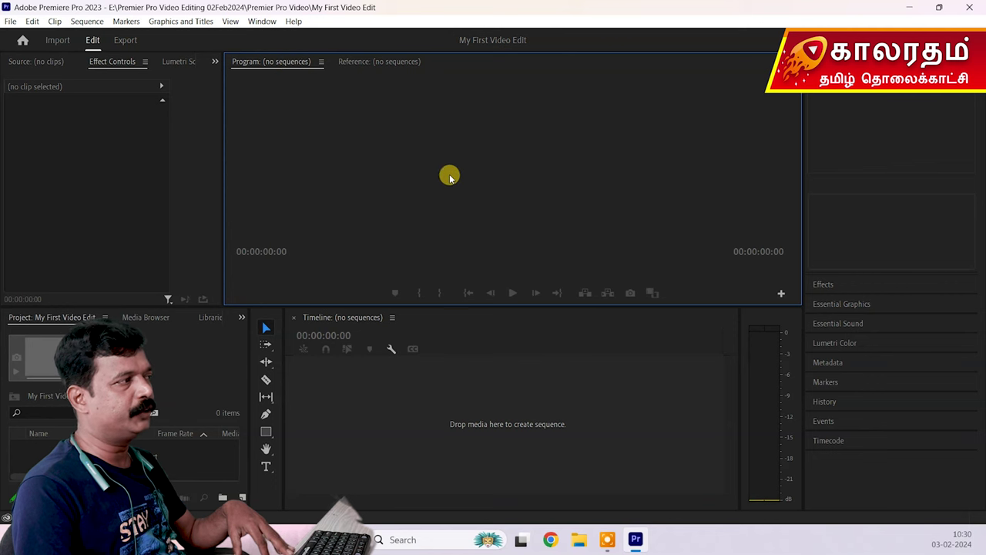
left_click_drag(173, 306, 179, 256)
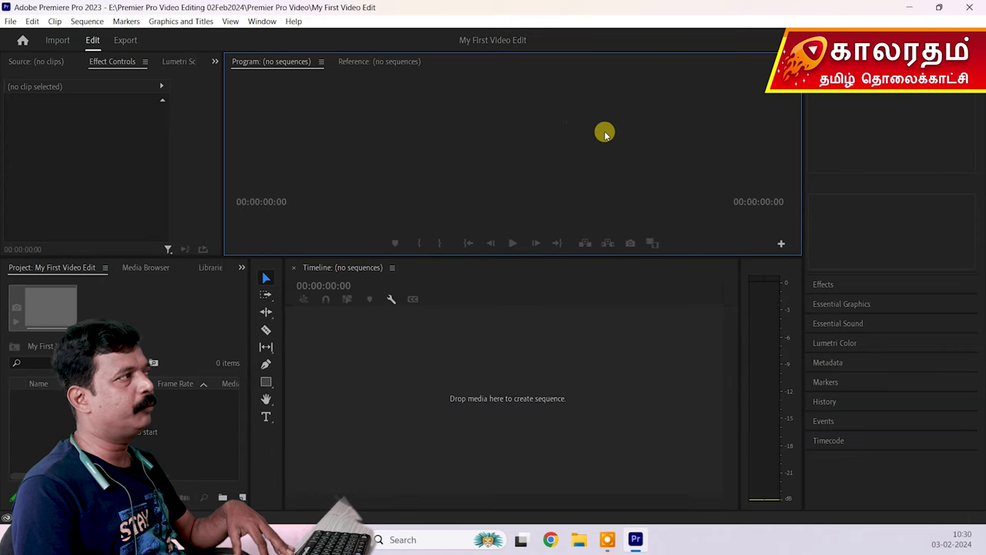
Undock the Program monitor into a floating window and move it onto the second display.
left_click(320, 62)
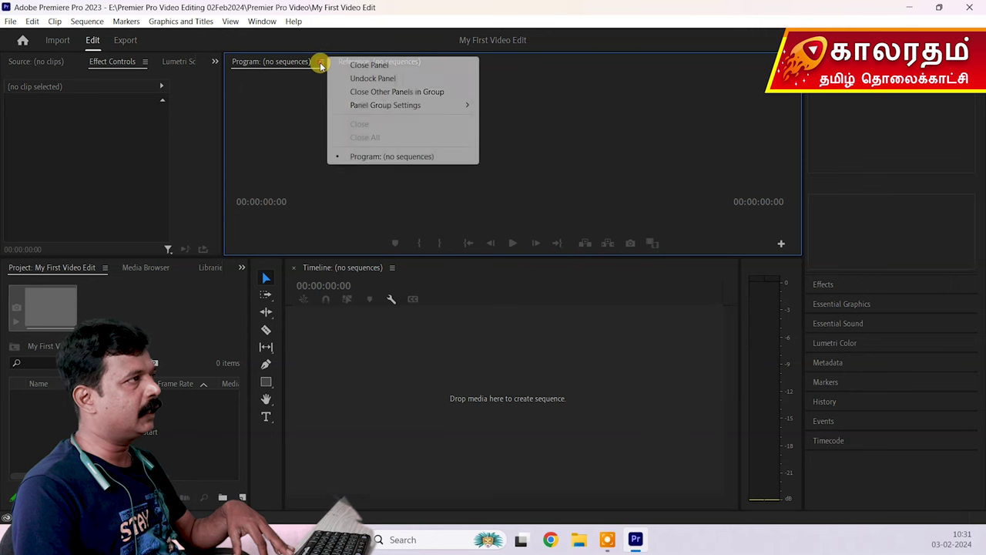
left_click(374, 80)
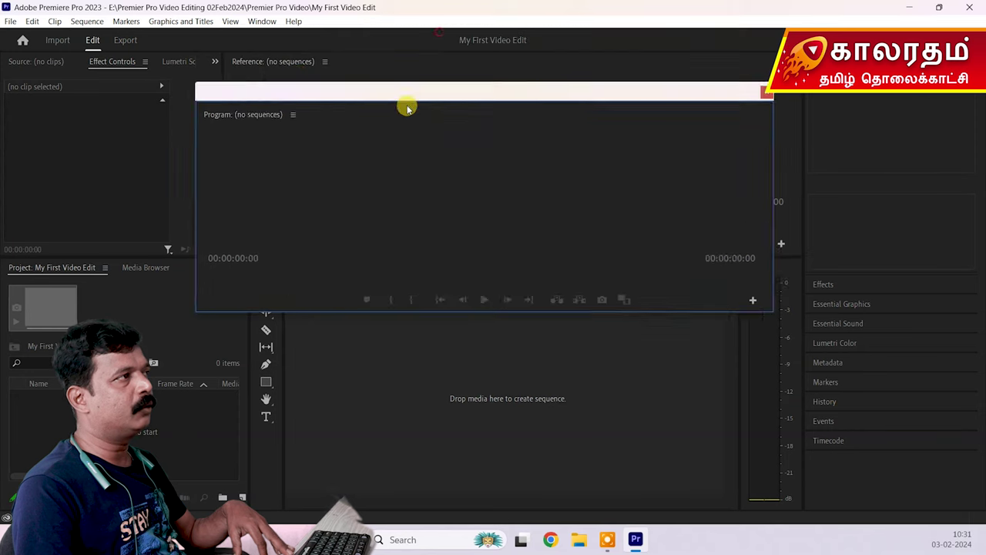
left_click_drag(408, 48, 502, 167)
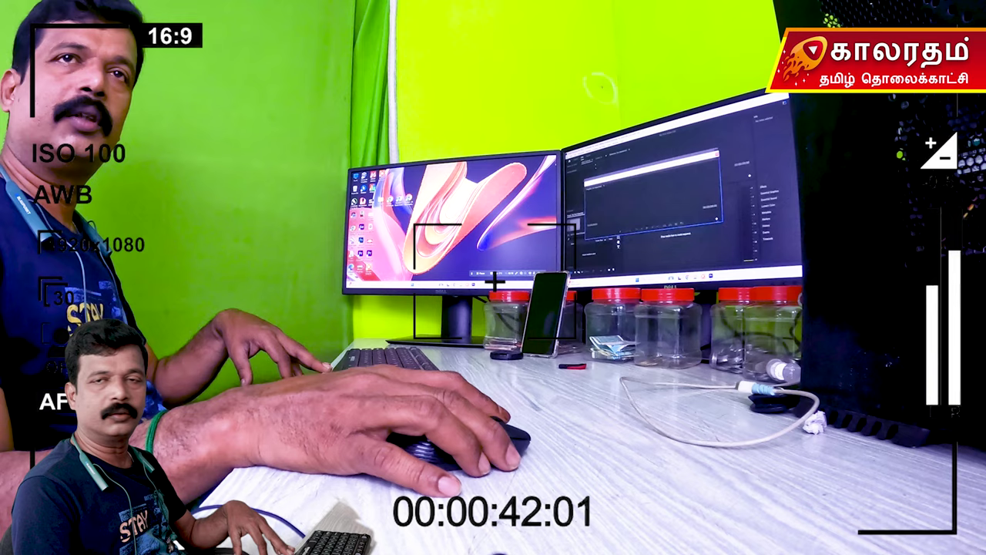
left_click_drag(639, 164, 393, 198)
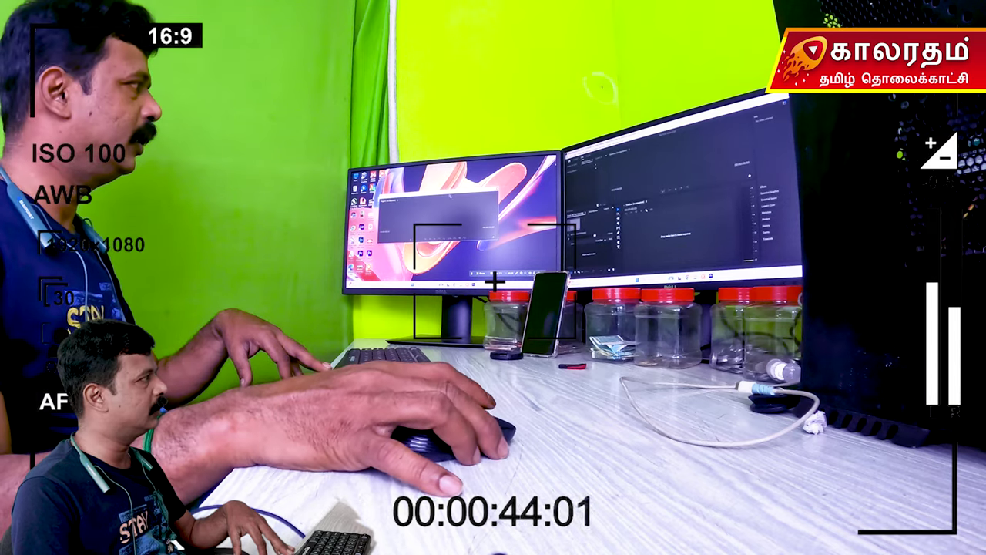
Make the floating Program monitor window wider and taller.
left_click_drag(497, 216, 546, 214)
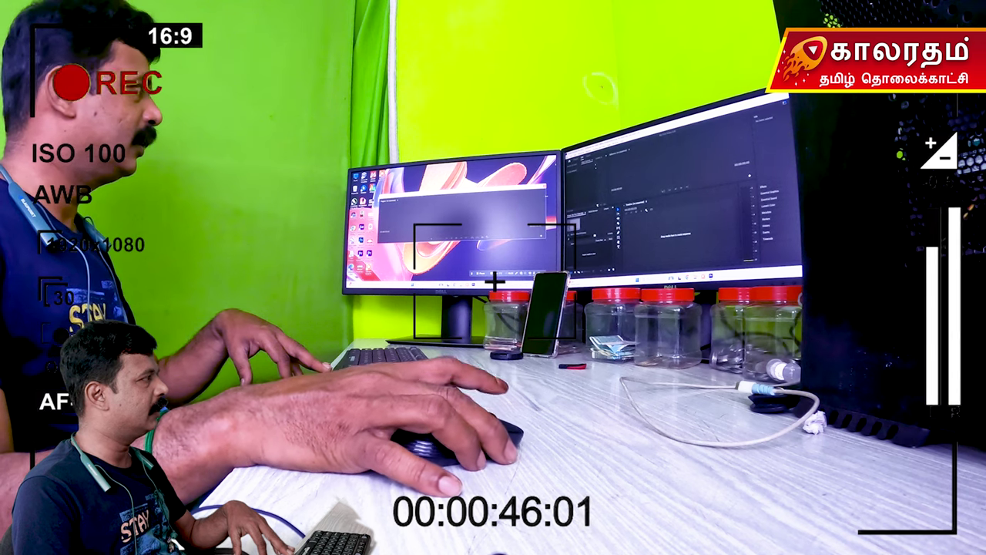
left_click_drag(378, 212, 353, 212)
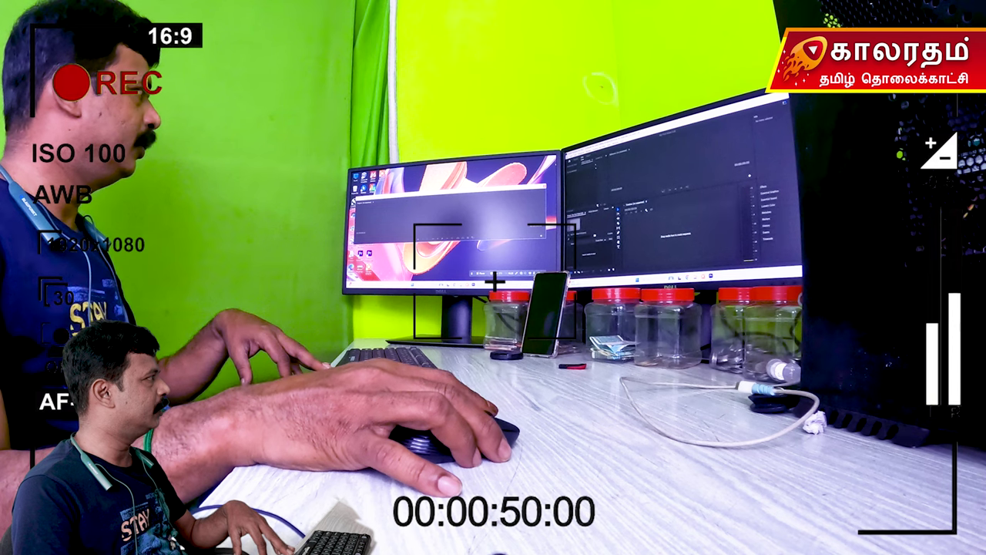
left_click_drag(451, 184, 450, 158)
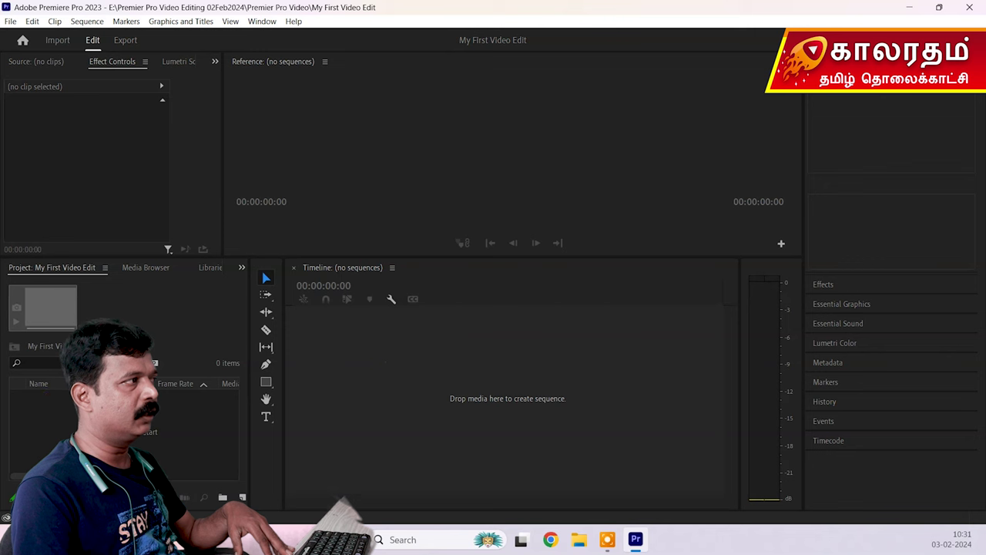
left_click(93, 112)
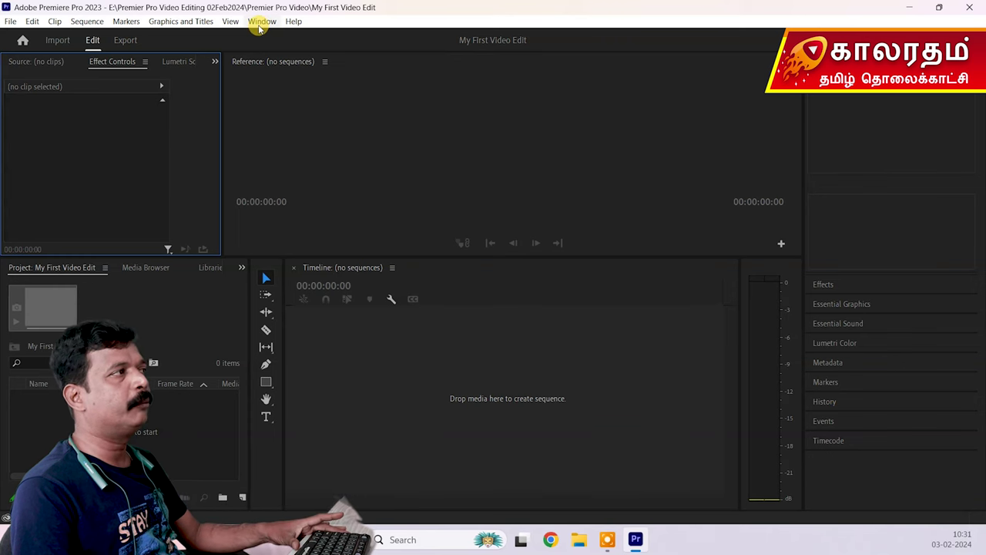
left_click(260, 23)
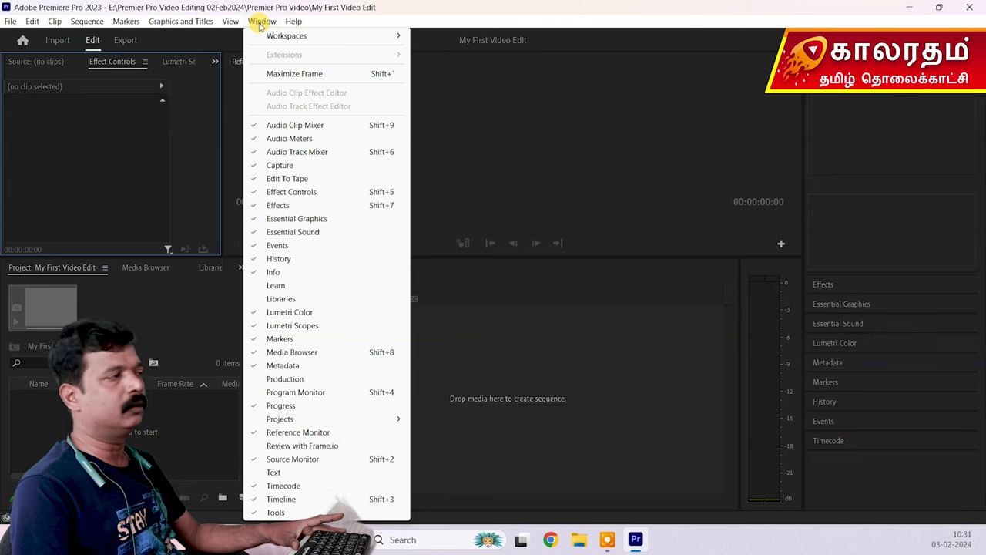
Switch to the Assembly workspace and close its Timeline panel.
mouse_move(366, 37)
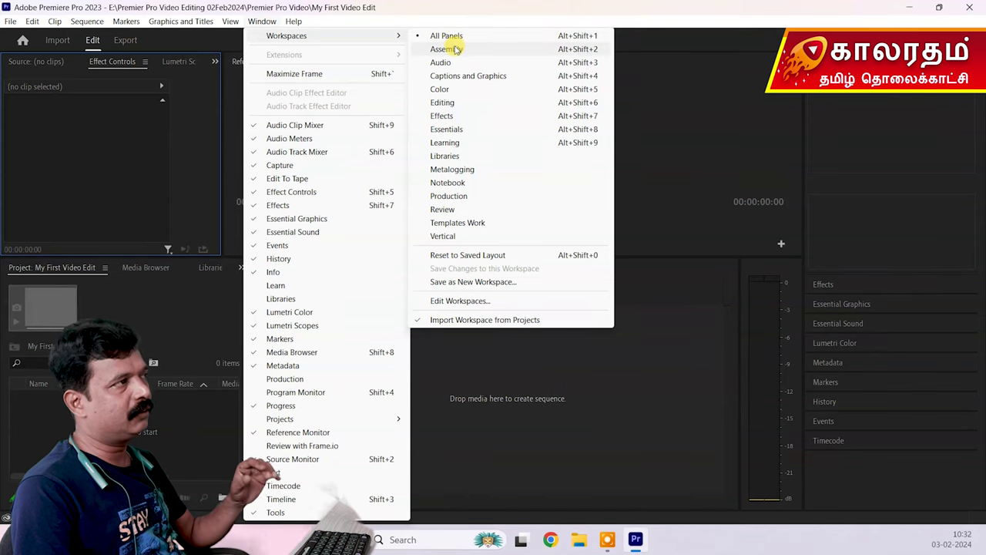
left_click(454, 50)
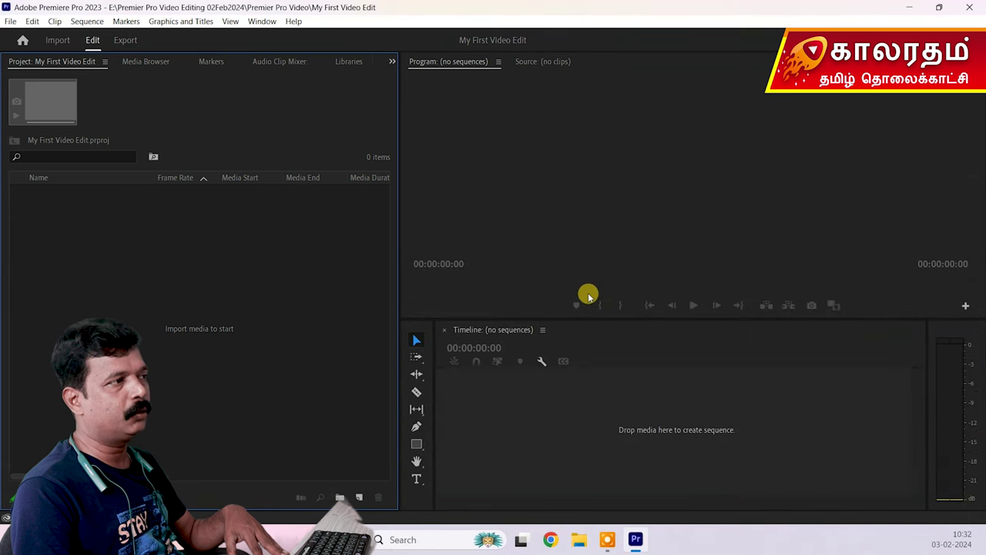
left_click(263, 22)
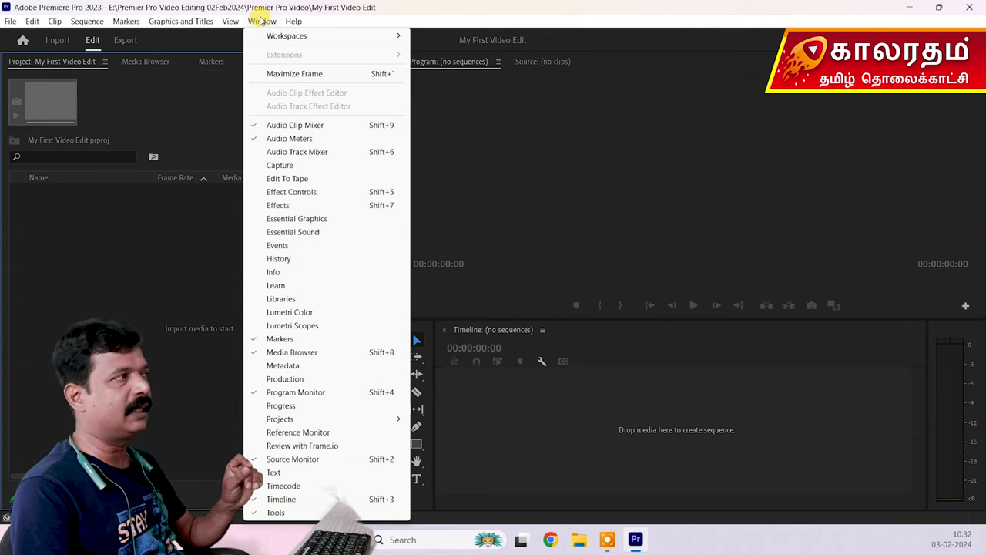
mouse_move(274, 37)
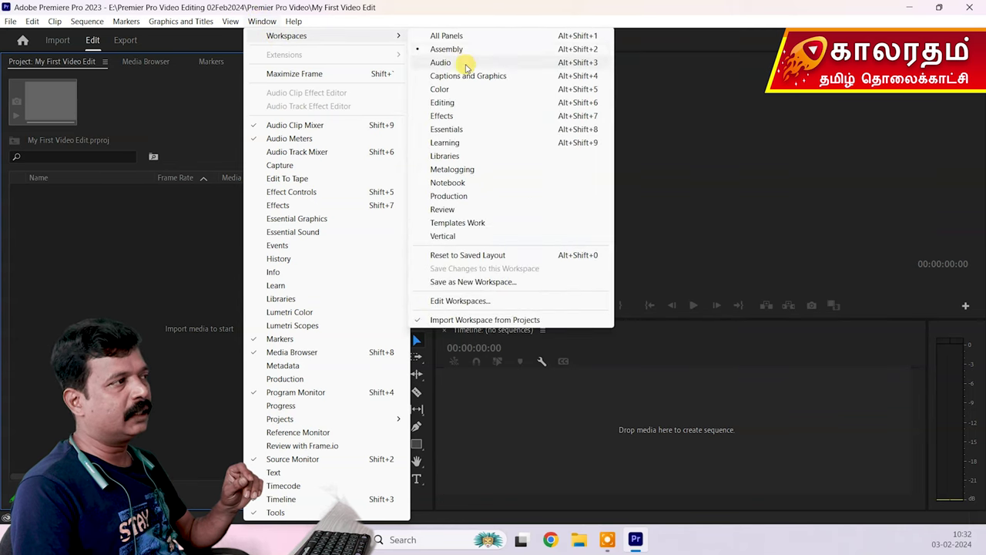
left_click(788, 217)
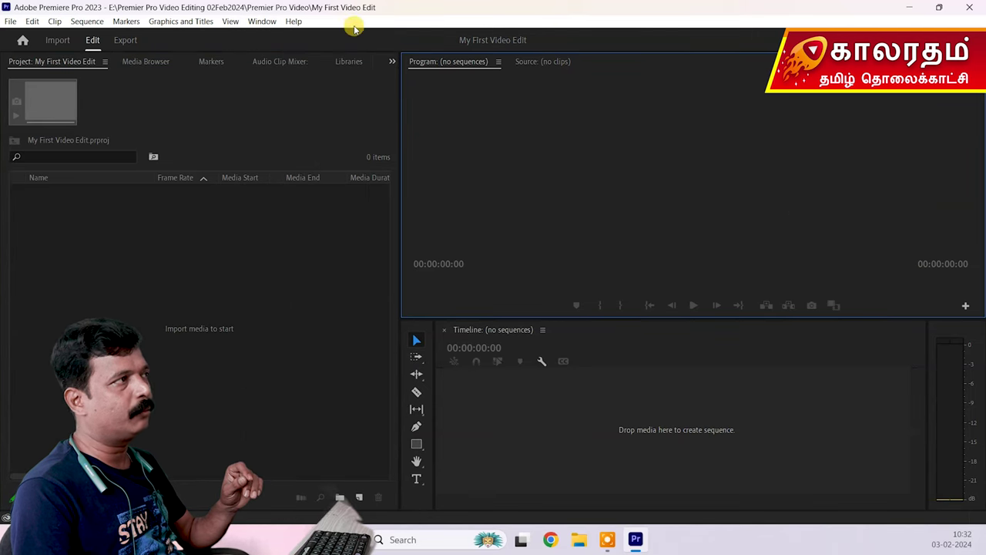
left_click(266, 29)
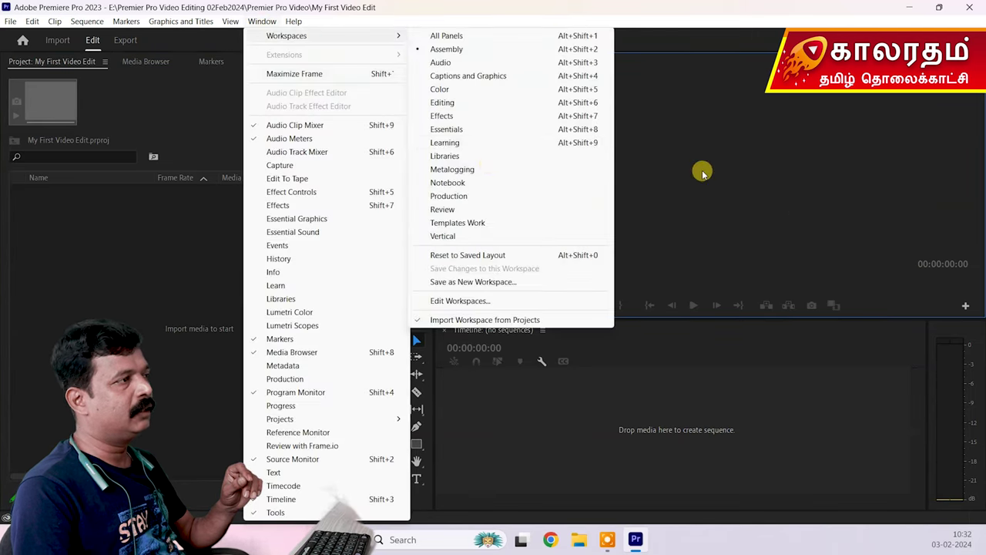
left_click(724, 182)
left_click(444, 333)
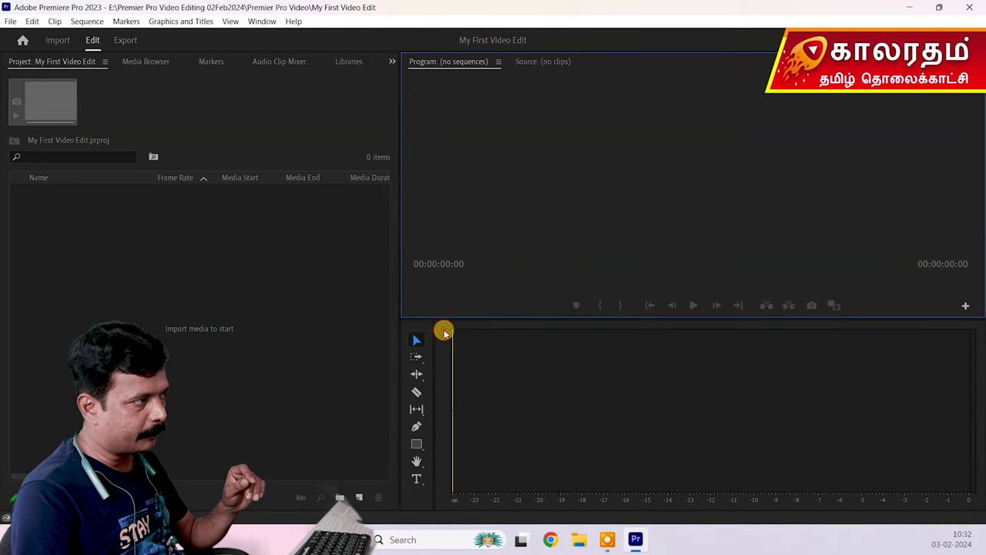
Reset the Assembly workspace to its saved layout.
left_click(261, 22)
mouse_move(323, 36)
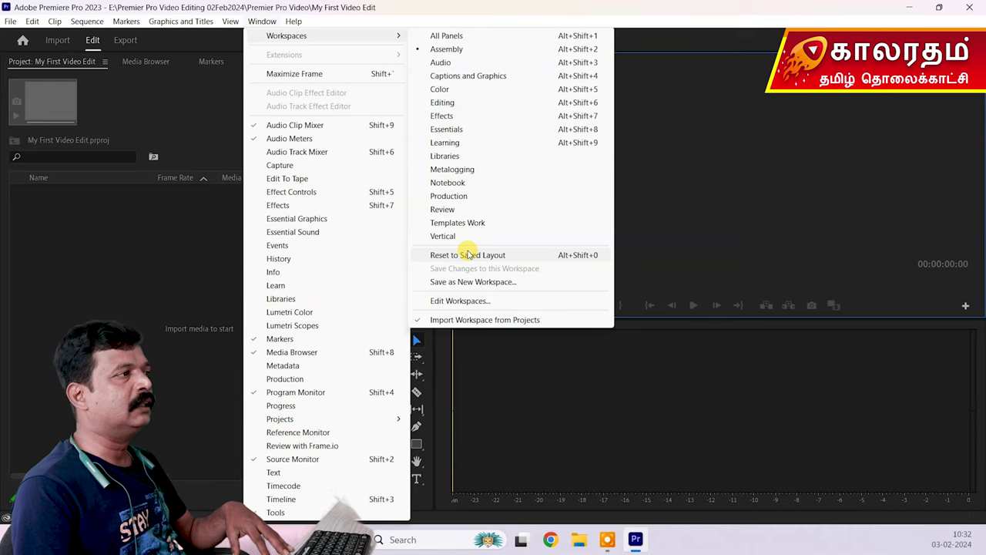
left_click(467, 254)
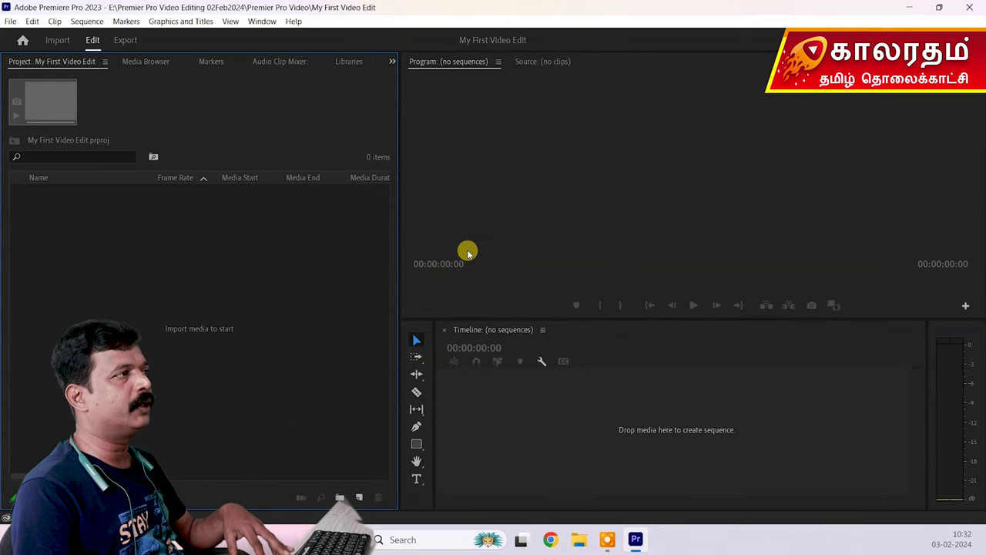
Switch to the All Panels workspace and reset it to its saved layout.
left_click(251, 21)
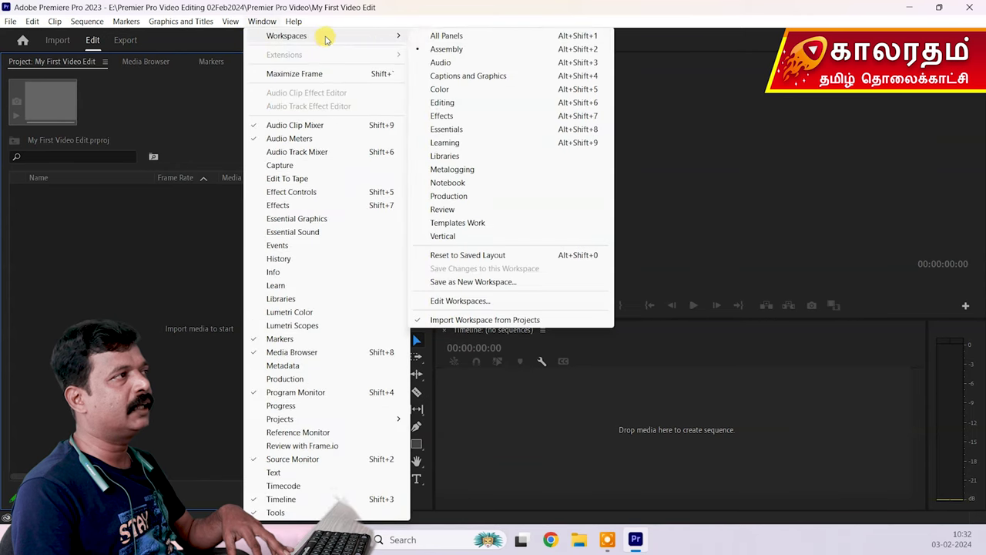
left_click(473, 37)
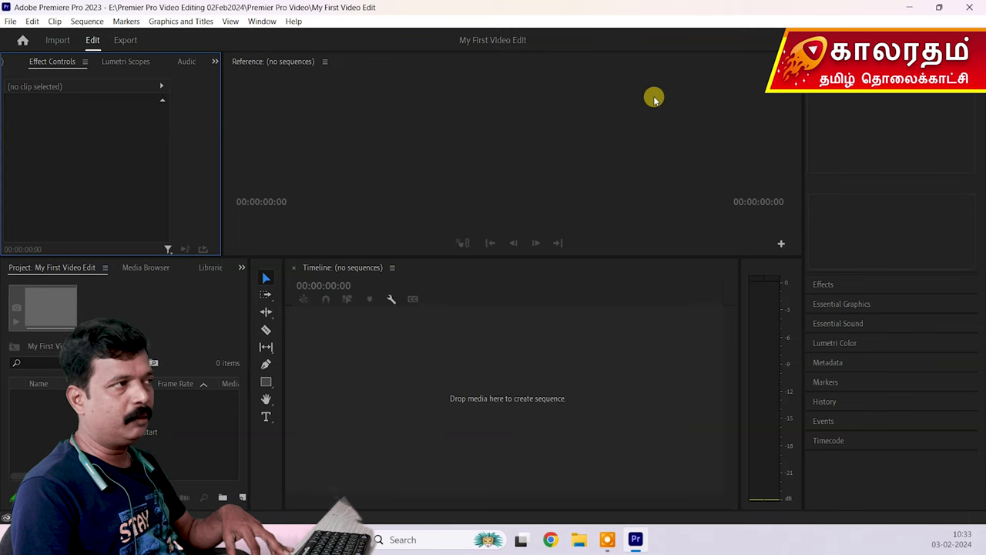
left_click(262, 21)
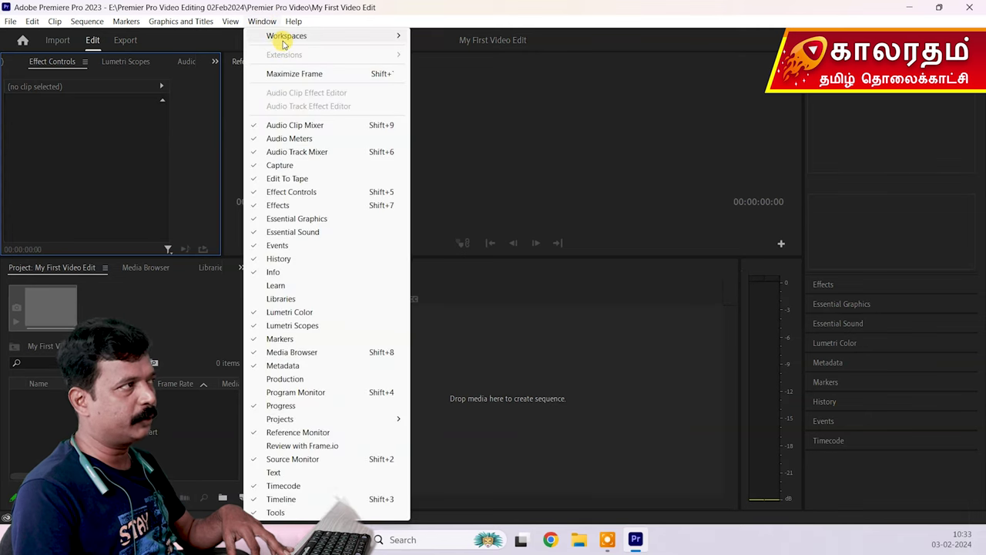
mouse_move(283, 43)
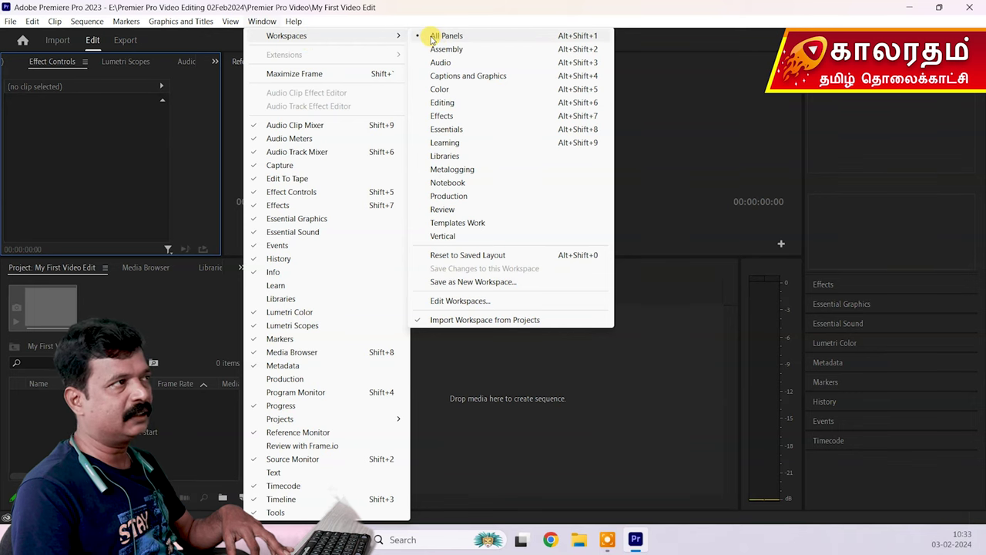
left_click(468, 255)
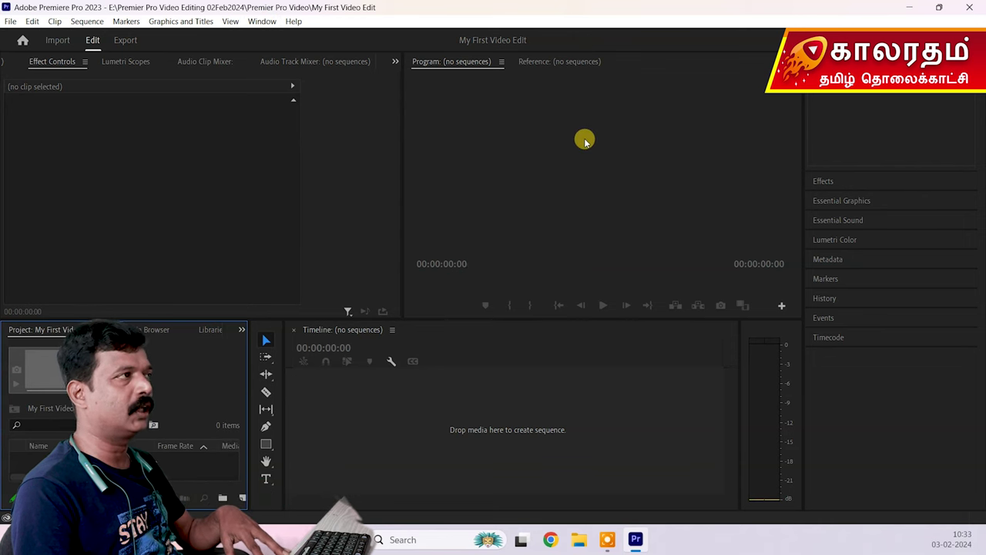
Raise the divider so the Project and Timeline panels grow and the upper panels shrink.
left_click_drag(410, 316, 404, 218)
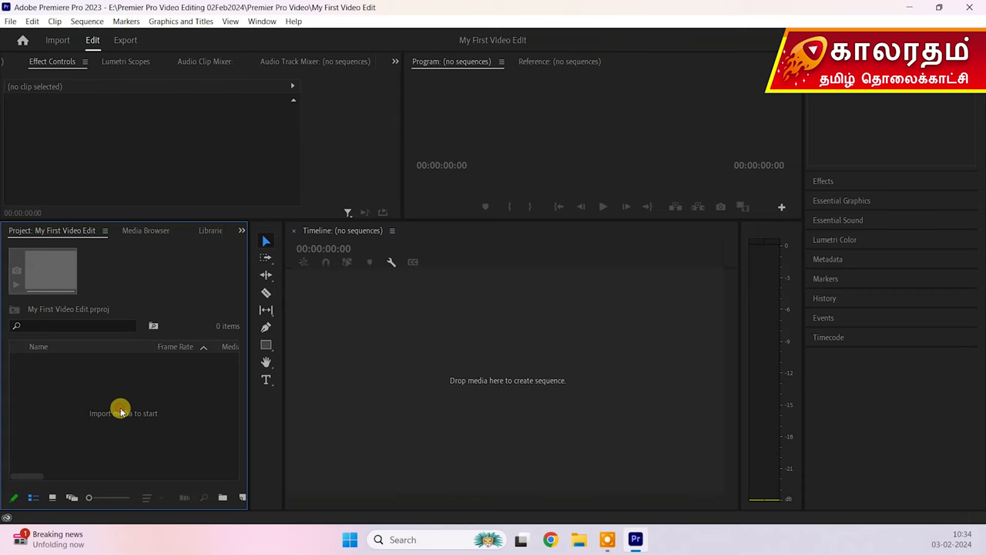
double_click(121, 411)
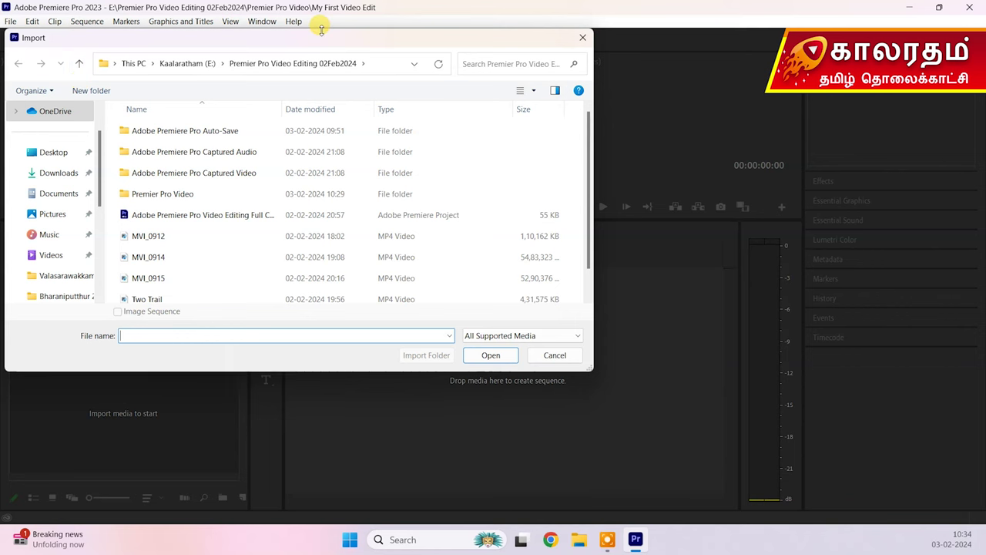
left_click(554, 355)
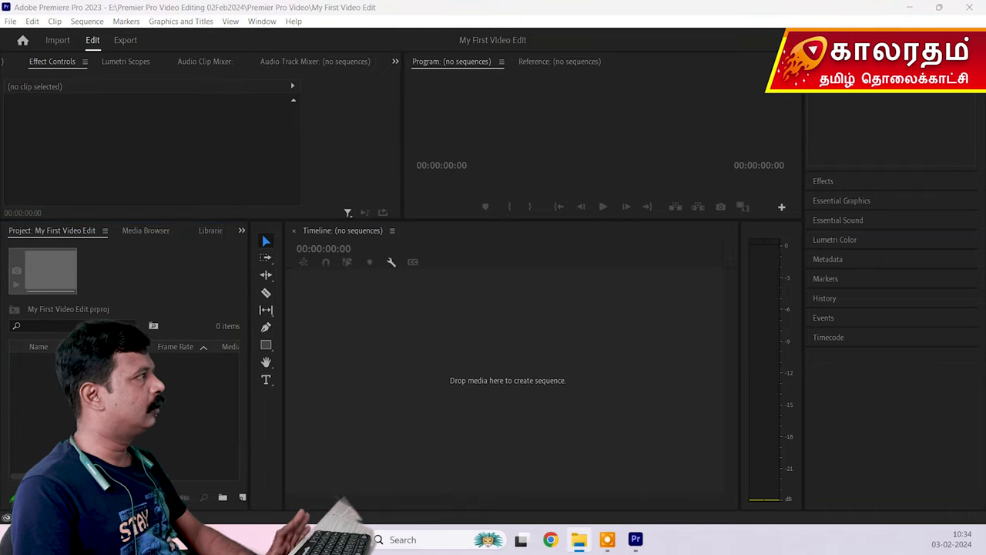
key("super+e")
Browse File Explorer to E:\Premier Pro Video Editing 02Feb2024\Premier Pro Video.
left_click_drag(683, 38, 568, 13)
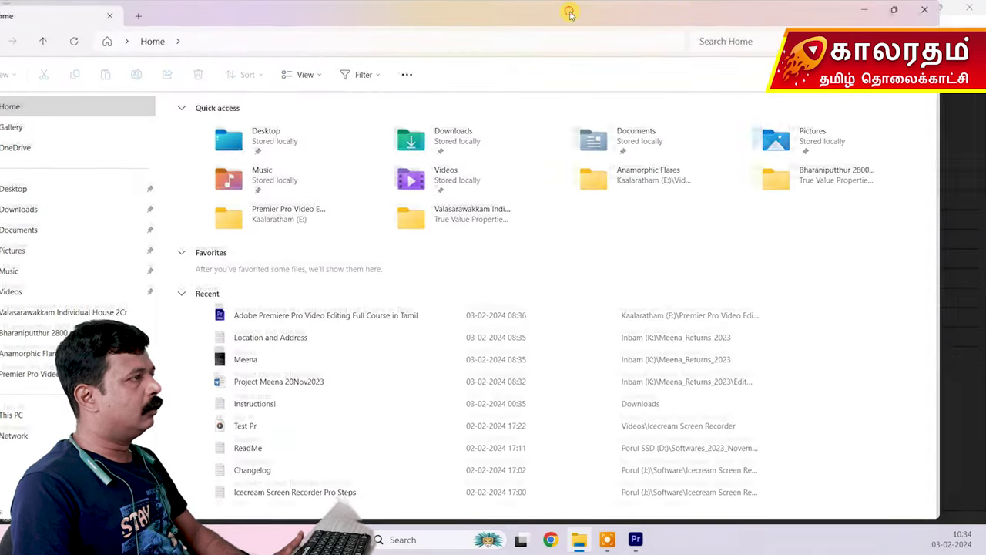
left_click(68, 410)
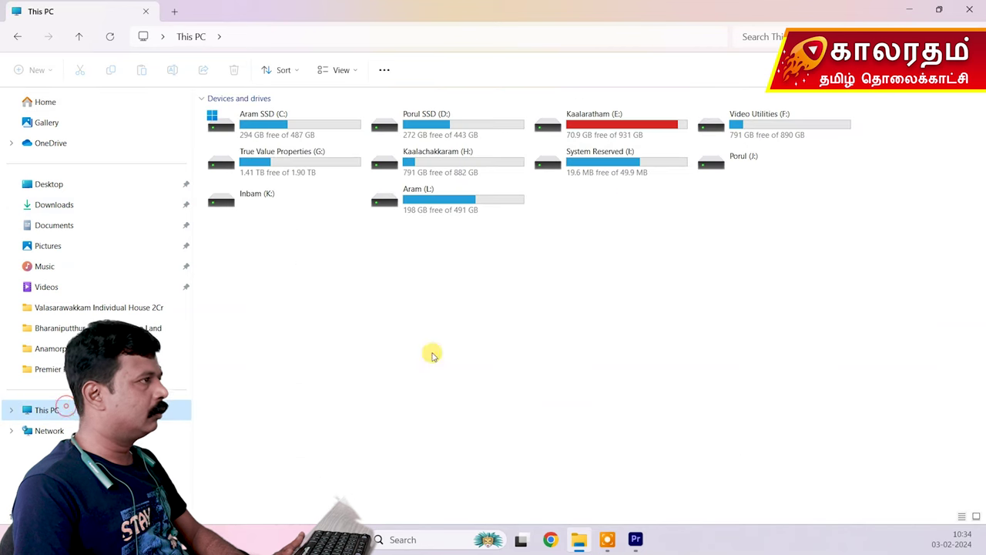
double_click(655, 123)
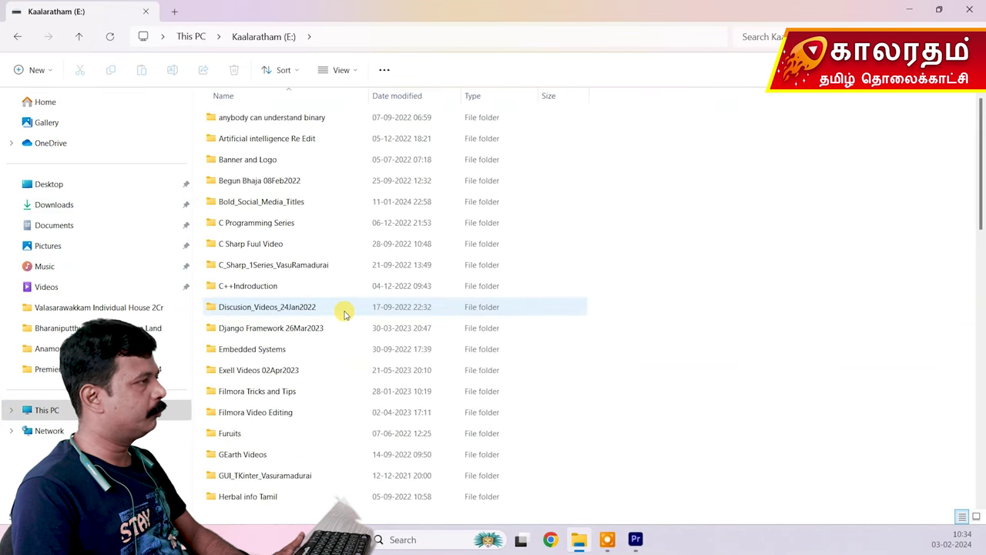
key("m")
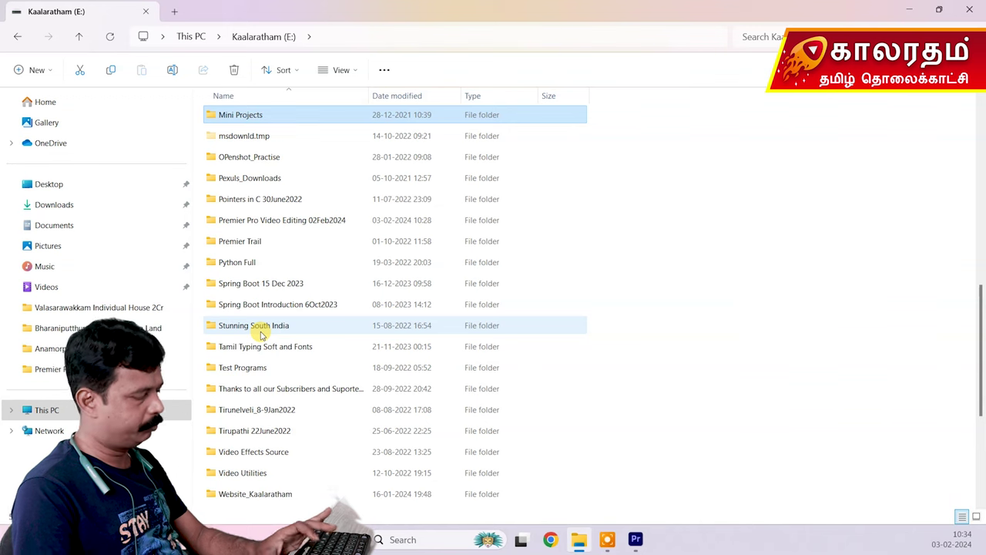
double_click(285, 222)
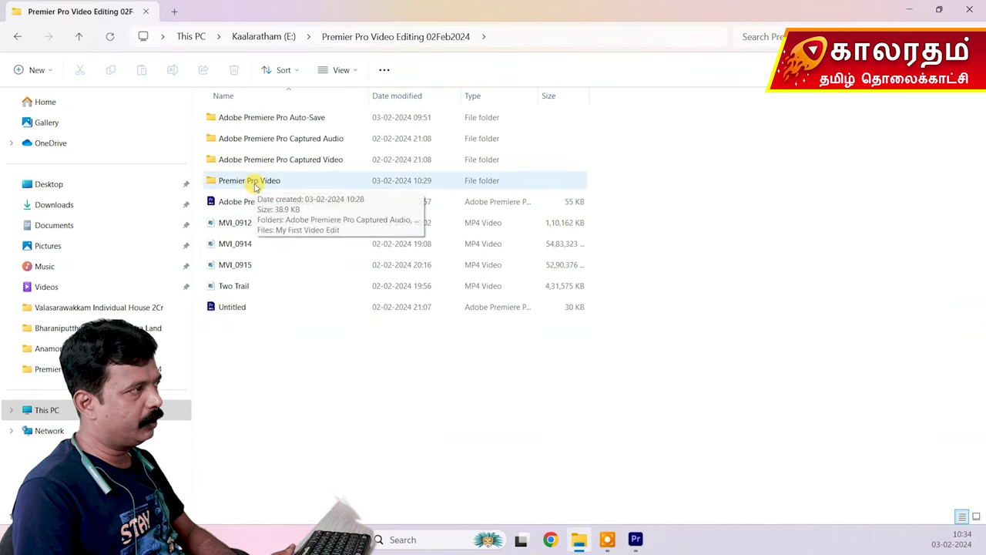
double_click(247, 185)
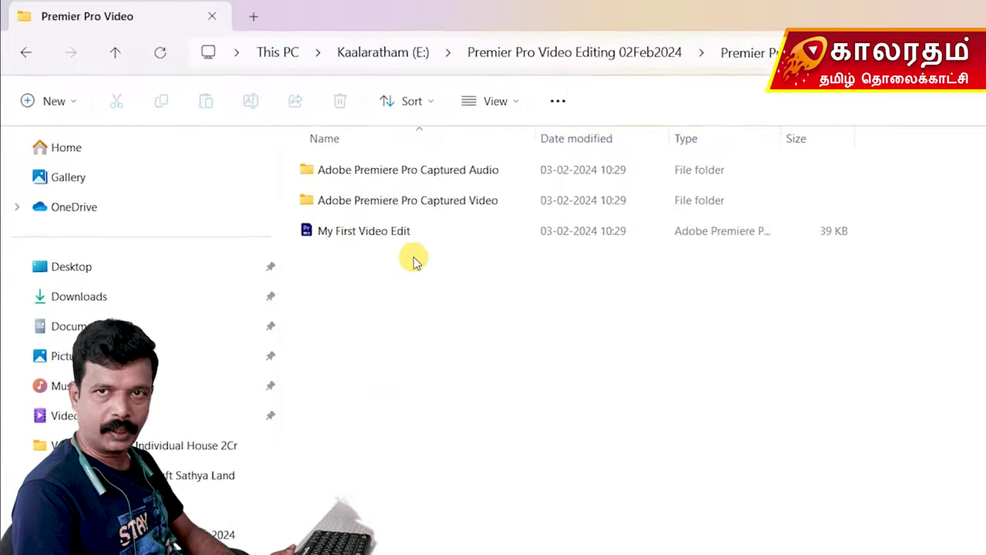
Select the My First Video Edit project file to inspect it, then deselect it.
left_click(322, 202)
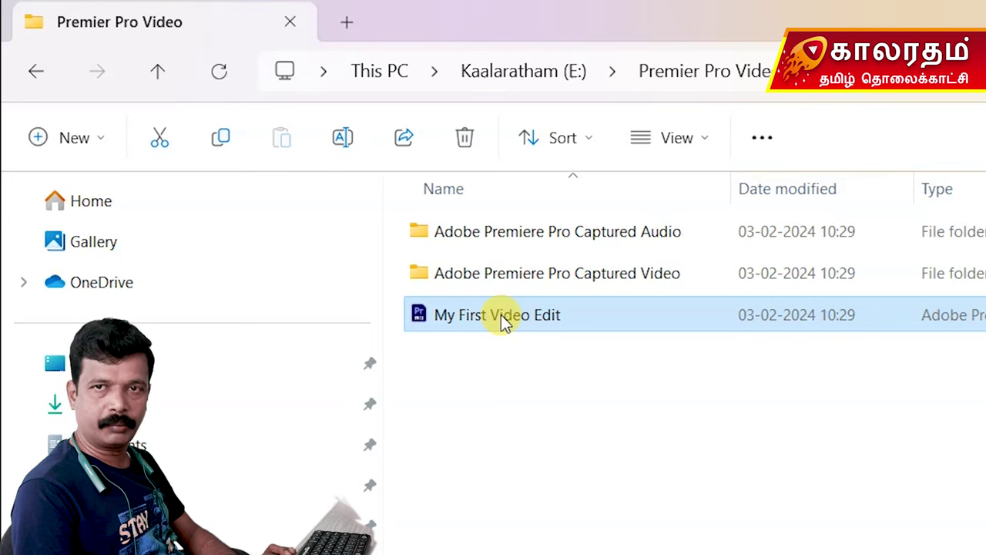
mouse_move(529, 312)
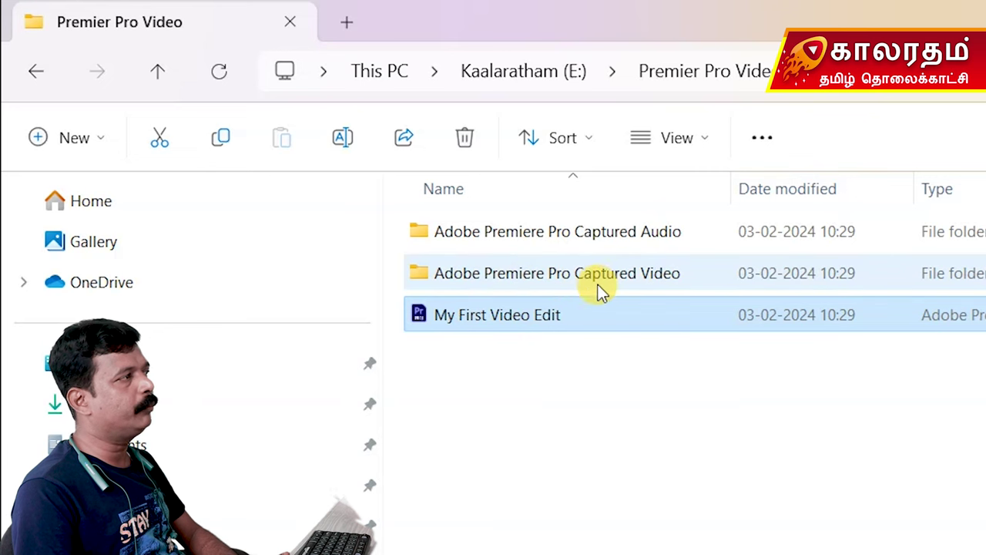
mouse_move(645, 292)
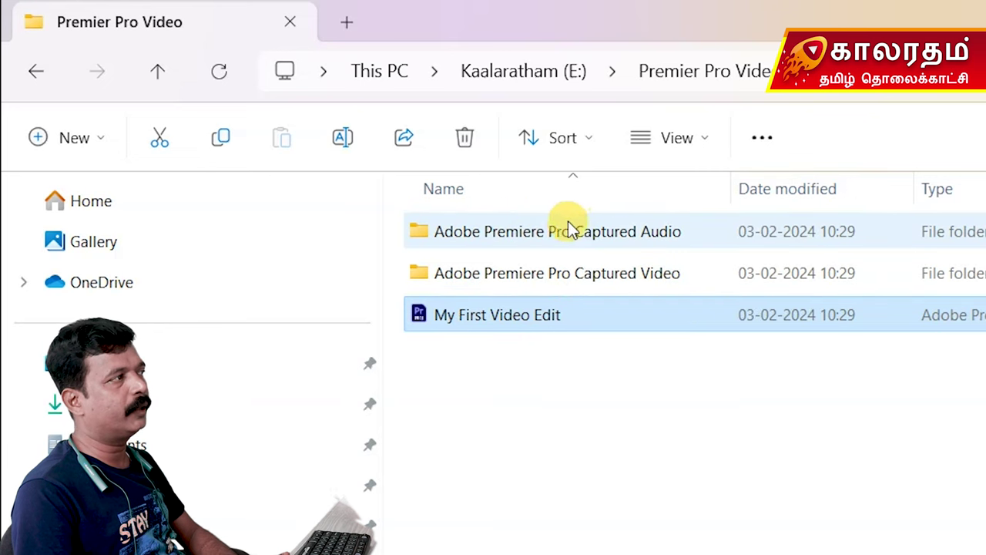
mouse_move(660, 229)
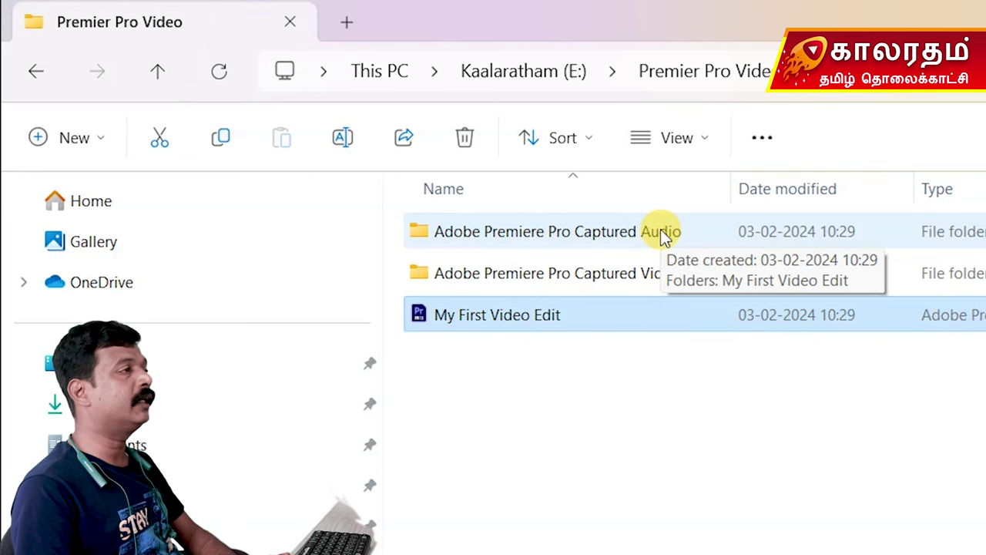
left_click(692, 408)
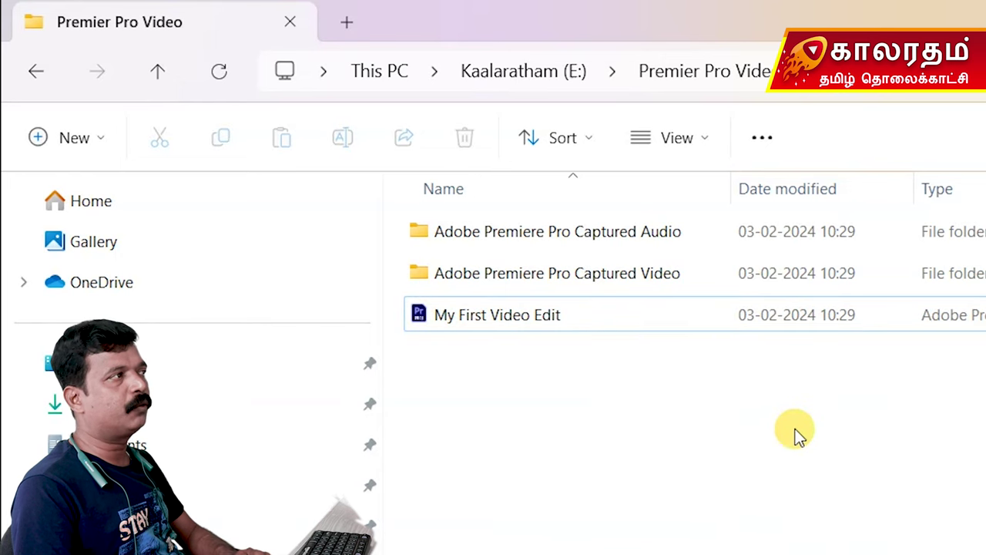
Cut MVI_0912 from the source videos folder and paste it into the Premier Pro Video folder.
left_click(693, 71)
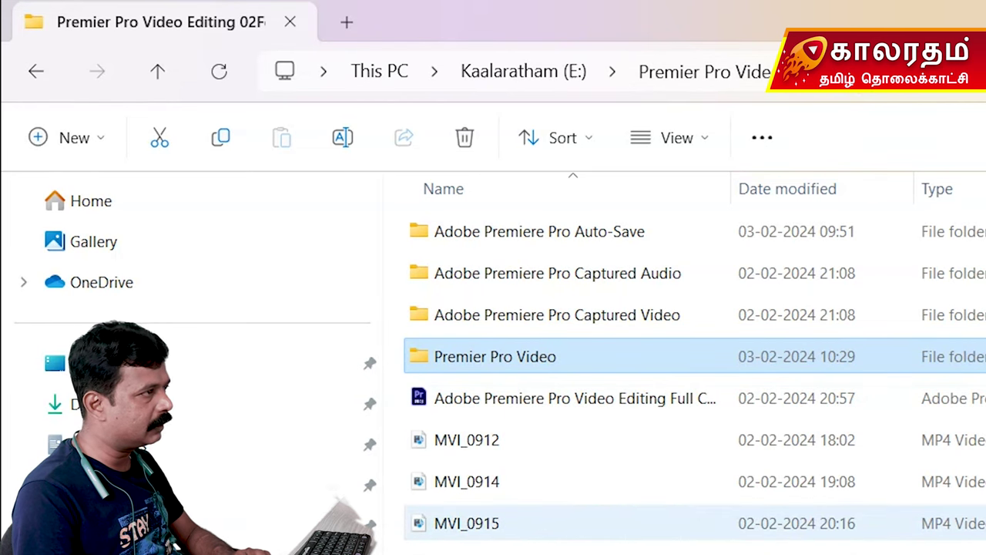
left_click(471, 435)
right_click(472, 434)
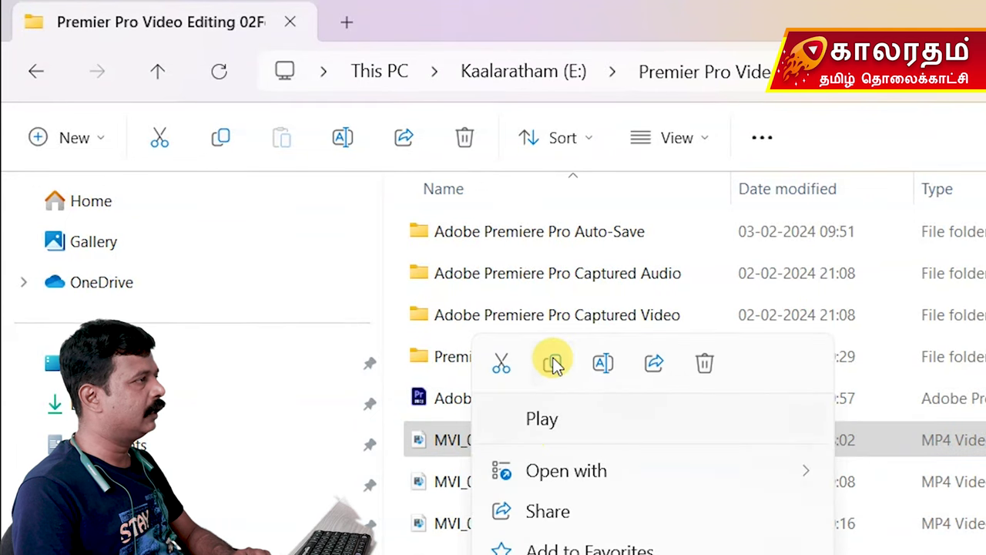
left_click(501, 365)
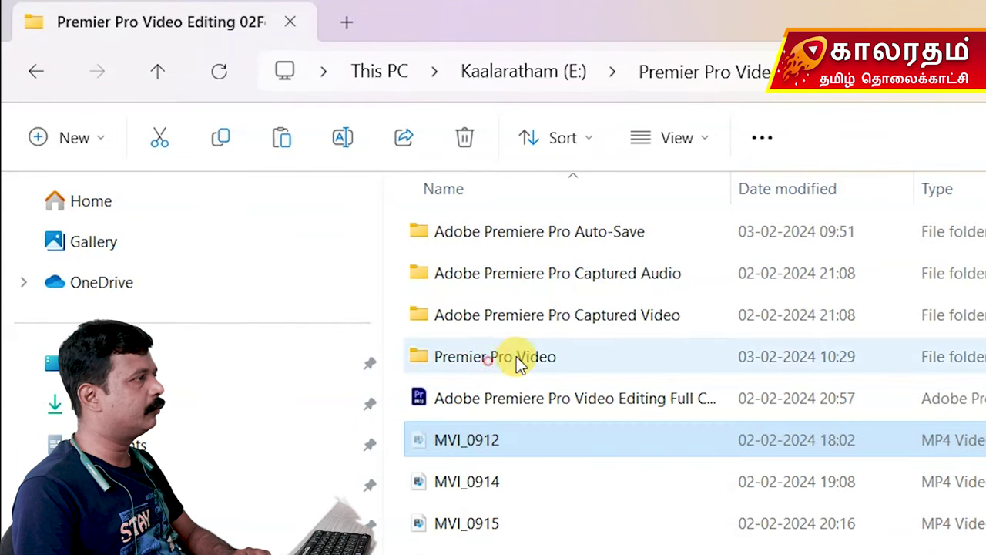
double_click(506, 357)
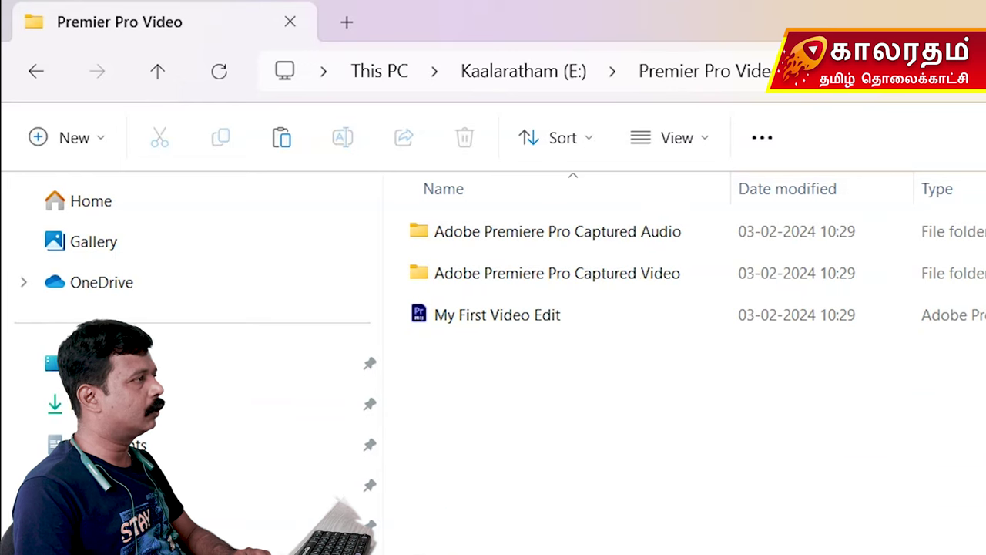
key("ctrl+v")
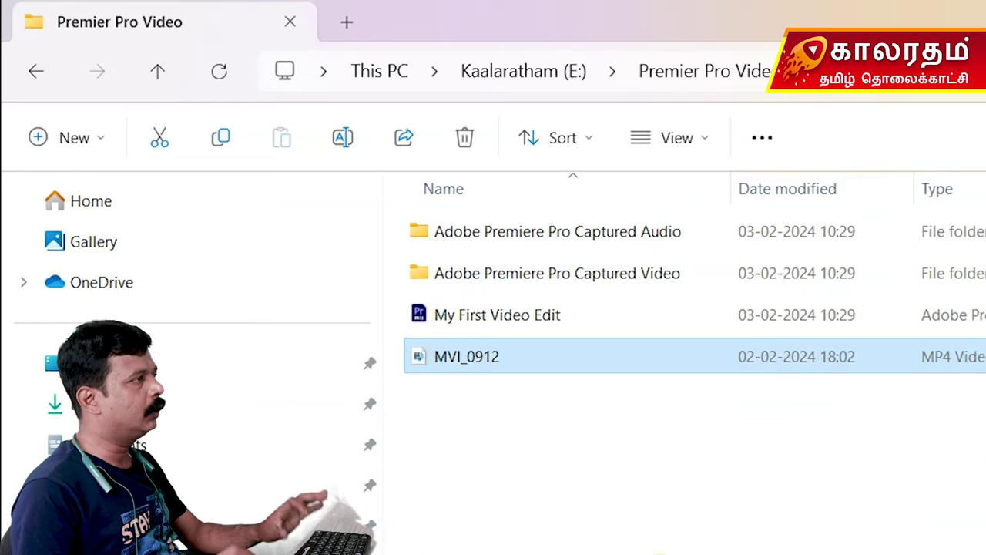
left_click(528, 432)
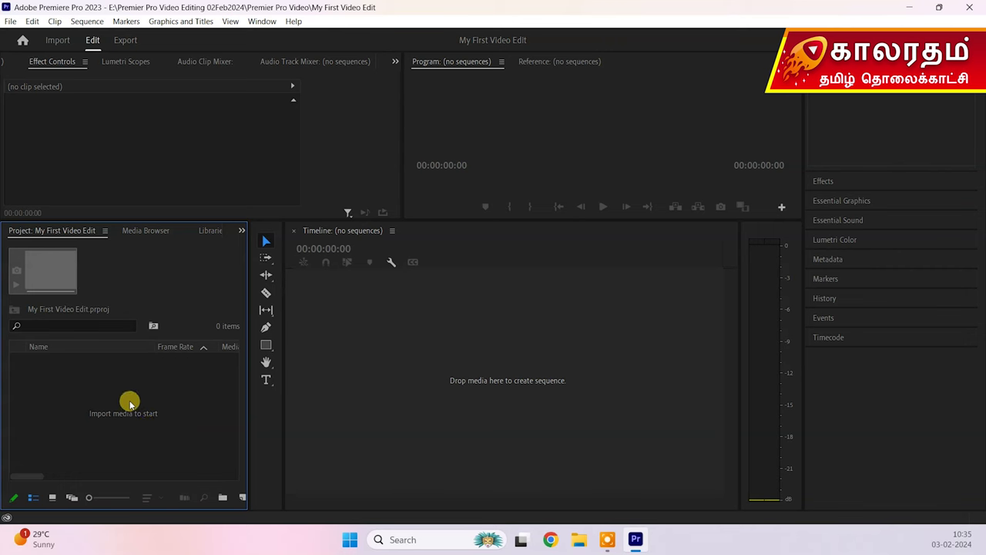
Import MVI_0912 from the Premier Pro Video folder and raise the Project/Timeline panel divider.
double_click(136, 398)
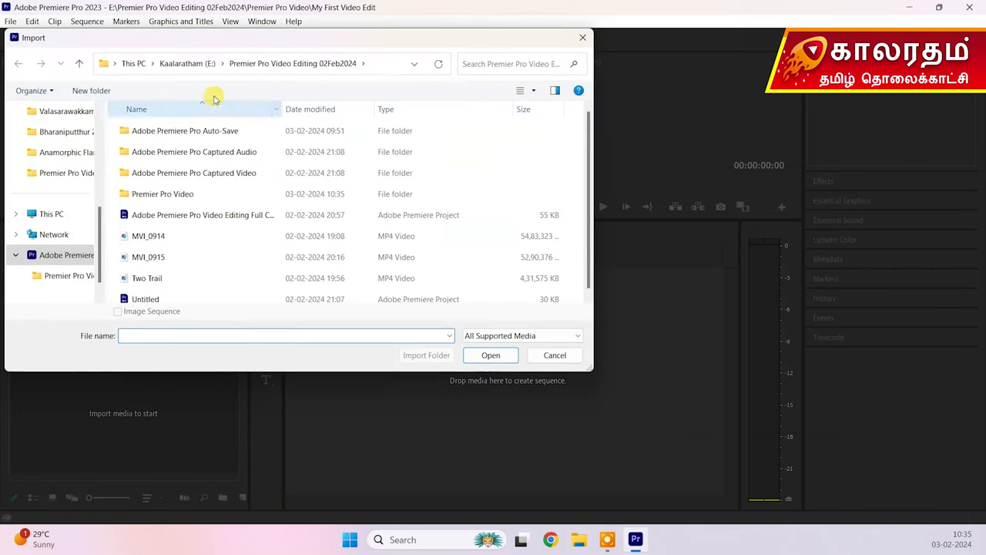
double_click(176, 193)
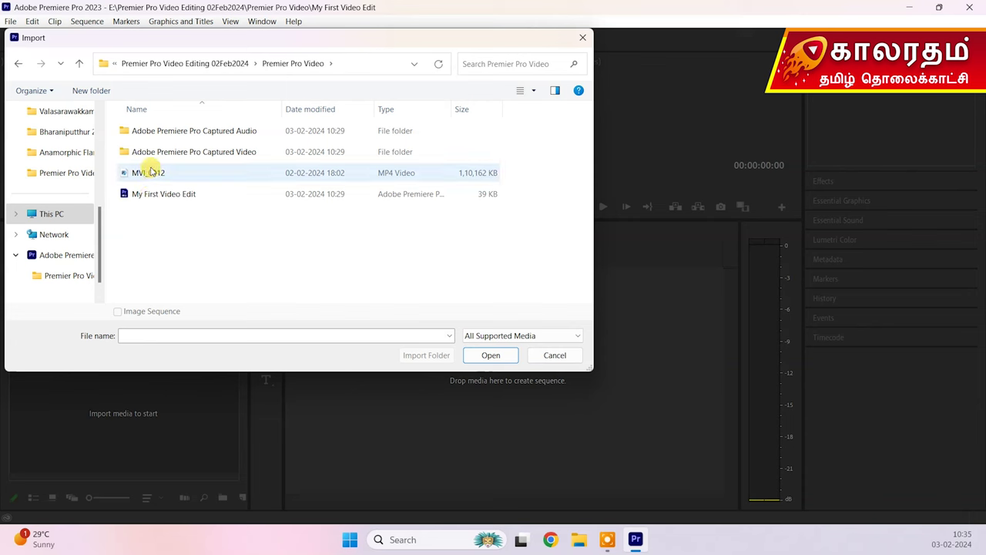
left_click(152, 172)
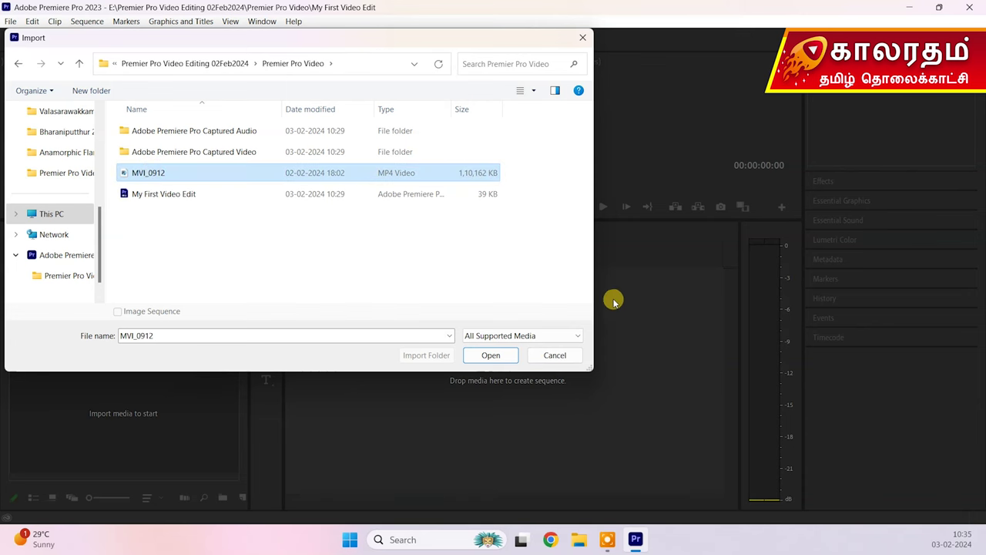
left_click(476, 352)
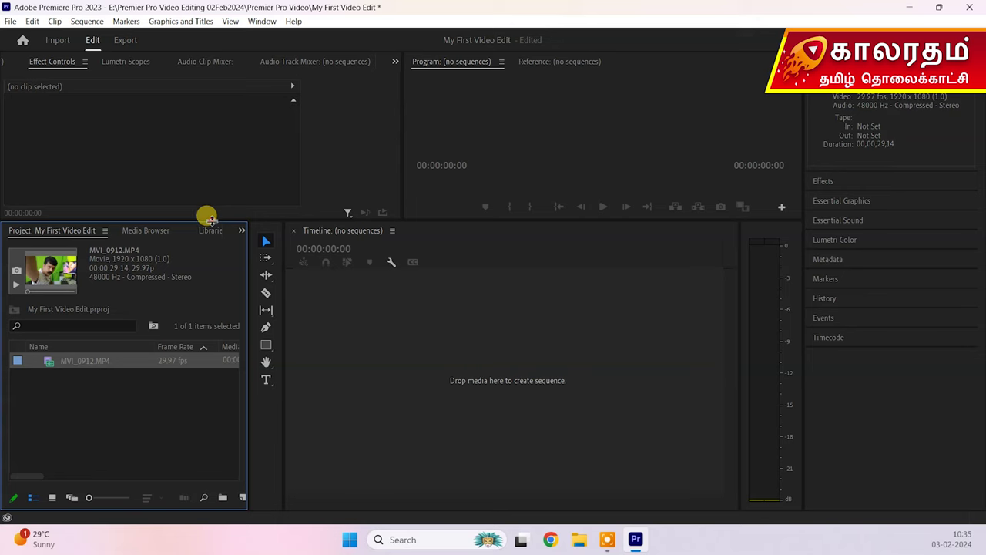
left_click_drag(210, 217, 214, 125)
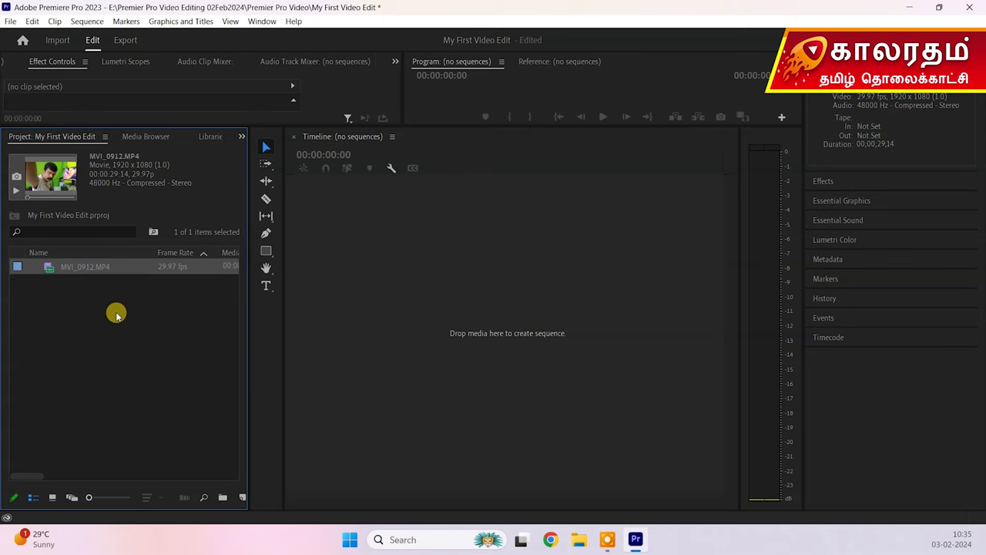
Switch the Project panel to Icon, then Freeform view, and slightly enlarge the MVI_0912.MP4 thumbnail.
left_click(52, 498)
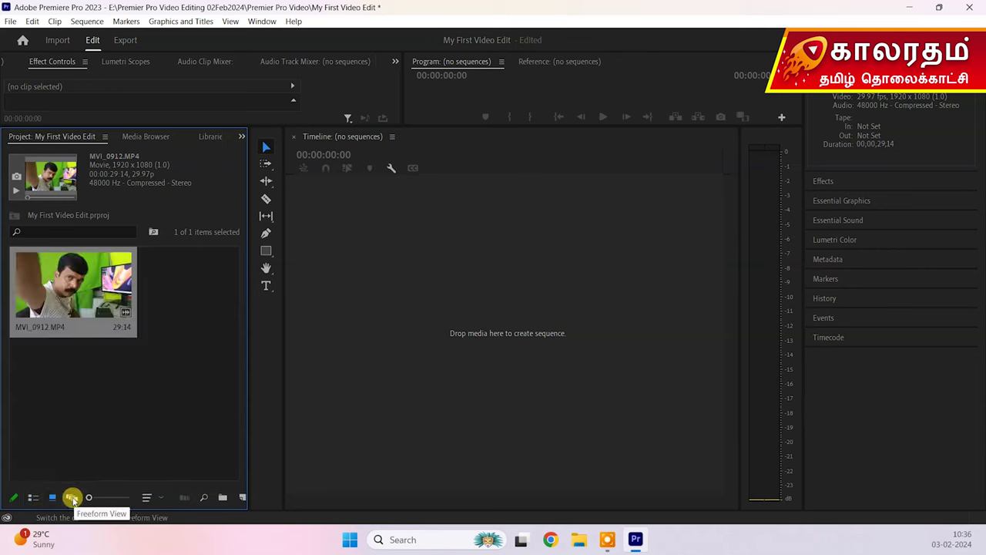
left_click(72, 499)
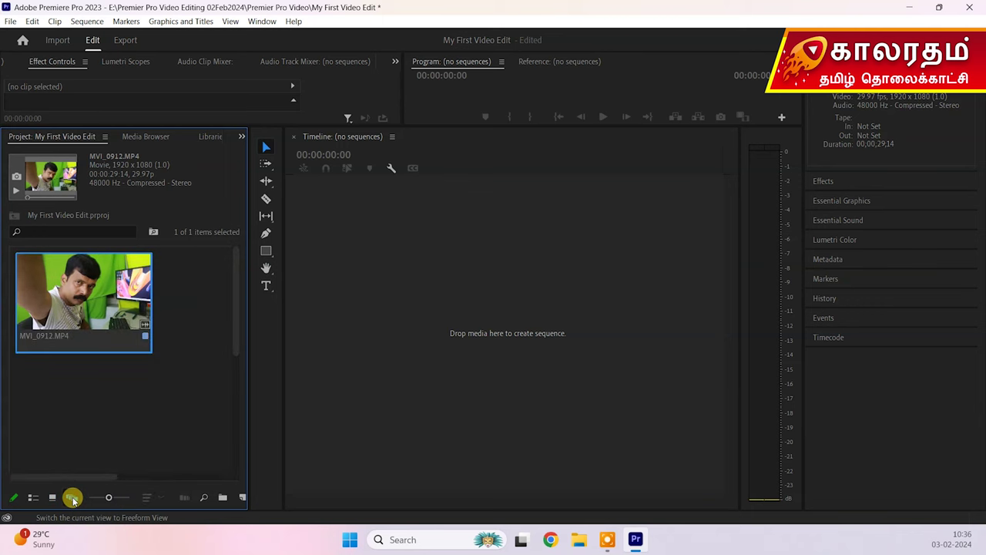
mouse_move(108, 497)
left_mouse_down()
mouse_move(132, 499)
mouse_move(88, 500)
mouse_move(125, 502)
mouse_move(104, 503)
left_mouse_up()
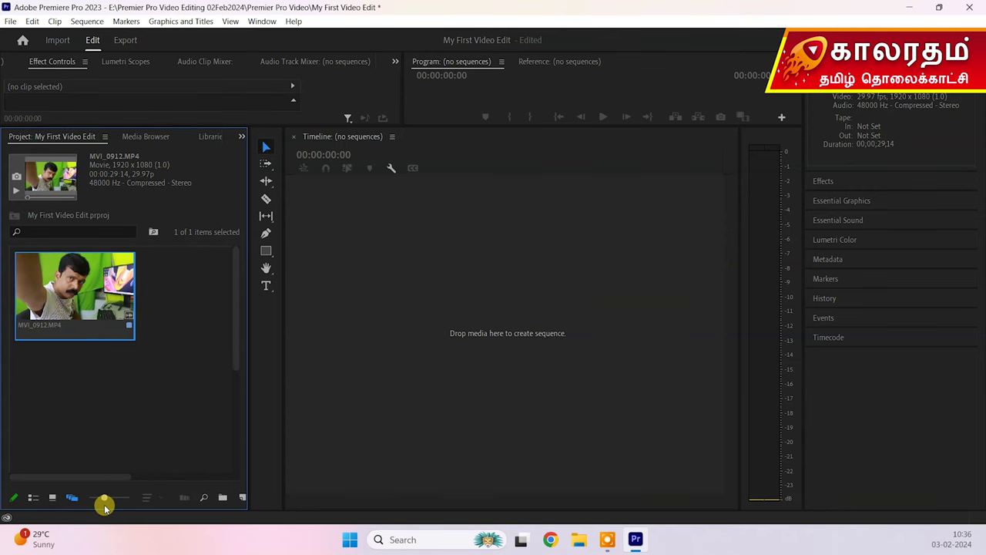
Return the Project panel to List view and widen it to reveal more clip columns.
left_click(53, 499)
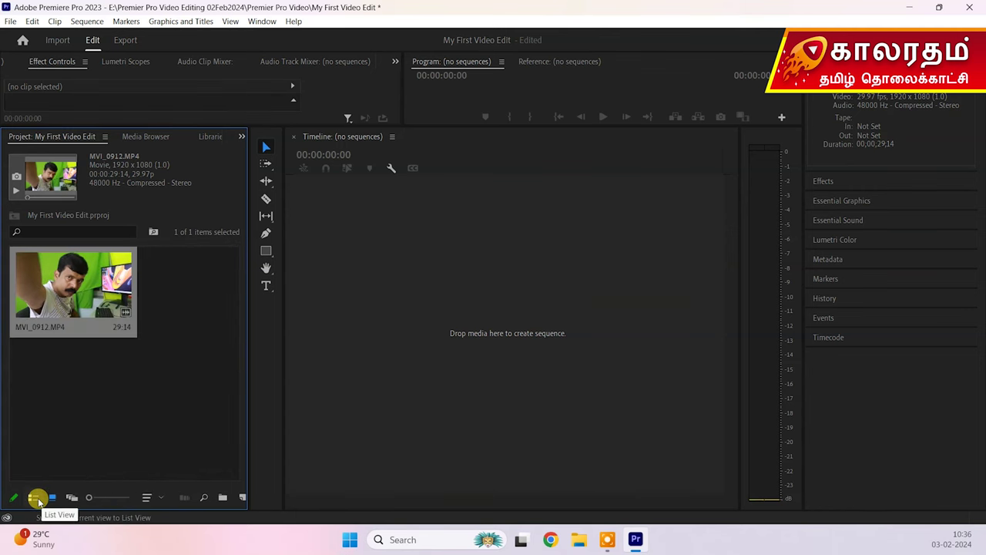
left_click(34, 498)
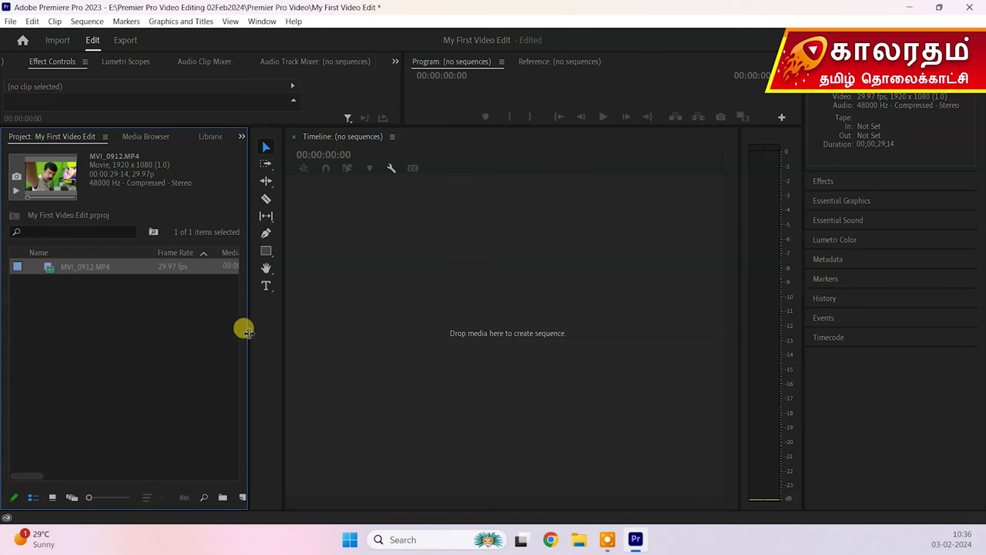
left_click_drag(247, 331, 742, 297)
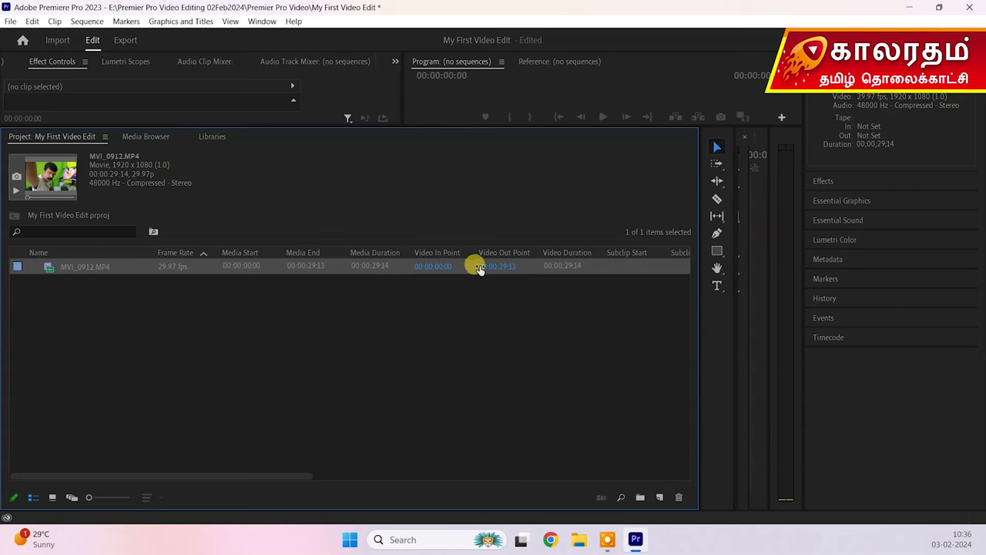
Narrow and shorten the Project and Timeline panels and widen the Program monitor.
left_click_drag(696, 316, 158, 329)
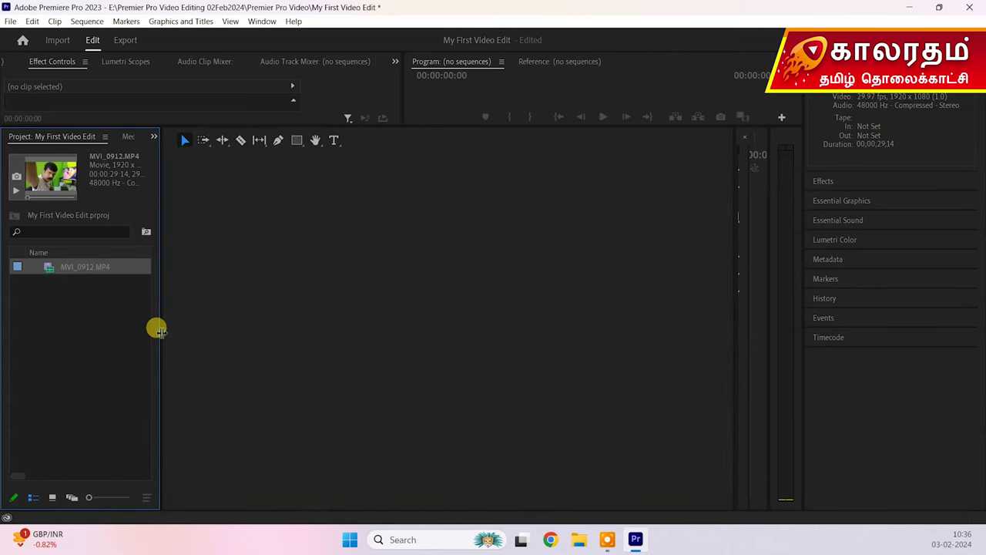
left_click_drag(225, 121, 416, 249)
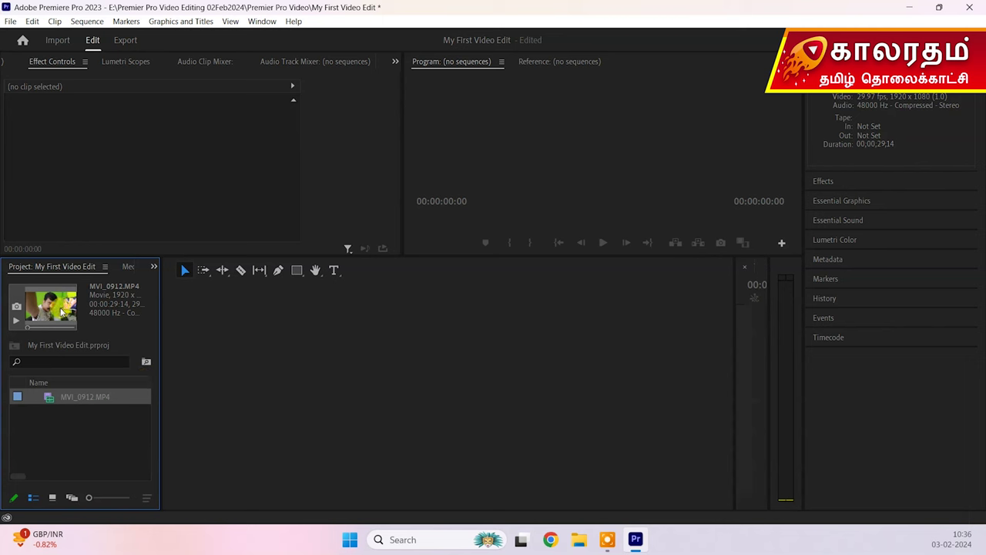
left_click_drag(158, 300, 208, 292)
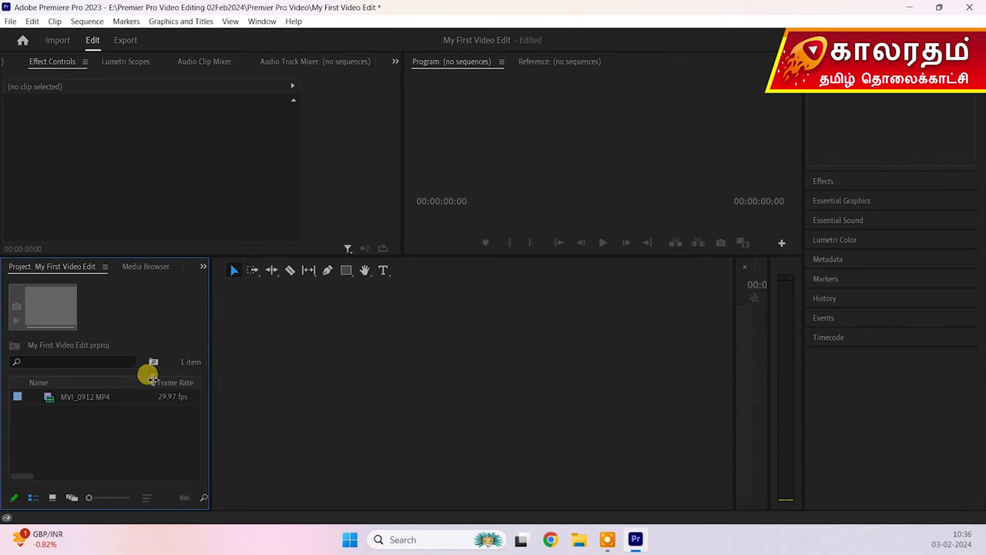
left_click(98, 397)
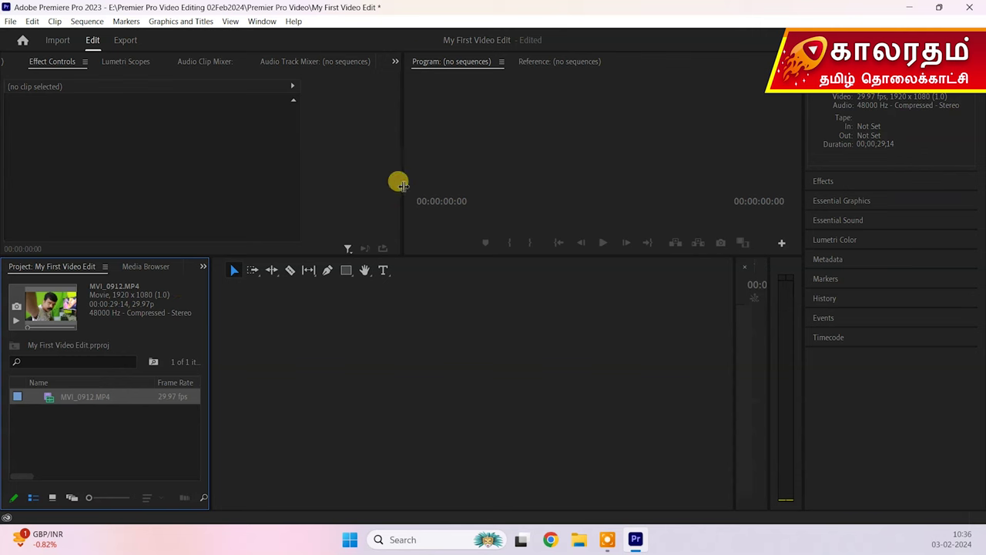
left_click_drag(399, 160, 276, 169)
Widen the Timeline panel and drag MVI_0912.MP4 onto it to create a new sequence.
left_click_drag(85, 401, 125, 397)
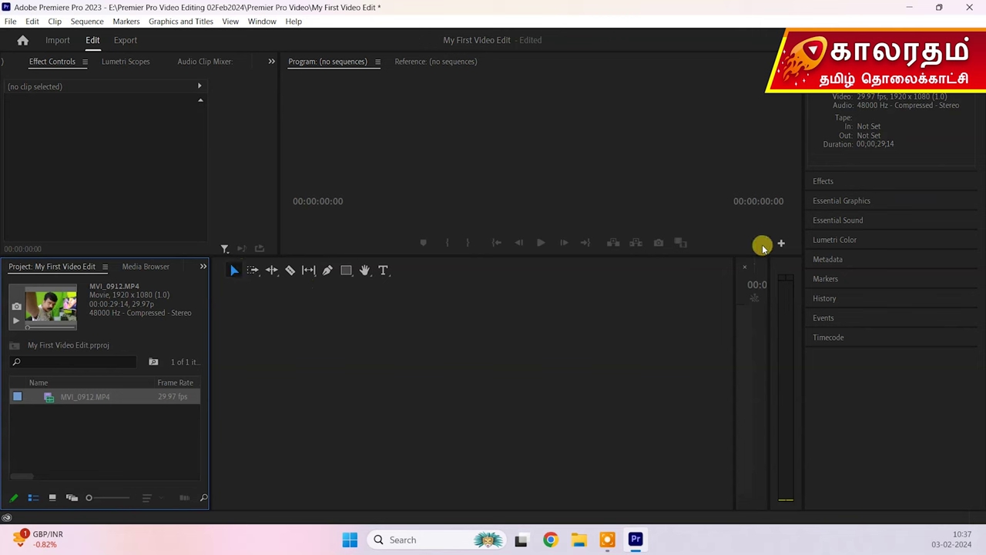
left_click_drag(730, 310, 224, 319)
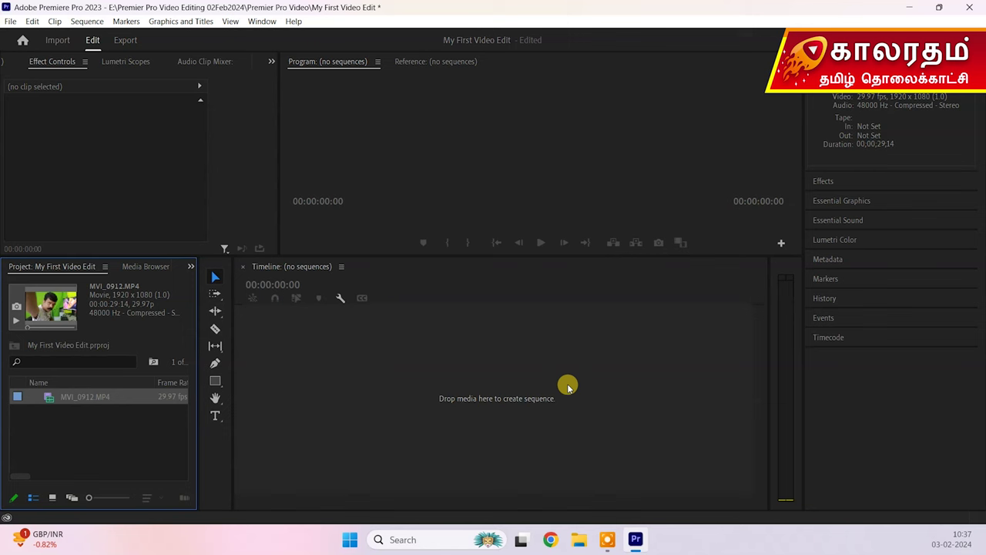
left_click_drag(88, 395, 414, 379)
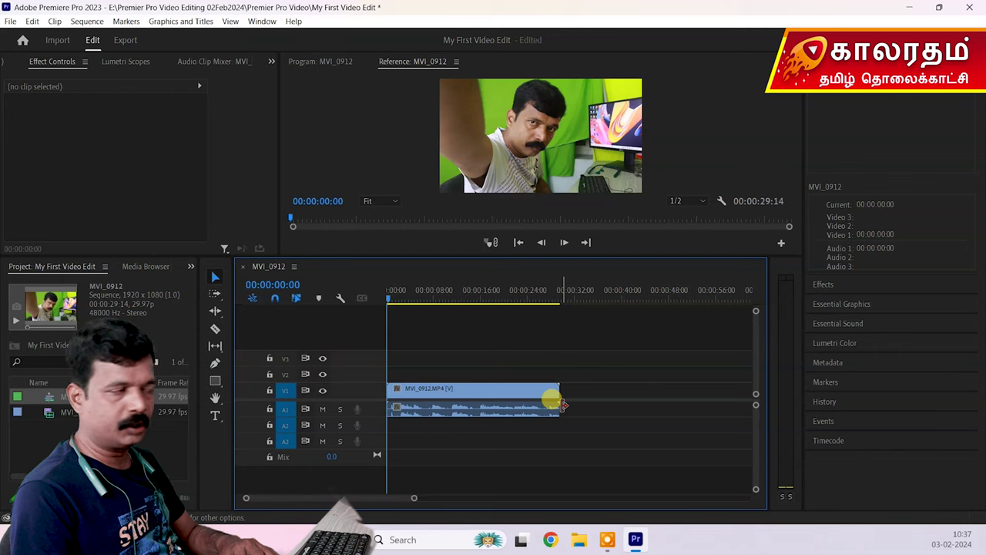
Select the MVI_0912 clip sitting on V1 and A1 in the new sequence.
left_click(480, 386)
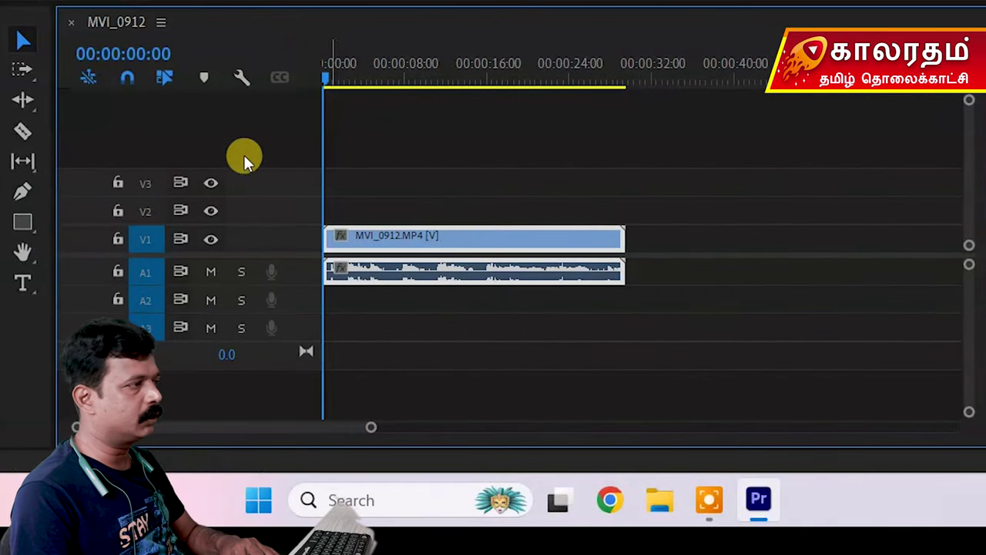
left_click(165, 78)
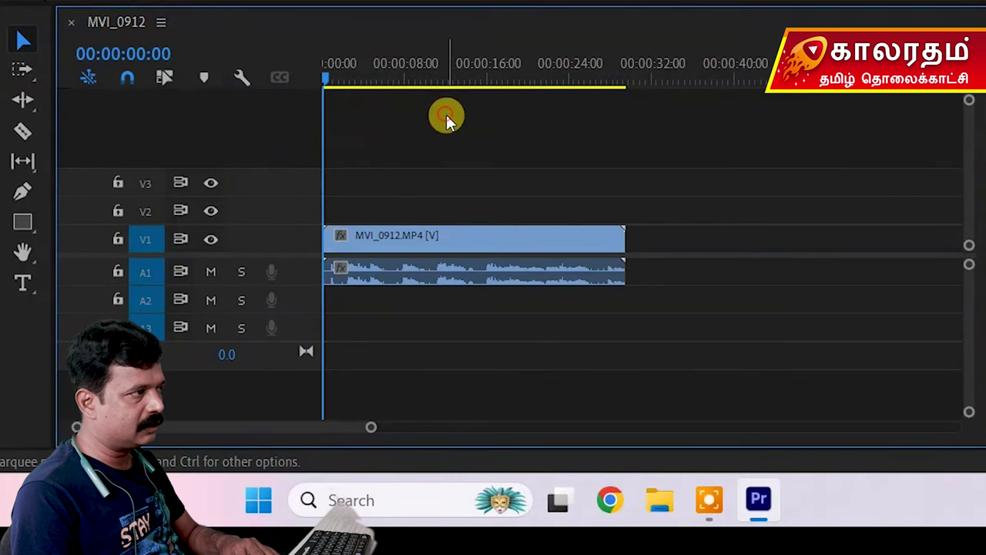
left_click(461, 237)
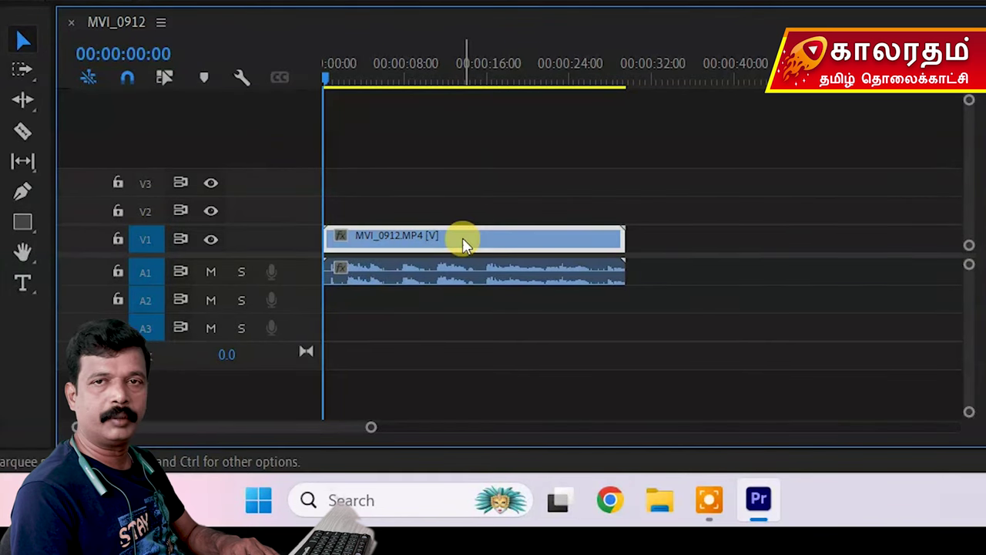
left_click(470, 269)
left_click(477, 238)
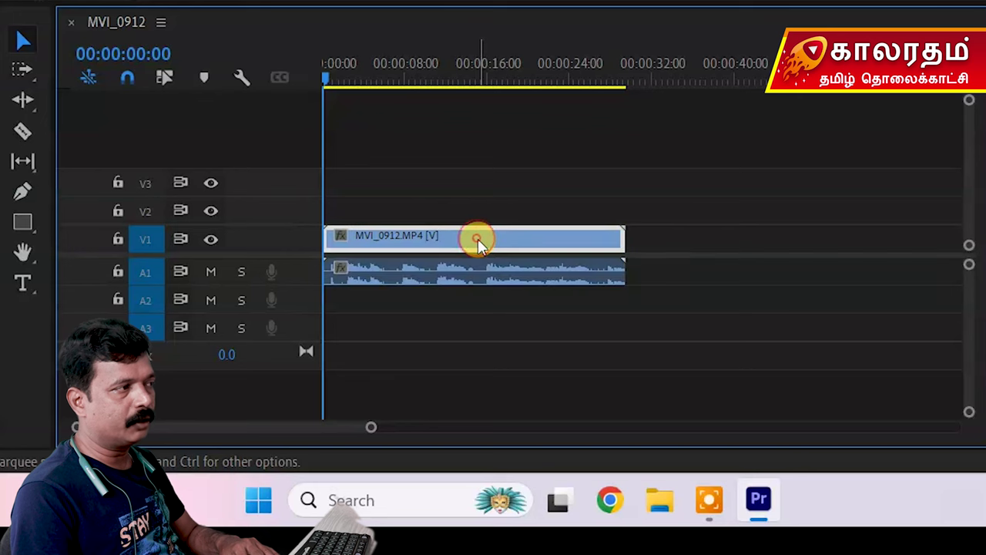
left_click(486, 279)
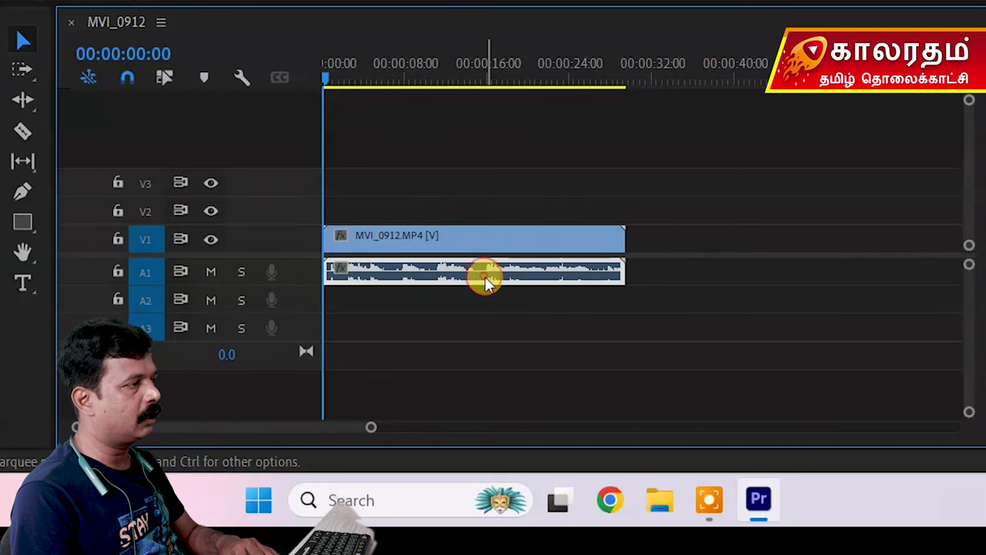
left_click(163, 79)
left_click(377, 132)
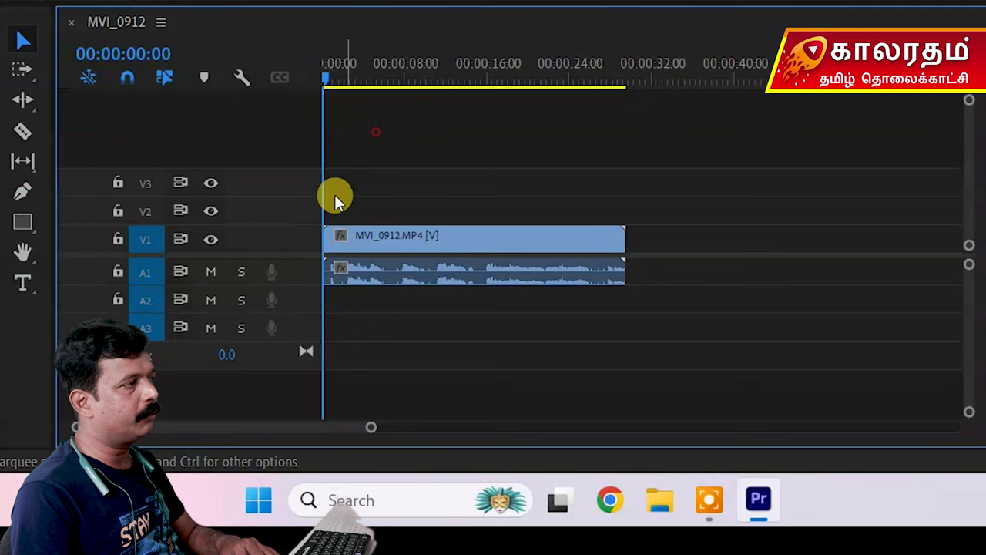
left_click(433, 244)
left_click(483, 189)
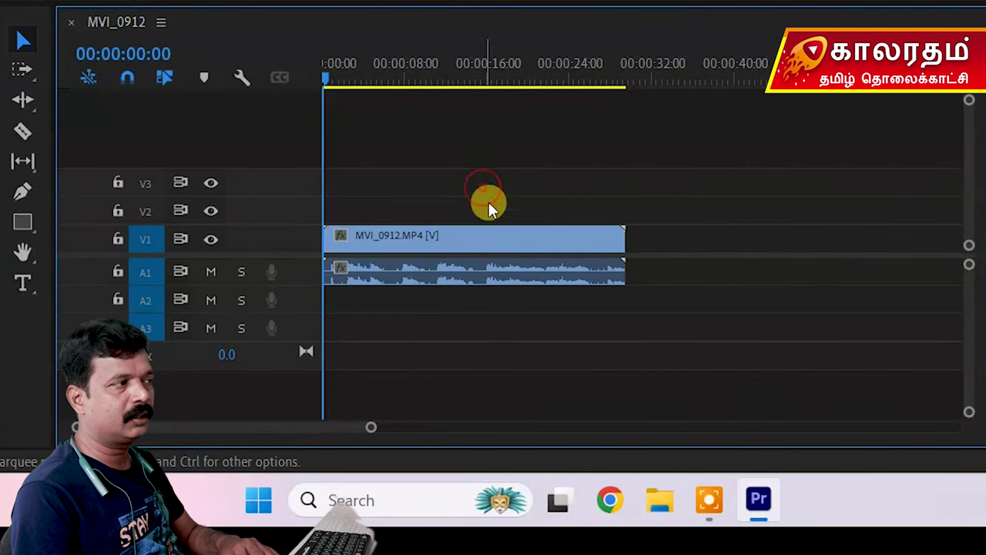
left_click(509, 277)
left_click(508, 140)
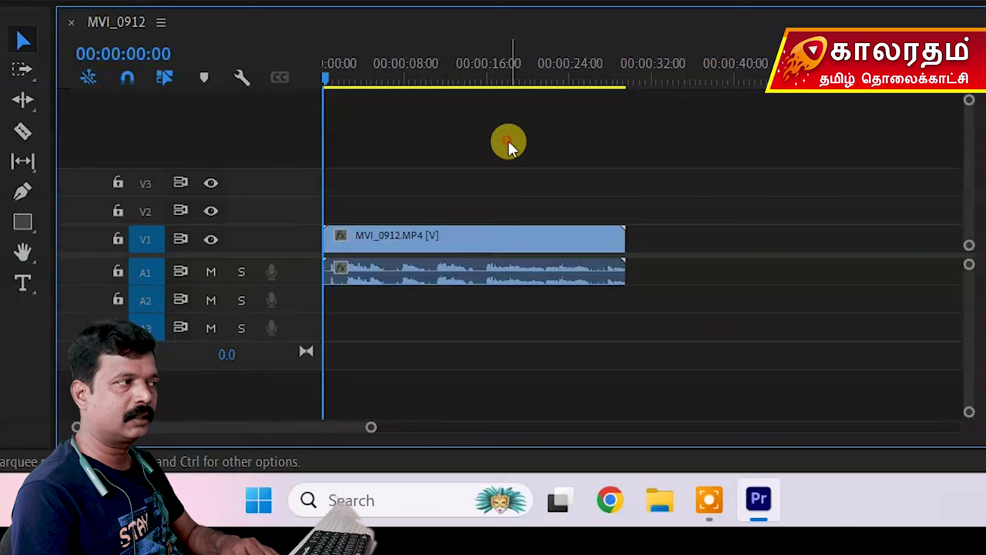
left_click(513, 235)
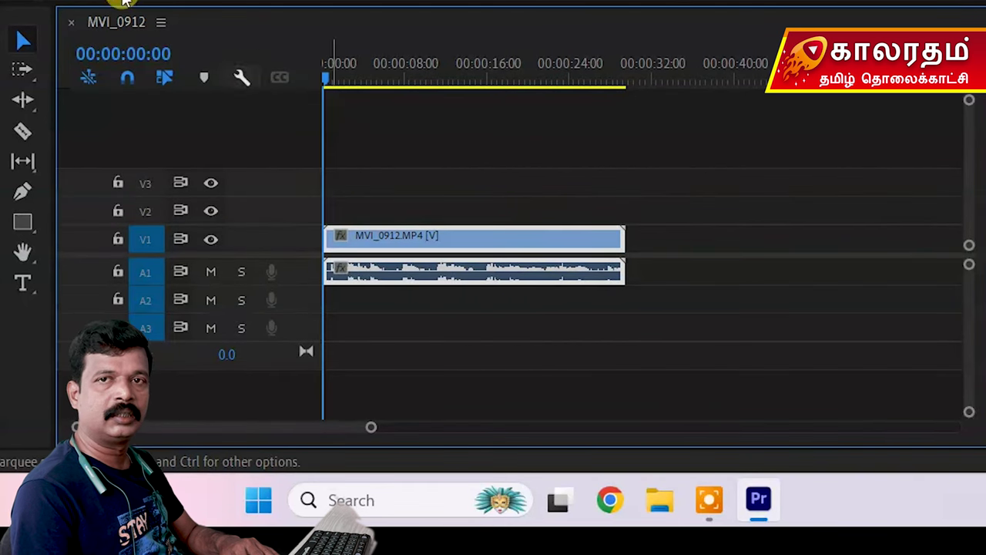
left_click(164, 77)
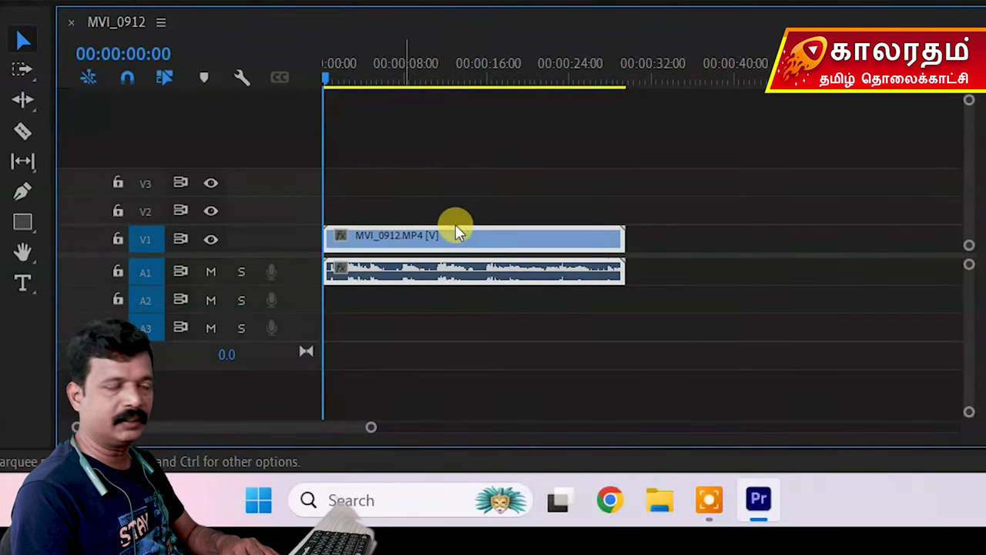
mouse_move(456, 231)
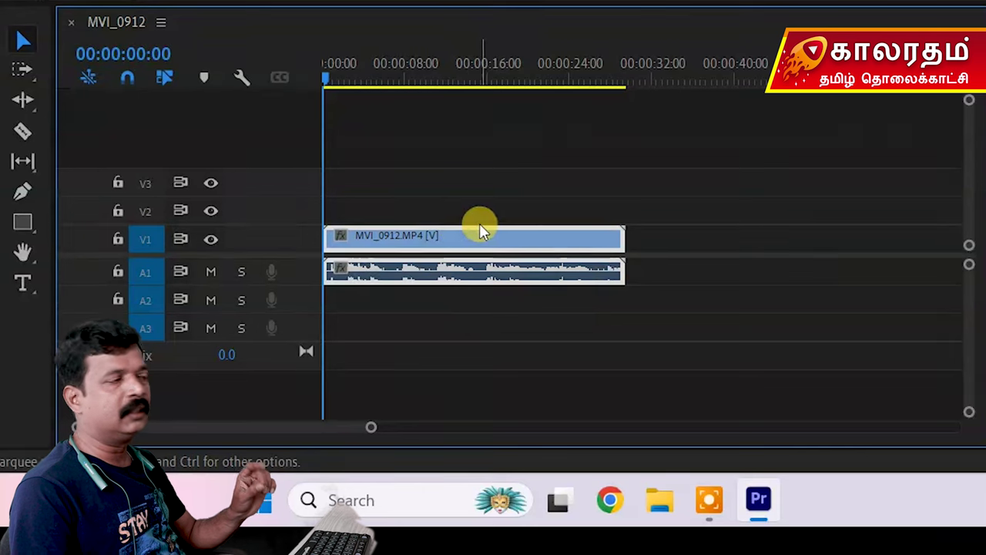
key("ctrl+a")
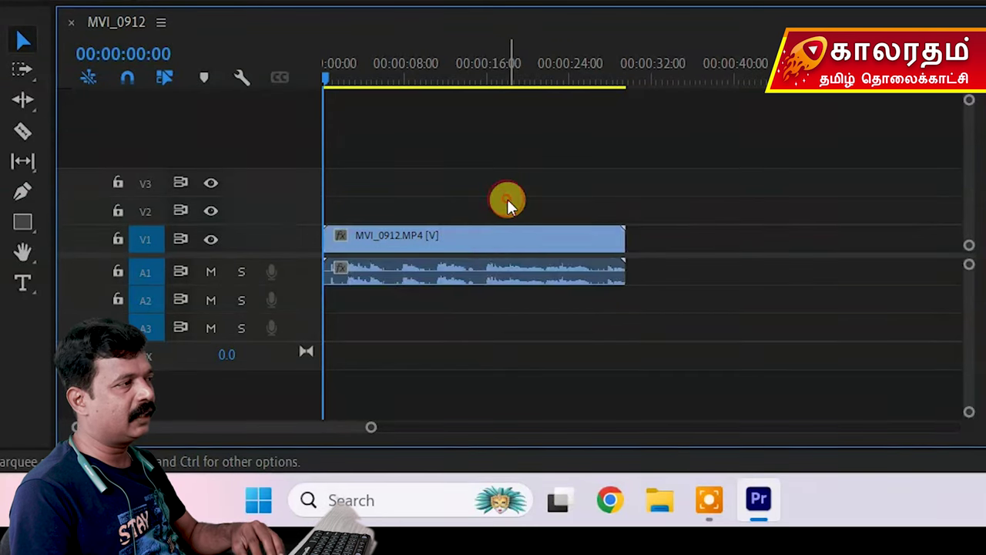
left_click(449, 263)
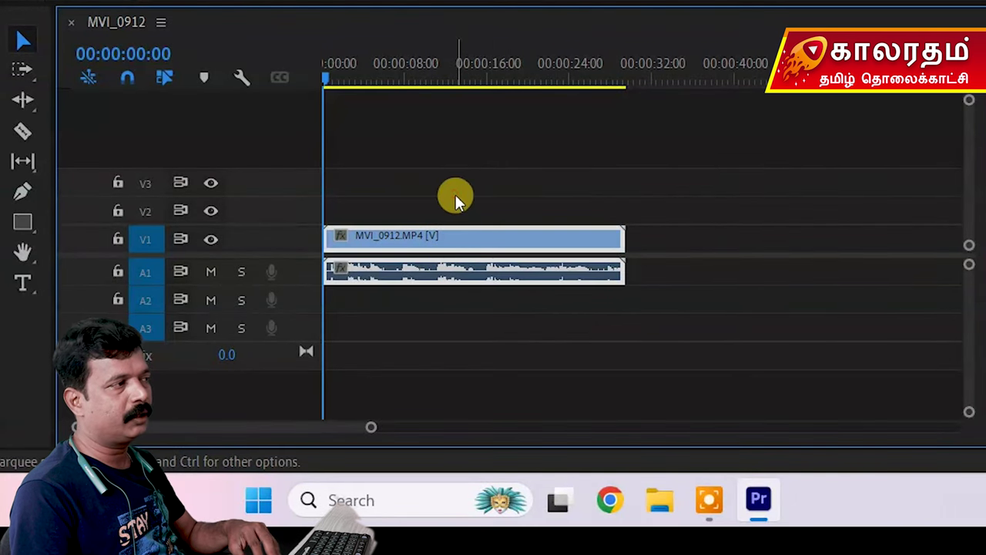
left_click(455, 195)
left_click(161, 77)
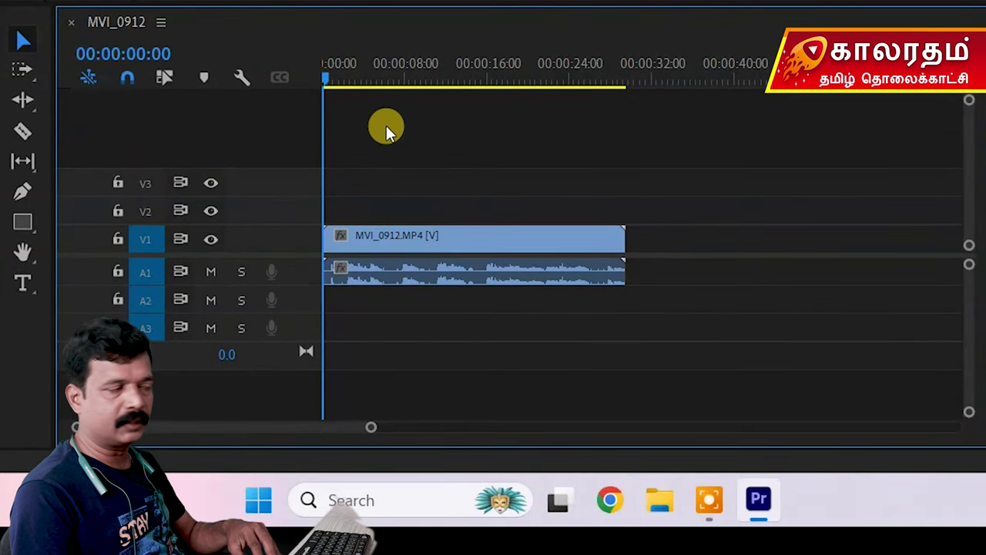
left_click(509, 273)
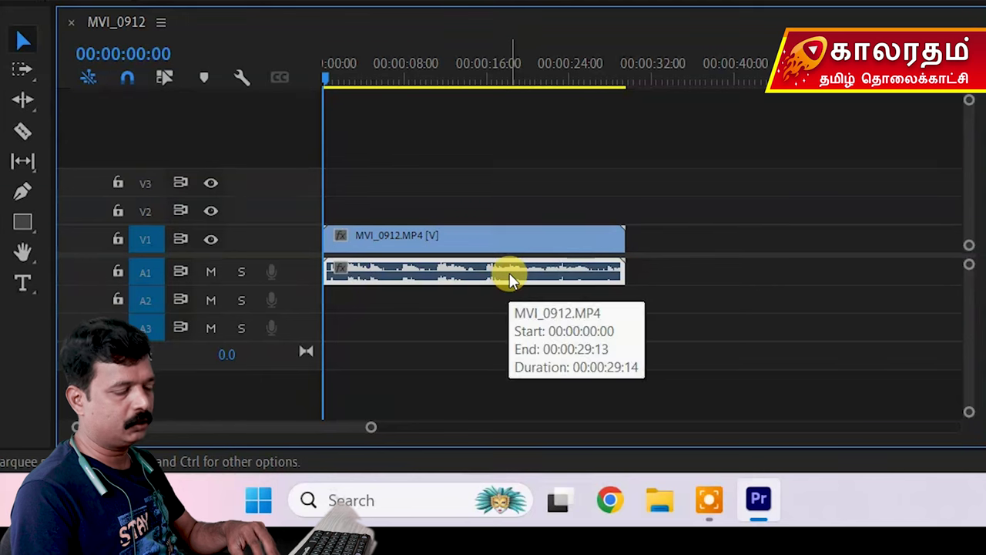
key("Delete")
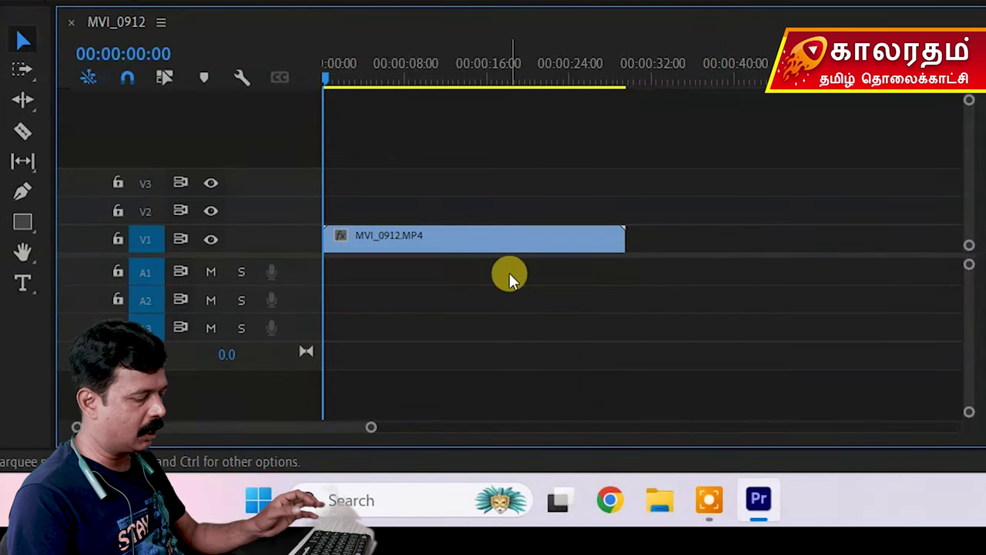
key("ctrl+z")
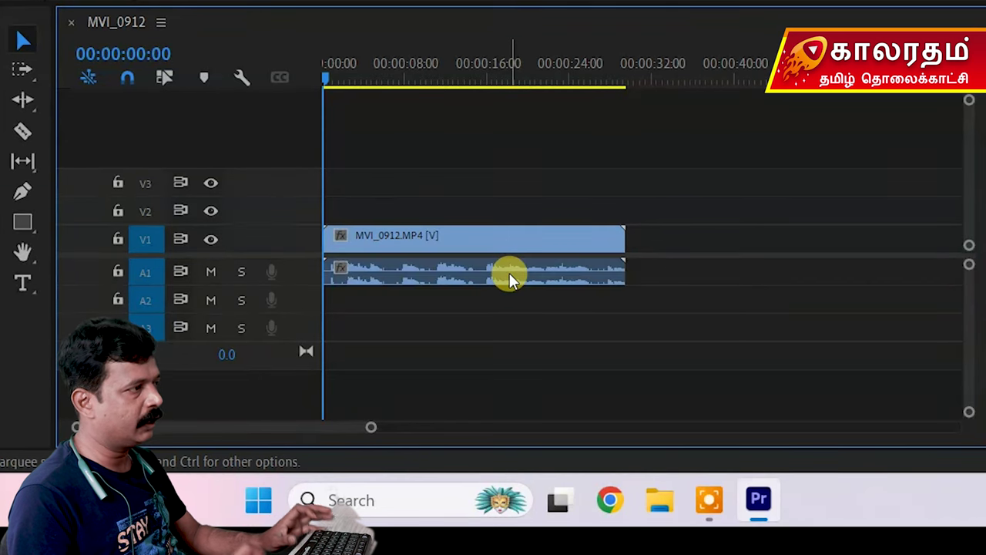
left_click(522, 228, "alt")
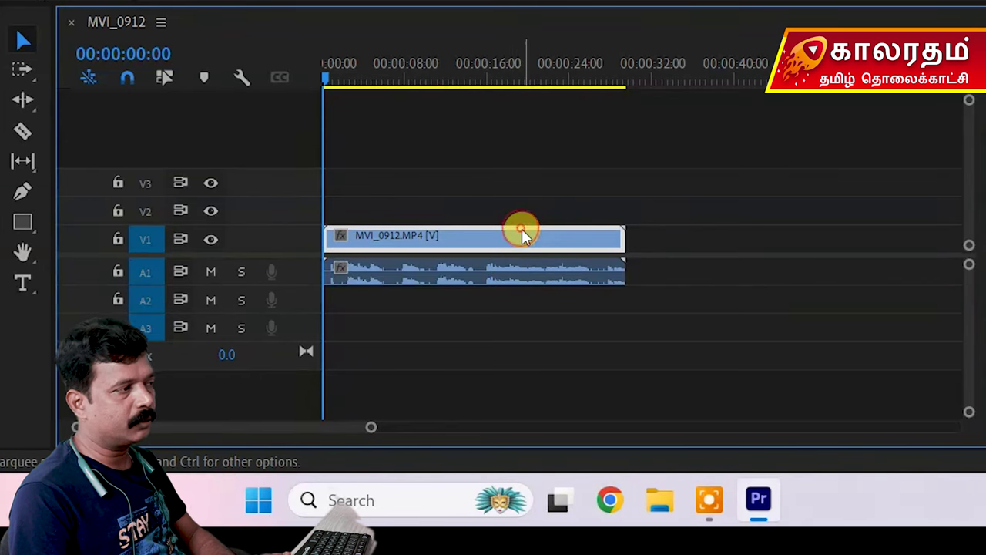
key("Delete")
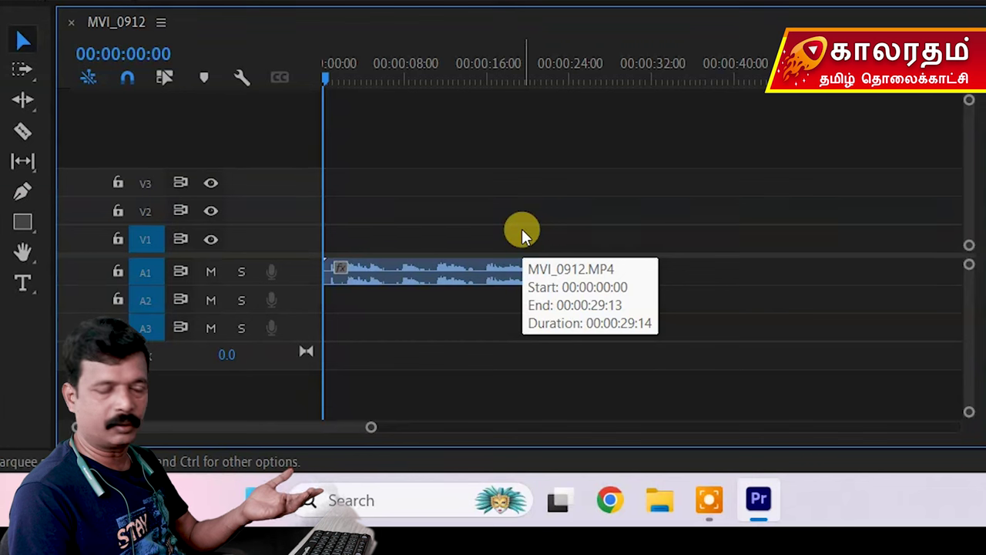
key("ctrl+z")
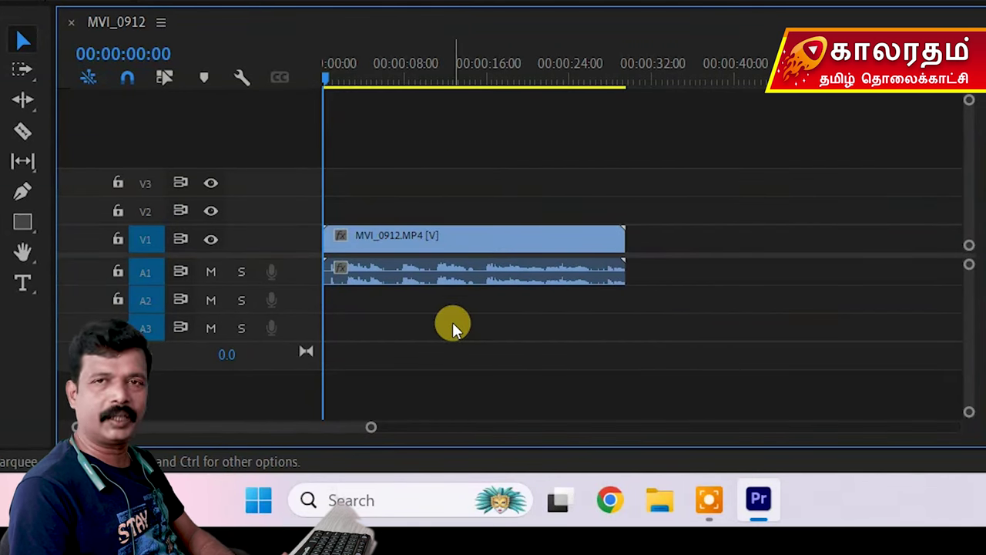
Move the playhead to 00:00:04:04 and raise the monitor/timeline divider to enlarge the timeline.
left_click_drag(327, 70, 369, 74)
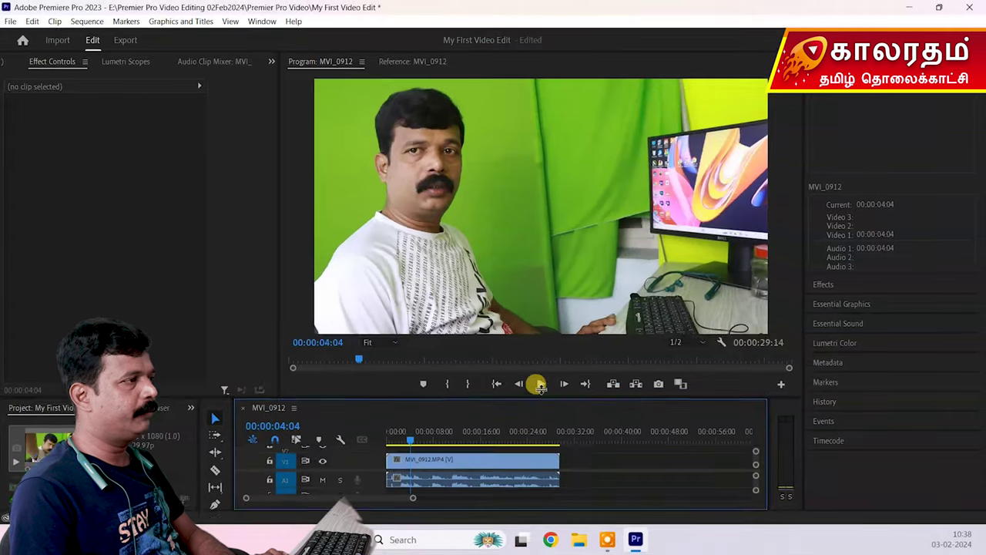
left_click_drag(540, 387, 528, 334)
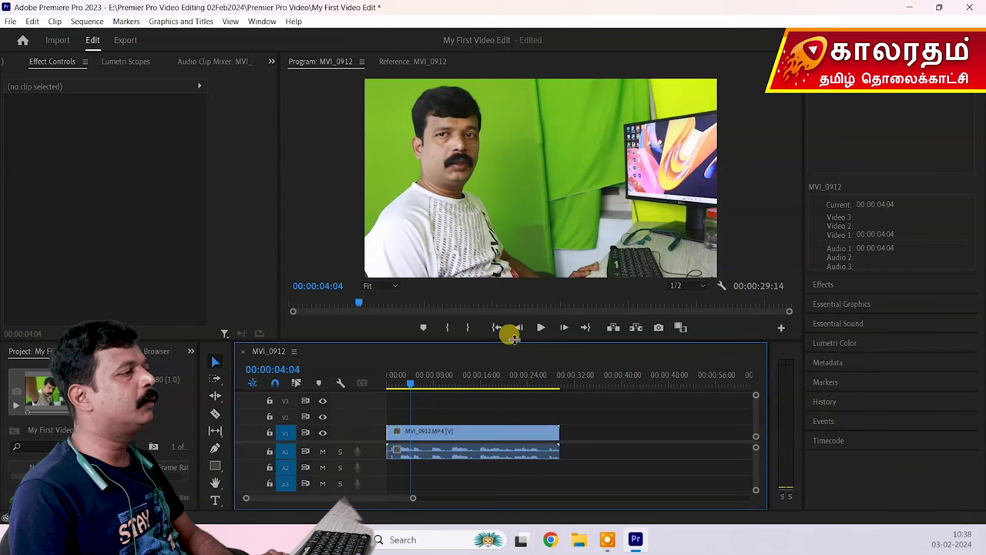
left_click_drag(513, 336, 505, 307)
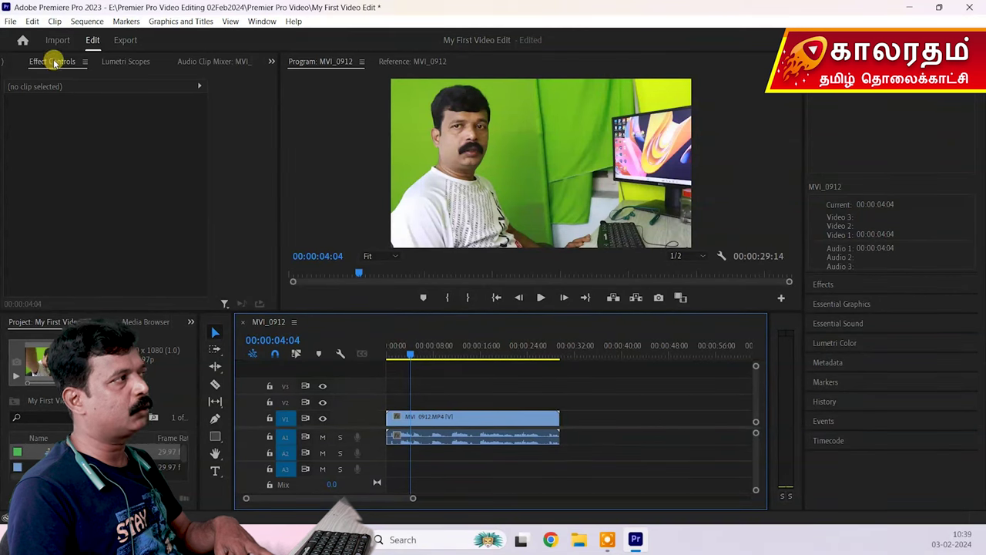
Browse the Effect Controls, Lumetri Scopes, Audio Clip Mixer and Audio Track Mixer tabs.
left_click(136, 136)
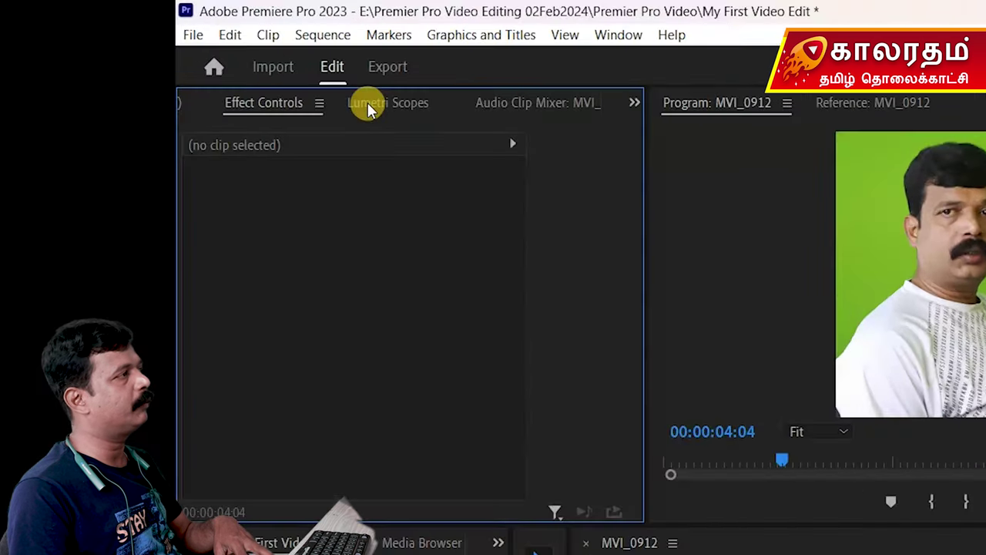
left_click(114, 60)
left_click(517, 108)
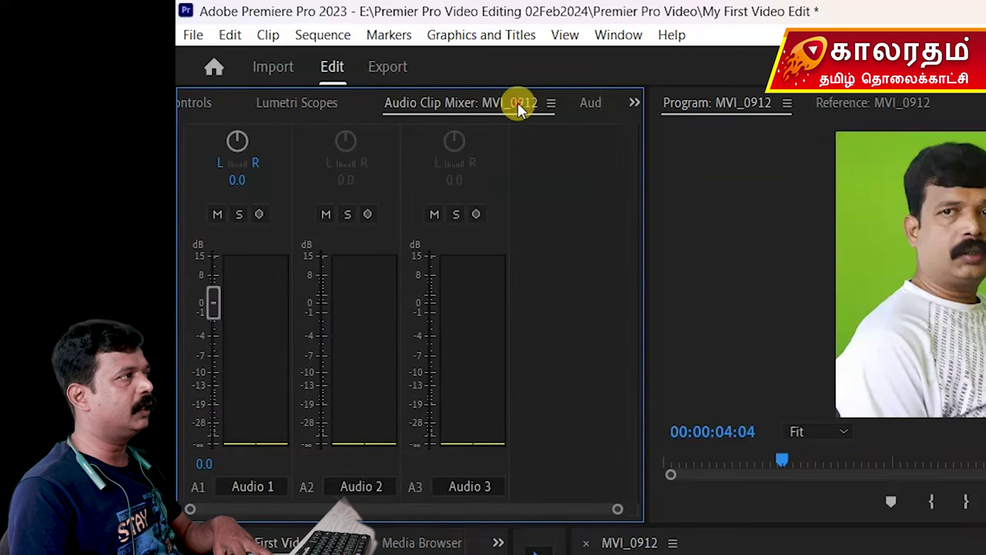
left_click(585, 103)
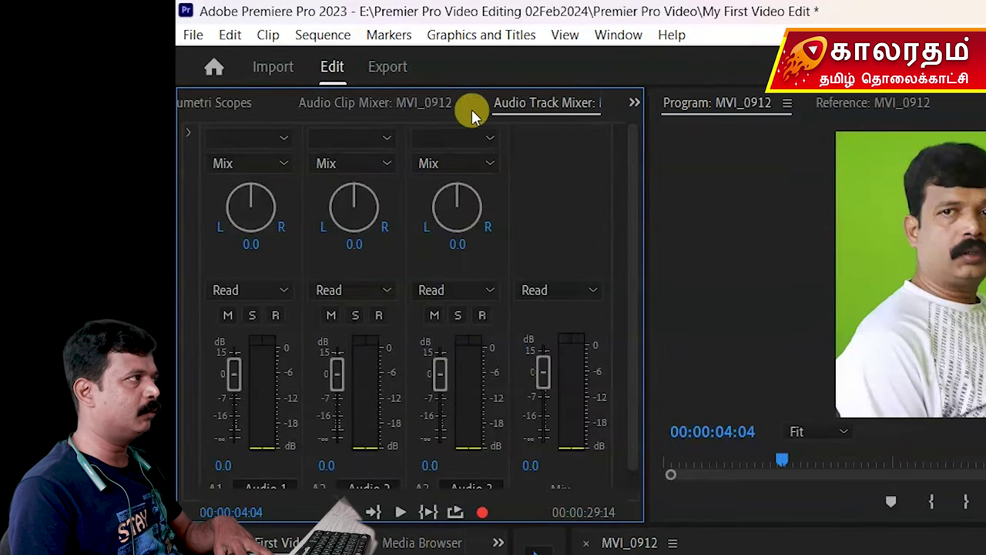
left_click(231, 104)
left_click(185, 103)
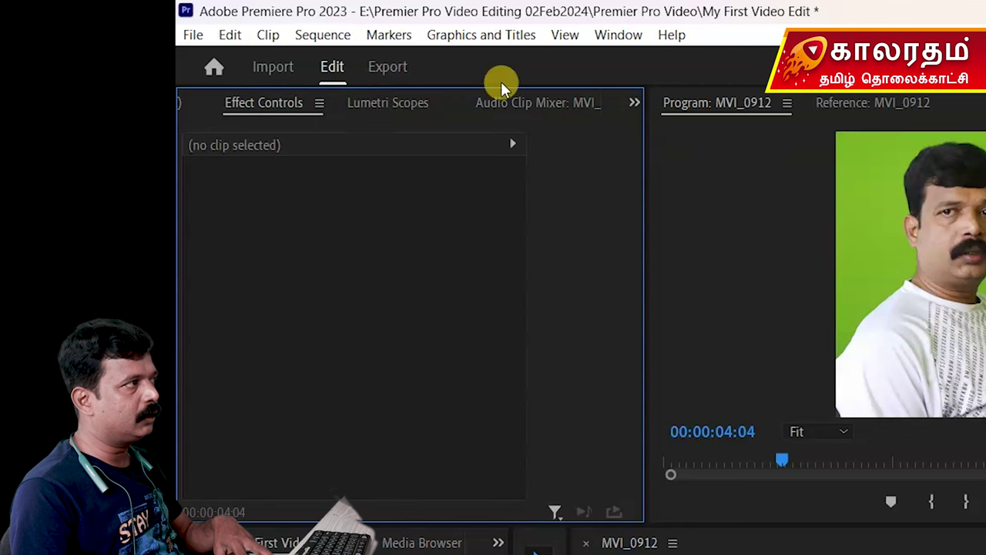
Open and dismiss the Effect Controls panel menu, then switch the viewer to the Reference monitor.
left_click(316, 104)
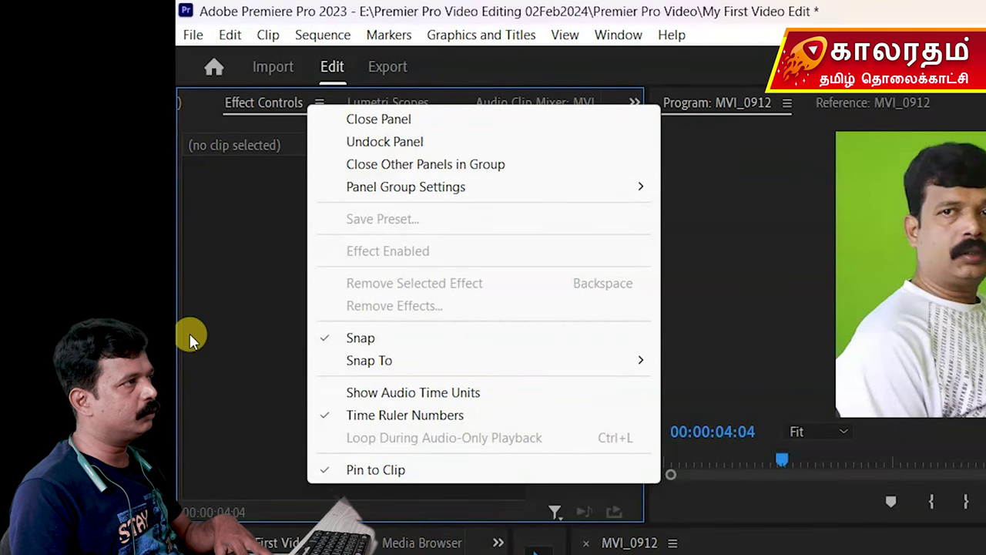
left_click(235, 310)
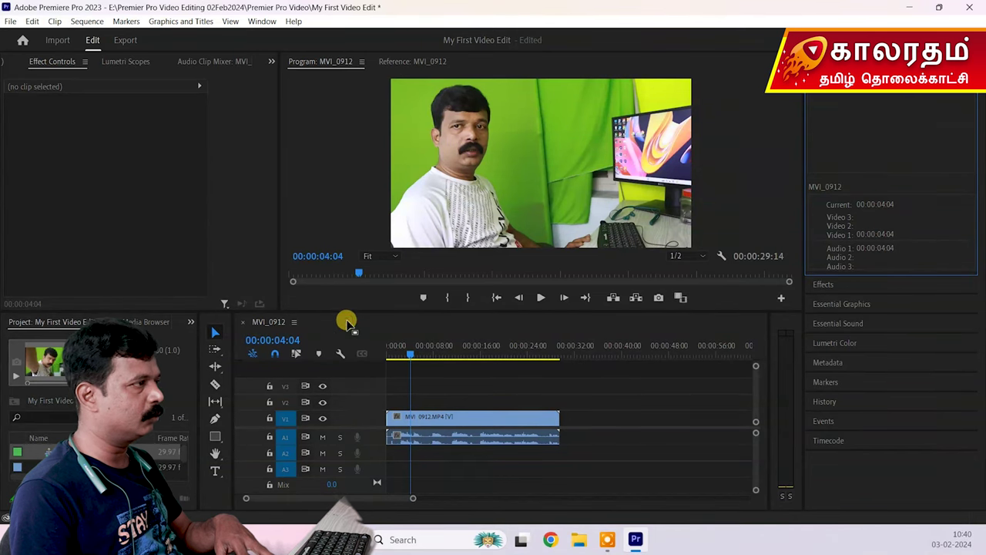
left_click(253, 325)
left_click(165, 347)
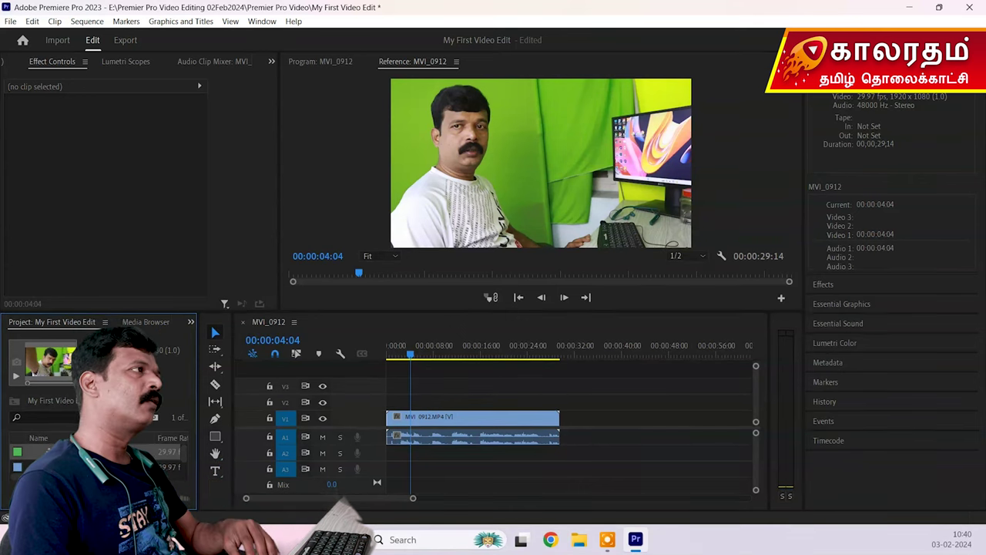
left_click(143, 216)
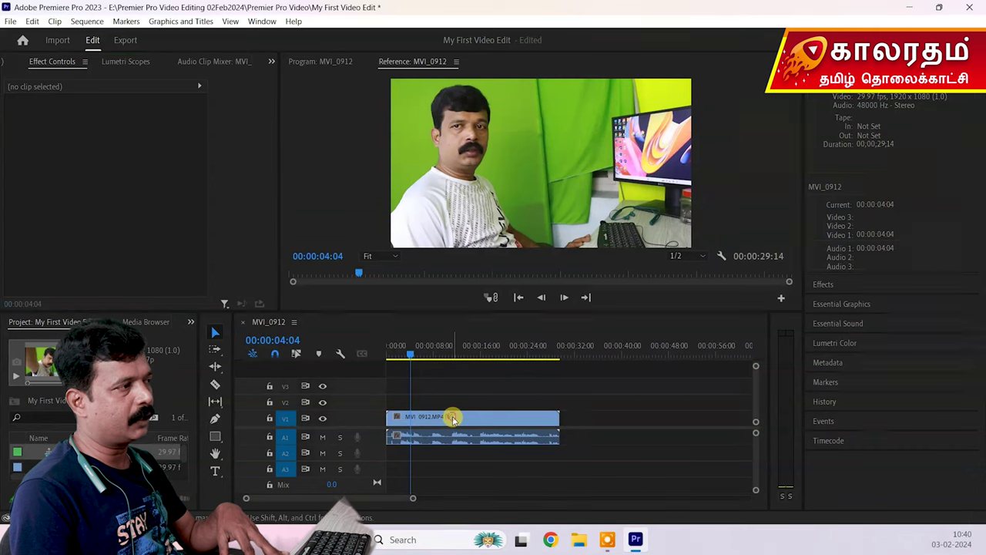
Select the MVI_0912 clip, expand Motion, and scrub Position X to 955.0.
left_click(452, 417)
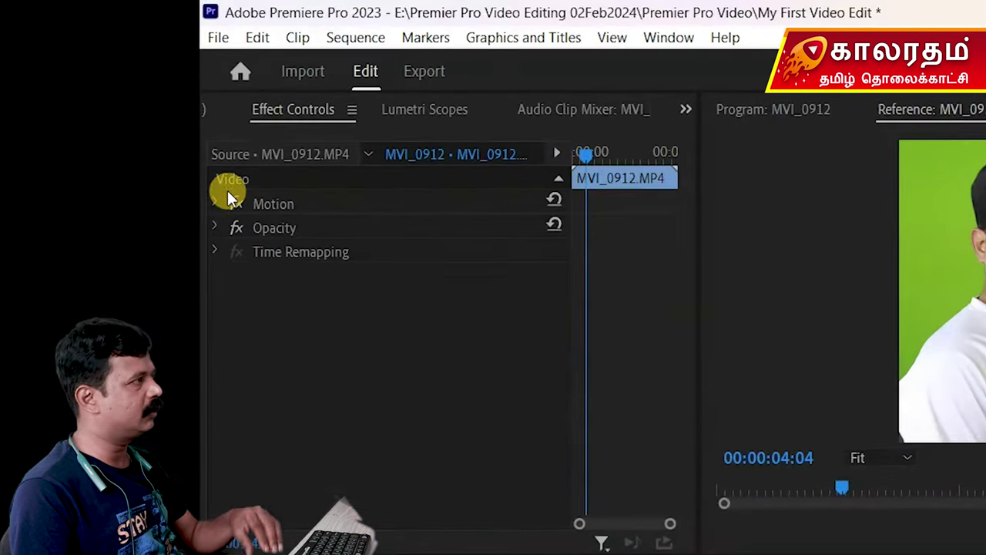
left_click(213, 203)
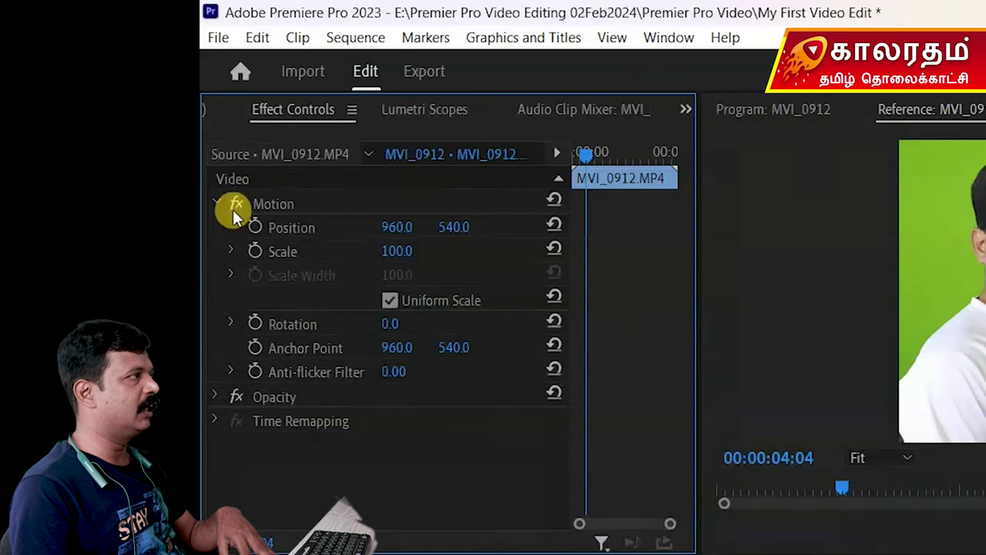
left_click(397, 227)
left_click_drag(398, 227, 419, 227)
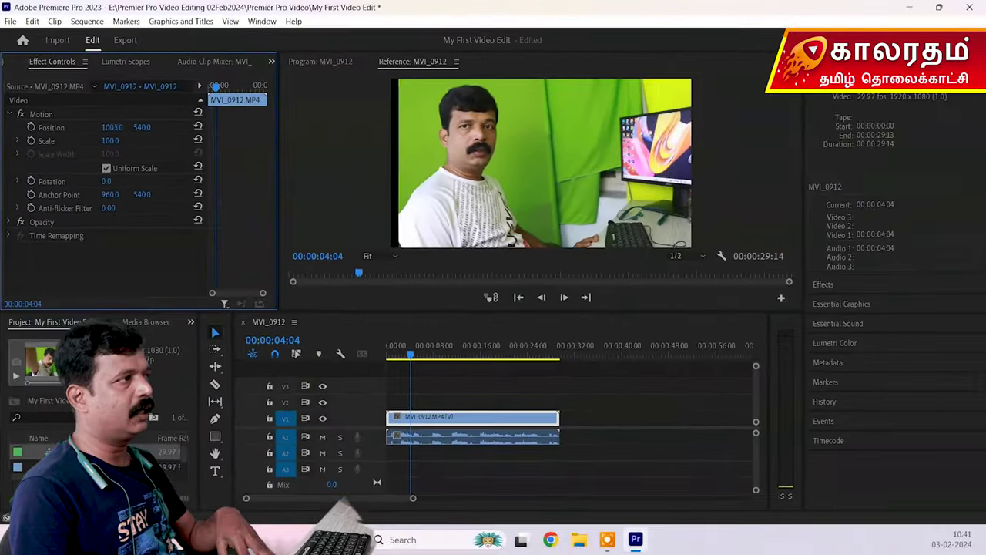
left_click_drag(110, 127, 137, 134)
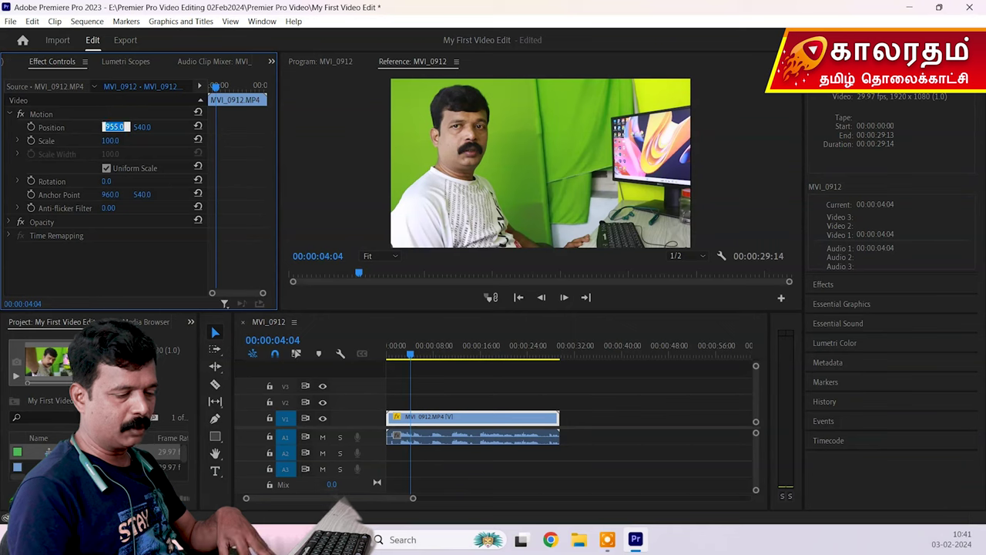
Try Position X values of 200 and 216, then reset Position to 960.0, 540.0.
type("0")
key("Return")
left_click(113, 126)
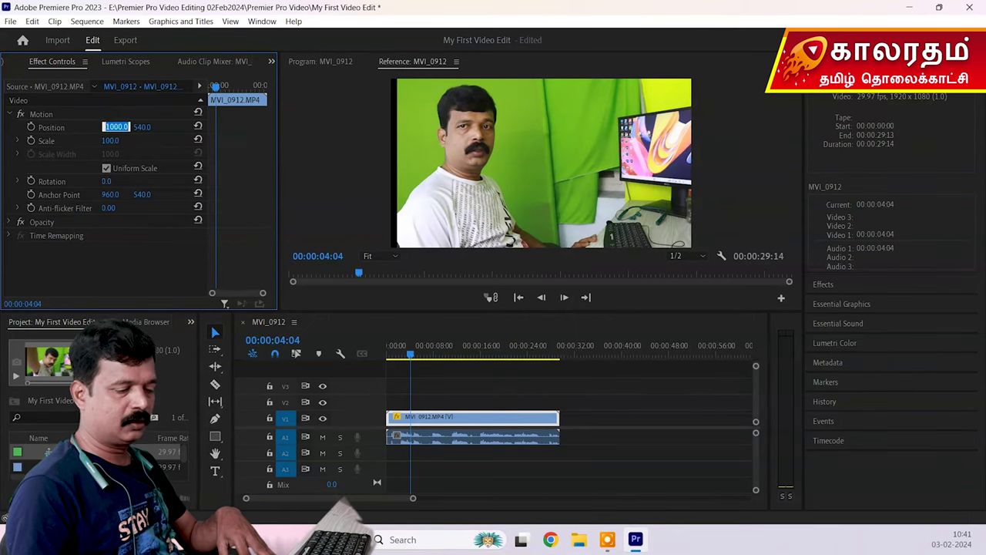
key("Return")
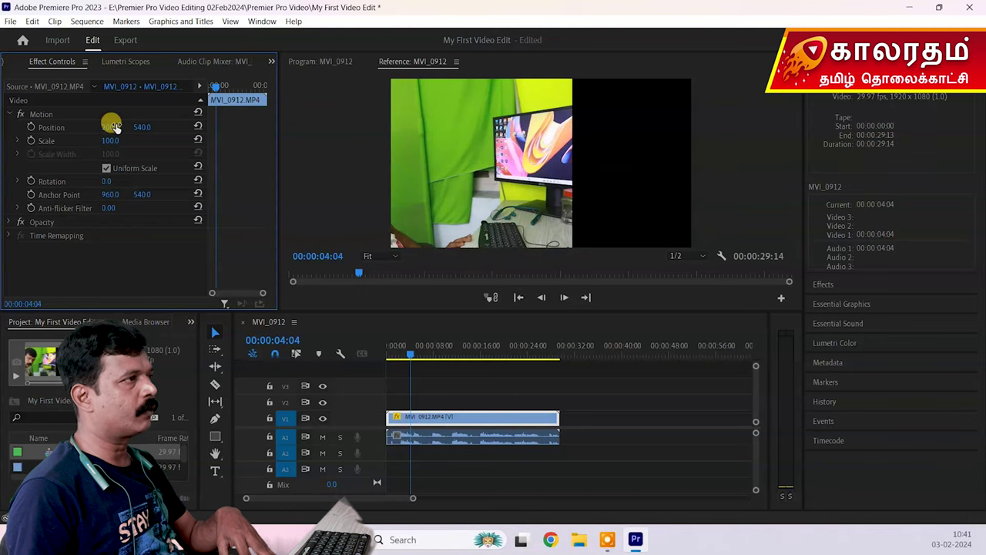
left_click_drag(110, 127, 135, 127)
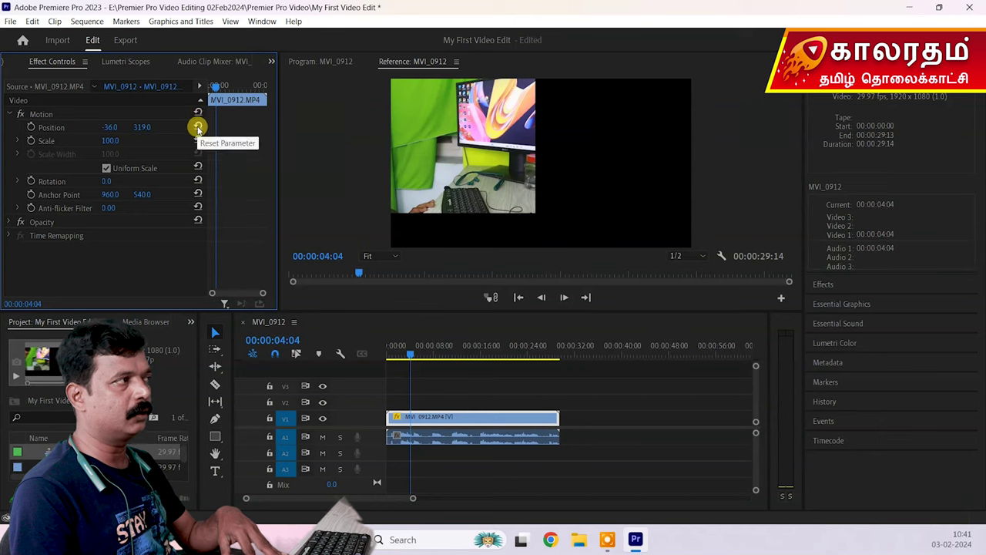
left_click(198, 127)
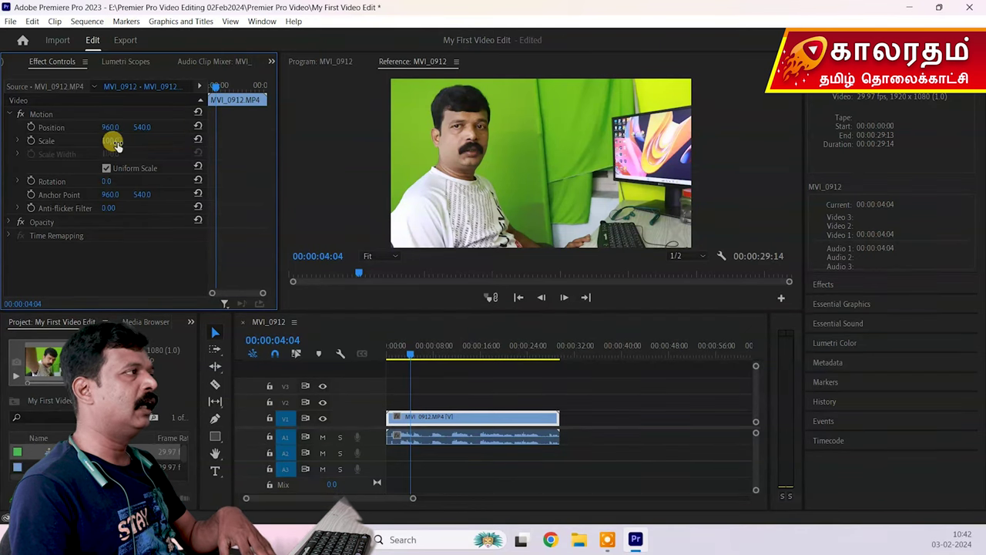
Try enlarging the MVI_0912 picture to scale 119 and moving it to Position 431, 799.
left_click_drag(111, 140, 64, 140)
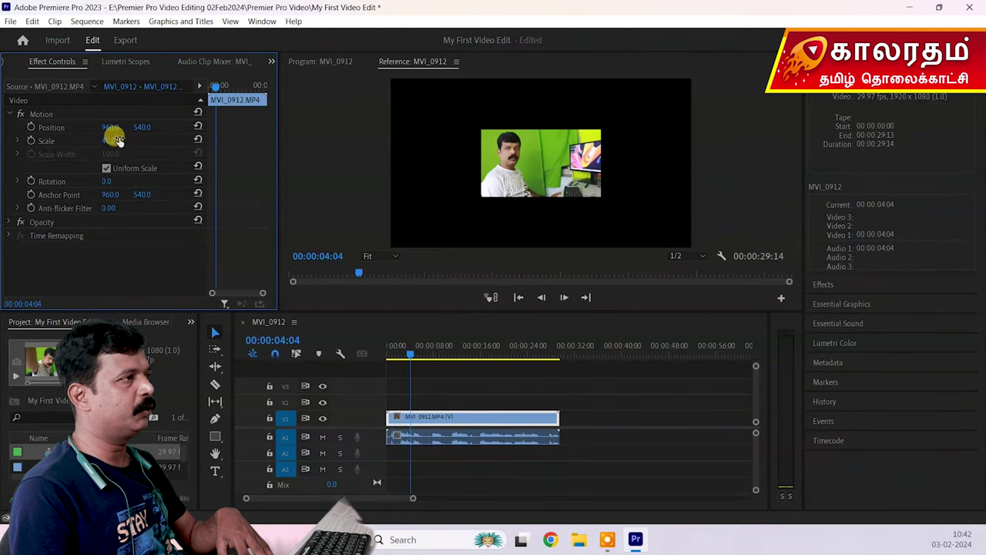
left_click_drag(121, 129, 45, 129)
left_click_drag(140, 129, 110, 128)
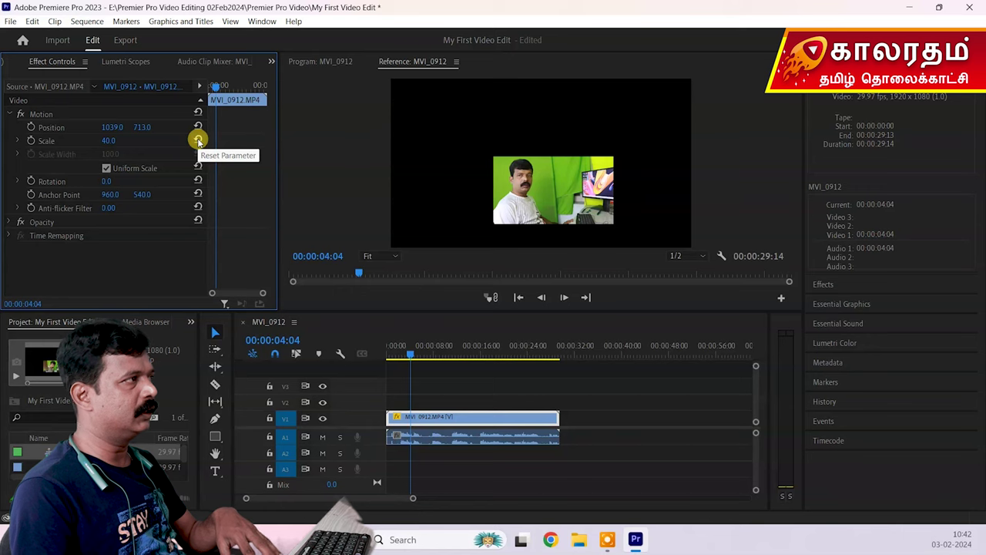
Reset Scale to 100 and Position to frame centre, then put the playhead at 00:00:15:02.
left_click(198, 140)
left_click(198, 127)
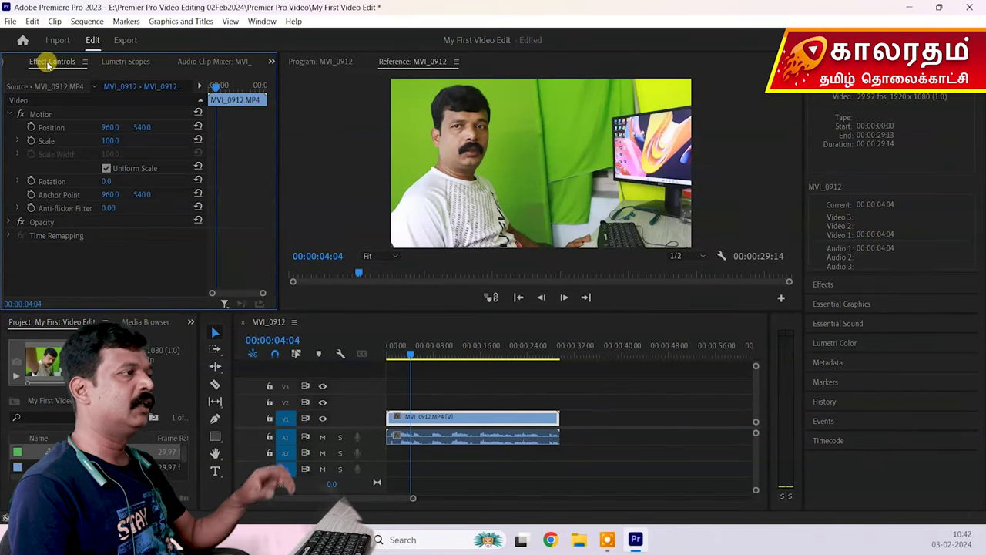
left_click(474, 355)
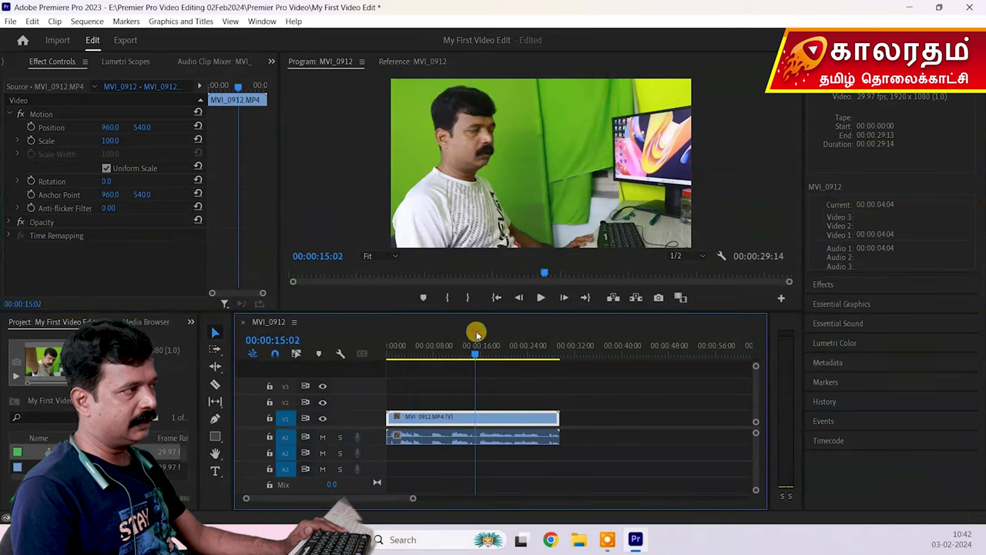
Drag the panel dividers so the Program monitor is larger and the lower panels shorter.
left_click(58, 65)
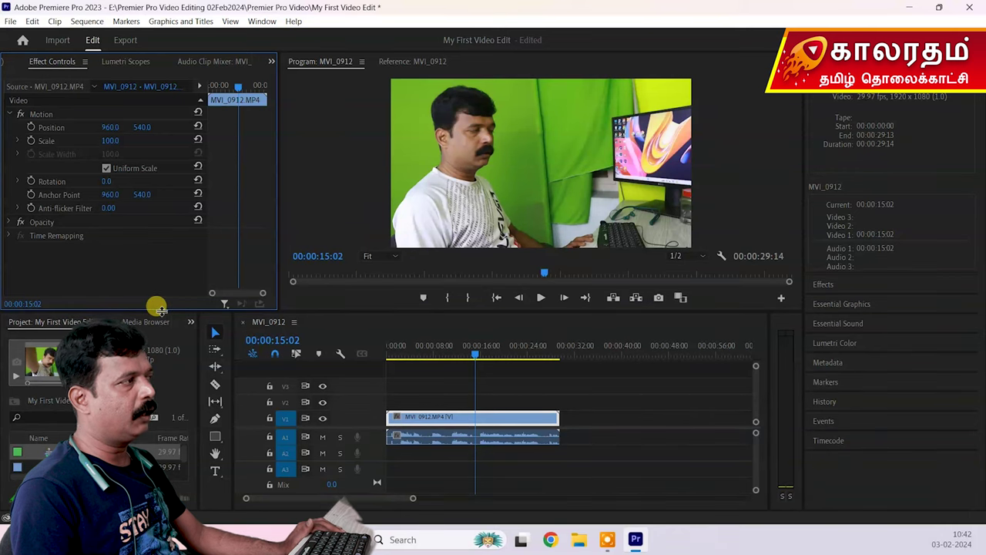
left_click_drag(158, 308, 154, 266)
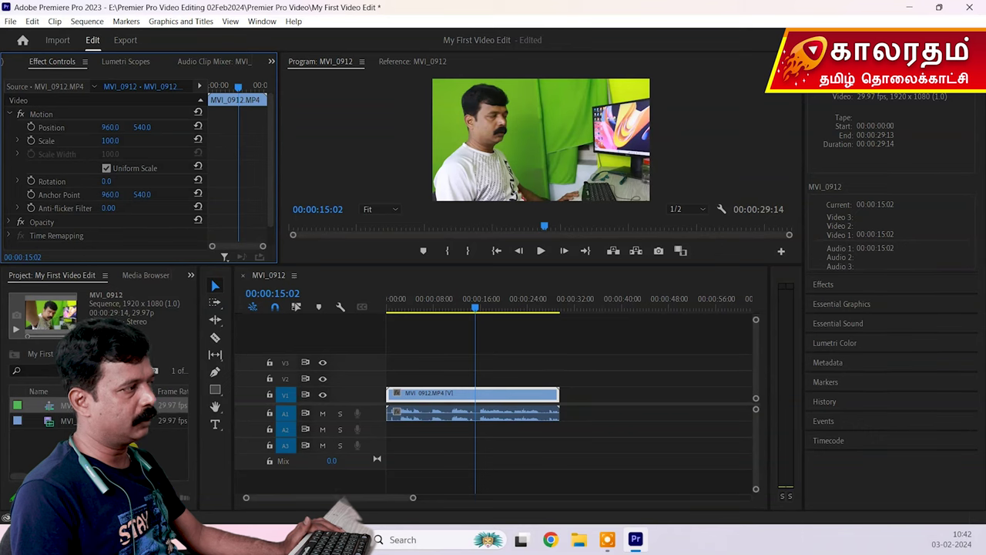
left_click(51, 275)
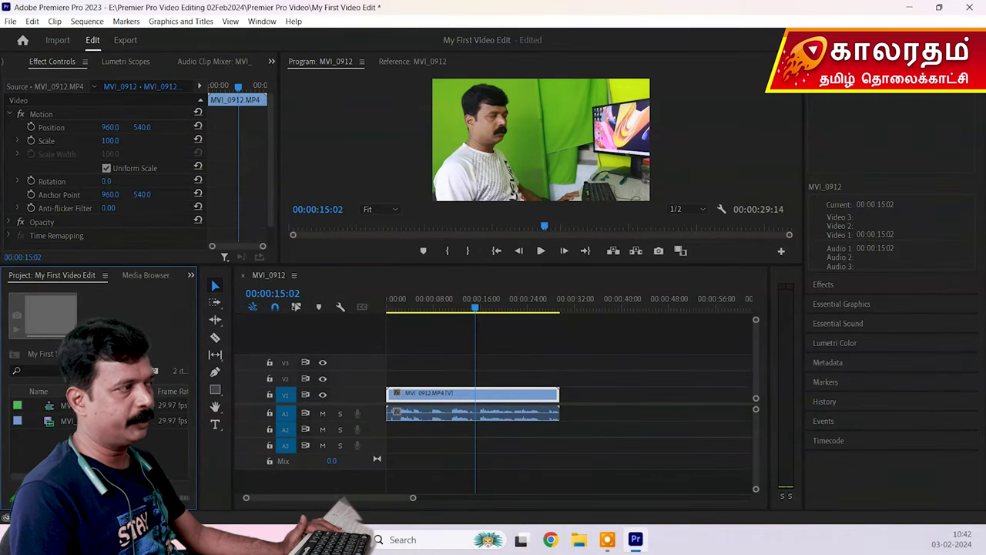
left_click_drag(408, 262, 403, 381)
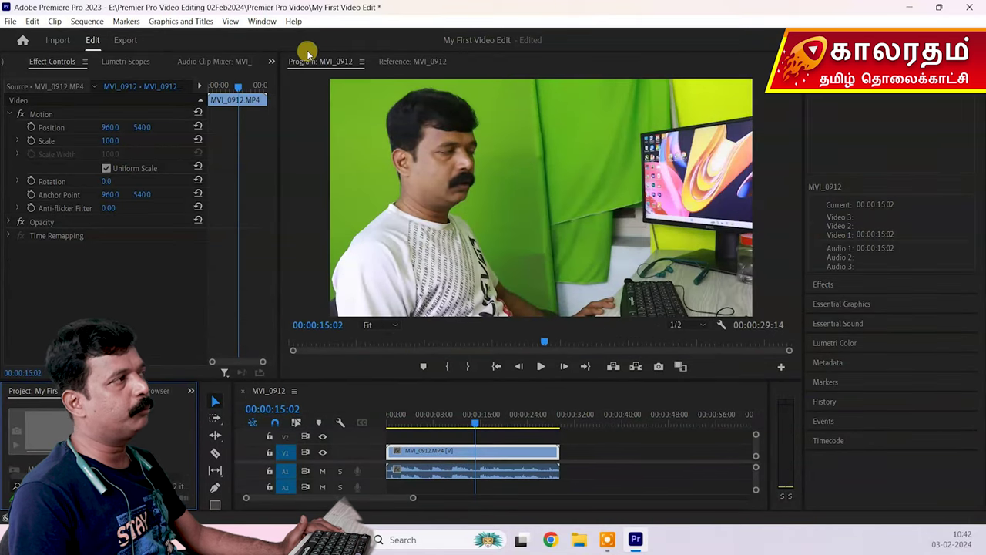
Toggle between the Reference and Program monitors, ending on the program view at 00:00:15:02.
left_click(404, 64)
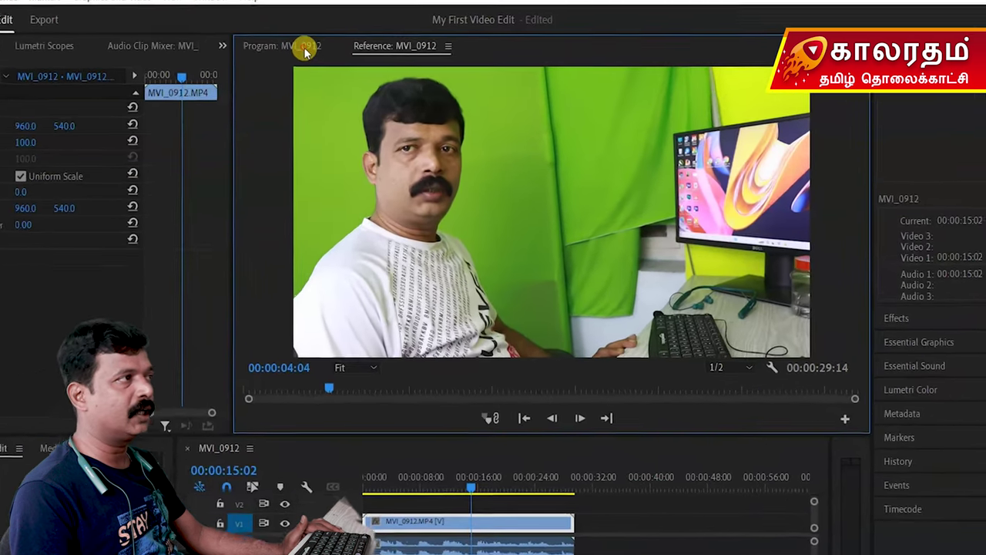
left_click(343, 61)
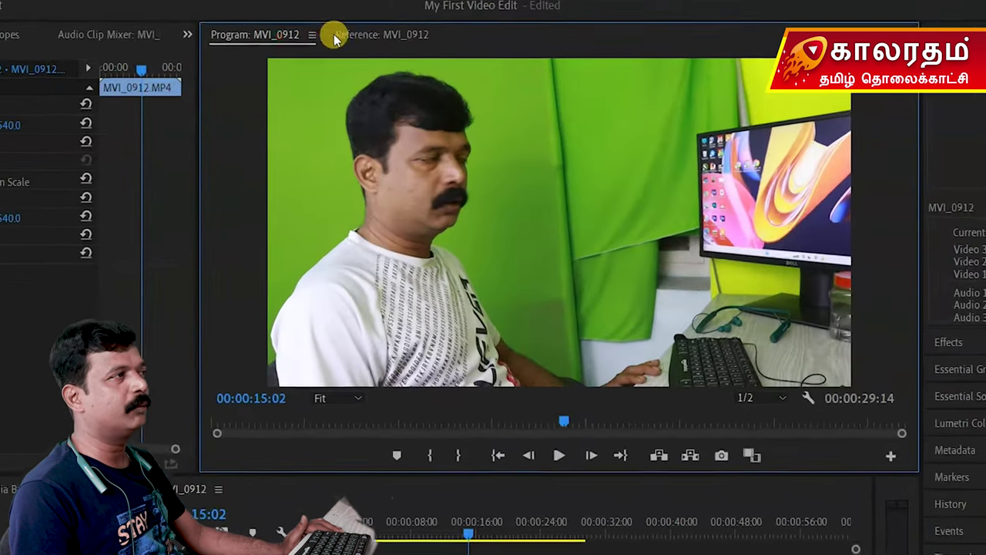
left_click(345, 25)
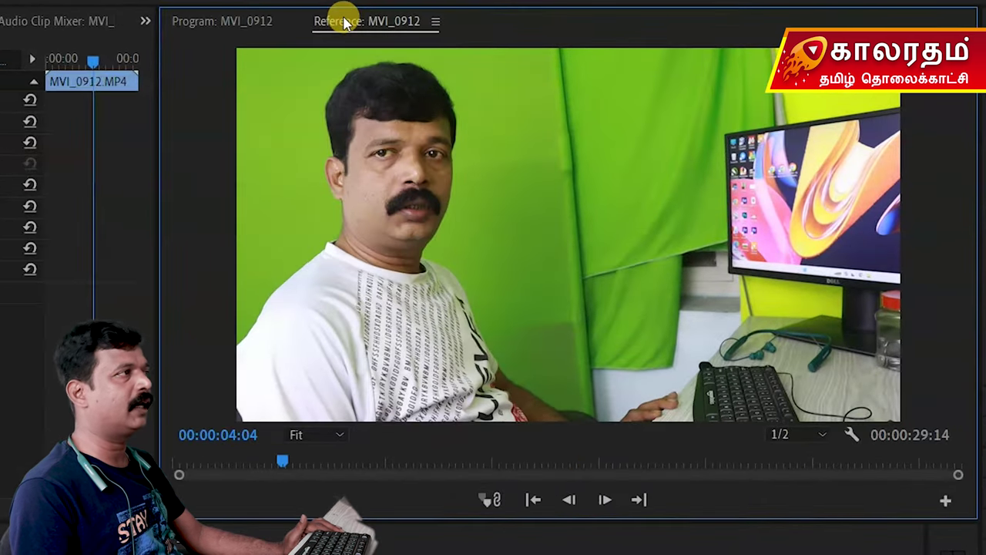
left_click(239, 21)
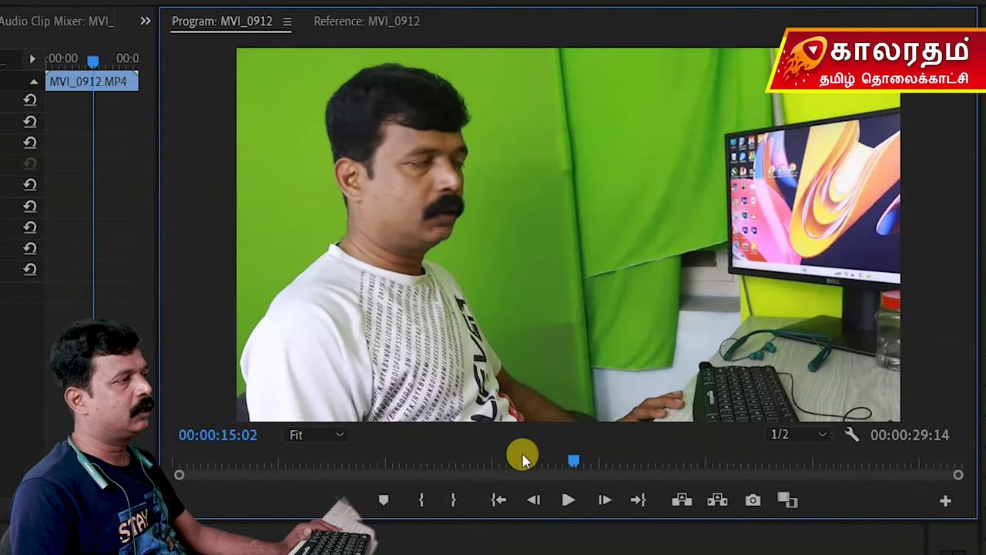
Scrub to 00:00:17:14, play until 00:00:18:21, then go back to the sequence start.
left_click(465, 551)
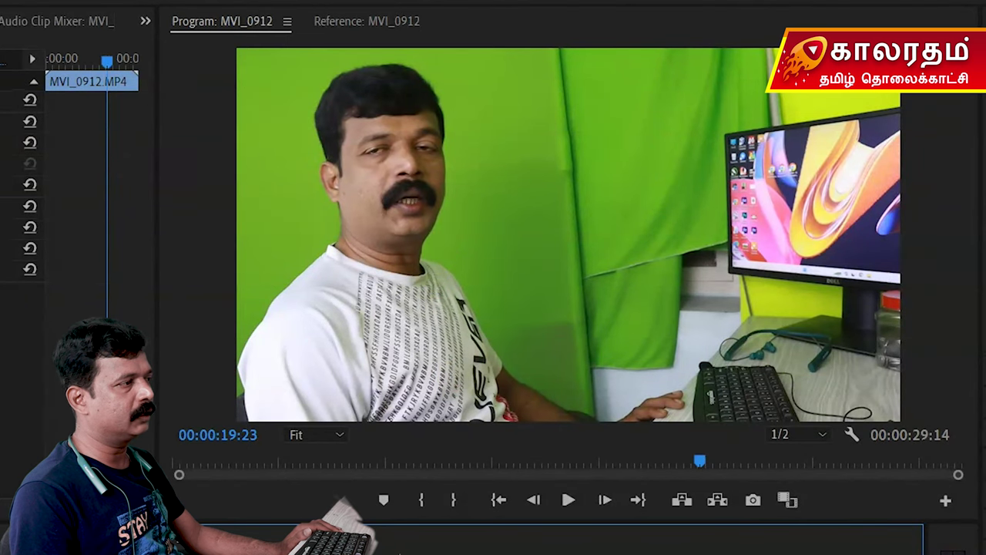
mouse_move(517, 549)
left_mouse_down()
mouse_move(454, 548)
mouse_move(499, 541)
left_mouse_up()
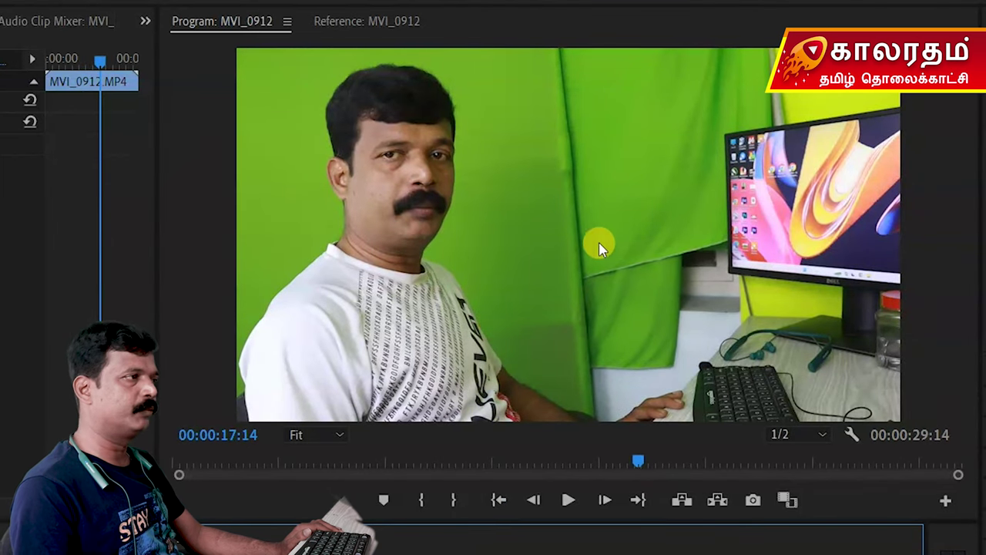
left_click(567, 504)
left_click(567, 502)
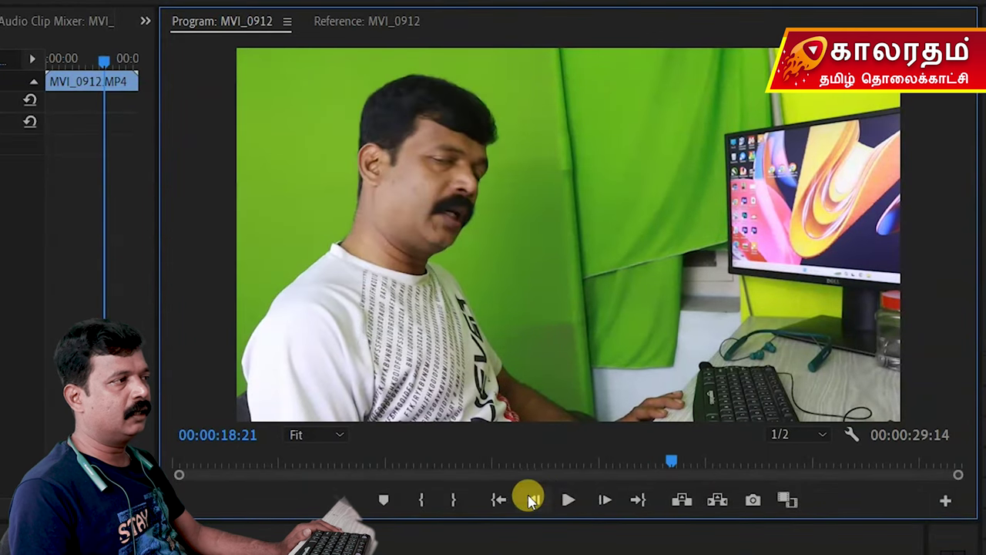
left_click(498, 502)
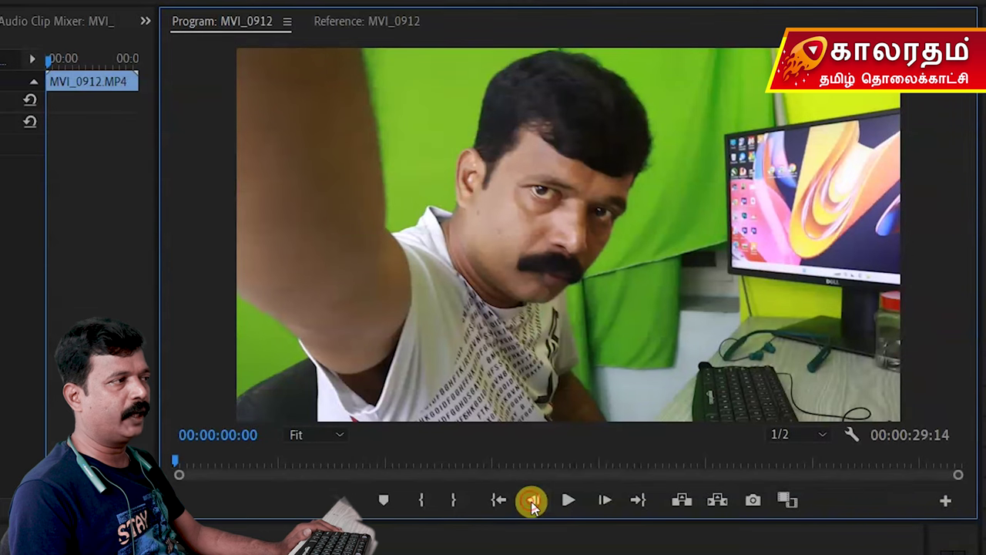
Step forward frame by frame to 00:00:00:23, then shrink the monitor to reveal the timeline.
left_click(605, 503)
left_click(604, 502)
left_click(605, 502)
left_click(605, 502)
left_click(605, 502)
left_click(605, 503)
left_click(605, 503)
left_click(605, 505)
left_click(604, 502)
left_click(605, 503)
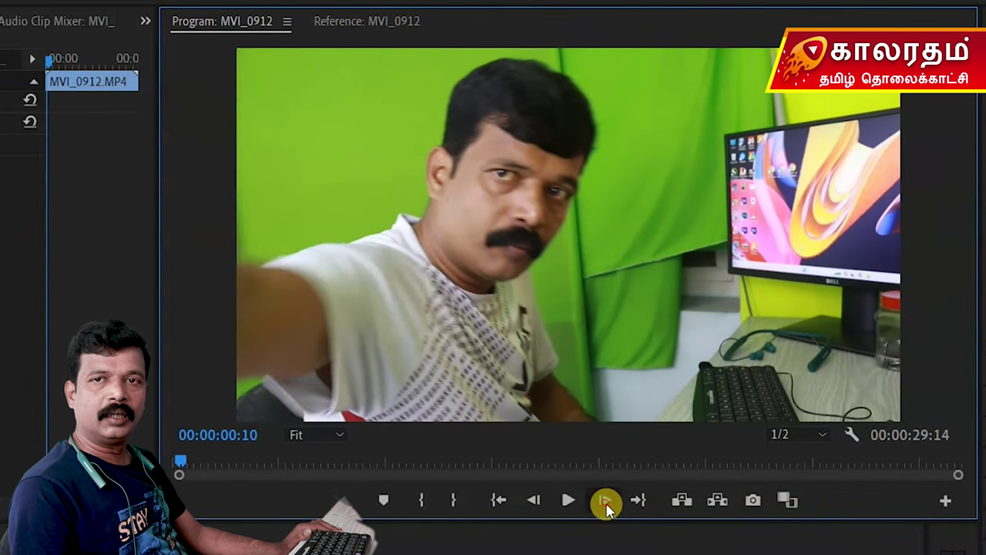
left_click(605, 503)
left_click(605, 503)
left_click(605, 503)
left_click(606, 505)
left_click(606, 506)
left_click(606, 508)
left_click(605, 506)
left_click(605, 506)
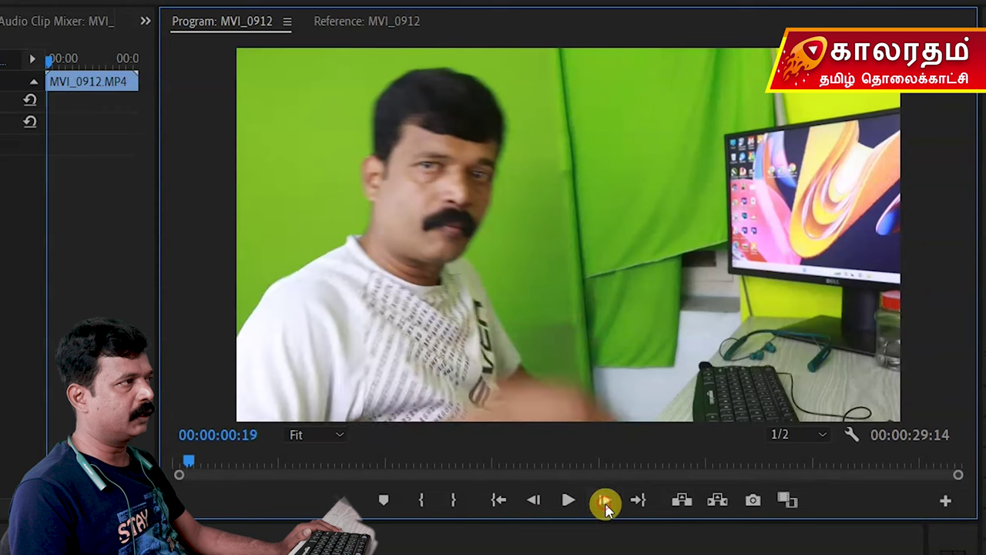
left_click(606, 506)
left_click(605, 506)
left_click(605, 506)
left_click(606, 506)
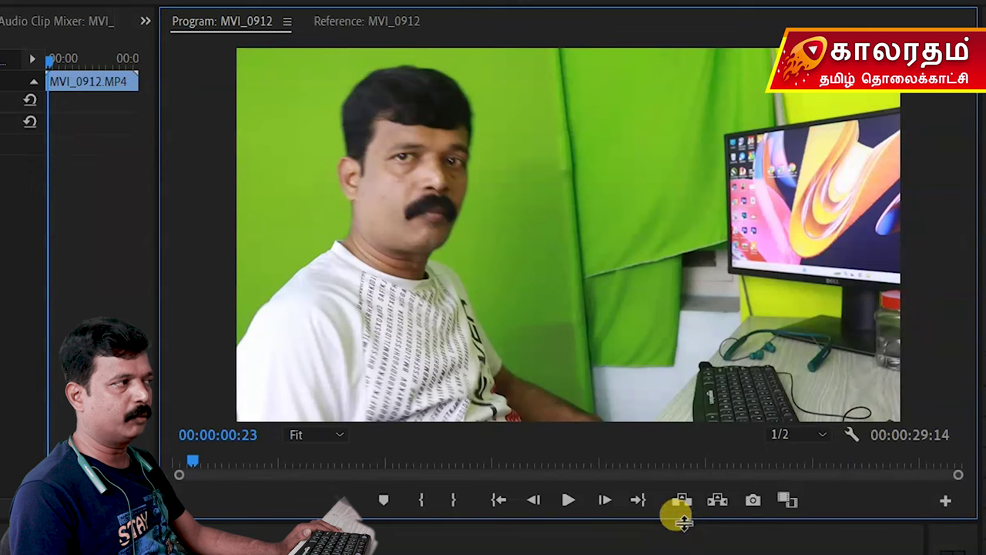
left_click_drag(676, 513, 660, 406)
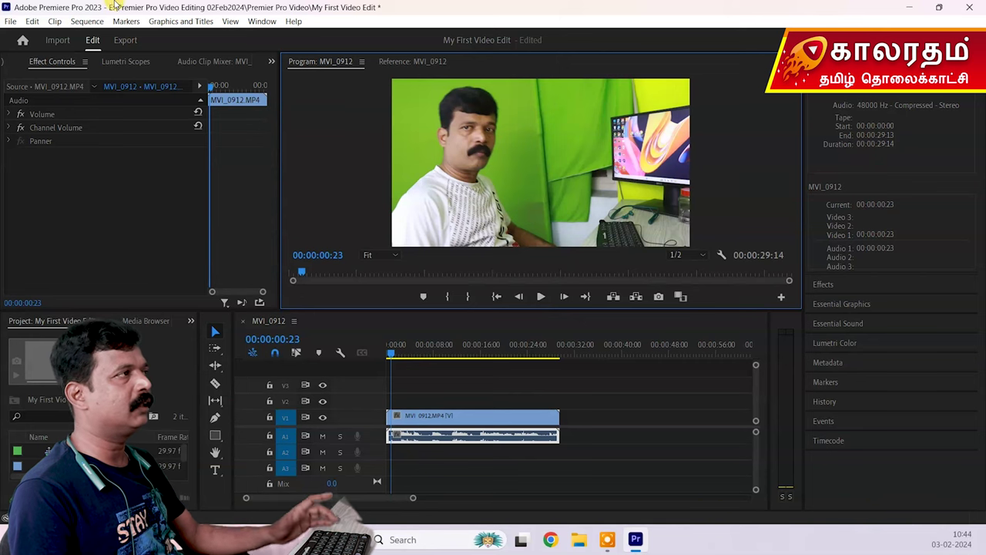
Switch to the Assembly workspace, then to the Audio workspace.
left_click(262, 21)
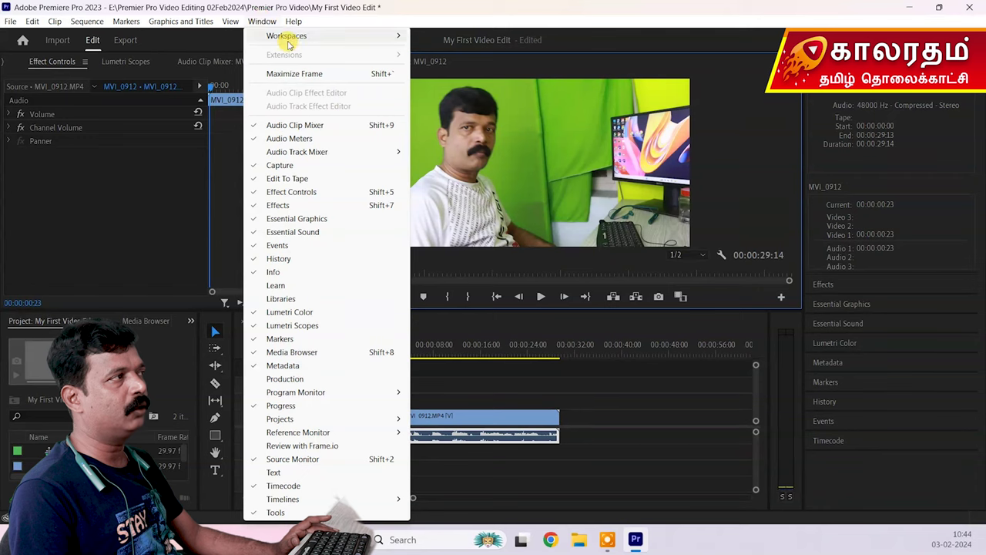
mouse_move(287, 37)
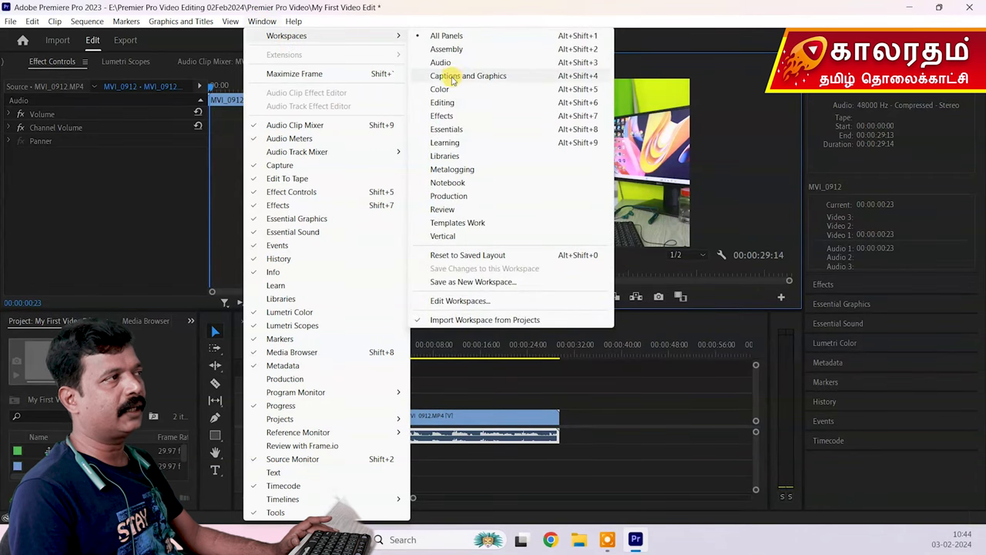
left_click(472, 61)
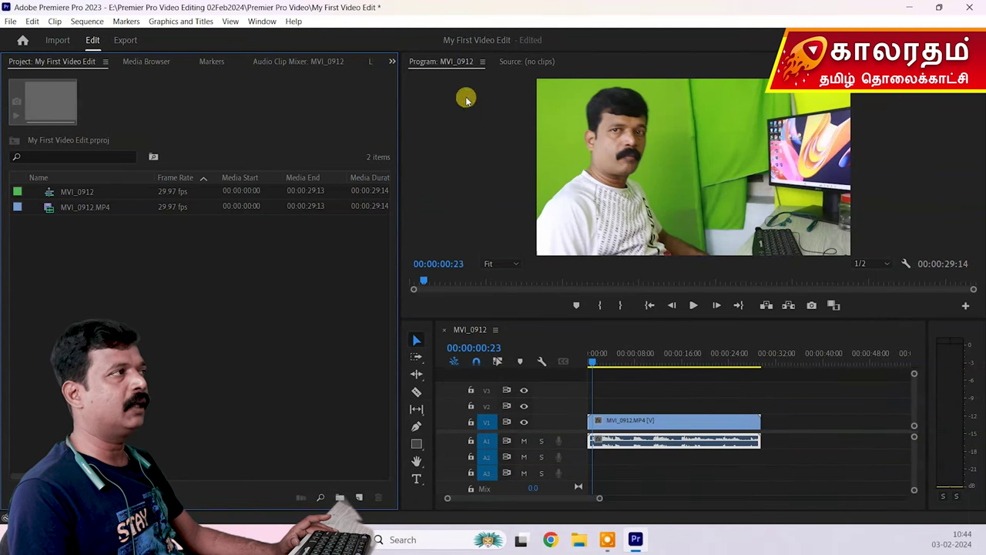
left_click(265, 24)
mouse_move(317, 36)
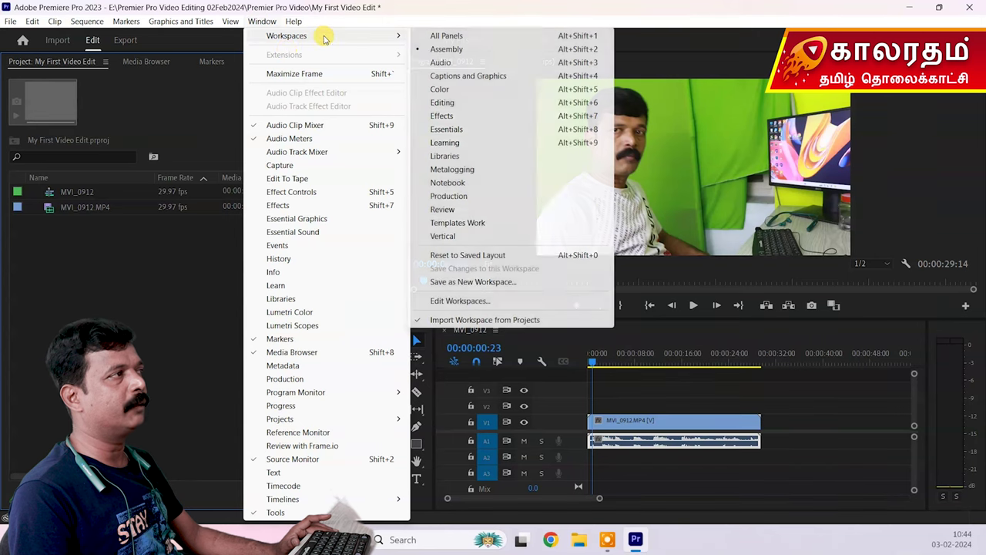
left_click(440, 62)
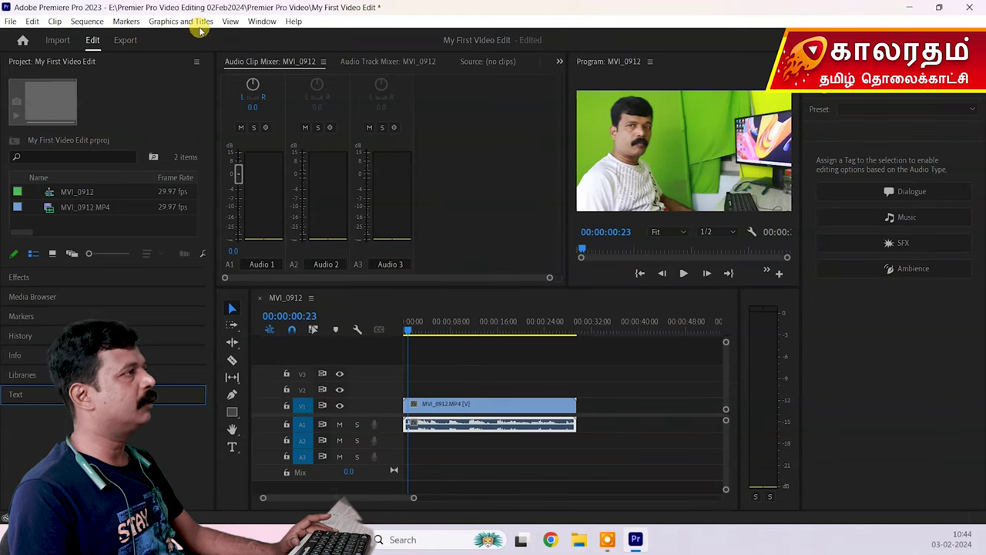
Switch to the Color workspace with Lumetri scopes and colour curves.
left_click(274, 20)
mouse_move(308, 35)
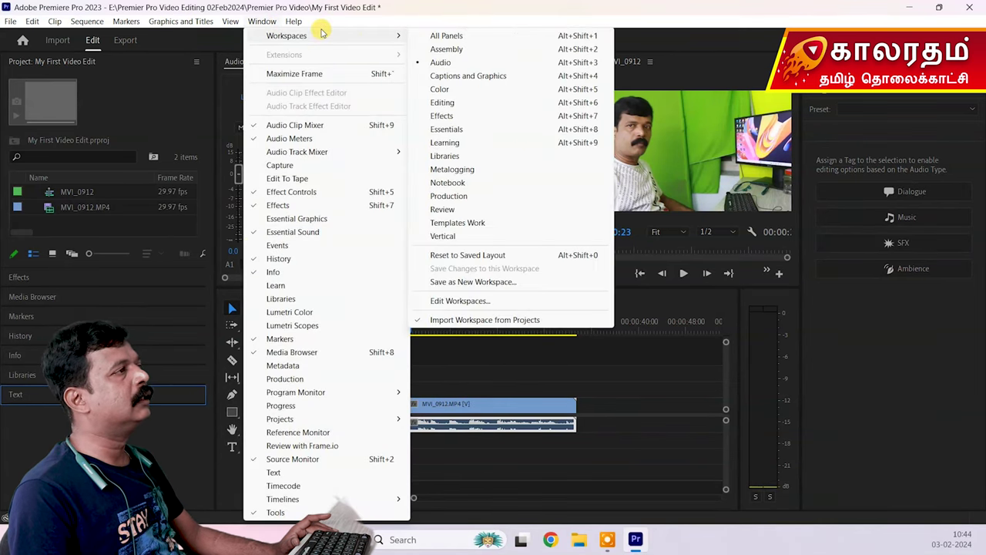
left_click(441, 89)
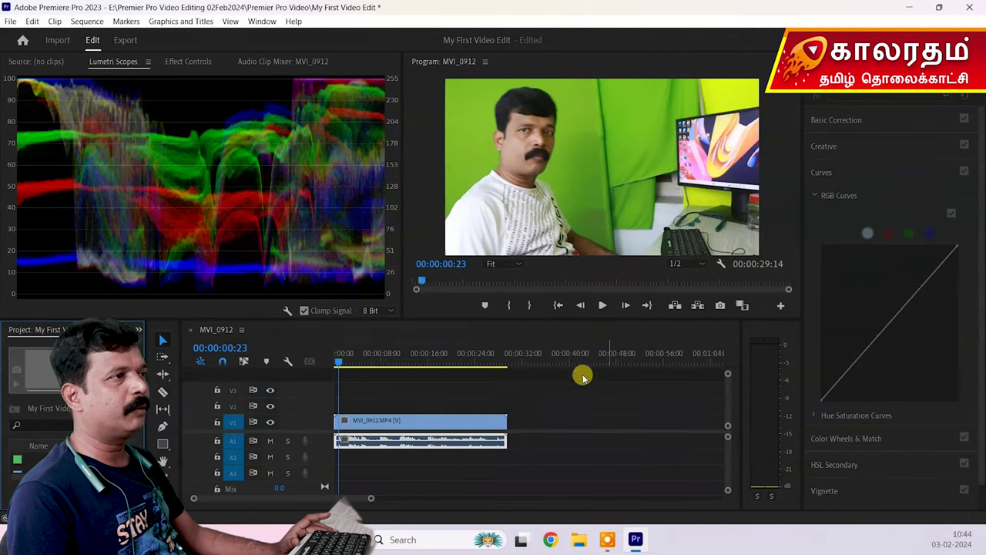
Reset the Color workspace to its saved layout, then choose the All Panels workspace.
left_click(262, 21)
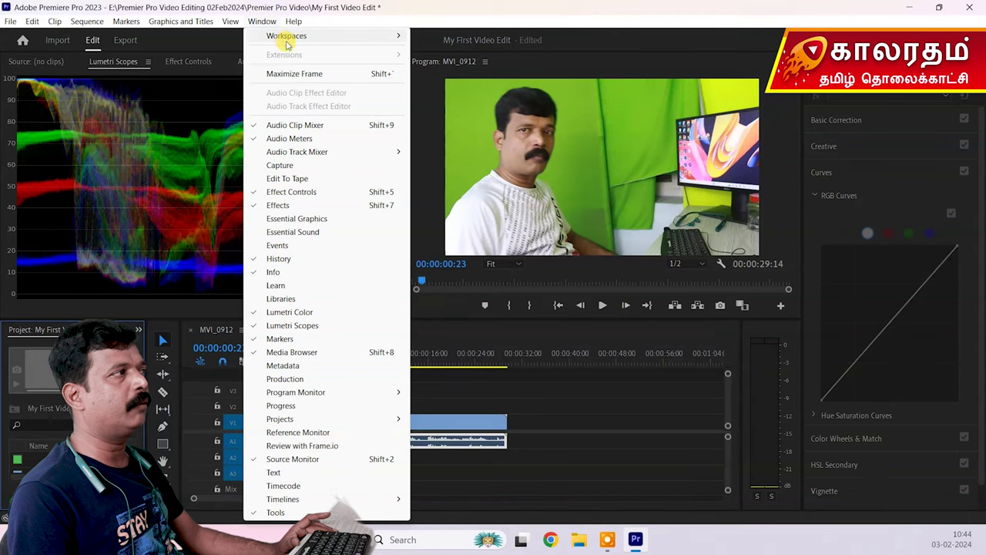
mouse_move(302, 37)
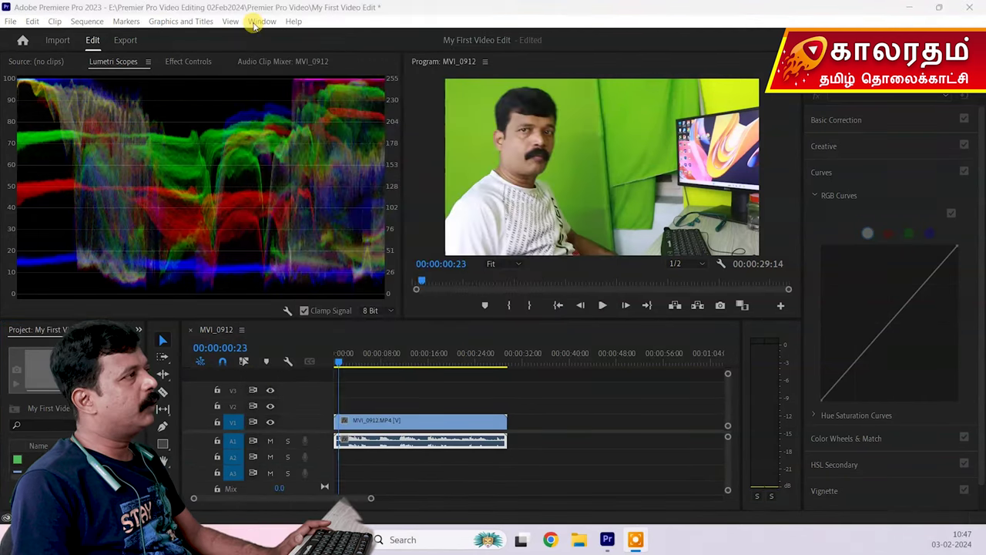
left_click(262, 21)
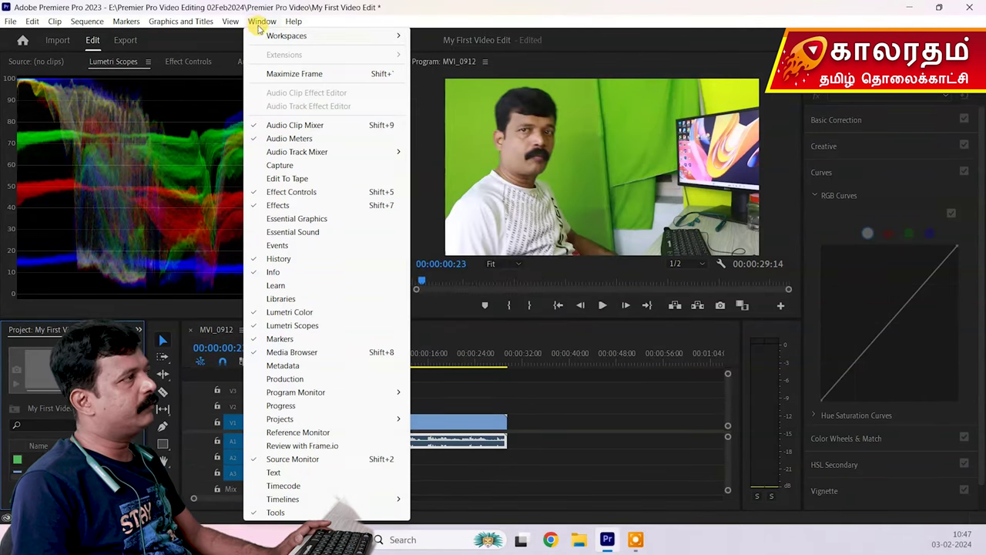
mouse_move(306, 36)
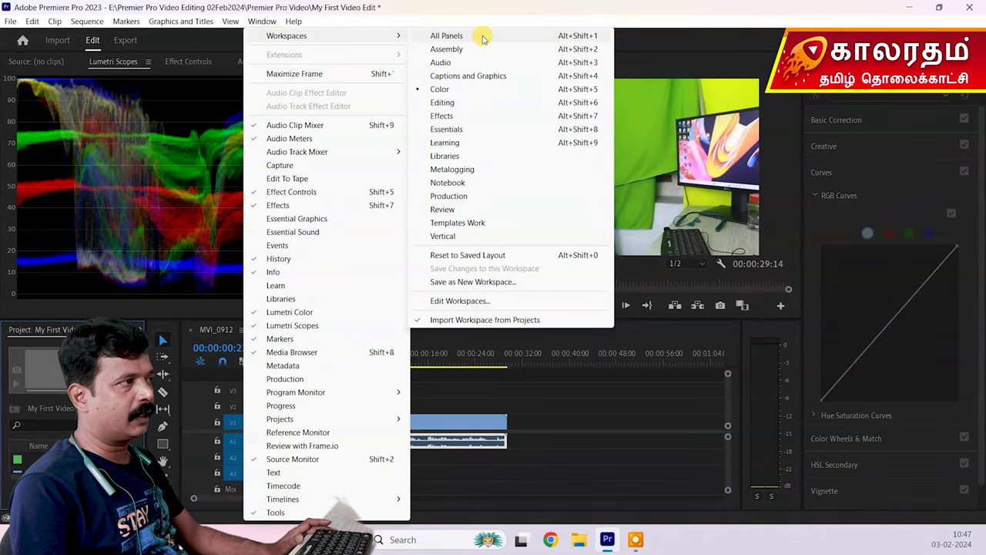
left_click(497, 260)
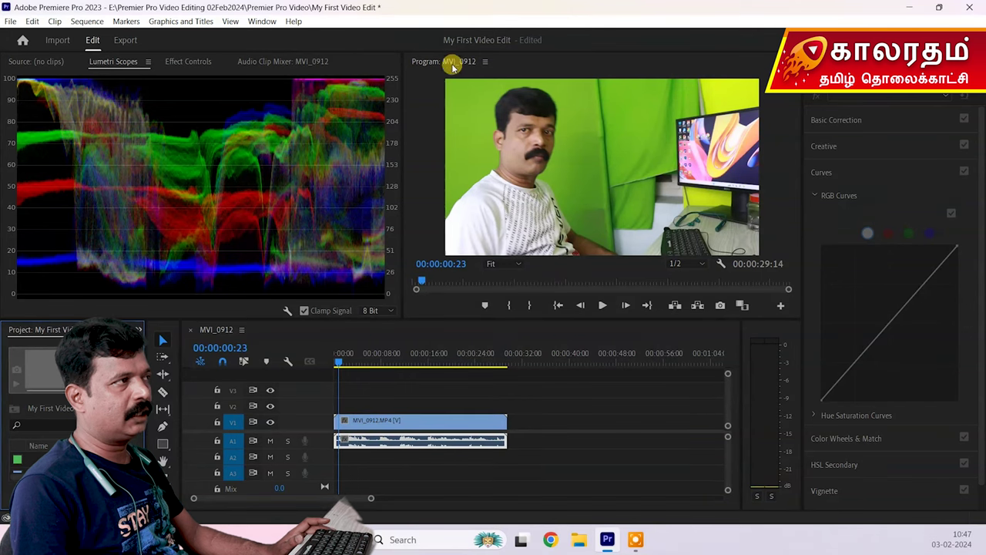
left_click(262, 21)
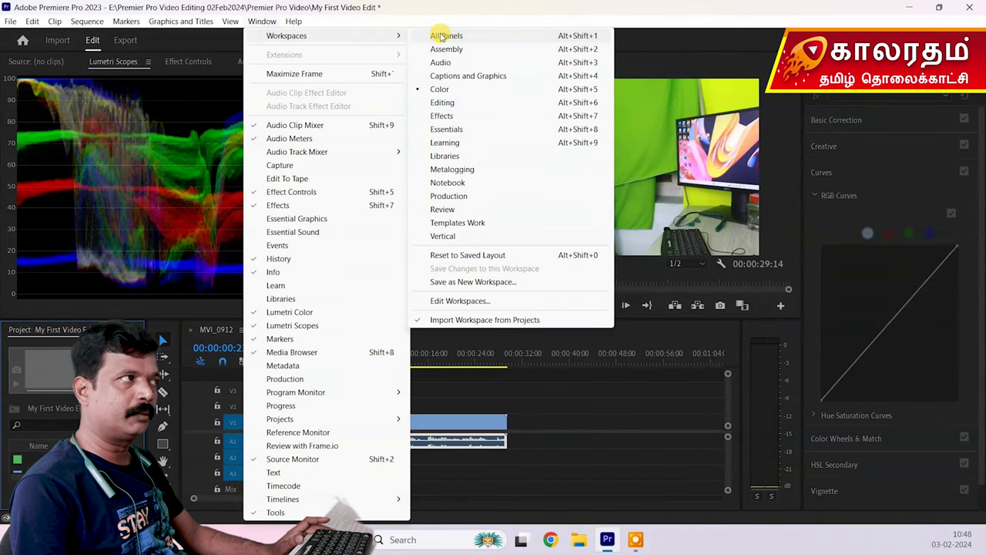
left_click(445, 35)
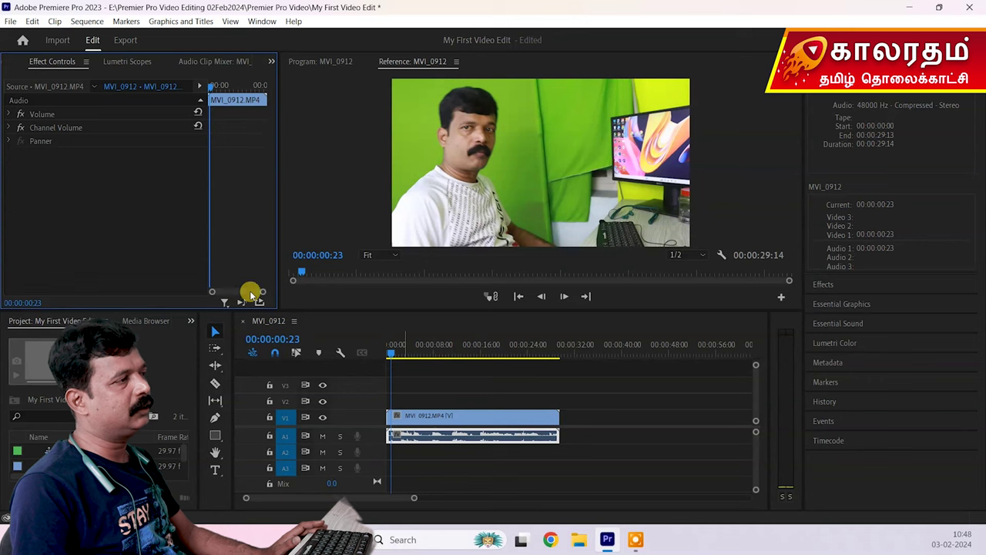
Narrow Effect Controls, raise the monitor/timeline divider, and select the MVI_0912 clip in the timeline.
left_click_drag(275, 209, 225, 206)
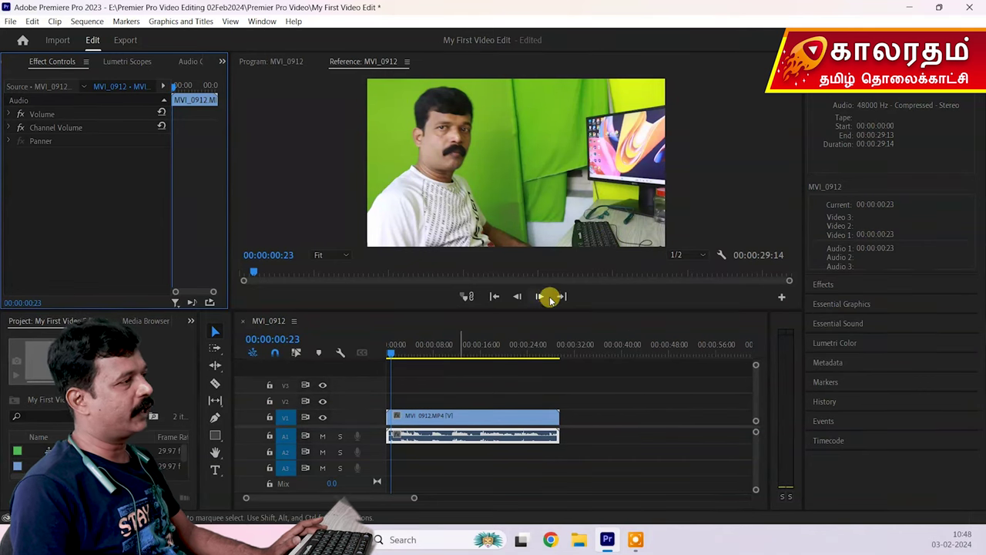
left_click_drag(556, 308, 553, 274)
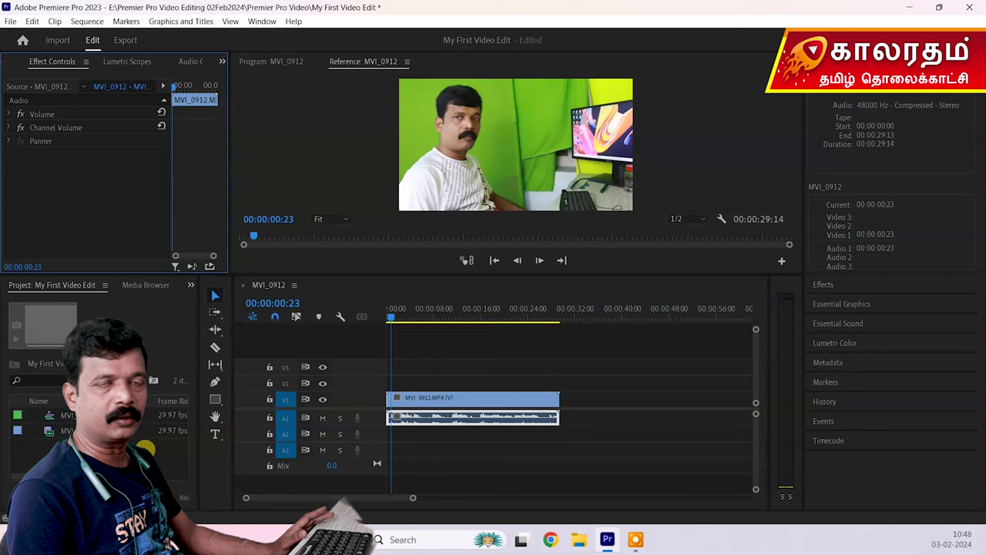
left_click(523, 288)
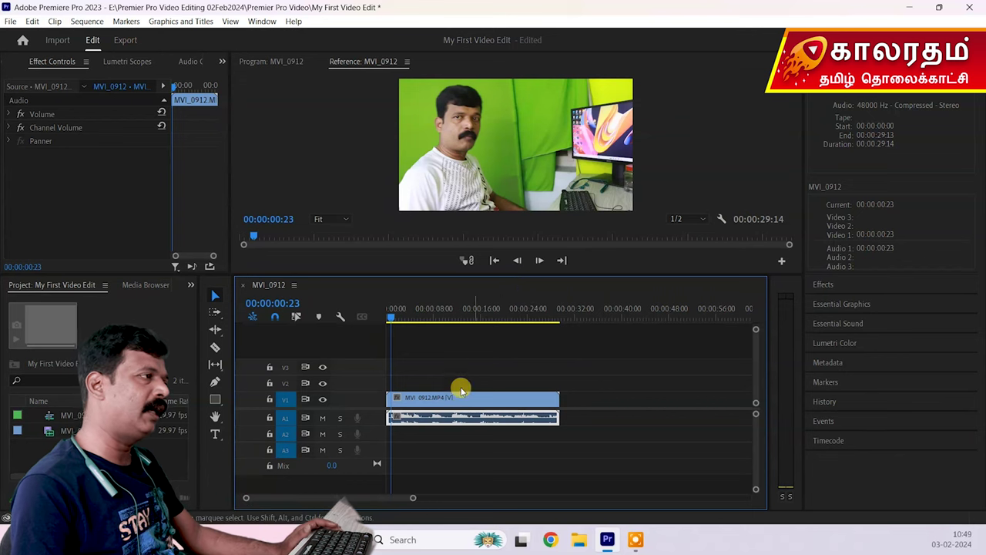
left_click(510, 399)
Turn on Linked Selection, zoom the timeline in on MVI_0912, and return the playhead to 00:00:00:00.
left_click(296, 316)
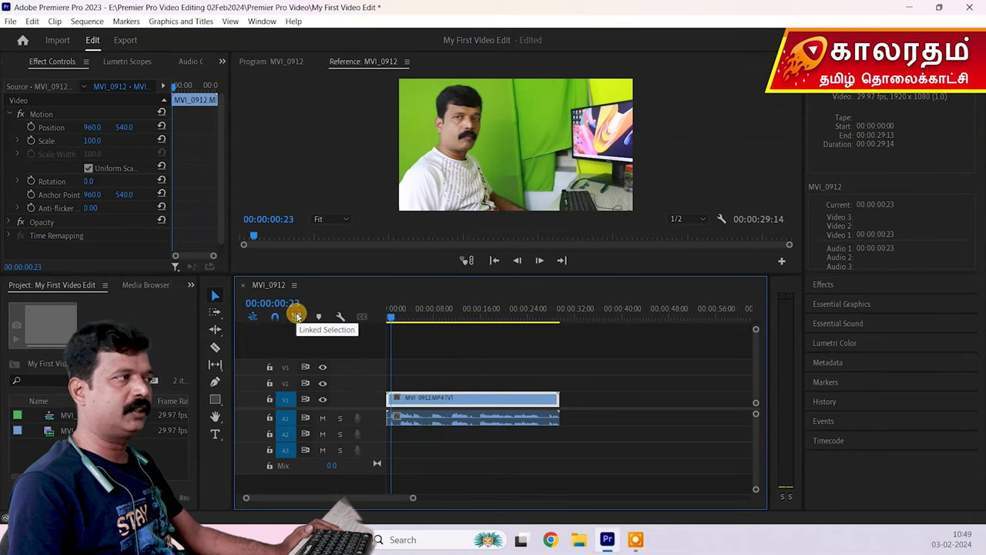
left_click(446, 357)
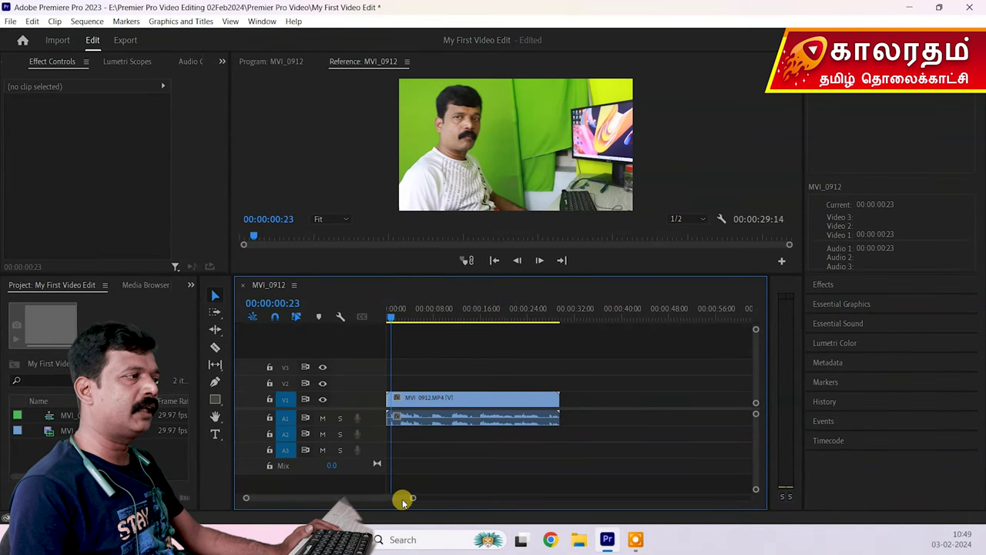
left_click_drag(412, 498, 495, 497)
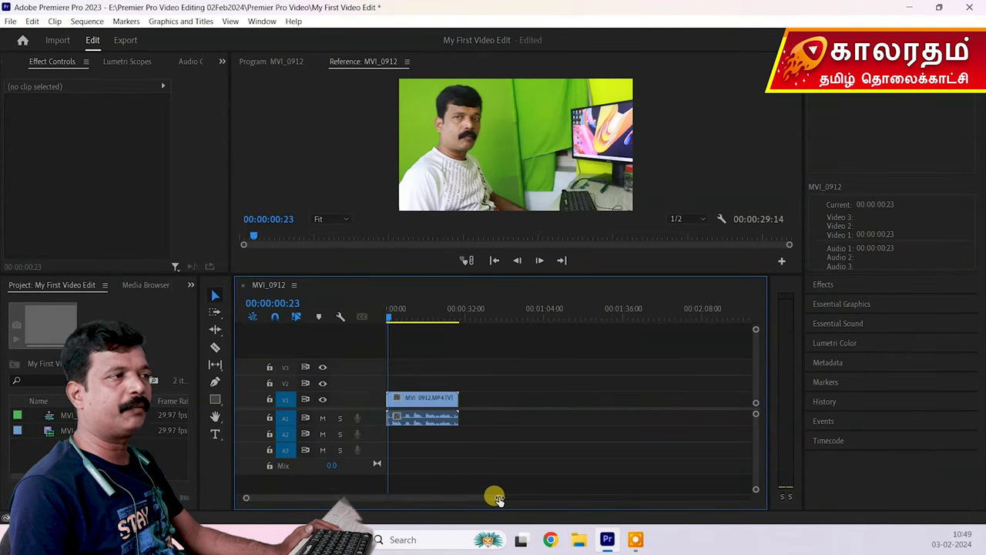
left_click_drag(495, 498, 436, 504)
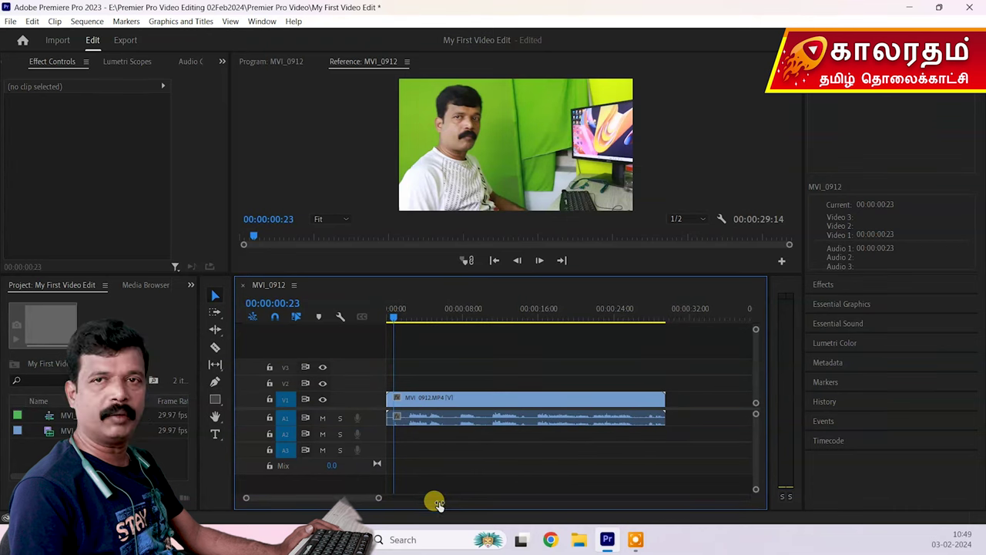
left_click(440, 402)
left_click_drag(393, 318, 385, 321)
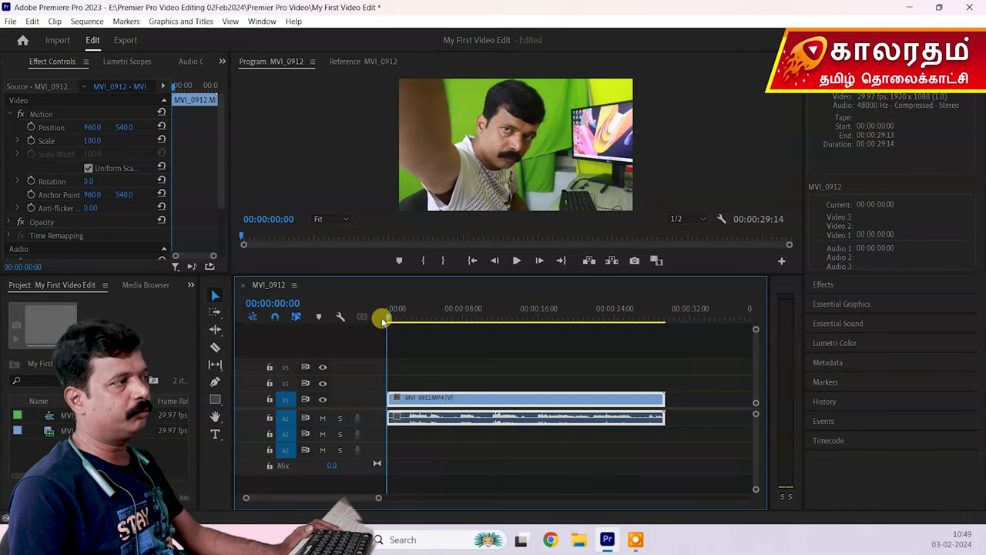
Scrub MVI_0912 toward its end, jump to the clip's last frame, and adjust the timeline zoom.
left_click_drag(380, 321, 654, 323)
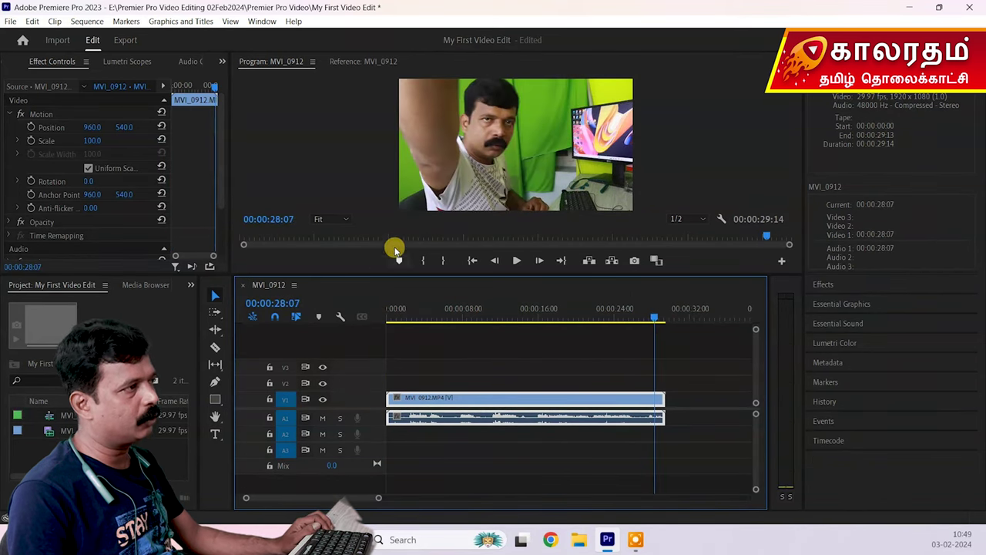
left_click(562, 261)
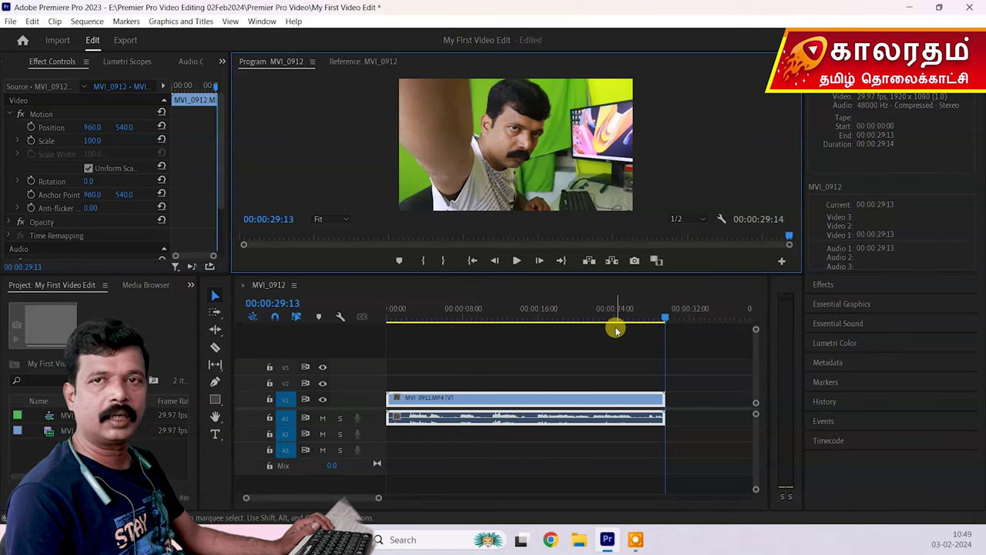
left_click_drag(663, 321, 499, 339)
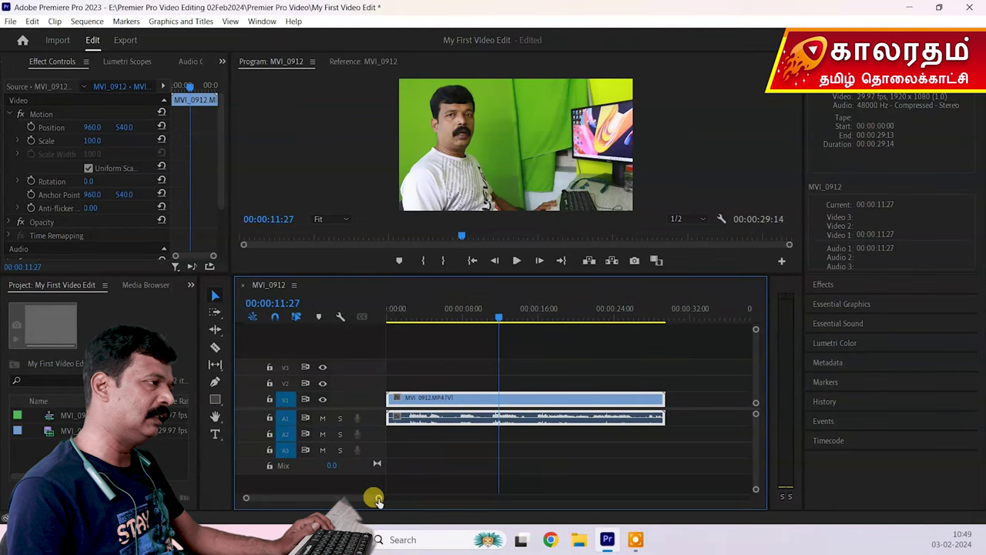
left_click_drag(314, 499, 285, 517)
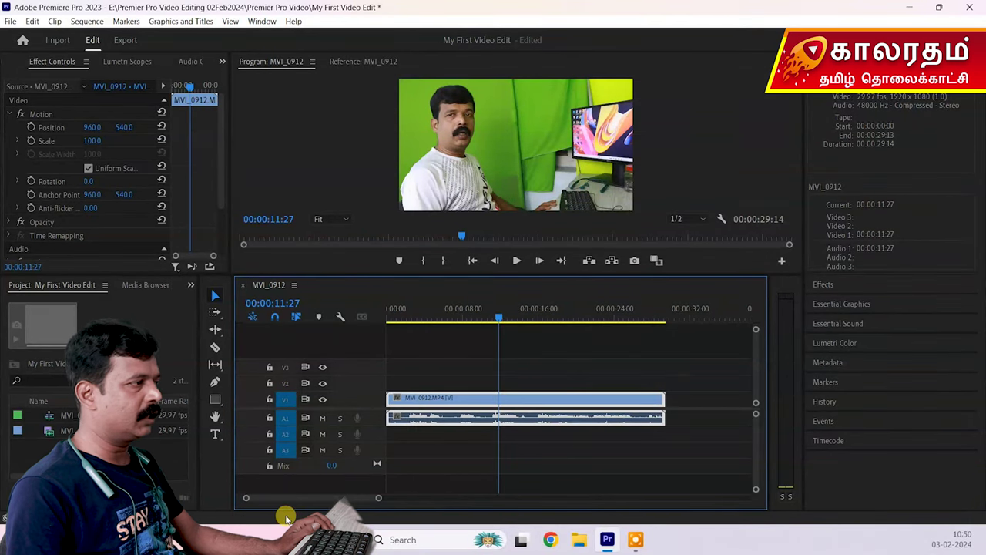
left_click_drag(378, 501, 655, 502)
key("End")
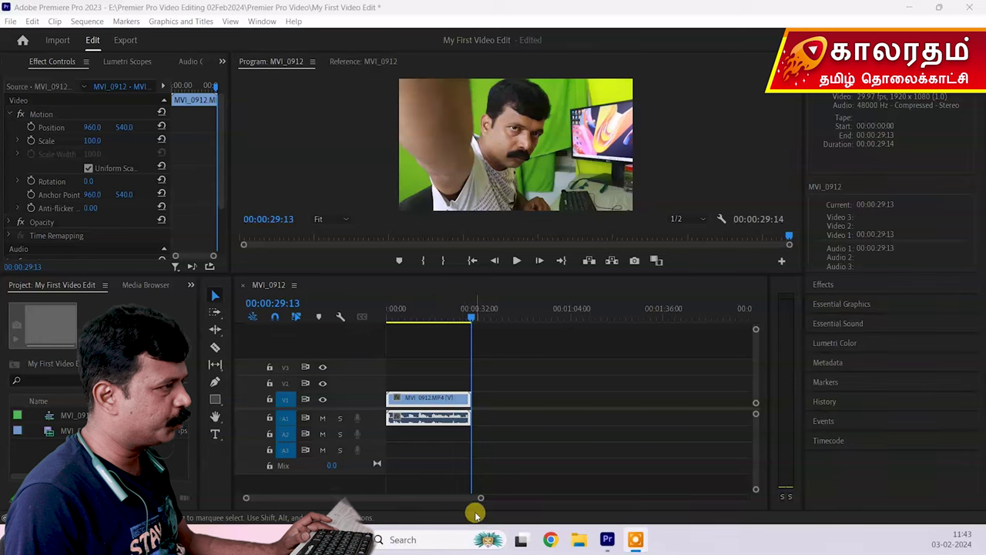
Zoom in, scrub the playhead to 00:00:11:19, then zoom out to fit the whole clip.
left_click_drag(478, 499, 310, 504)
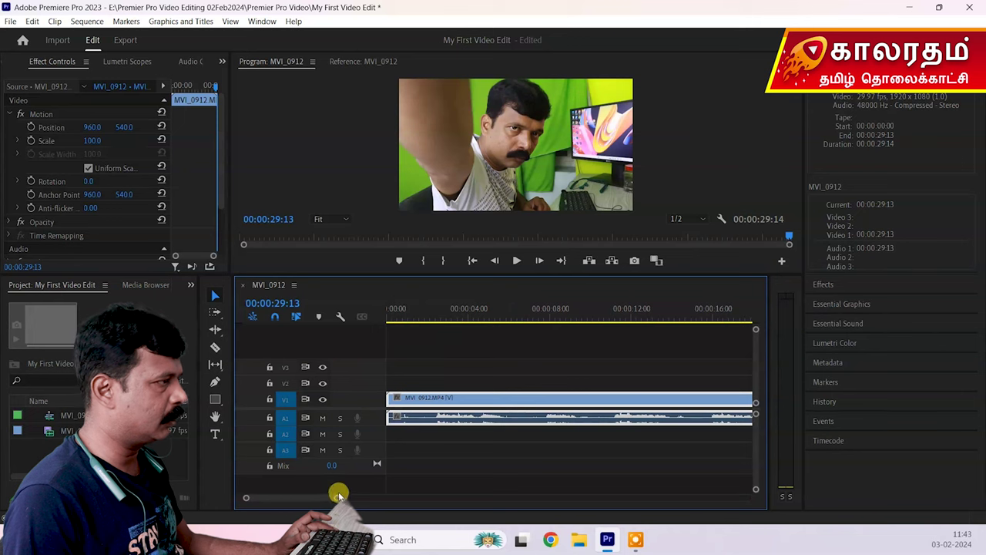
left_click_drag(336, 499, 333, 500)
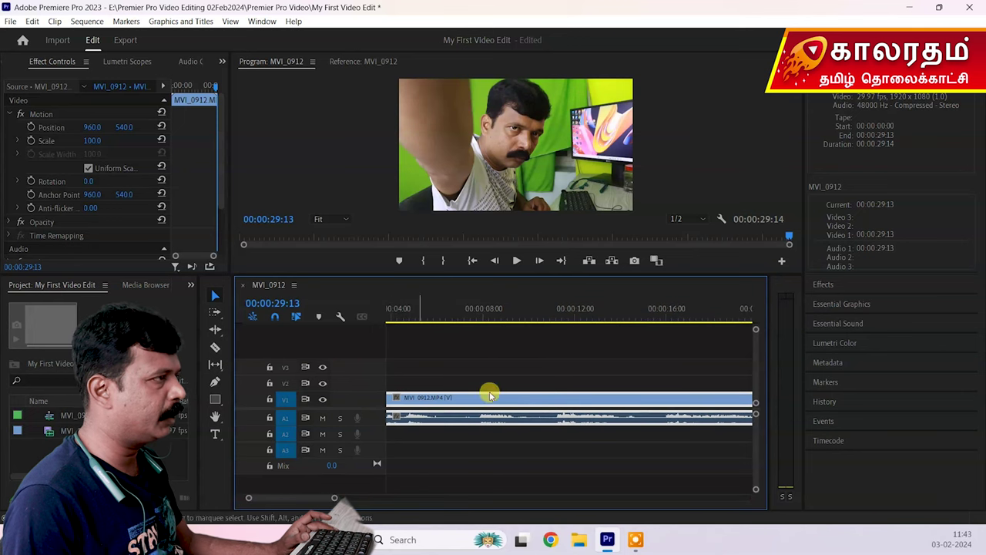
left_click(545, 310)
mouse_move(545, 319)
left_mouse_down()
mouse_move(567, 324)
mouse_move(559, 321)
left_mouse_up()
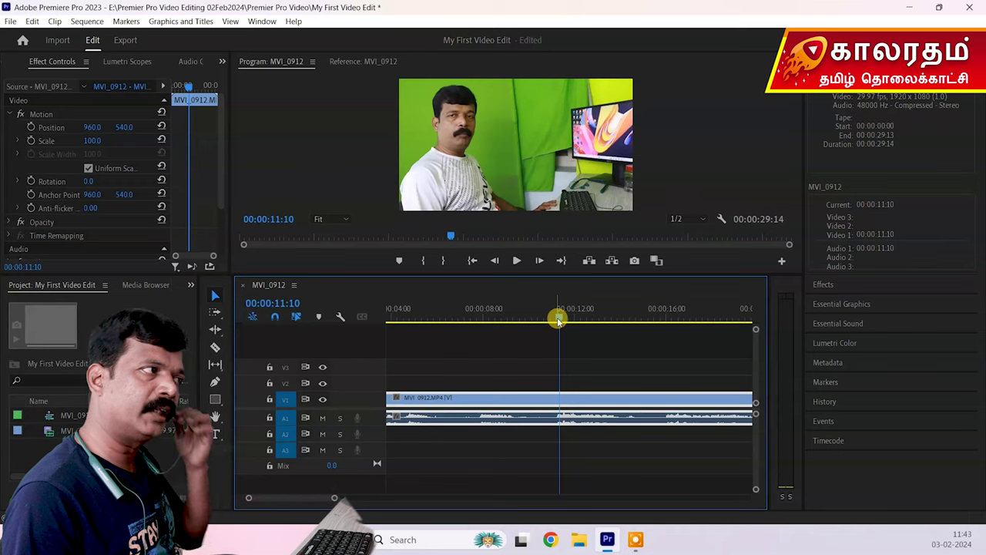
left_click_drag(559, 320, 566, 319)
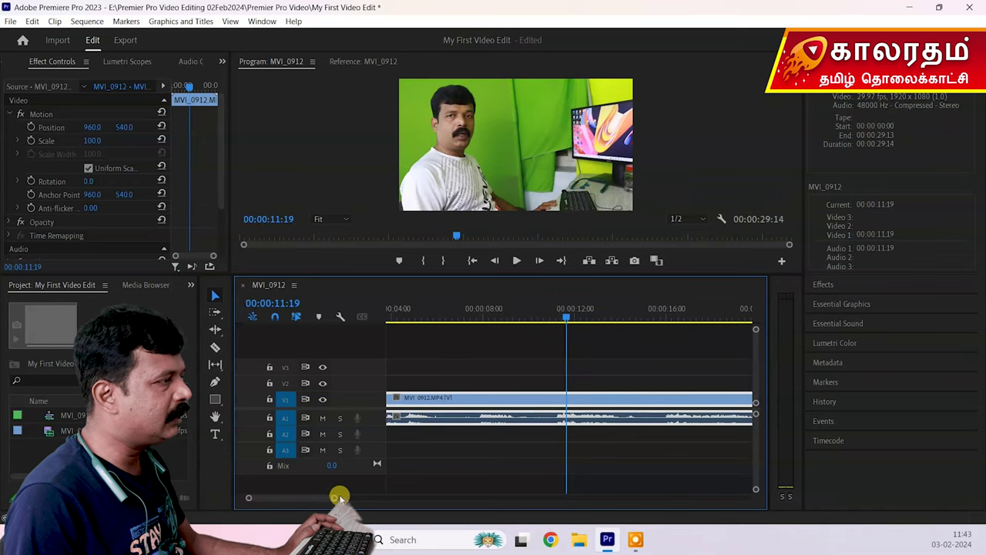
left_click_drag(333, 497, 371, 497)
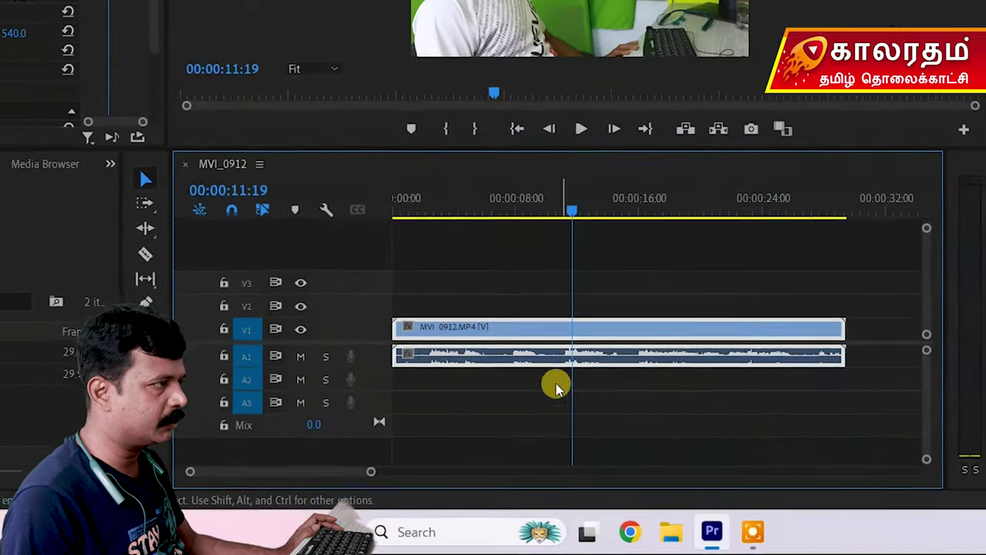
Zoom in and out while scrubbing the playhead between about 00:00:11:05 and 00:00:13.
left_click_drag(370, 467, 301, 472)
left_click_drag(667, 179, 592, 210)
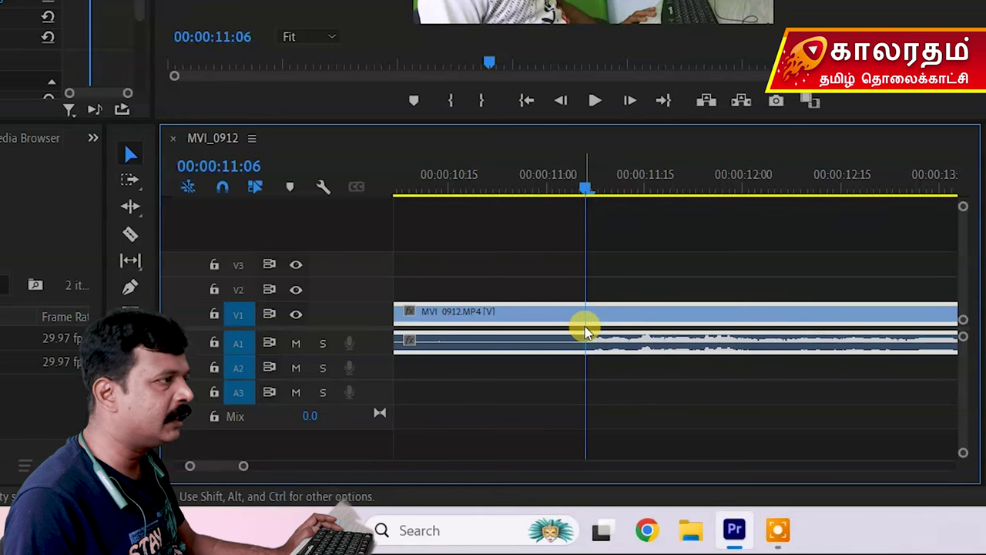
left_click_drag(248, 467, 408, 464)
mouse_move(499, 196)
left_mouse_down()
mouse_move(516, 198)
mouse_move(491, 206)
left_mouse_up()
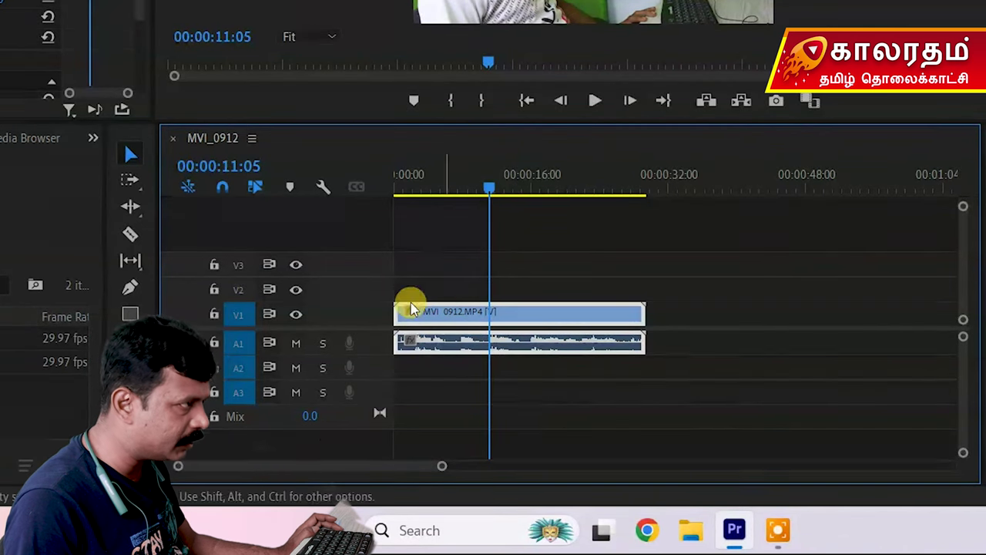
left_click_drag(442, 465, 331, 484)
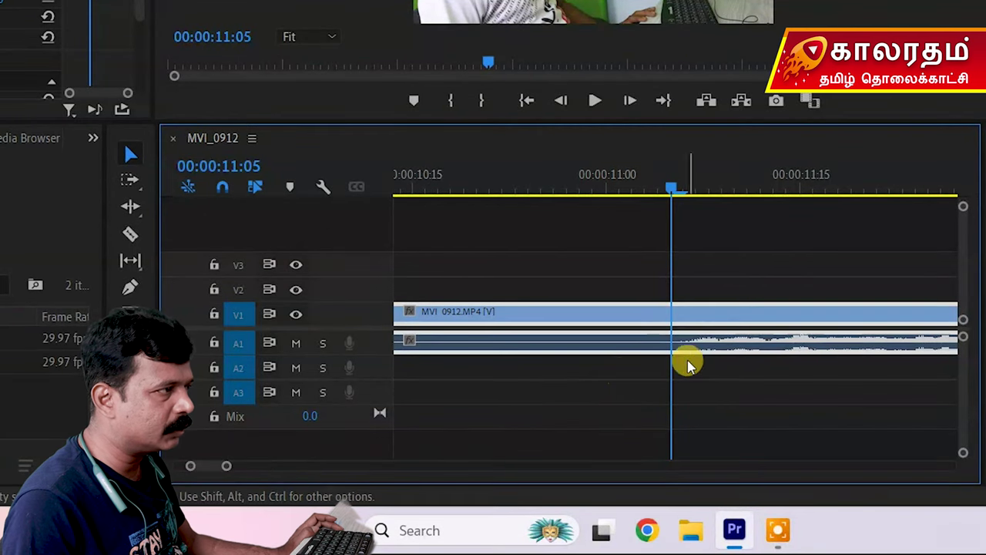
mouse_move(685, 191)
left_mouse_down()
mouse_move(729, 194)
mouse_move(689, 197)
left_mouse_up()
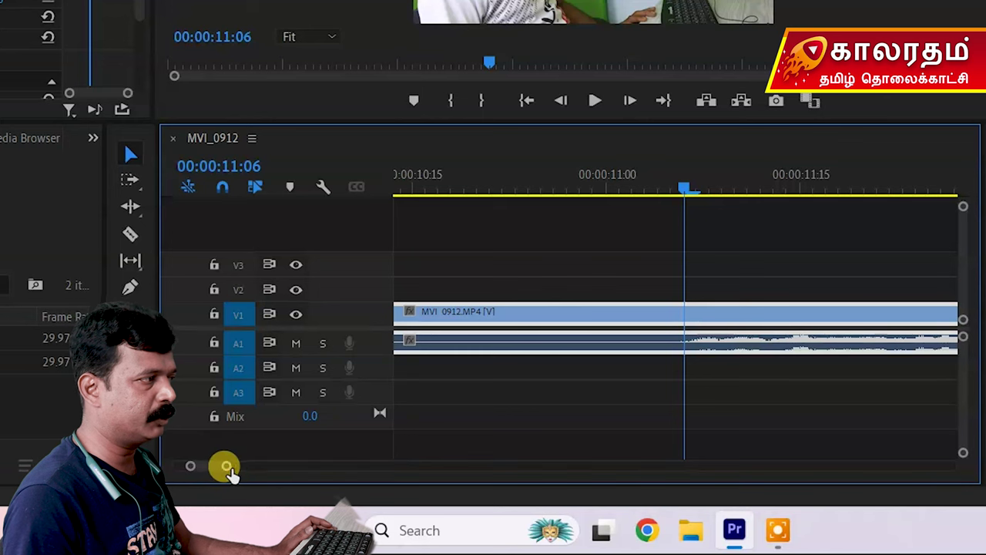
Scrub via 00:00:13:16 and 00:00:12:27 to settle at 00:00:09:26, then bring up the track menu.
left_click_drag(231, 471, 406, 478)
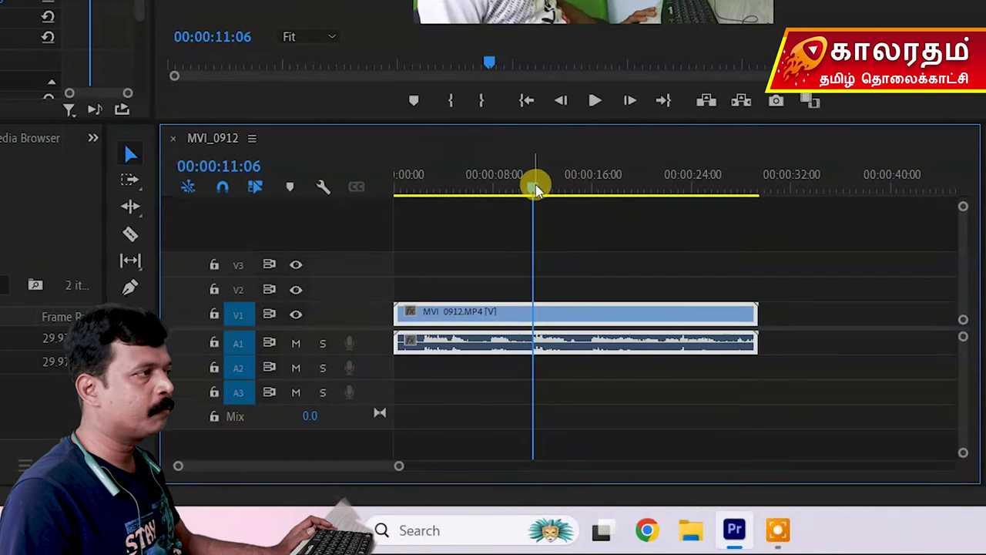
left_click_drag(533, 191, 563, 196)
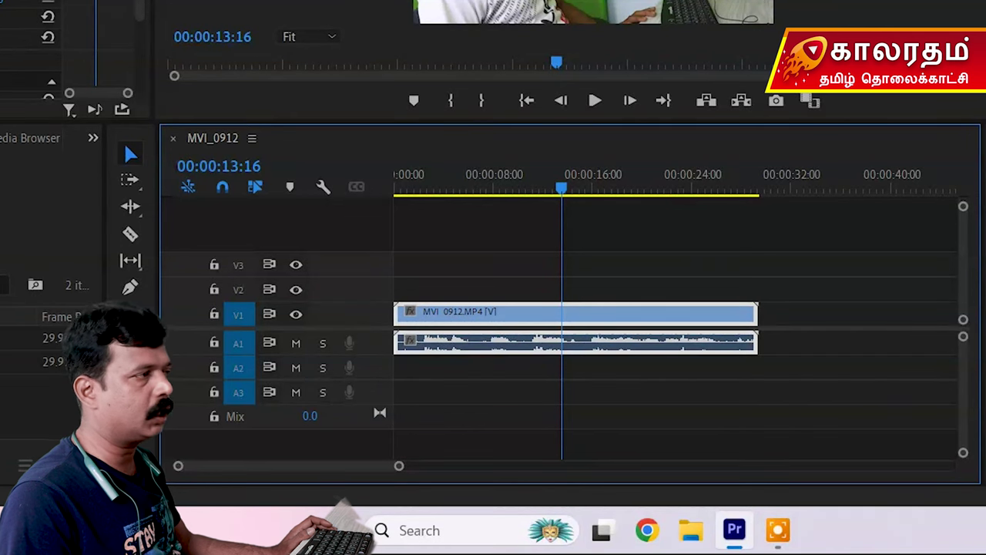
left_click_drag(561, 190, 550, 194)
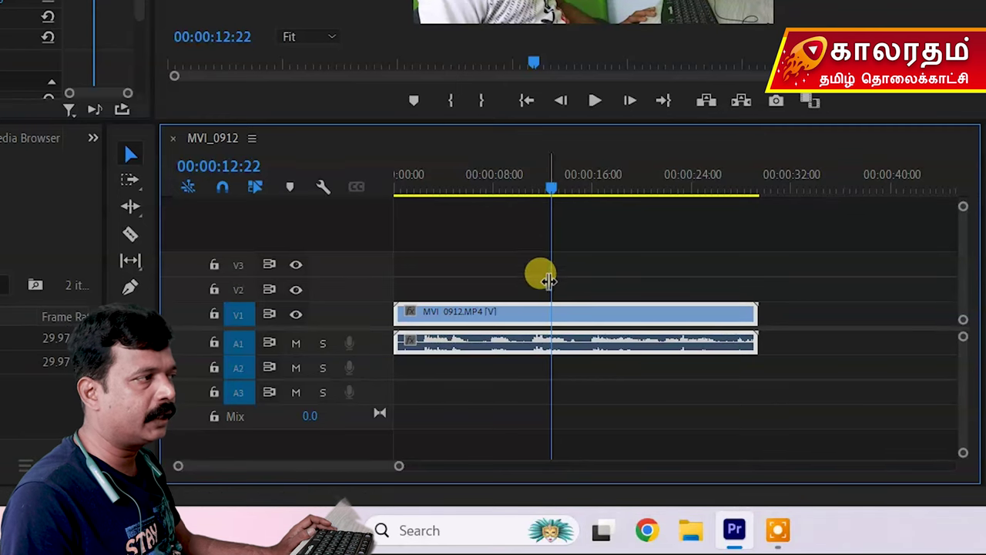
left_click_drag(551, 195, 508, 204)
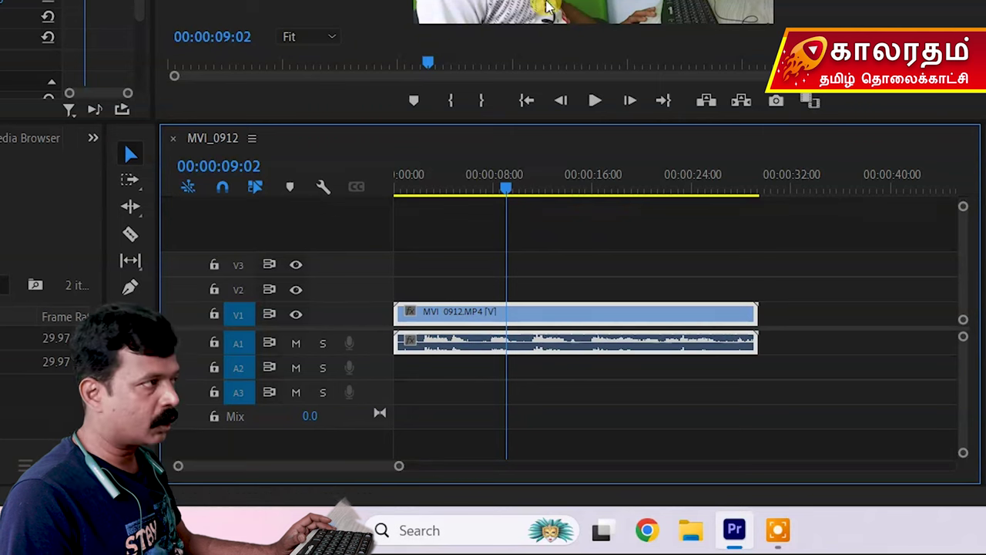
left_click_drag(506, 191, 515, 214)
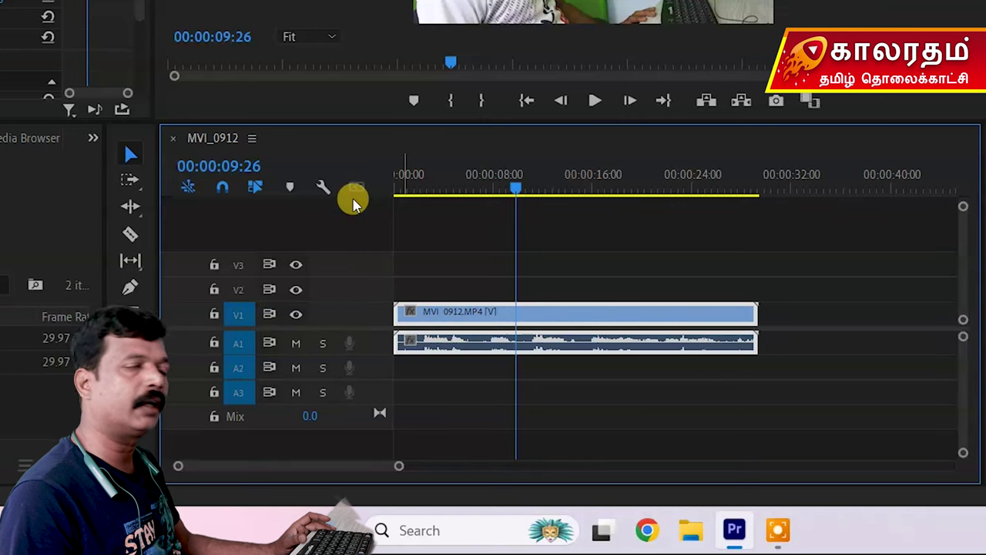
right_click(329, 227)
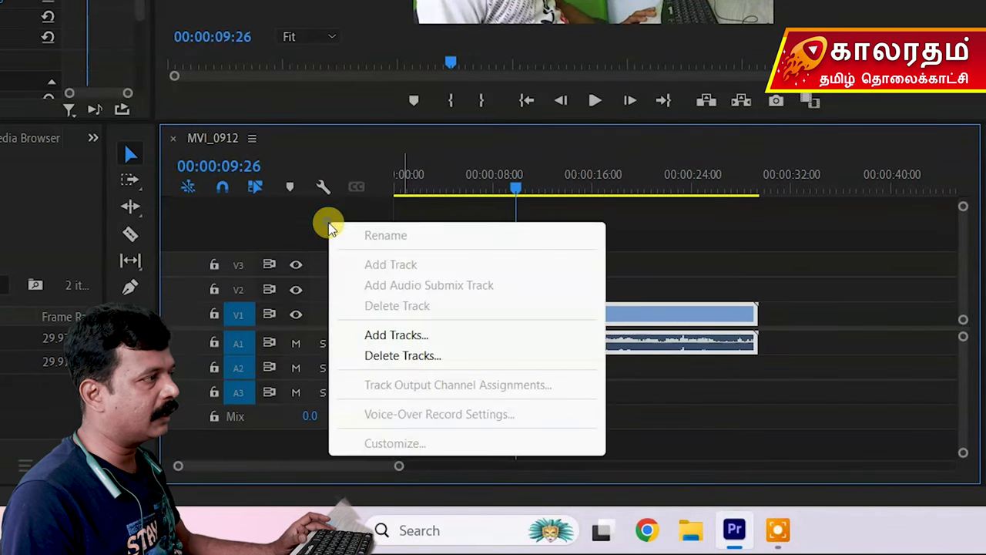
left_click(389, 334)
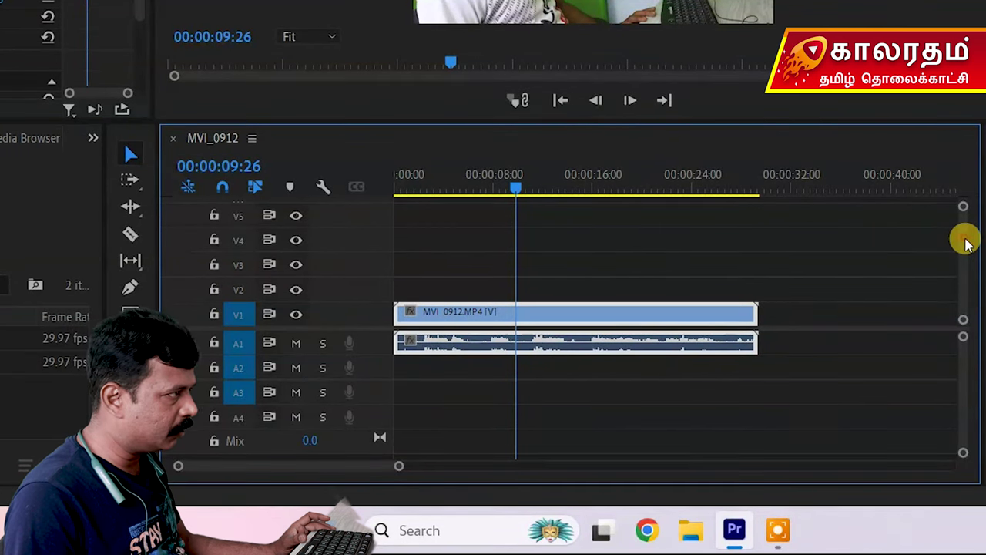
scroll(966, 239, "up", 2)
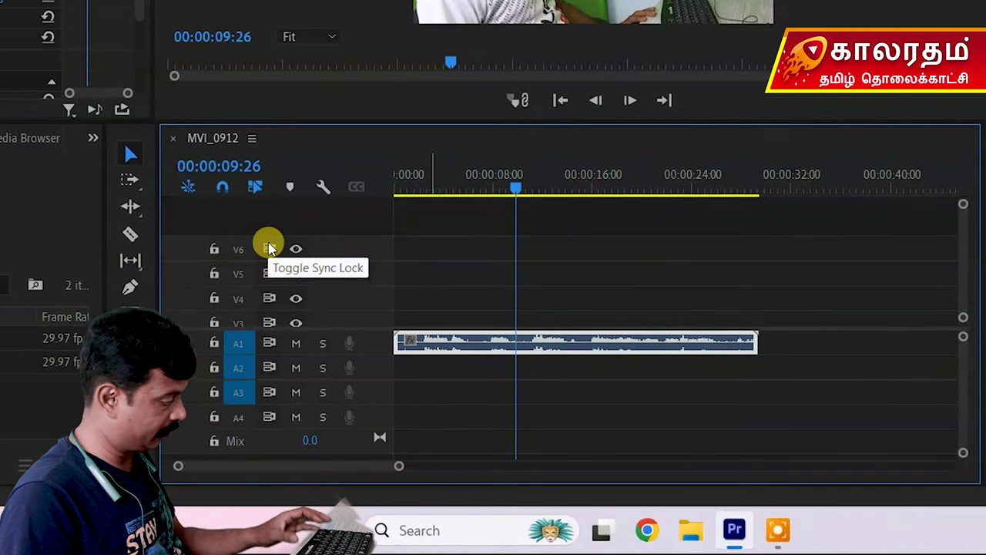
key("ctrl+z")
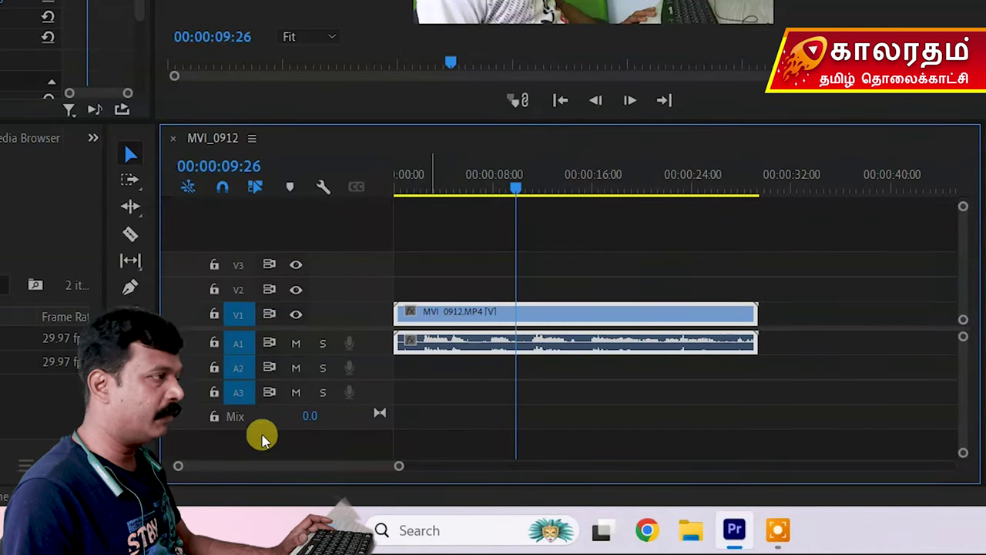
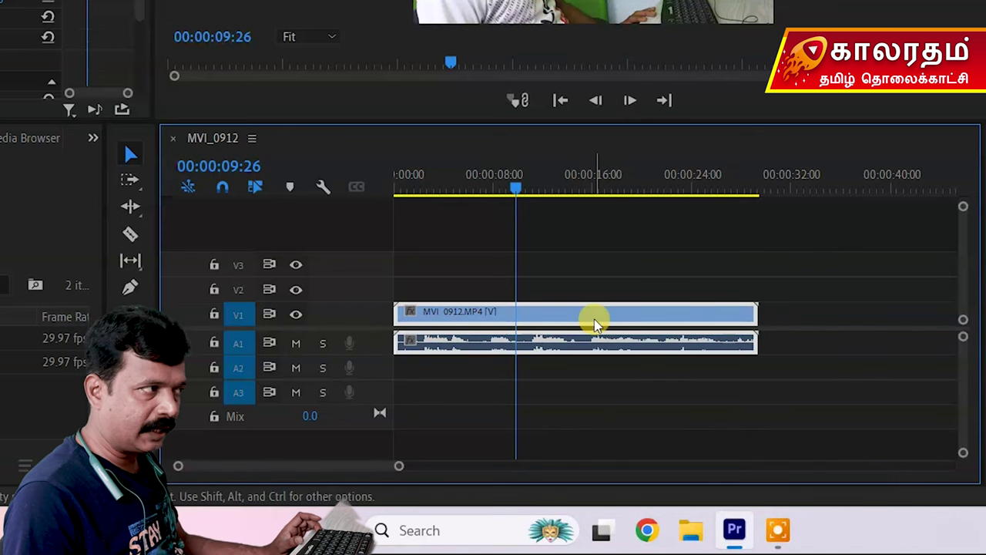
Toggle the V1 track output and lock off and on, leaving V1 visible and unlocked.
mouse_move(597, 324)
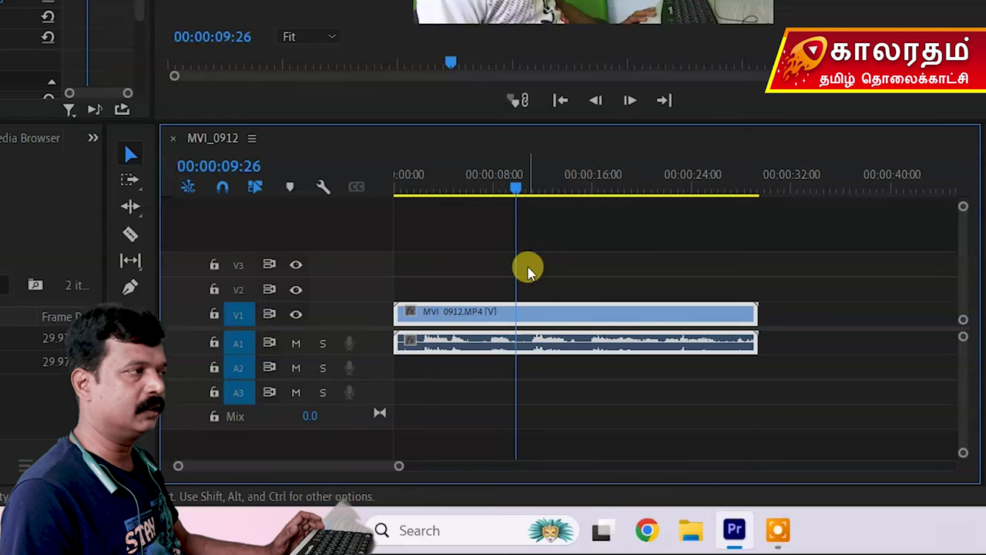
mouse_move(537, 348)
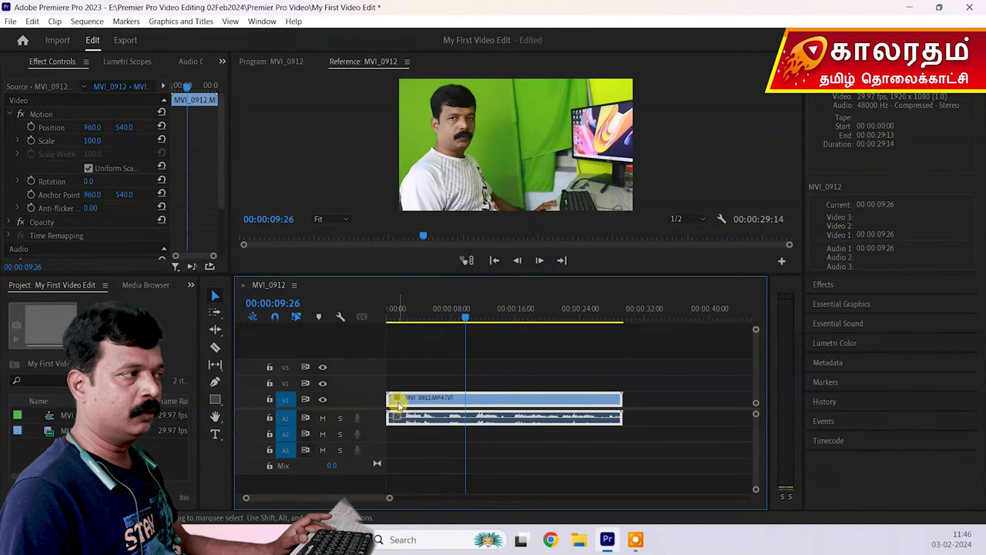
left_click(323, 399)
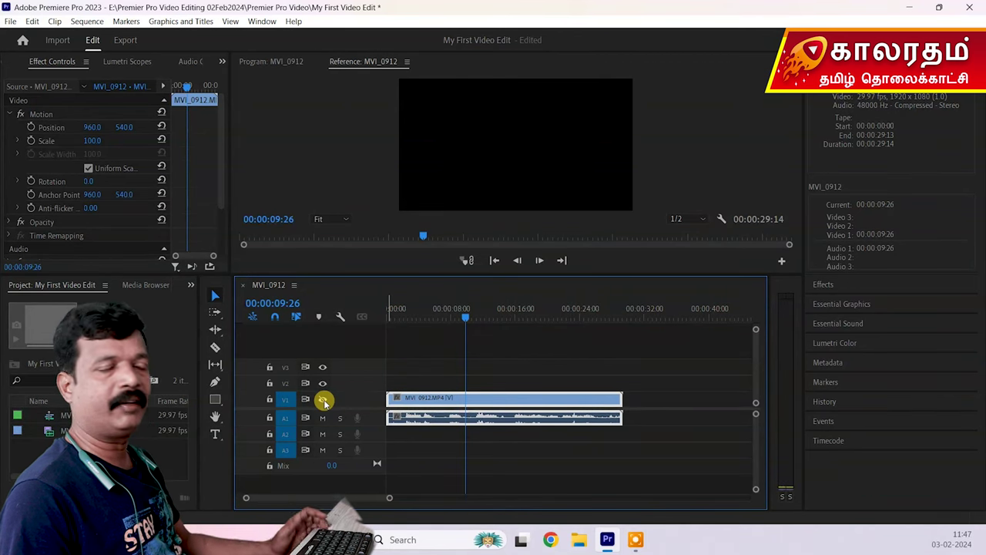
left_click(324, 399)
left_click(323, 400)
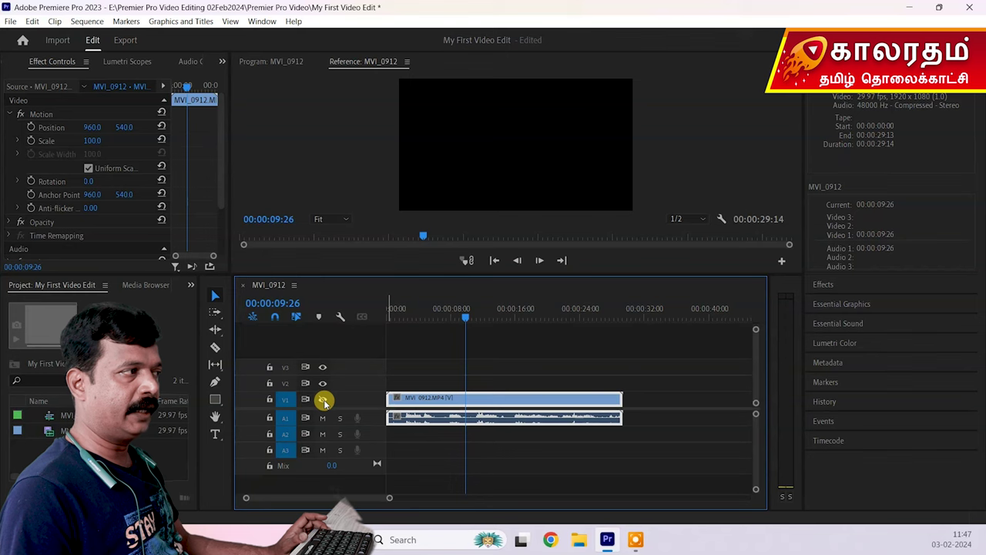
left_click(324, 399)
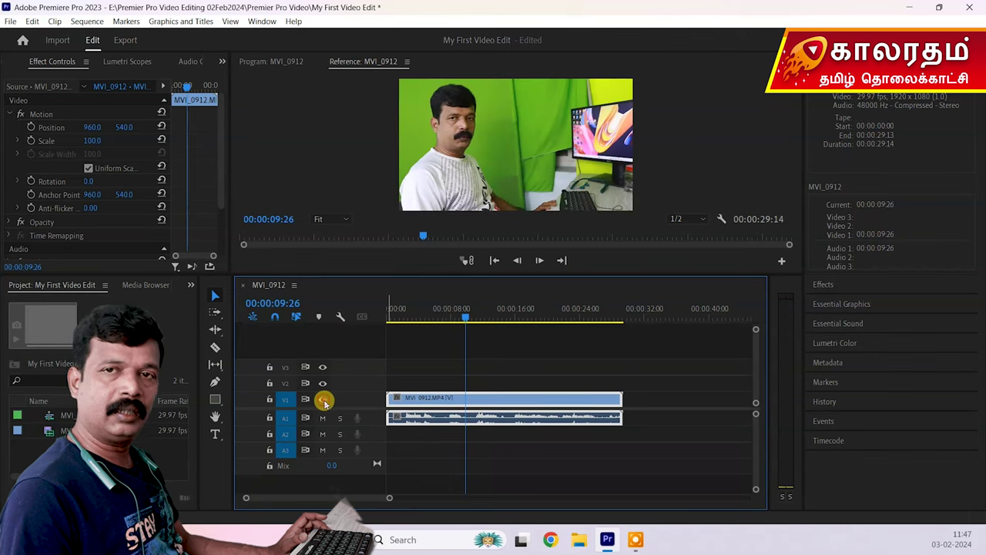
left_click(270, 400)
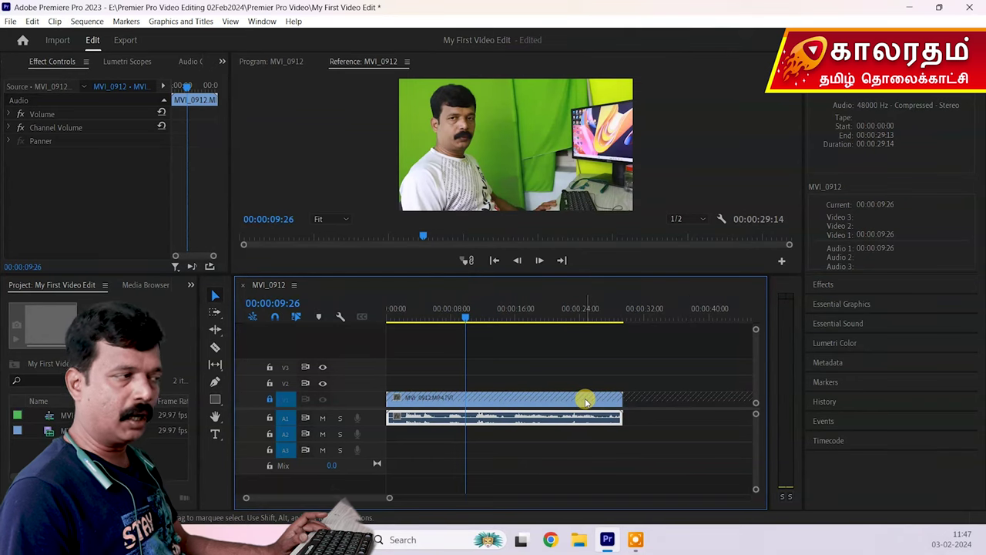
left_click(269, 401)
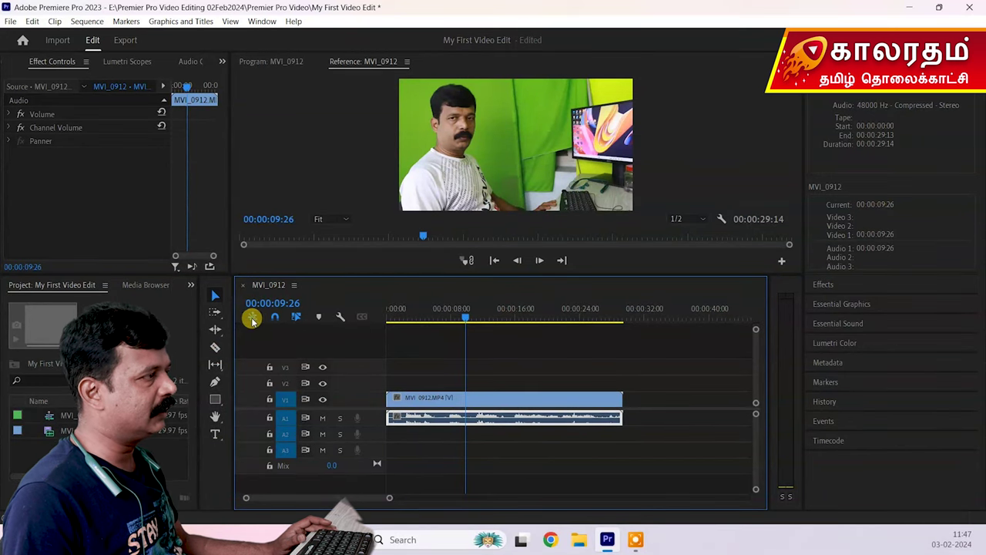
Try linked selection on and off, selecting MVI_0912's video and audio together and separately.
left_click(297, 317)
left_click(560, 419)
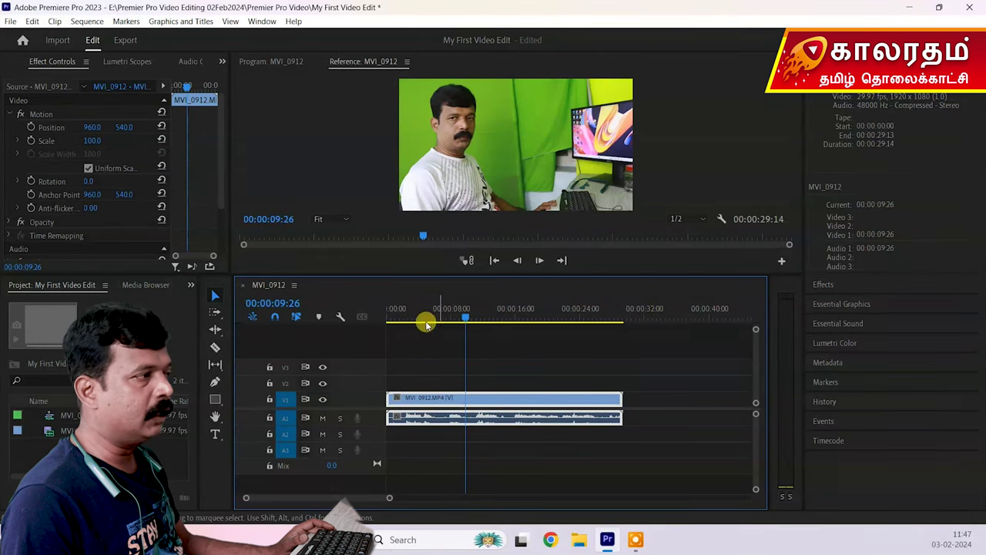
left_click(295, 317)
left_click(523, 362)
left_click(513, 398)
left_click(294, 319)
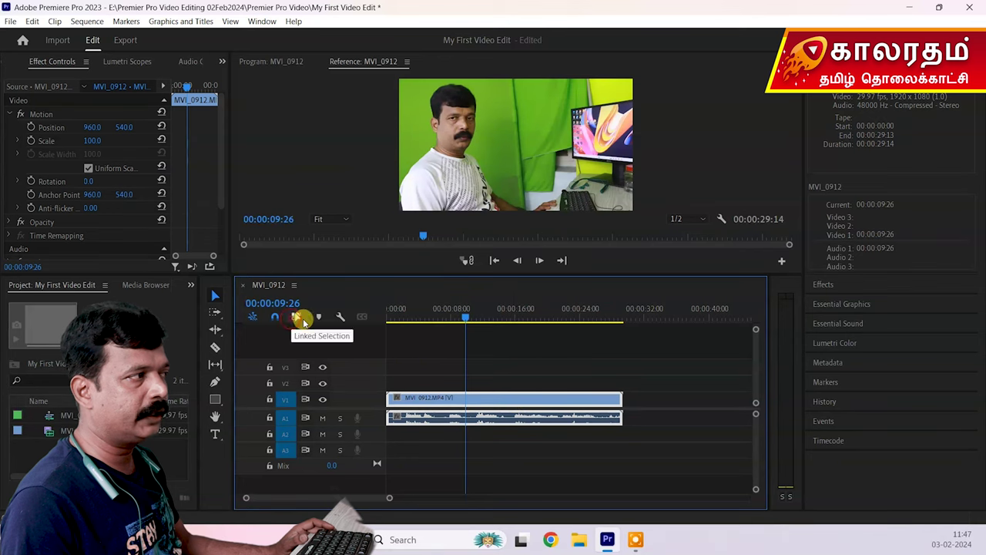
left_click(565, 381)
left_click(534, 403)
left_click(537, 417)
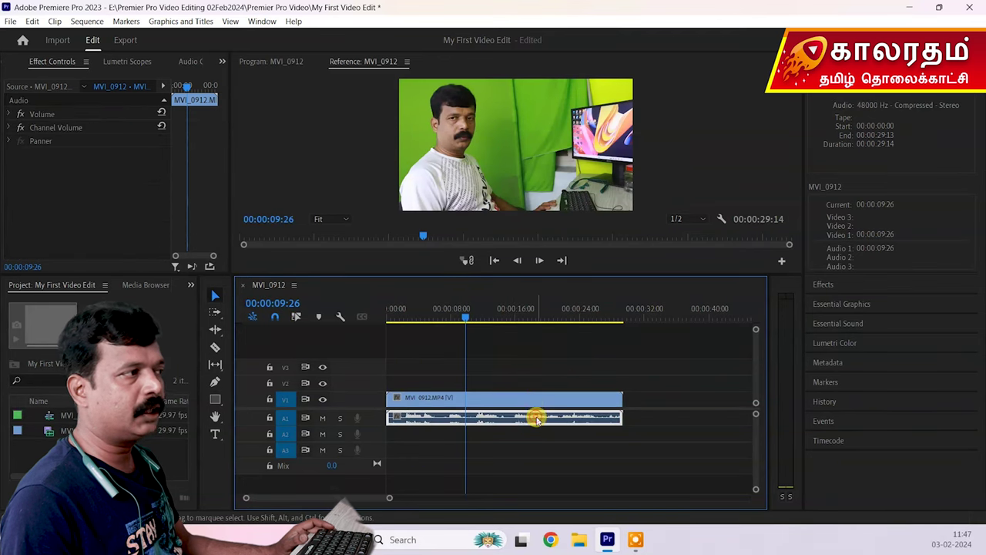
left_click(527, 373)
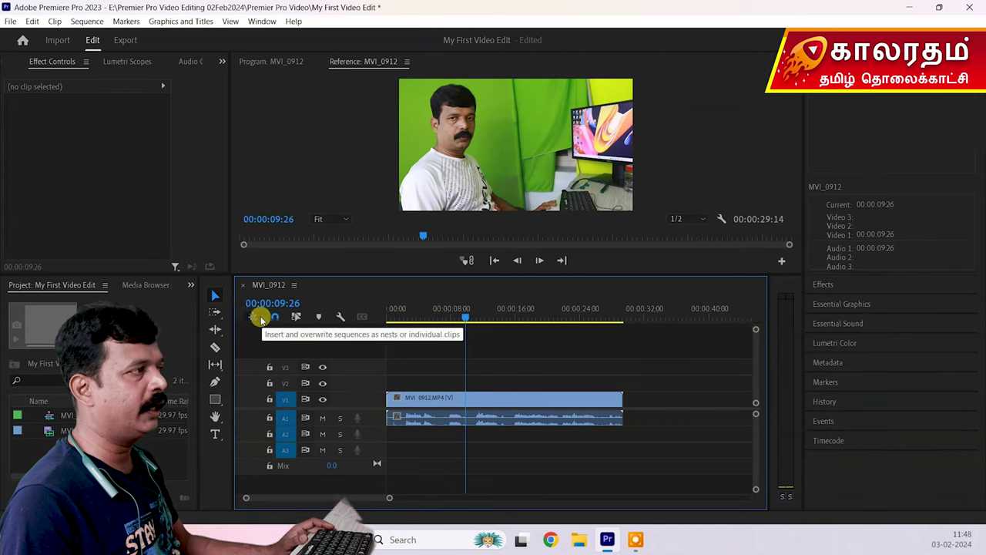
left_click(574, 401)
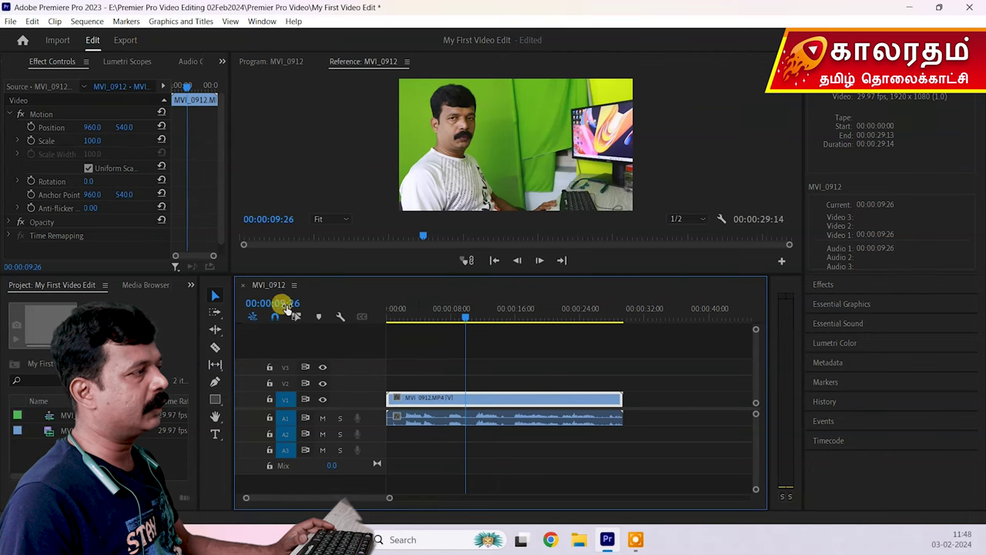
left_click(474, 361)
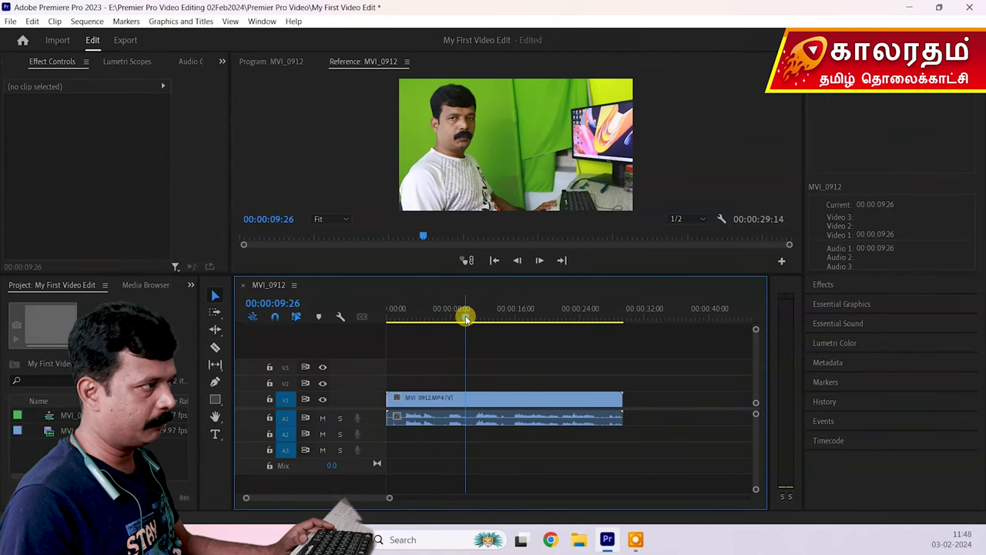
Split MVI_0912 at 00:00:13:09 and pull the second piece later, leaving a gap.
left_click_drag(466, 318, 493, 318)
left_click(507, 405)
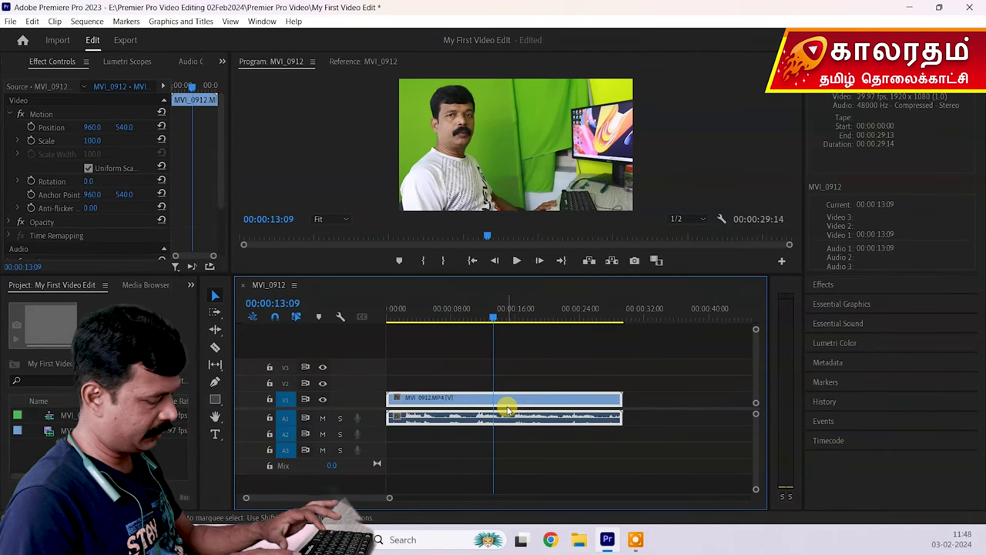
key("ctrl+k")
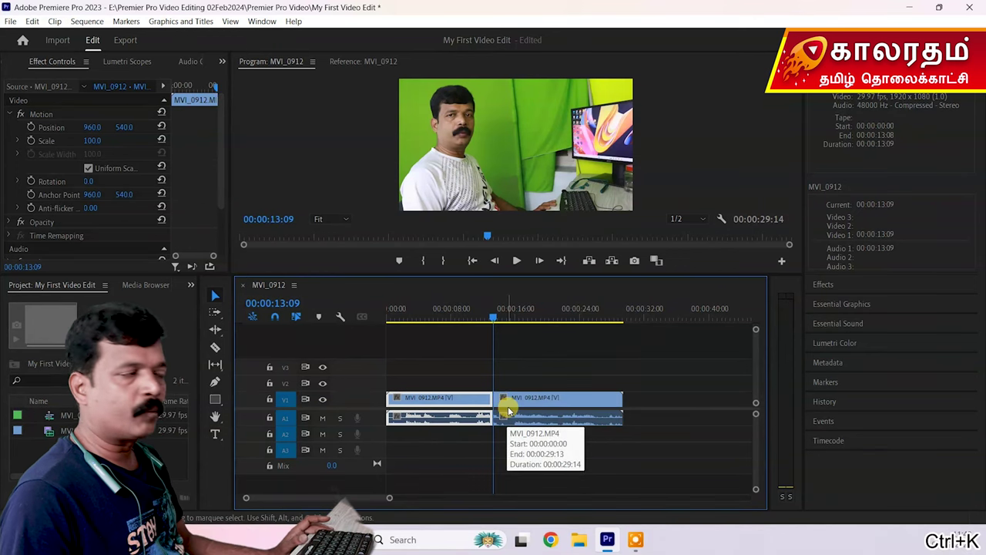
left_click(511, 402)
left_click_drag(518, 402, 597, 406)
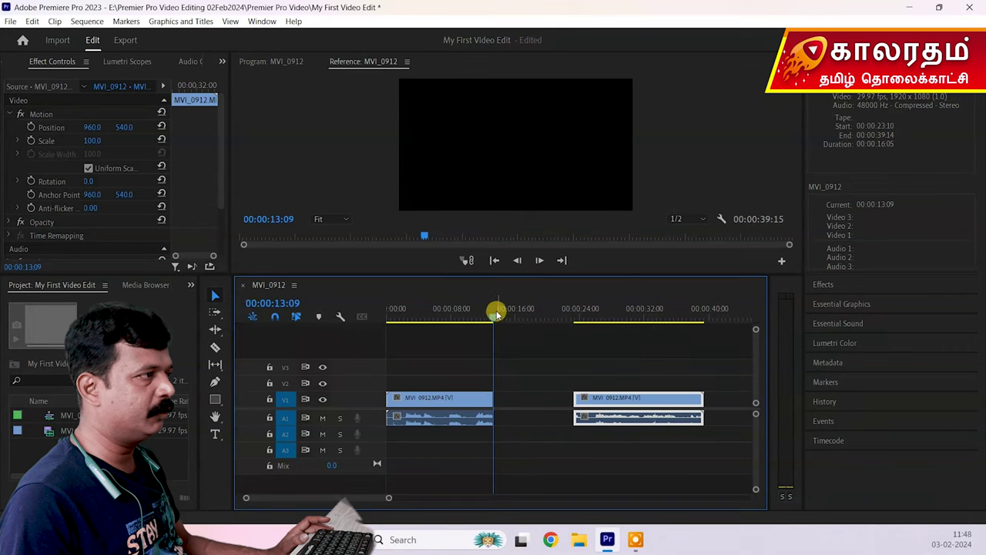
Slide the second piece back so it sits flush against the first.
left_click_drag(493, 320, 533, 318)
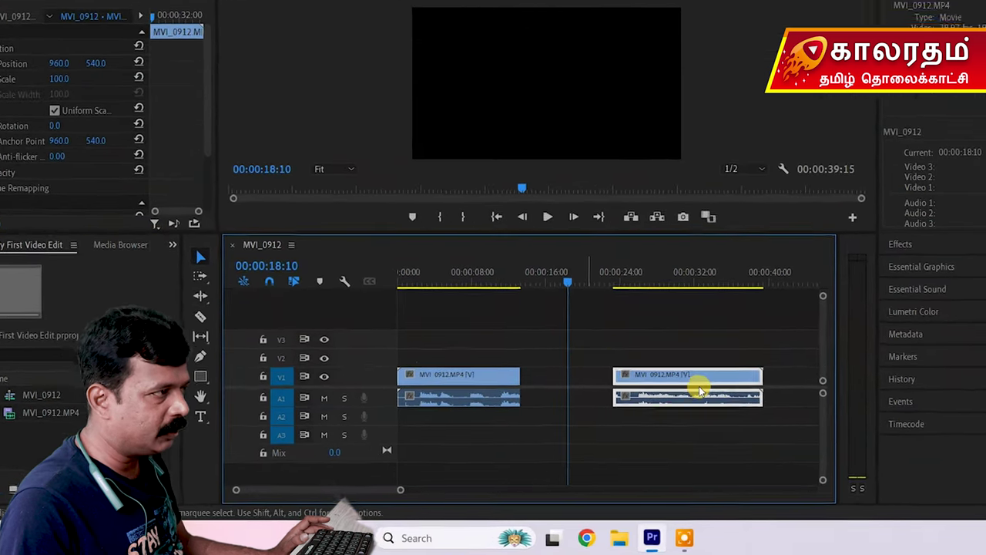
left_click_drag(745, 360, 631, 365)
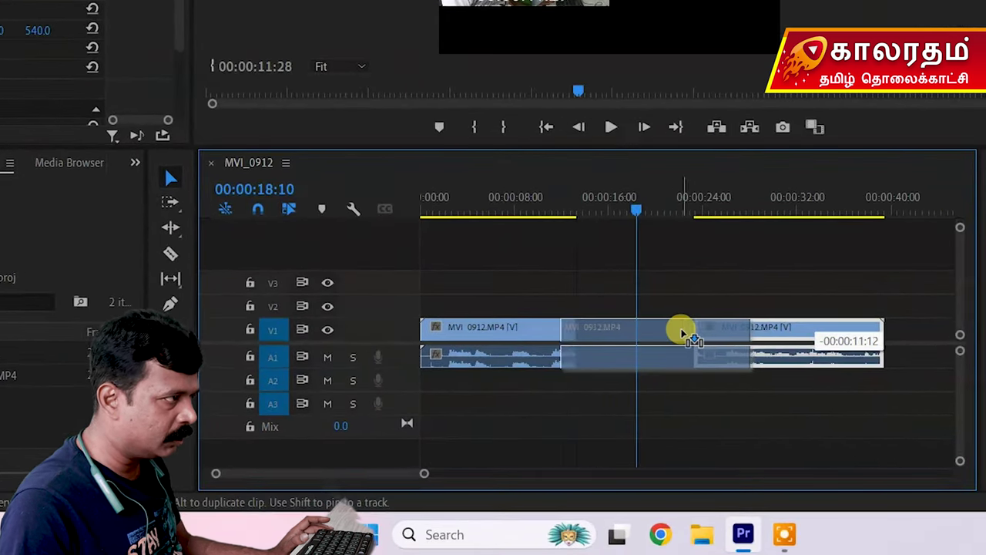
mouse_move(682, 333)
left_mouse_down()
mouse_move(704, 331)
mouse_move(654, 333)
left_mouse_up()
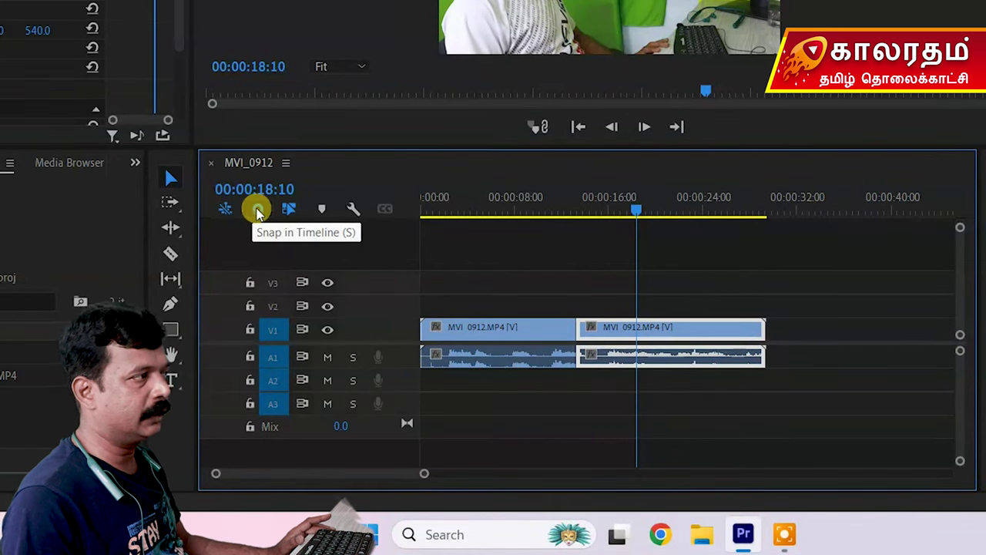
left_click(258, 209)
left_click(661, 296)
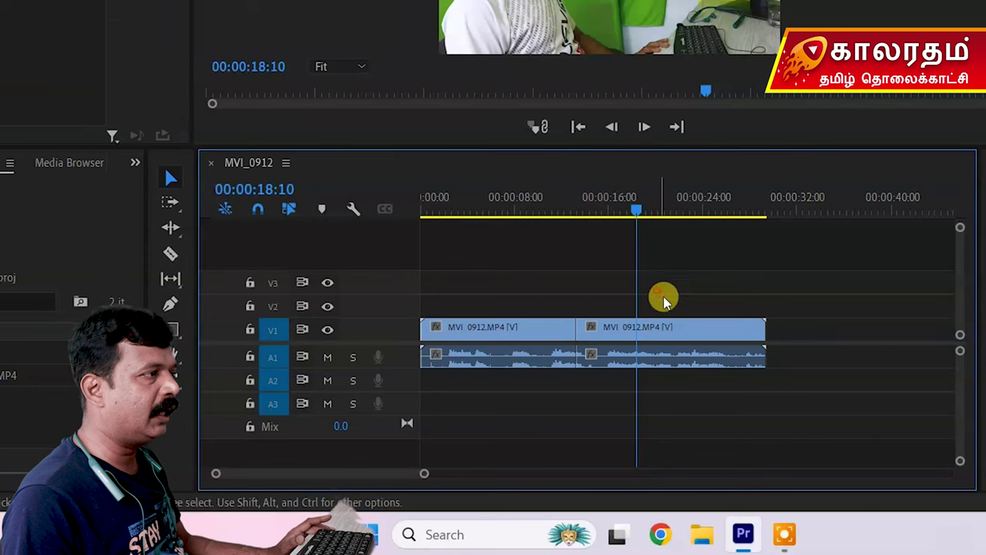
left_click(688, 335)
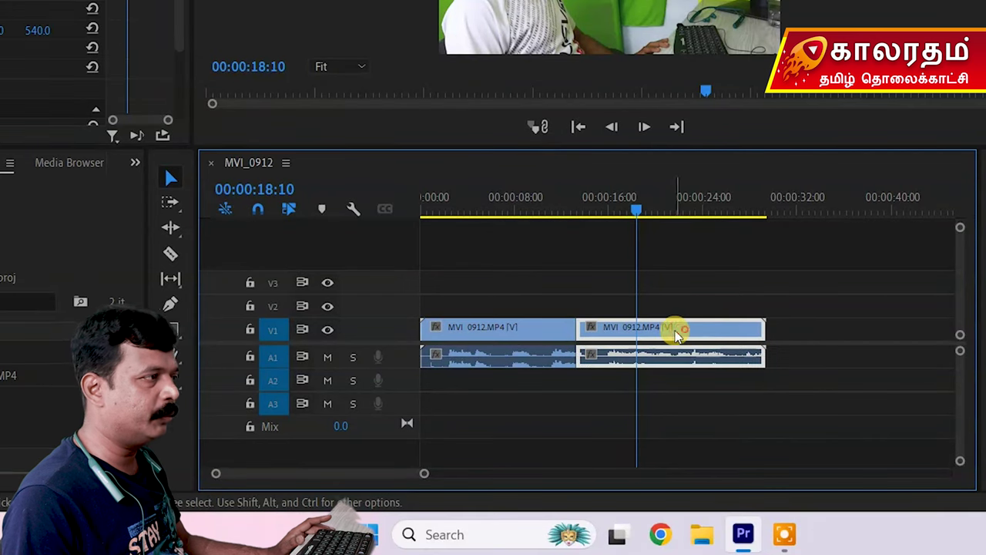
left_click(258, 209)
mouse_move(689, 326)
left_mouse_down()
mouse_move(645, 330)
mouse_move(757, 328)
mouse_move(697, 329)
left_mouse_up()
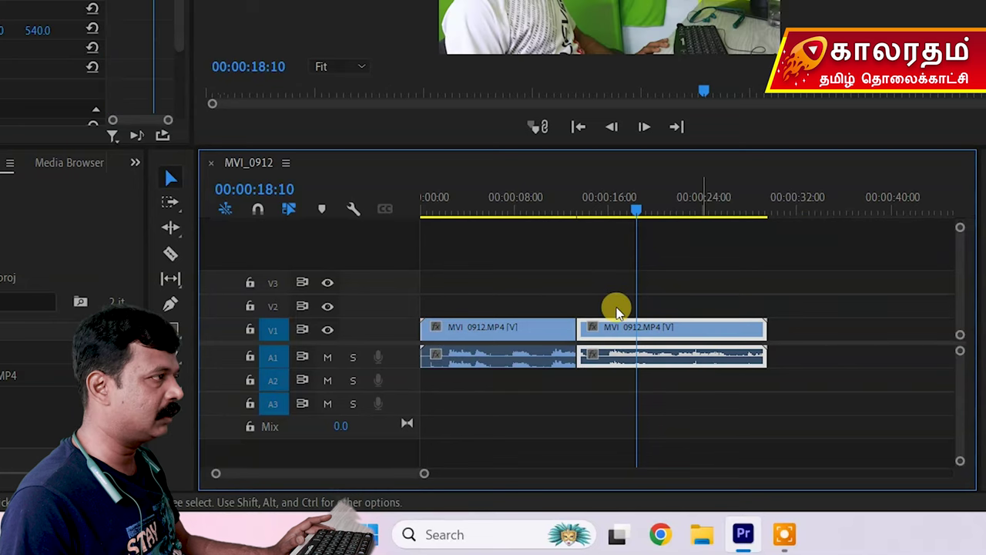
left_click(258, 210)
mouse_move(688, 326)
left_mouse_down()
mouse_move(748, 324)
mouse_move(697, 329)
left_mouse_up()
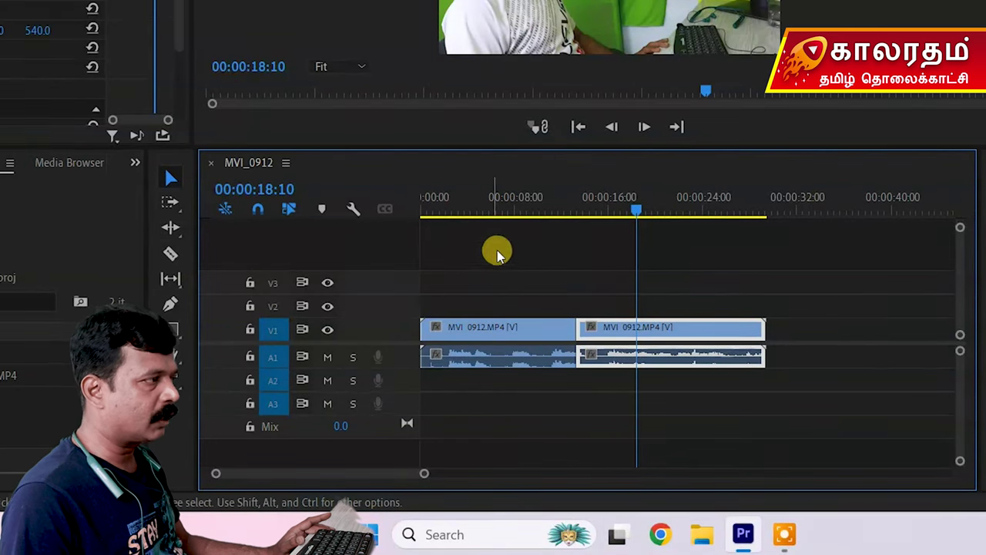
left_click(580, 266)
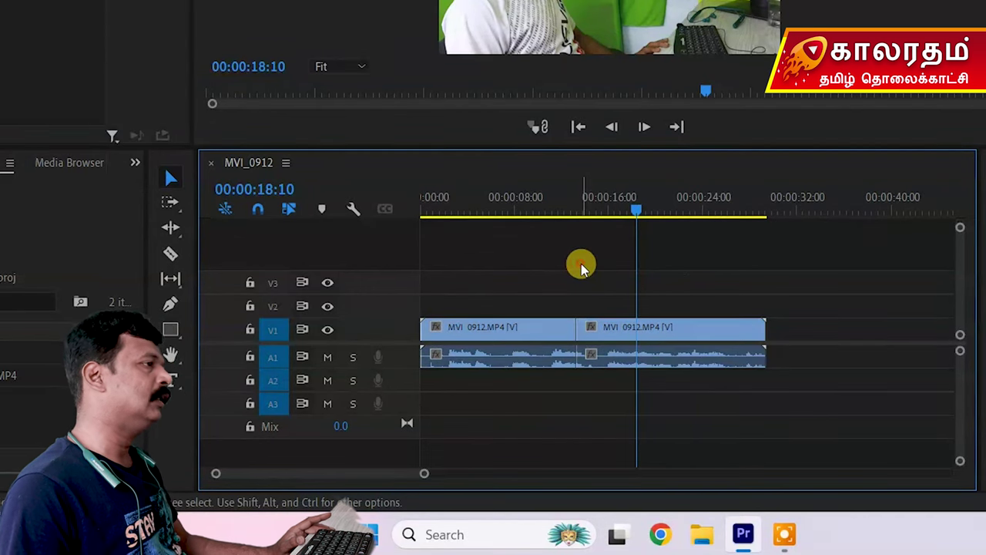
left_click(606, 333)
left_click(497, 330)
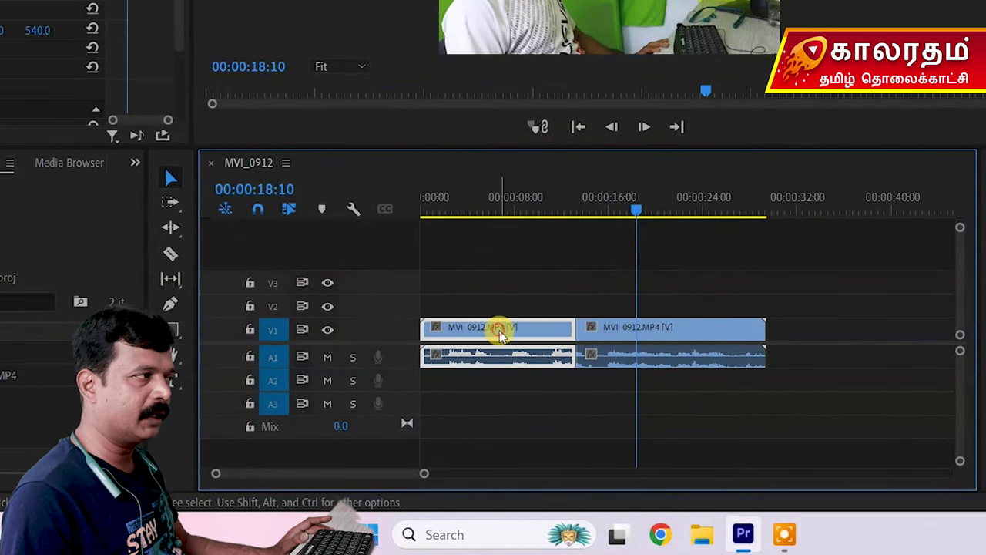
left_click(606, 333)
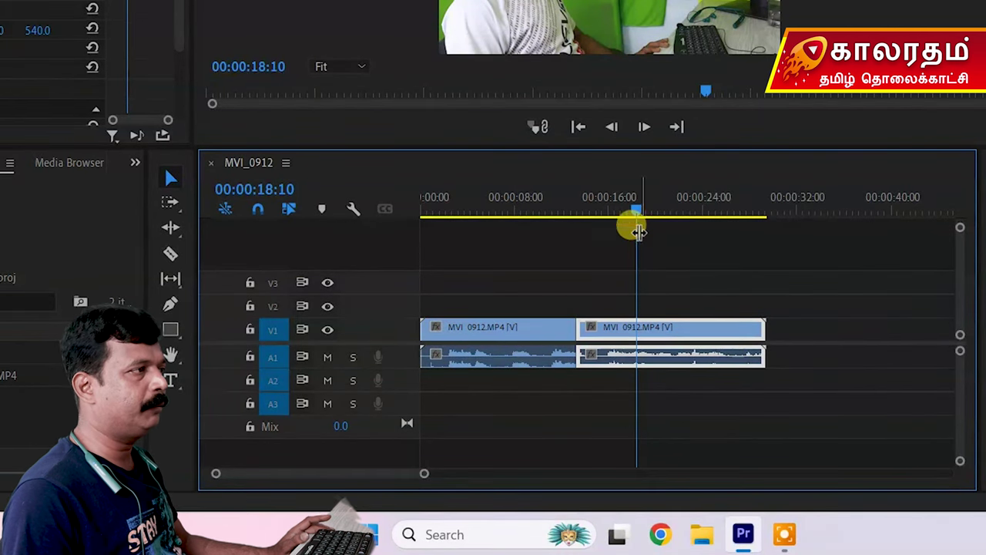
left_click_drag(636, 213, 663, 222)
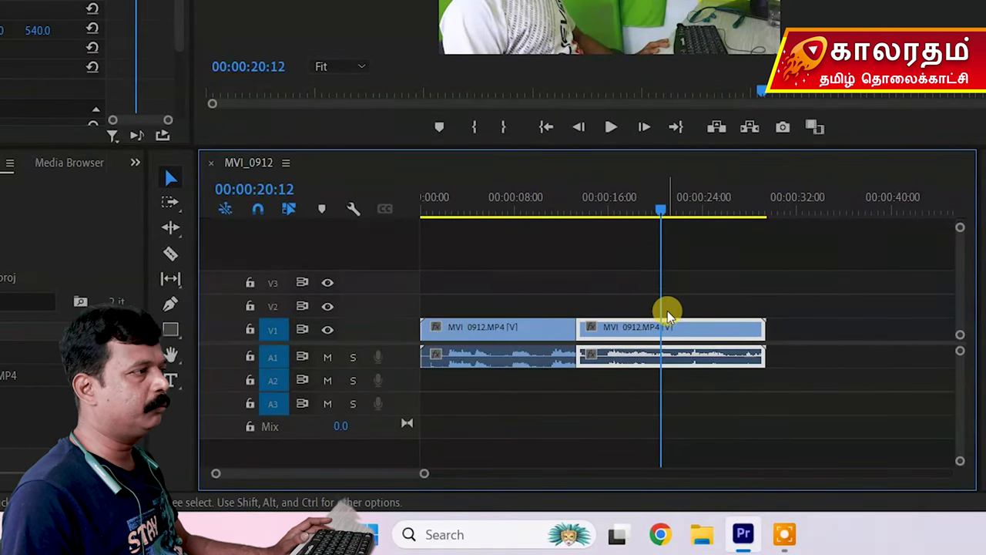
left_click(708, 300)
left_click(692, 331)
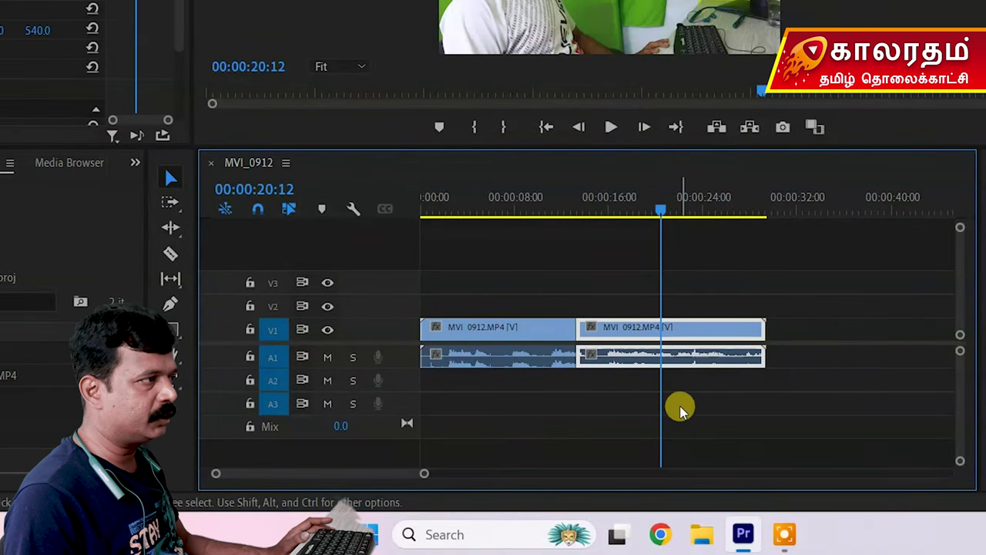
left_click(692, 290)
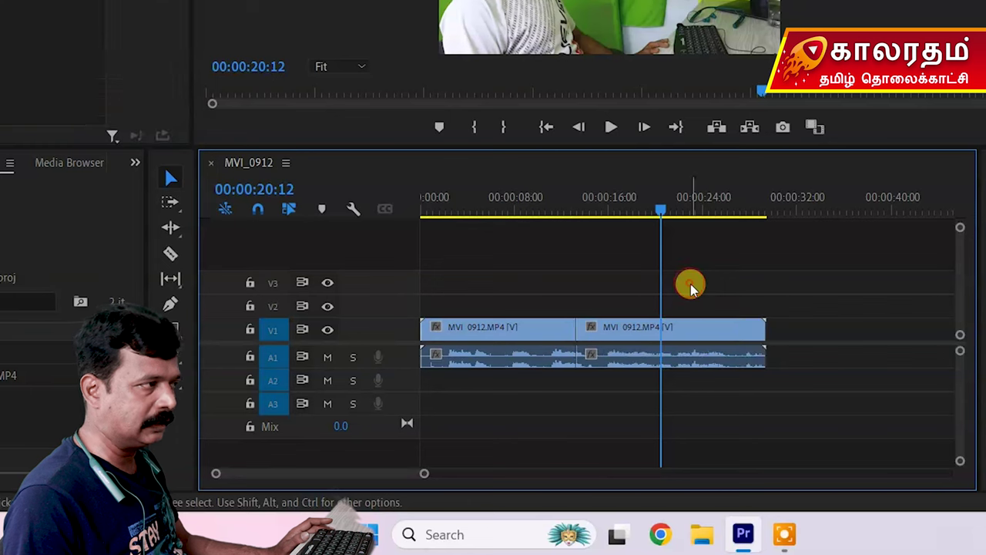
left_click(683, 331)
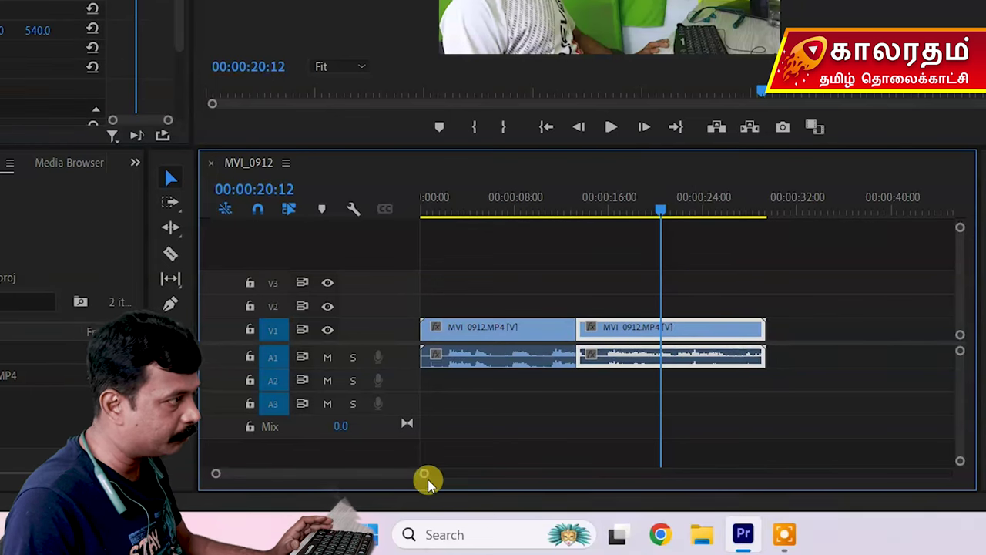
left_click_drag(422, 472, 369, 475)
left_click_drag(682, 207, 501, 251)
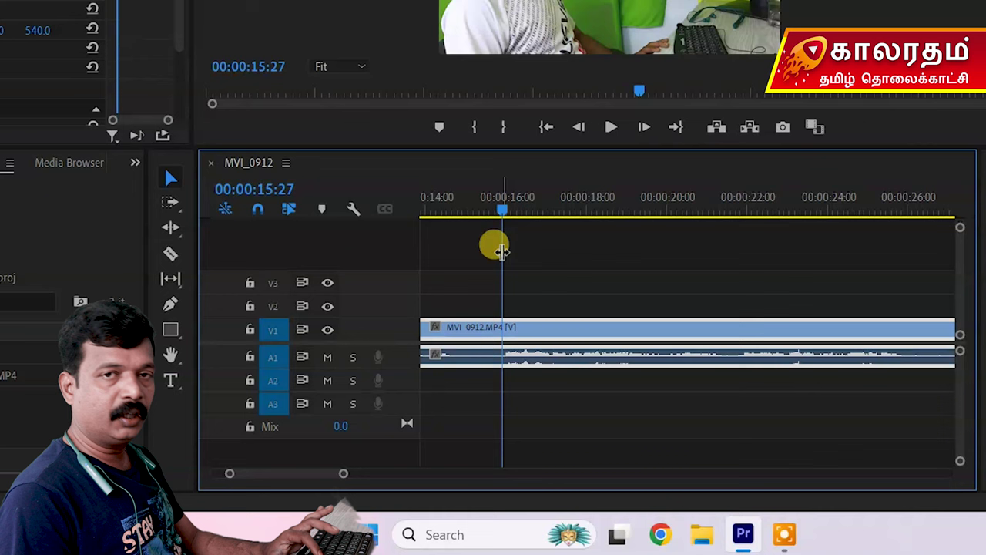
Cut MVI_0912 at 00:00:15:27, redoing the cut once, then move the playhead to 00:00:17:10.
key("ctrl+k")
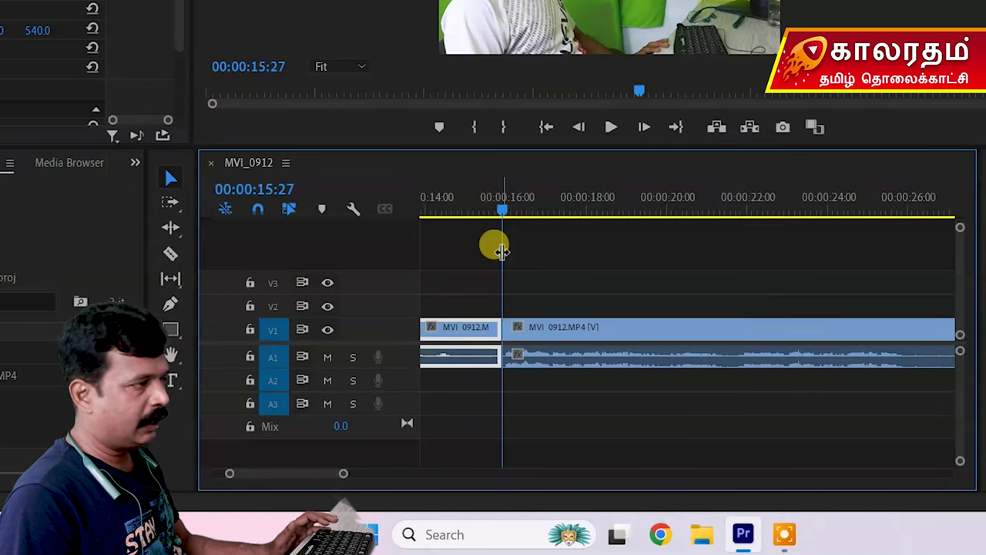
key("ctrl+z")
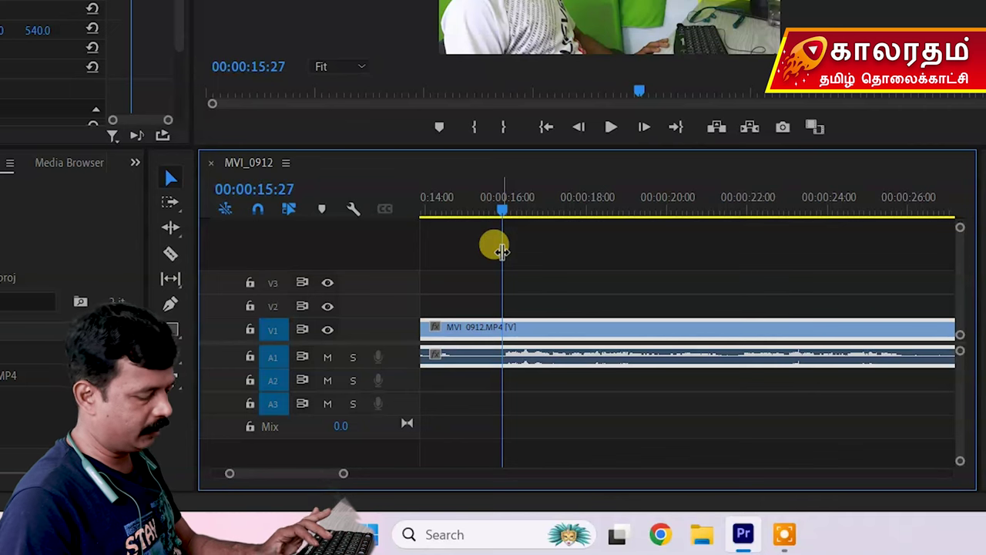
key("ctrl+k")
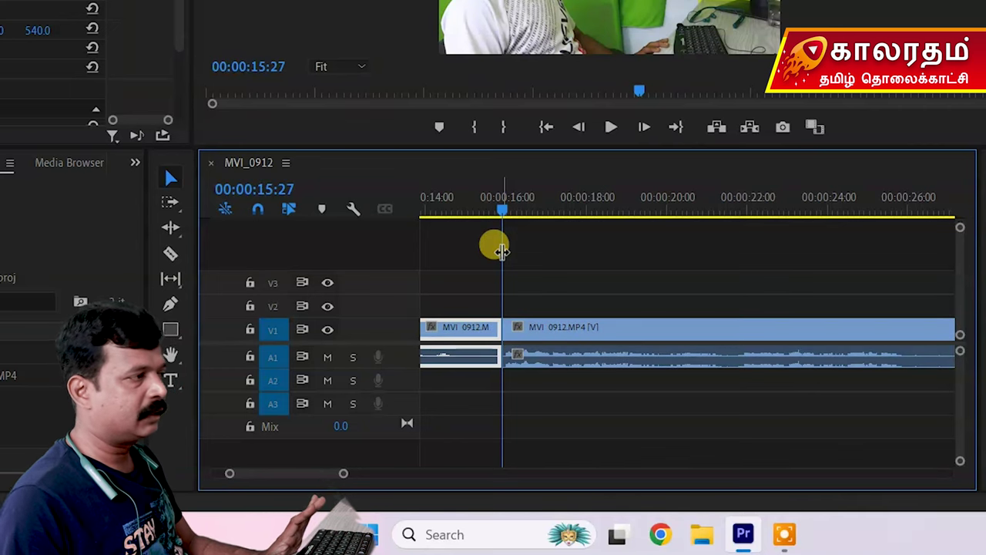
mouse_move(608, 328)
left_mouse_down()
mouse_move(652, 321)
mouse_move(661, 329)
mouse_move(568, 321)
mouse_move(611, 323)
left_mouse_up()
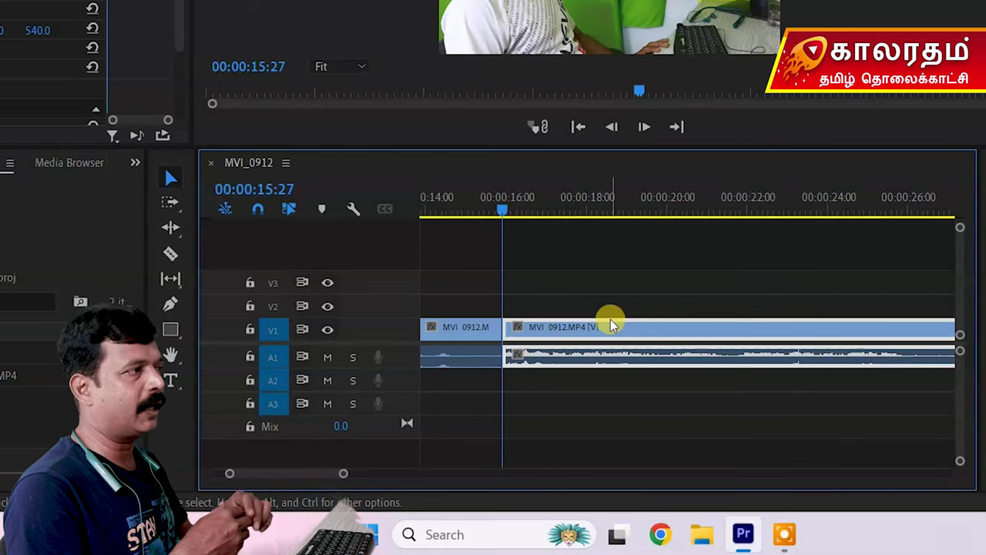
left_click(594, 291)
left_click(549, 333)
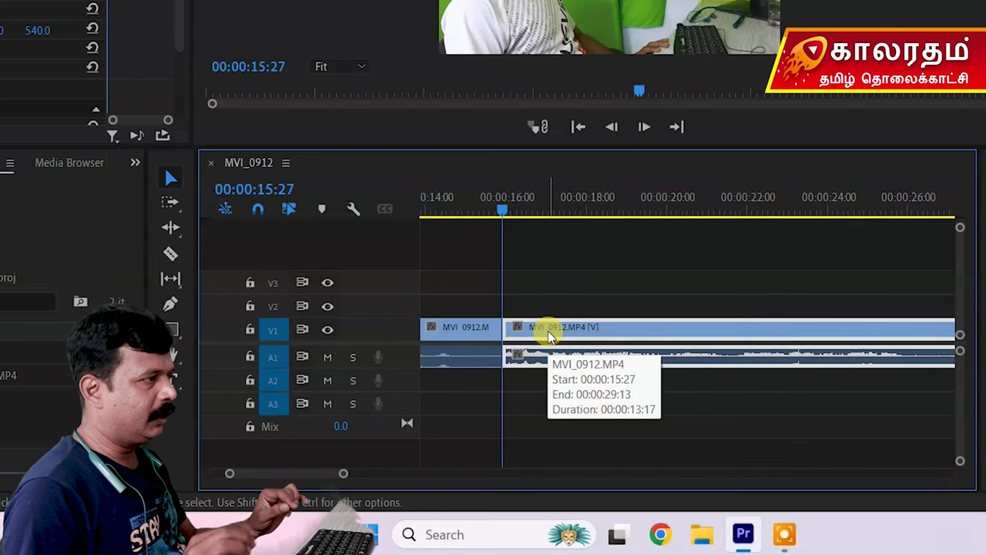
left_click_drag(501, 208, 559, 225)
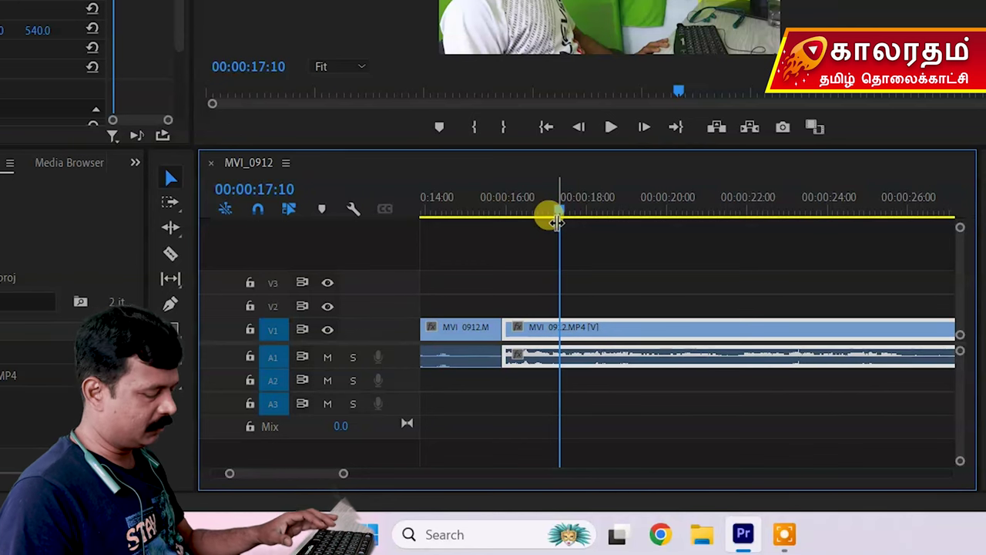
key("ctrl+k")
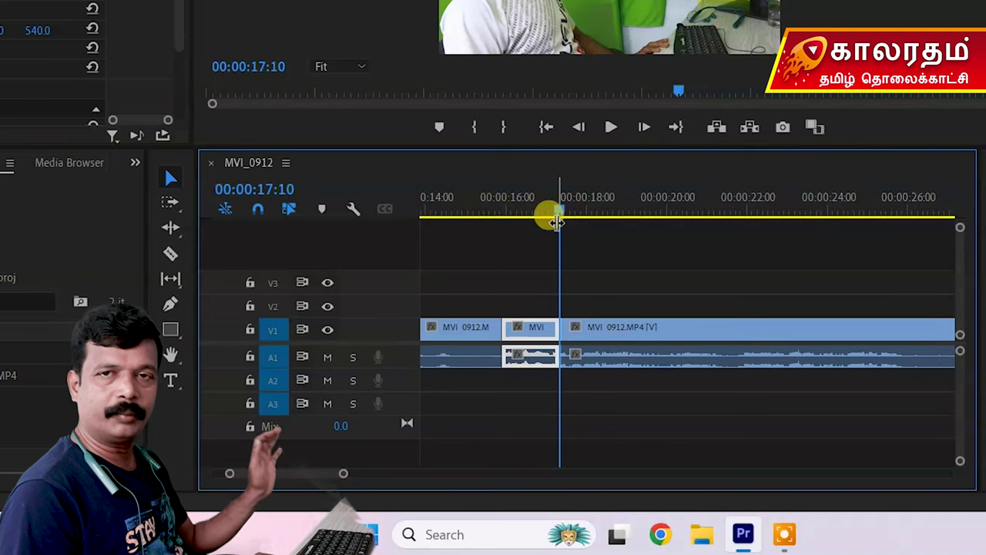
left_click(609, 330)
left_click(541, 329)
mouse_move(616, 329)
left_mouse_down()
mouse_move(664, 329)
mouse_move(605, 330)
mouse_move(624, 329)
left_mouse_up()
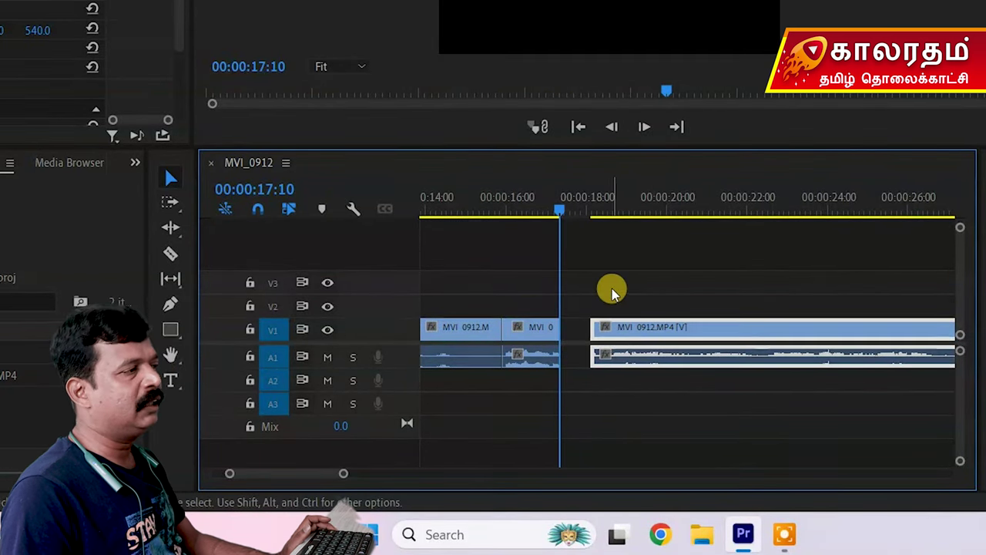
left_click(636, 260)
left_click(659, 330)
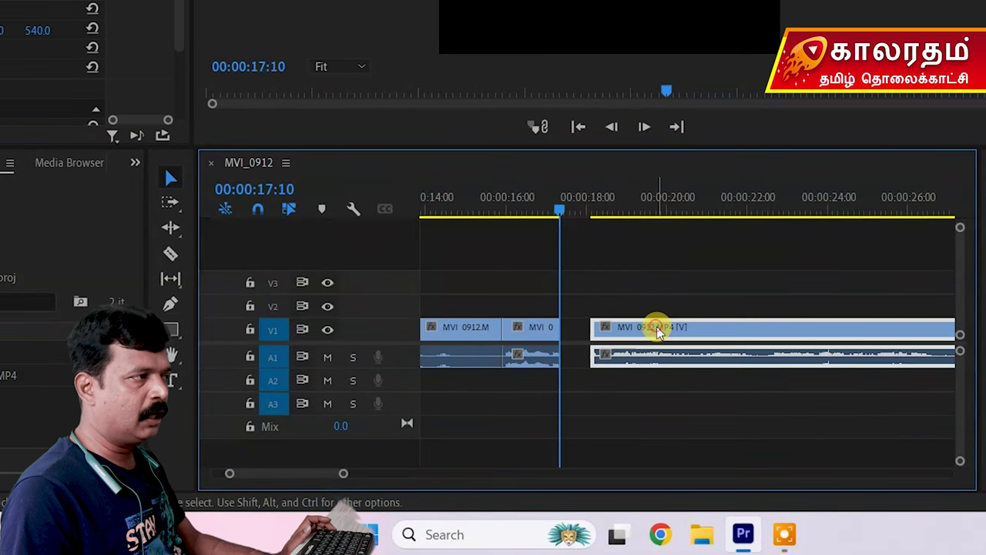
key("Delete")
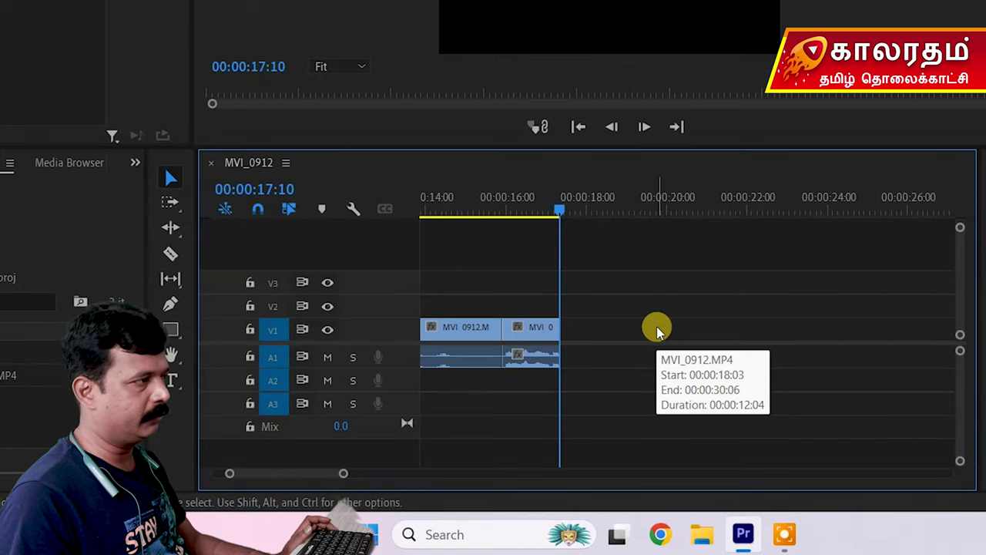
key("ctrl+z")
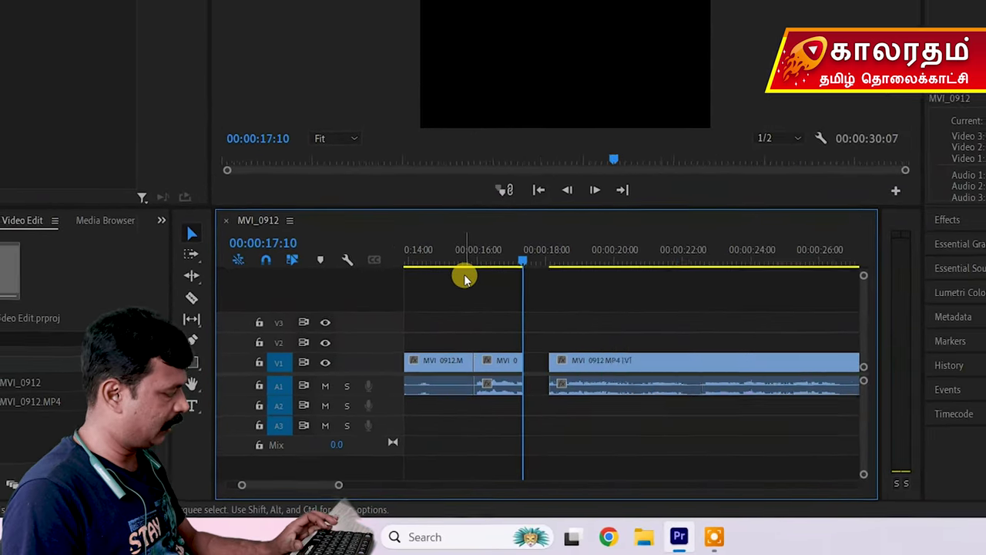
key("ctrl+z")
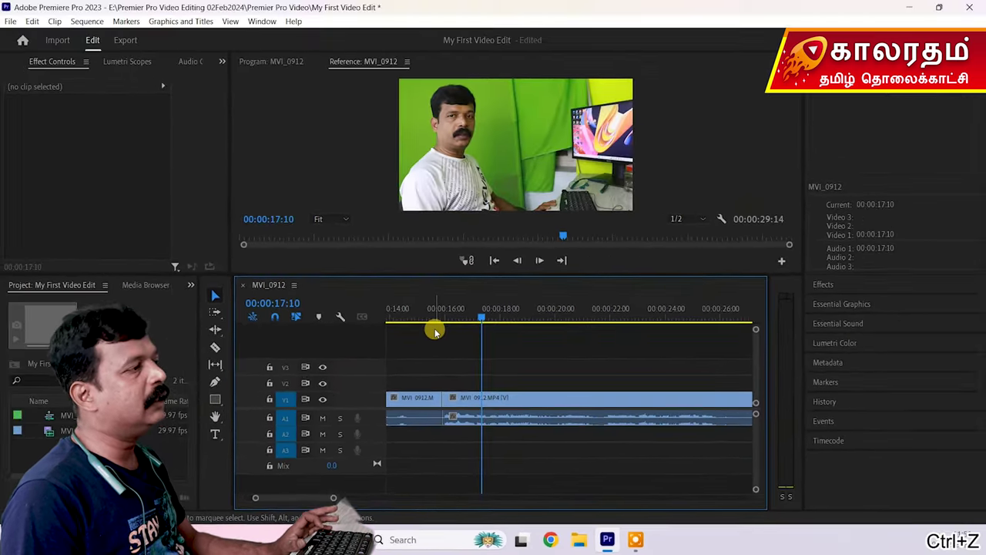
right_click(535, 401)
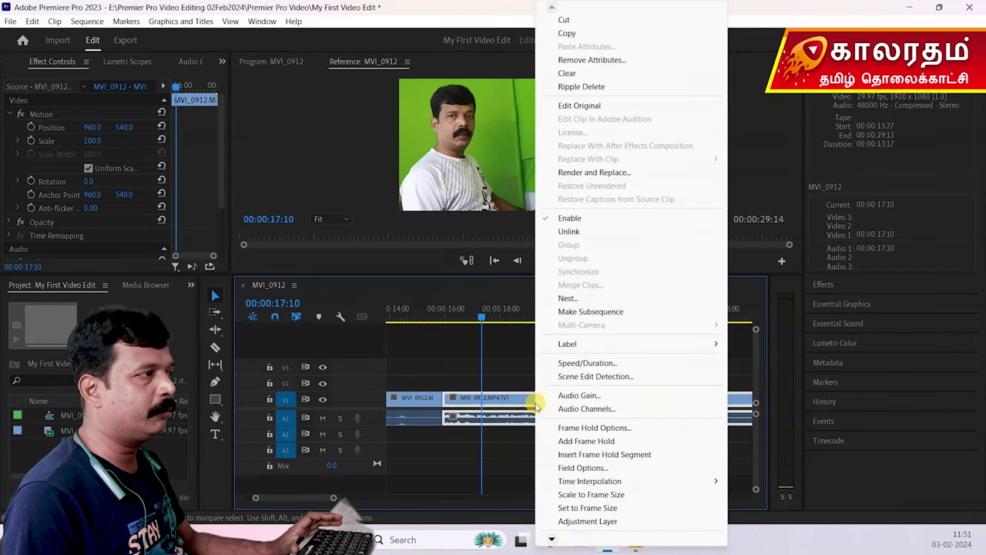
left_click(570, 17)
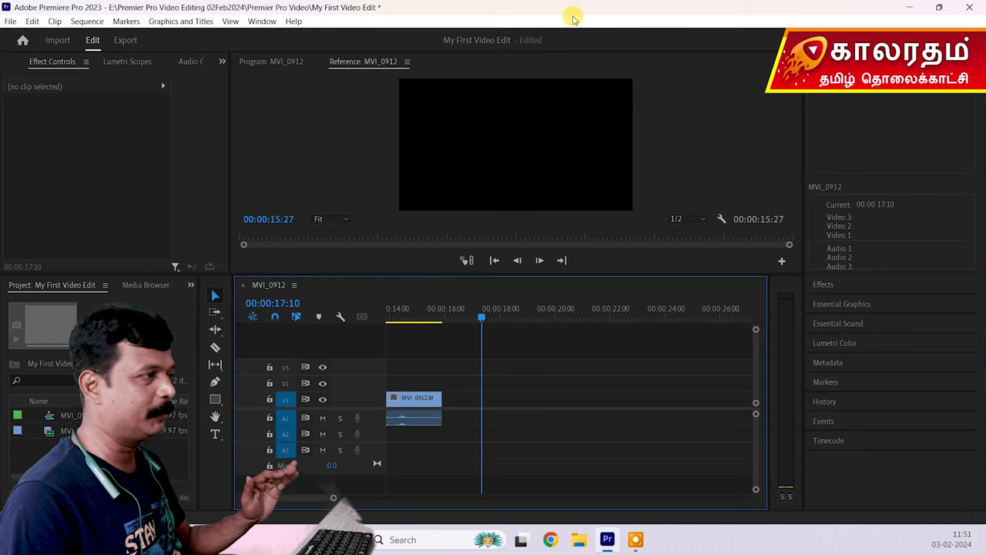
key("ctrl+z")
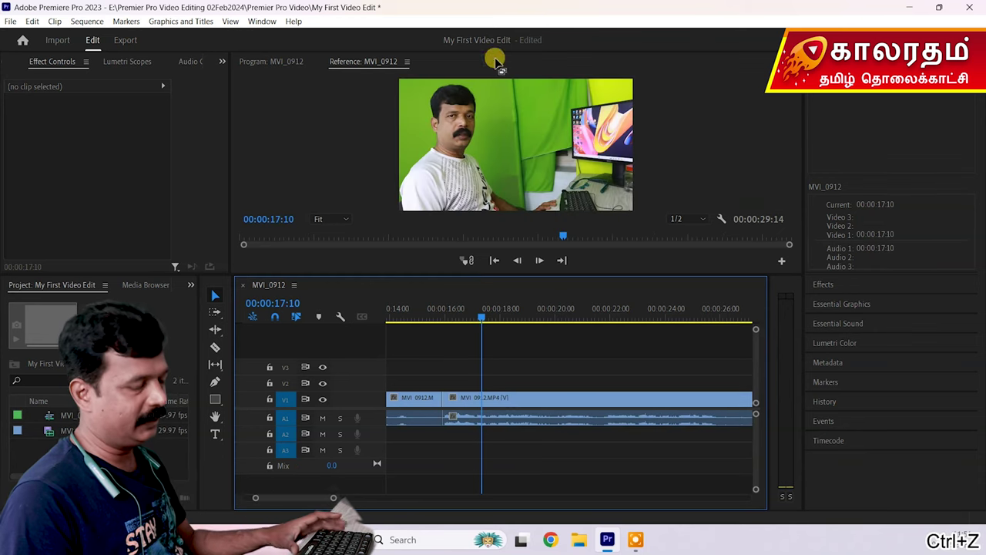
left_click(511, 397)
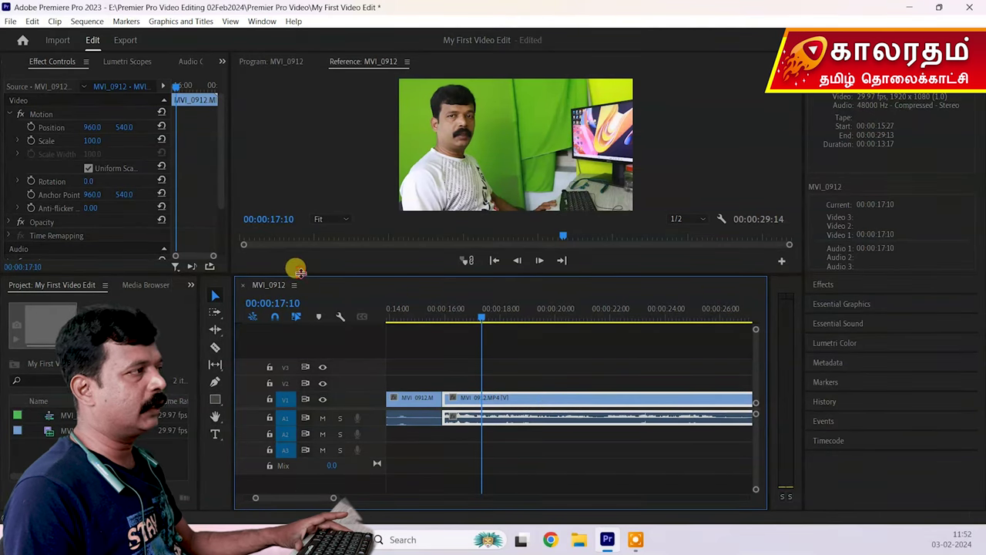
Enlarge the monitor, widen Effect Controls, and show the later MVI_0912 piece with Motion collapsed.
left_click(524, 352)
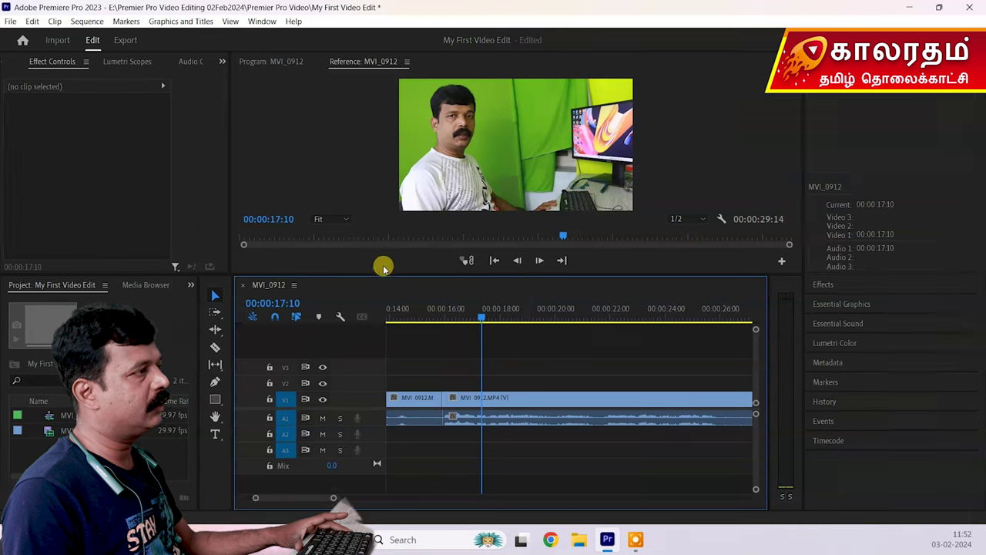
left_click_drag(399, 274, 391, 405)
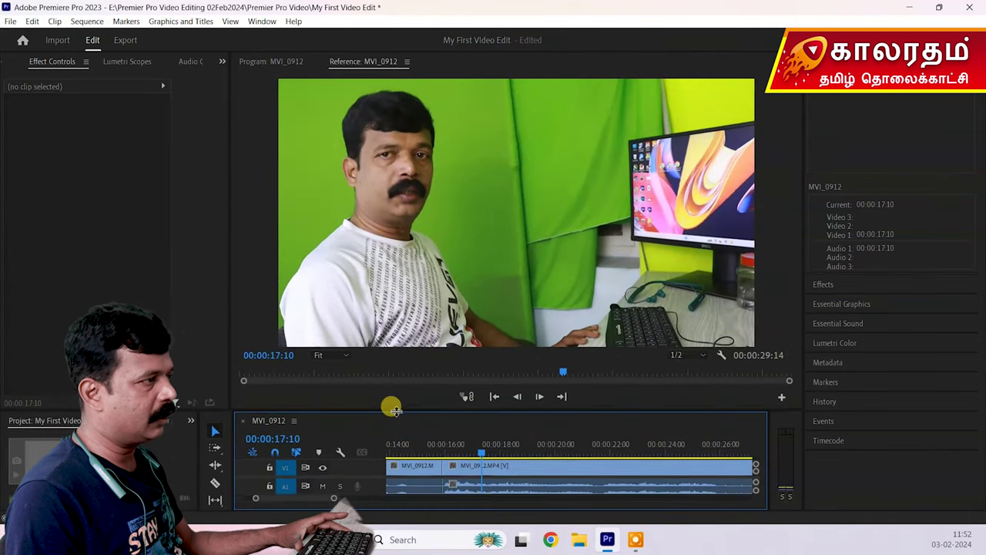
left_click_drag(229, 236, 304, 225)
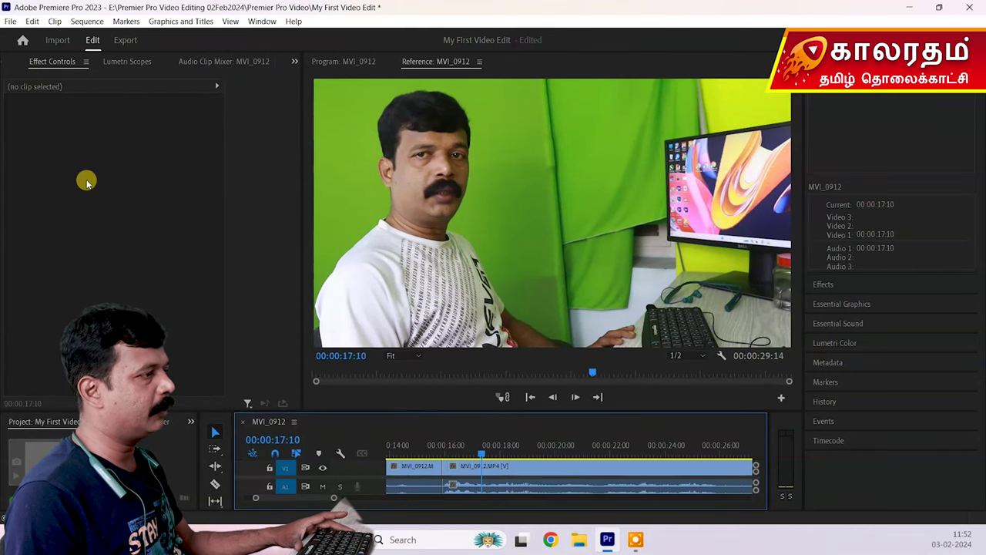
left_click(544, 470)
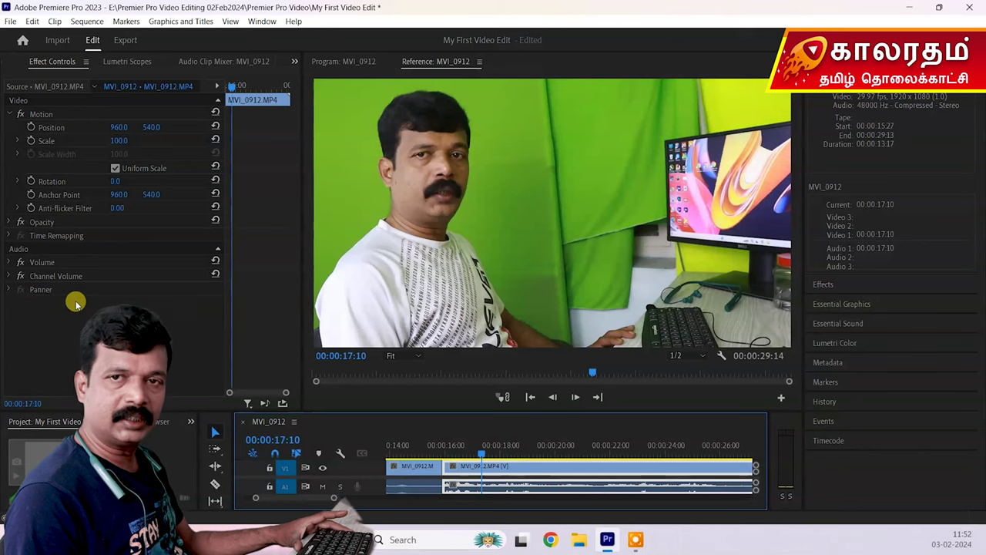
left_click(9, 114)
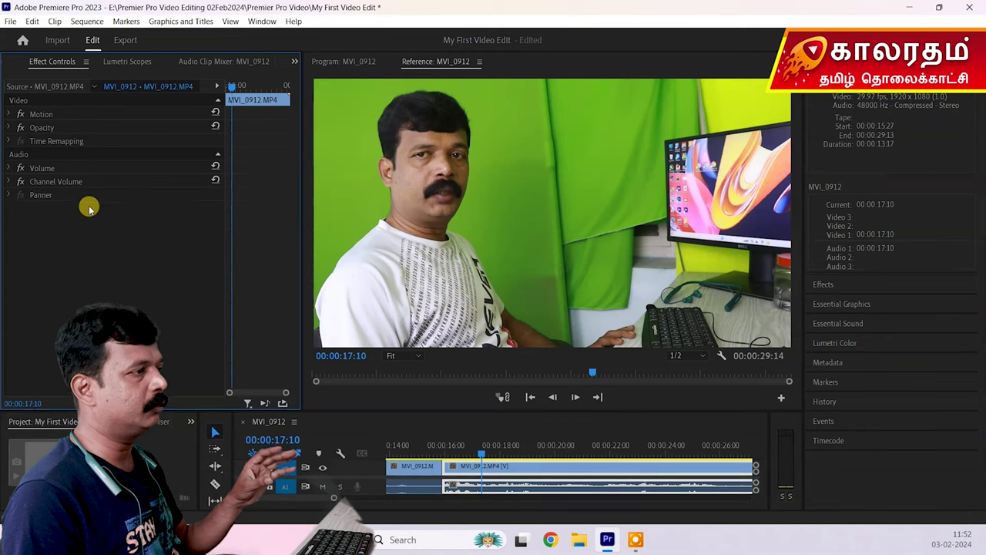
left_click_drag(619, 409, 621, 358)
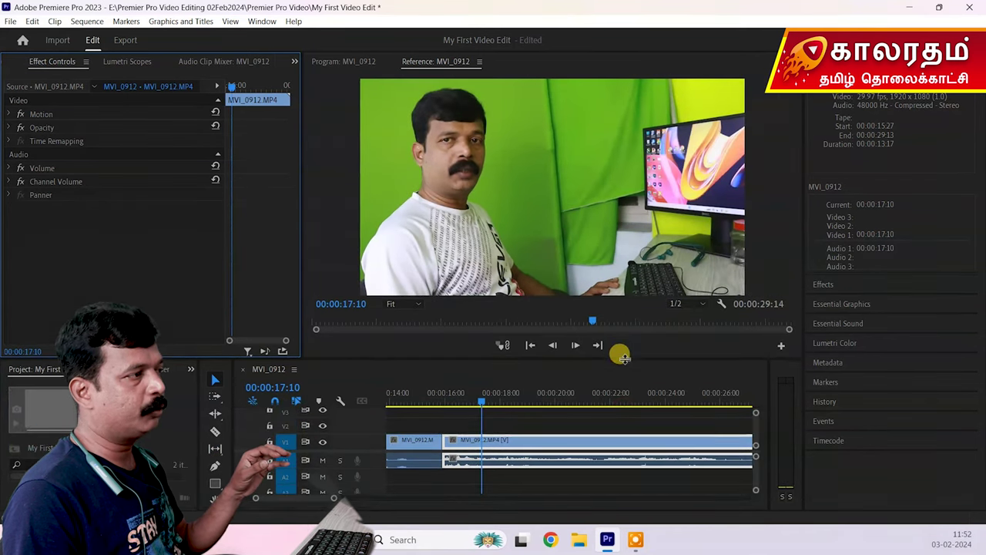
Select MVI_0912's video and audio separately, then enable Linked Selection and select both together.
left_click(611, 425)
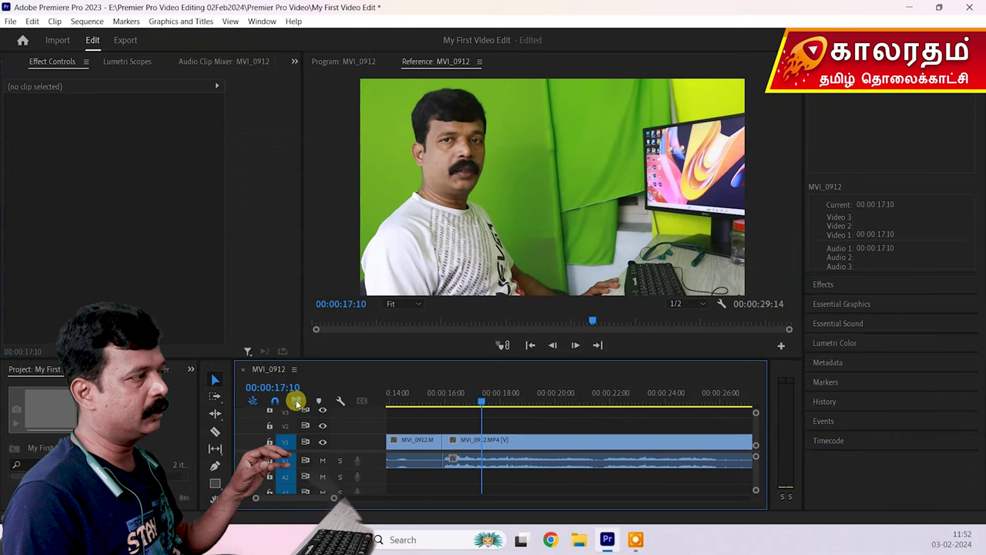
left_click(566, 444)
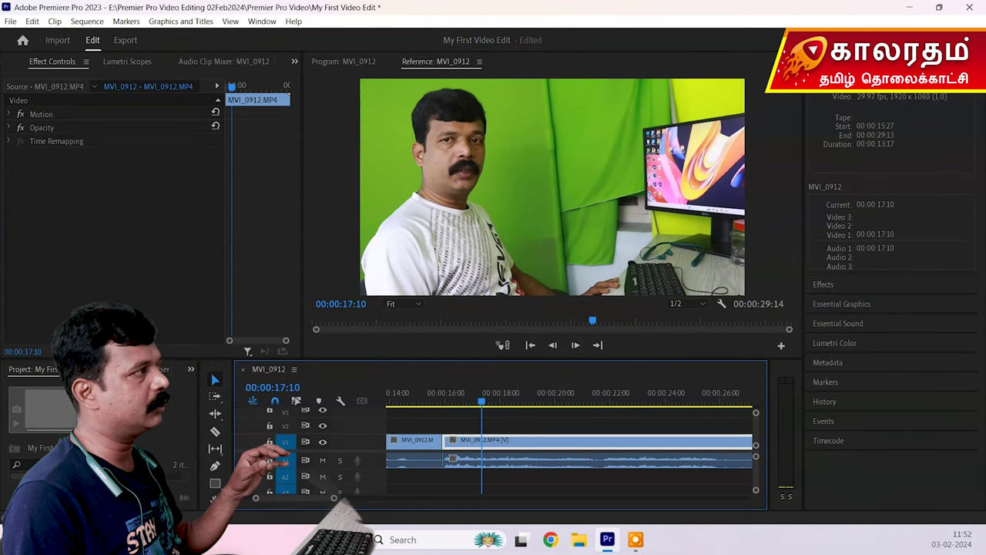
left_click(562, 460)
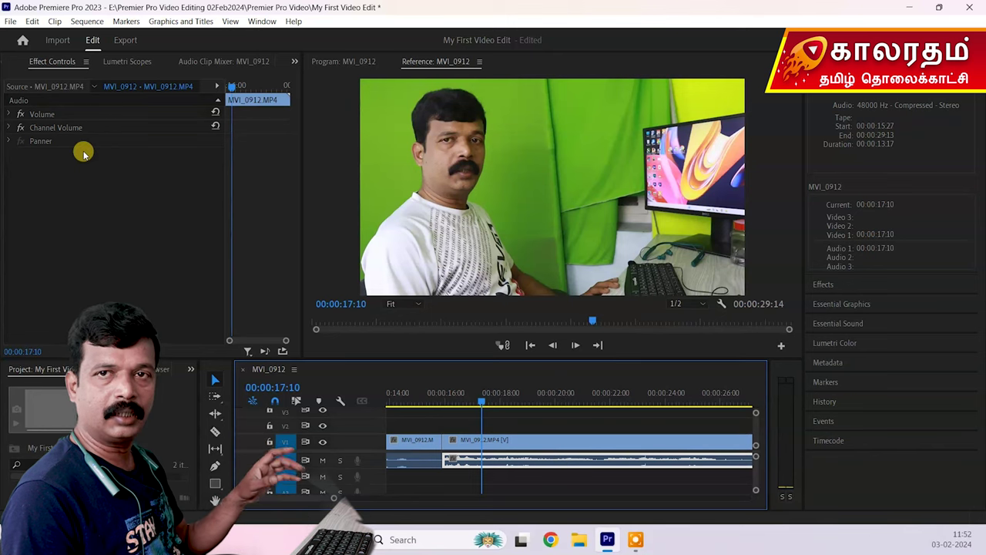
left_click(295, 400)
left_click(510, 421)
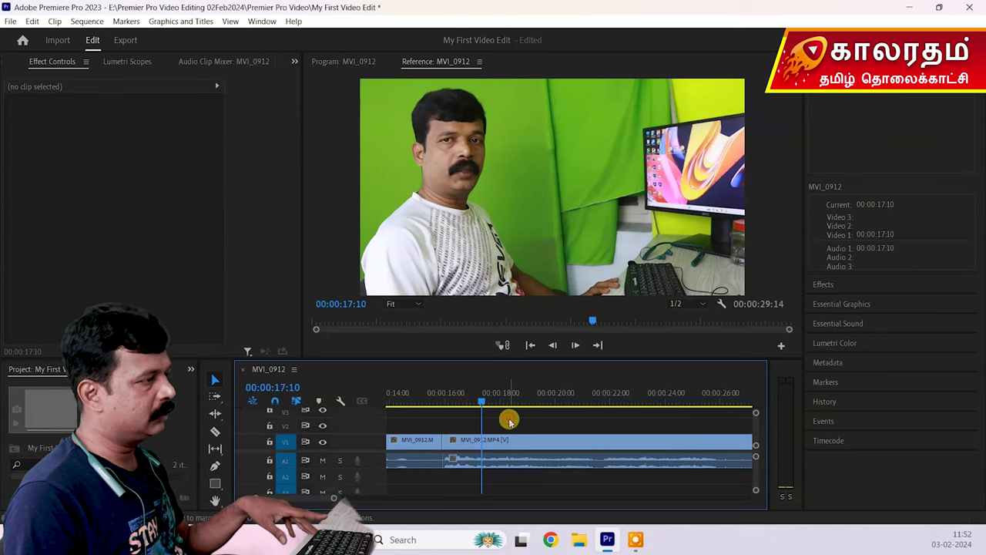
left_click(513, 440)
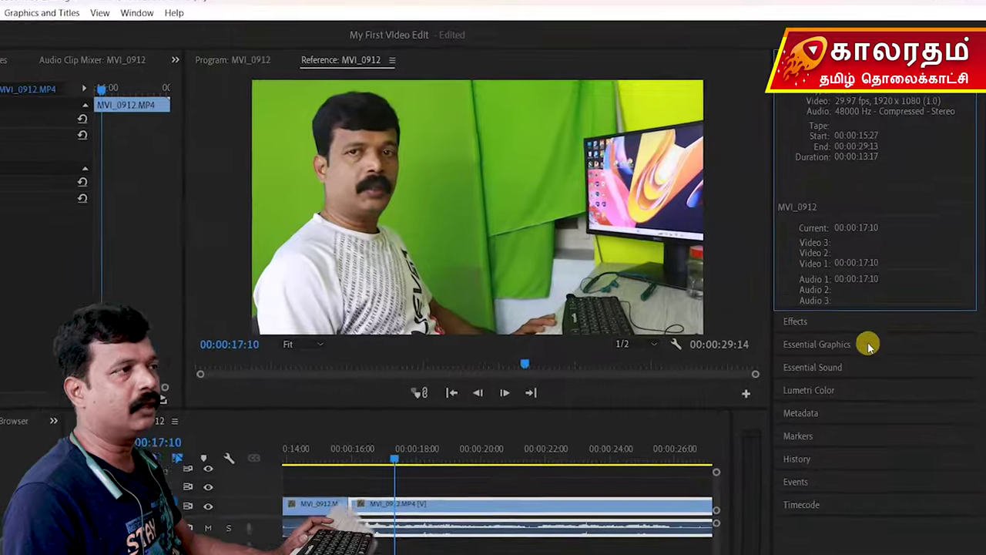
Collapse the Info panel and expand the Effects panel with its presets, effects and transitions folders.
left_click(801, 59)
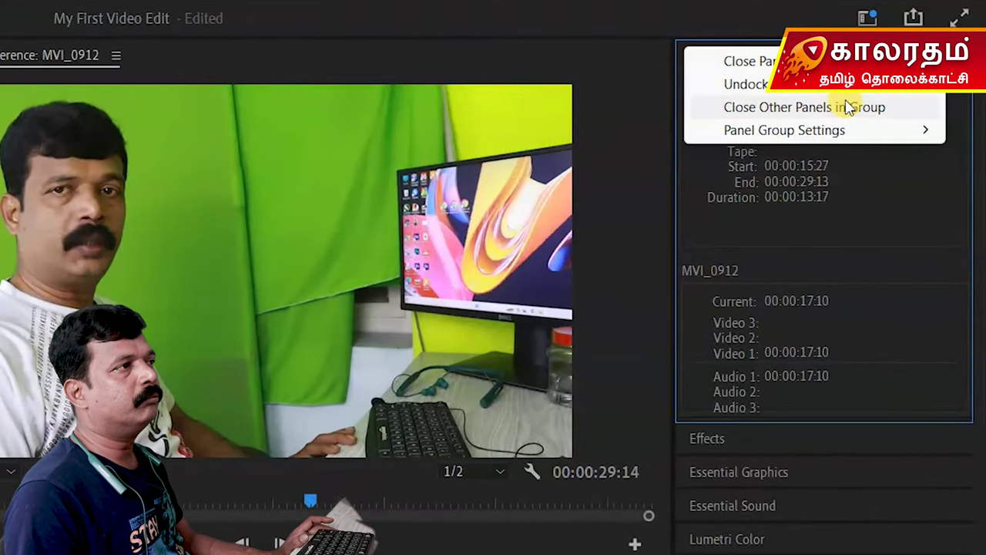
left_click(837, 439)
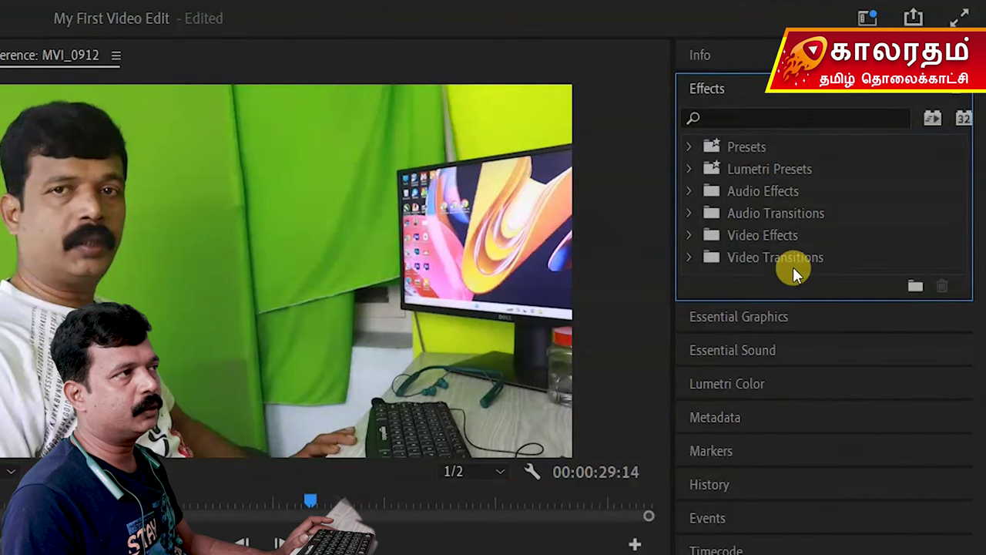
left_click(816, 55)
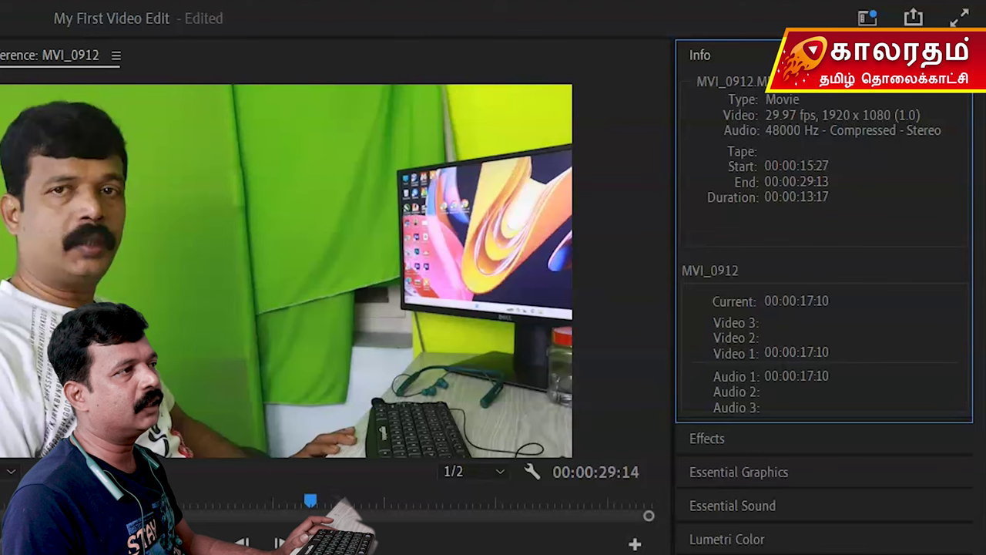
left_click(816, 56)
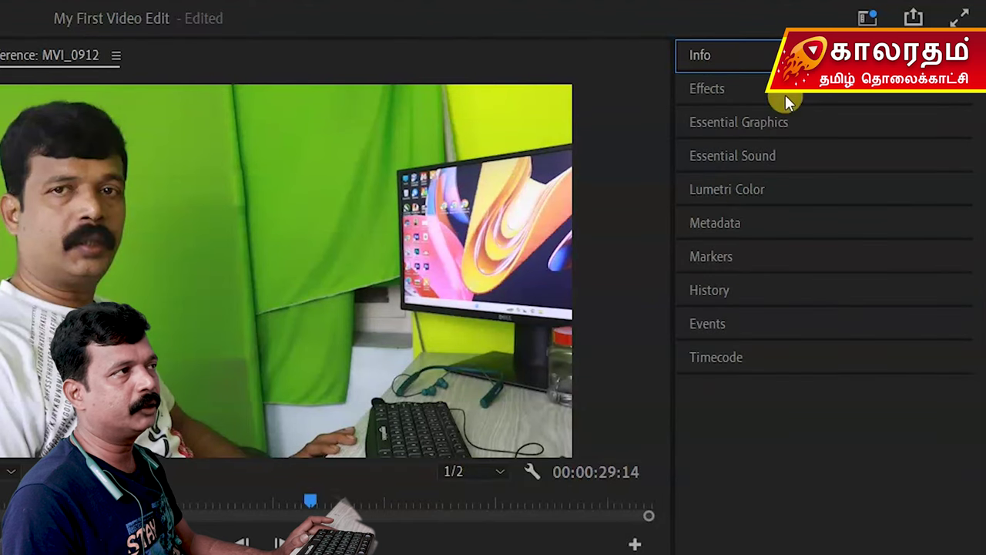
left_click(755, 51)
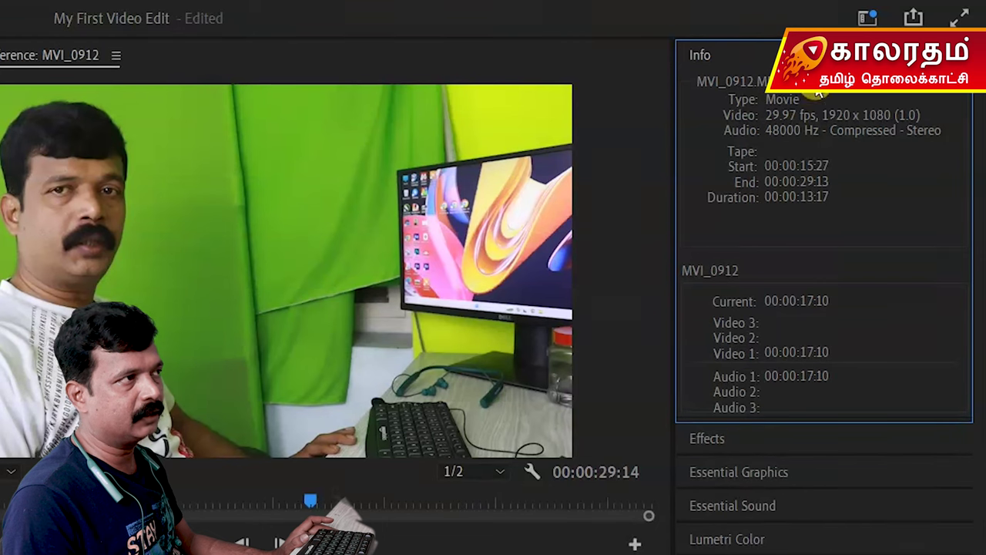
left_click(816, 55)
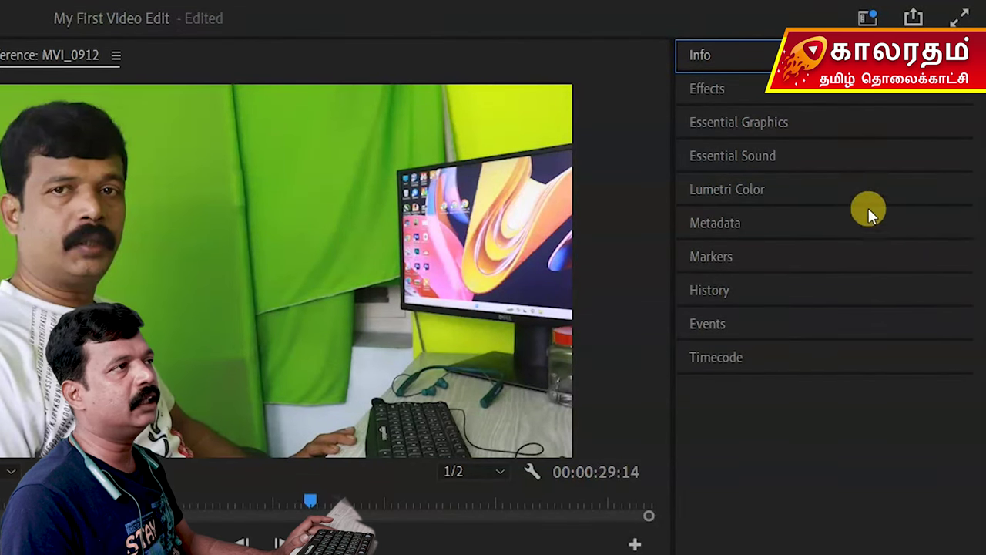
left_click(737, 90)
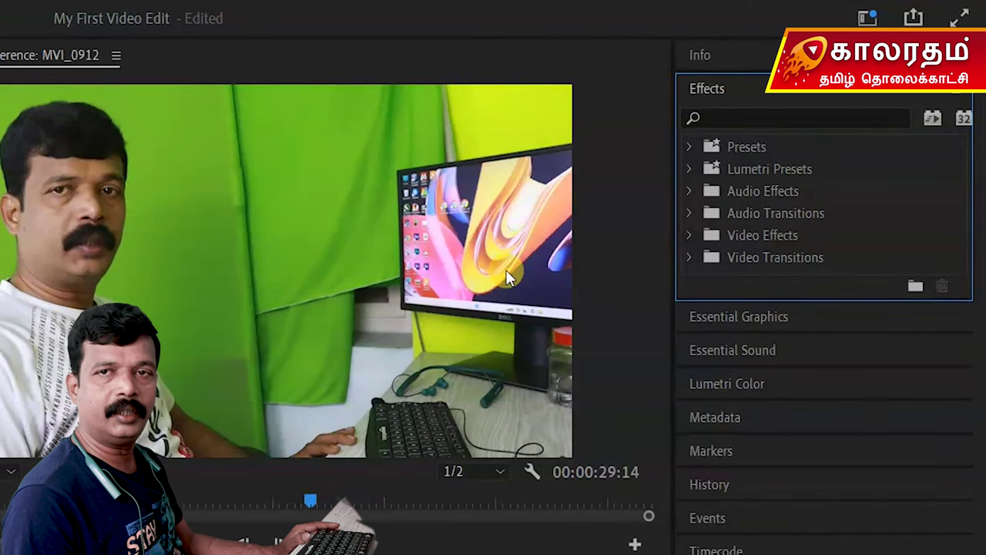
Expand Video Effects > Color Correction and drag Brightness & Contrast toward the clip.
left_click(689, 236)
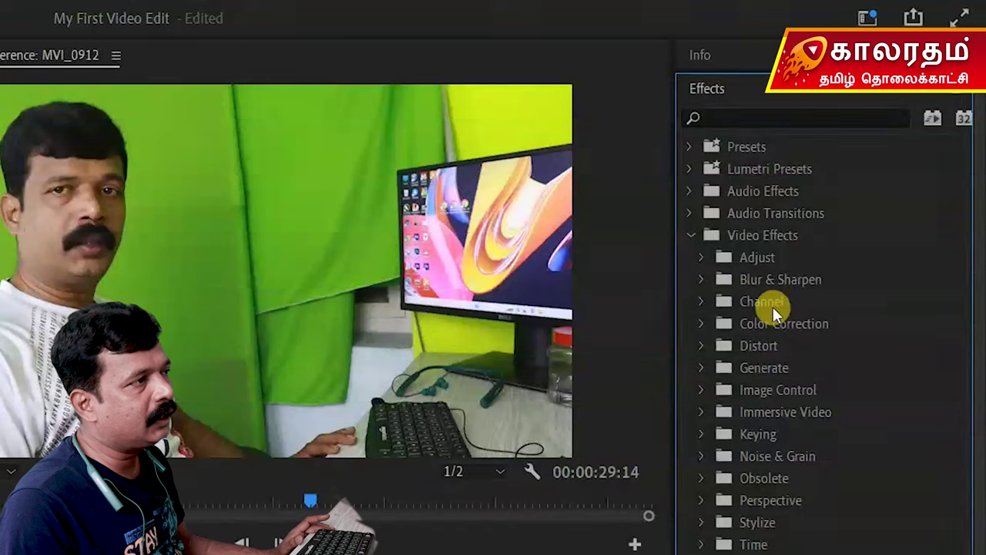
left_click(700, 324)
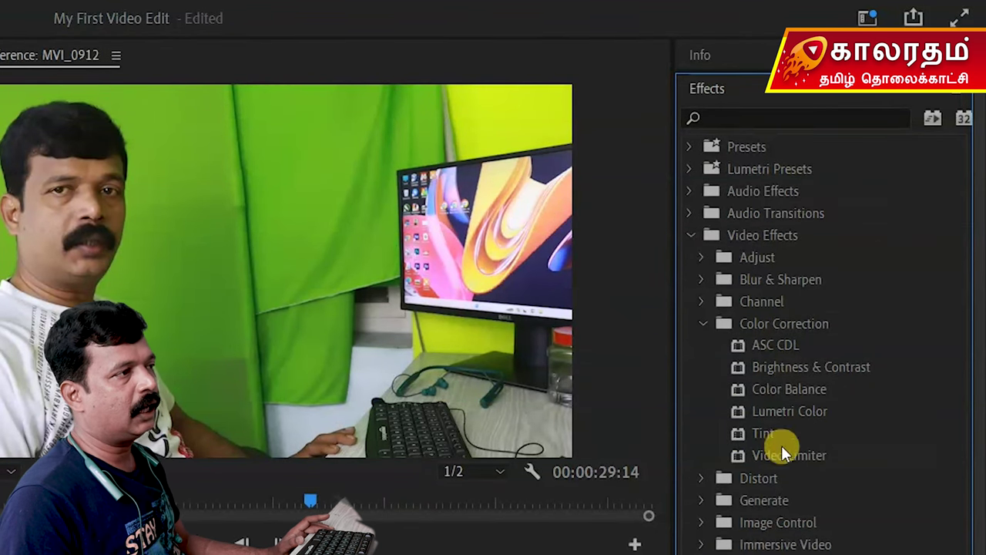
left_click(804, 367)
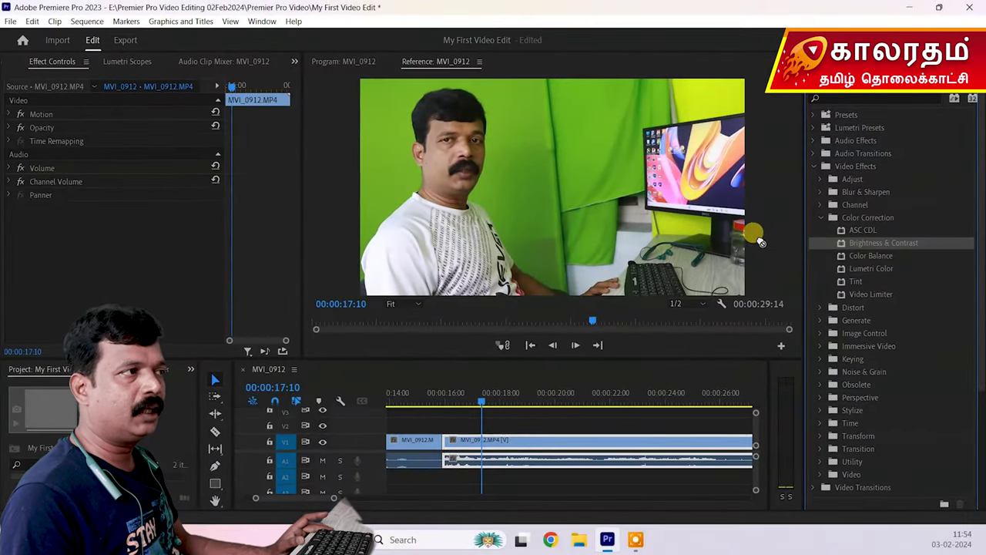
left_click_drag(361, 211, 107, 241)
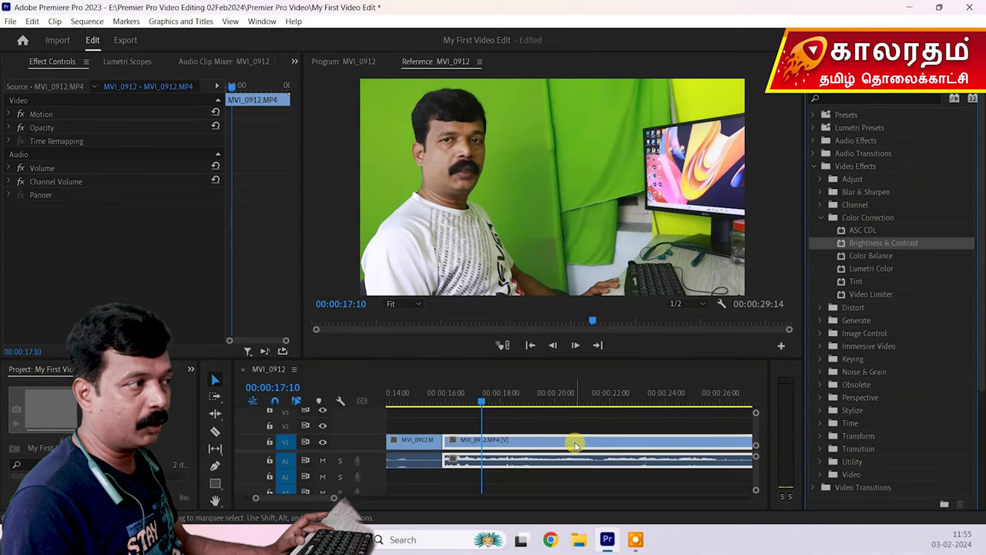
Select the V1 MVI_0912 clip and drop Brightness & Contrast into its Effect Controls.
left_click(570, 418)
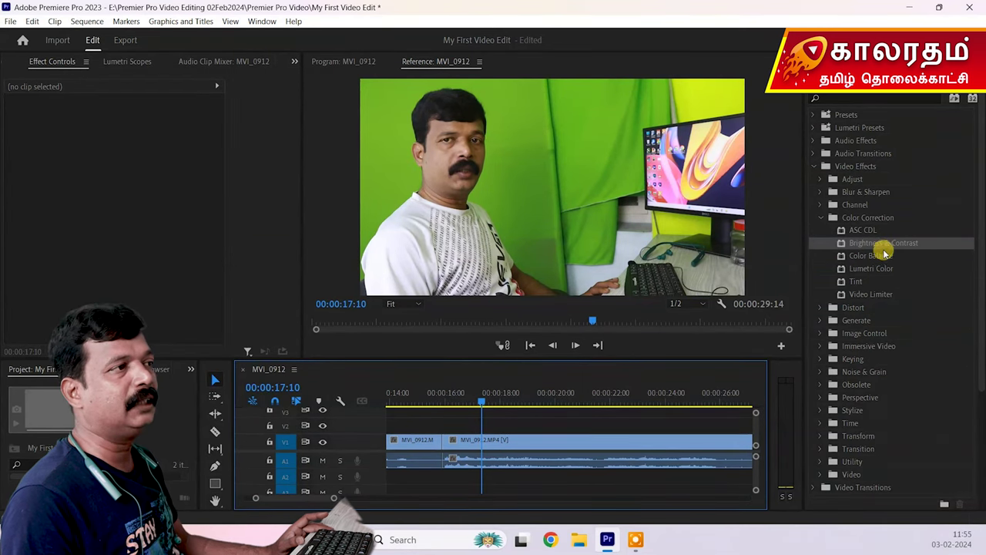
left_click(593, 445)
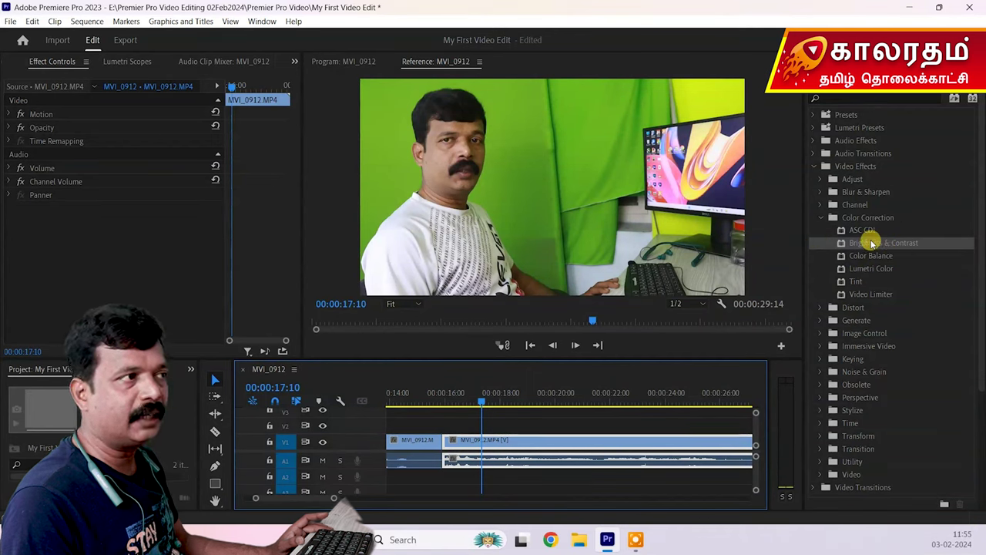
left_click_drag(884, 245, 48, 249)
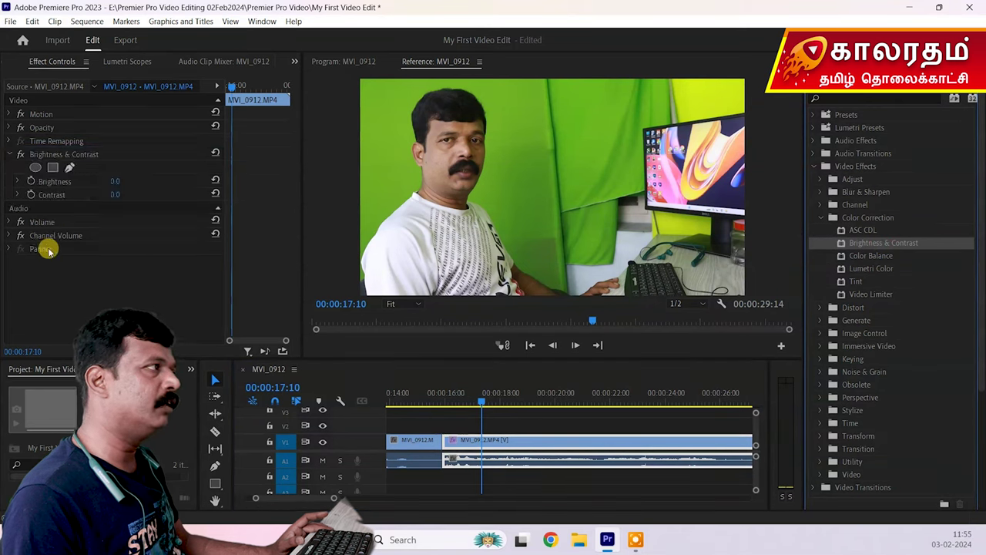
left_click(8, 154)
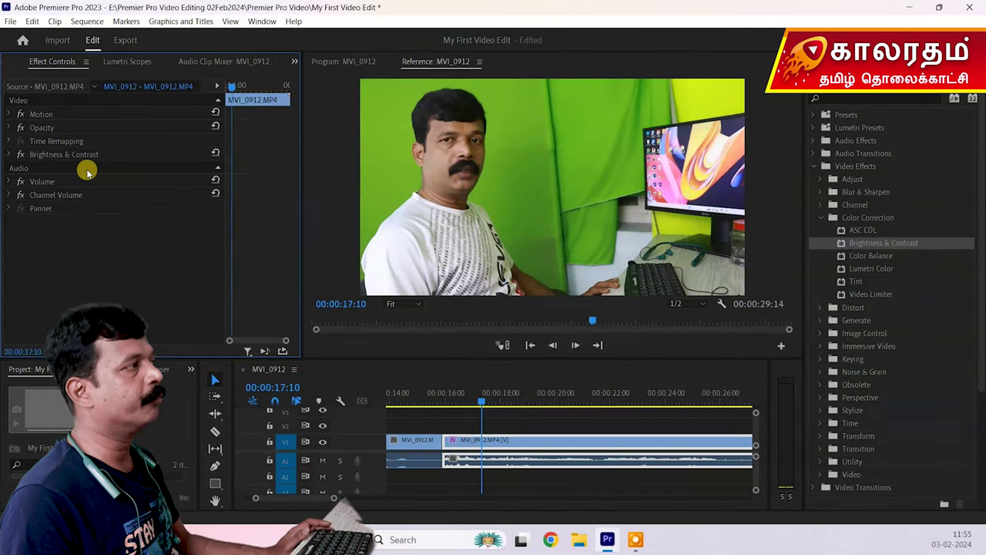
Undo the effect, then drop Brightness & Contrast directly onto the V1 clip and select it.
key("ctrl+z")
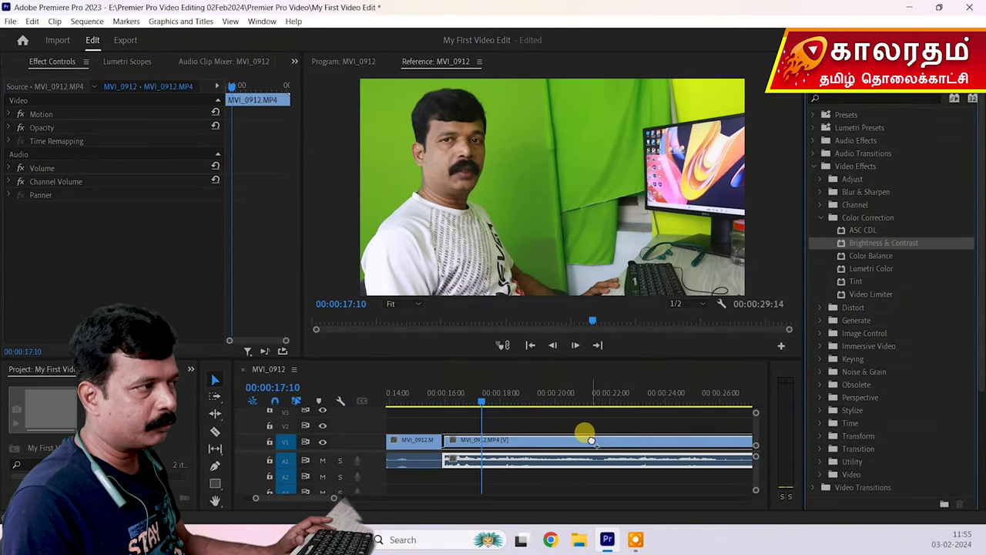
left_click_drag(595, 439, 597, 442)
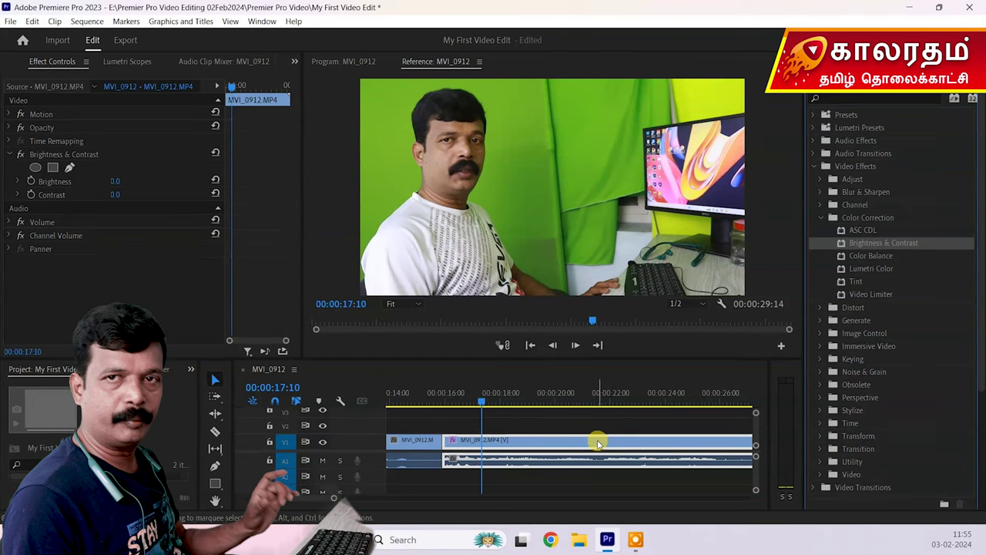
mouse_move(597, 443)
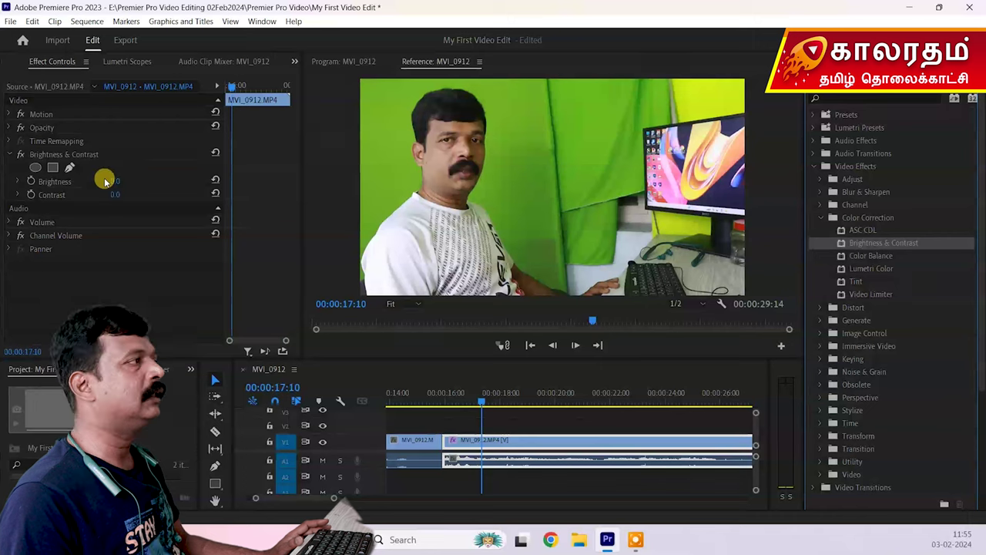
left_click(46, 156)
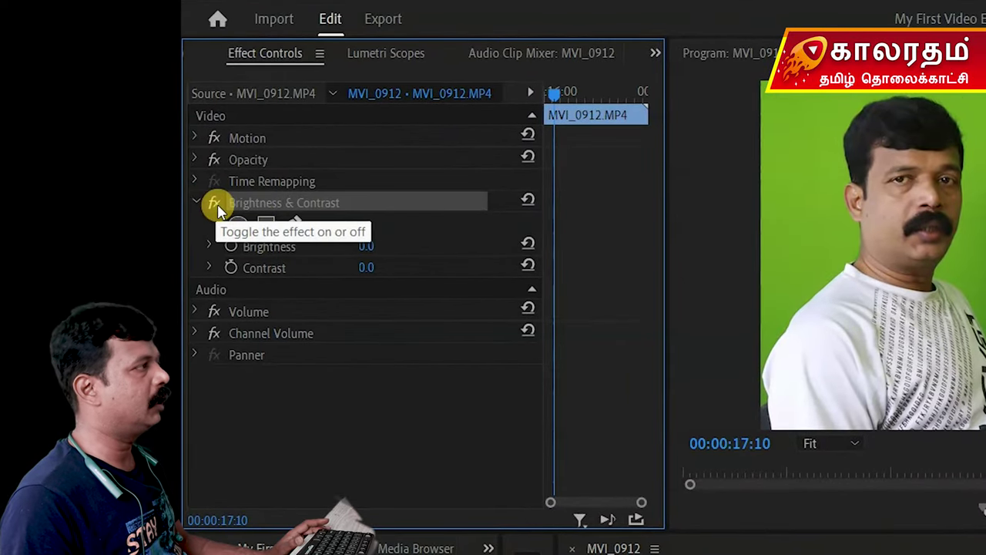
Toggle Brightness & Contrast's fx switch off and on, then clear the effect from the clip.
left_click(217, 204)
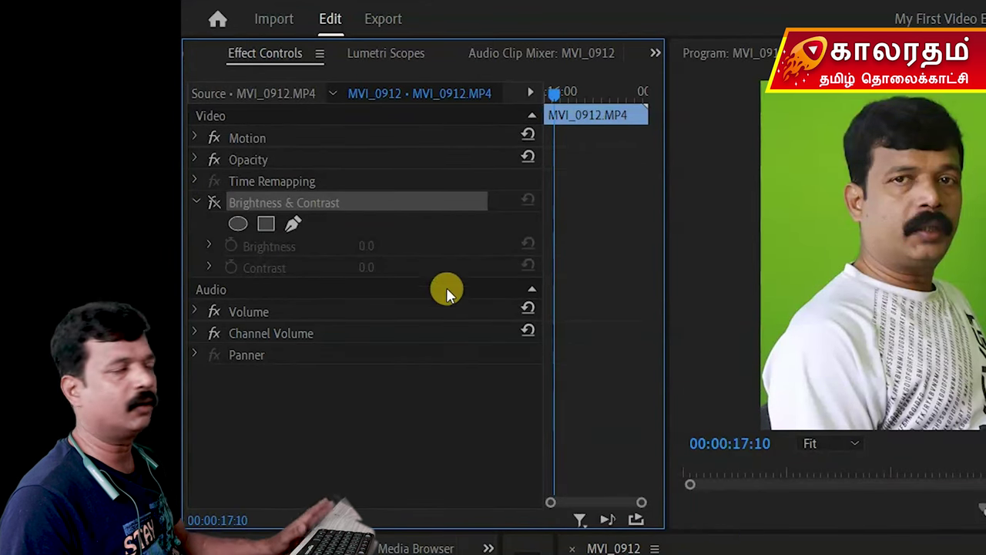
left_click(213, 204)
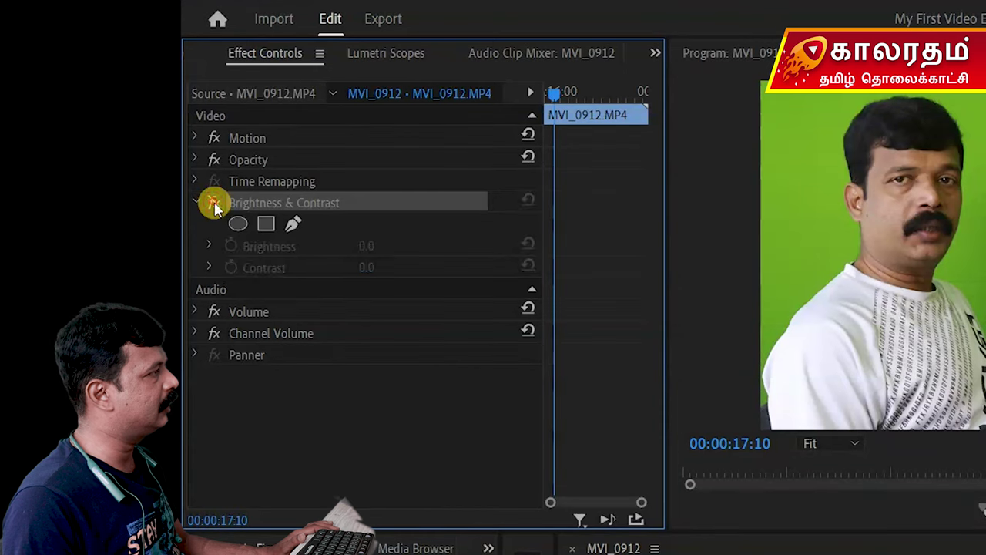
right_click(308, 203)
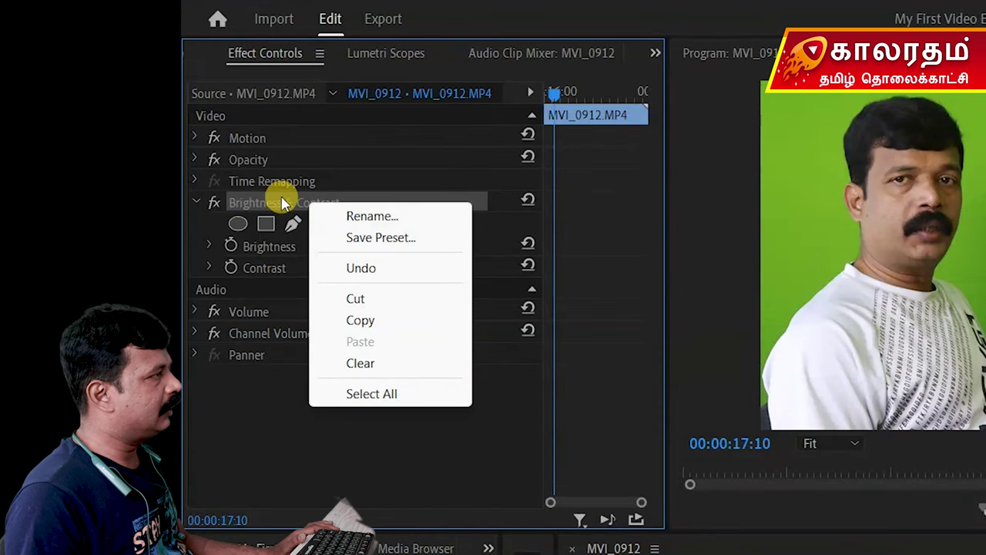
left_click(360, 367)
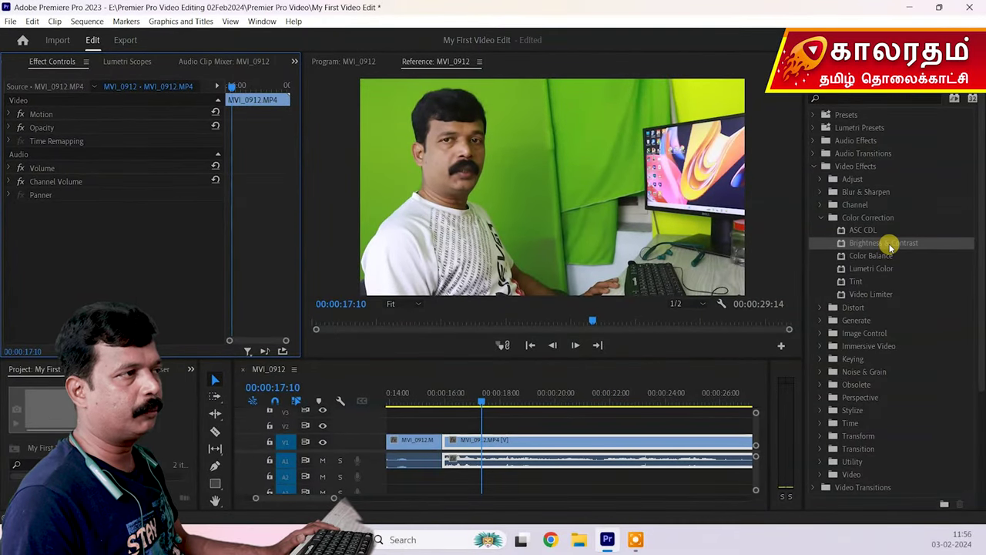
Reapply Brightness & Contrast and expand its Brightness and Contrast controls.
left_click_drag(889, 247, 100, 270)
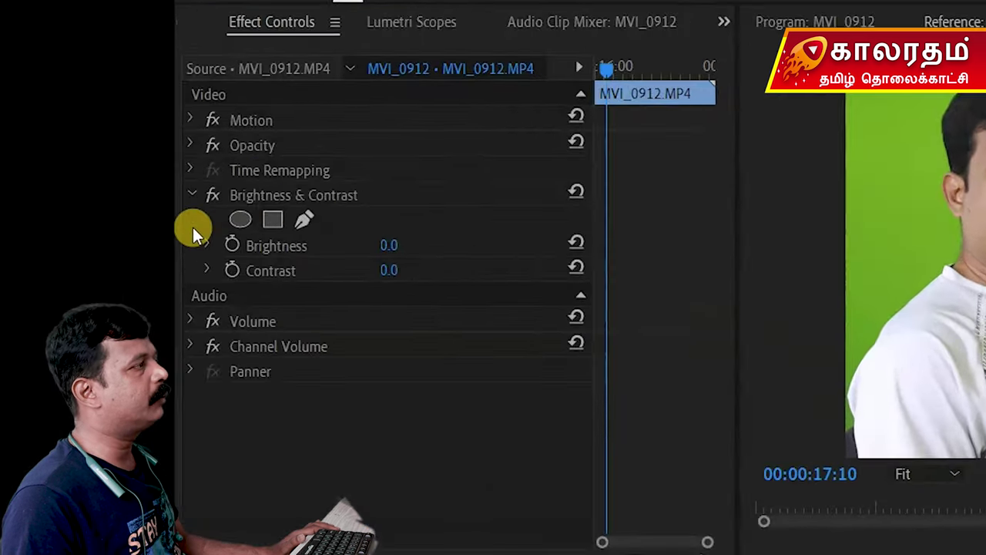
left_click(130, 181)
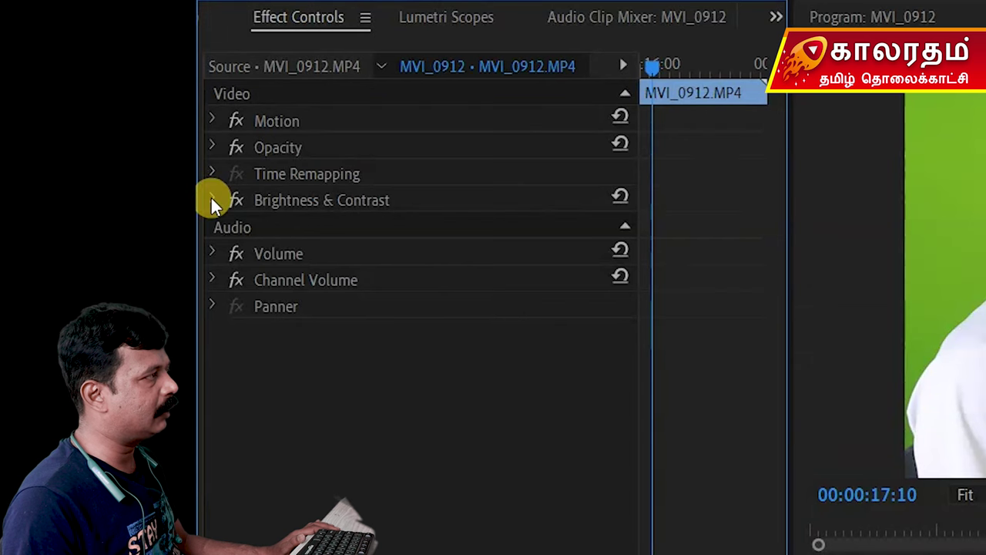
left_click(210, 196)
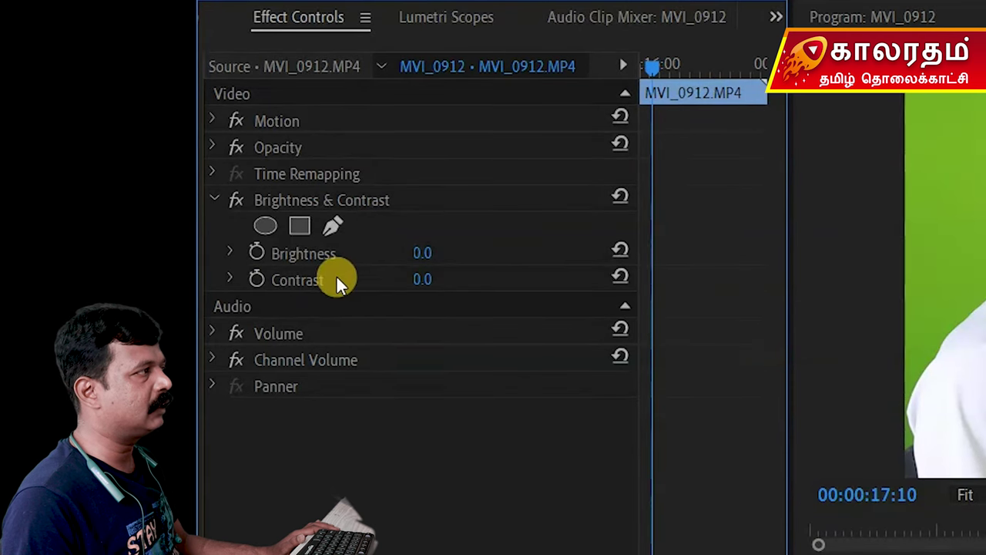
left_click(230, 252)
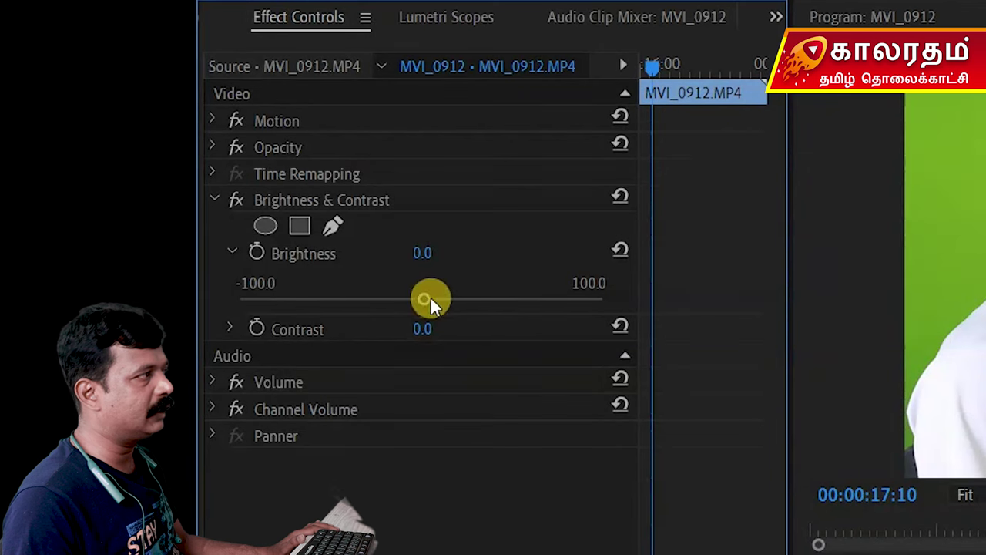
left_click(234, 251)
left_click(231, 276)
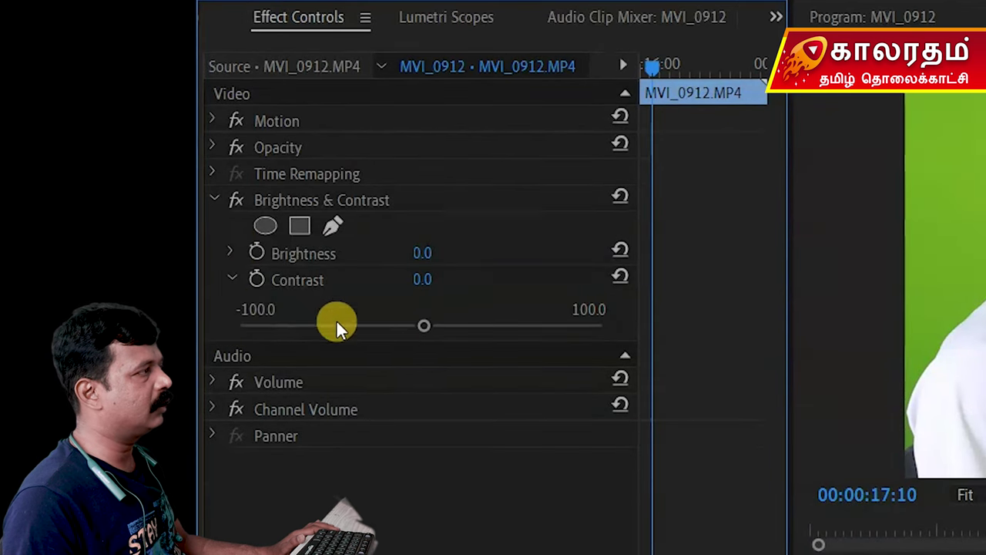
left_click(232, 278)
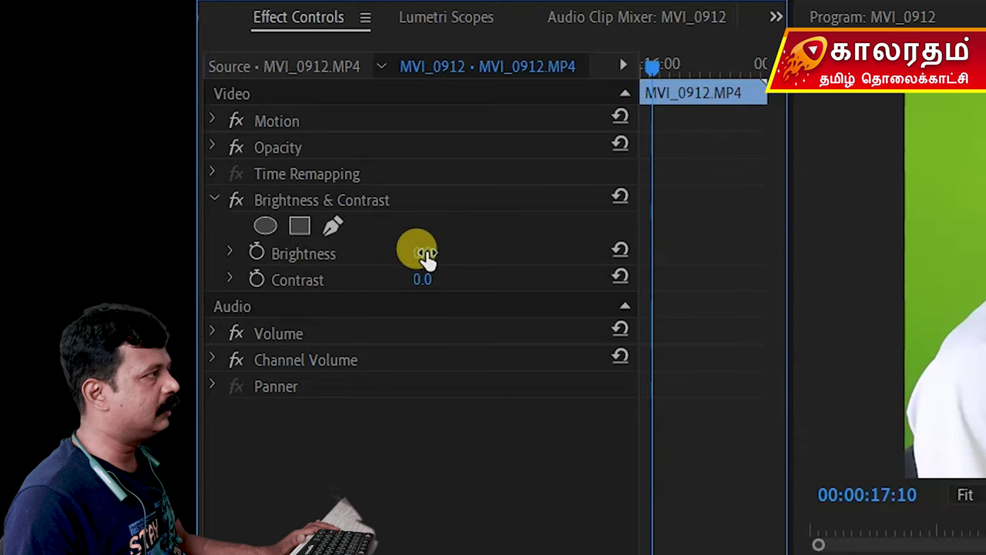
Try Brightness values from 100 down to about -96, then reset Brightness to 0.0.
left_click(422, 254)
mouse_move(422, 252)
left_mouse_down()
mouse_move(500, 253)
mouse_move(345, 253)
mouse_move(499, 253)
mouse_move(440, 249)
left_mouse_up()
left_click(443, 248)
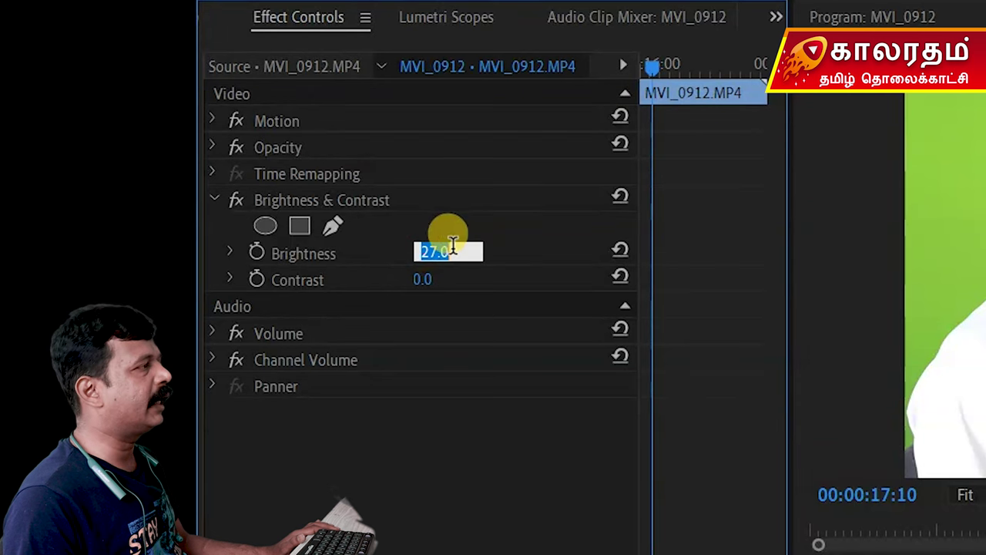
type("60")
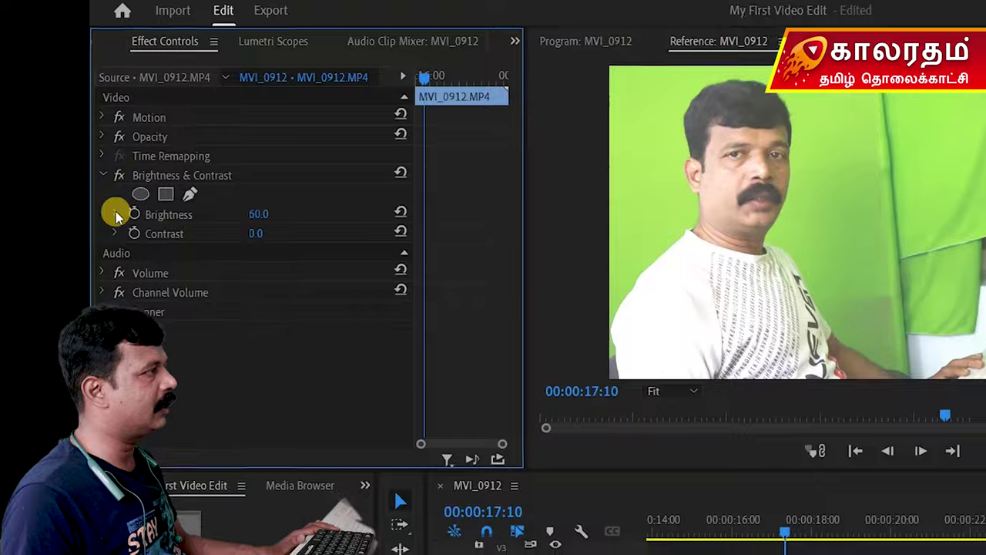
left_click(228, 253)
left_click_drag(252, 226, 206, 226)
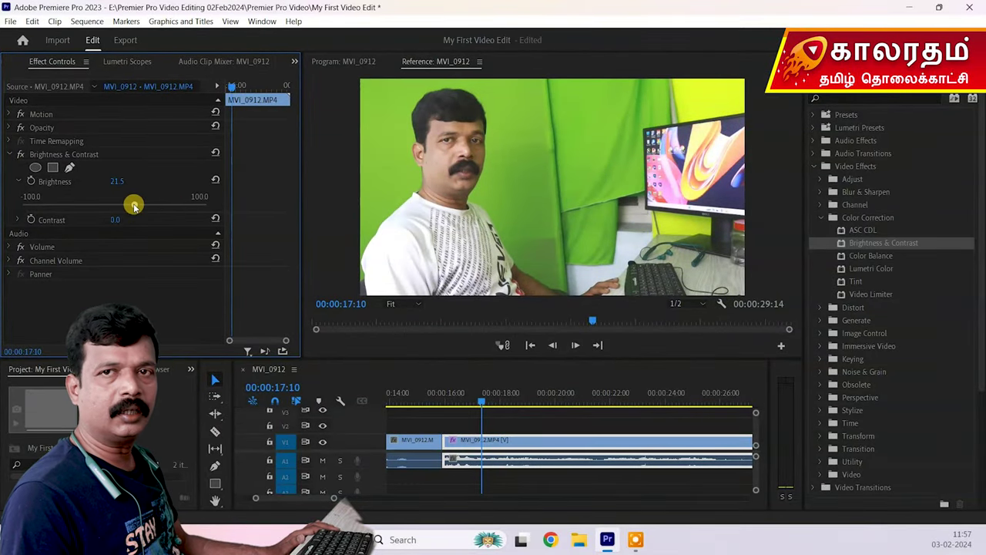
left_click_drag(134, 206, 80, 187)
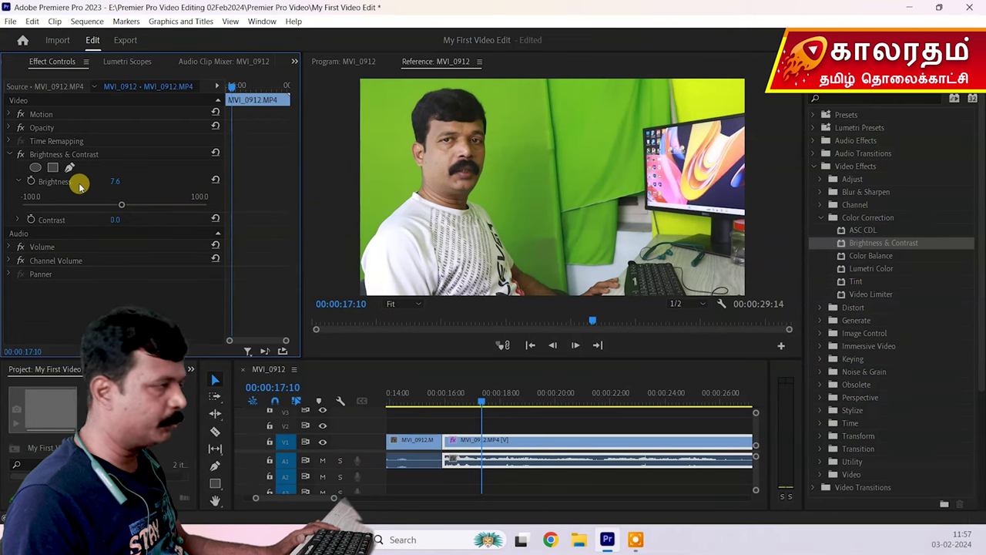
left_click(18, 181)
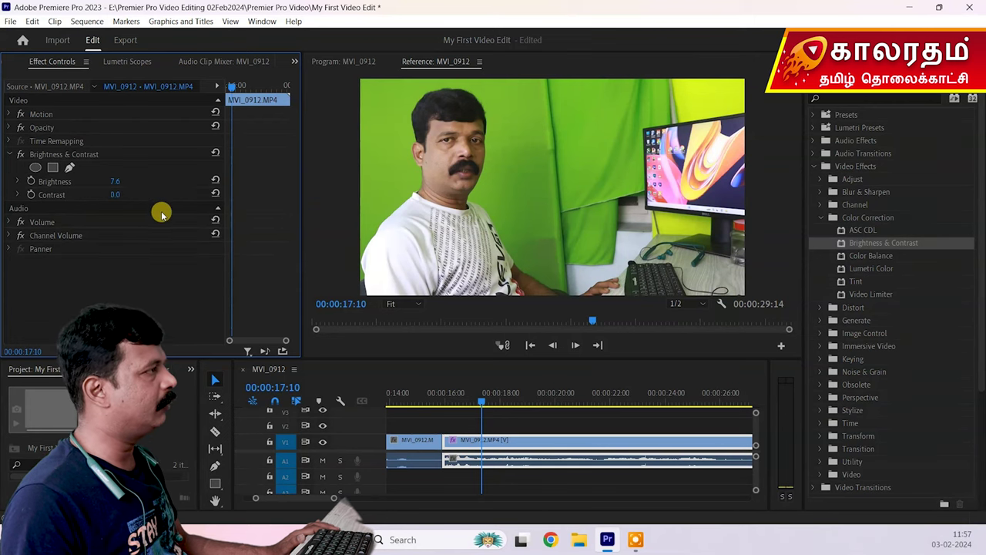
left_click(216, 181)
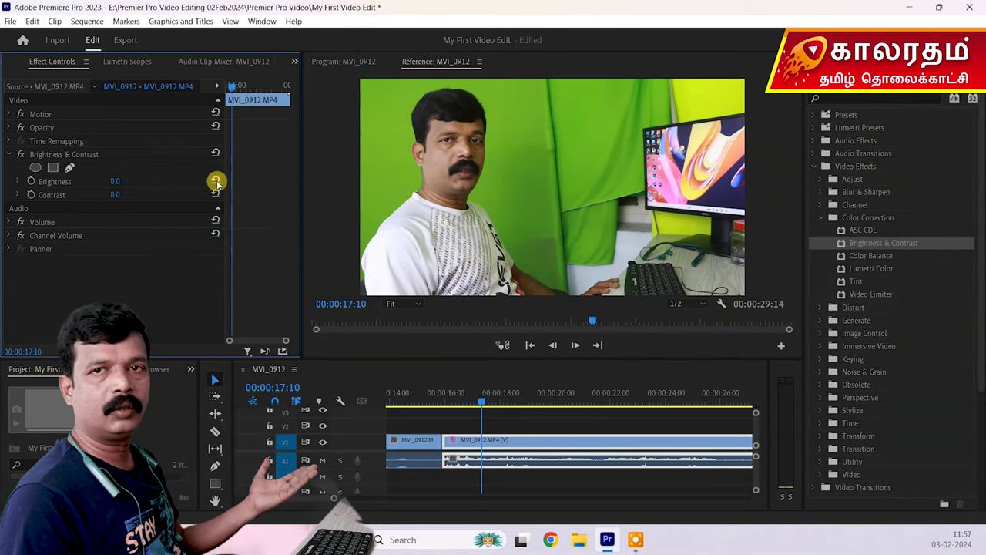
left_click(66, 155)
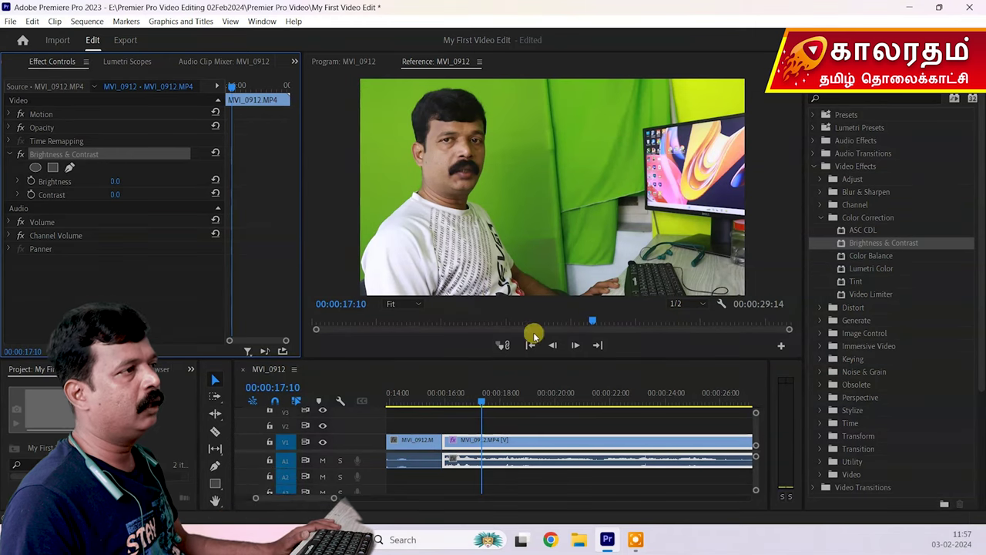
left_click(871, 269)
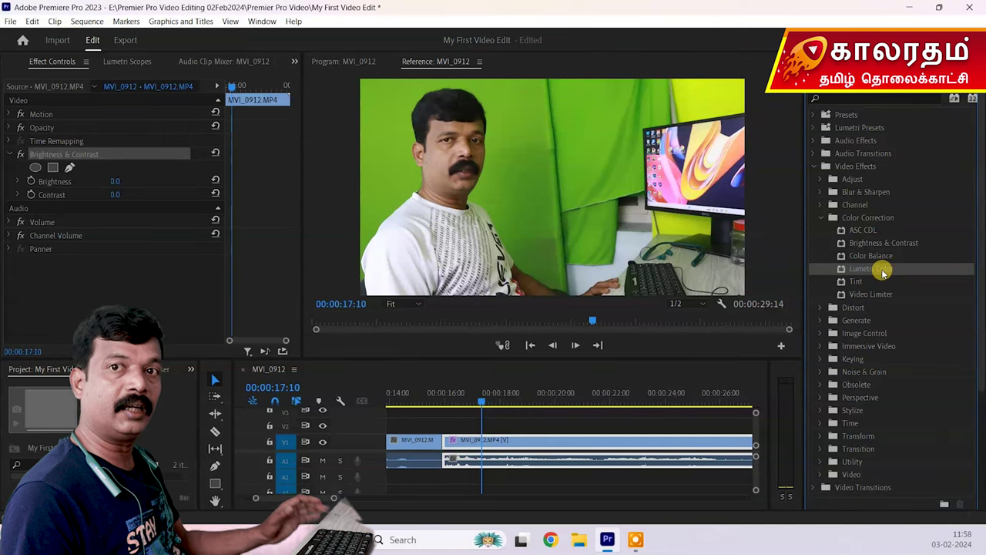
left_click(96, 156)
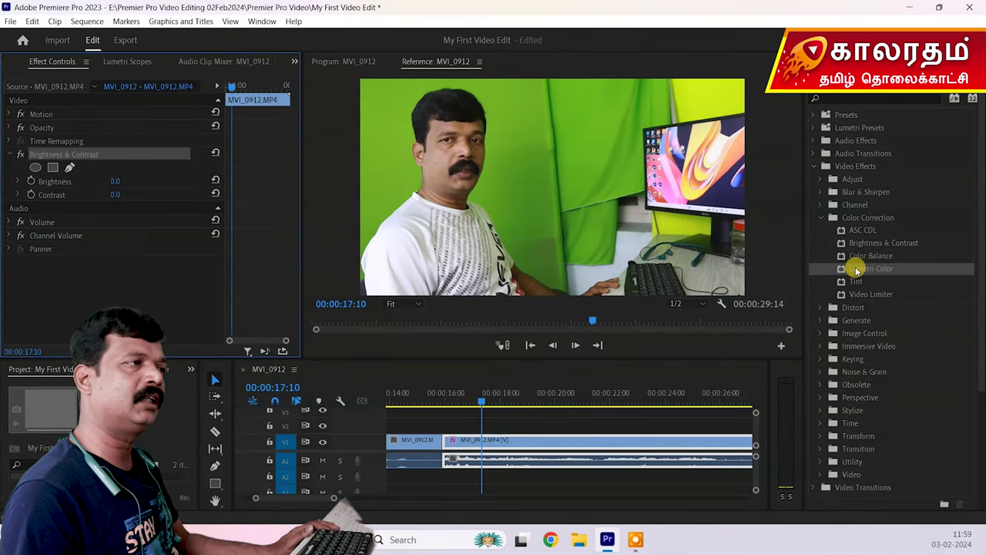
left_click_drag(872, 268, 49, 268)
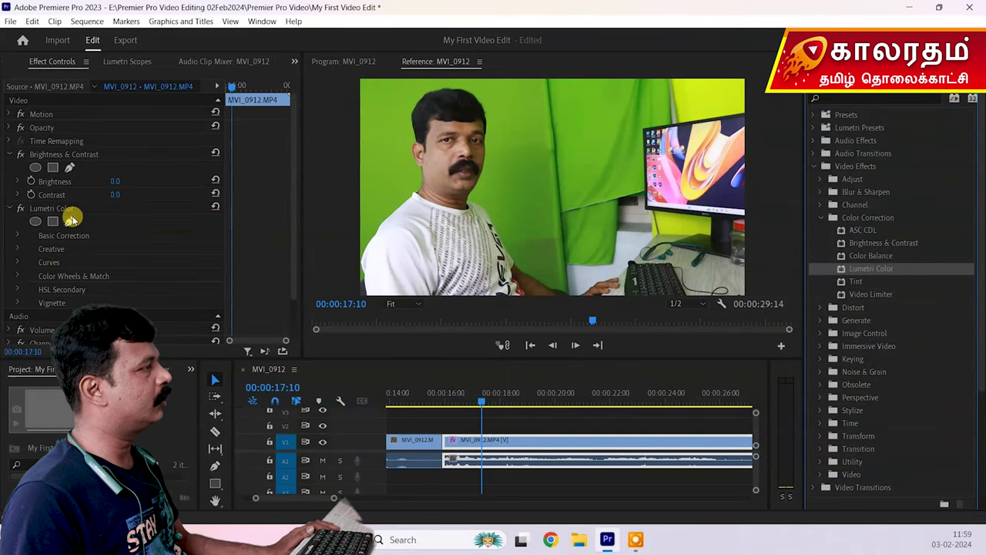
Clear the Brightness & Contrast effect from the MVI_0912 clip, then select Lumetri Color.
scroll(46, 185, "down", 1)
left_click(79, 144)
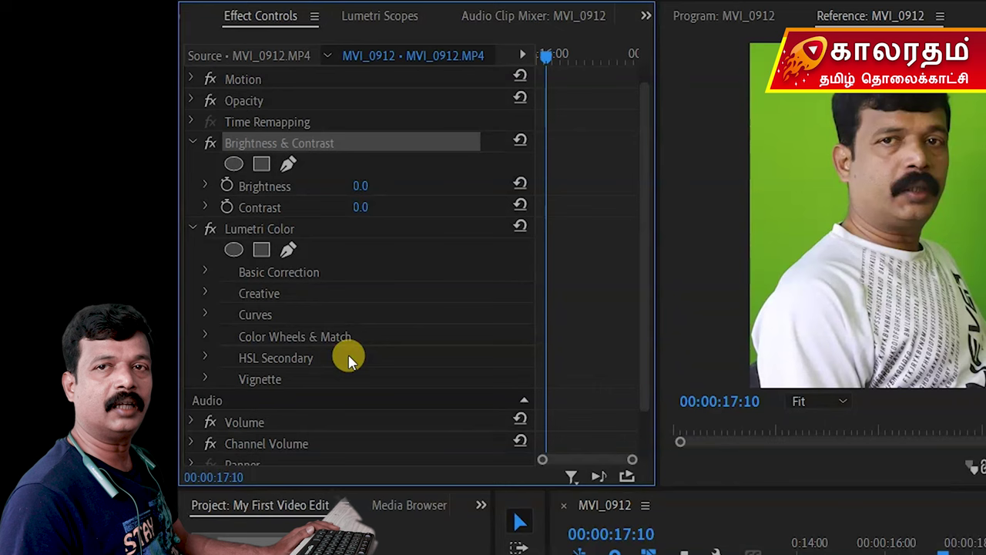
right_click(324, 149)
left_click(378, 300)
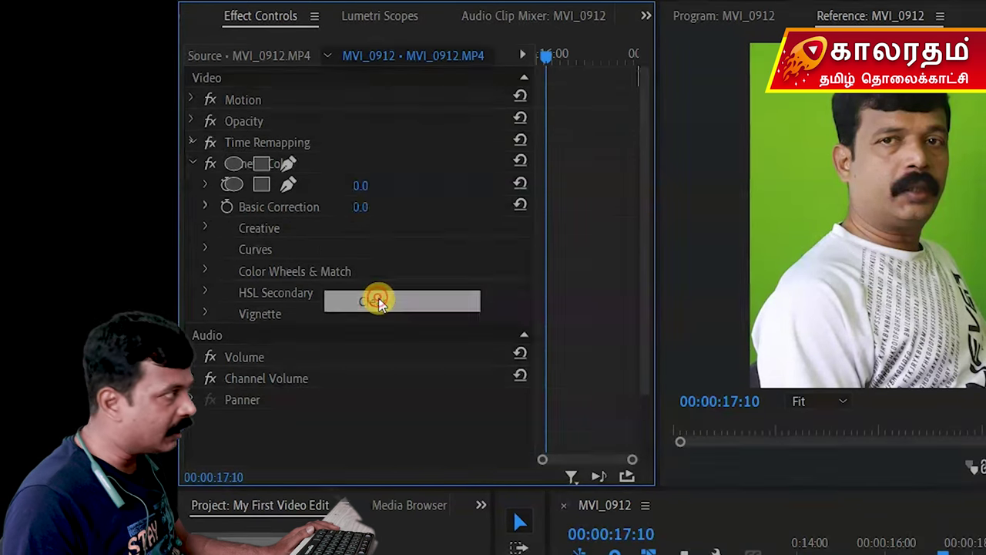
left_click(299, 163)
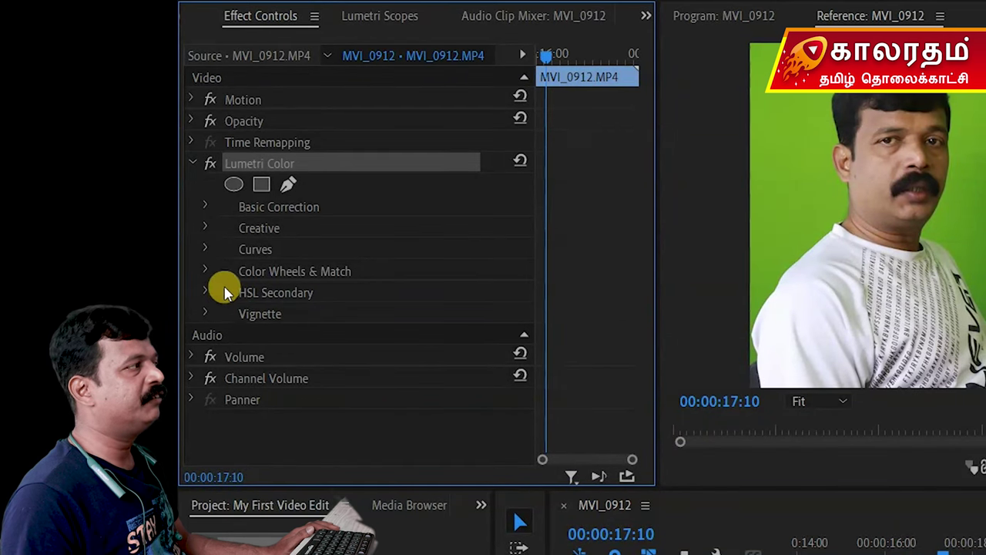
Expand Lumetri's Basic Correction and make the Effect Controls area taller and wider.
left_click(205, 207)
scroll(378, 264, "down", 1)
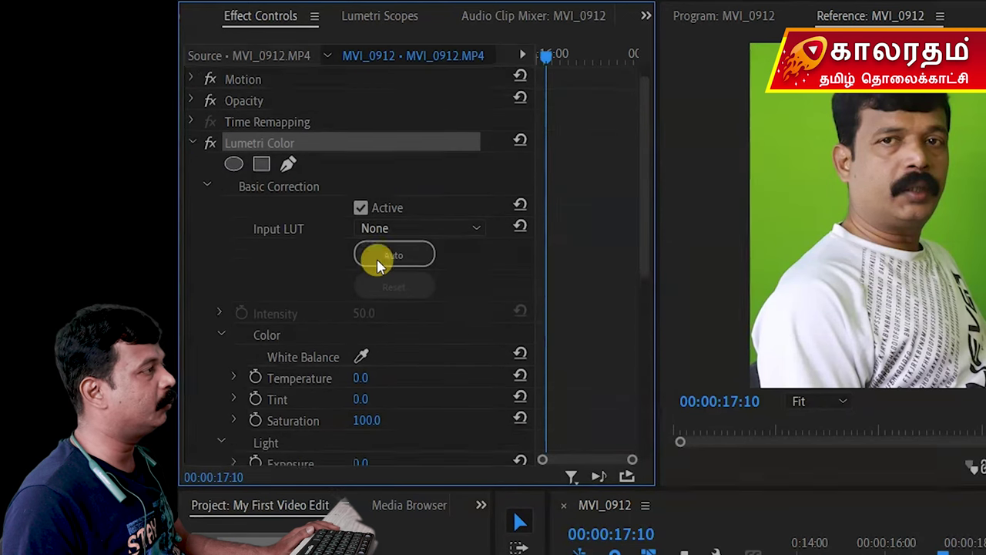
scroll(377, 264, "down", 1)
left_click_drag(491, 487, 490, 552)
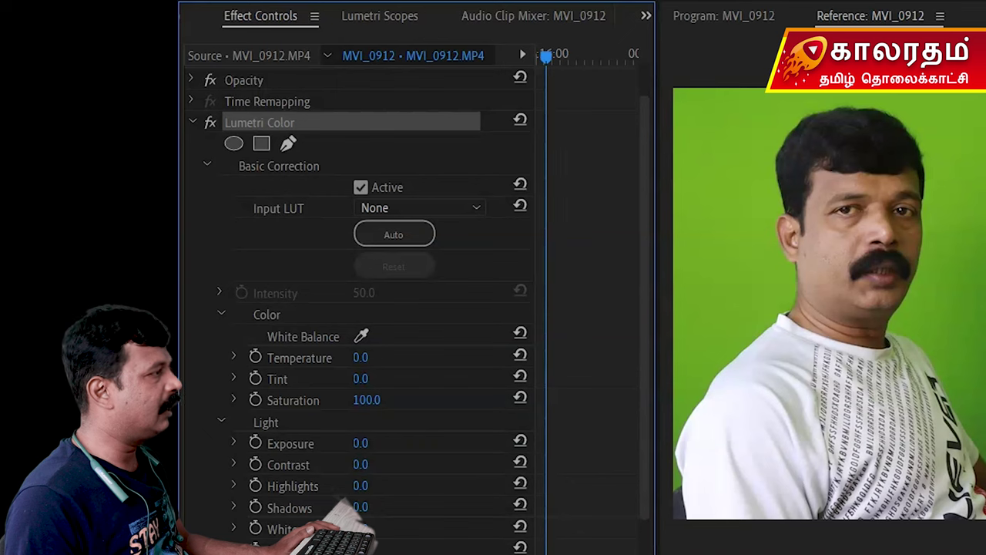
left_click_drag(651, 313, 851, 291)
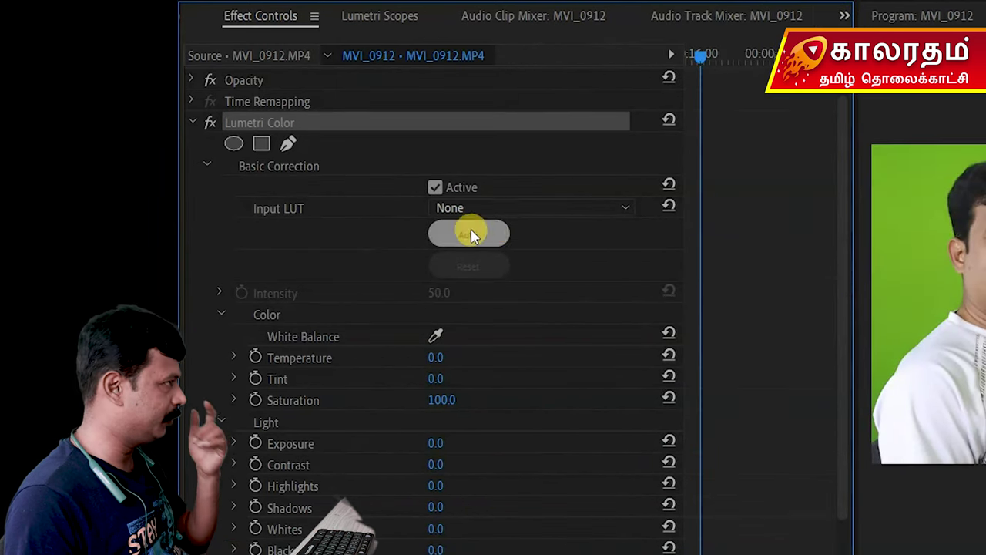
Review the default Basic Correction values, collapsing and re-expanding the section.
scroll(469, 228, "down", 5)
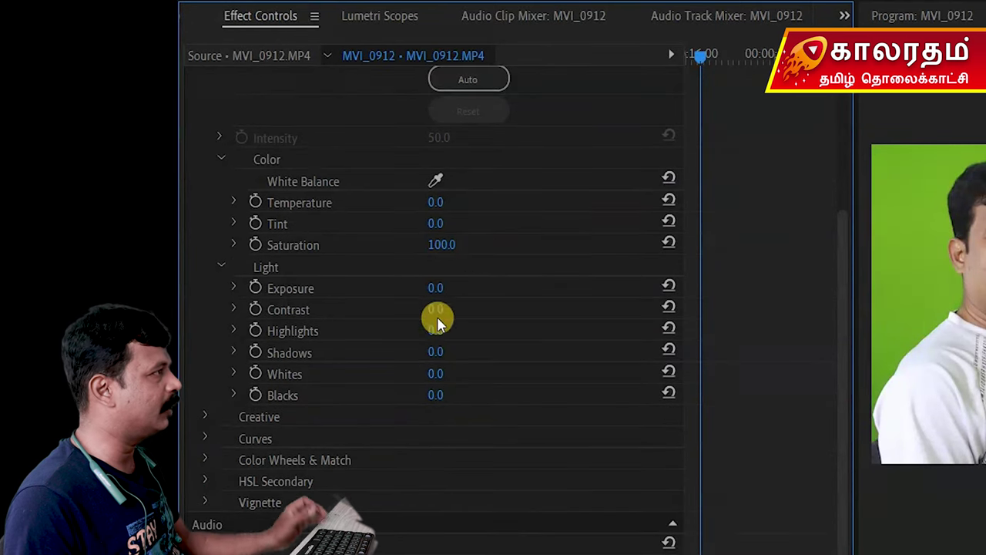
scroll(467, 265, "up", 3)
scroll(471, 268, "down", 2)
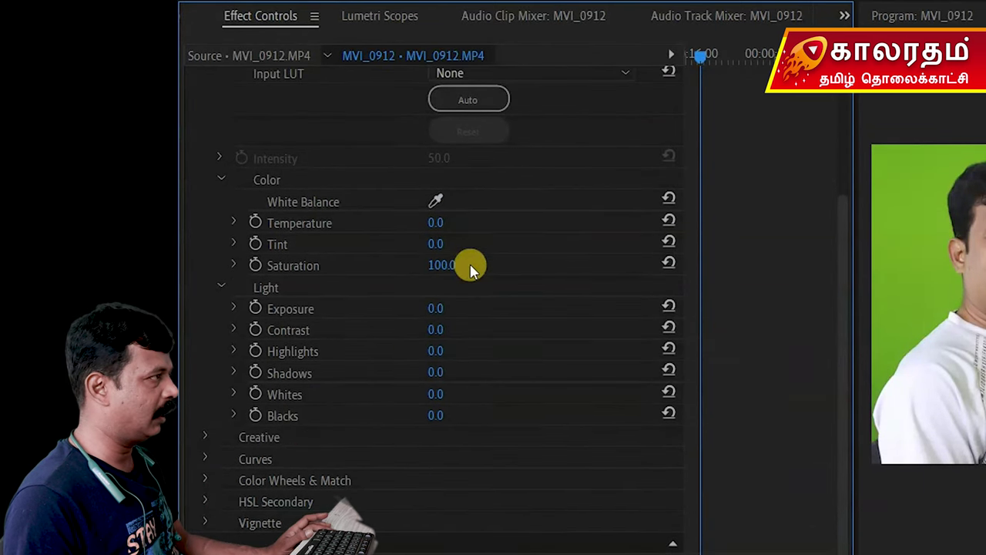
scroll(470, 266, "up", 5)
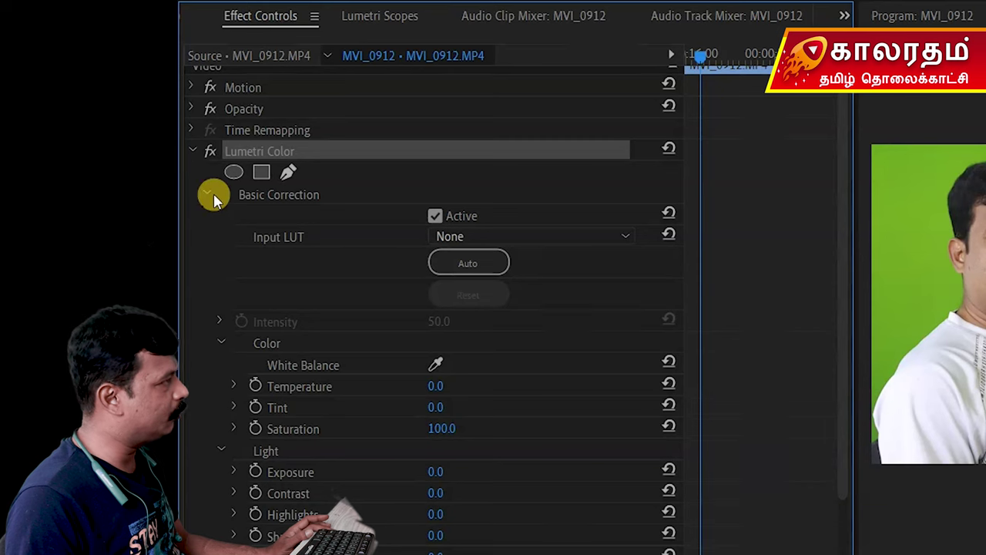
left_click(213, 197)
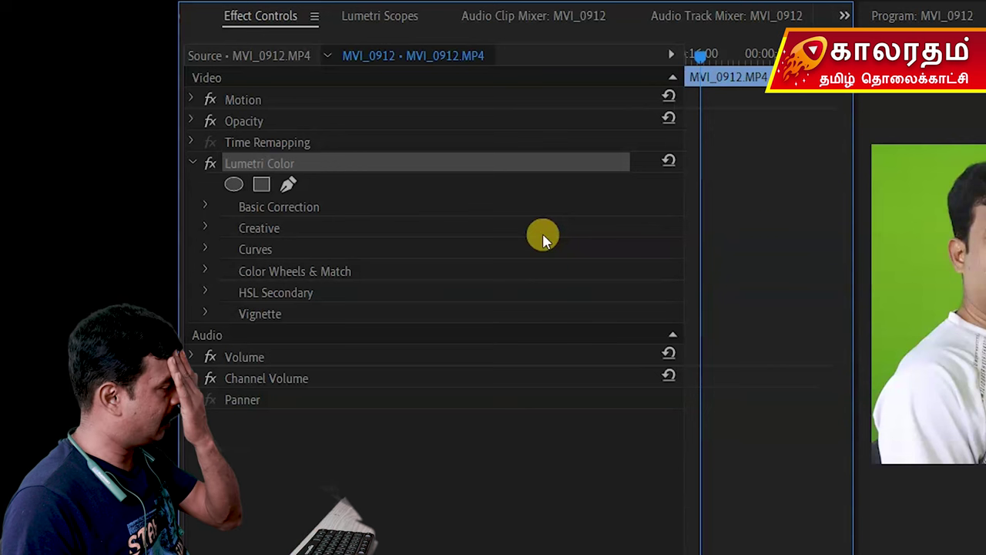
left_click(205, 207)
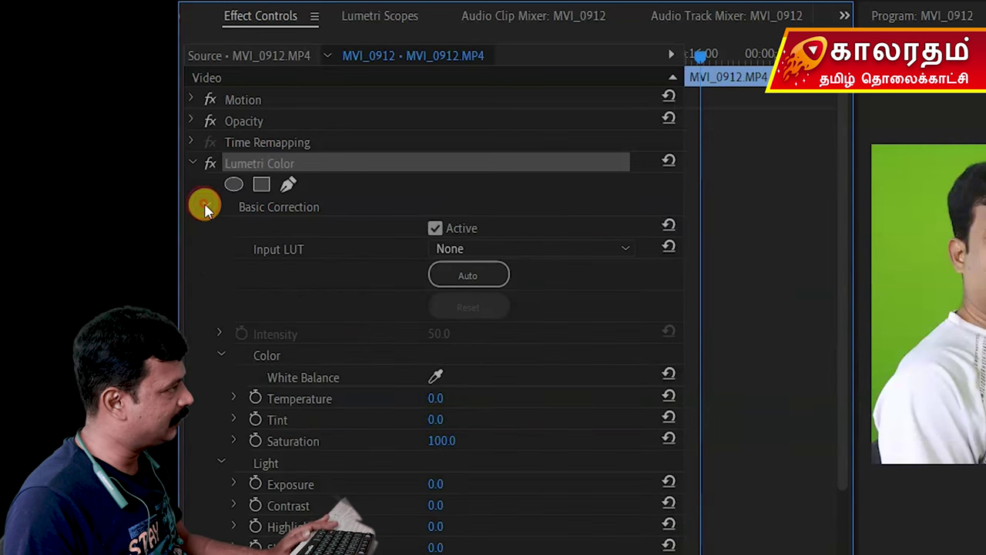
scroll(454, 415, "down", 1)
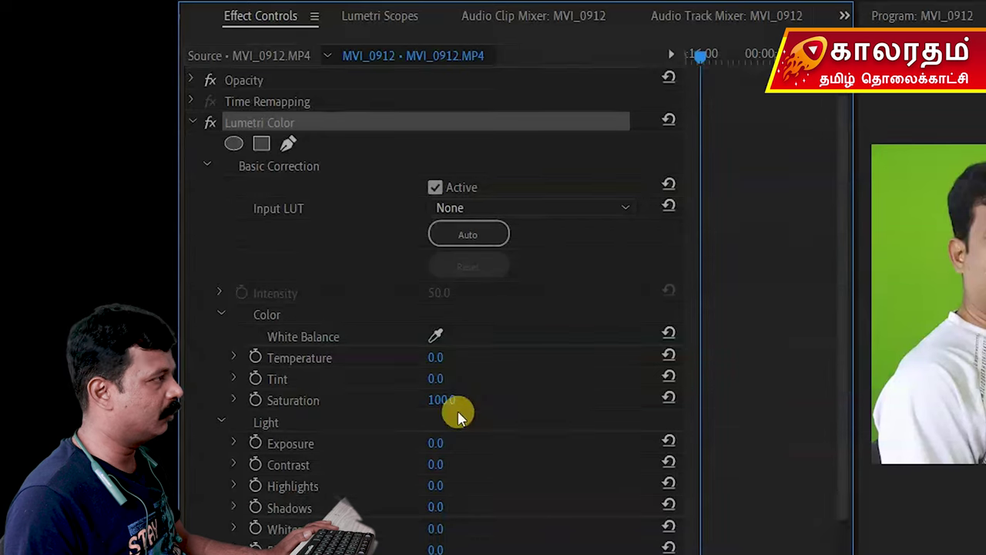
left_click(591, 214)
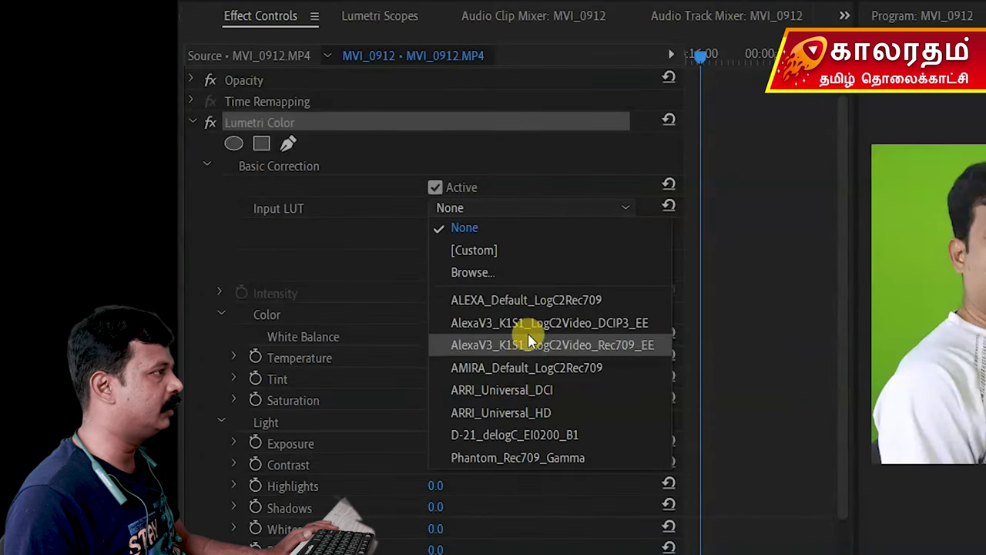
left_click(566, 304)
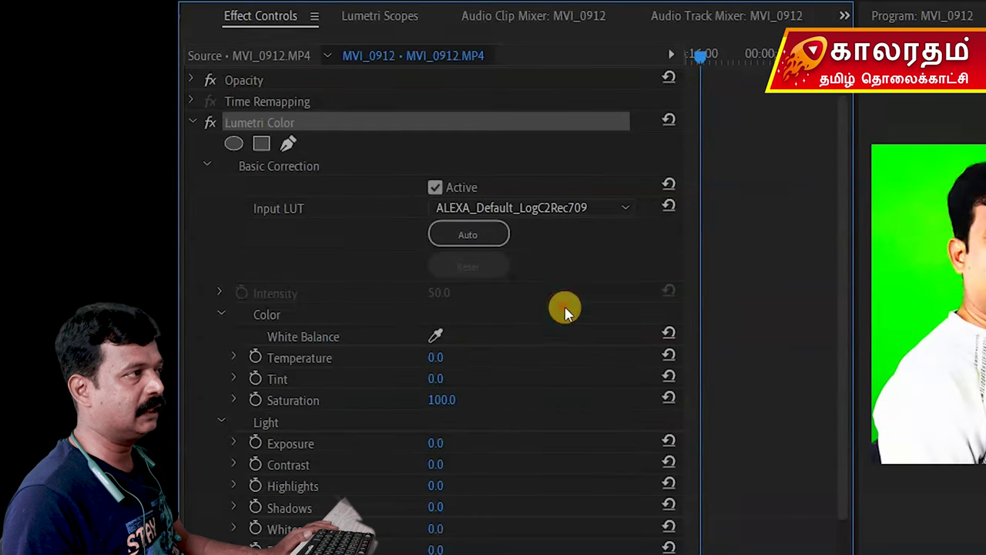
left_click(575, 210)
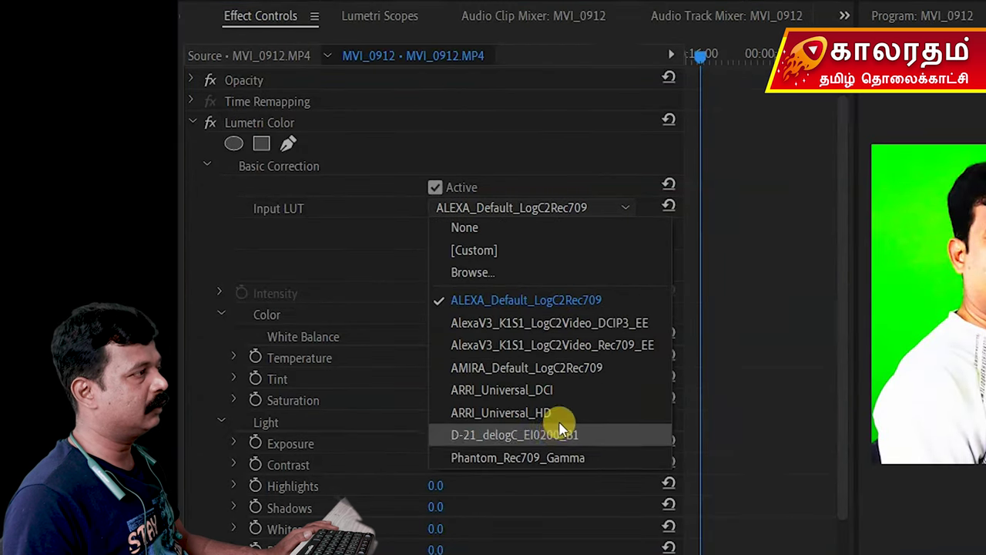
left_click(568, 390)
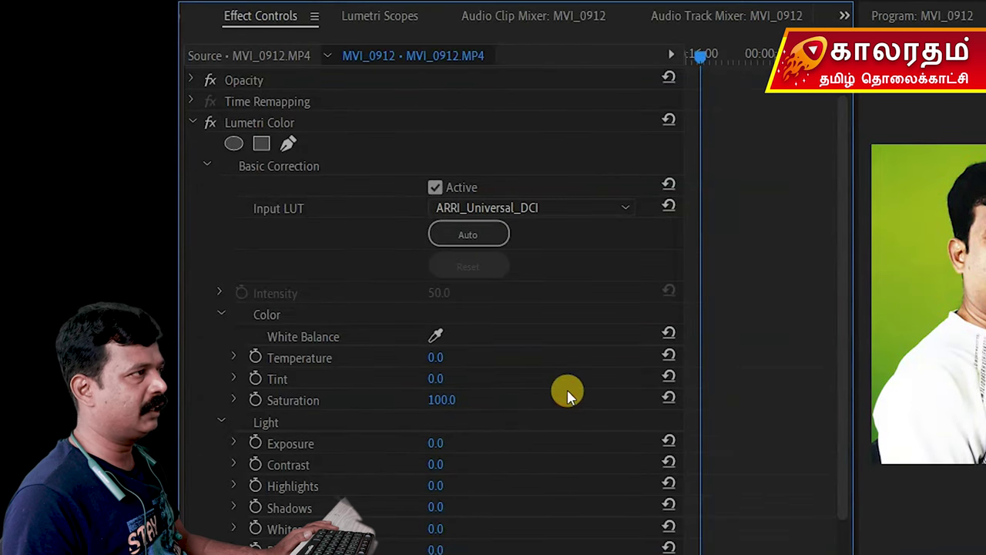
left_click(585, 205)
left_click(556, 436)
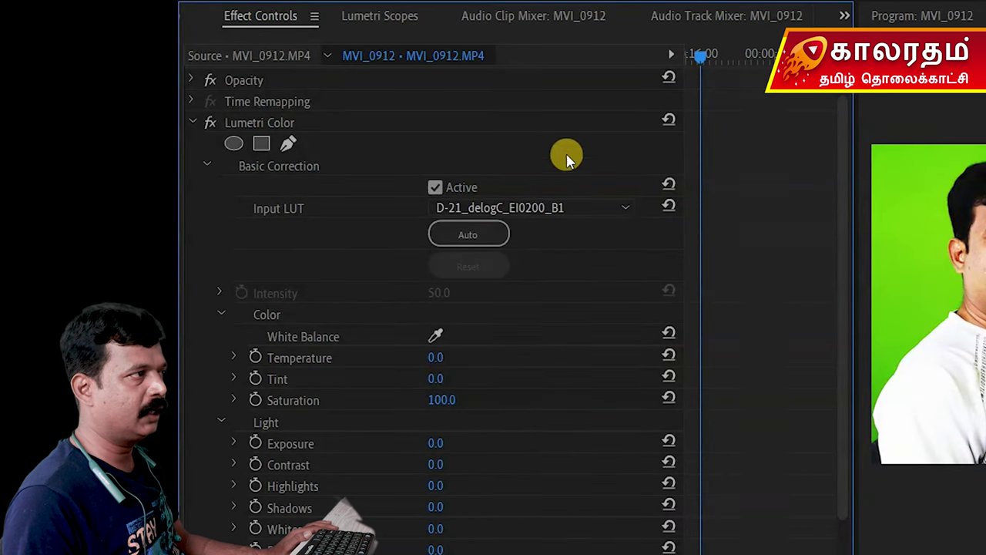
left_click(577, 205)
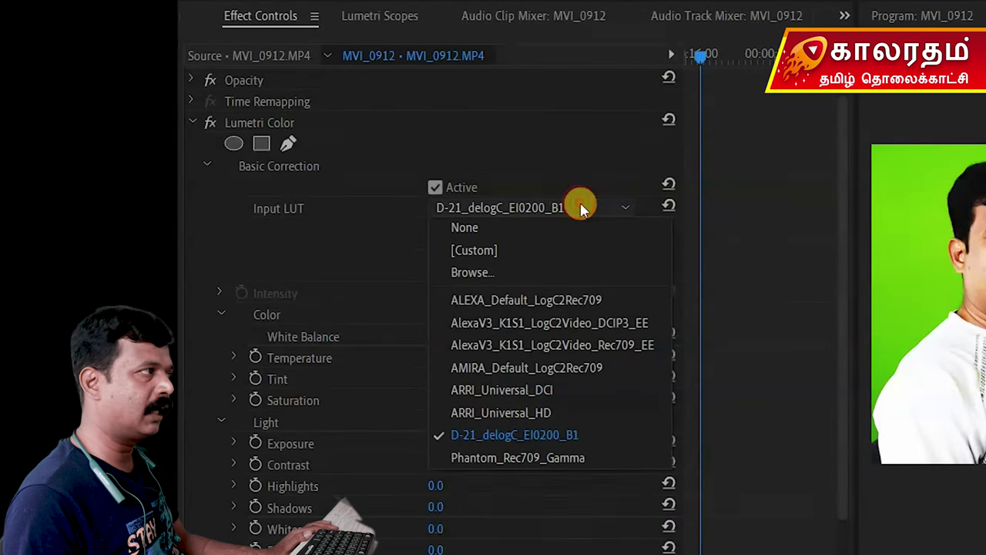
left_click(494, 228)
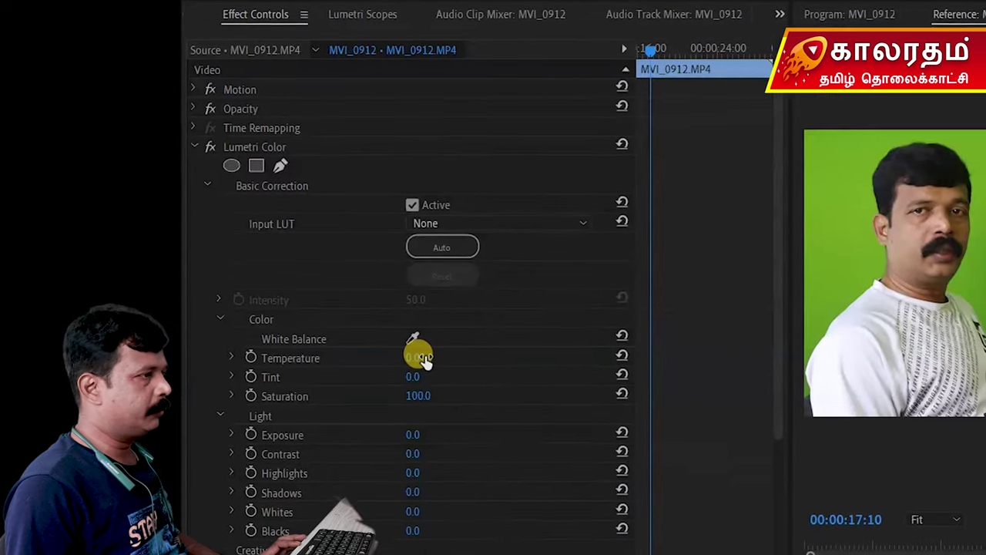
Try warmer Temperature (161, then 83) and Tint 49, then reset both to 0.0.
left_click_drag(426, 364, 485, 363)
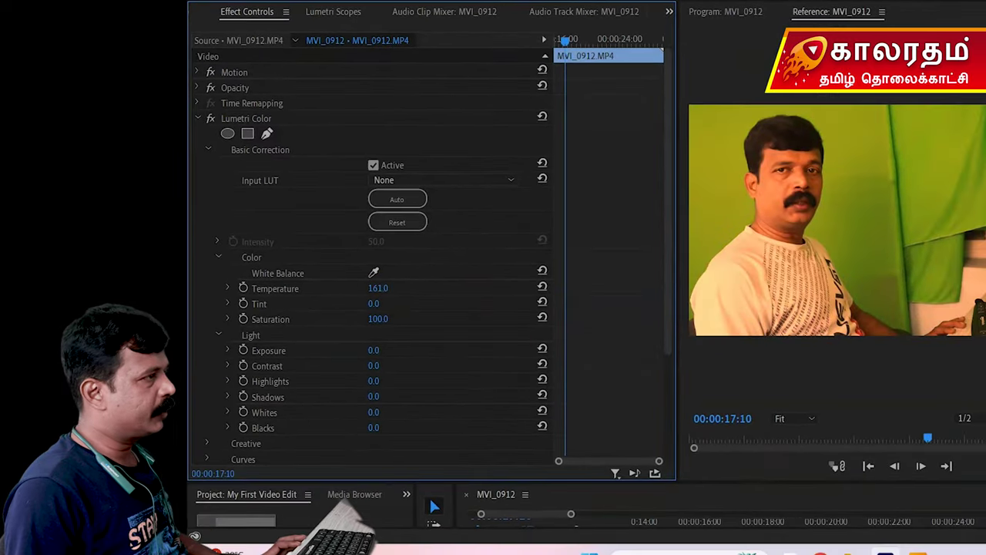
left_click_drag(377, 288, 400, 302)
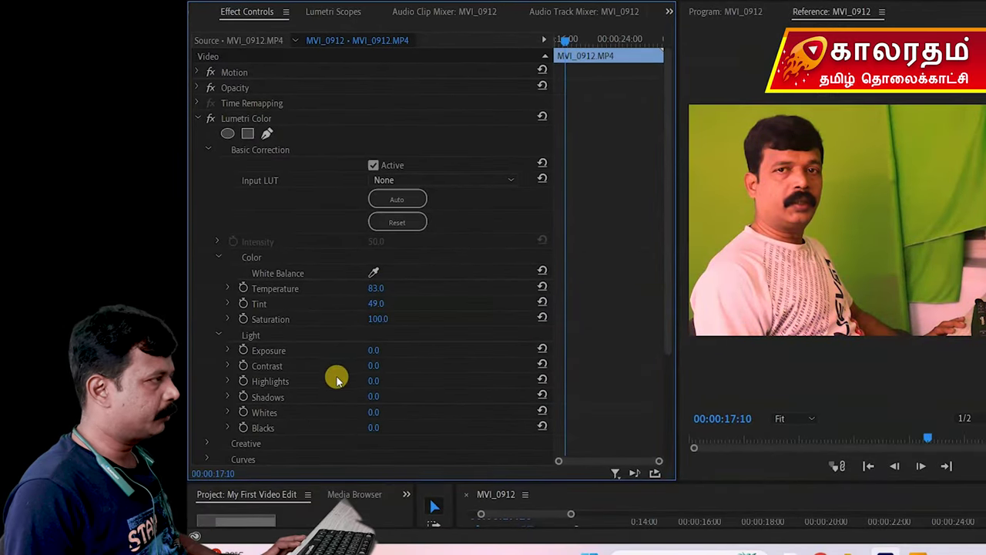
left_click(542, 271)
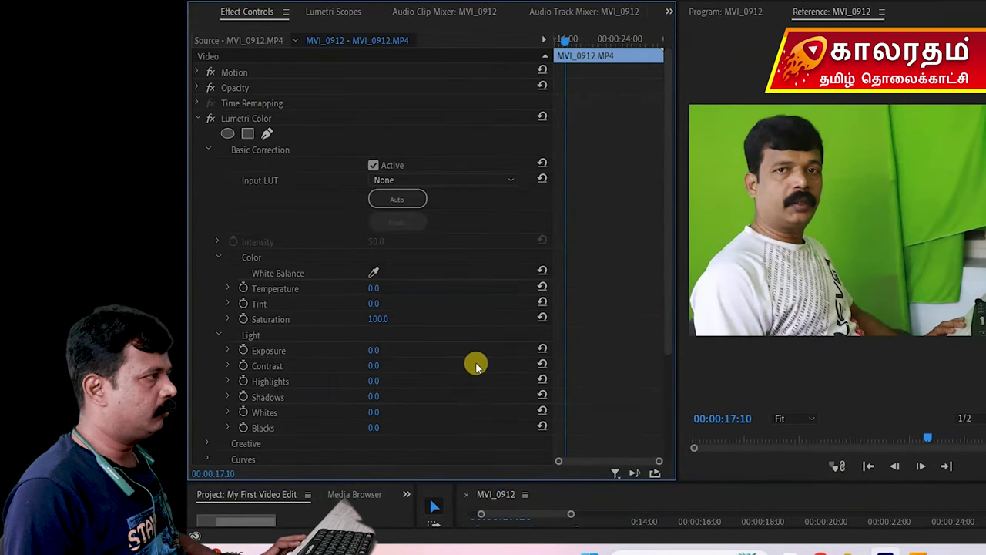
Try Exposure 0.3 and Blacks -66, then reset Blacks and Exposure to 0.
left_click(384, 349)
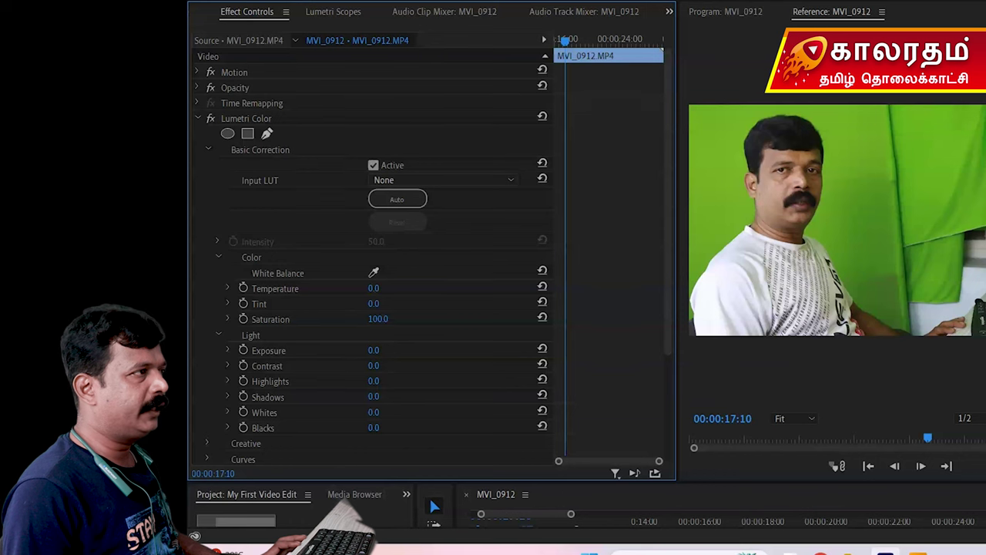
mouse_move(384, 350)
left_mouse_down()
mouse_move(331, 349)
mouse_move(385, 350)
left_mouse_up()
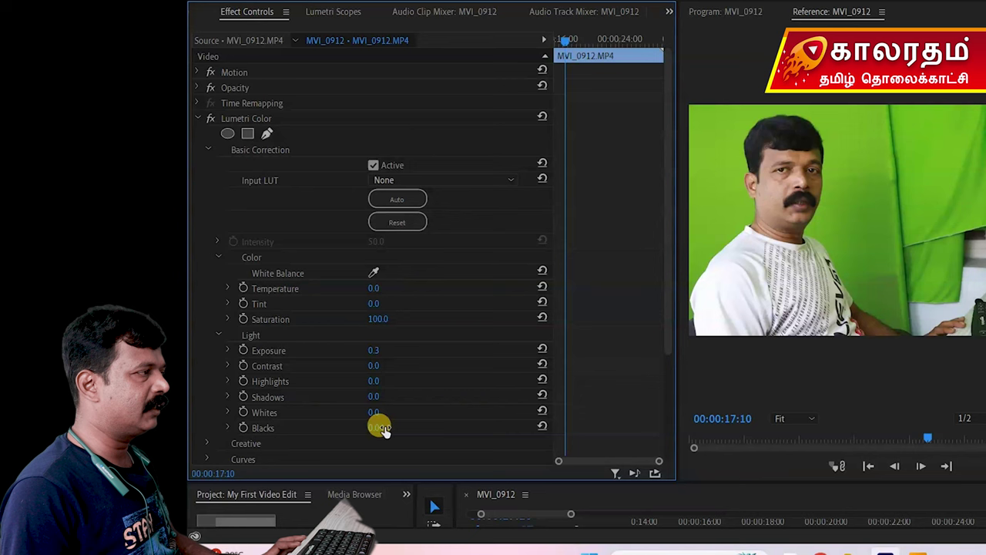
left_click_drag(378, 427, 408, 427)
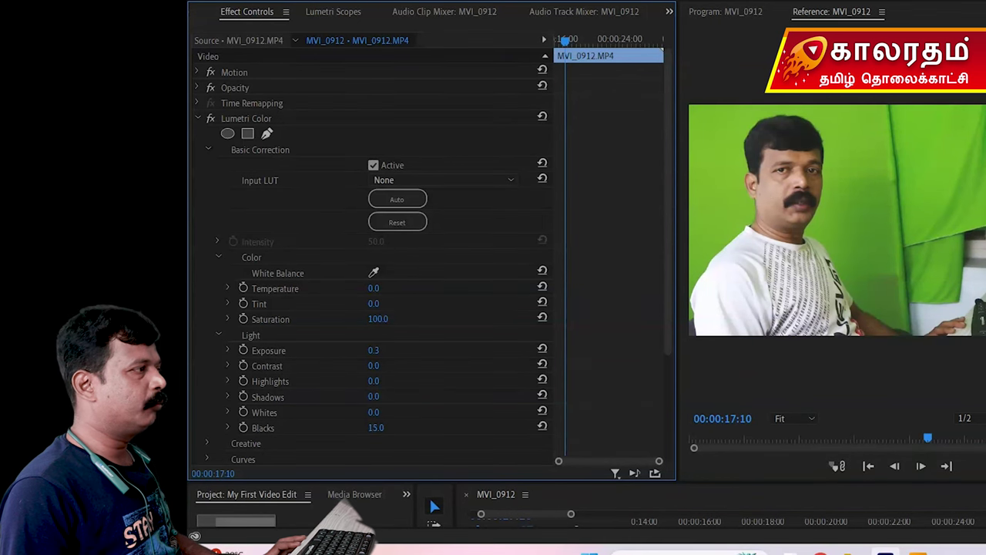
left_click_drag(437, 427, 404, 427)
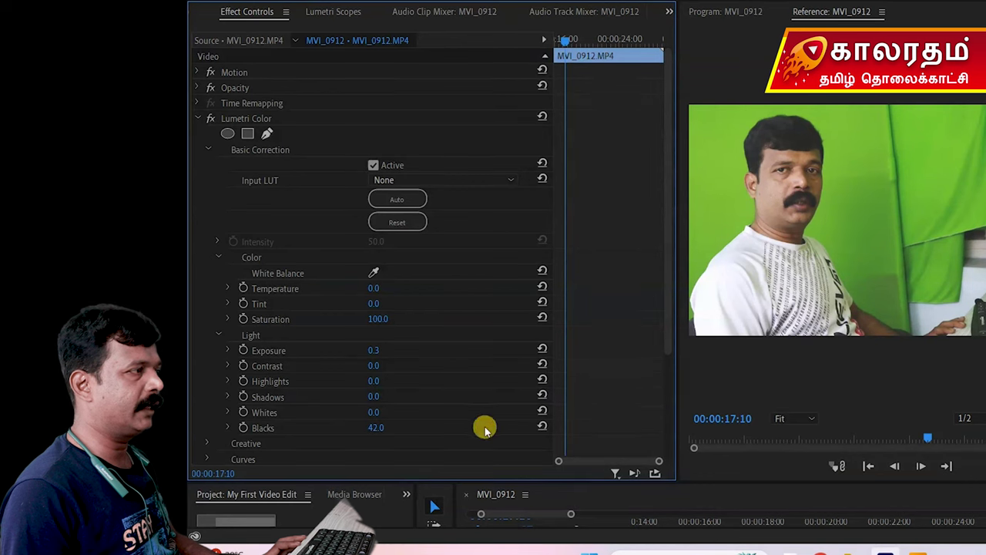
left_click(542, 425)
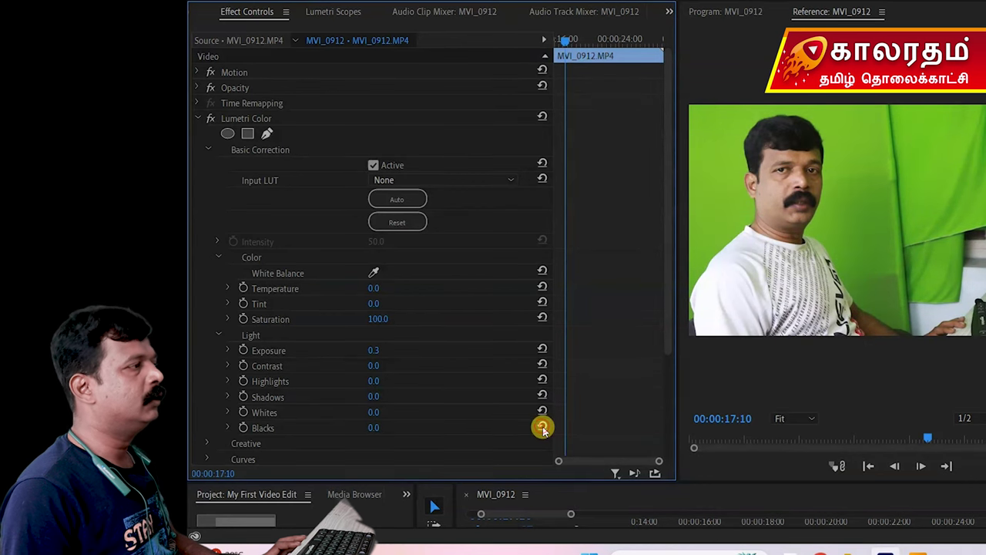
left_click(542, 349)
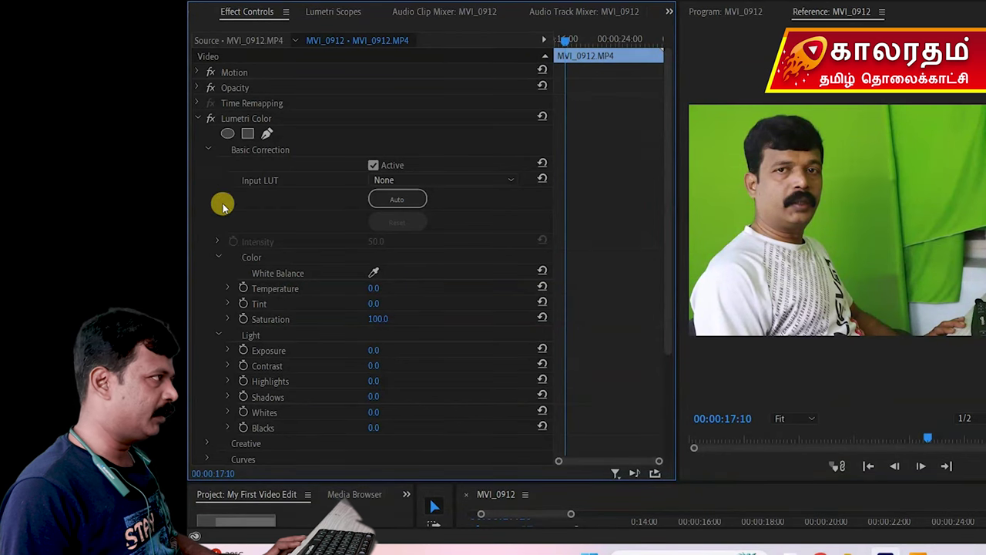
Collapse Basic Correction and briefly expand then collapse the Creative settings.
left_click(206, 151)
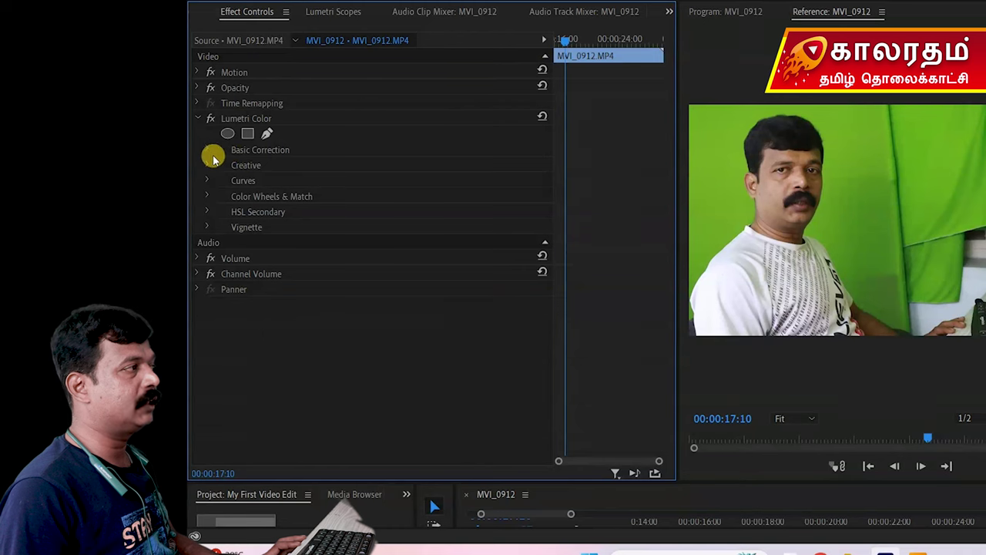
left_click(206, 166)
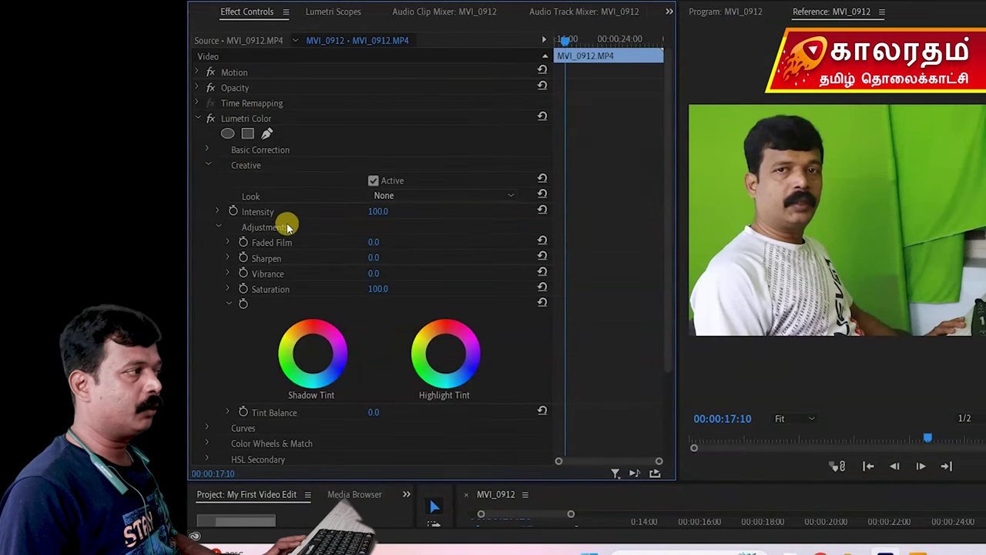
left_click(207, 165)
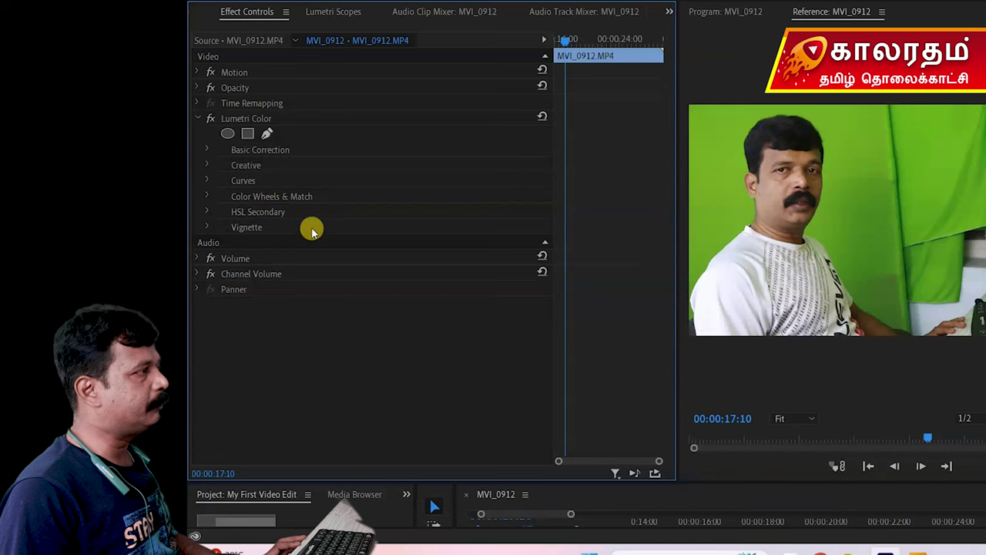
Expand and collapse HSL Secondary, collapse Lumetri Color, and fold the Color Correction folder.
left_click(206, 211)
left_click(206, 211)
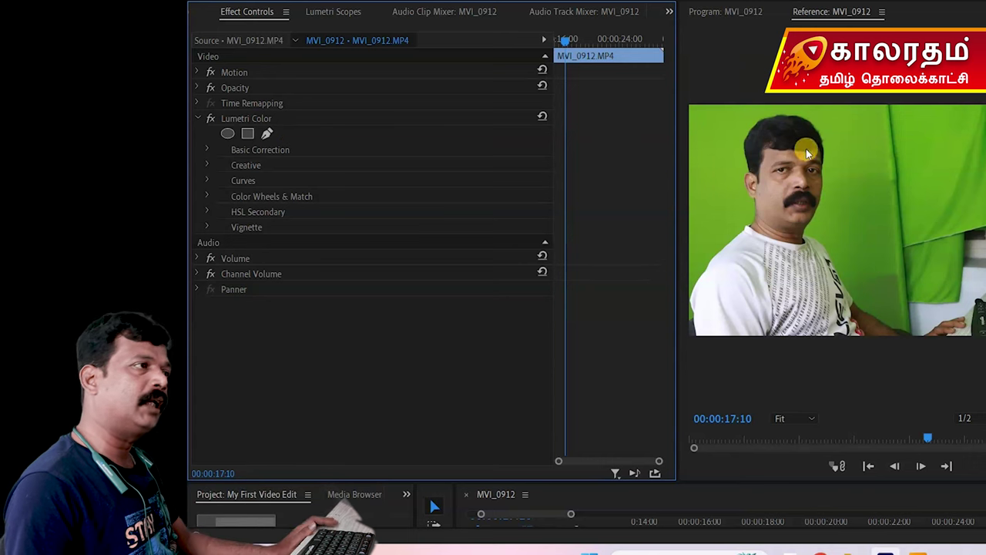
left_click(198, 118)
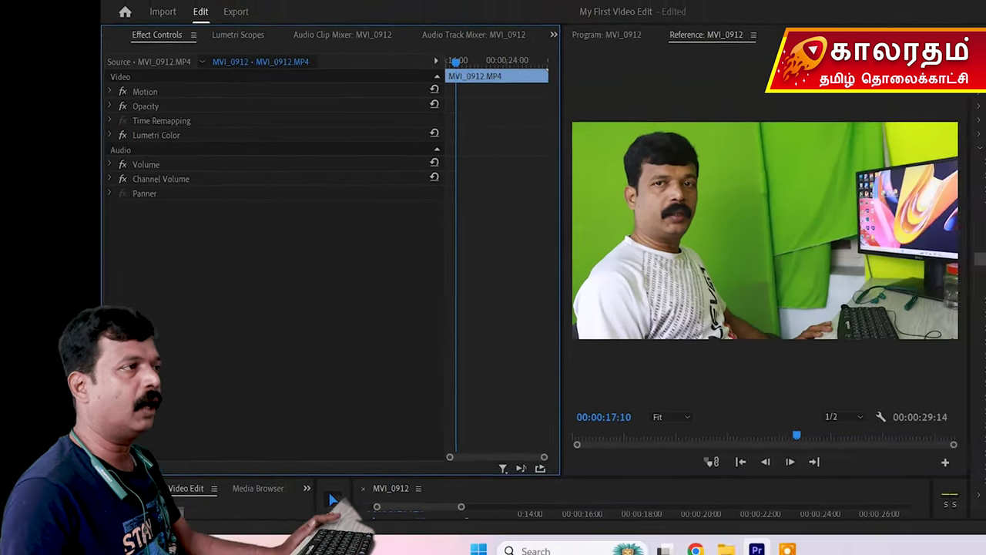
left_click(934, 208)
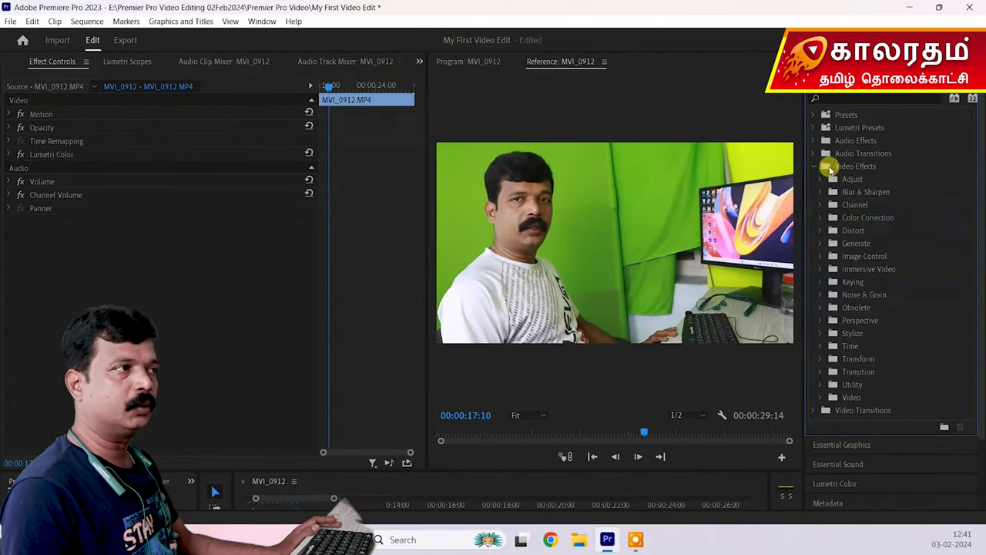
Give the timeline more height, clear Lumetri Color from the clip, and fold Video Effects.
left_click_drag(632, 471, 617, 291)
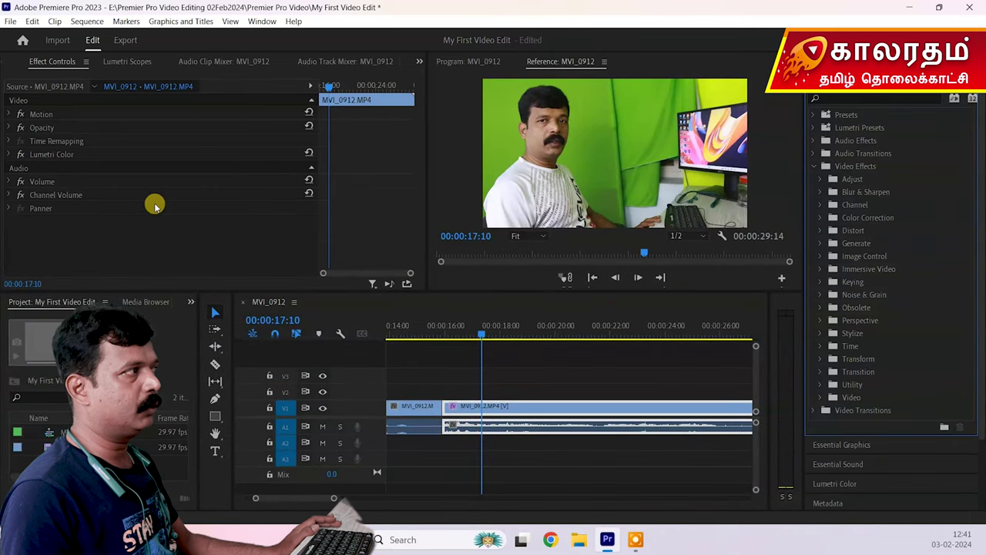
left_click(76, 154)
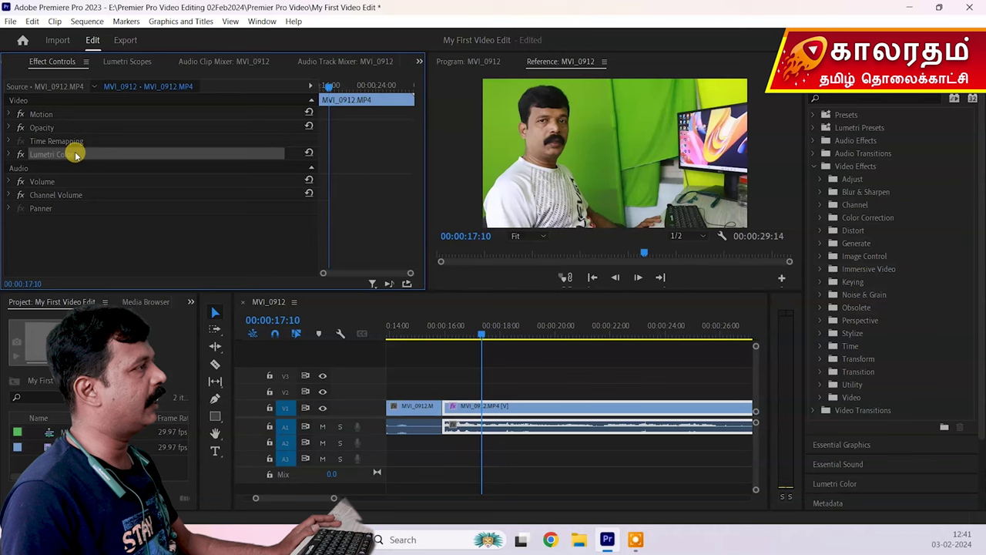
right_click(75, 155)
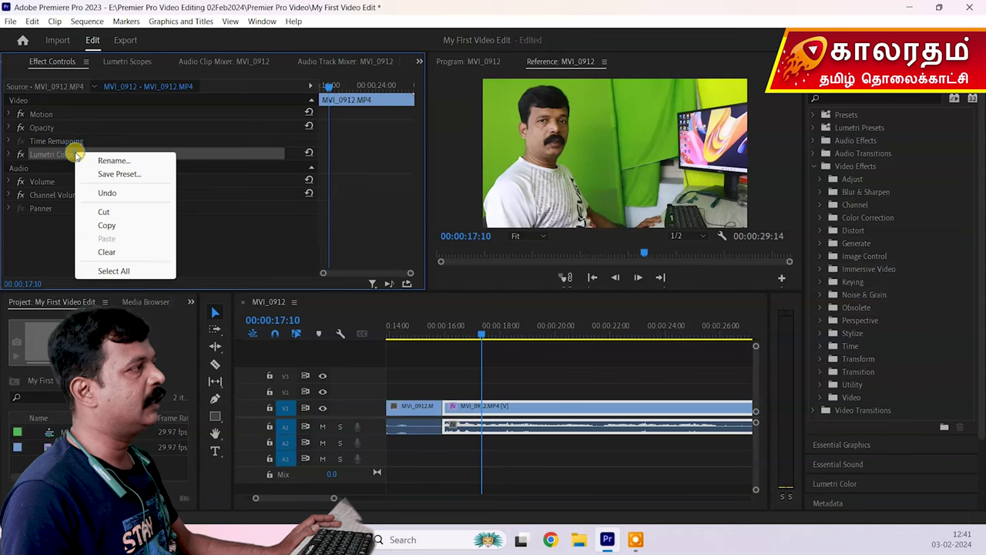
left_click(109, 252)
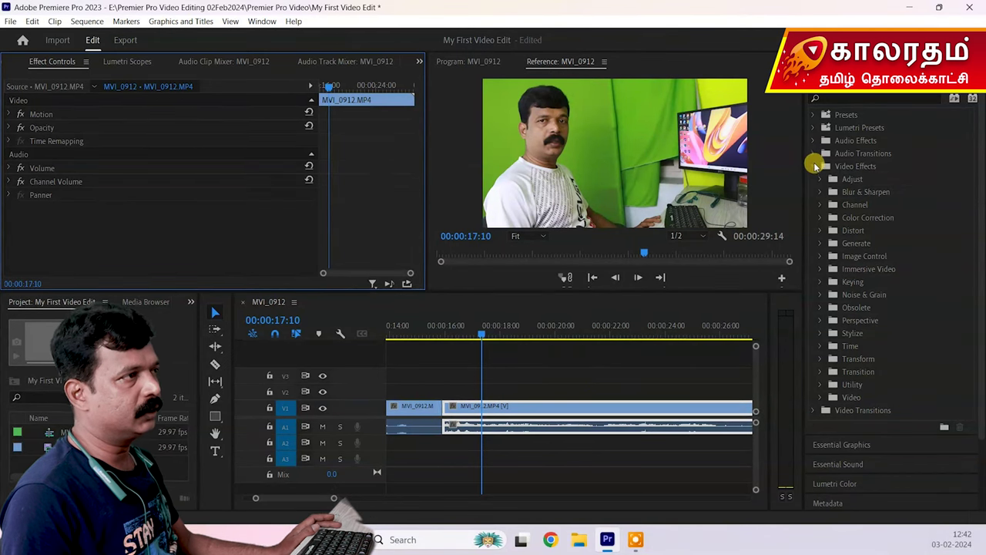
left_click(815, 169)
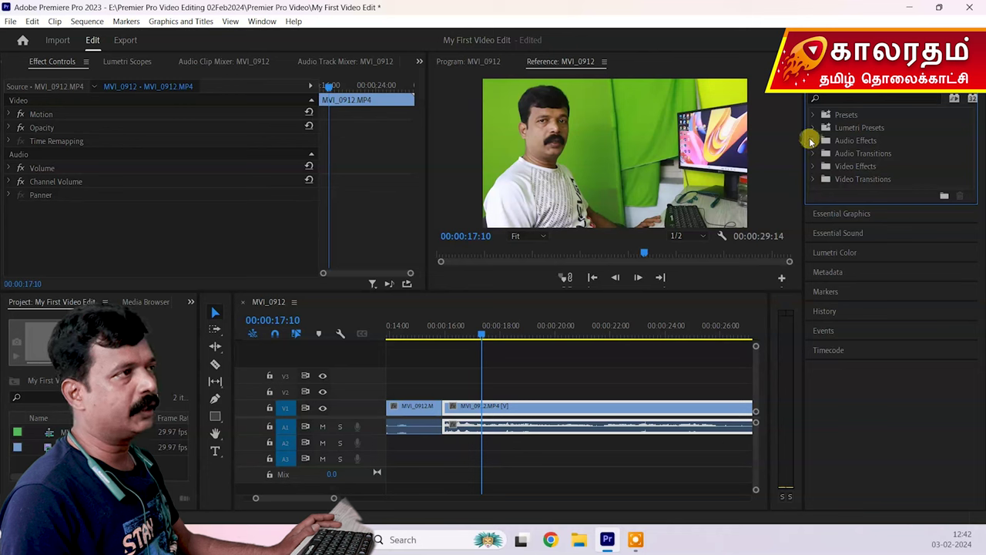
Apply Audio Effects > Amplitude and Compression > Amplify to the A1 audio clip.
left_click(810, 140)
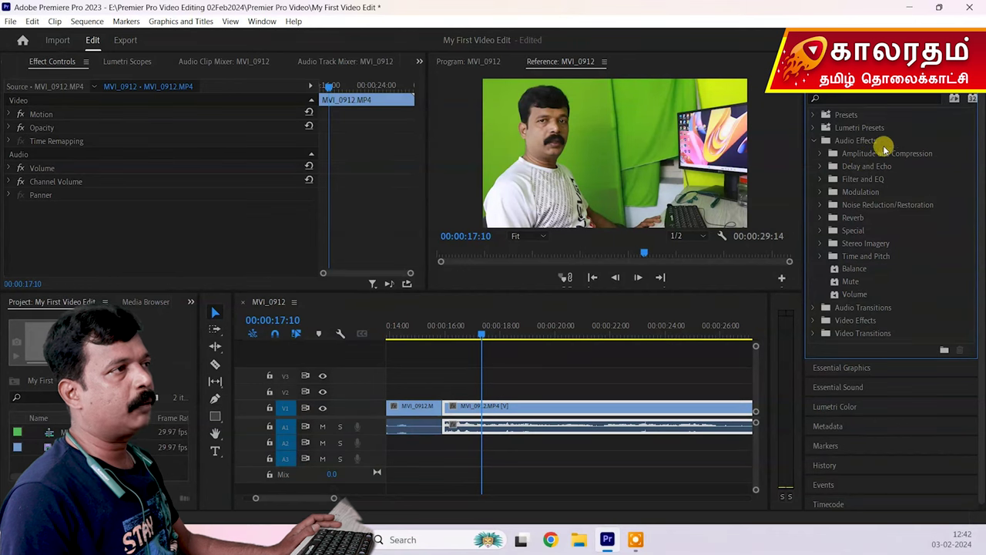
left_click(821, 154)
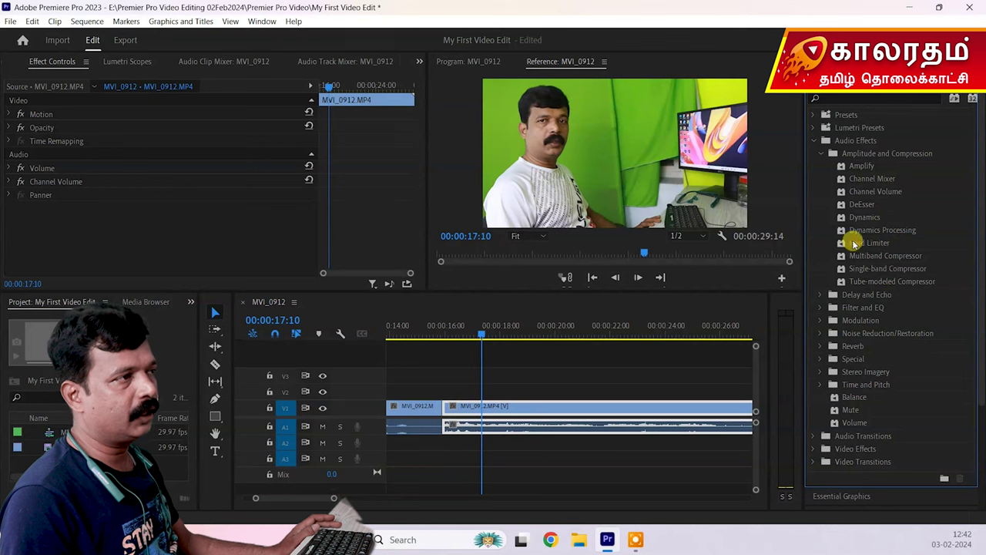
left_click(881, 167)
left_click_drag(882, 168, 512, 430)
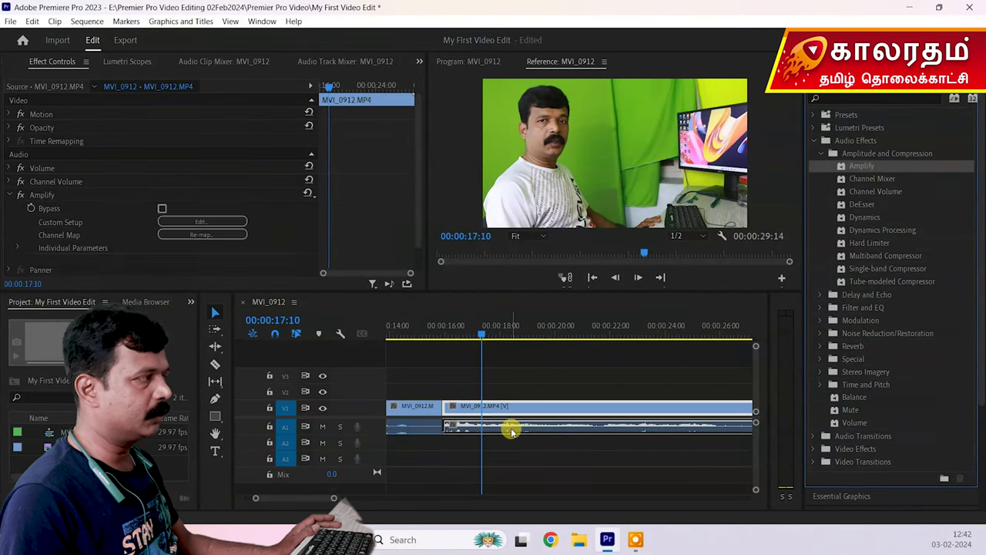
Set Amplify to the +3dB Boost preset and close its settings window.
scroll(46, 199, "down", 1)
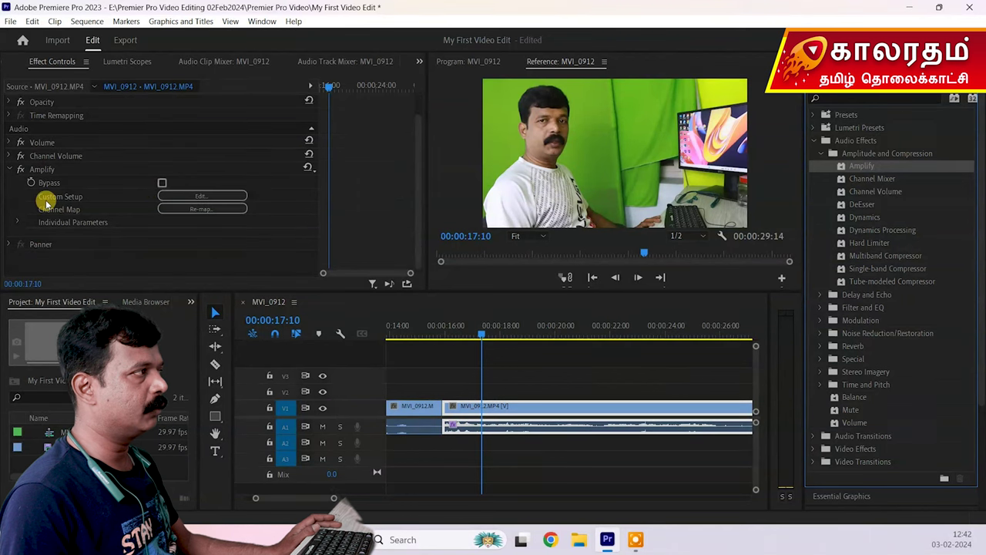
scroll(11, 168, "up", 1)
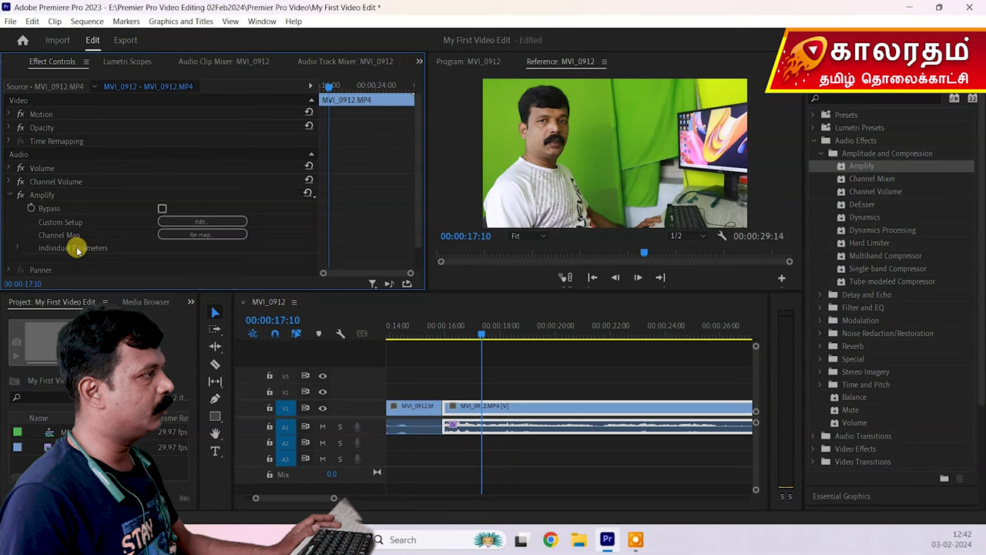
left_click(211, 222)
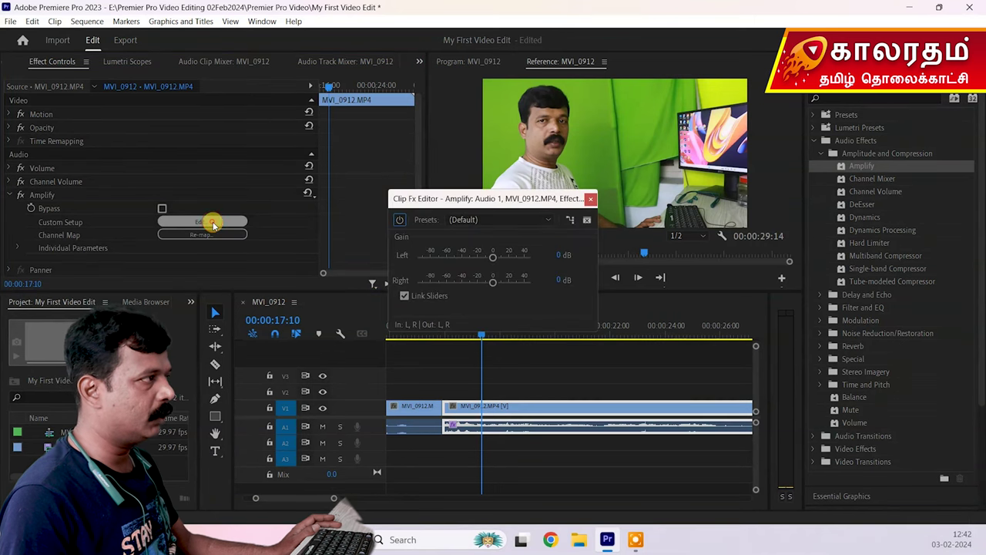
left_click(503, 221)
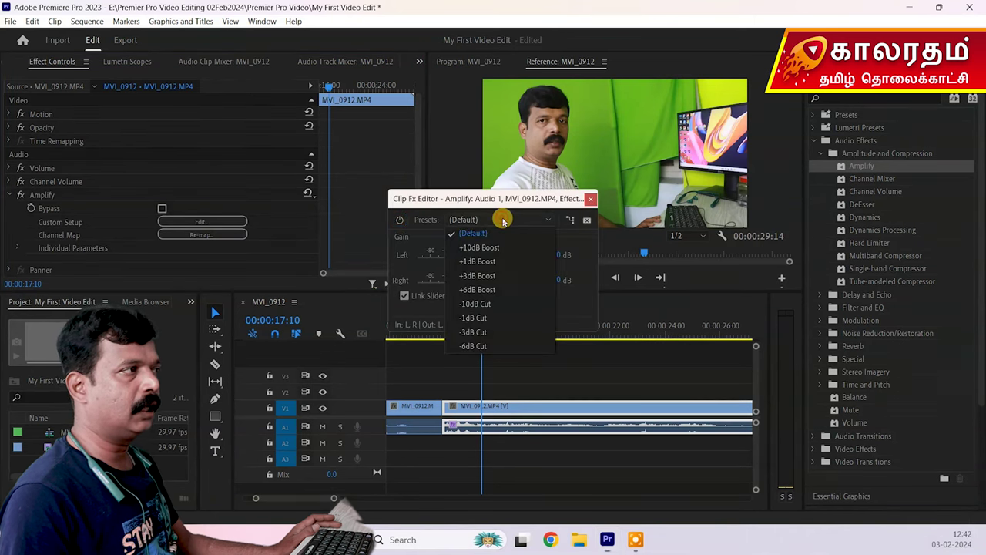
left_click(488, 275)
left_click(590, 198)
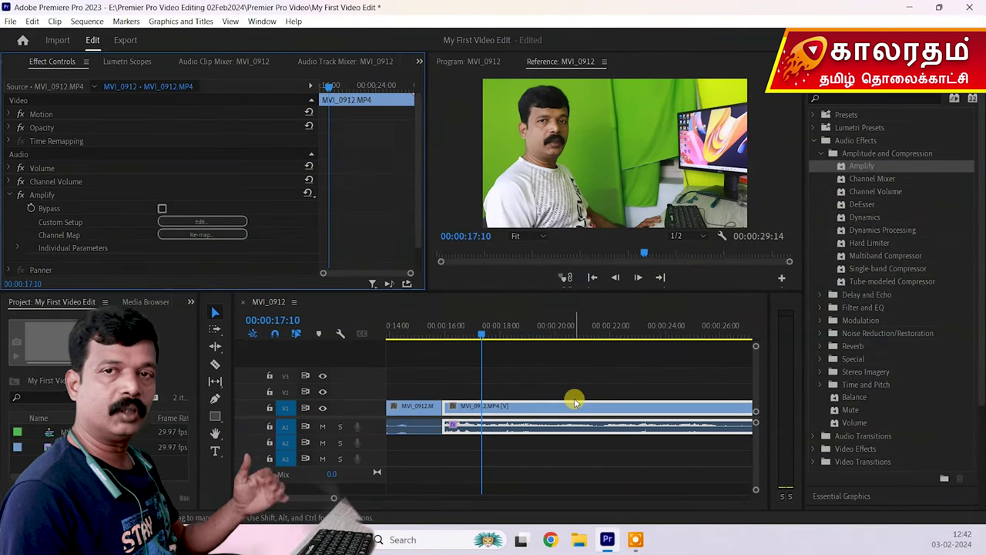
Clear Amplify from the clip and expand the Filter and EQ effects folder.
left_click(59, 194)
right_click(44, 195)
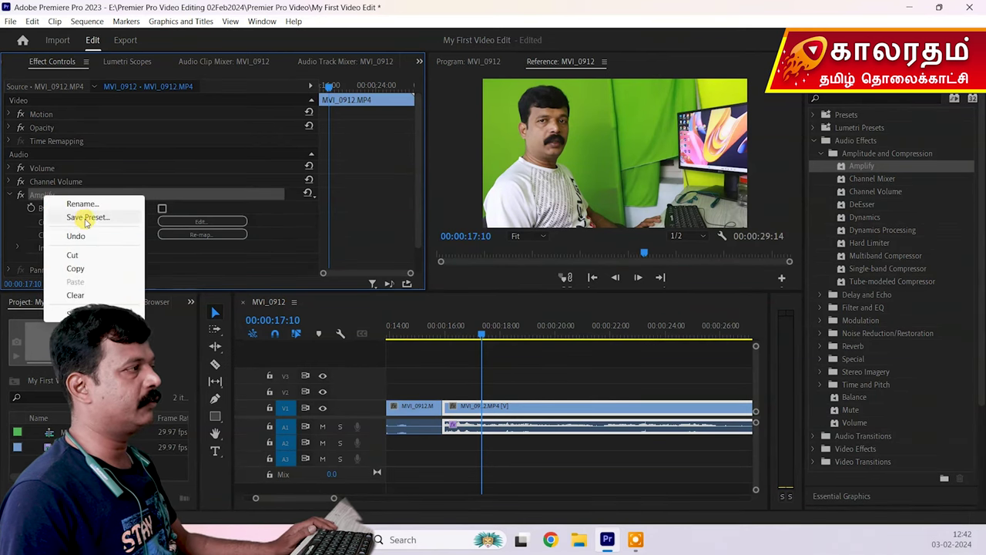
left_click(89, 295)
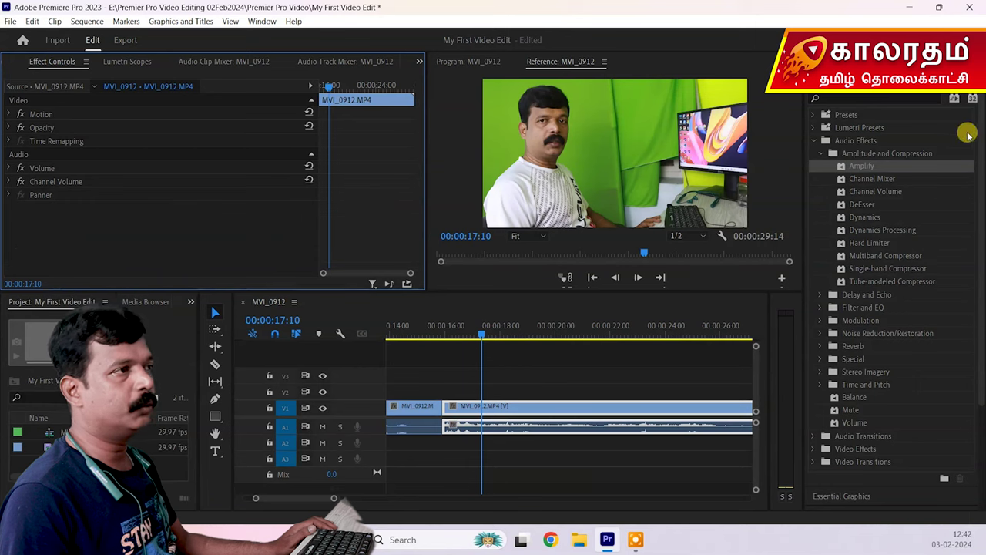
left_click(820, 154)
left_click(819, 178)
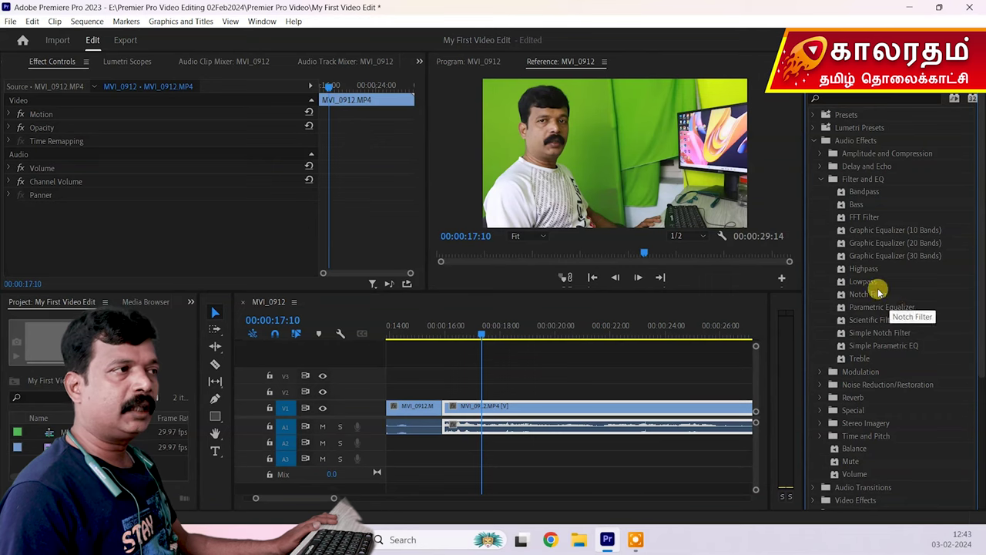
Add Graphic Equalizer (10 Bands) to the A1 audio clip and open its band editor.
left_click(900, 231)
left_click_drag(894, 231, 583, 432)
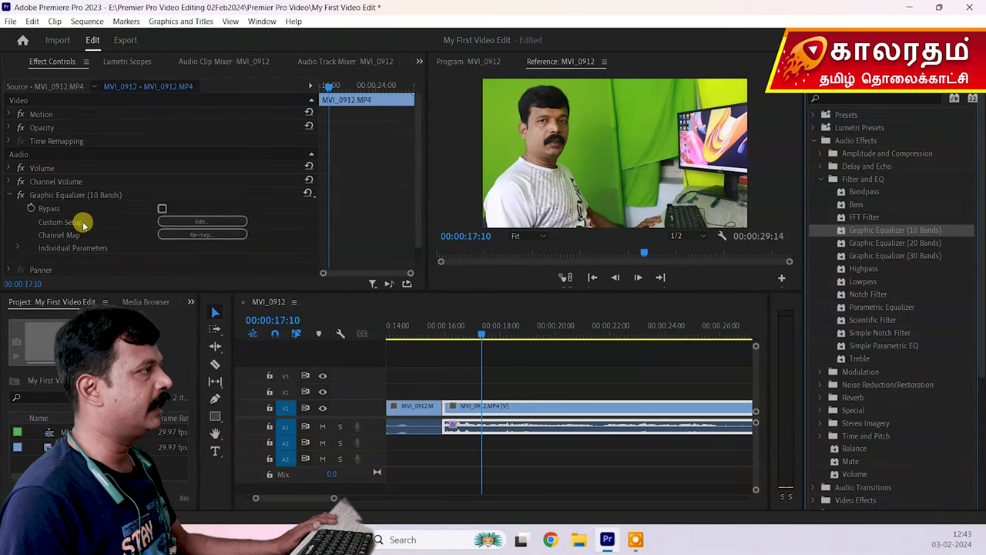
left_click(69, 199)
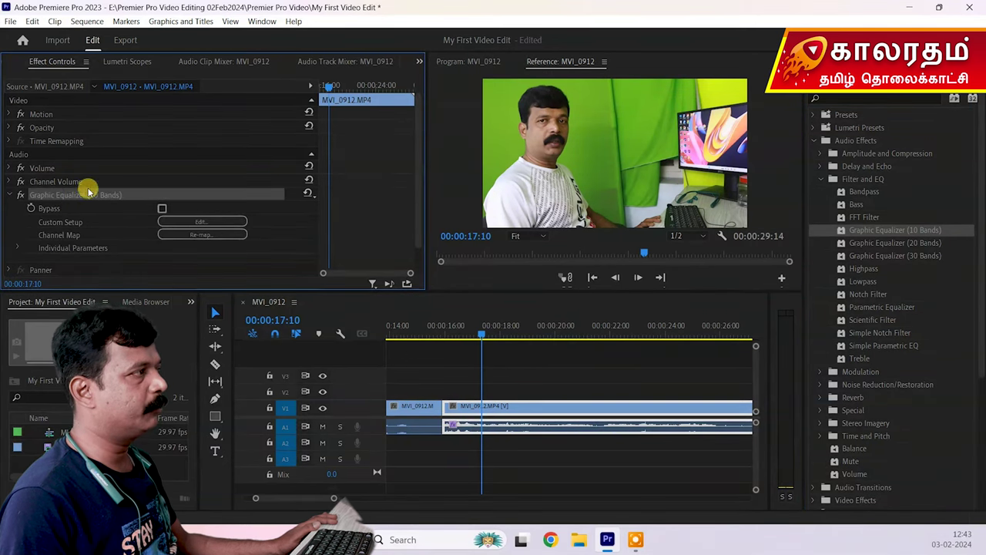
left_click(198, 223)
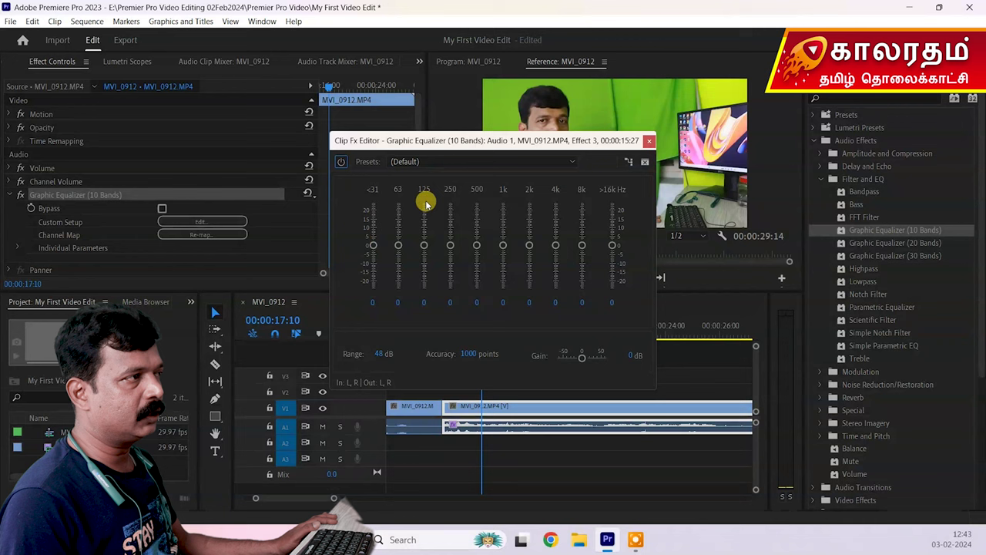
Boost 125 Hz to 24 and 250 Hz to 8.4, then clear the equalizer.
left_click_drag(426, 247, 424, 203)
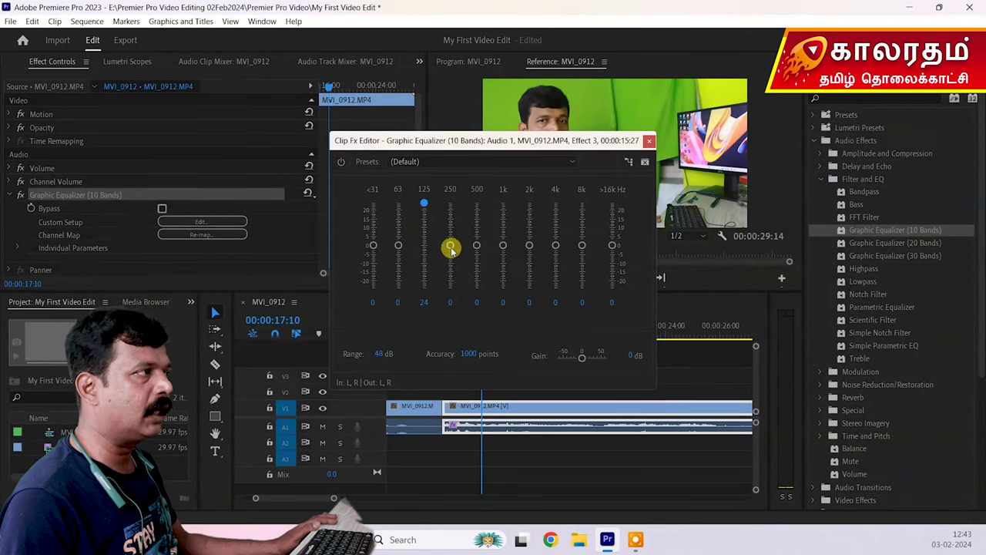
left_click_drag(450, 247, 451, 229)
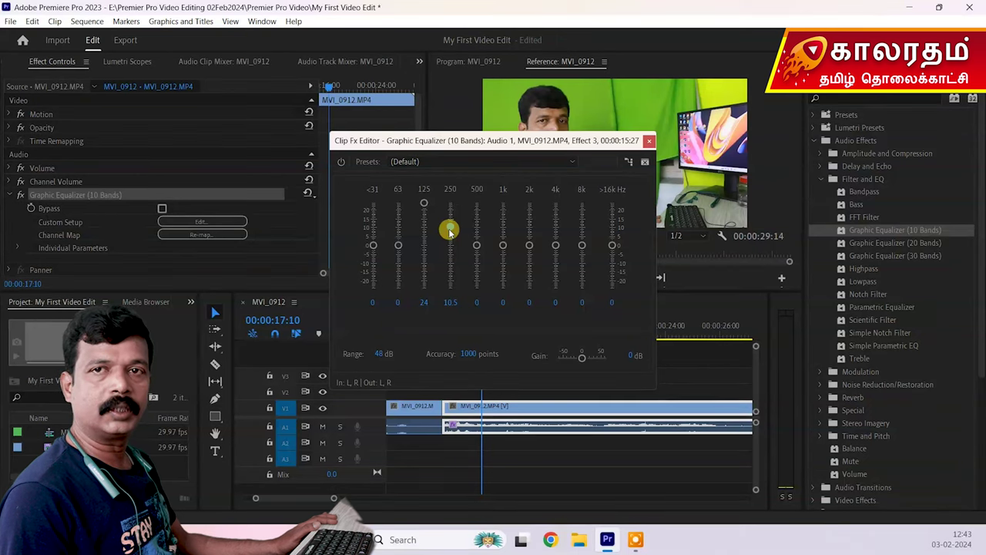
left_click_drag(451, 243, 451, 260)
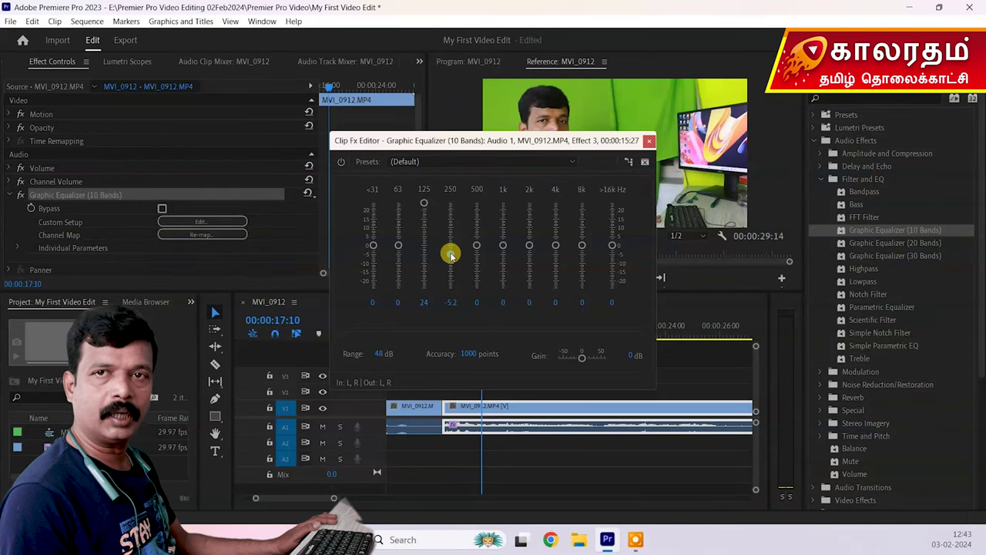
left_click_drag(451, 254, 450, 231)
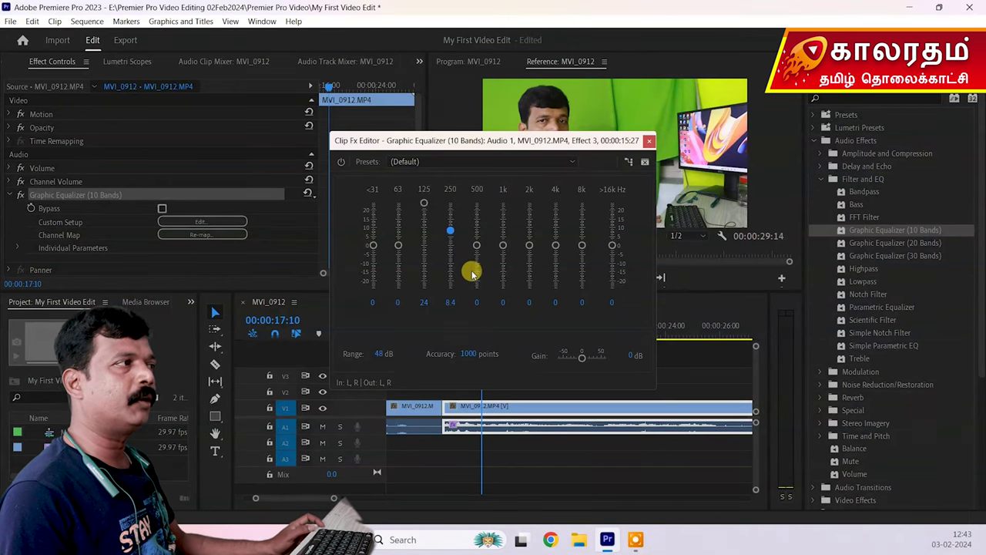
left_click(650, 141)
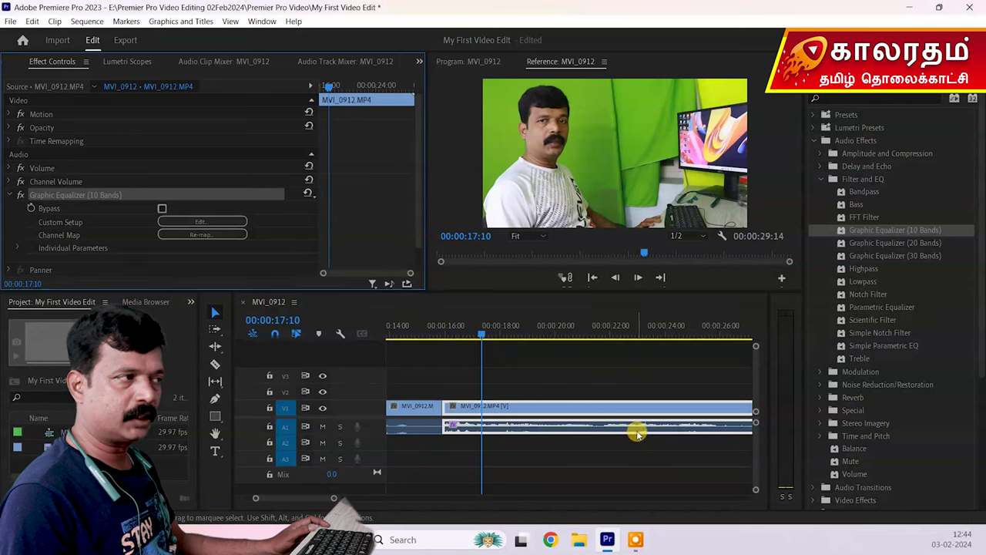
right_click(74, 198)
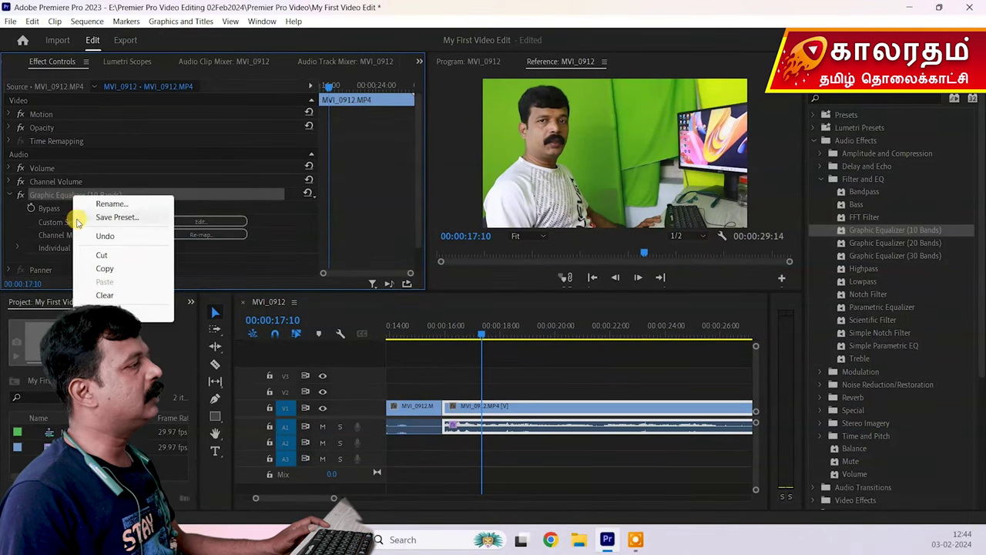
left_click(105, 294)
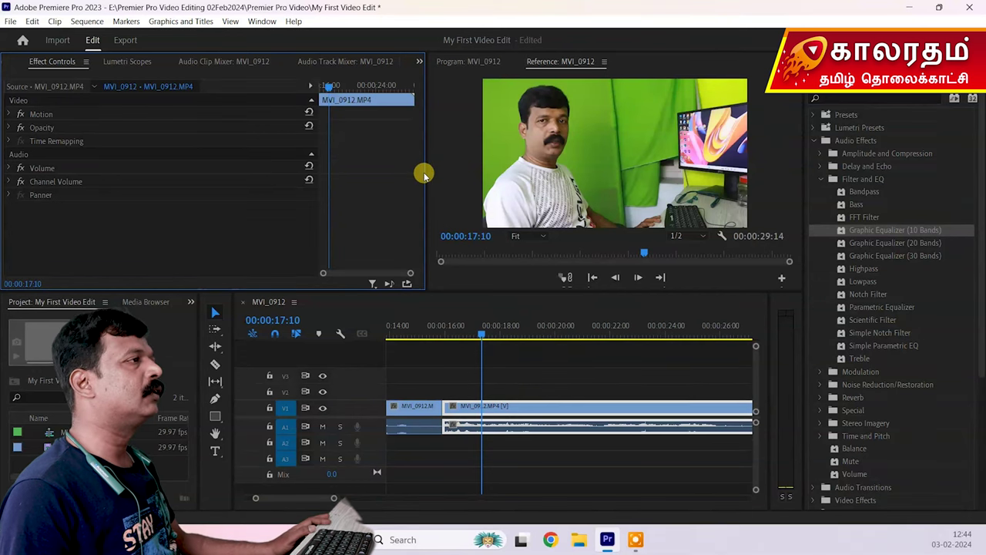
Widen and heighten the preview monitor, then collapse the Audio Effects category.
left_click_drag(425, 172, 281, 168)
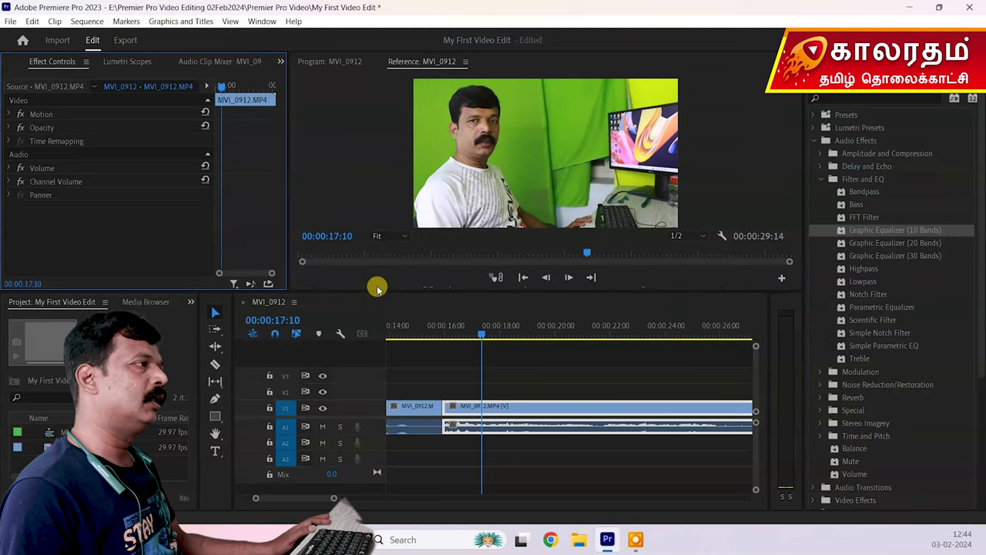
left_click_drag(374, 289, 377, 419)
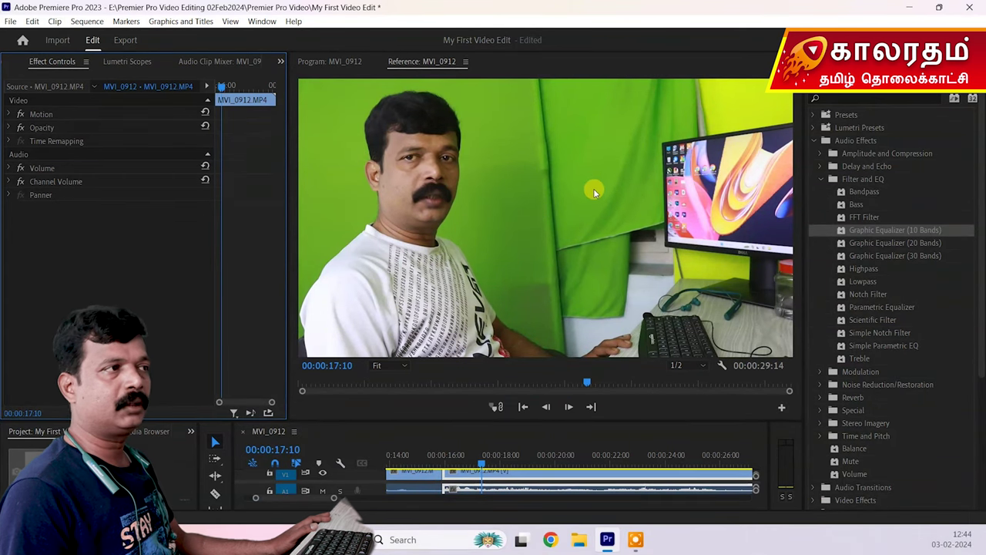
left_click(815, 141)
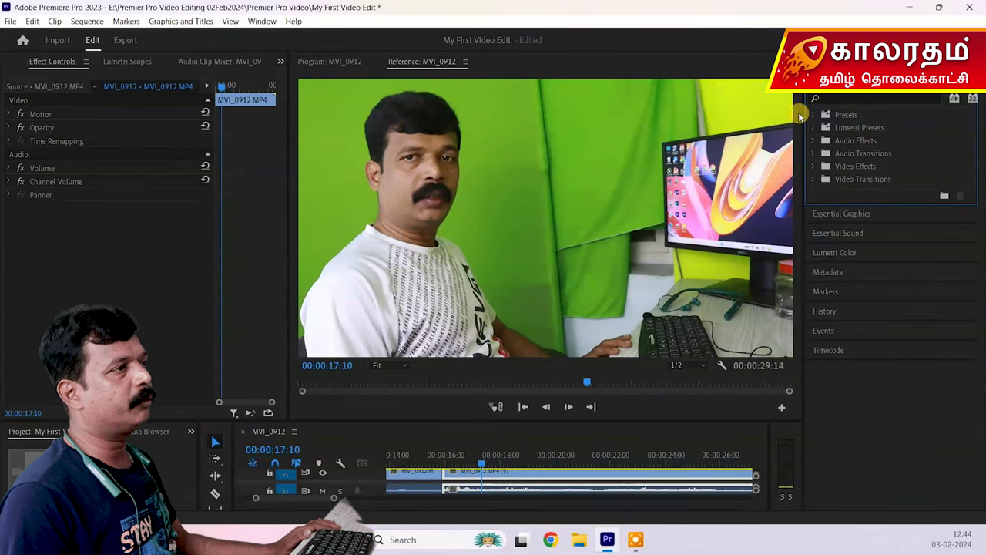
Drag Video Effects > Keying > Ultra Key onto the MVI_0912 clip's Effect Controls.
left_click(813, 167)
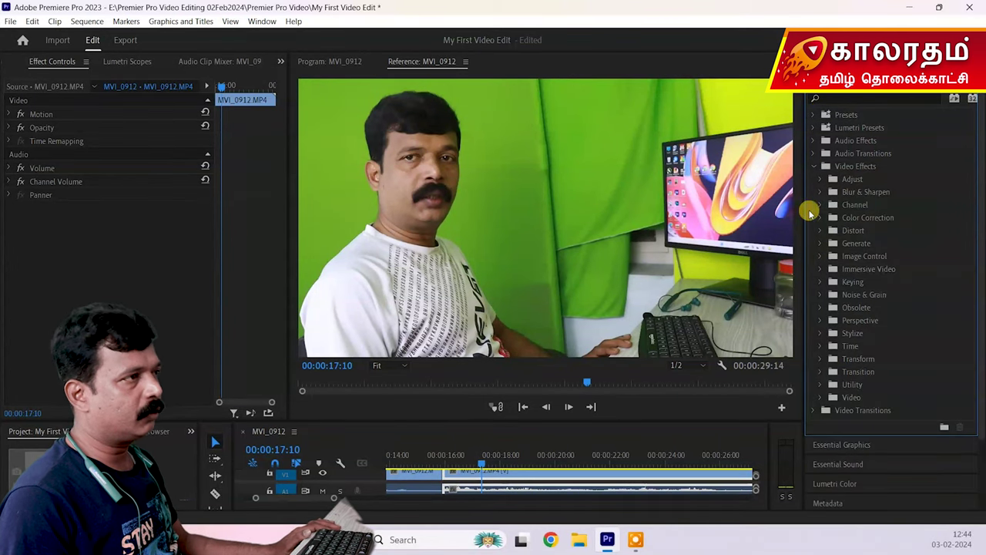
left_click(820, 282)
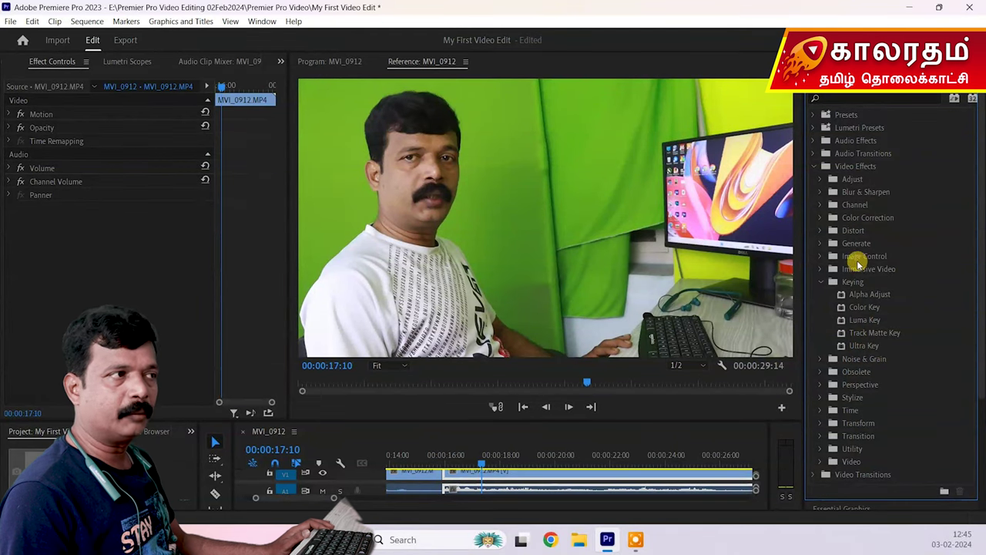
left_click(864, 346)
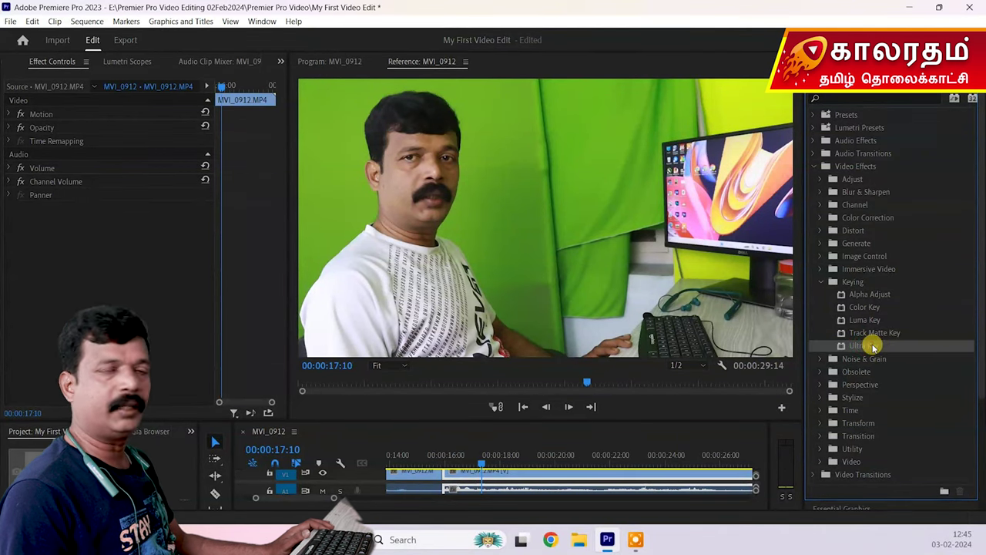
left_click_drag(873, 348, 133, 254)
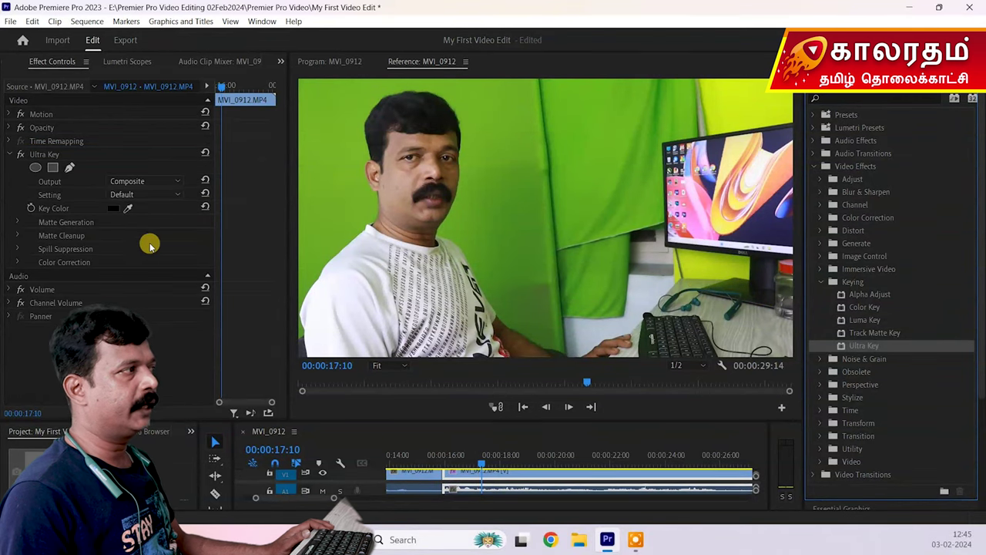
left_click(9, 153)
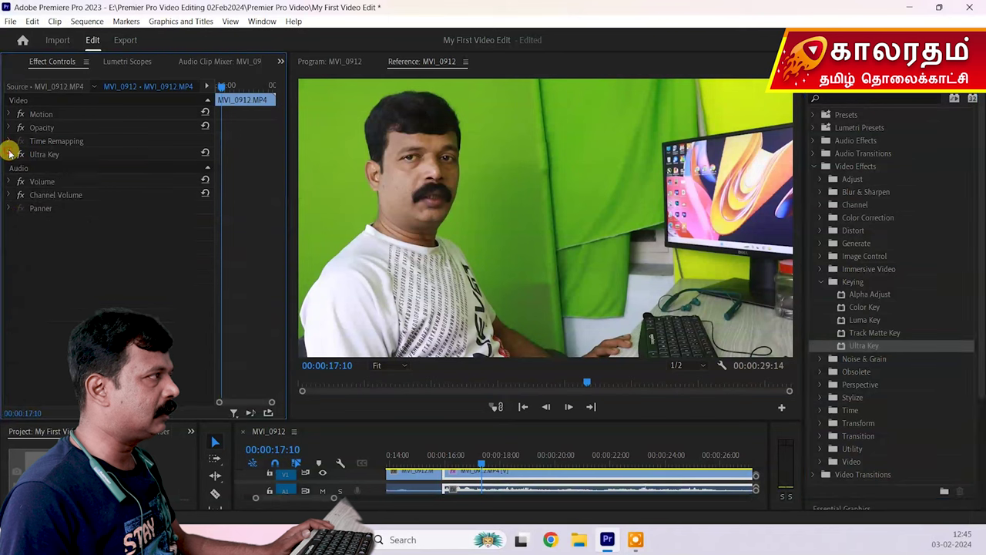
left_click(9, 154)
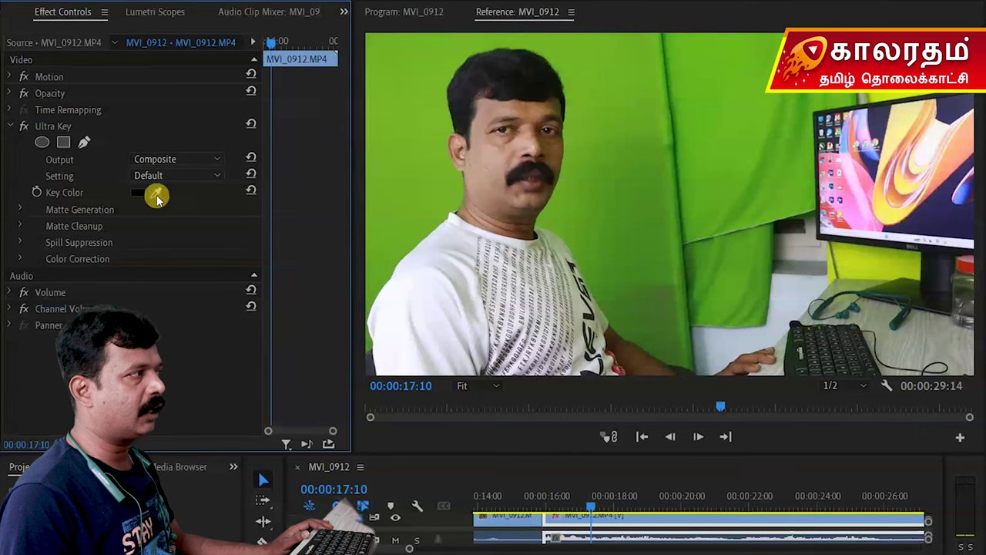
Sample the green backdrop as Ultra Key's Key Color and set Output to Alpha Channel.
left_click(155, 194)
left_click(591, 178)
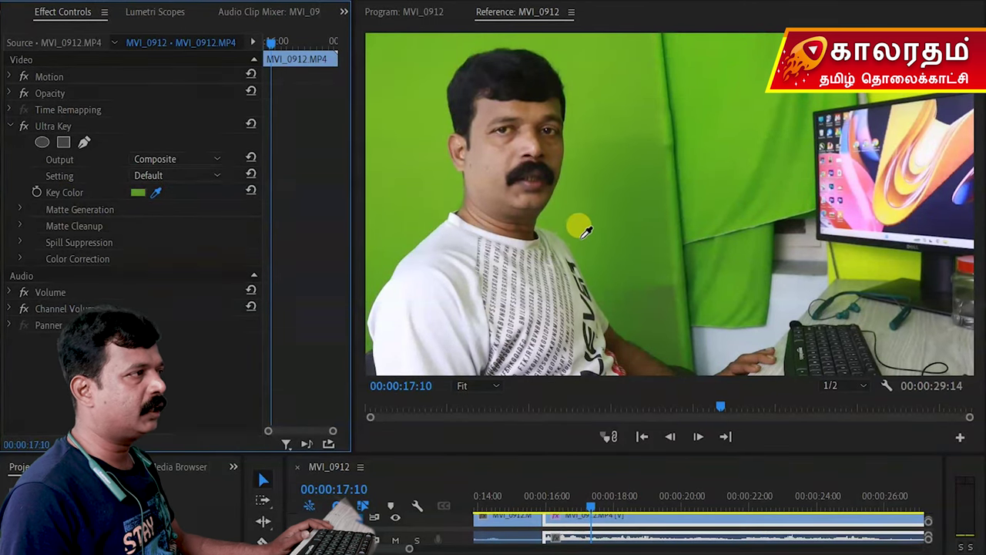
left_click(587, 233)
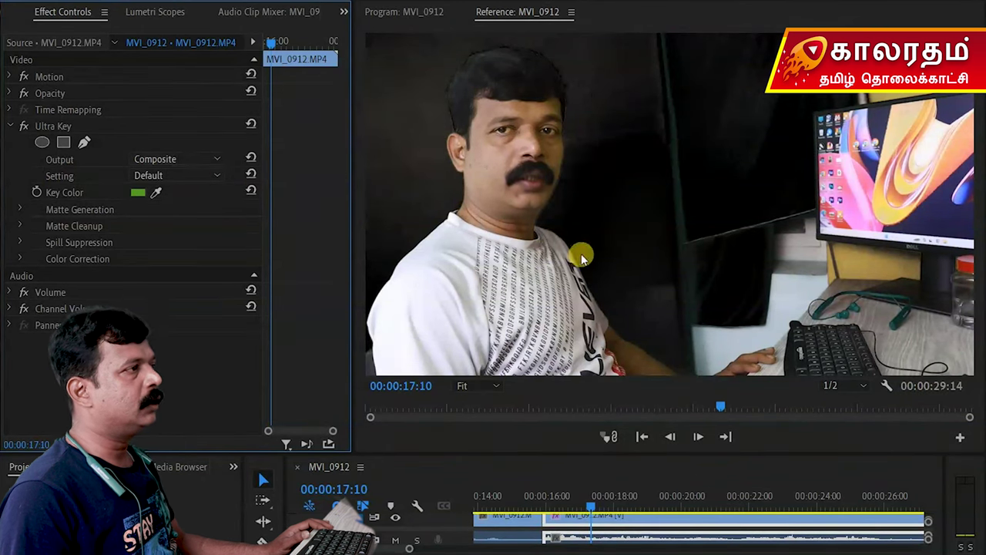
left_click(198, 162)
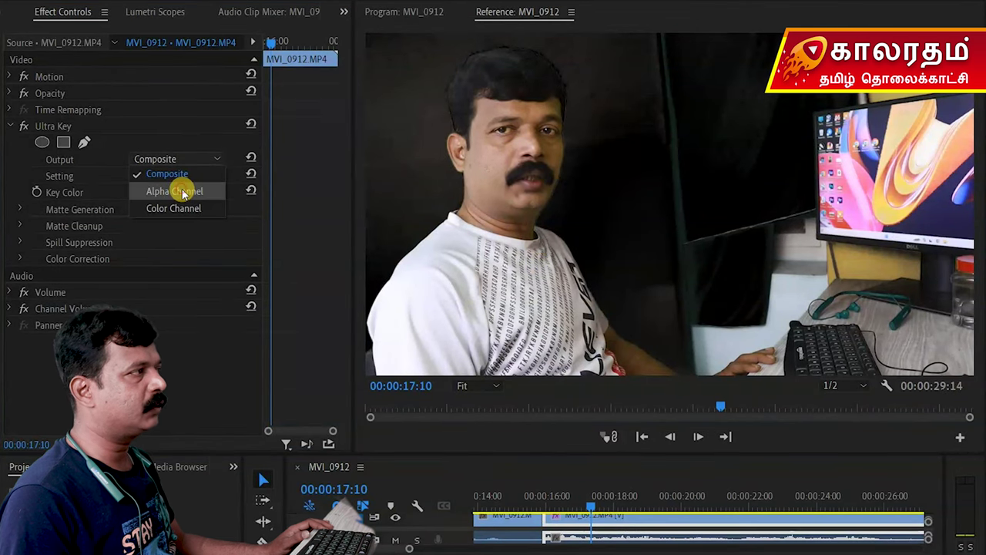
left_click(184, 193)
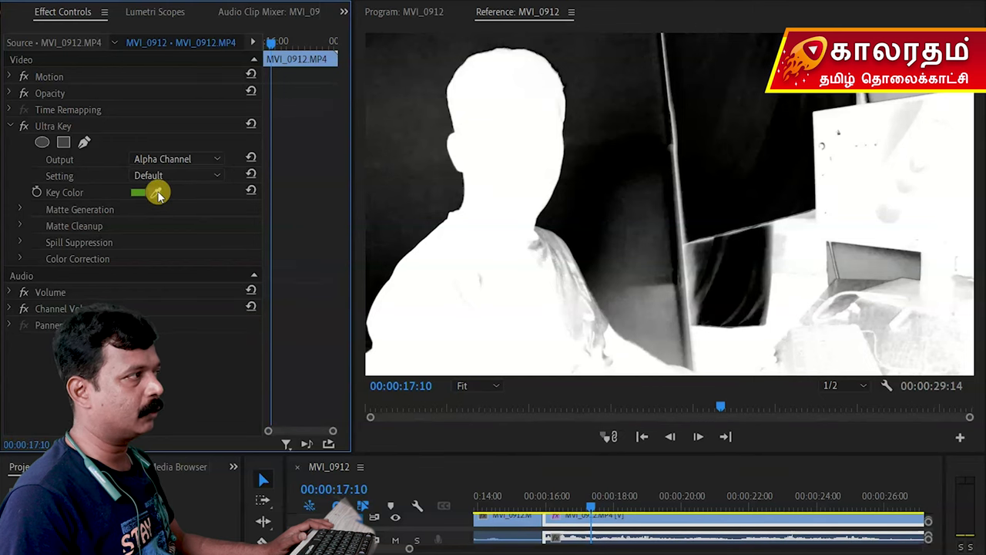
Keep the Alpha Channel output and resample the green key colour from the backdrop.
left_click(185, 160)
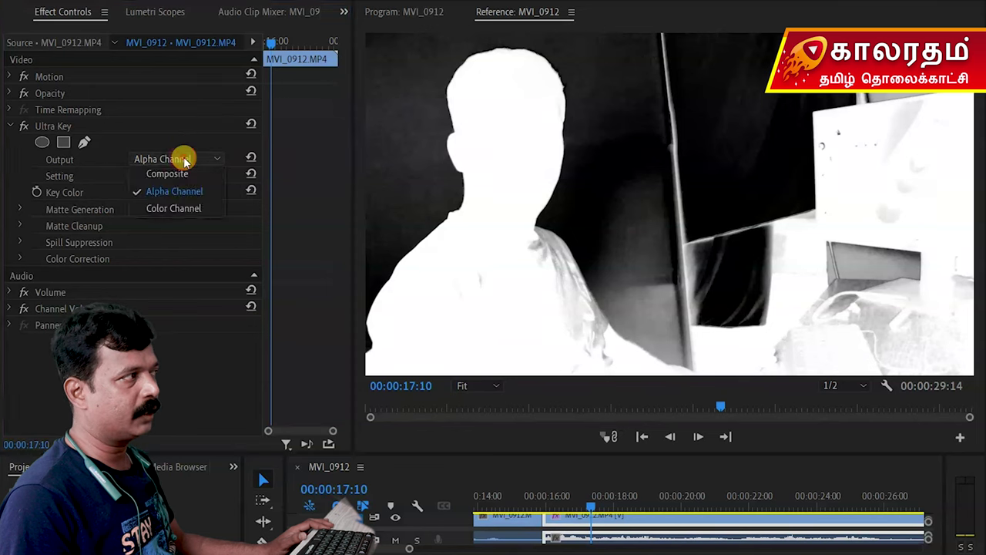
left_click(183, 199)
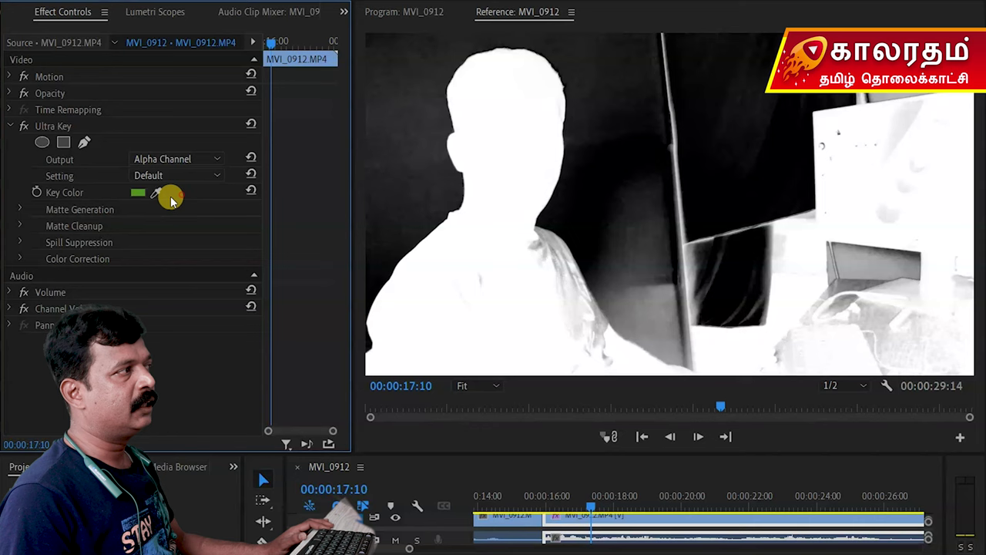
left_click_drag(155, 190, 636, 304)
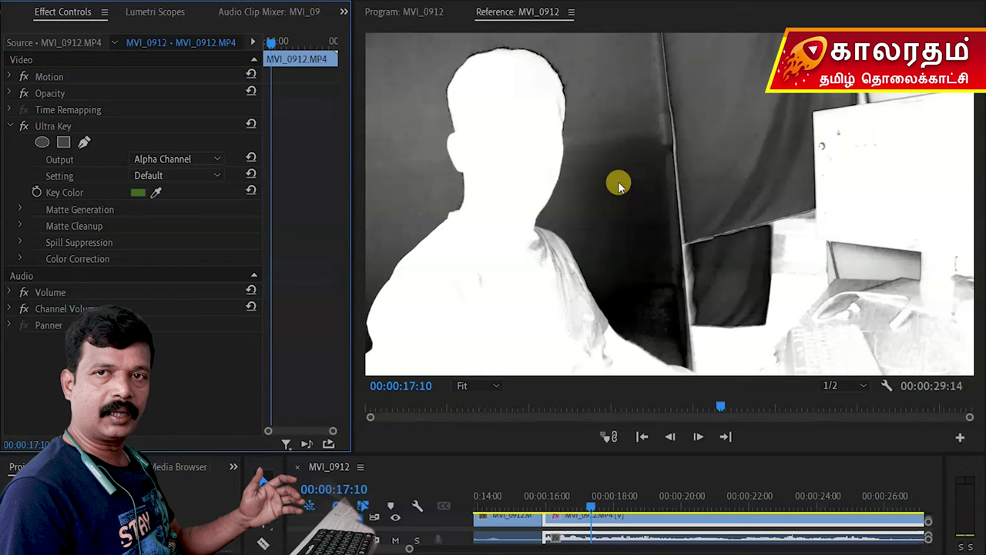
left_click(155, 192)
left_click(583, 220)
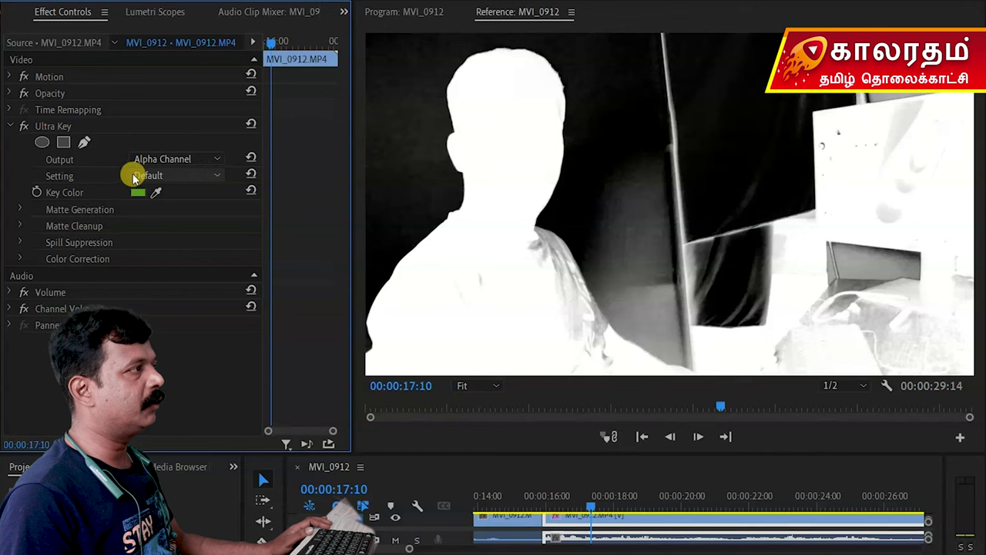
Try the Aggressive key setting, then switch Ultra Key to Relaxed.
left_click(173, 177)
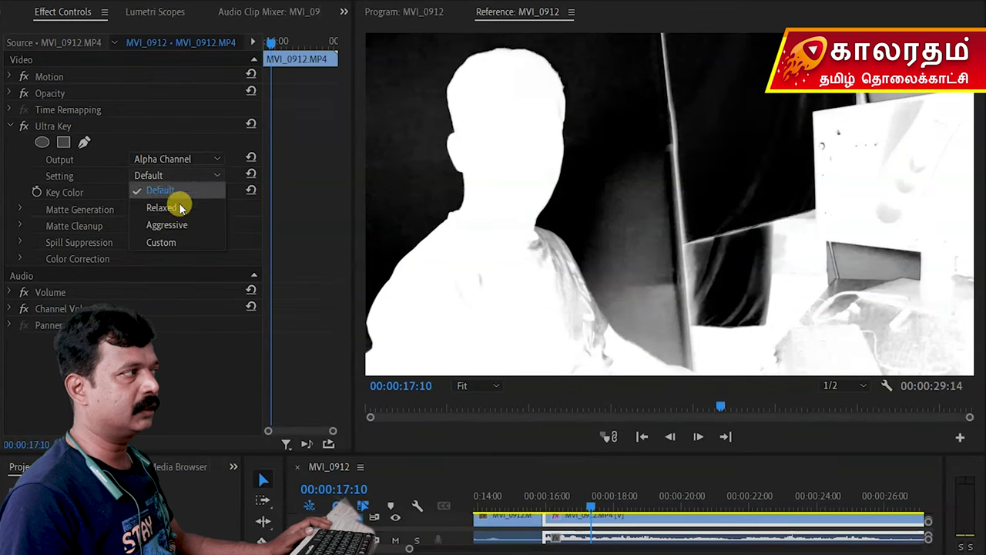
left_click(180, 222)
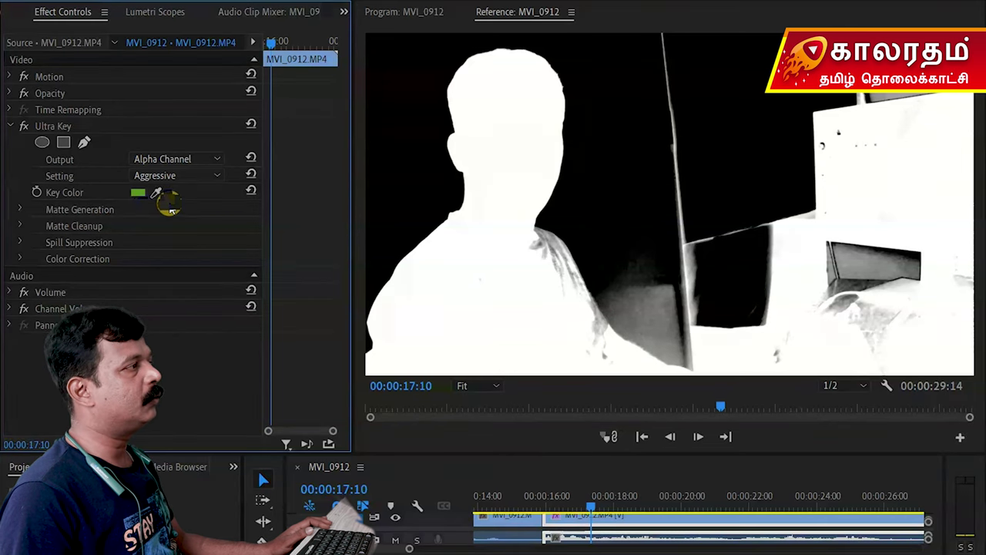
left_click(181, 175)
left_click(166, 207)
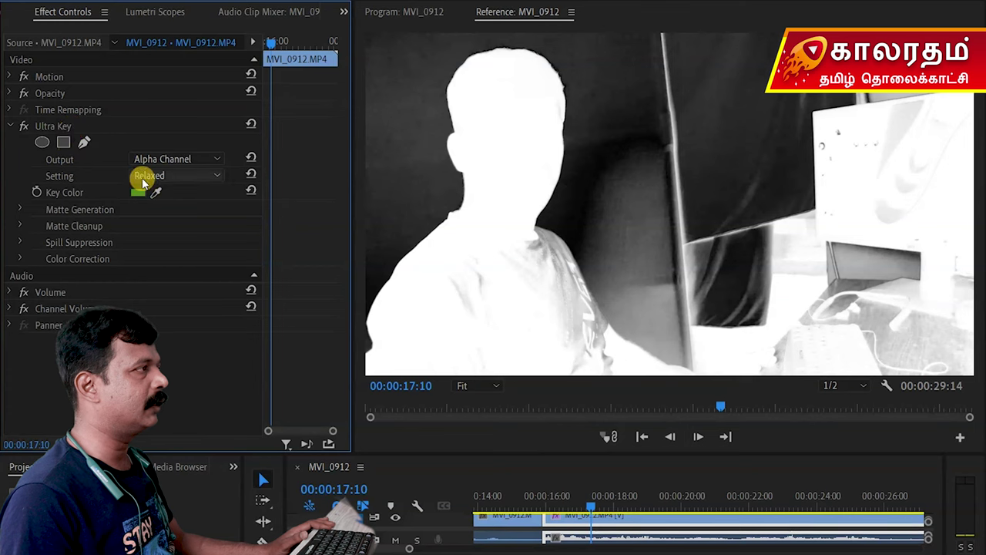
left_click(176, 159)
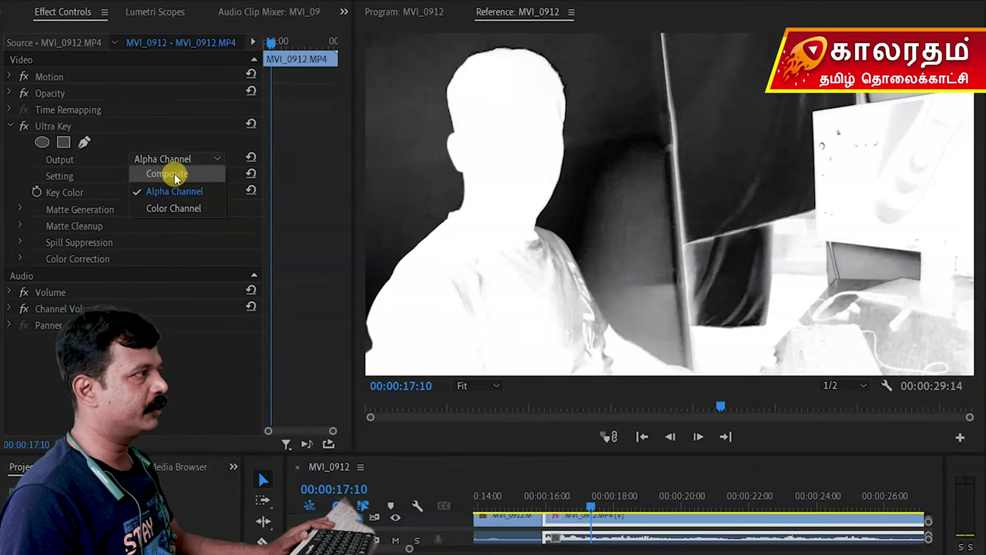
Set Ultra Key output to Composite and resample the key colour across the footage.
left_click(174, 176)
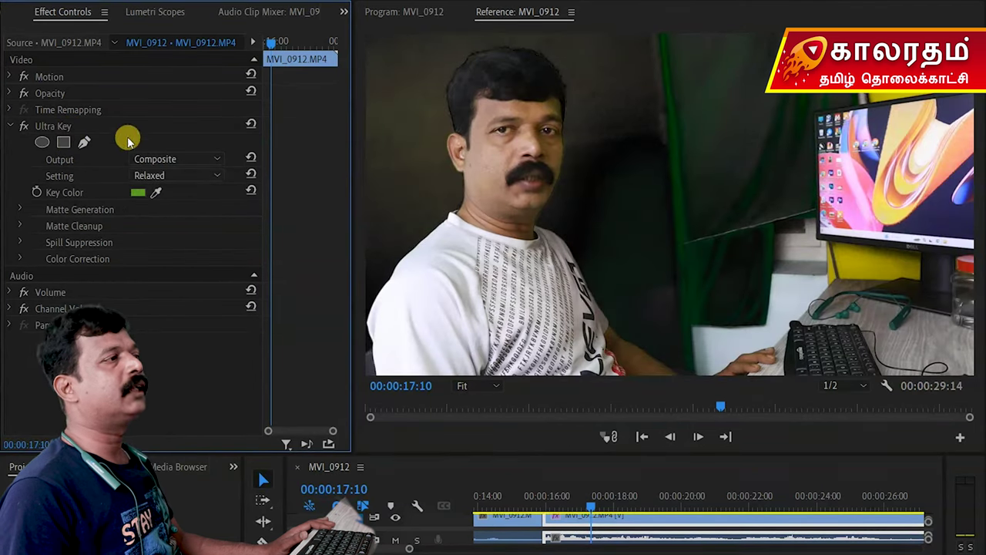
left_click_drag(154, 195, 764, 187)
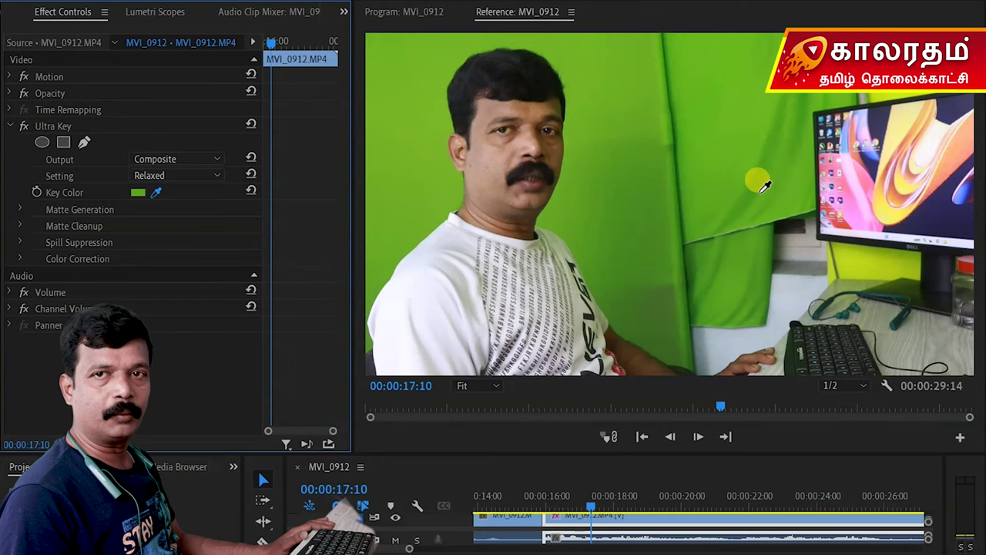
left_click_drag(764, 187, 654, 165)
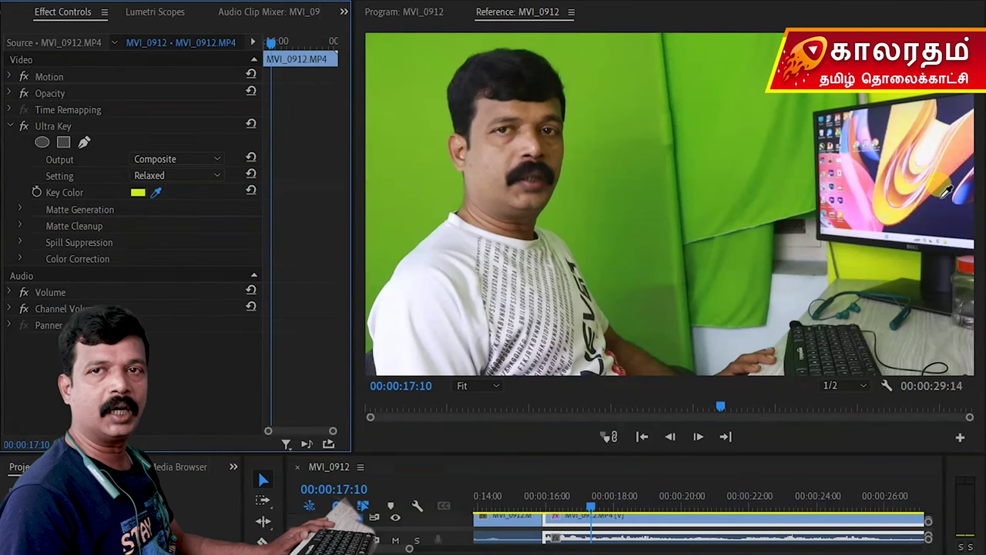
left_click_drag(944, 191, 653, 268)
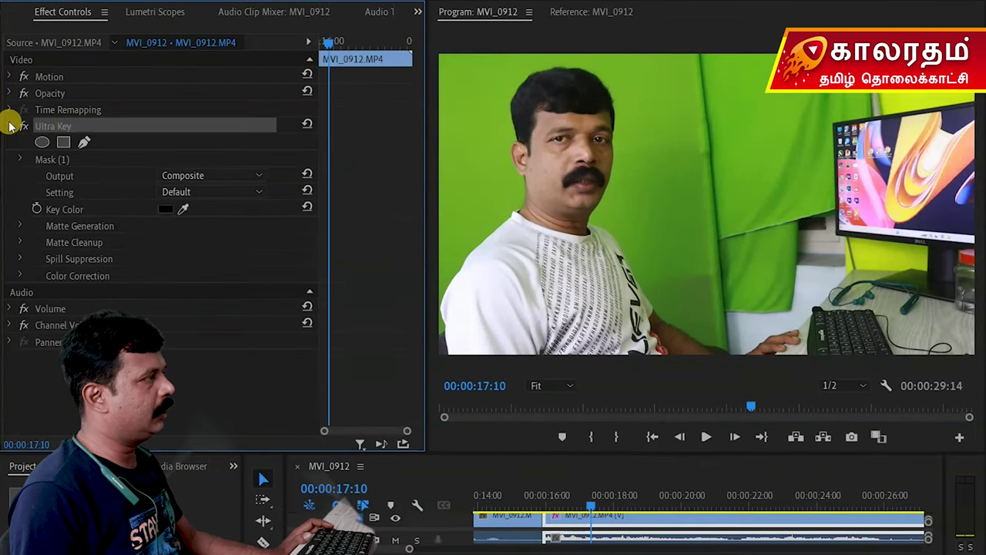
Draw a free-draw bezier Opacity mask around the man's head and shoulders, down to both bottom corners.
left_click(9, 126)
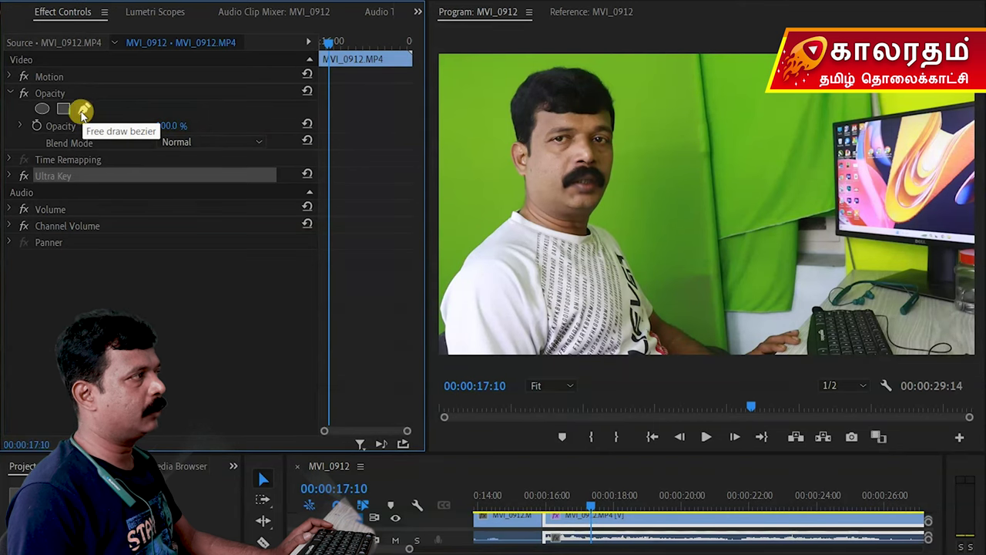
left_click(84, 112)
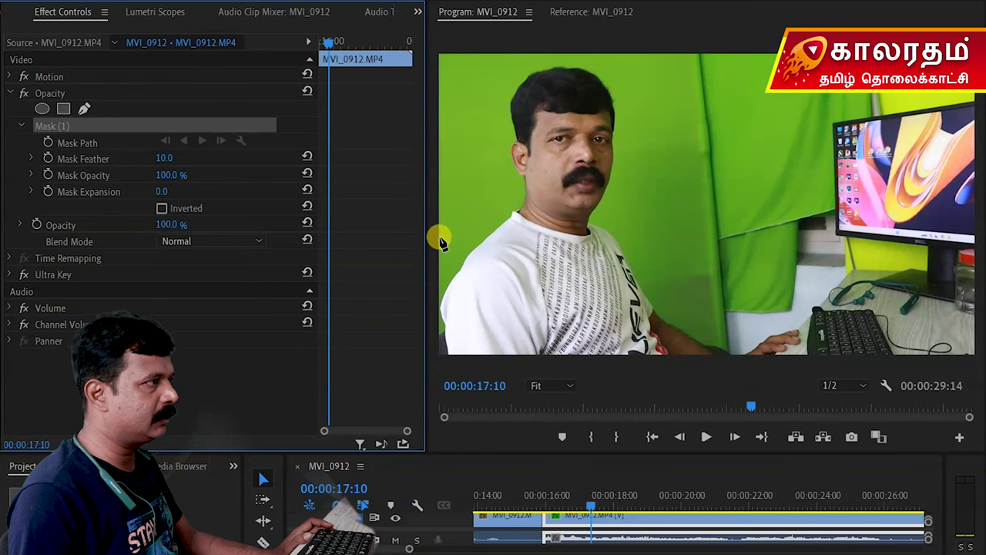
left_click(440, 250)
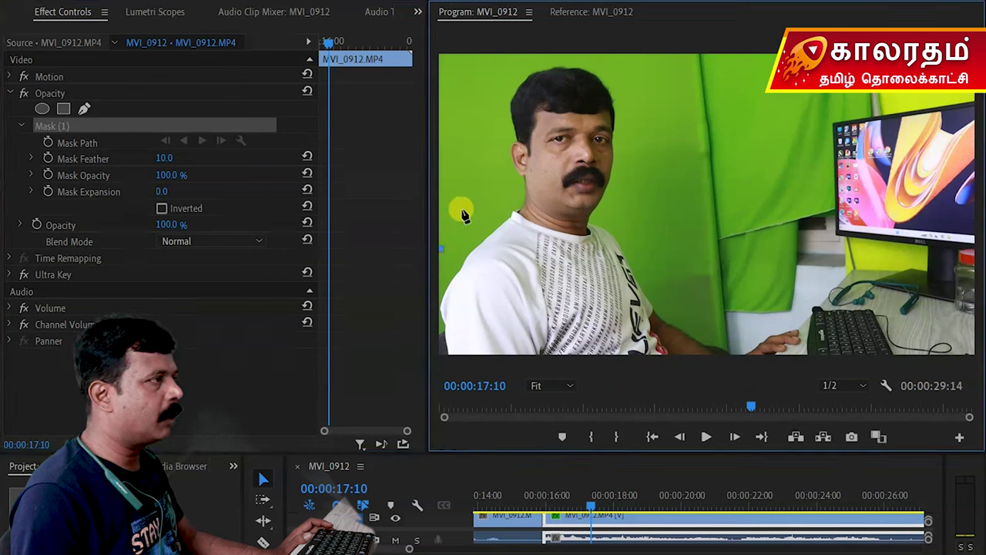
left_click(461, 209)
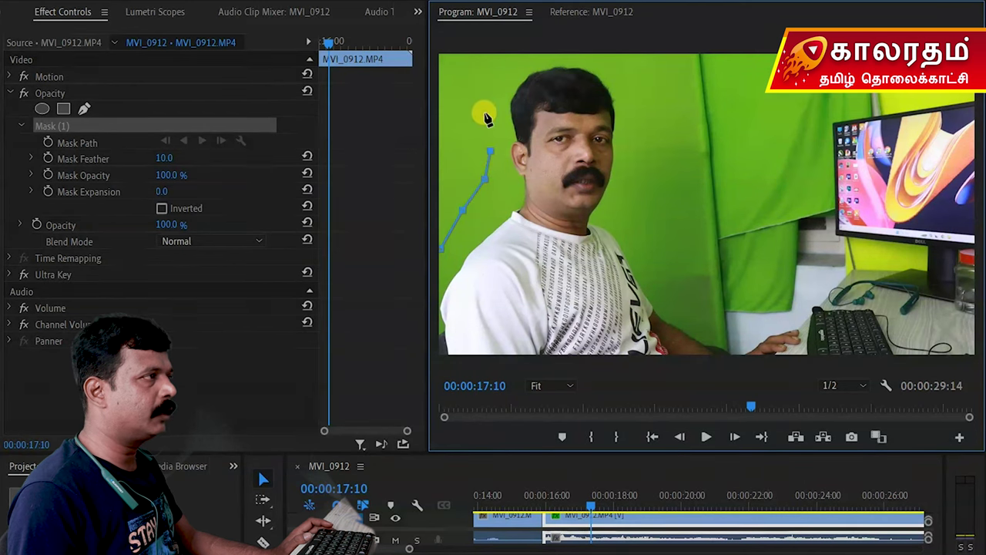
left_click(485, 114)
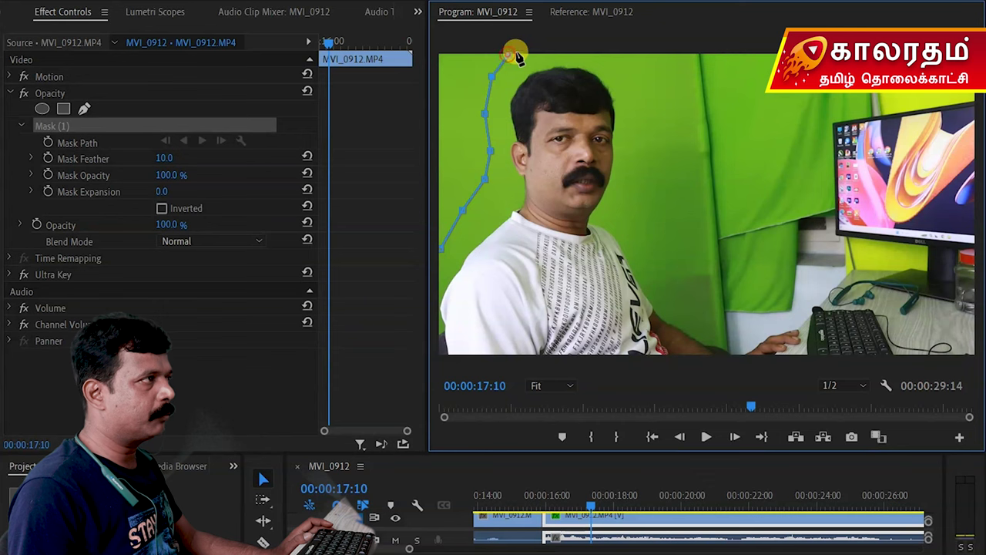
left_click(628, 55)
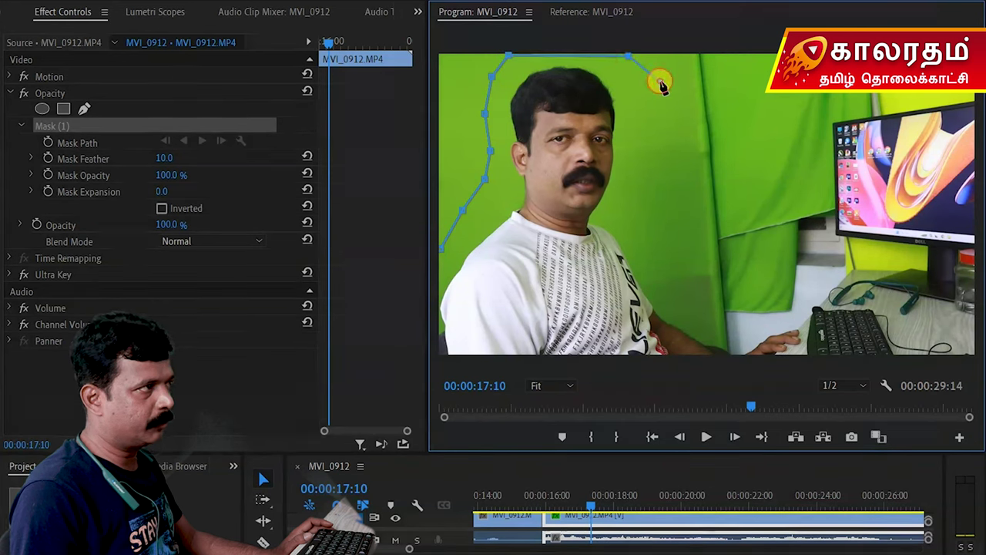
left_click(667, 96)
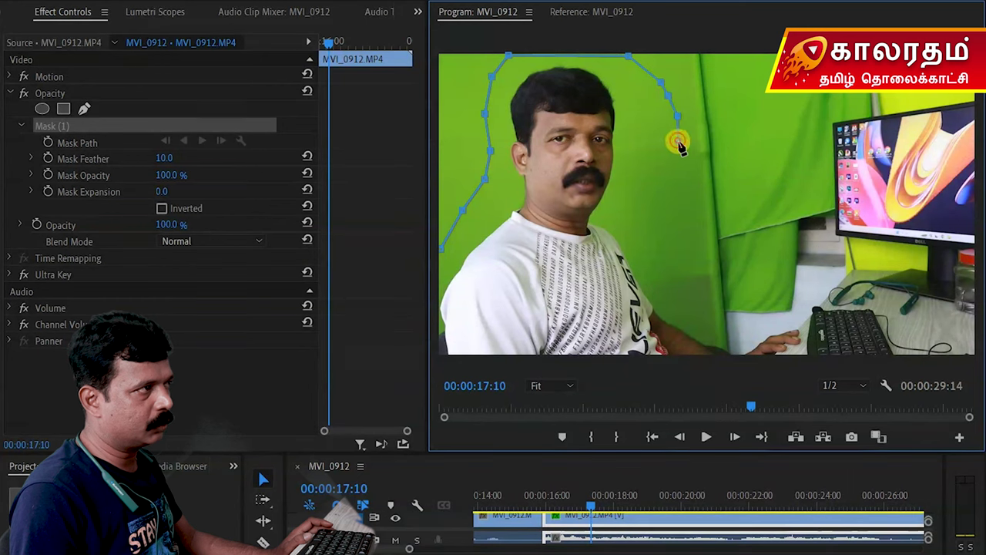
left_click(689, 180)
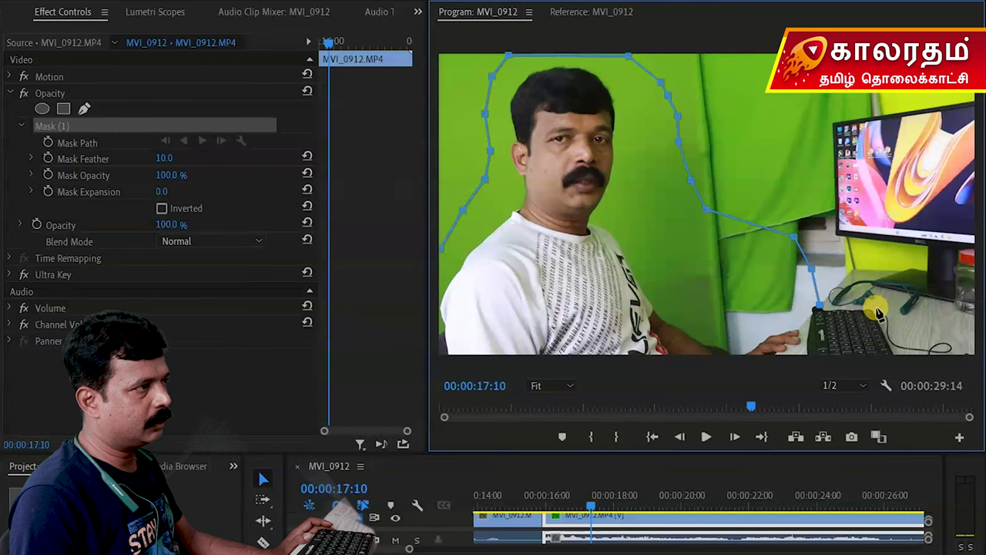
left_click(896, 355)
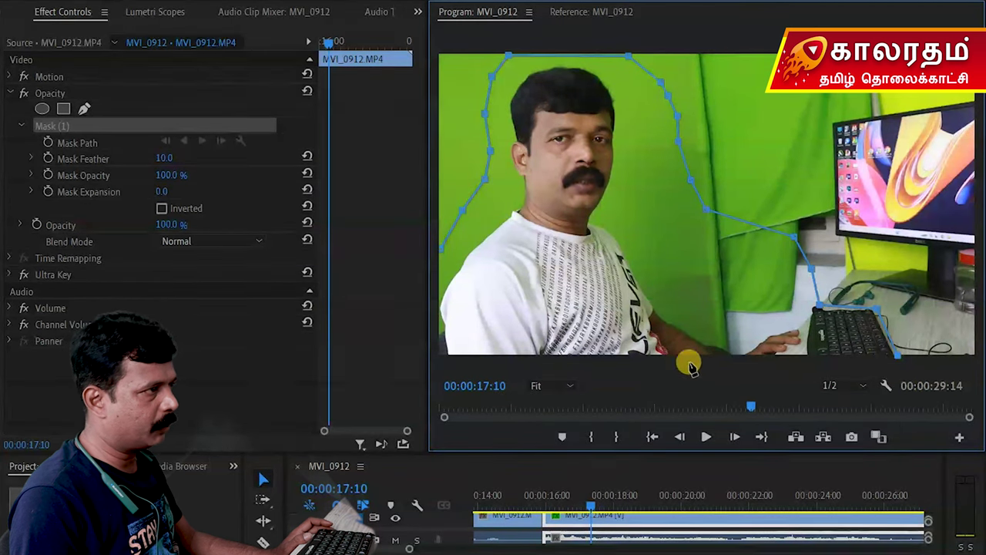
left_click(440, 355)
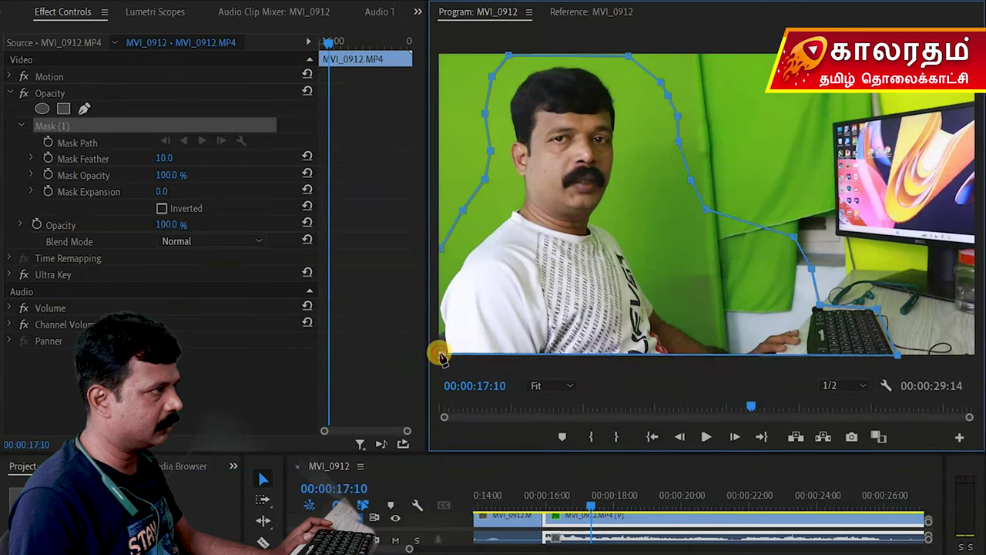
Close the mask at its first vertex and enlarge the Timeline panel to show all tracks.
left_click(441, 251)
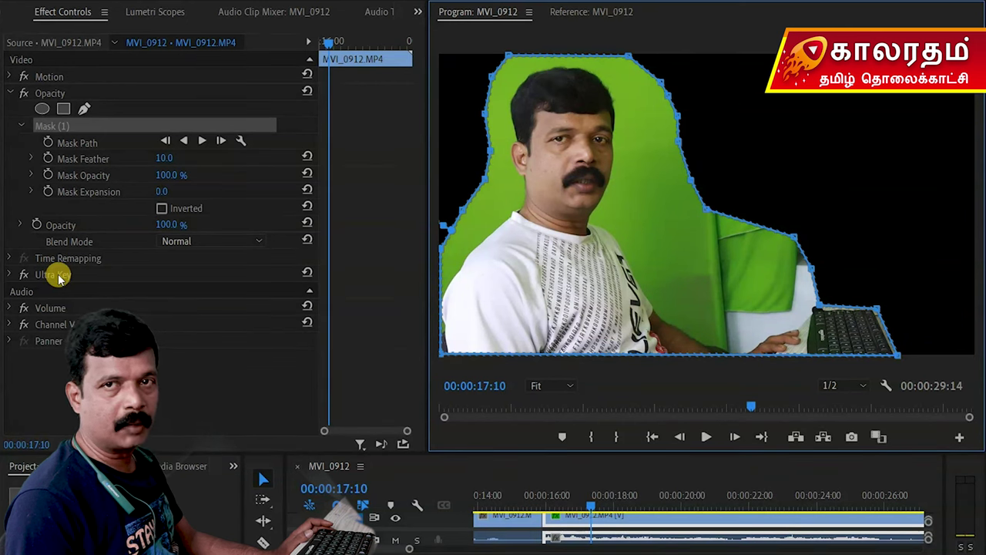
left_click(10, 93)
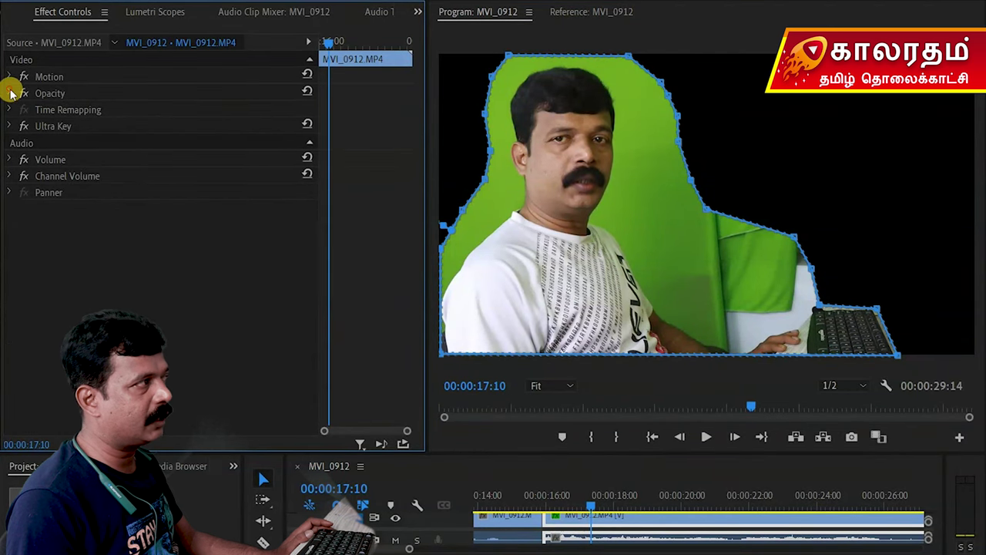
left_click(10, 93)
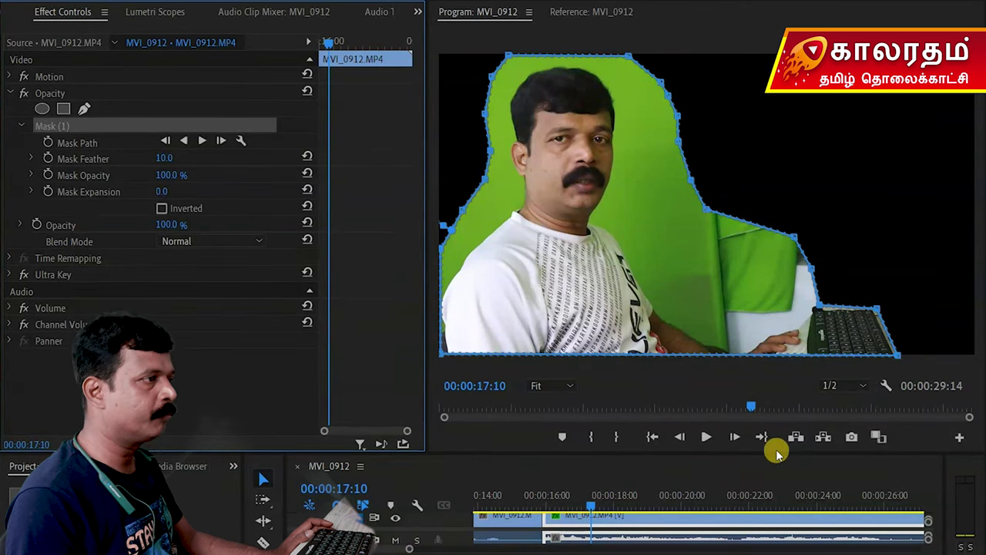
left_click_drag(768, 451, 761, 217)
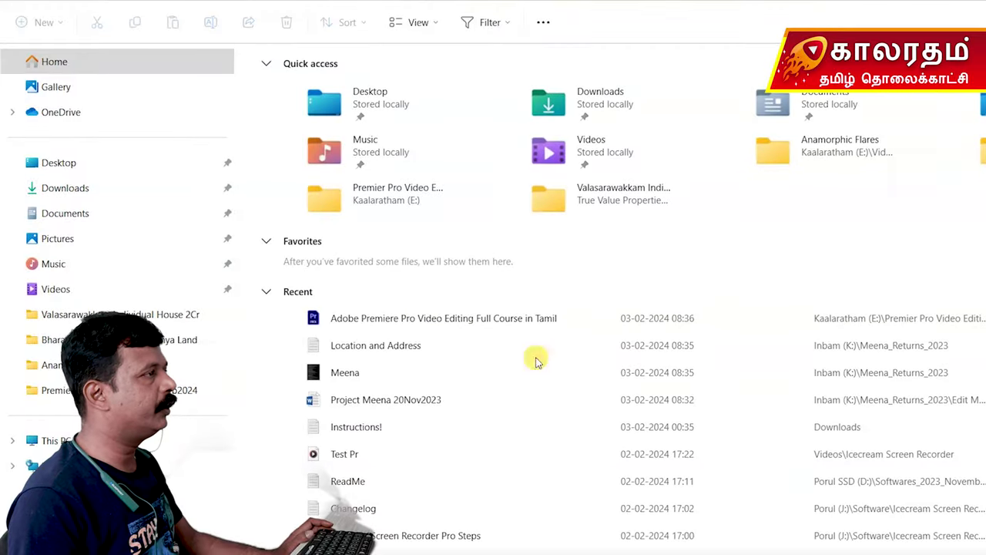
Open the Premier Pro Video folder and then its Premier Pro Video subfolder.
double_click(412, 207)
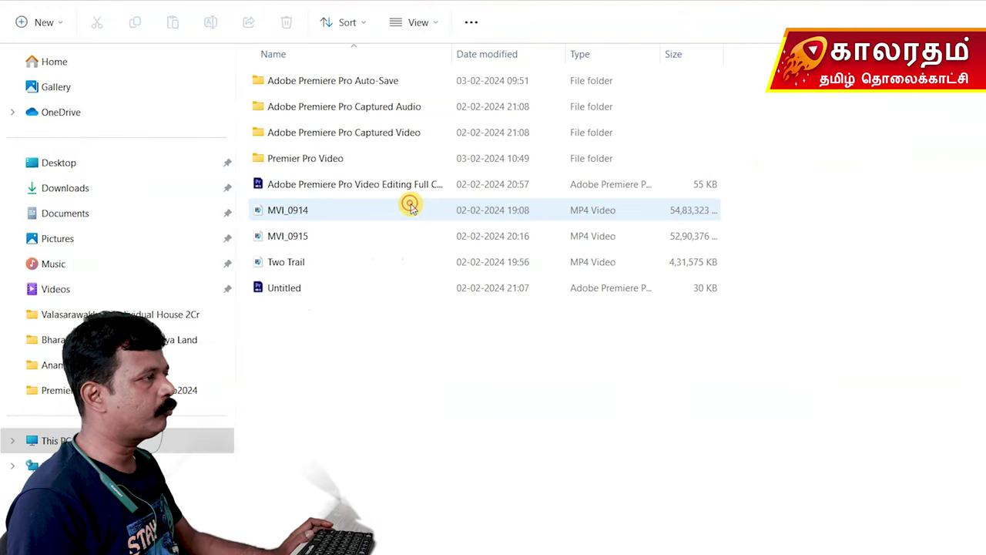
left_click(308, 160)
double_click(308, 160)
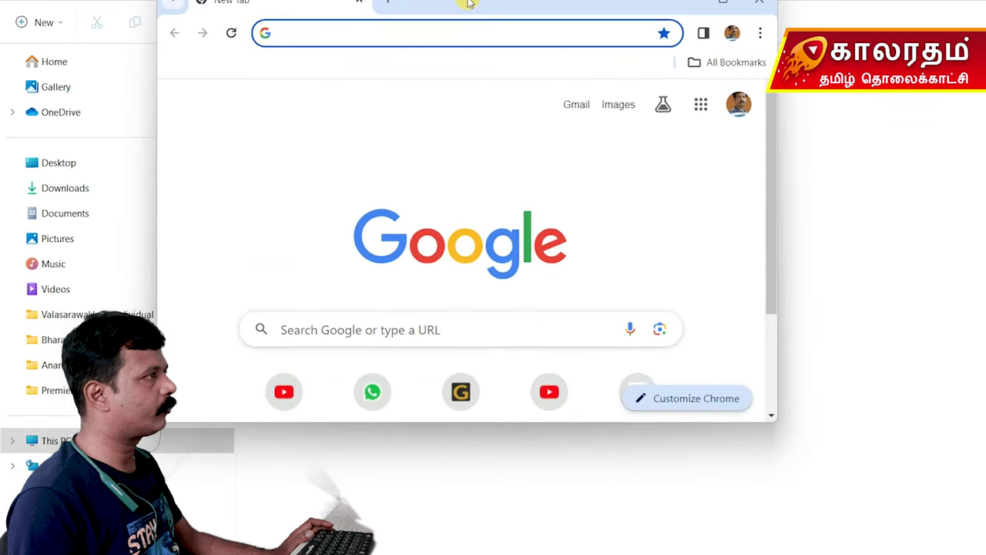
Save the Google Images train photo as 'train' in the Premier Pro Video folder.
double_click(466, 3)
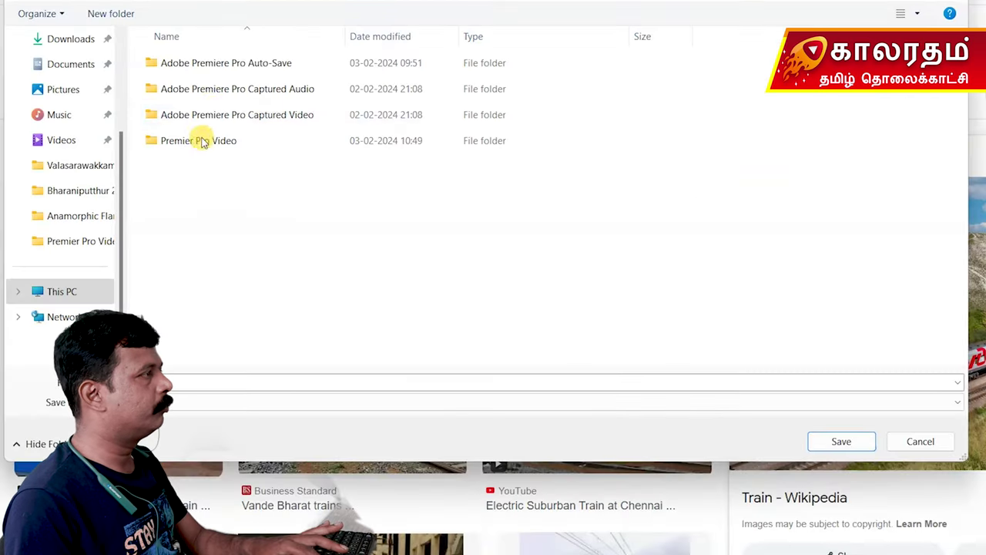
double_click(216, 136)
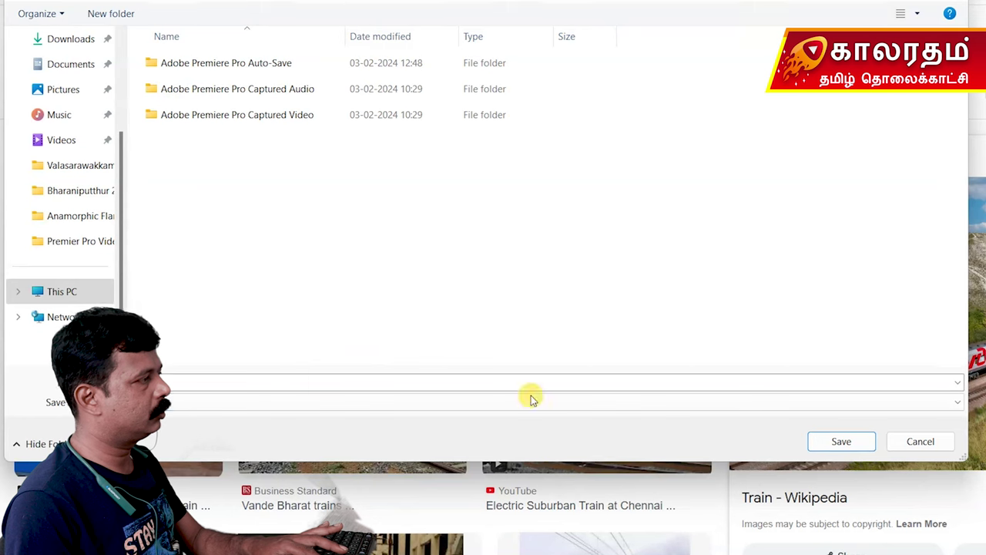
left_click(240, 380)
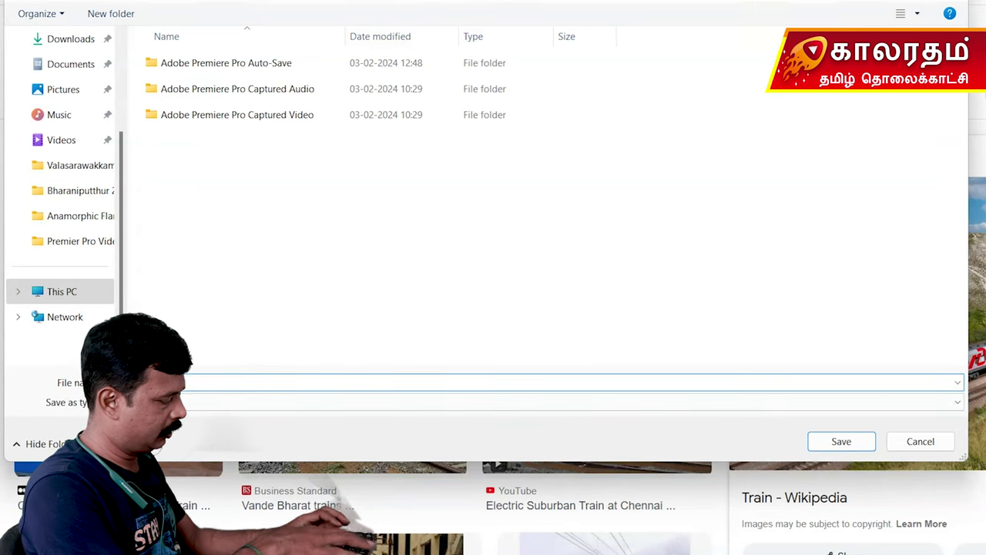
left_click(835, 439)
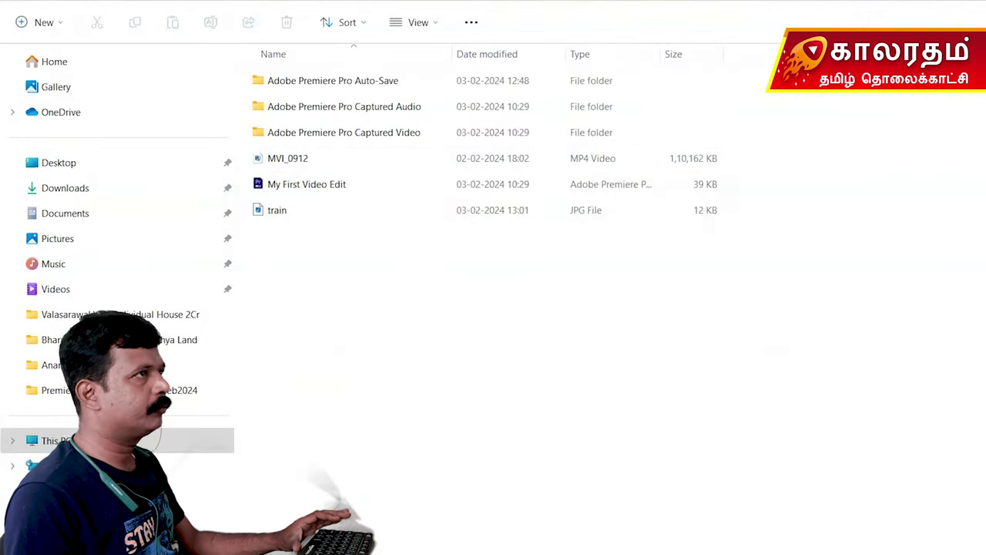
key("ctrl+shift+2")
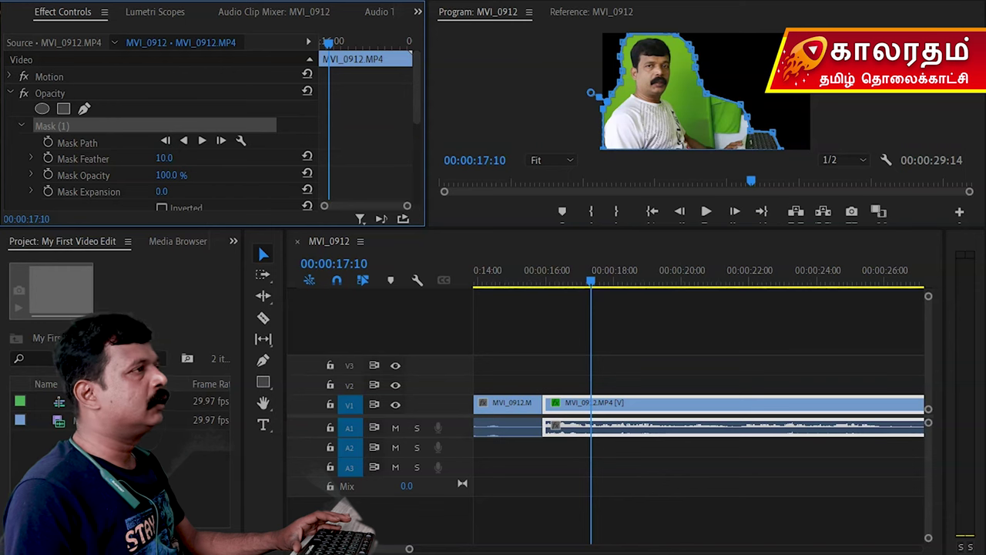
Import train.jpg from the Premier Pro Video folder into the Project panel.
left_click(94, 454)
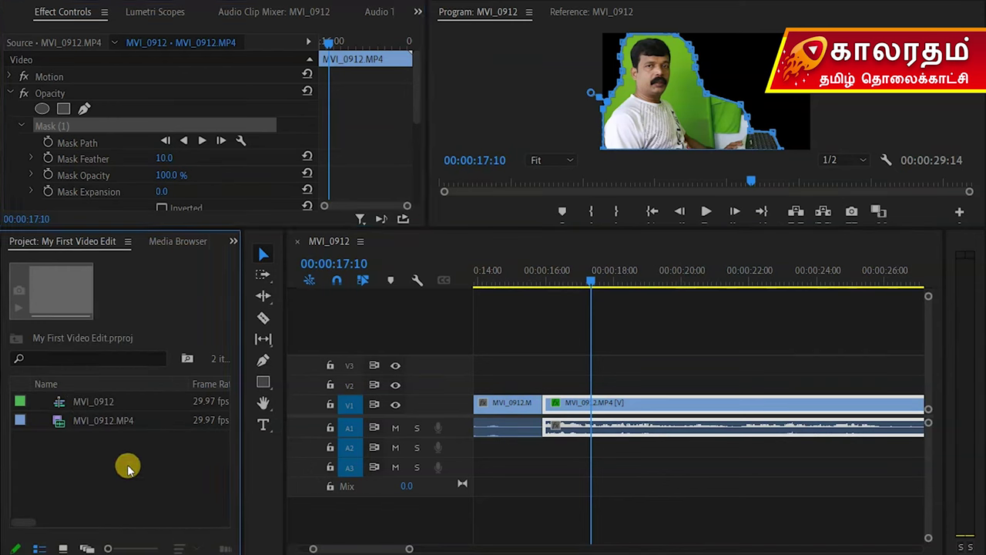
double_click(119, 462)
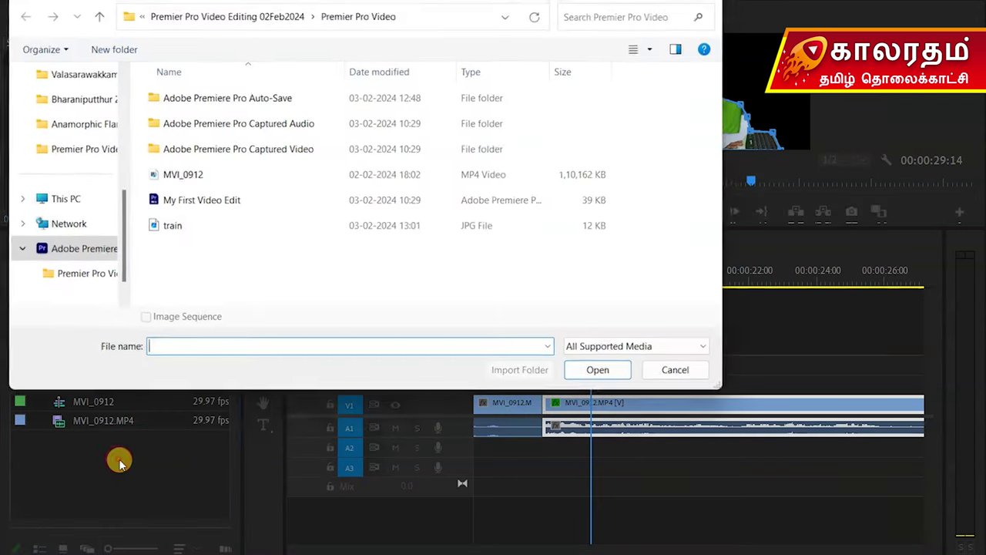
left_click(168, 227)
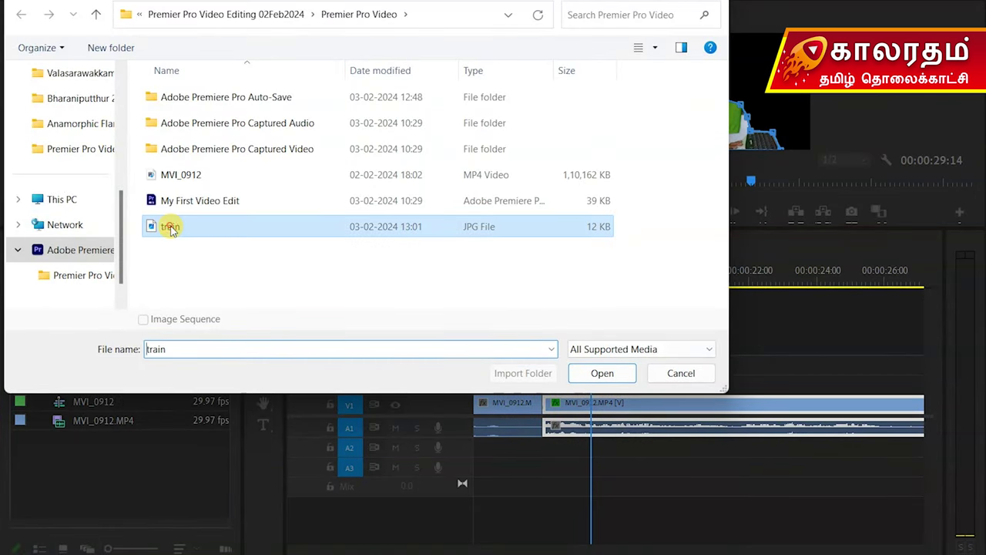
left_click(597, 368)
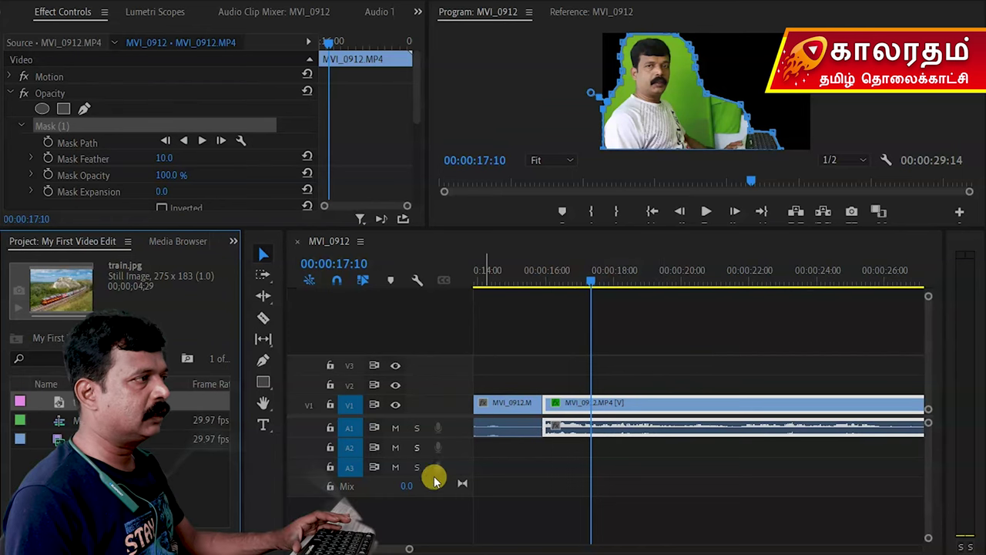
Move the MVI_0912.MP4 clip up to V2 and place train.jpg on V1 beneath it.
left_click(651, 406)
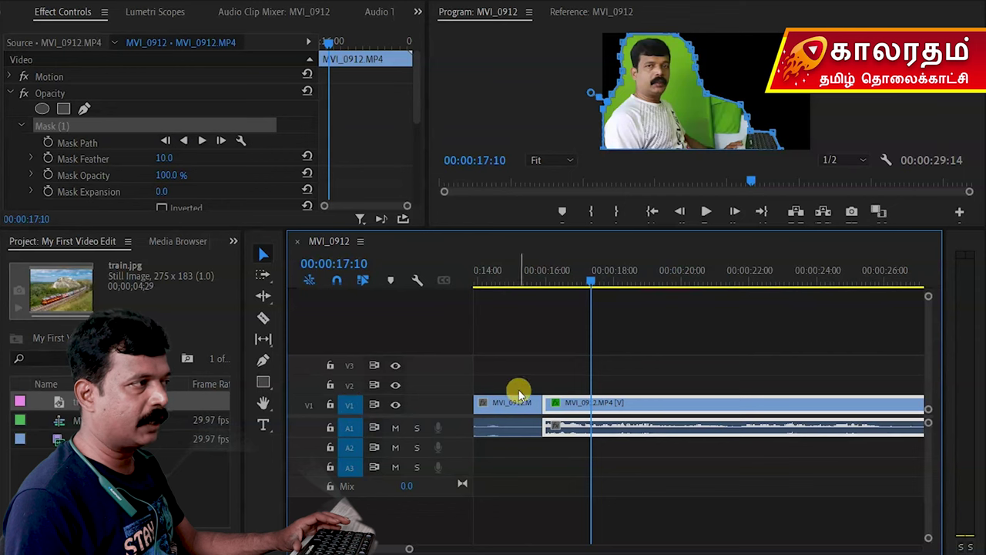
left_click(659, 376)
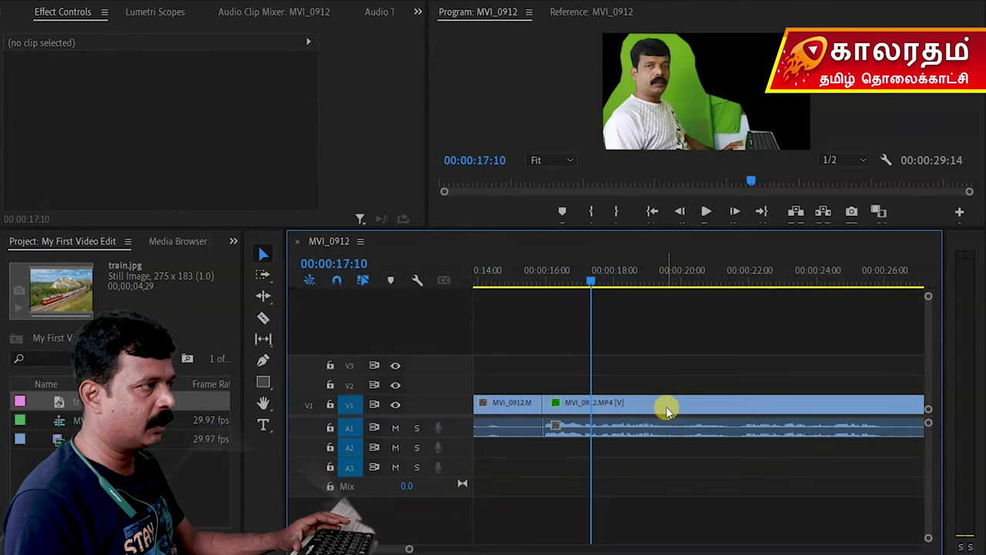
left_click(666, 408)
left_click_drag(661, 409, 667, 392)
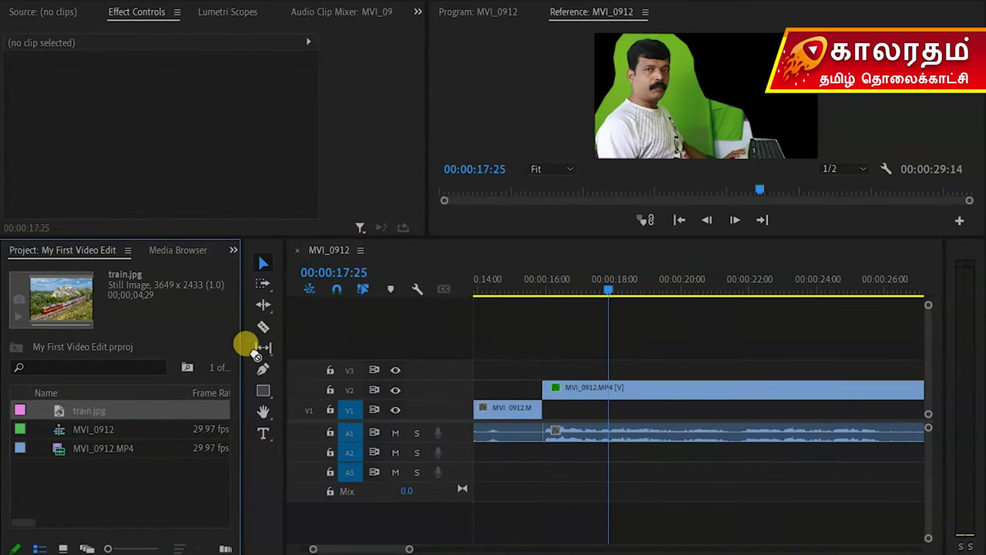
left_click_drag(256, 354, 544, 416)
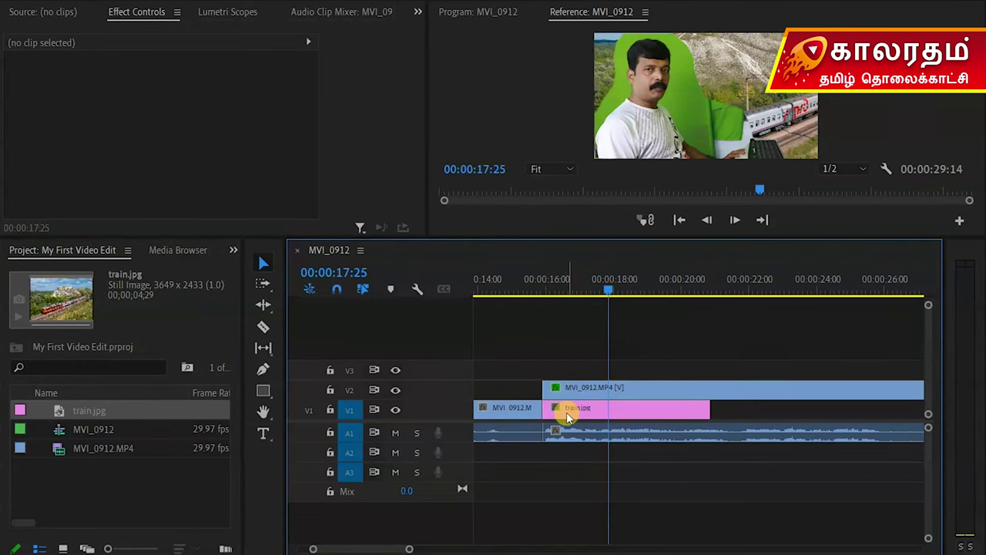
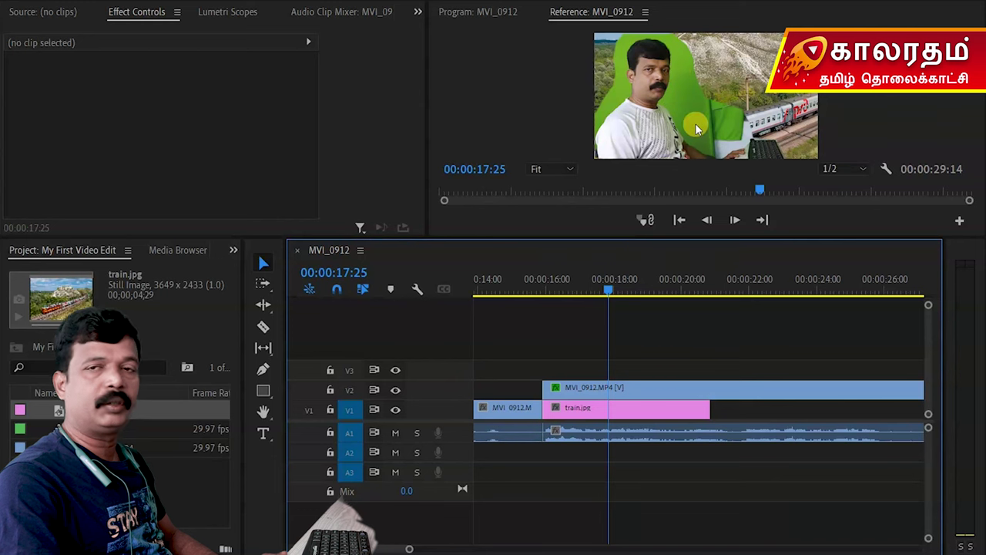
Move train.jpg up to V3 and back down under MVI_0912.MP4, then enlarge the preview monitor.
left_click(636, 386)
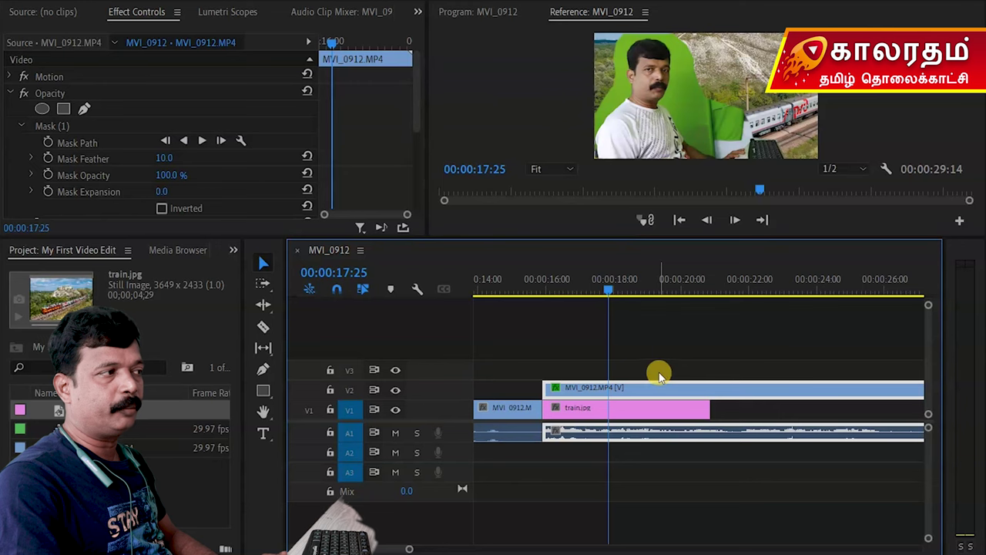
left_click(648, 409)
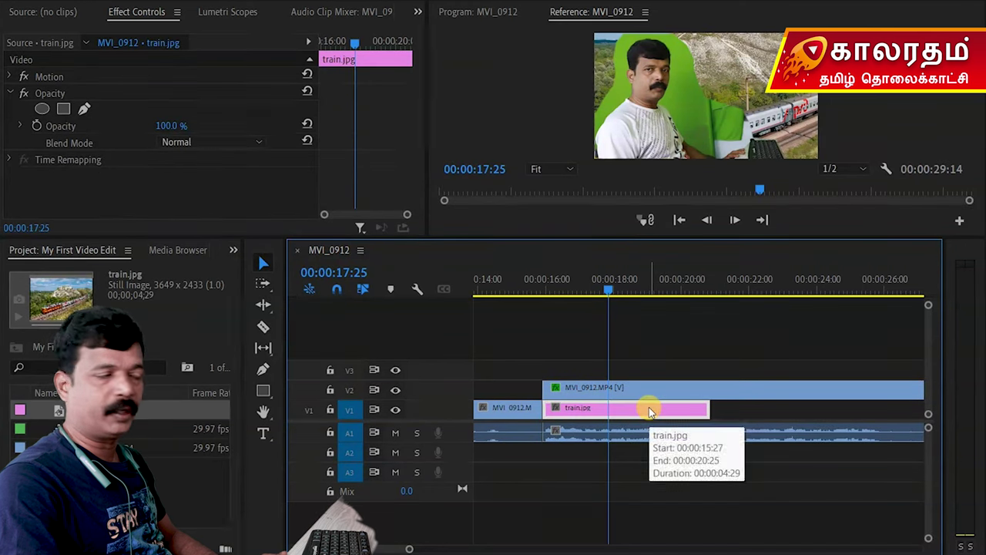
left_click_drag(648, 409, 646, 368)
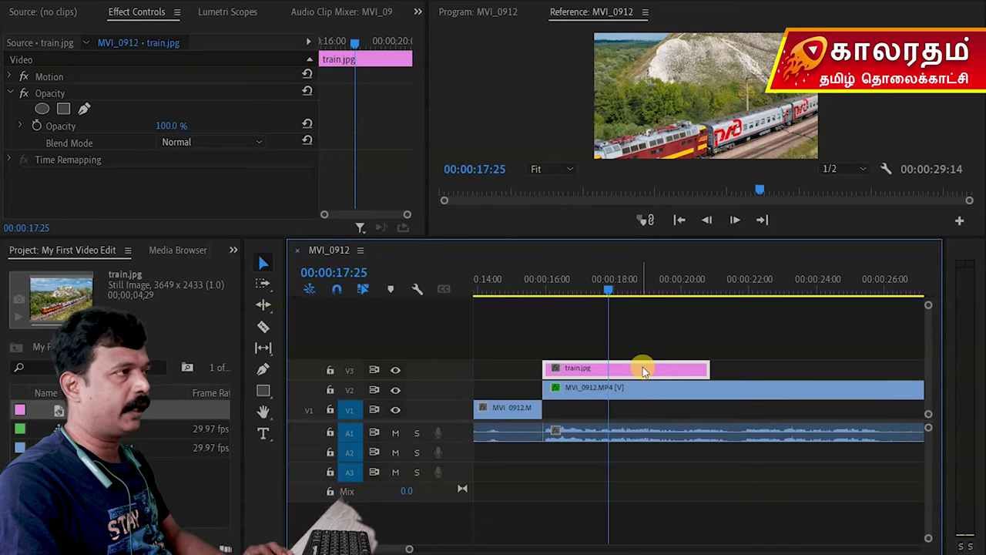
left_click_drag(636, 368, 628, 411)
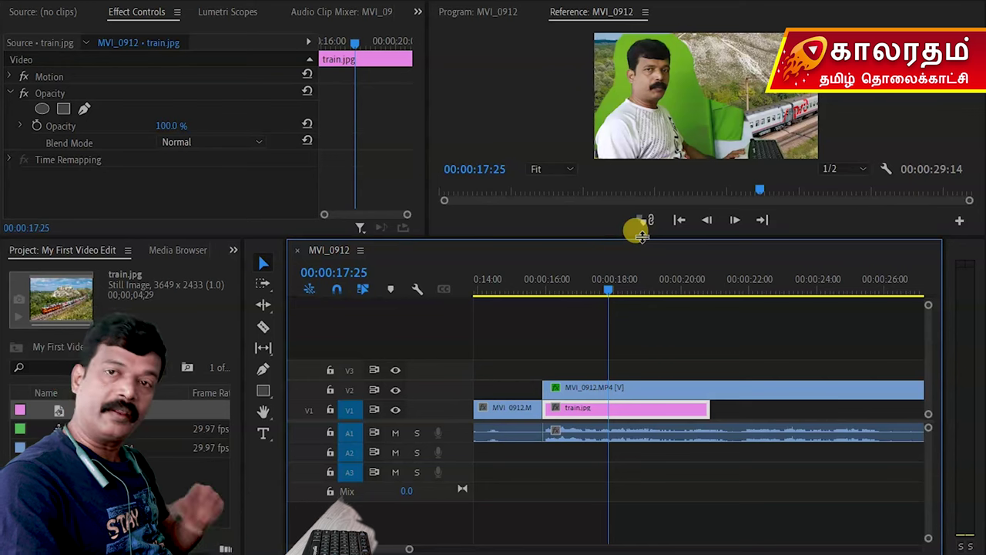
left_click_drag(638, 237, 628, 346)
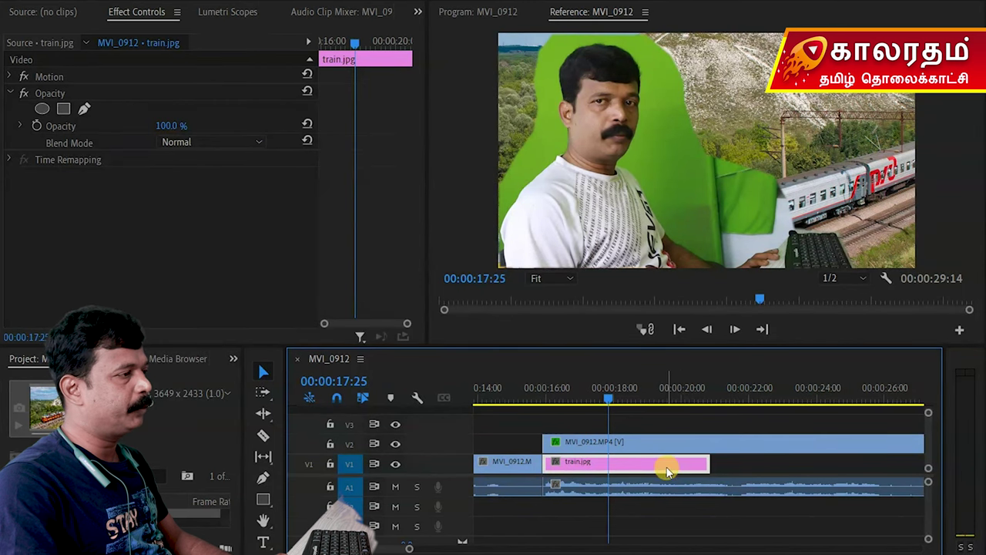
left_click(642, 467)
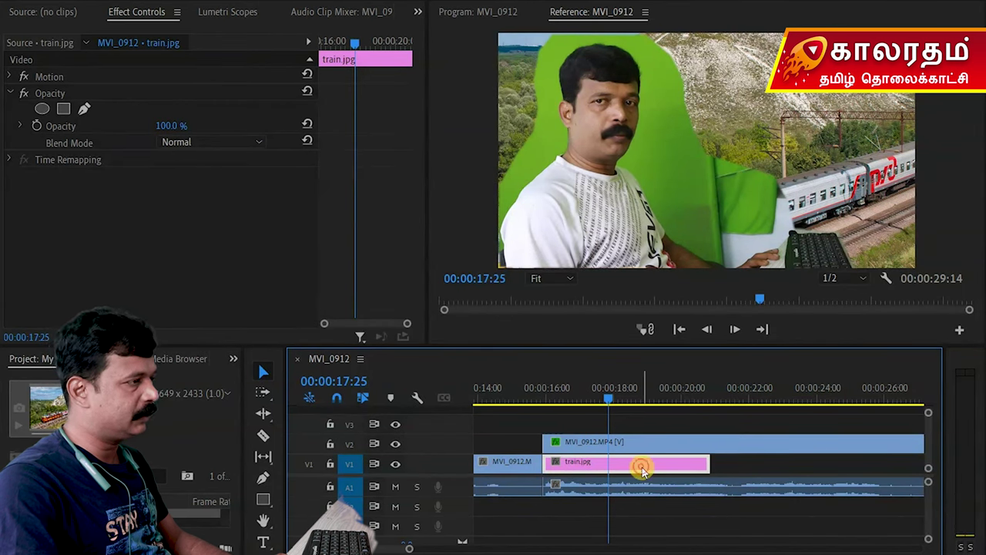
Expand train.jpg's Motion settings and scrub its Scale down to 55.0.
left_click(10, 76)
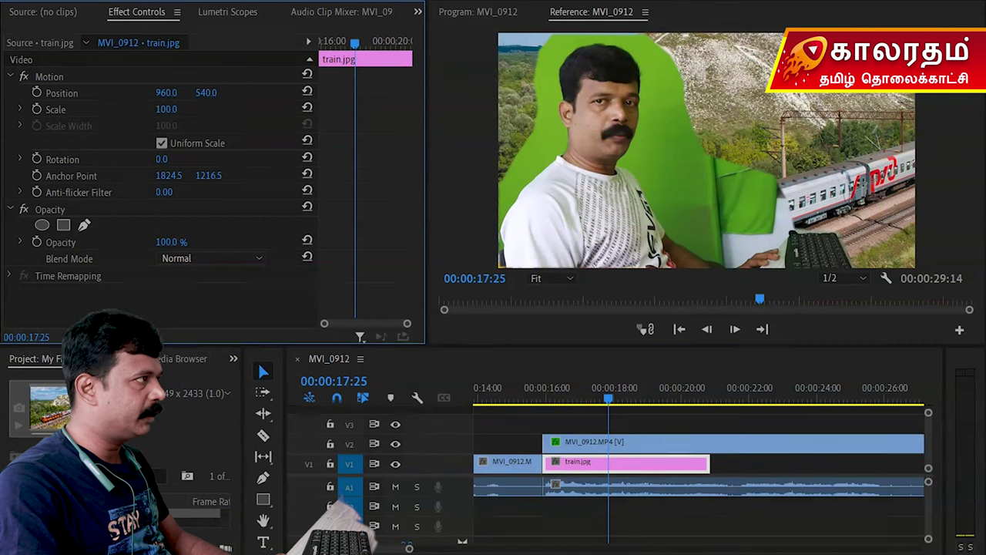
left_click_drag(166, 109, 132, 108)
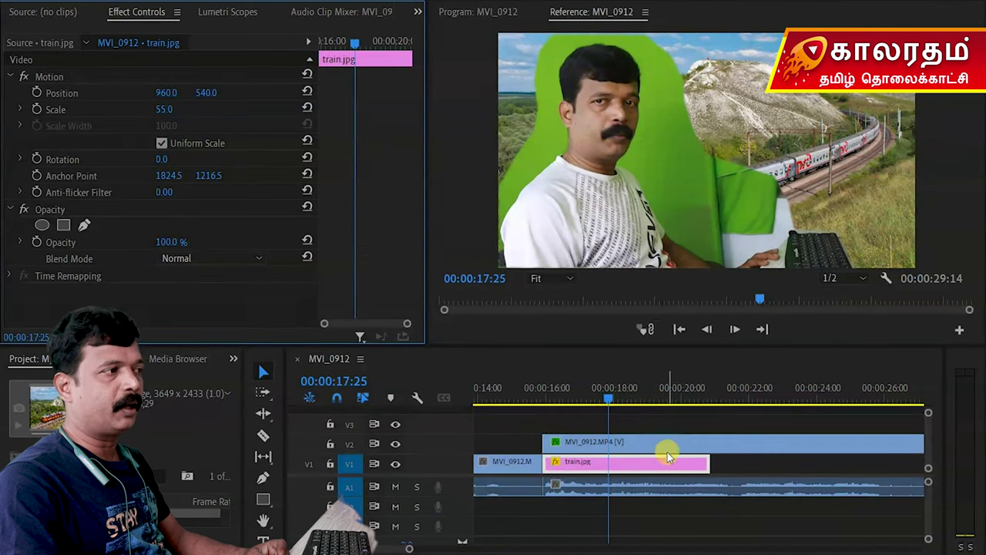
left_click_drag(667, 456, 657, 358)
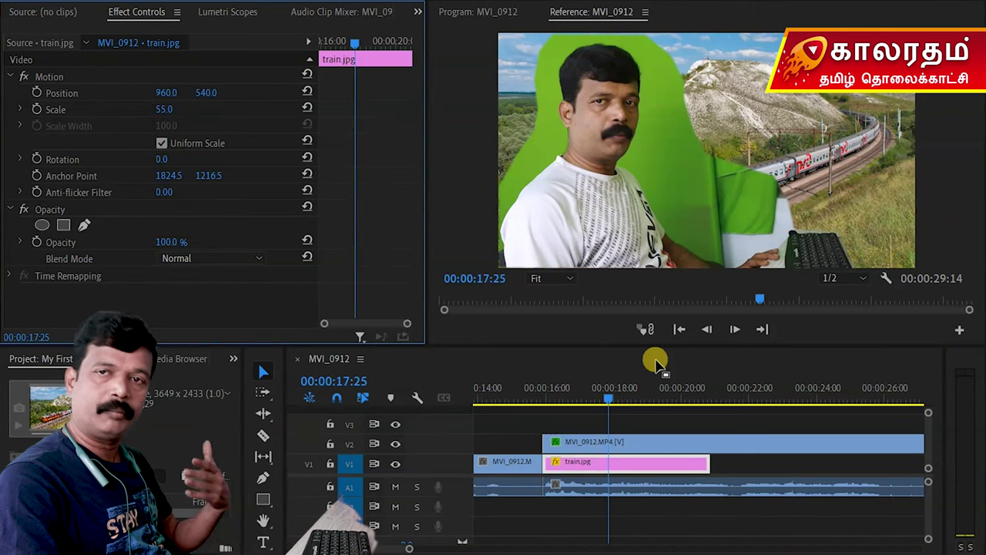
Sample the green screen with Ultra Key's Key Color eyedropper on MVI_0912.MP4.
left_click(643, 441)
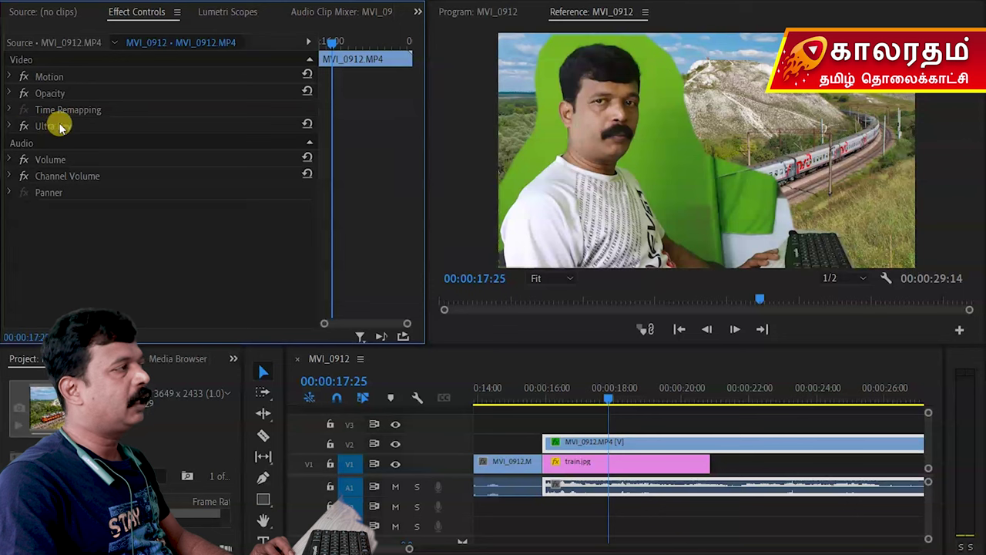
left_click(9, 125)
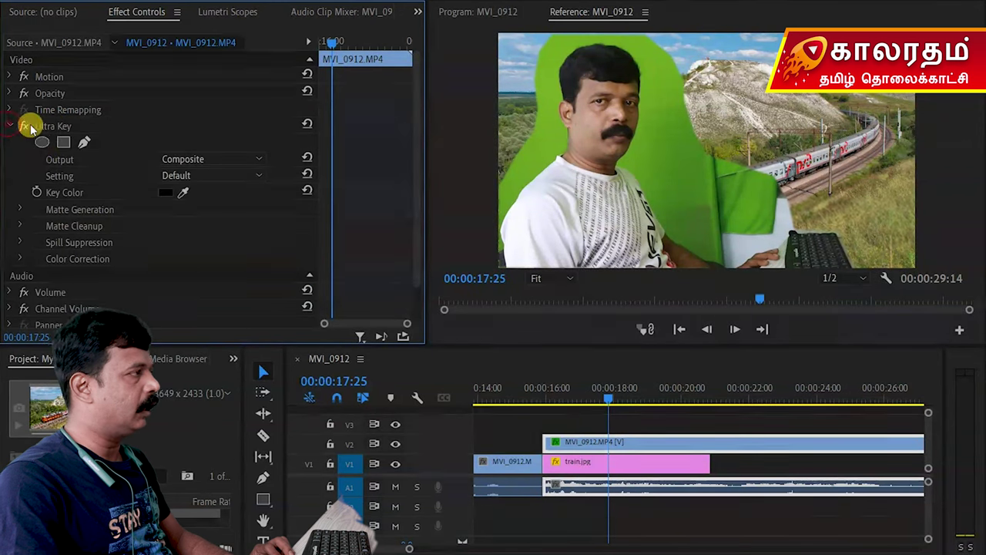
left_click(183, 192)
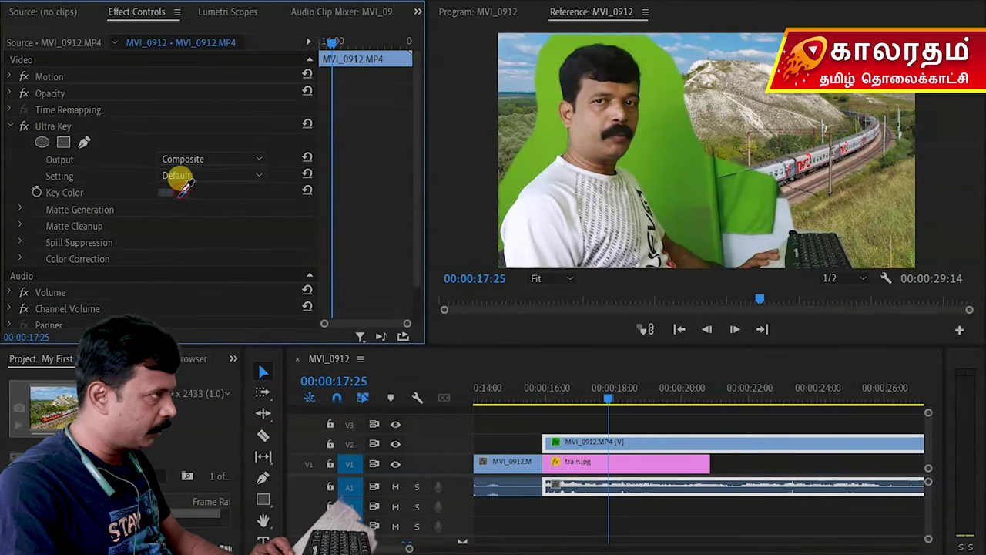
left_click(664, 146)
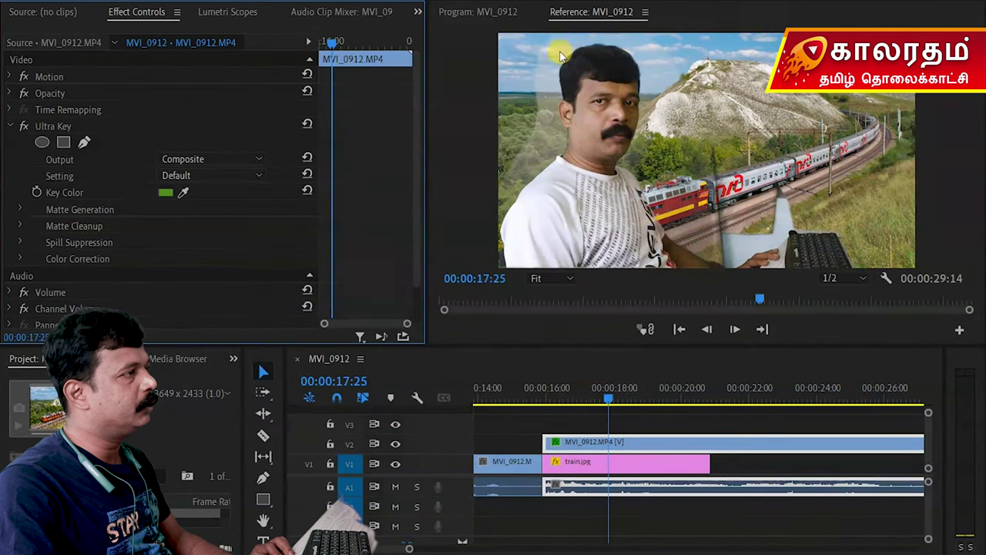
Switch Ultra Key output to Alpha Channel and resample the green key colour.
left_click(257, 160)
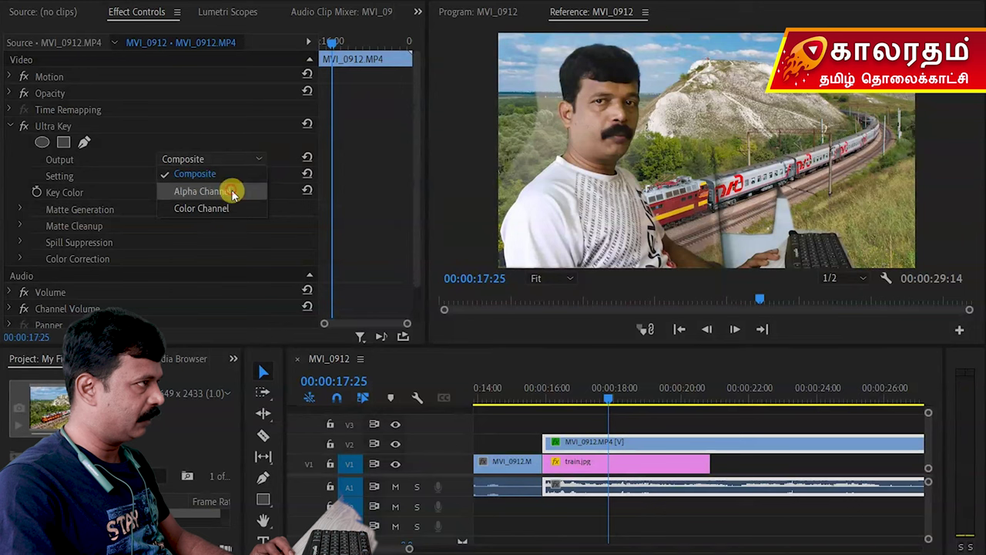
left_click(231, 190)
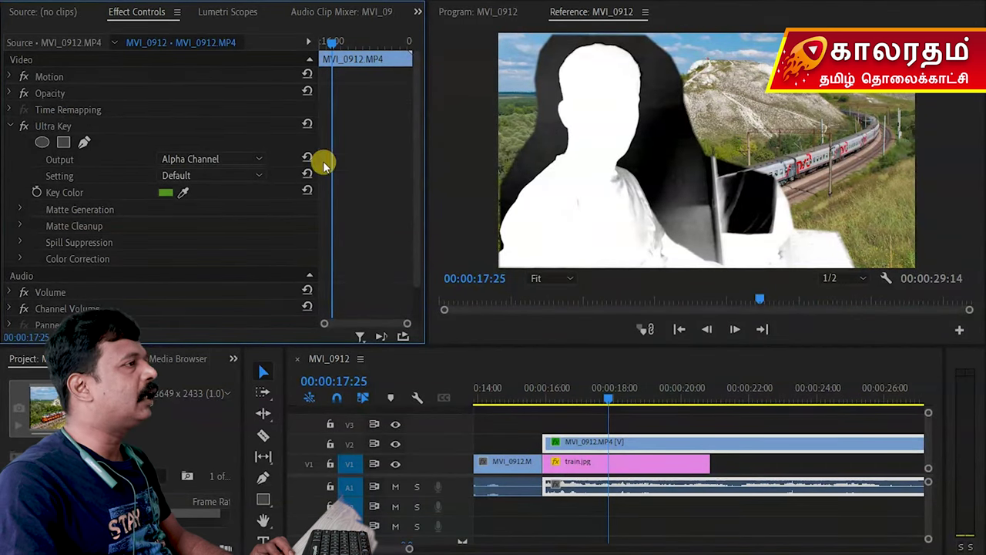
left_click_drag(182, 194, 665, 135)
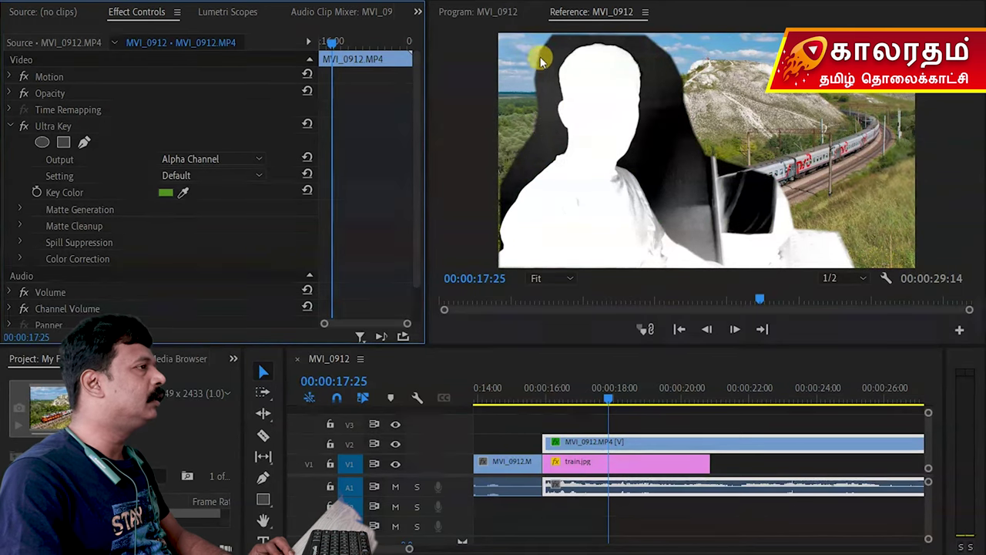
left_click_drag(177, 192, 548, 107)
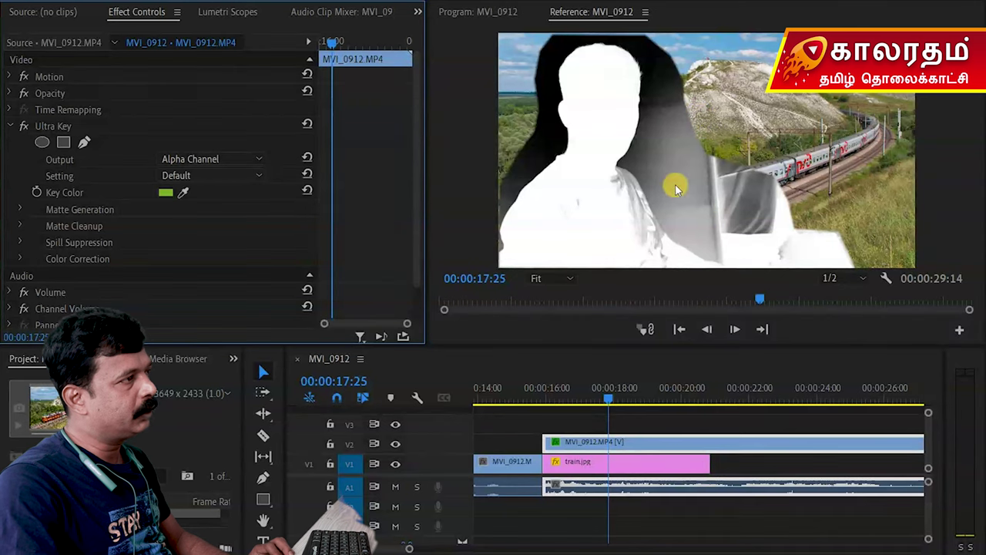
left_click_drag(183, 193, 677, 153)
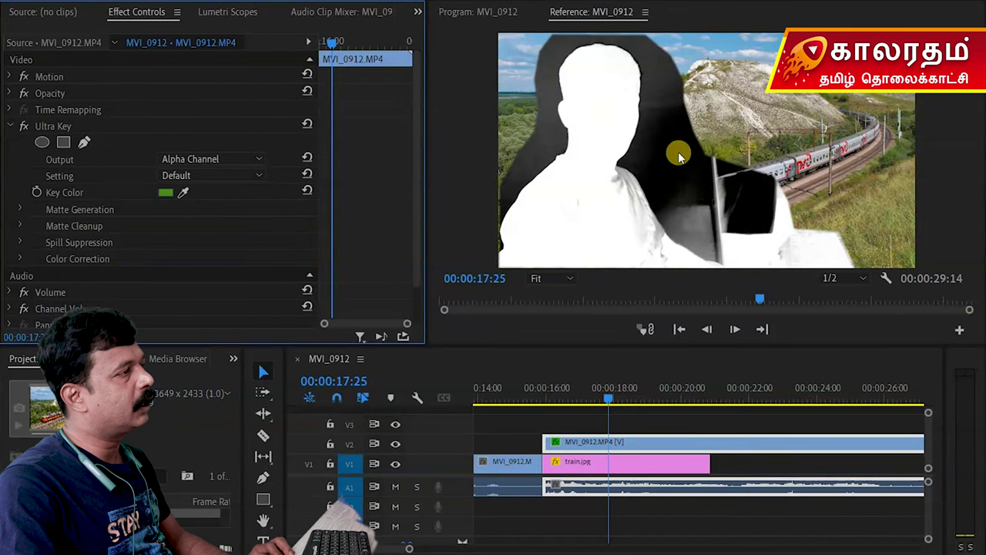
Return Ultra Key output to Composite and hide the V1 train track.
left_click(213, 160)
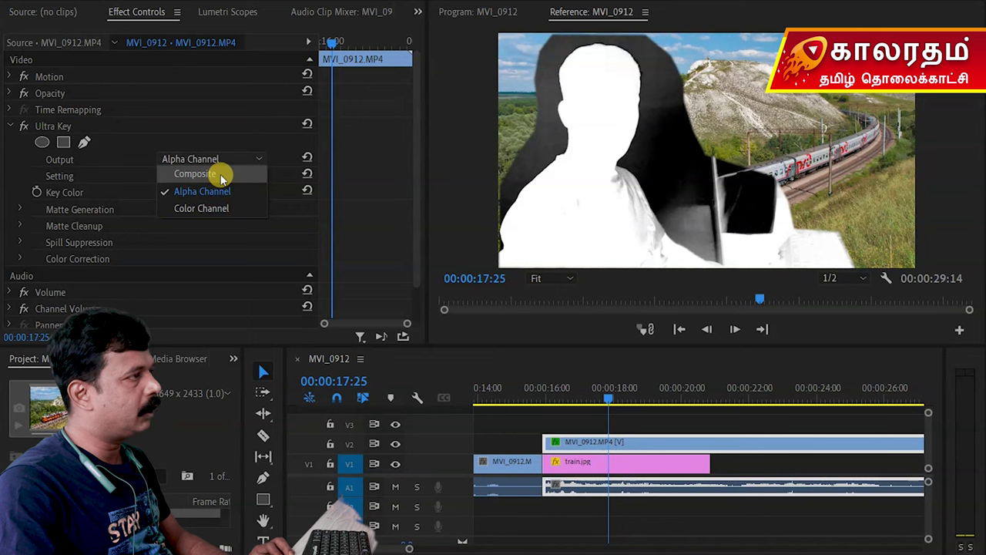
left_click(219, 173)
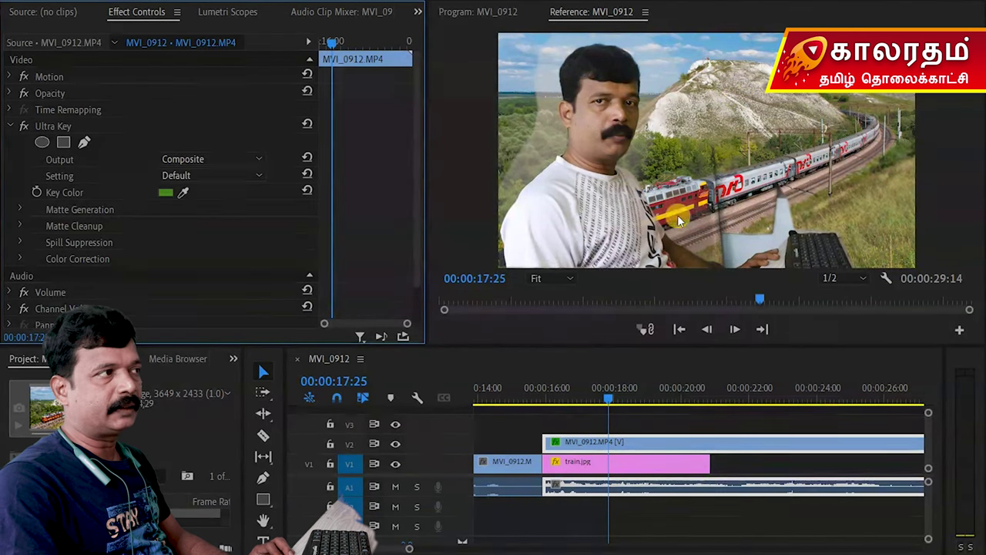
left_click(395, 464)
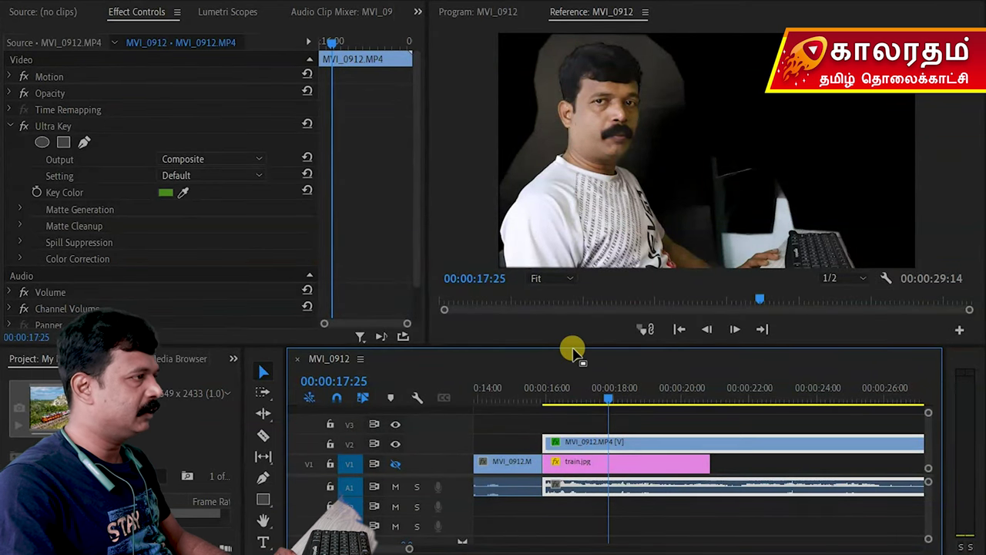
Drag the panel divider down to enlarge the monitor showing the presenter over black.
left_click_drag(574, 347, 574, 449)
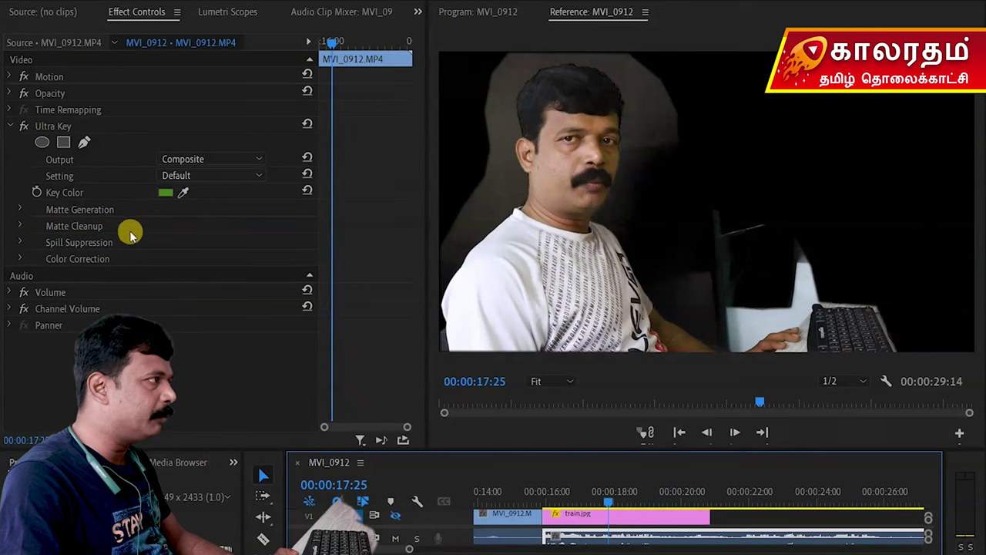
Expand Matte Generation and try Tolerance values 99, 14, 100 and 72.
left_click(19, 209)
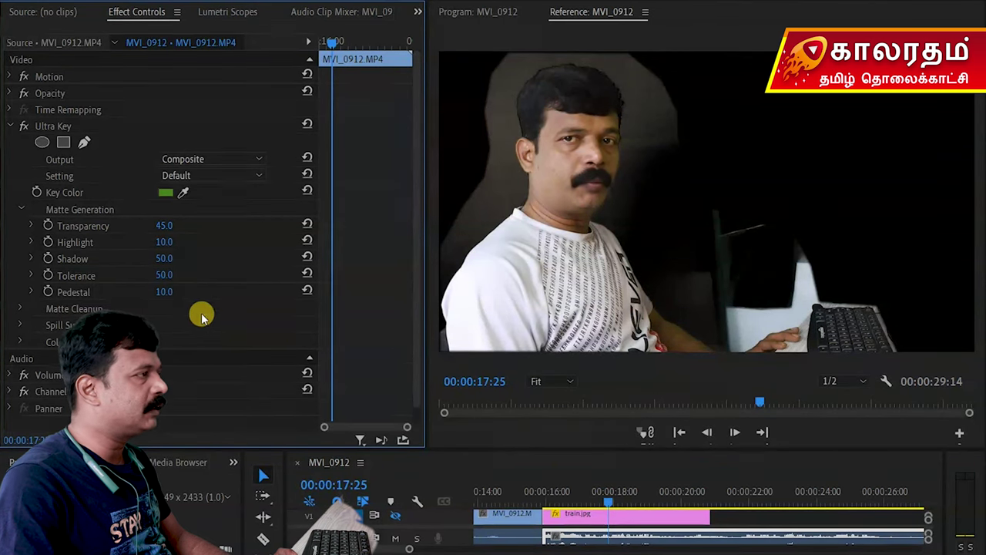
left_click(164, 275)
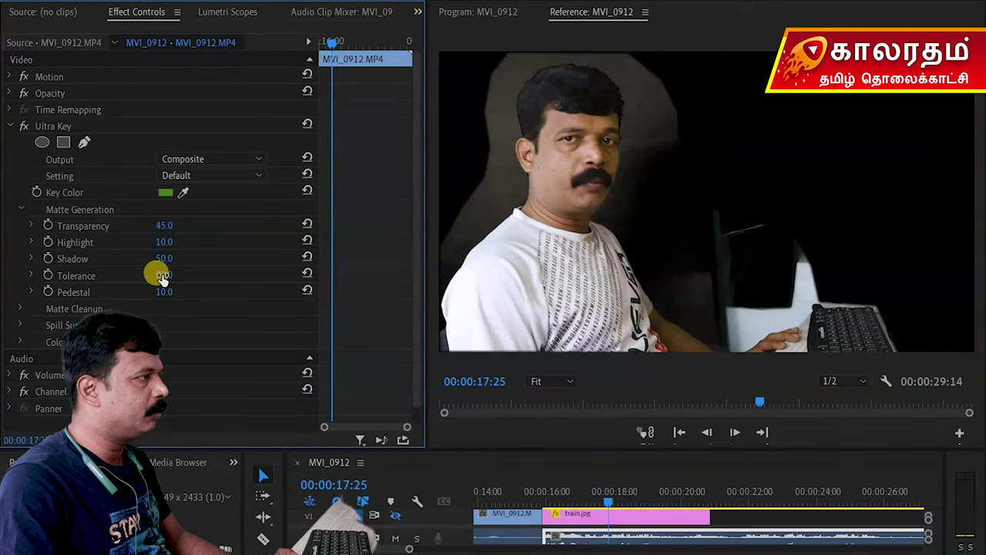
type("99")
key("Return")
type("14")
key("Return")
type("100")
key("Return")
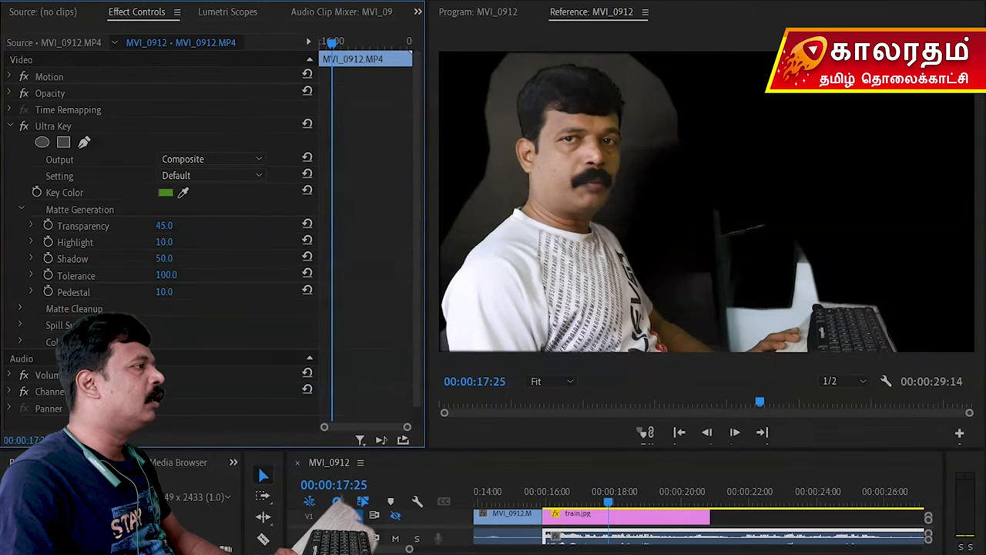
type("72")
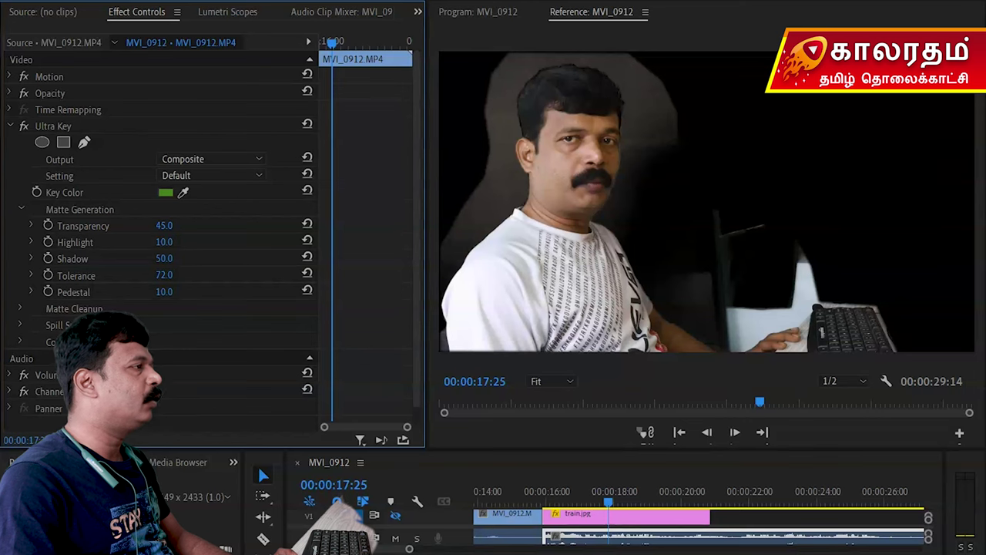
key("Return")
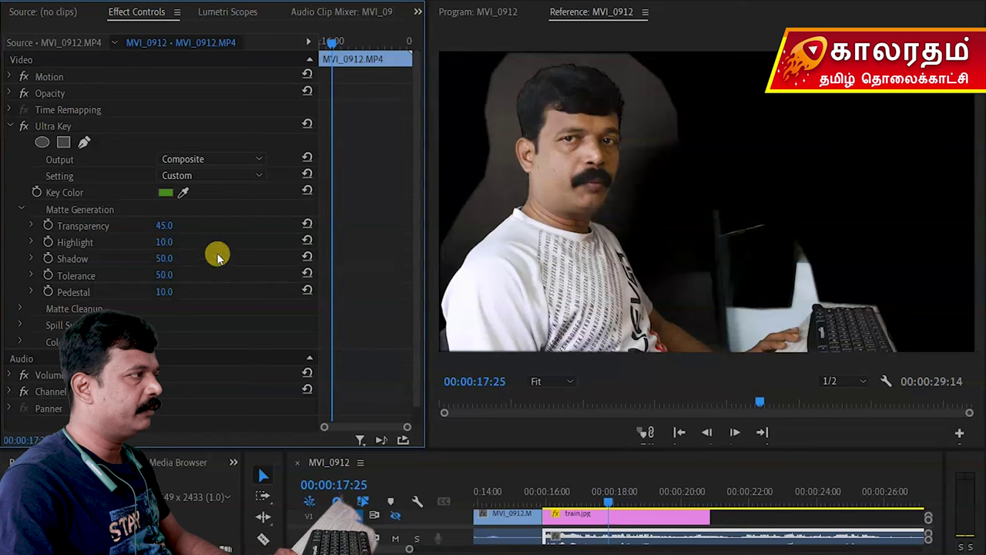
Set the matte's Highlight to 0 and Shadow to 42.
left_click_drag(162, 262, 185, 258)
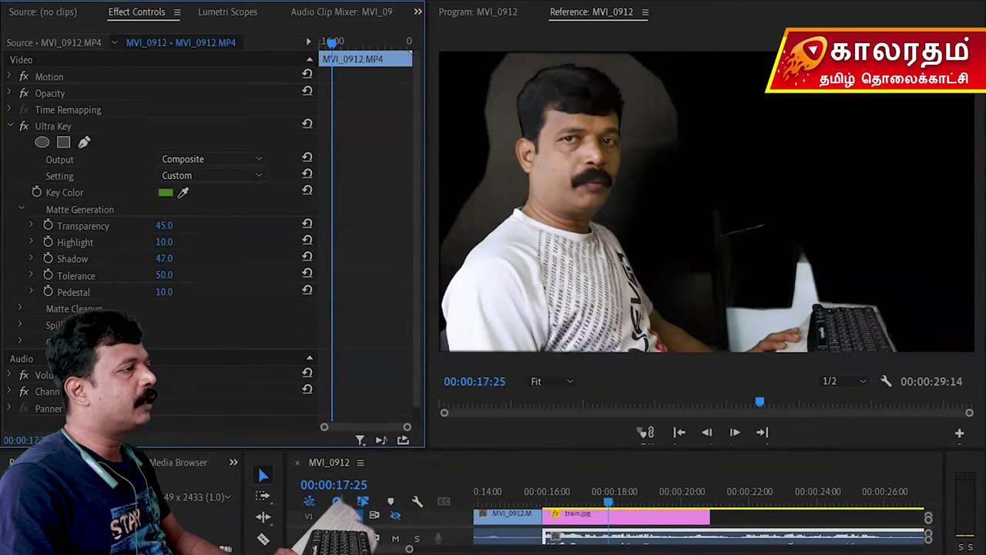
left_click_drag(185, 258, 158, 242)
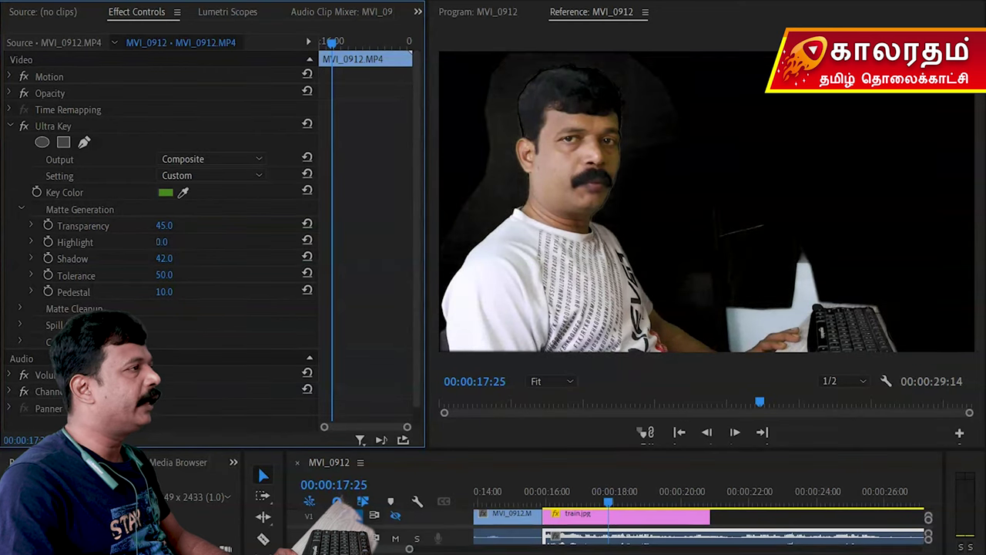
left_click(167, 228)
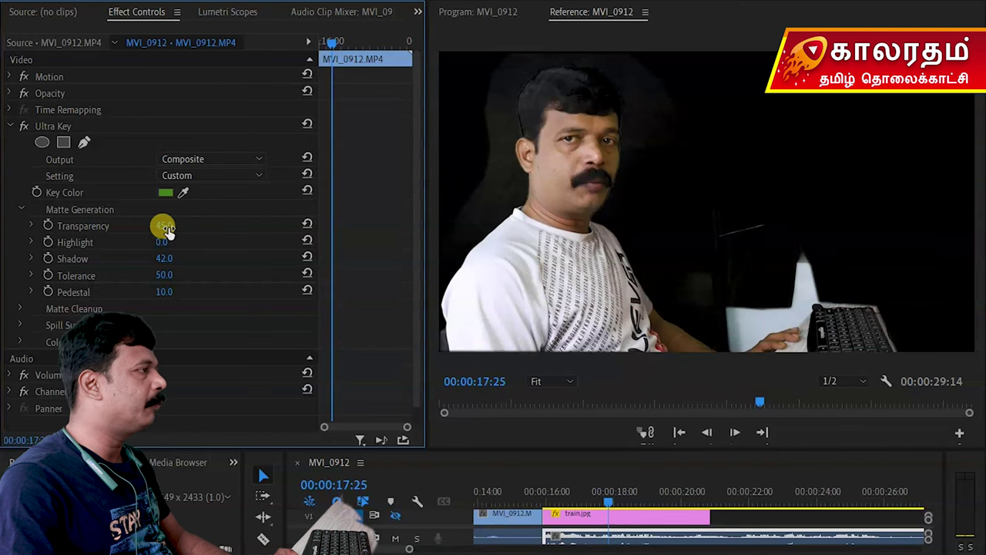
Keep Ultra Key Transparency at 45 and raise Pedestal to 23.
mouse_move(164, 225)
left_mouse_down()
mouse_move(194, 224)
mouse_move(171, 224)
left_mouse_up()
left_click_drag(164, 225, 135, 225)
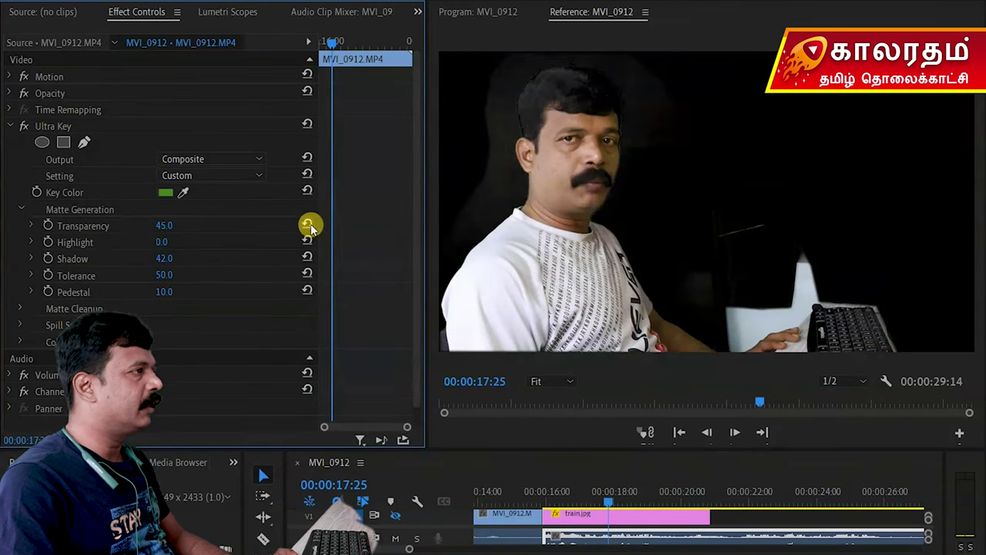
mouse_move(164, 291)
left_mouse_down()
mouse_move(201, 291)
mouse_move(177, 291)
left_mouse_up()
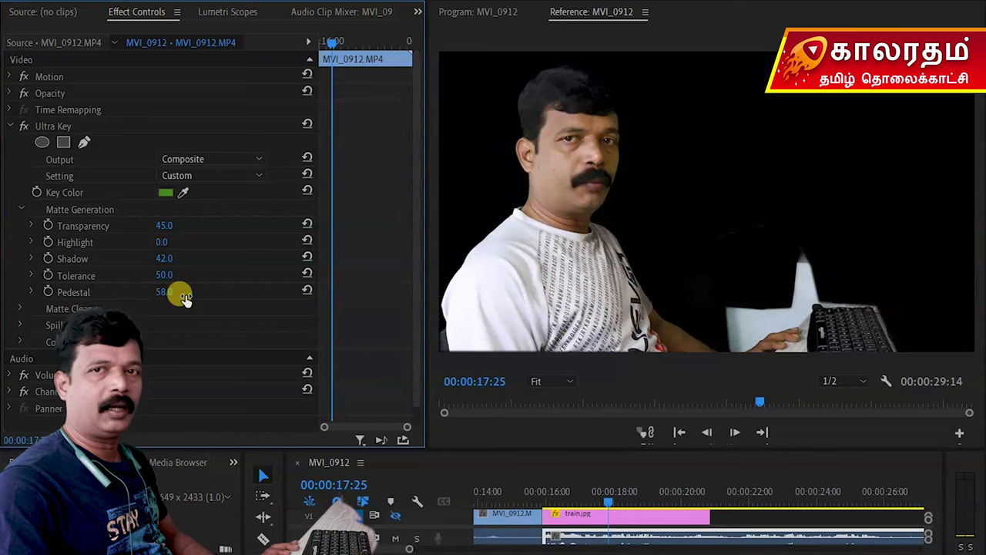
left_click(306, 289)
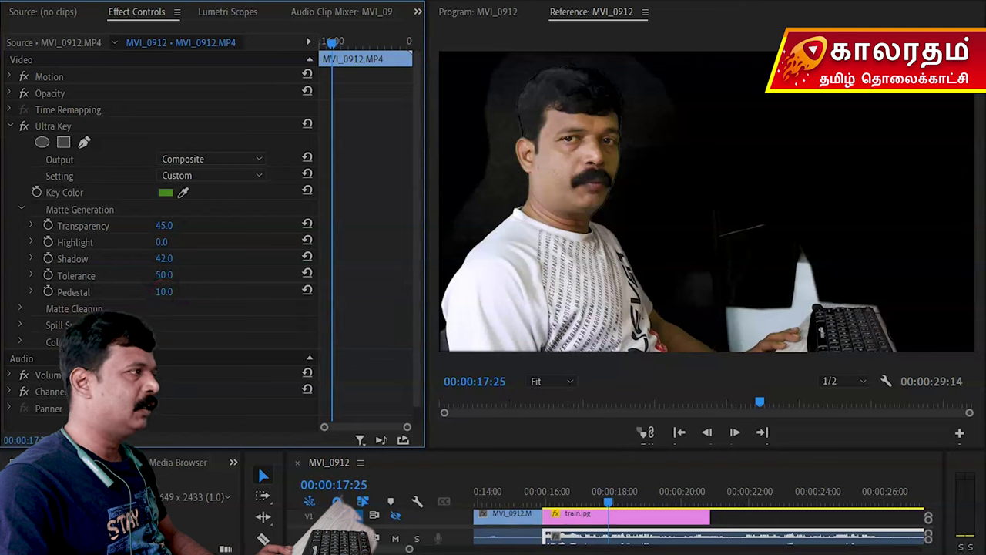
type("1")
key("Return")
mouse_move(161, 291)
left_mouse_down()
mouse_move(187, 292)
mouse_move(140, 292)
mouse_move(177, 291)
left_mouse_up()
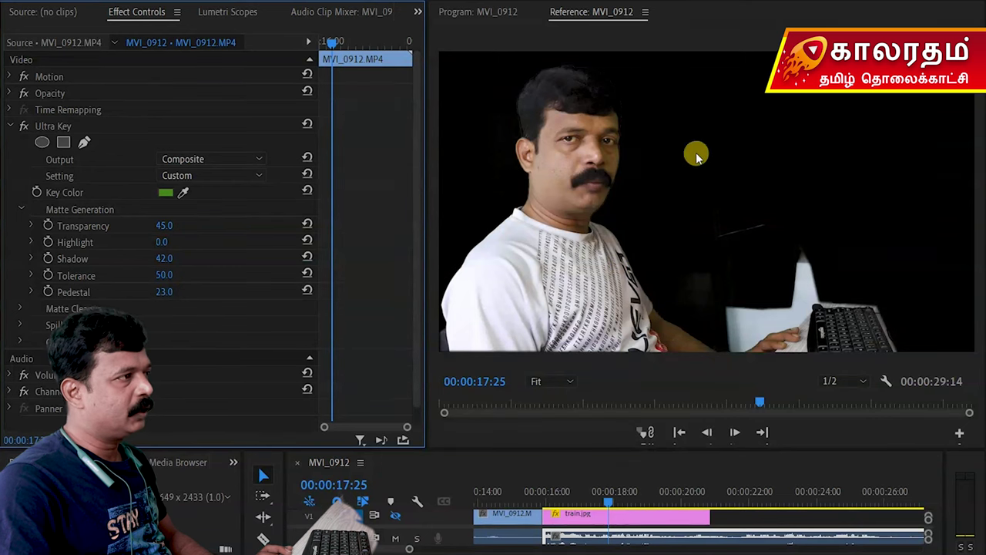
left_click(234, 158)
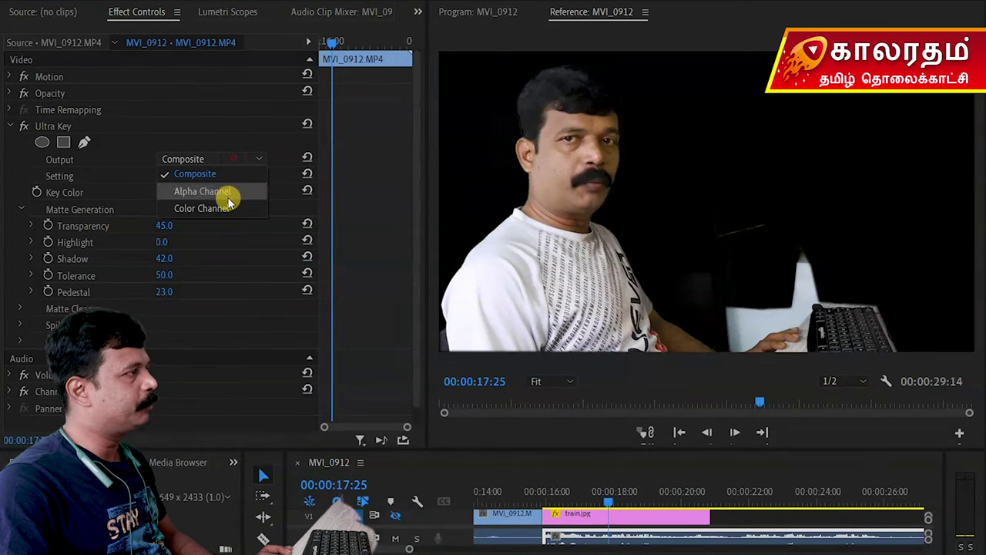
Keep Composite output, enlarge the timeline, and turn the V1 train track back on.
key("Escape")
left_click_drag(594, 451, 590, 312)
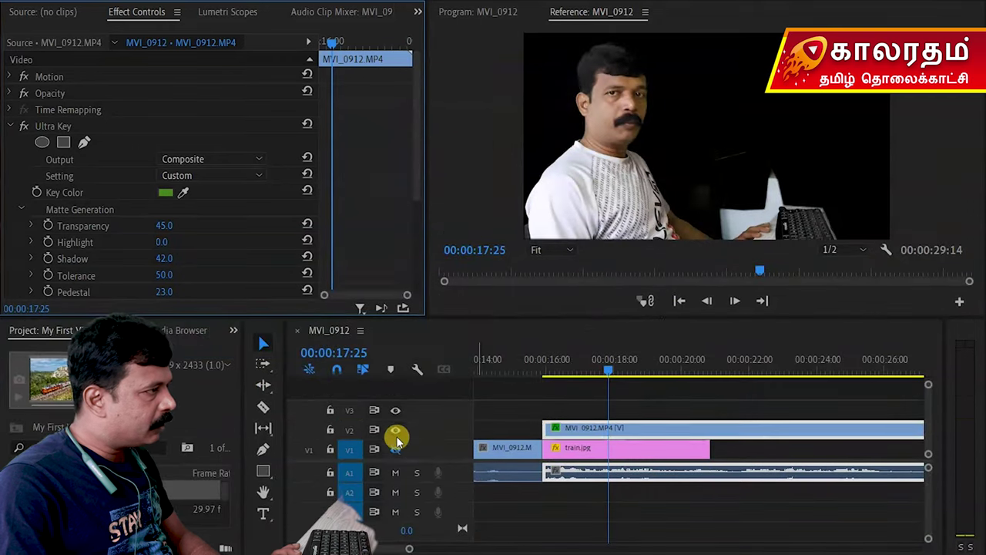
left_click(395, 449)
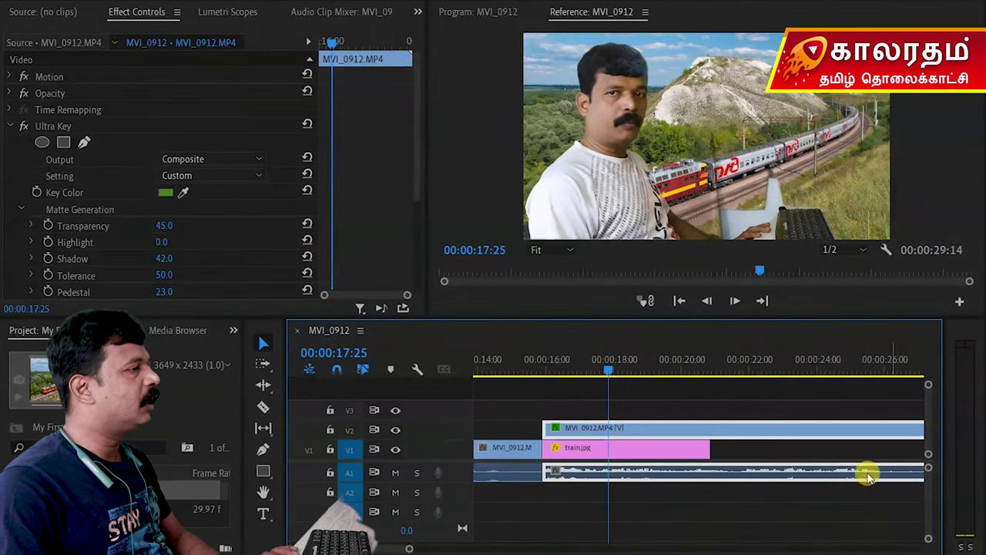
left_click(10, 125)
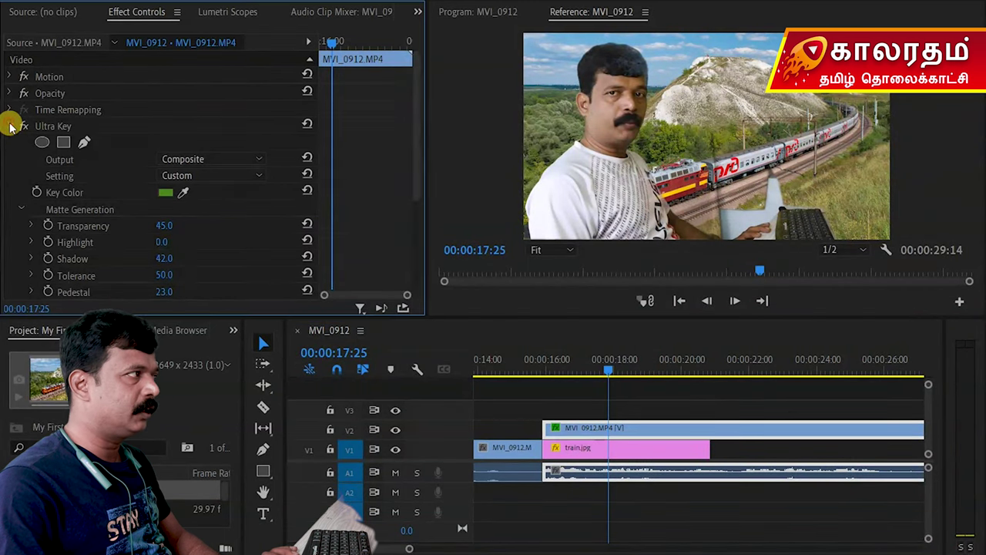
Scale the presenter clip to 65 and position it at 1490, 740.
left_click(9, 125)
left_click(9, 76)
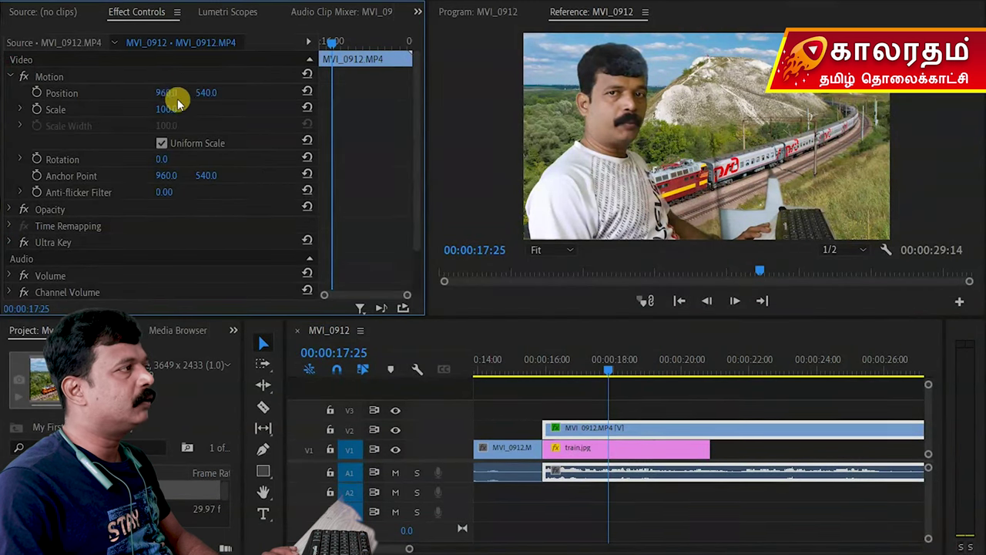
left_click_drag(170, 109, 299, 93)
left_click_drag(197, 92, 252, 93)
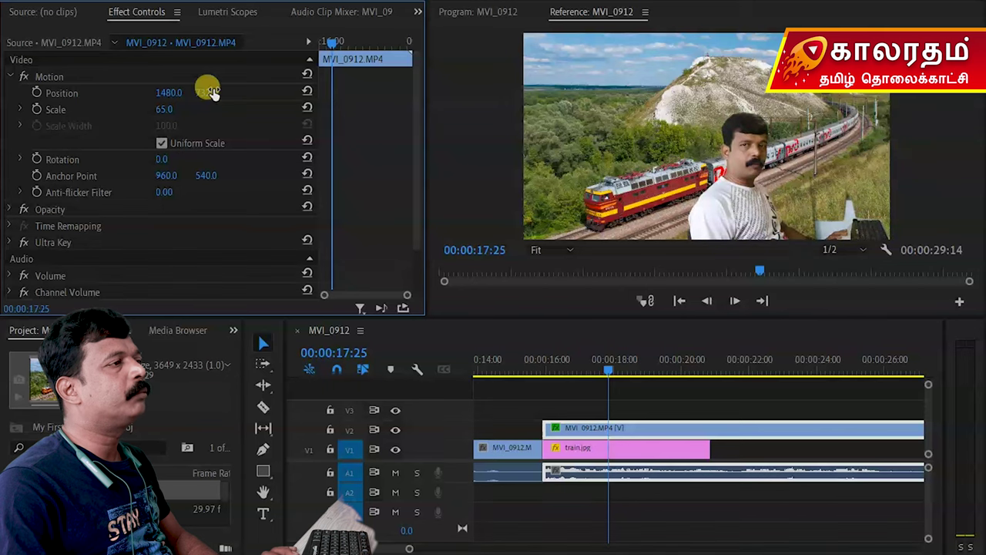
left_click_drag(576, 316, 574, 227)
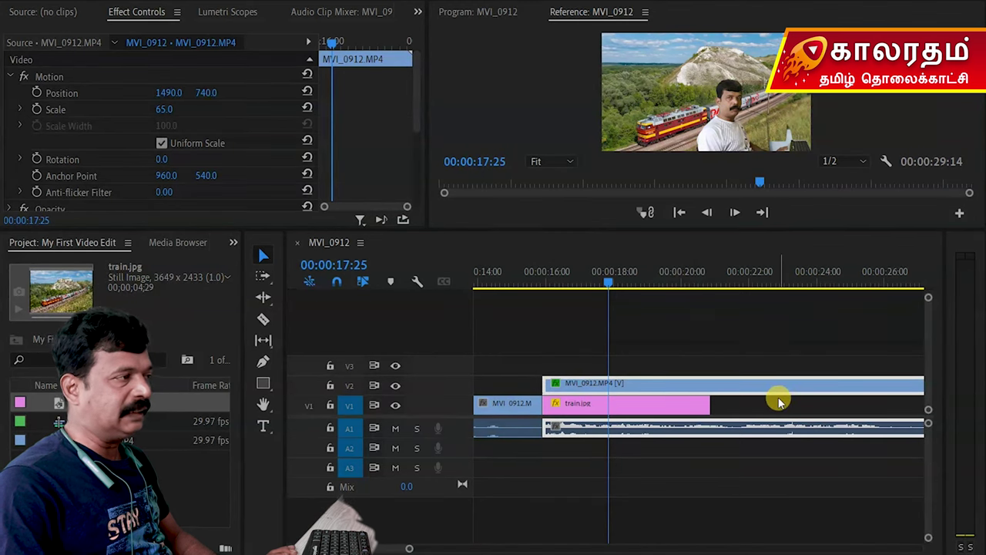
left_click(515, 409)
left_click(523, 274)
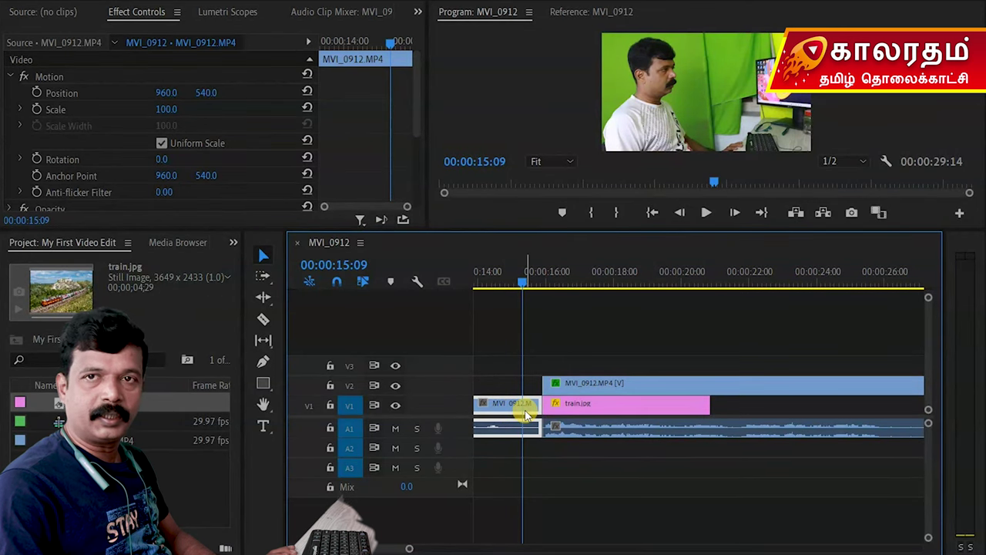
left_click(649, 391)
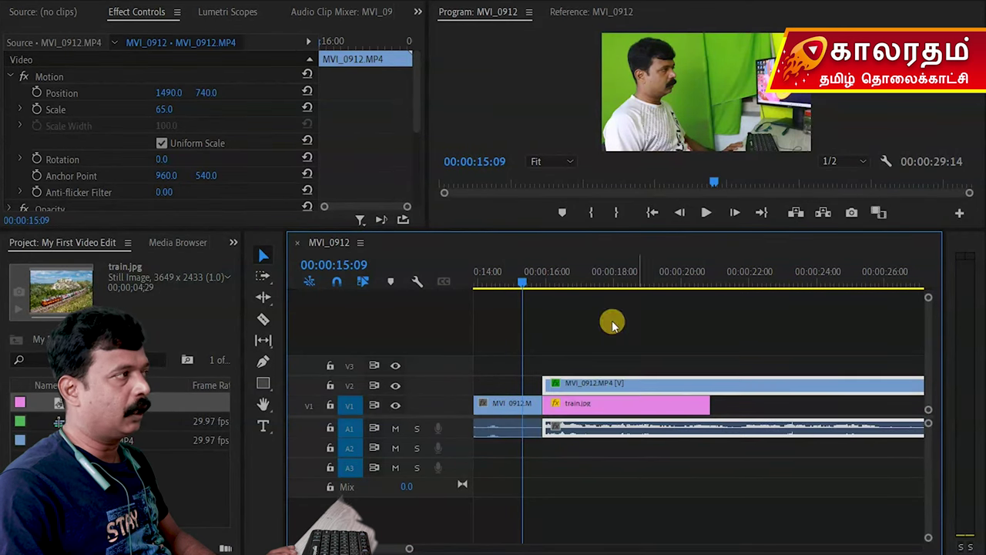
left_click_drag(316, 228, 299, 453)
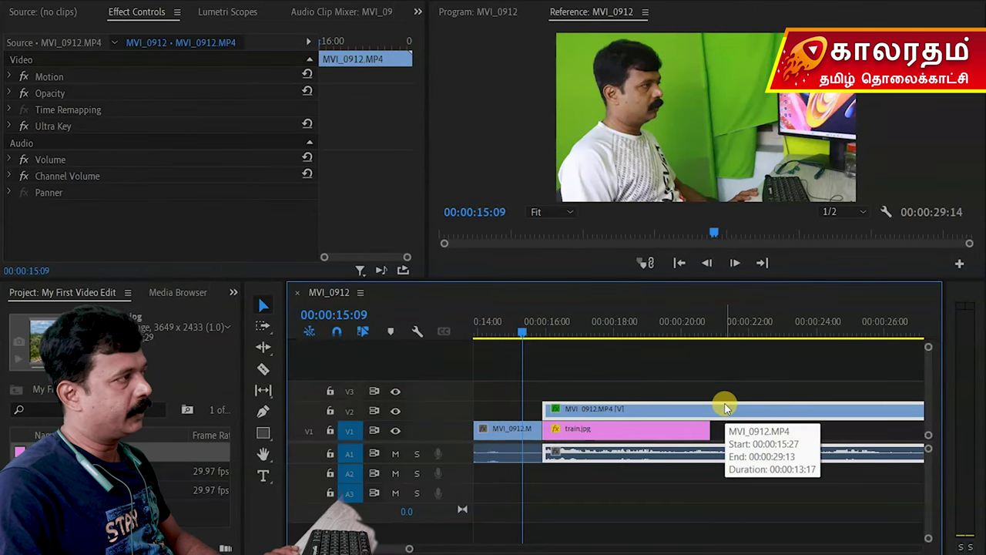
left_click(505, 430)
left_click_drag(524, 333, 606, 333)
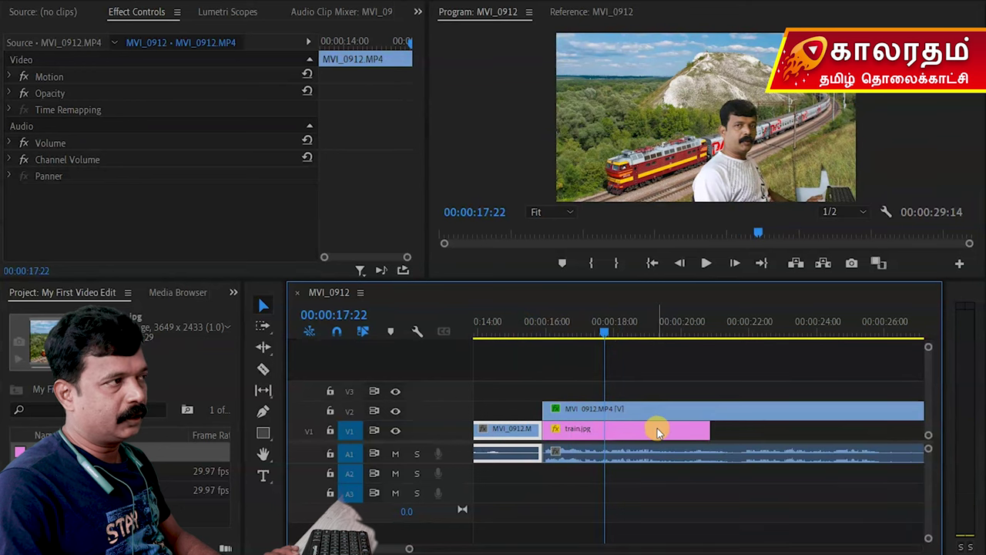
left_click(660, 409)
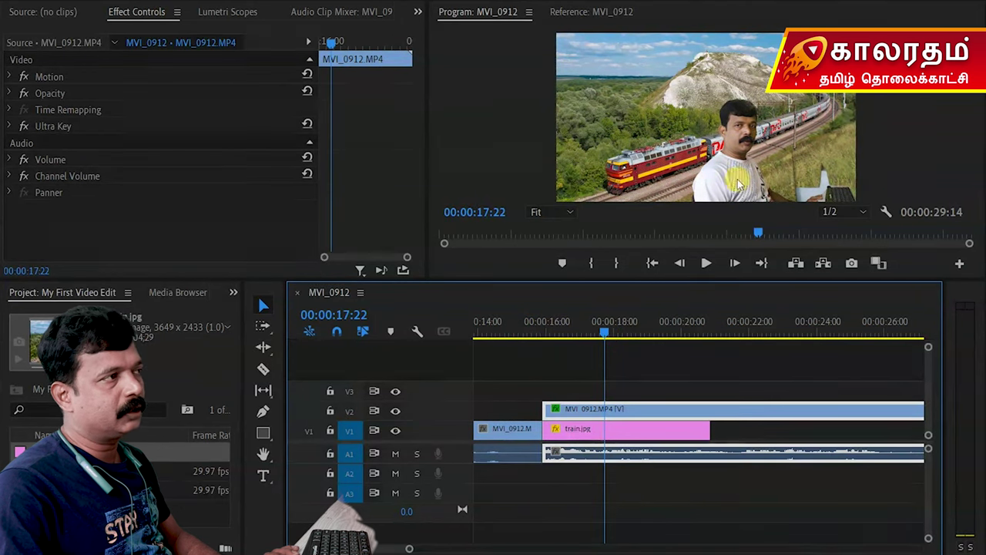
left_click(595, 332)
left_click_drag(595, 331, 510, 333)
left_click(527, 434)
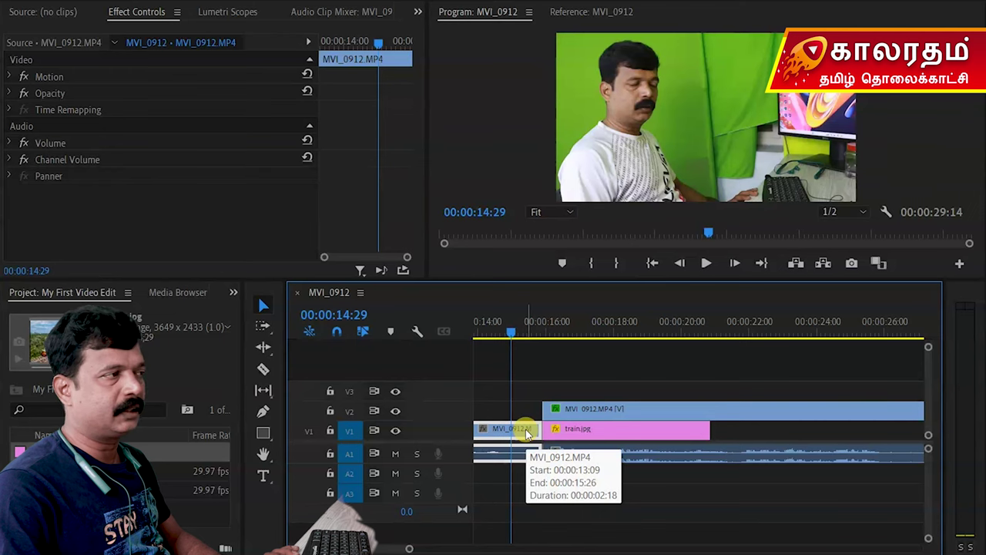
Turn off Linked Selection and select only the V2 presenter clip's video.
left_click_drag(506, 327, 571, 332)
left_click(618, 412)
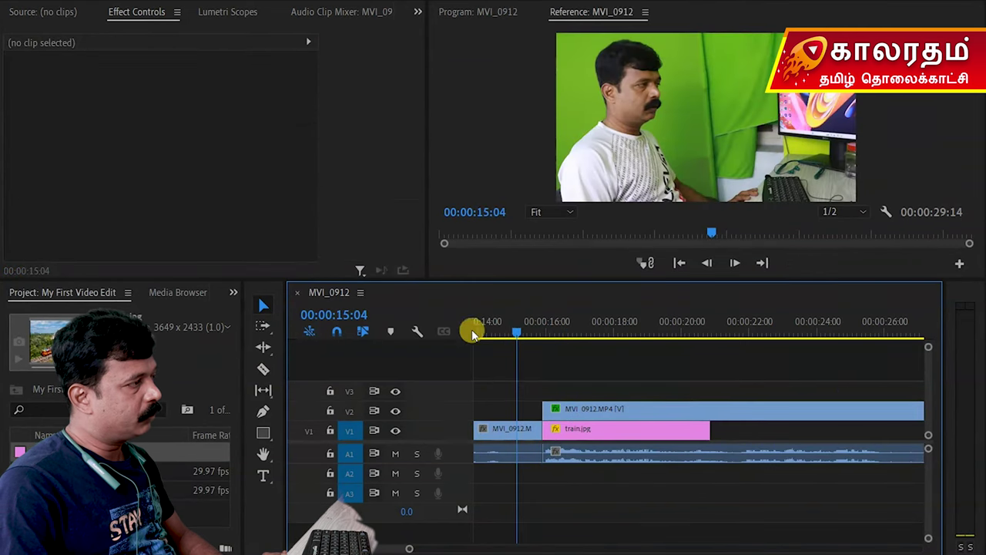
left_click(680, 411)
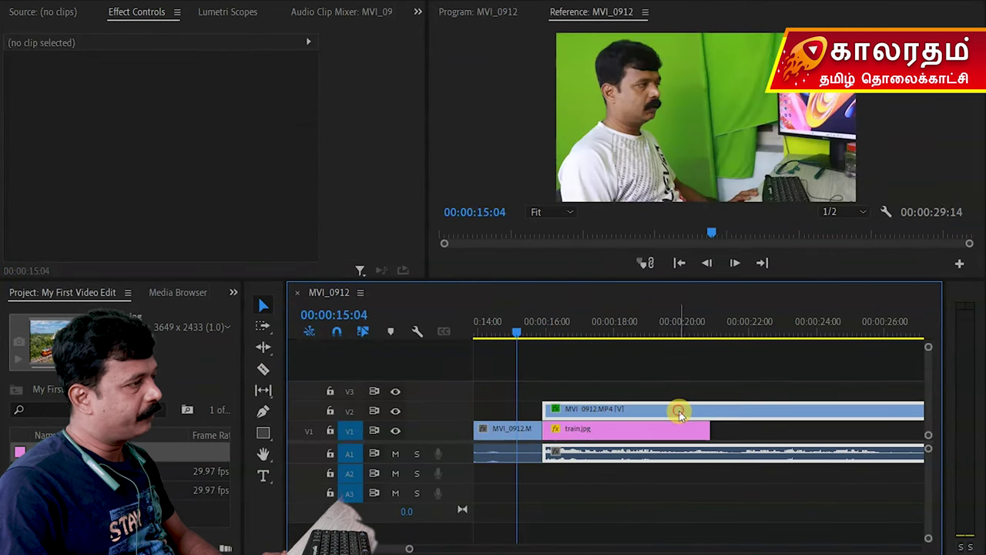
left_click(363, 333)
left_click(614, 366)
left_click(645, 412)
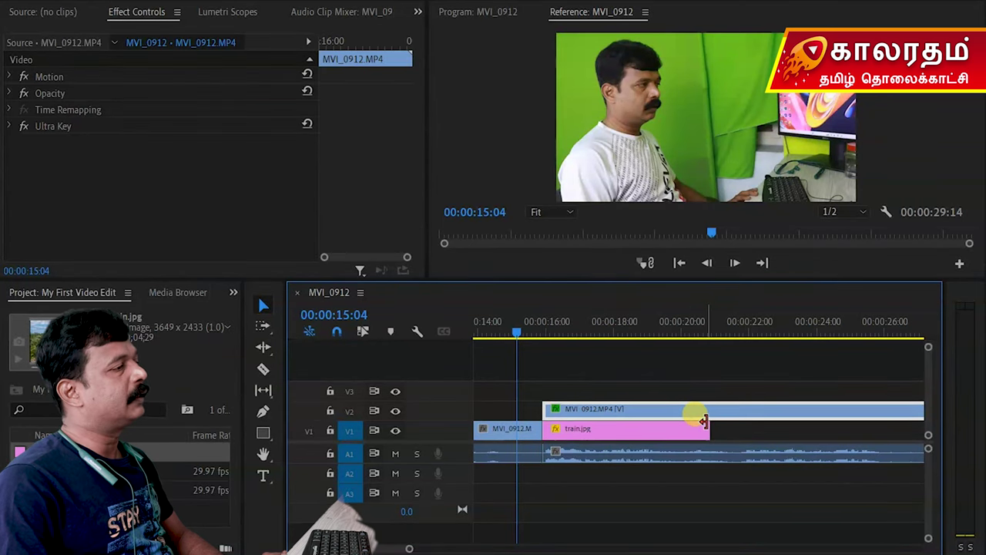
Copy the V2 clip's Motion effect in Effect Controls.
left_click(62, 181)
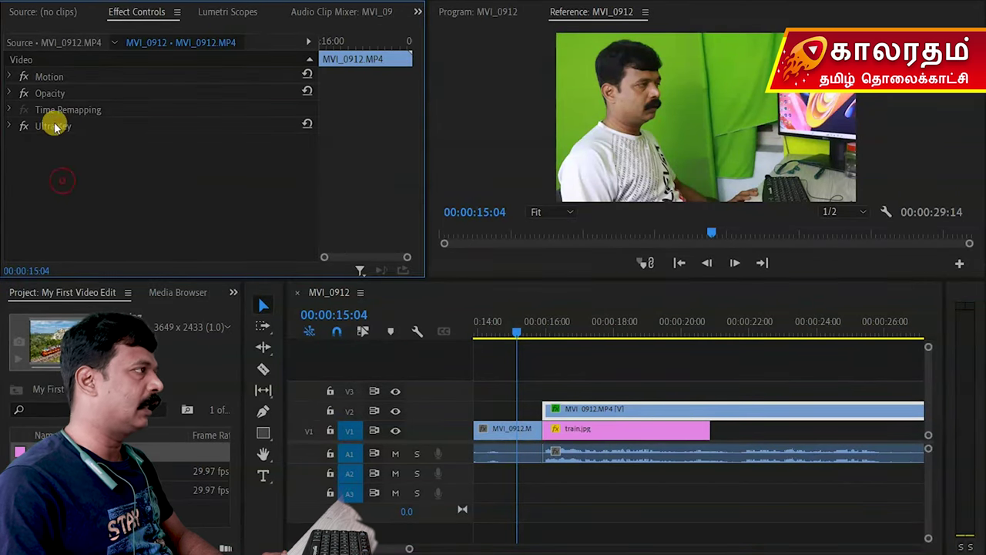
left_click(43, 79)
right_click(49, 78)
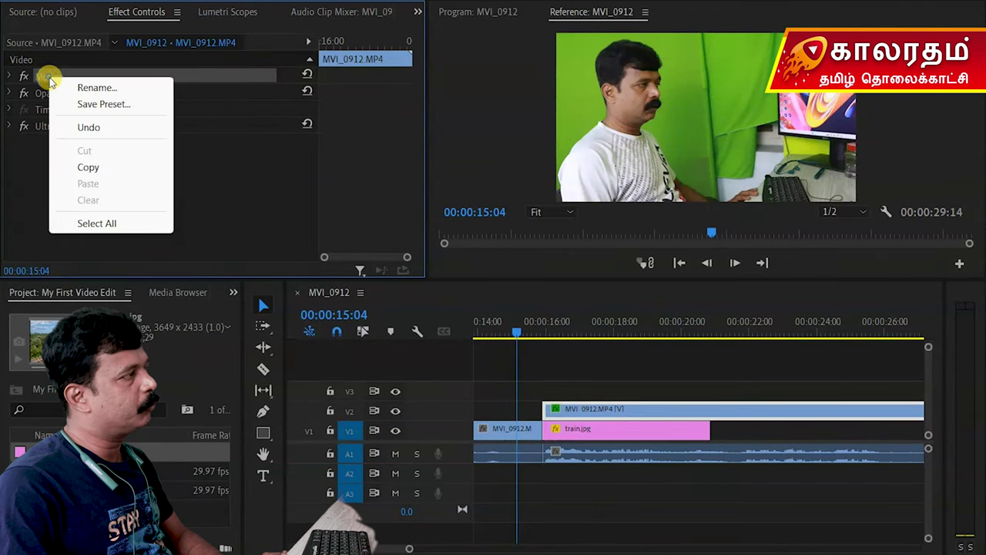
left_click(95, 168)
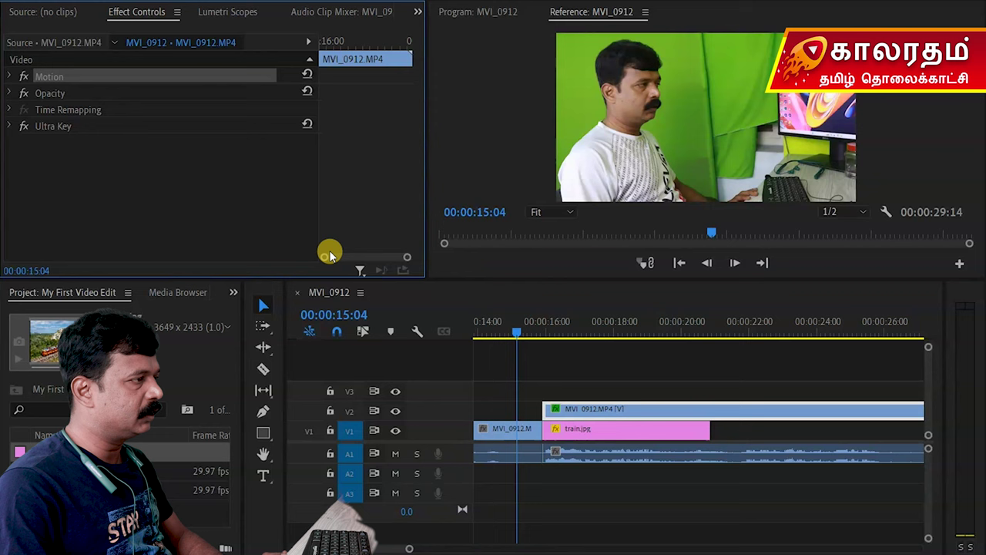
Move the playhead back to 00:00:14:27 and select the V1 MVI_0912 clip.
left_click(600, 333)
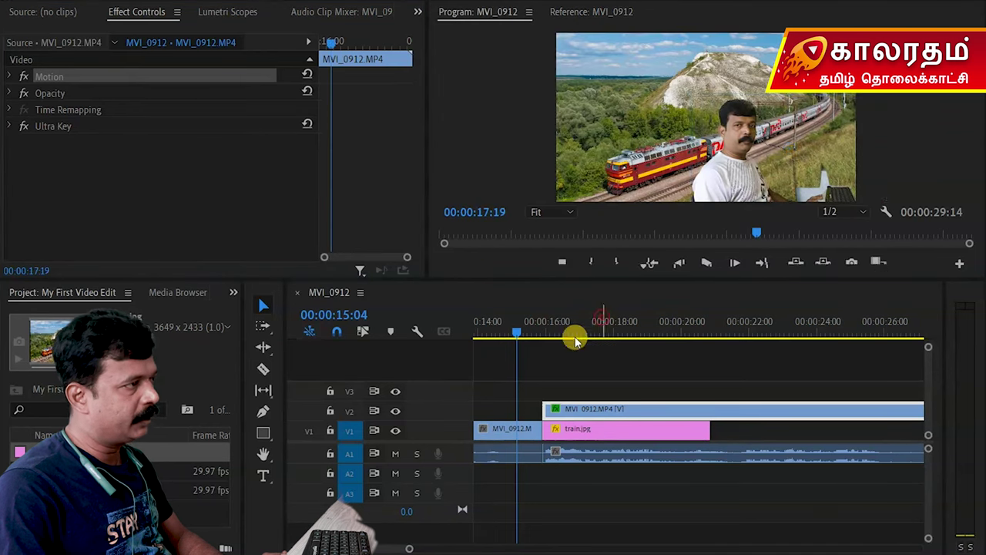
left_click_drag(601, 333, 511, 341)
left_click(522, 436)
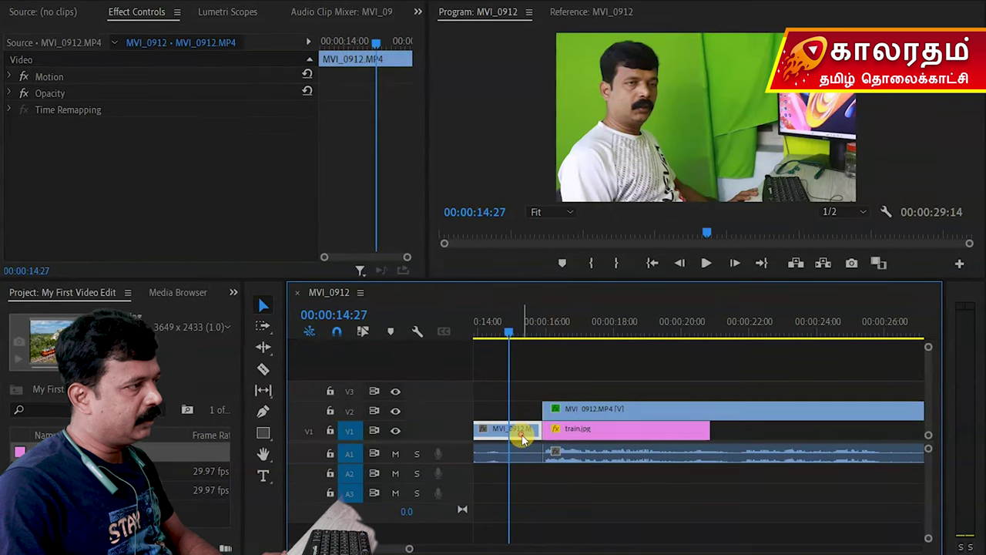
Paste the copied Motion settings onto the V1 clip and review 14:27 to 18:05.
right_click(86, 148)
left_click(125, 251)
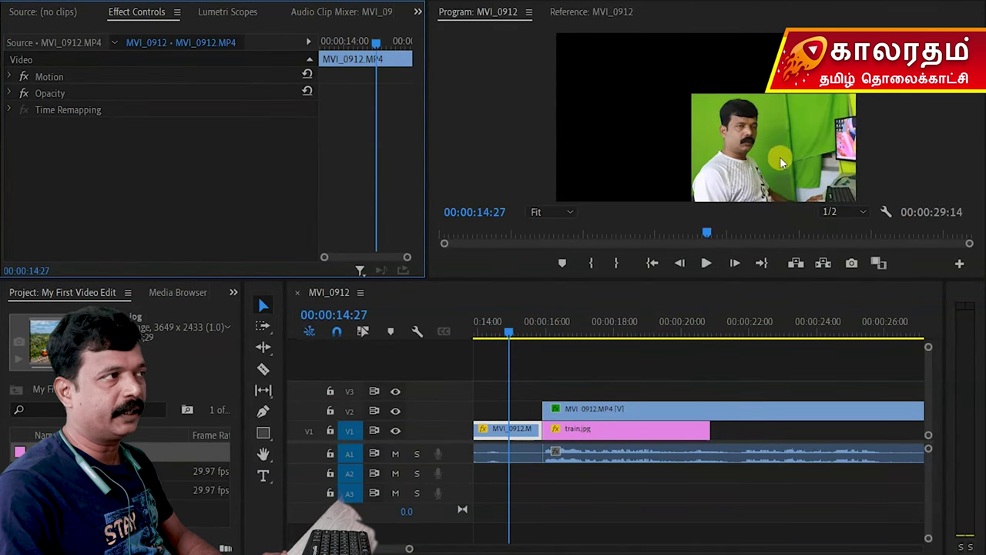
left_click(605, 332)
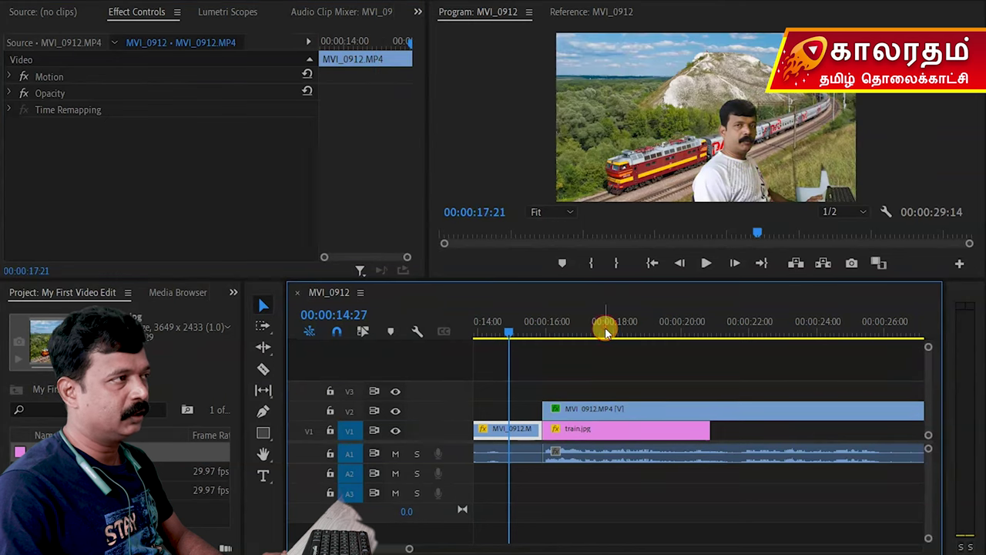
left_click_drag(603, 331, 595, 333)
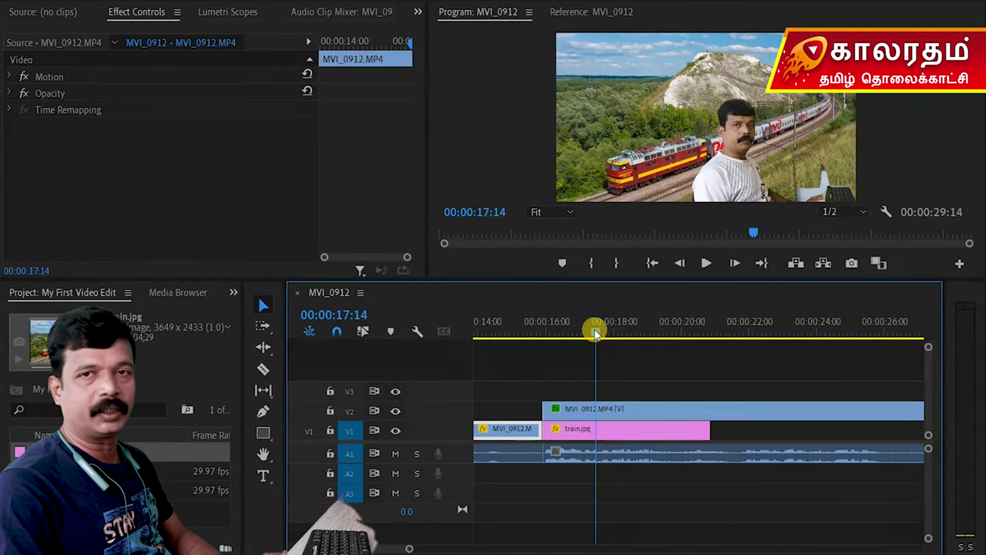
left_click_drag(595, 333, 608, 355)
left_click(636, 413)
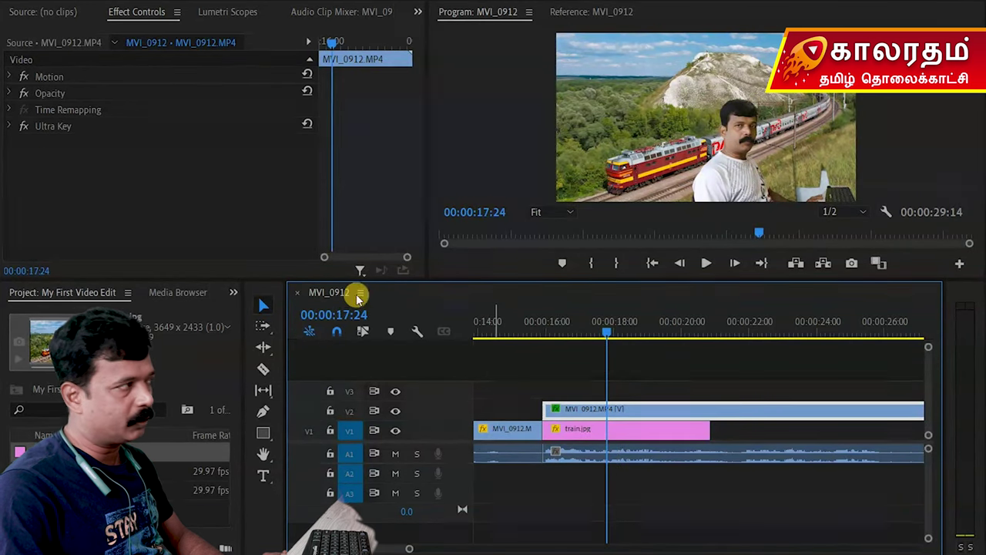
Copy Ultra Key from the V2 clip and paste it onto the first V1 clip.
right_click(52, 127)
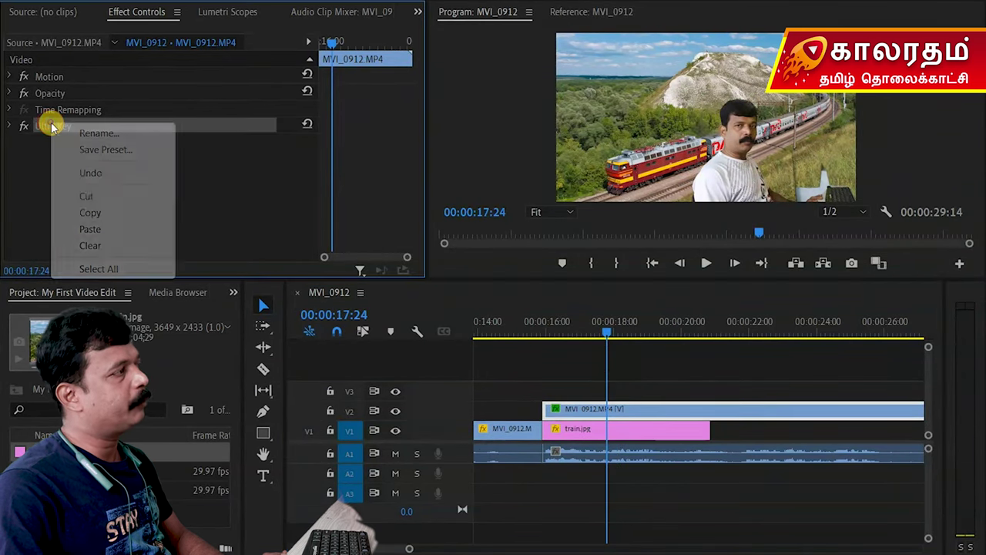
left_click(92, 213)
left_click(530, 325)
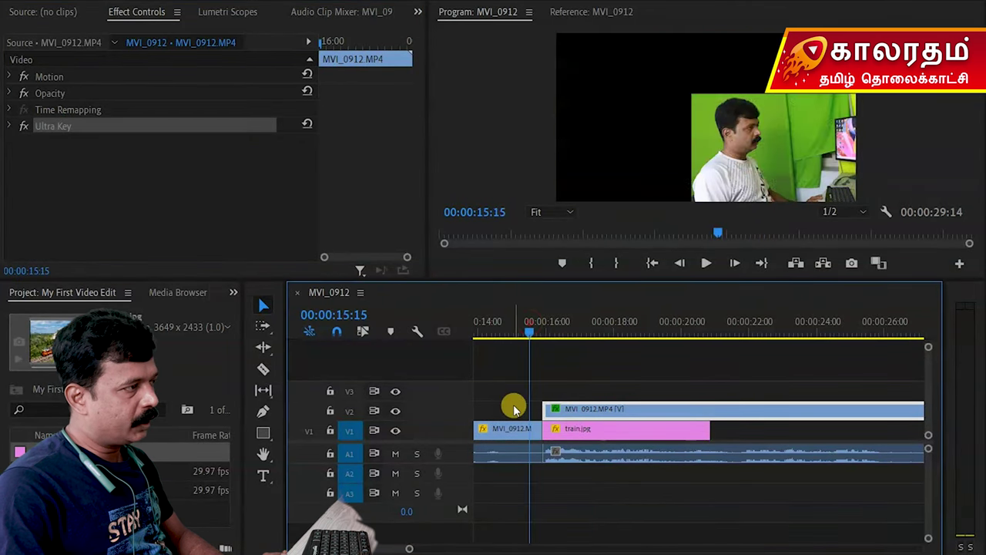
left_click(514, 430)
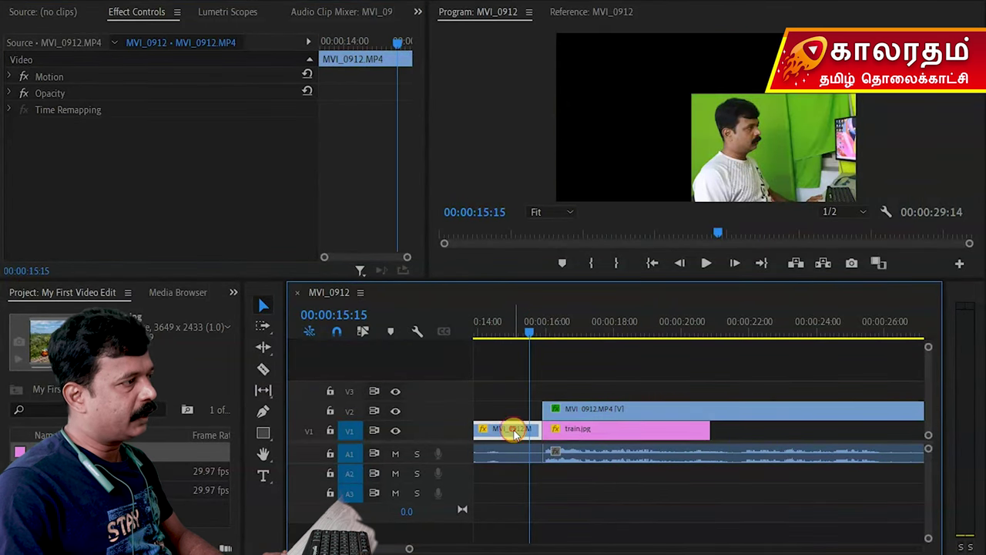
right_click(70, 154)
left_click(109, 261)
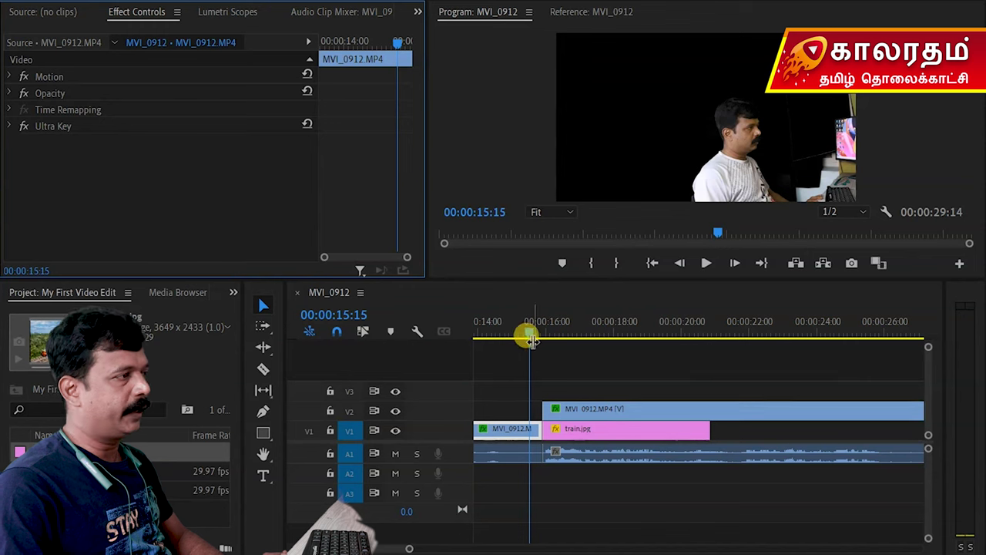
Check the V2 presenter at 00:00:20:20 and reselect the first V1 clip.
left_click(721, 408)
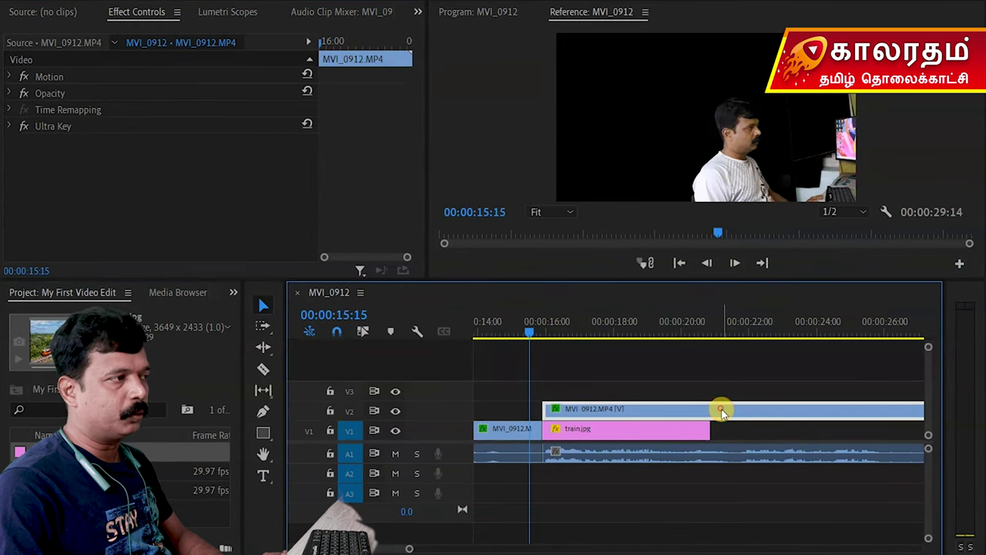
left_click(705, 322)
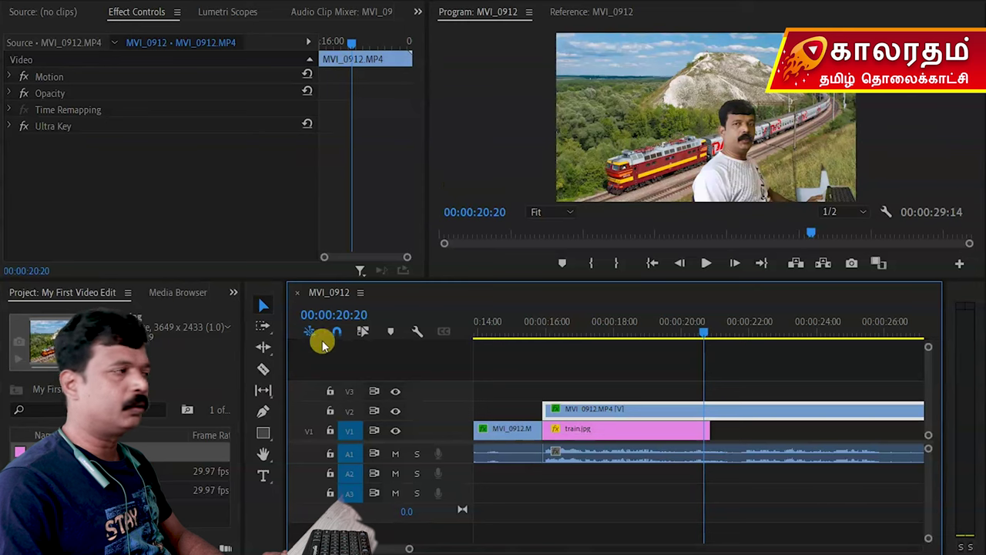
left_click(499, 428)
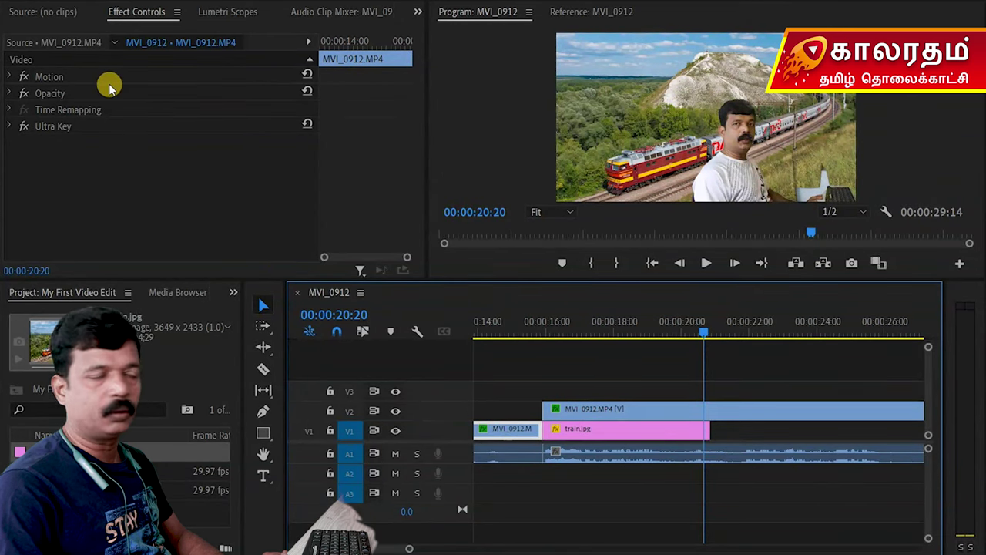
left_click(631, 407)
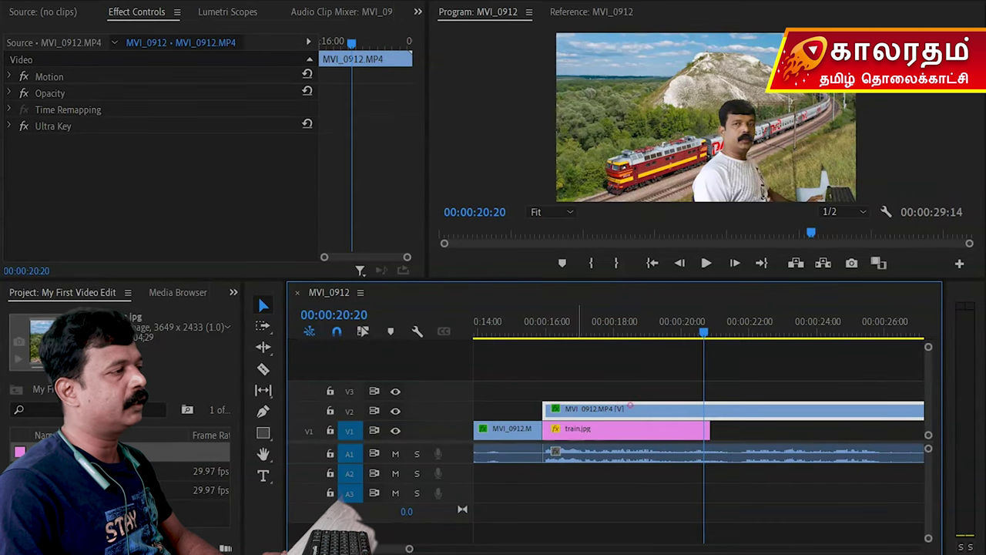
left_click(32, 63)
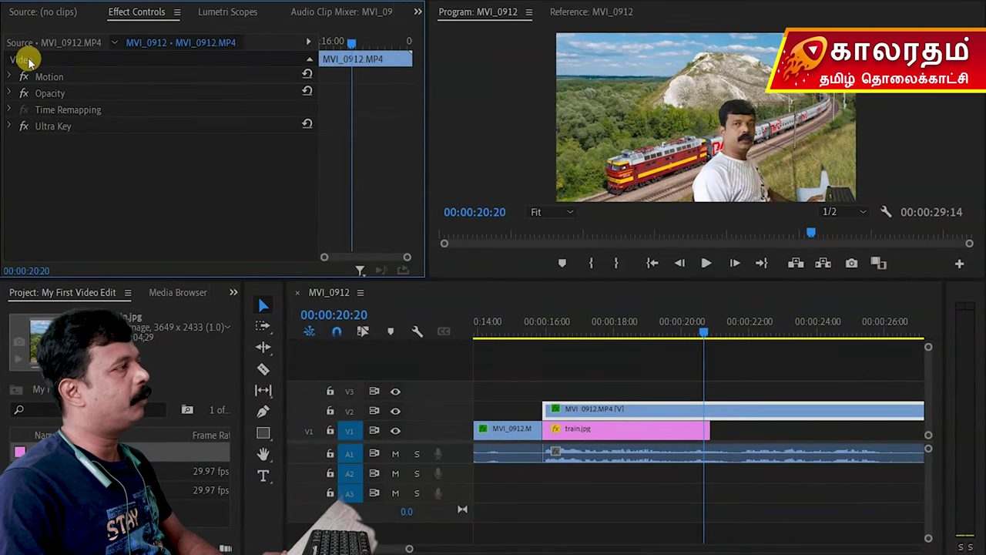
right_click(27, 62)
left_click(77, 204)
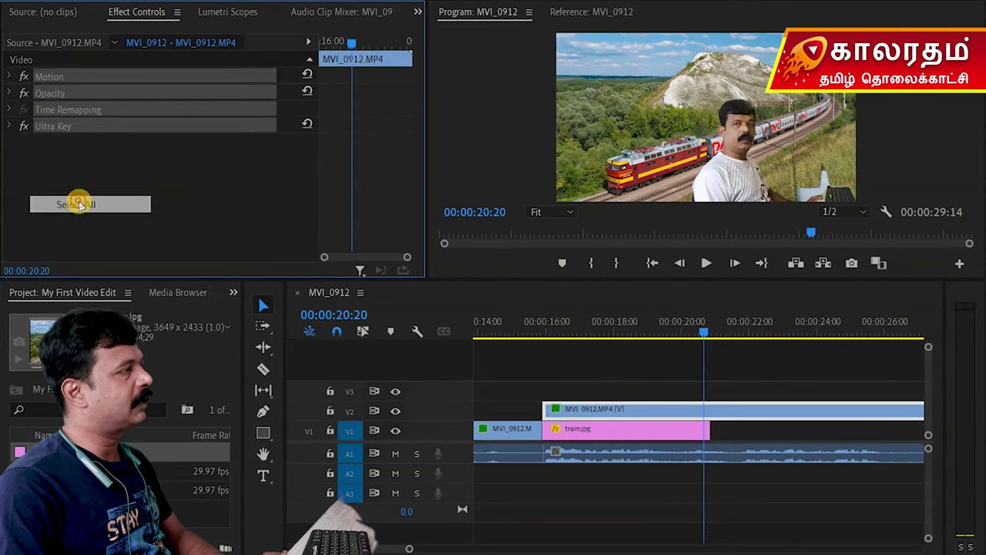
right_click(48, 62)
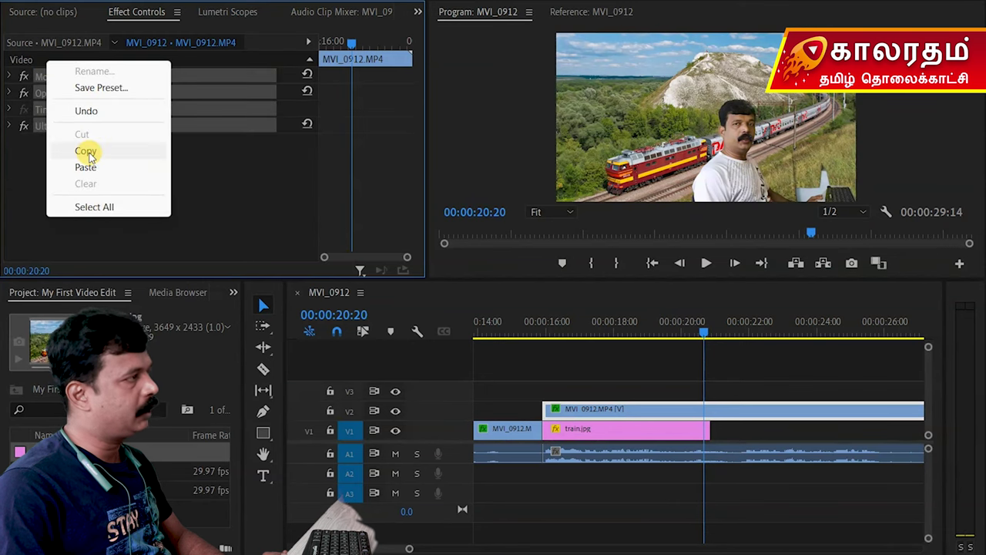
left_click(87, 151)
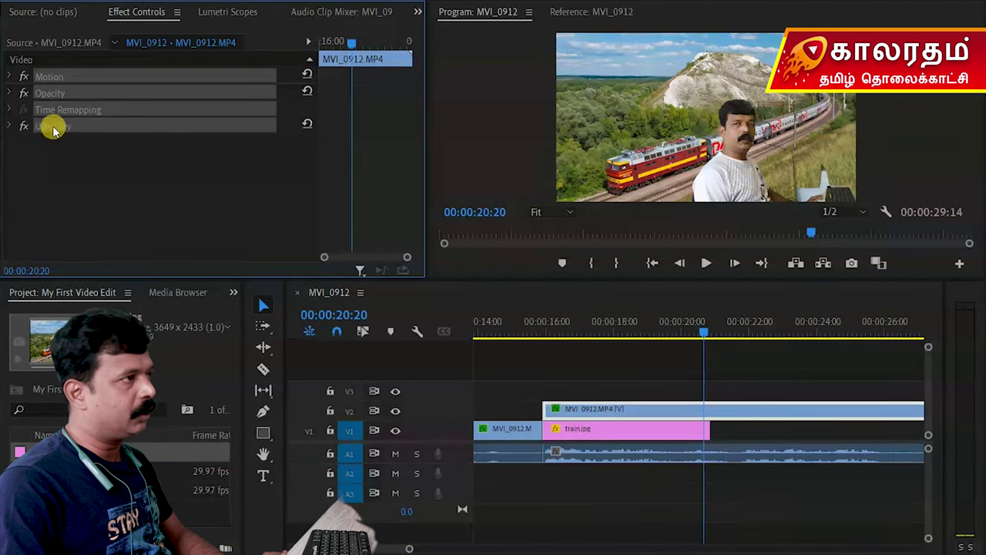
right_click(40, 55)
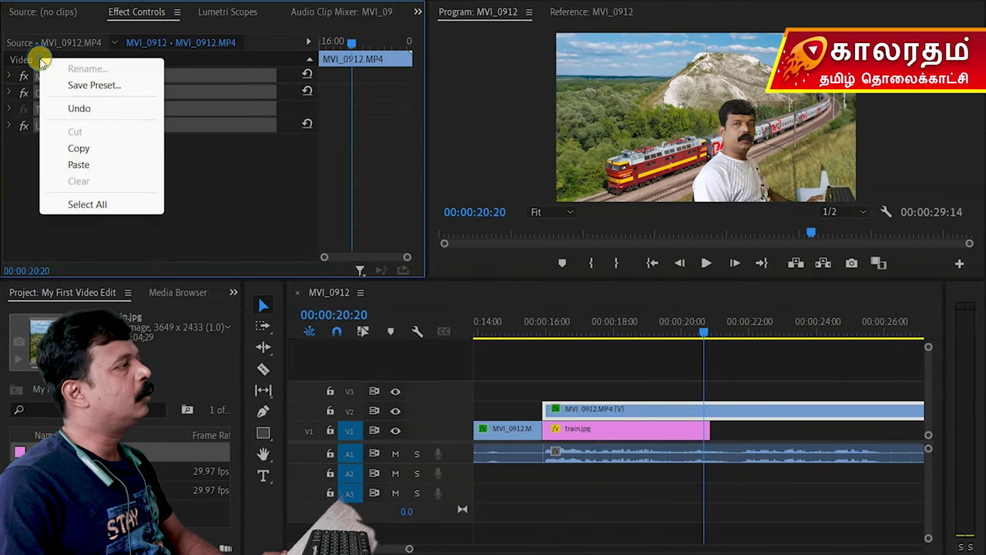
left_click(90, 85)
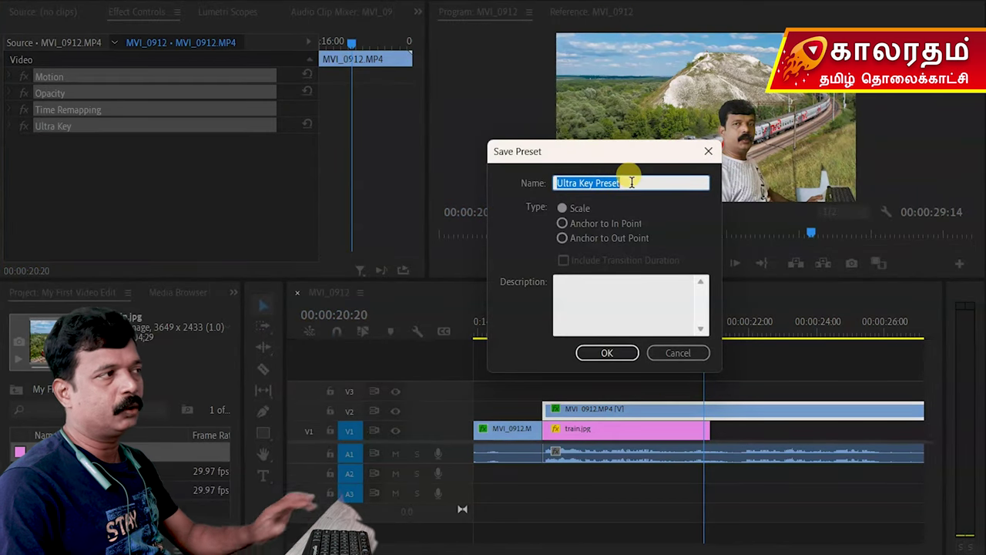
left_click(689, 356)
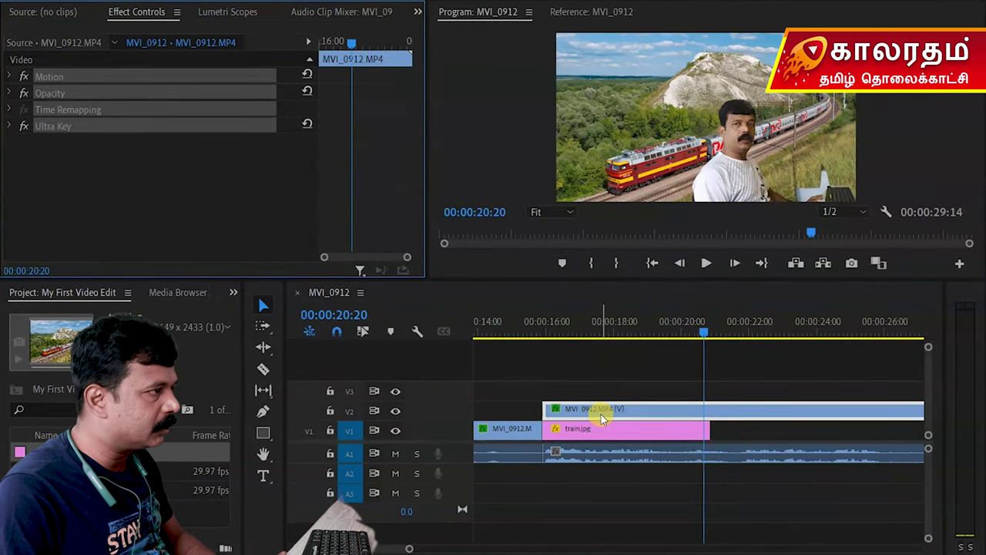
left_click(524, 425)
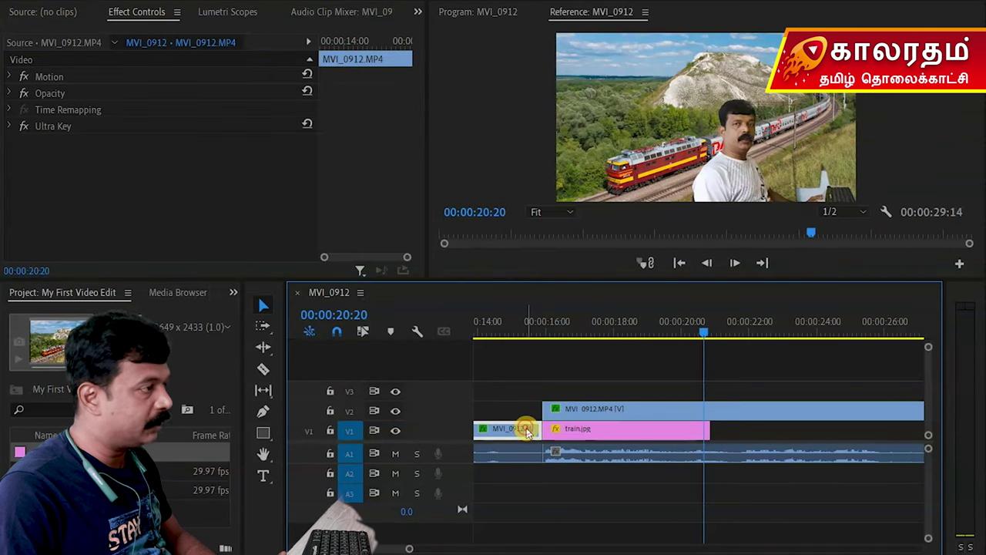
Move train.jpg up to V3 near 00:00:23 and the presenter clip from V2 down to V1.
left_click(615, 438)
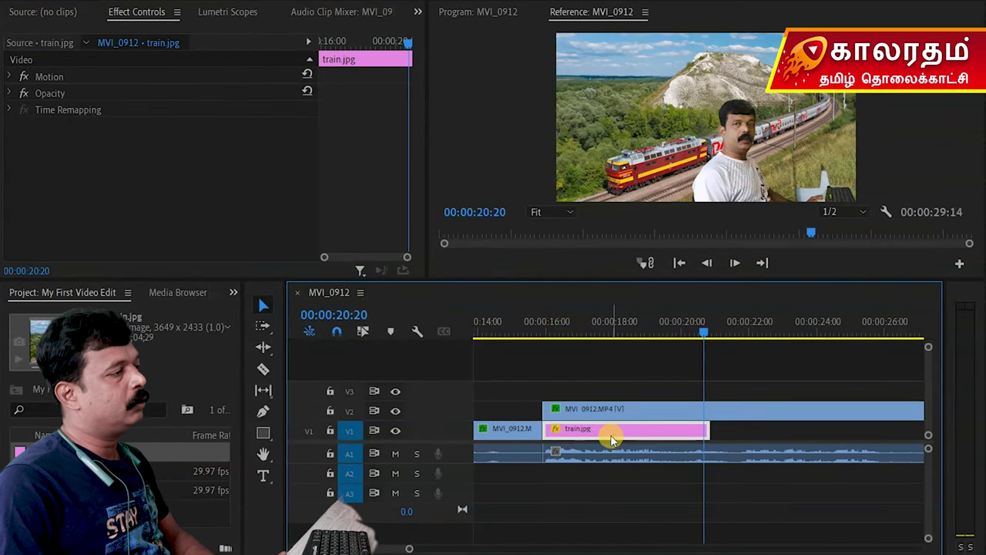
left_click_drag(607, 437, 815, 394)
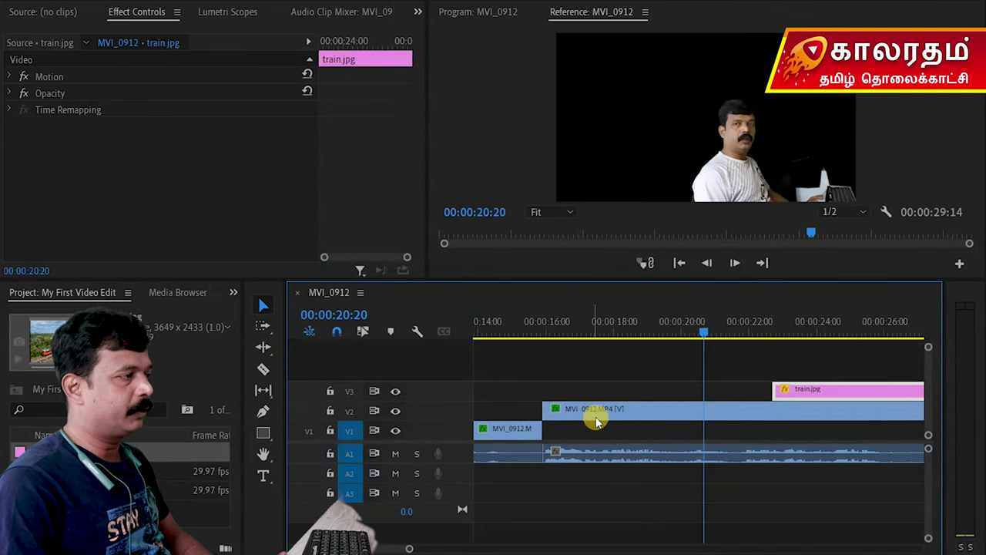
left_click(594, 412)
left_click_drag(606, 416, 598, 429)
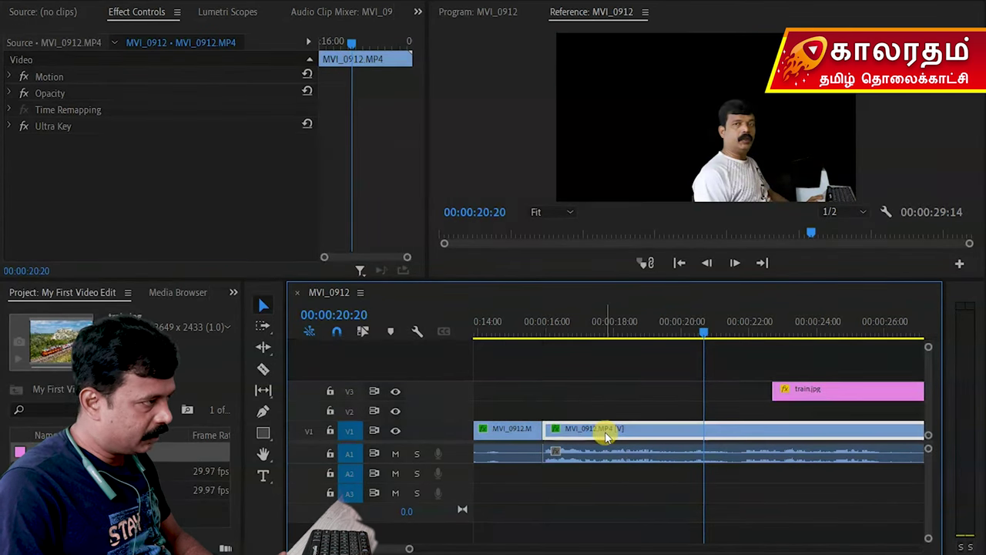
Turn off Ultra Key on the first MVI_0912 clip.
left_click(507, 430)
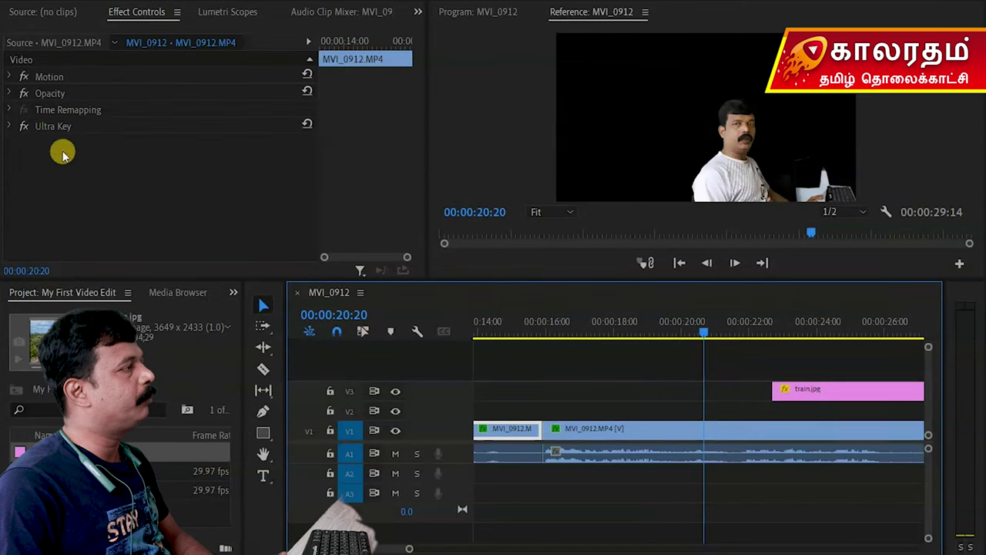
left_click(45, 129)
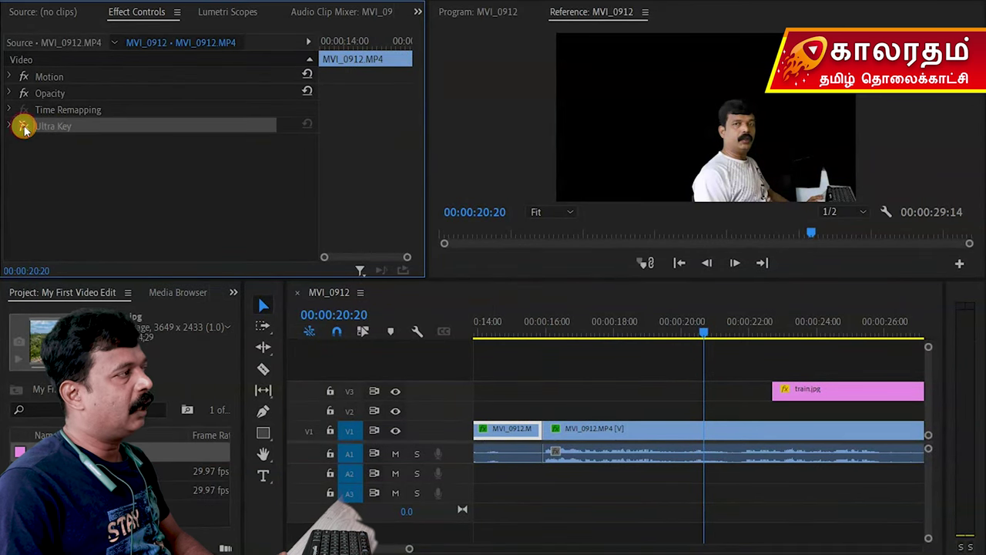
left_click(23, 126)
Scrub between 00:00:14:27 and 00:00:16:23 to preview the presenter clips on V1.
left_click(506, 332)
left_click(523, 331)
left_click_drag(523, 331, 573, 328)
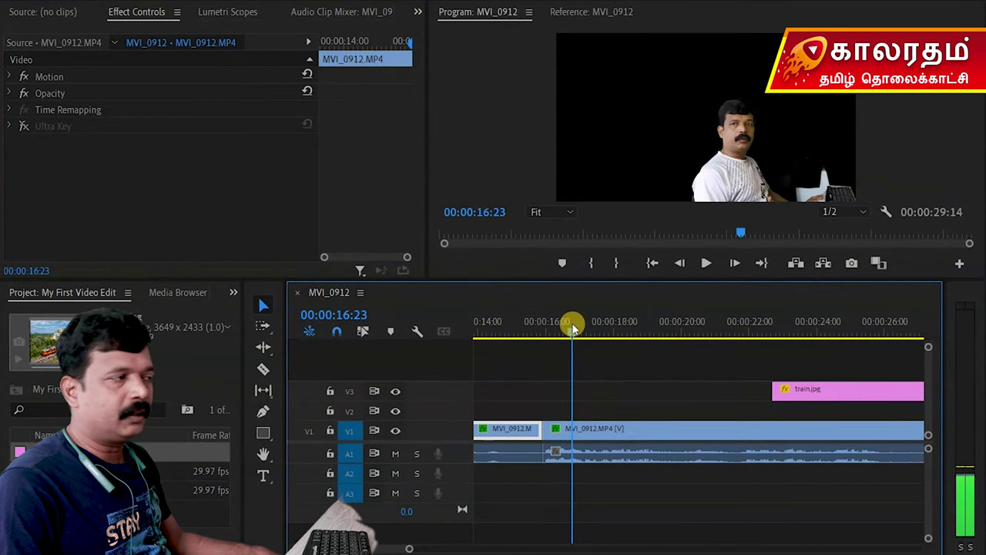
left_click(621, 434)
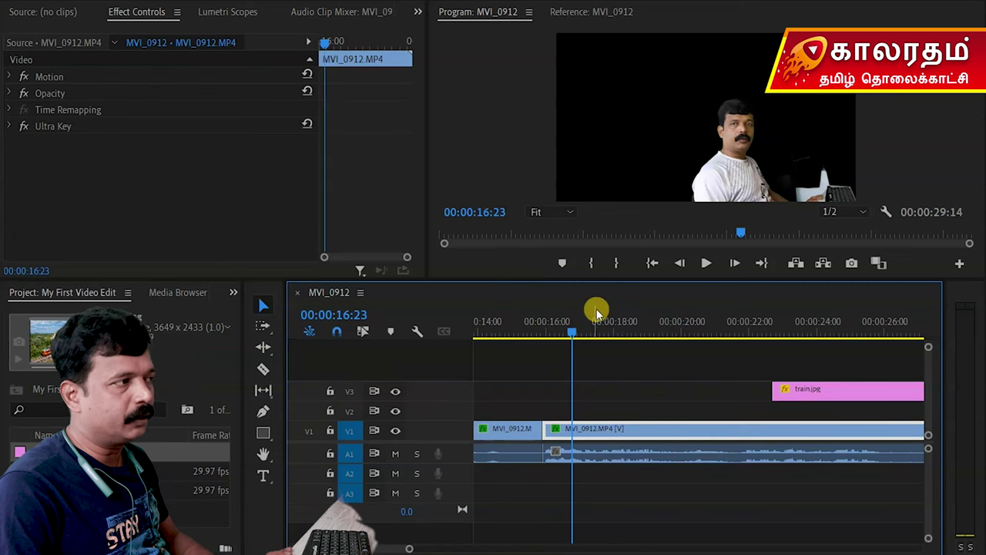
left_click_drag(566, 332, 514, 334)
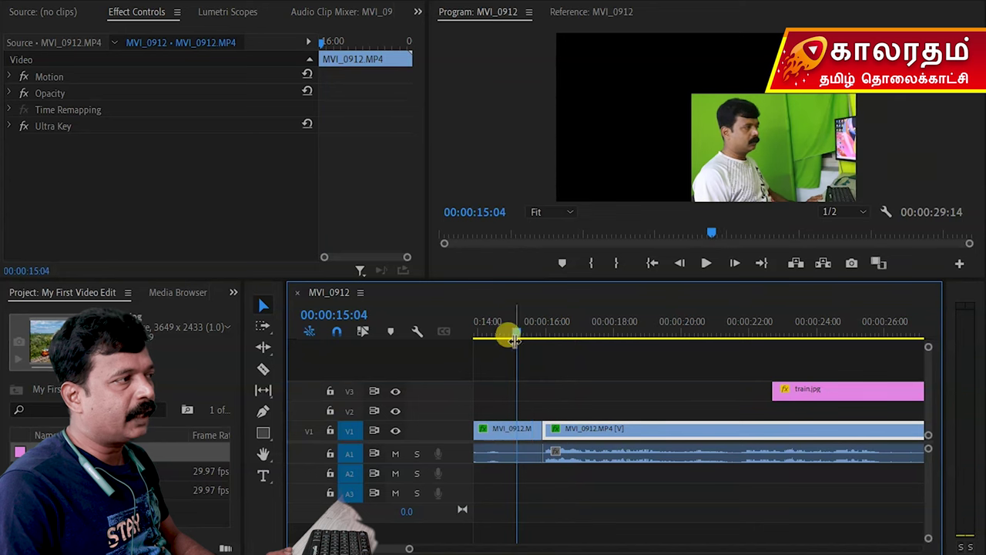
left_click(530, 436)
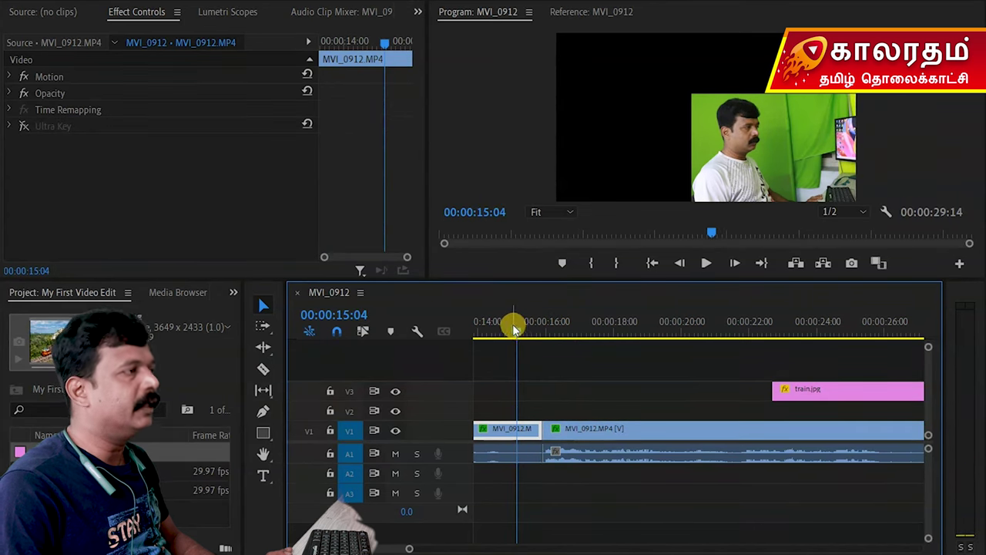
left_click_drag(516, 331, 560, 340)
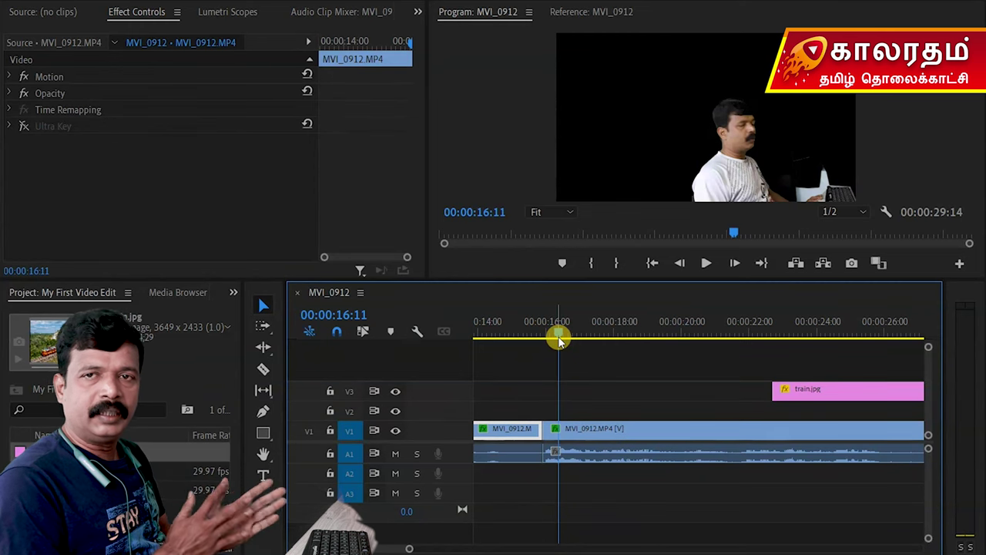
Move train.jpg from V3 down to V2, later in the sequence.
left_click(808, 389)
left_click_drag(821, 390, 589, 432)
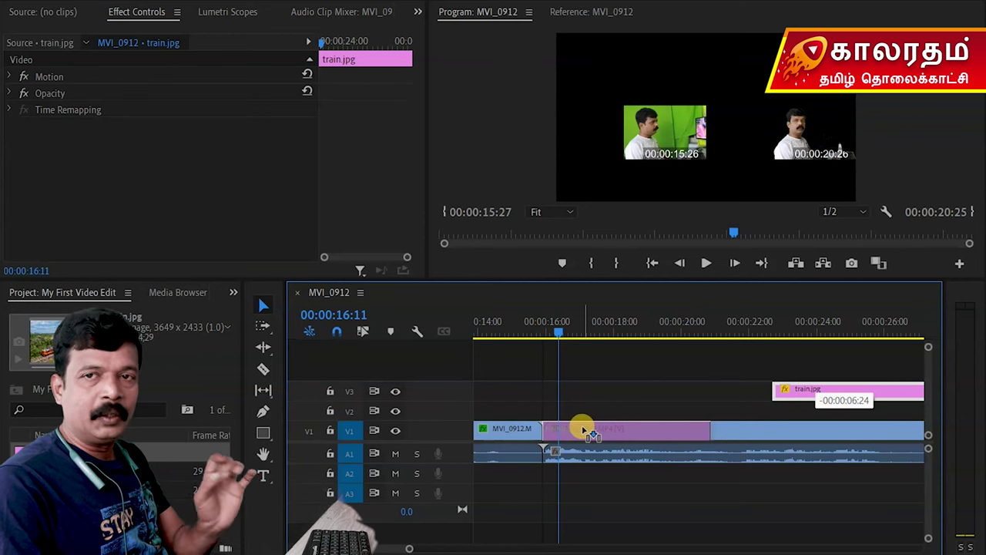
left_click_drag(585, 429, 758, 413)
Scrub the playhead from 00:00:15:10 to 00:00:16:08, zooming the timeline.
left_click_drag(558, 333, 586, 342)
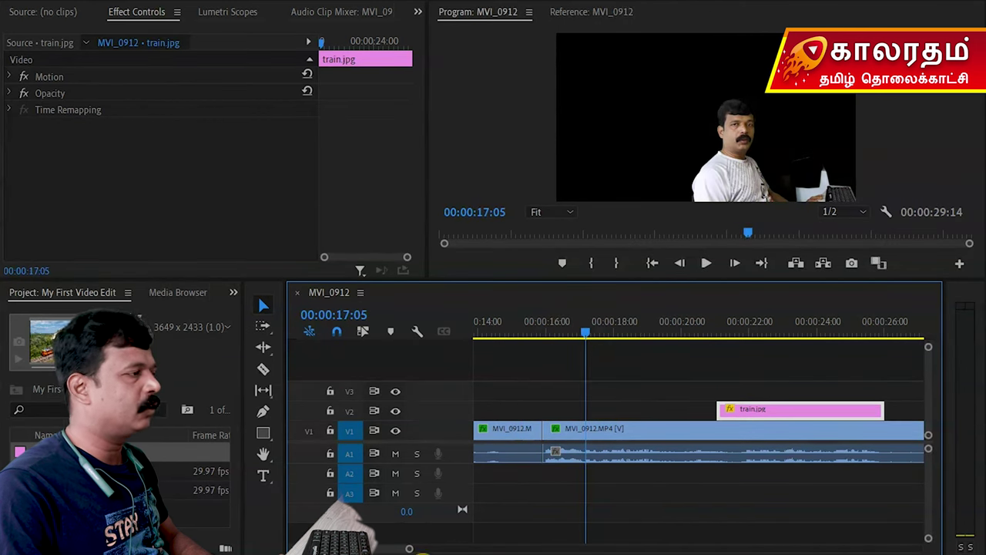
left_click(539, 332)
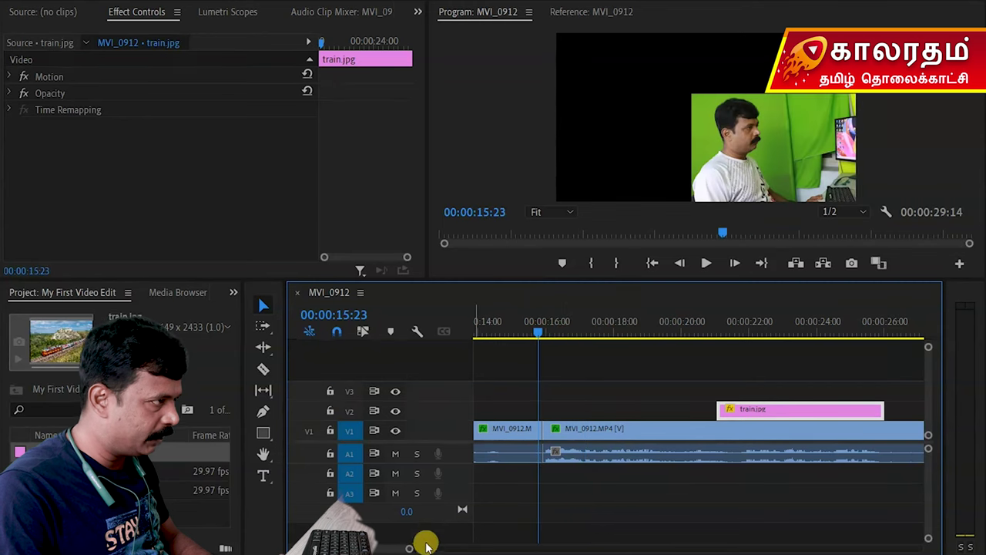
scroll(408, 549, "up", 4)
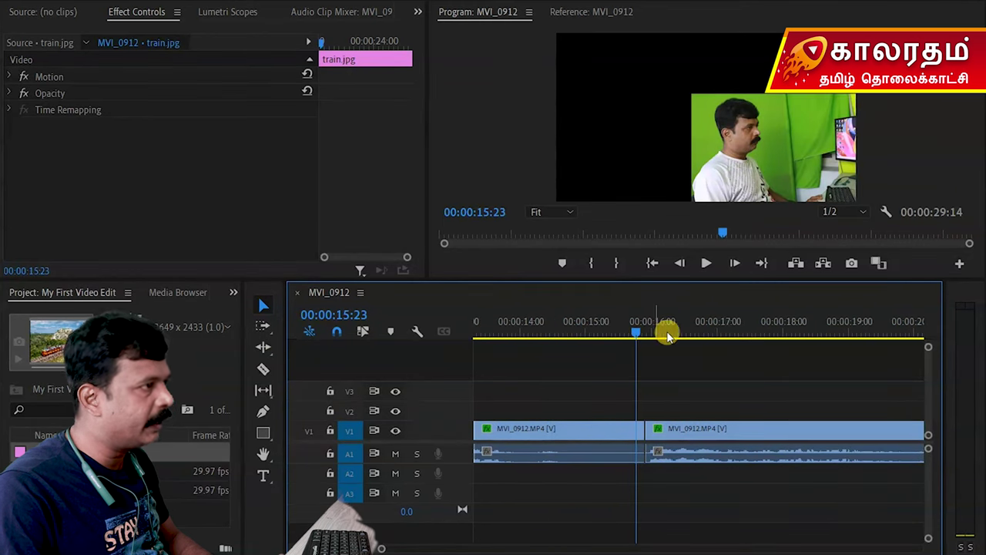
left_click(667, 336)
scroll(380, 549, "down", 3)
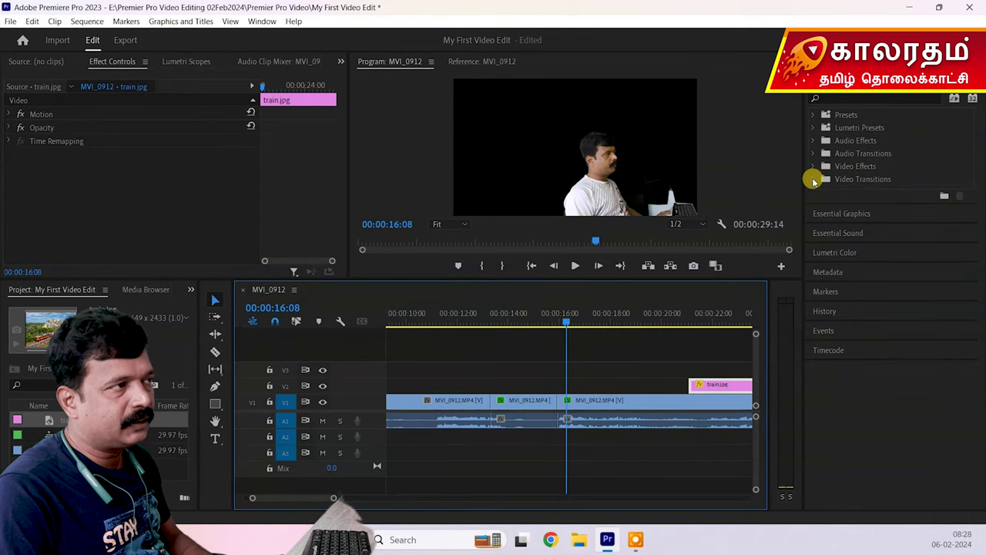
Pick Additive Dissolve under Video Transitions > Dissolve and park the playhead at the cut.
left_click(814, 179)
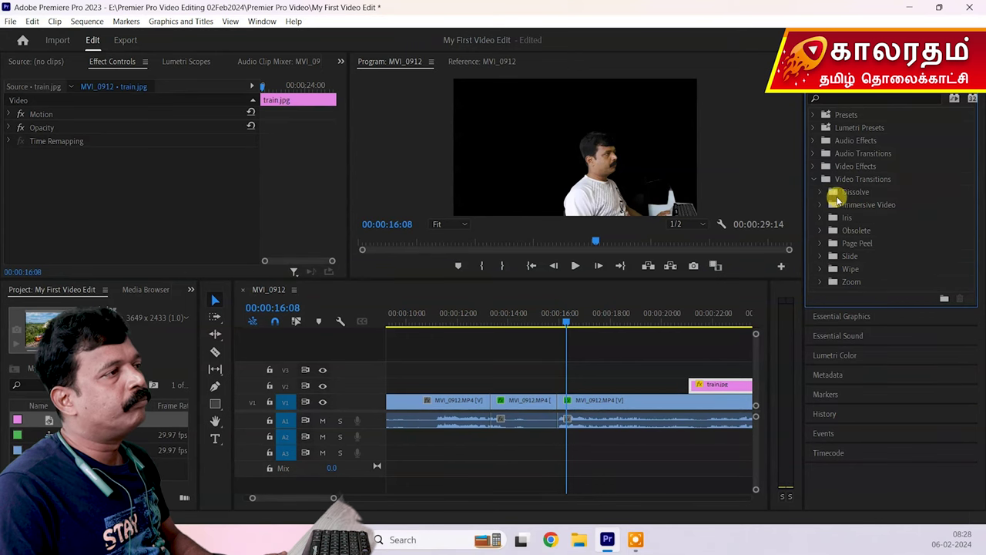
left_click(821, 193)
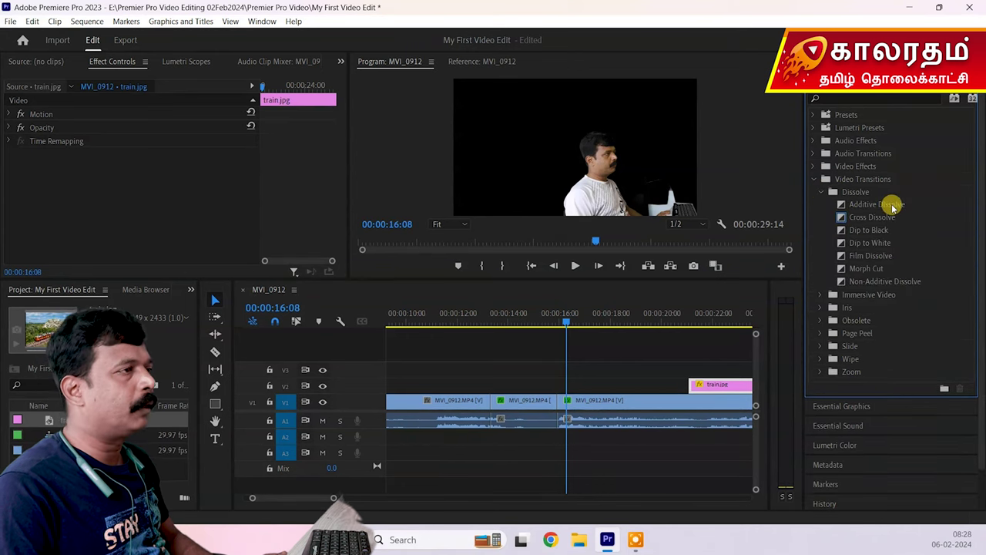
left_click(884, 204)
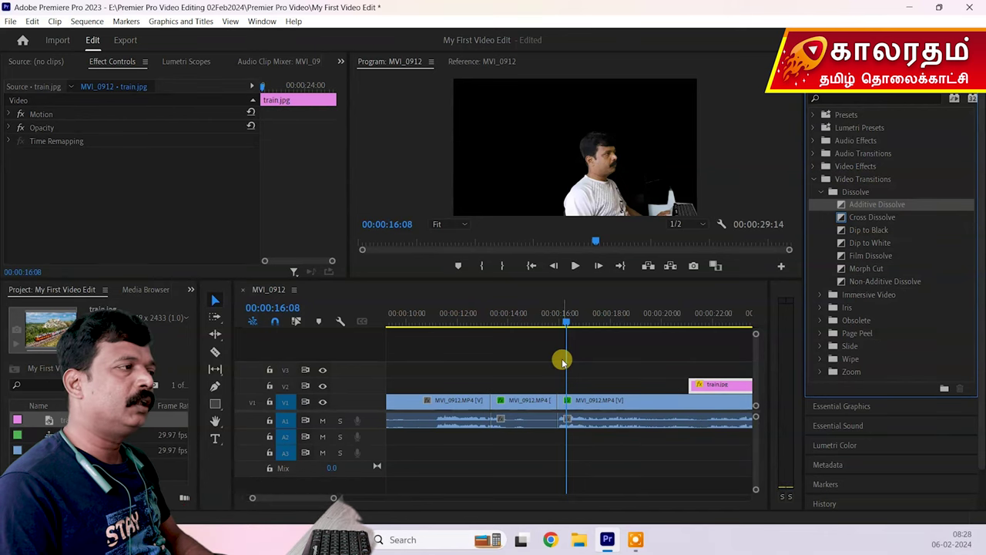
left_click(546, 322)
left_click_drag(549, 322, 567, 320)
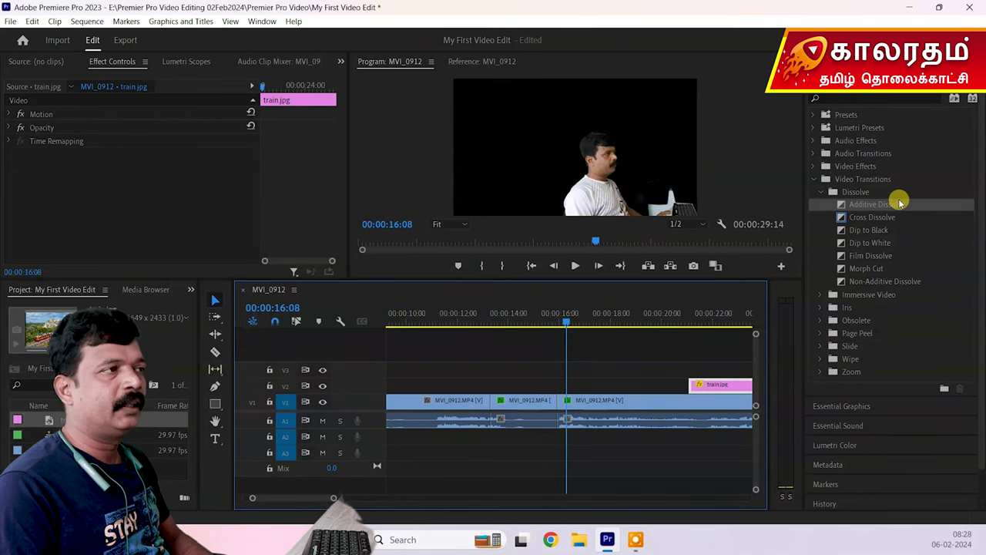
left_click(905, 207)
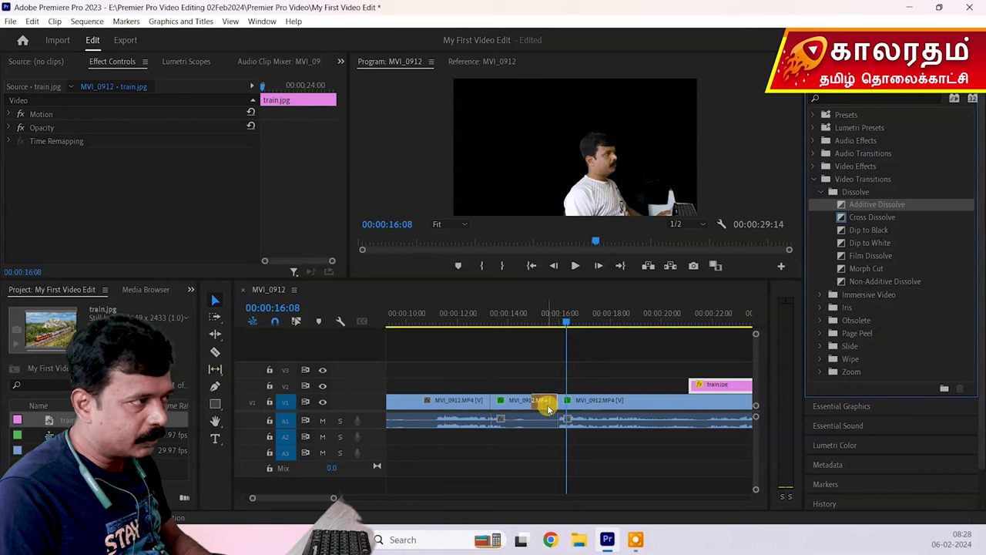
Place Additive Dissolve on the V1 cut and scrub through it, zooming in.
left_click_drag(548, 409, 570, 408)
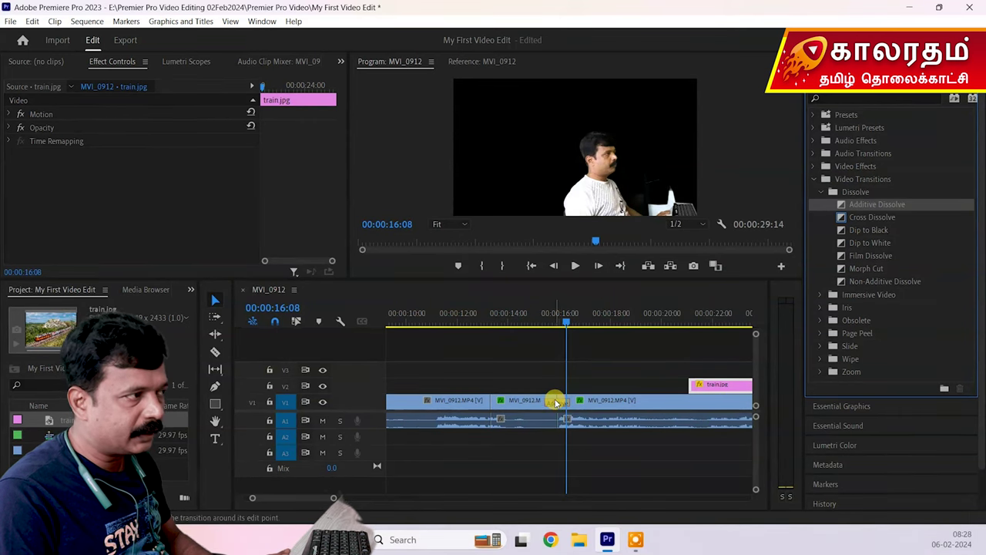
mouse_move(563, 322)
left_mouse_down()
mouse_move(532, 325)
mouse_move(569, 330)
left_mouse_up()
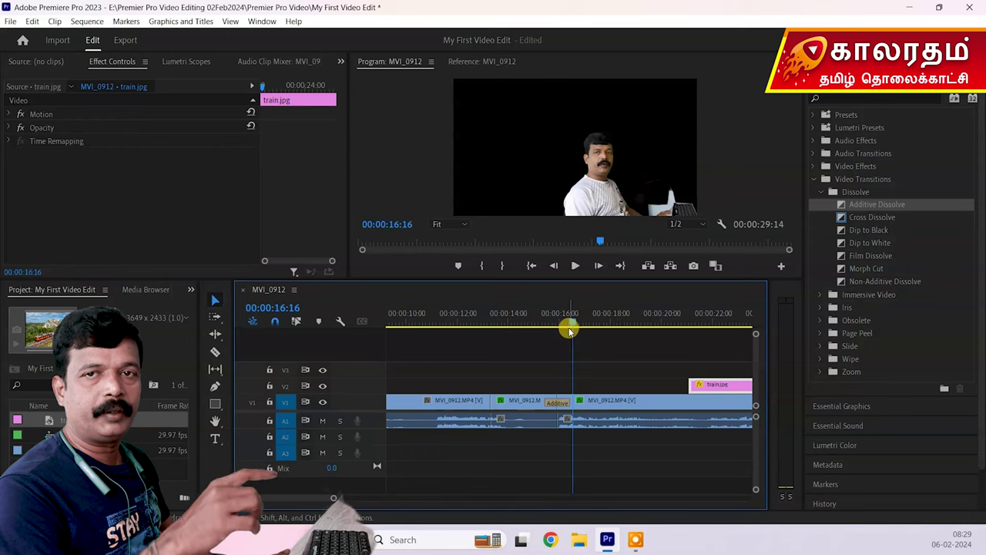
mouse_move(572, 320)
left_mouse_down()
mouse_move(541, 323)
mouse_move(574, 325)
left_mouse_up()
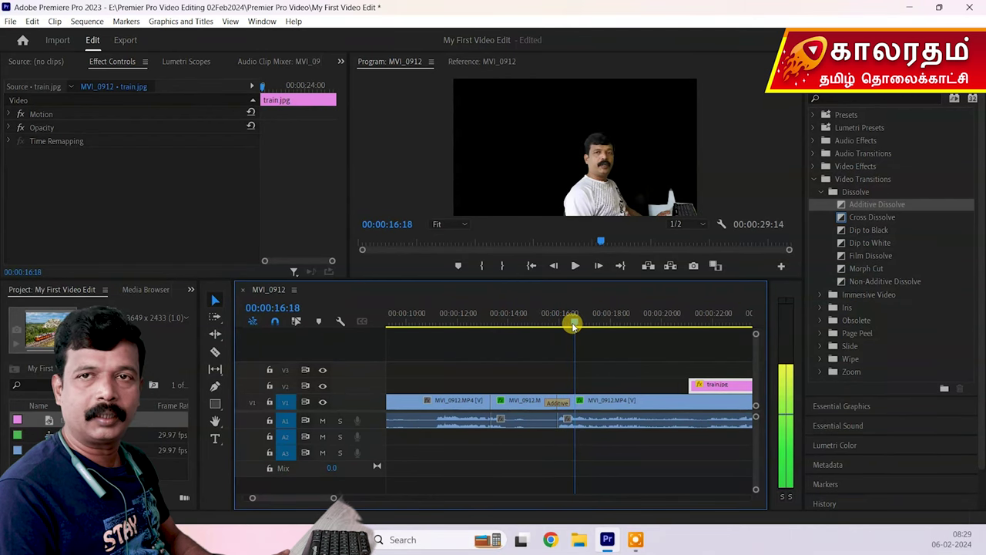
left_click_drag(330, 497, 363, 496)
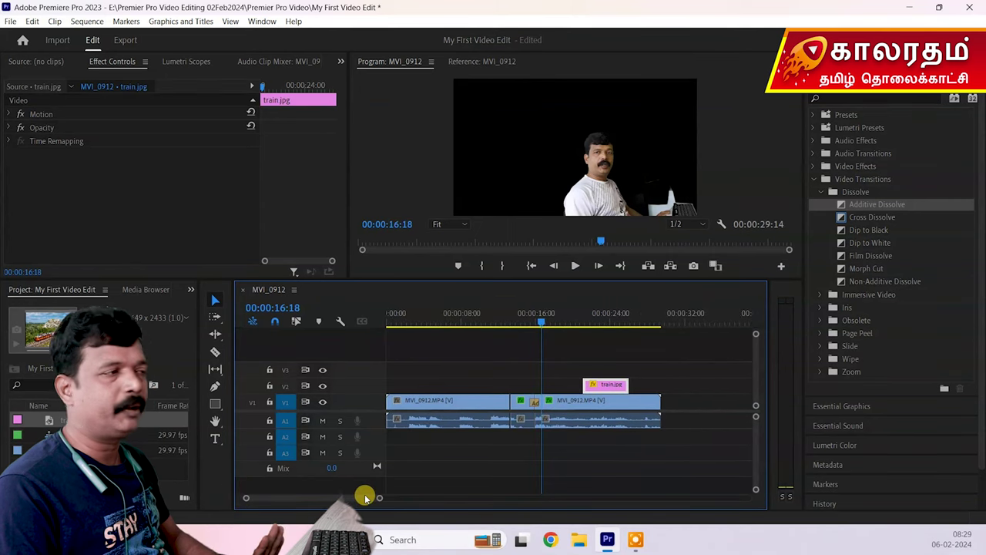
left_click_drag(542, 325, 529, 328)
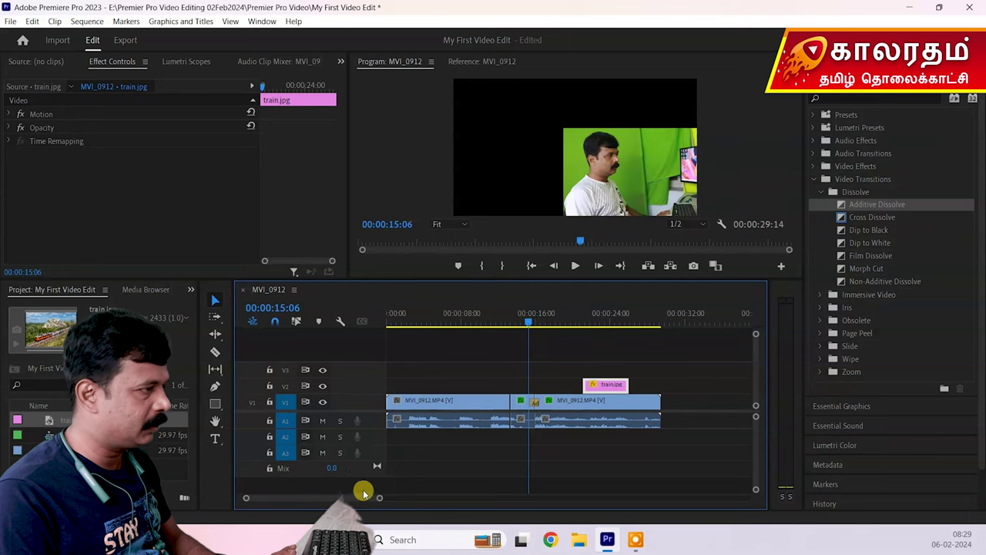
left_click_drag(380, 498, 342, 501)
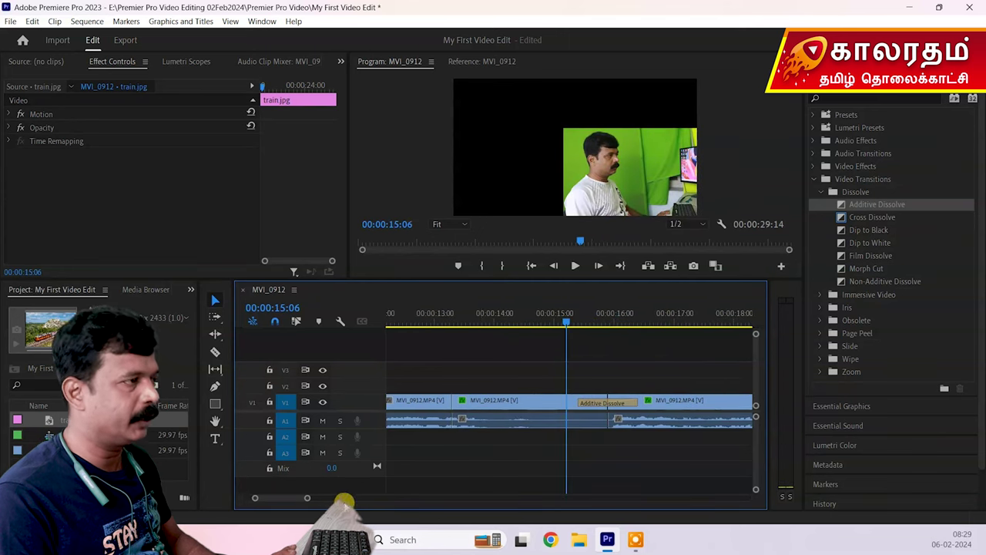
Play back the Additive Dissolve and select it on the timeline.
left_click_drag(565, 322, 539, 322)
left_click(573, 265)
left_click(573, 265)
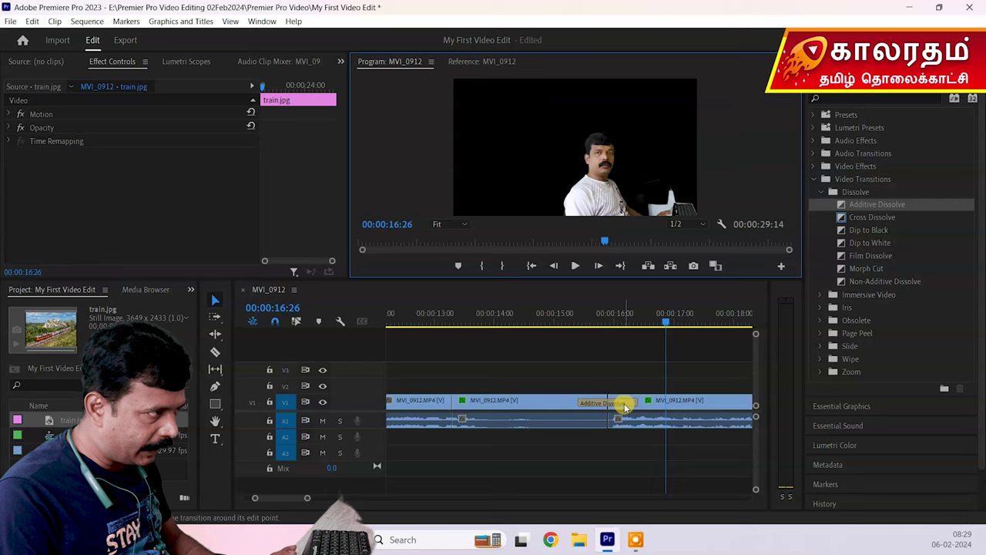
left_click(625, 406)
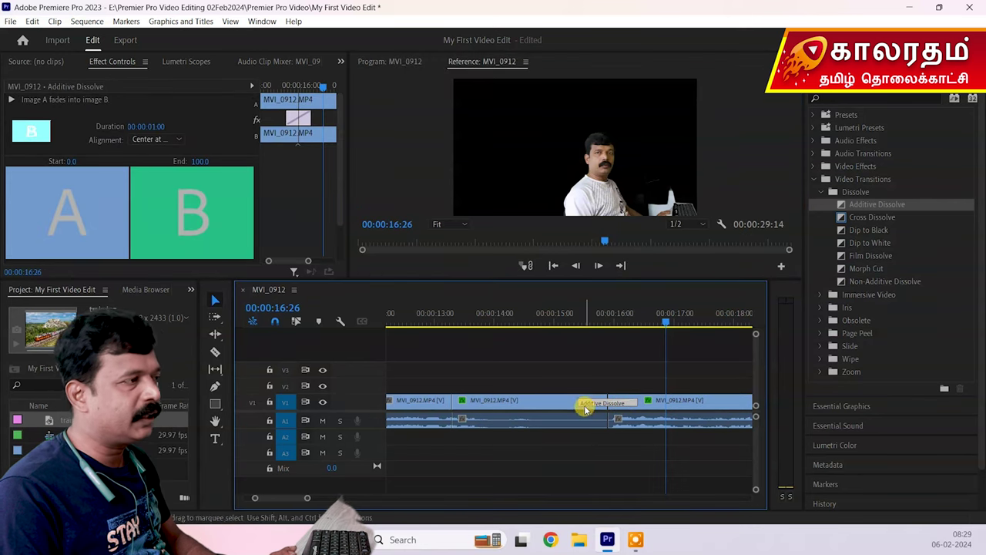
left_click(609, 355)
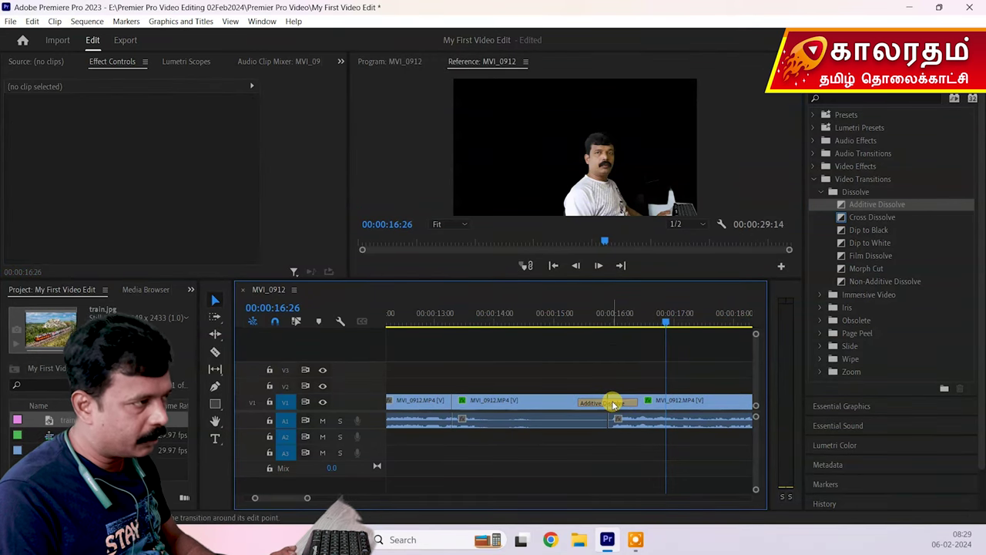
left_click(613, 403)
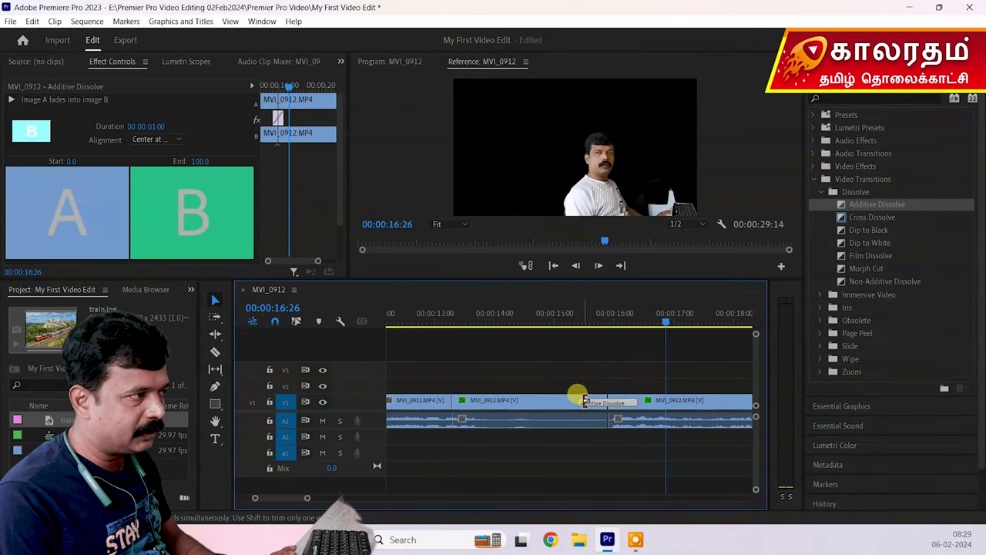
Lengthen the Additive Dissolve to about two seconds, preview it, then delete it.
mouse_move(581, 402)
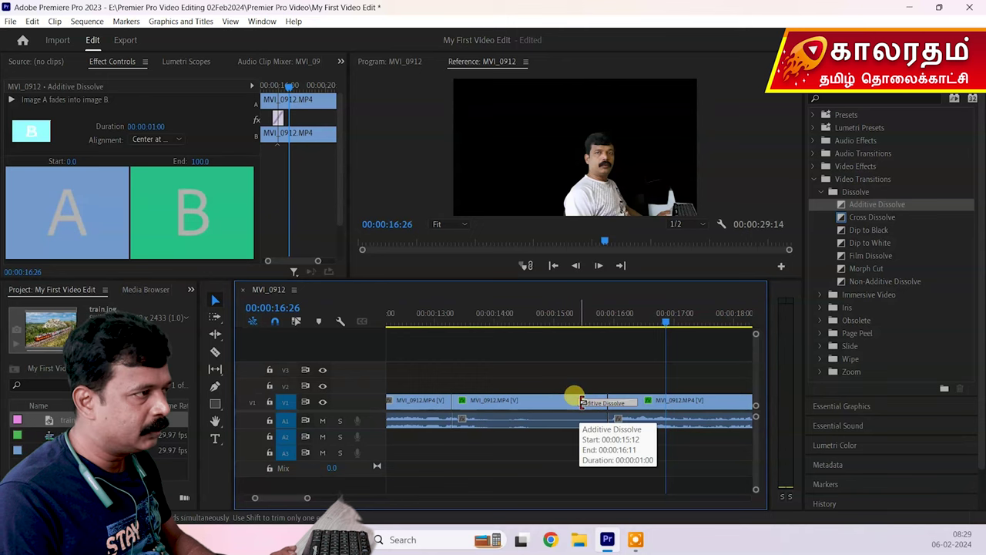
left_click_drag(581, 402, 521, 400)
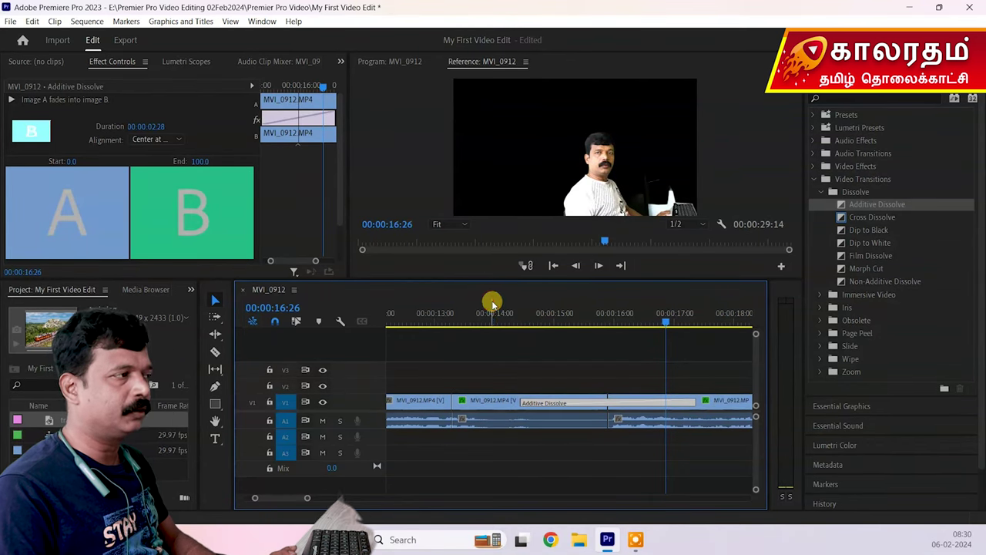
left_click(491, 305)
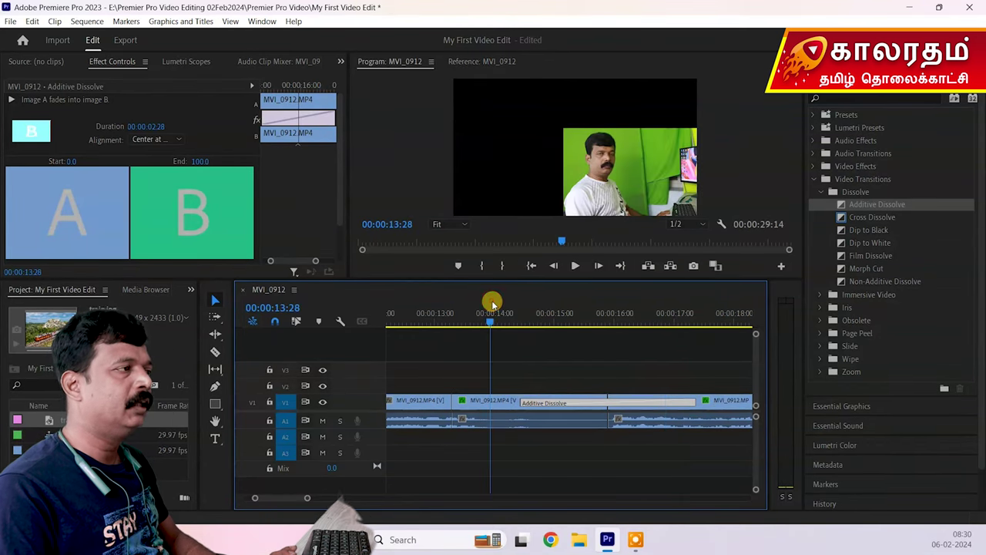
left_click(575, 266)
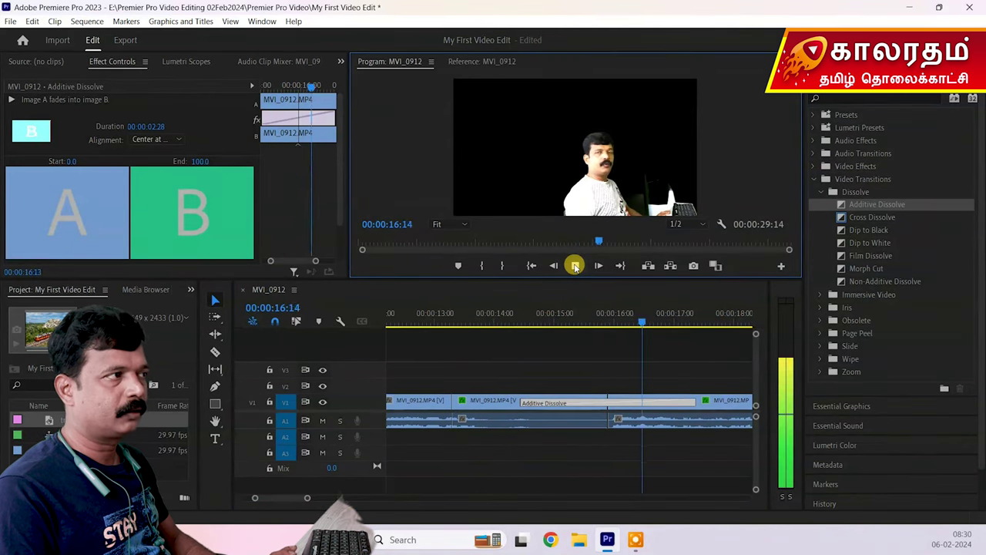
left_click(575, 265)
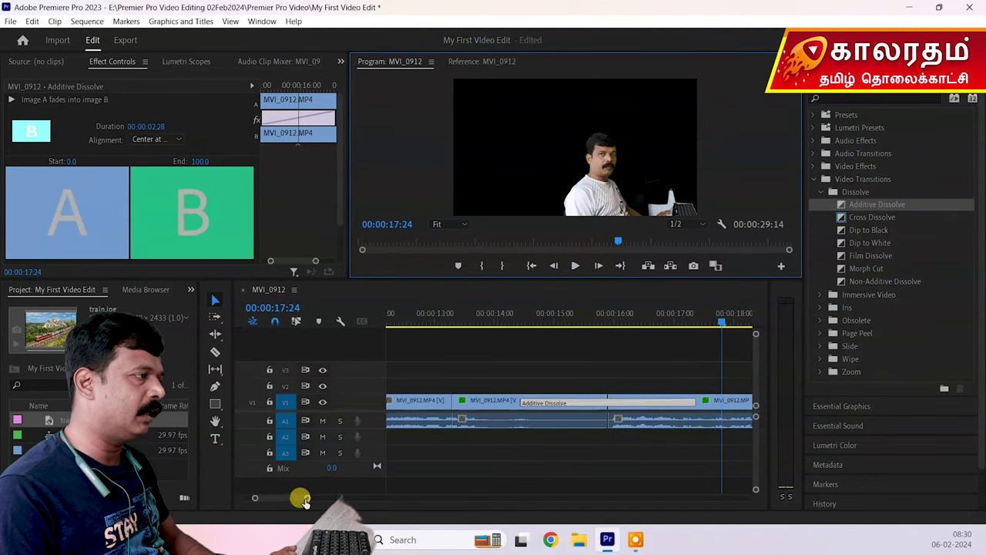
left_click_drag(309, 500, 349, 495)
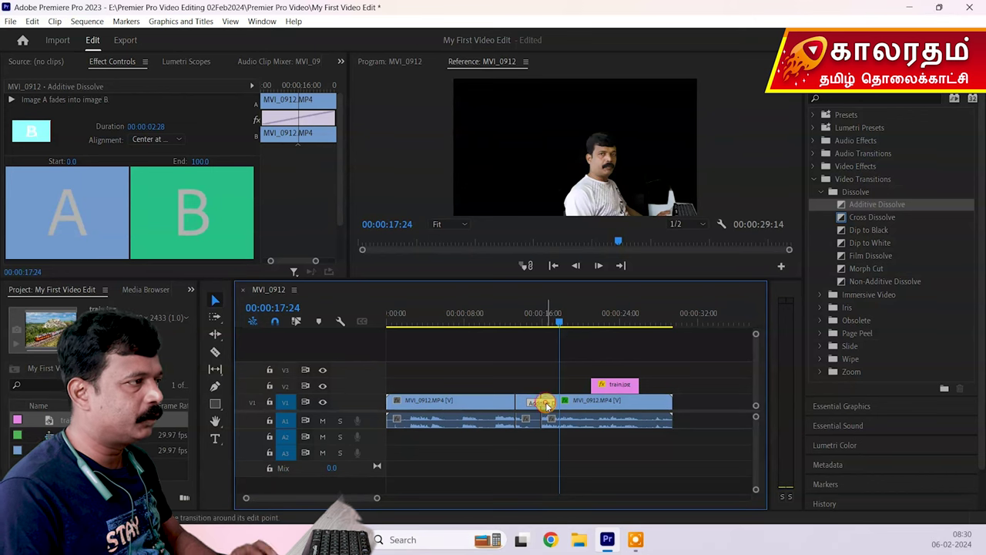
key("Delete")
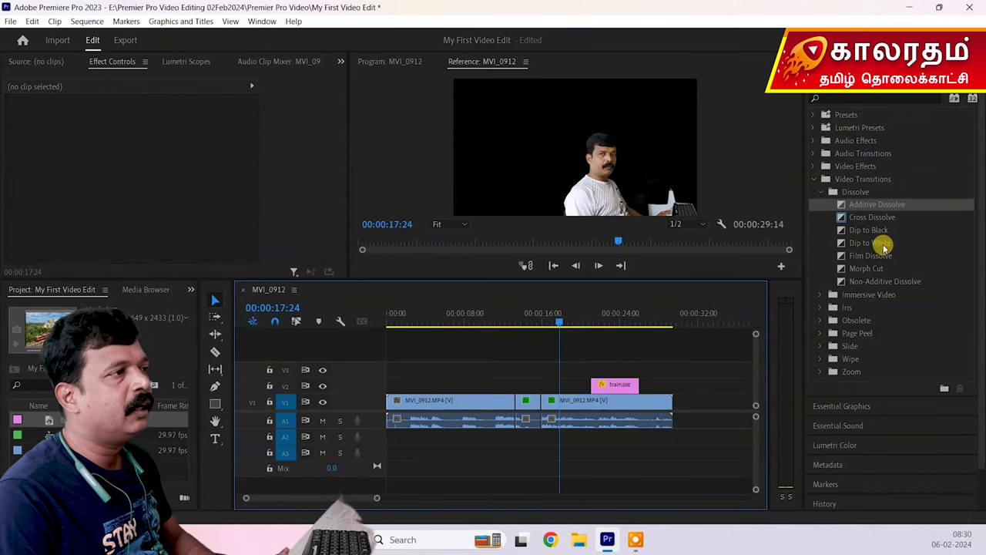
Apply the Iris Diamond transition from Video Transitions > Iris to the cut between clips.
left_click(821, 192)
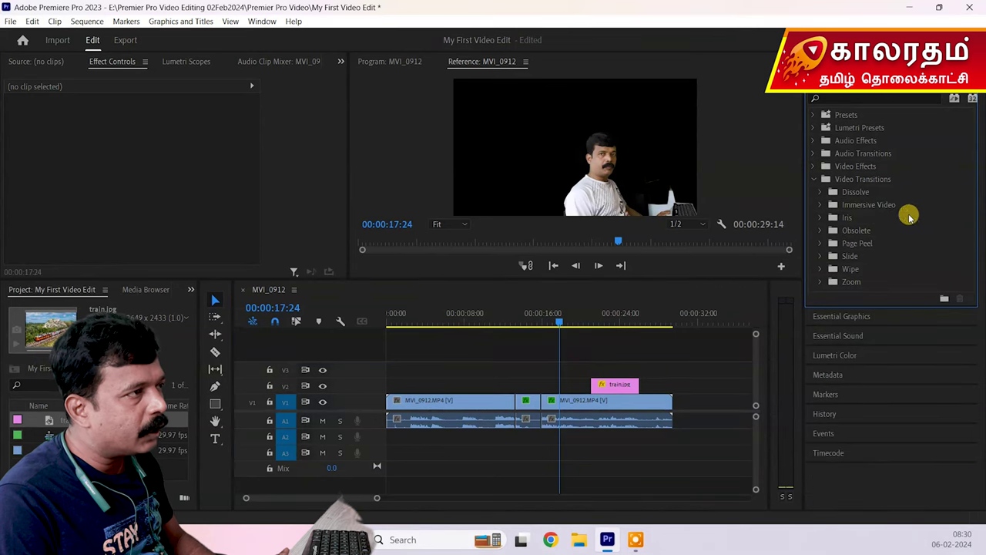
left_click(820, 205)
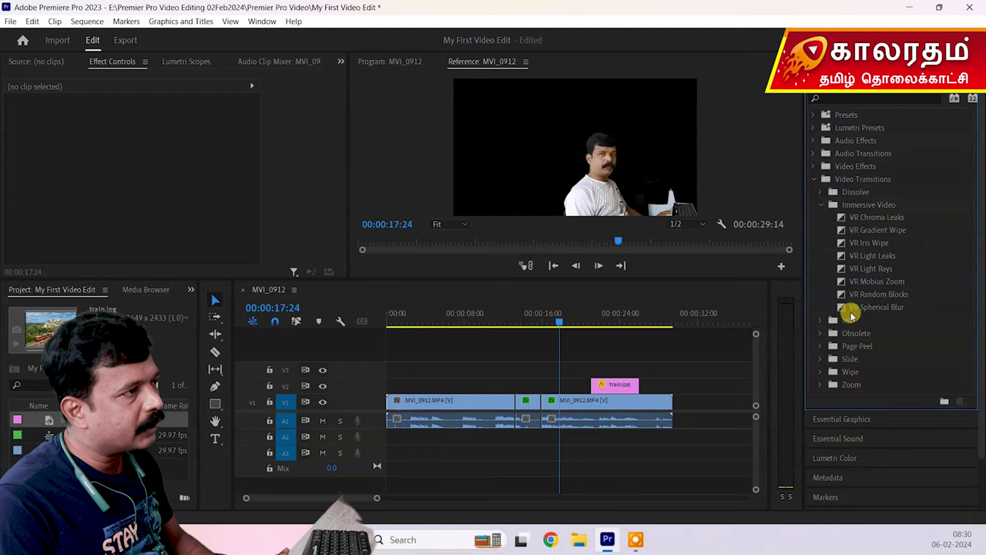
left_click(821, 205)
left_click(820, 218)
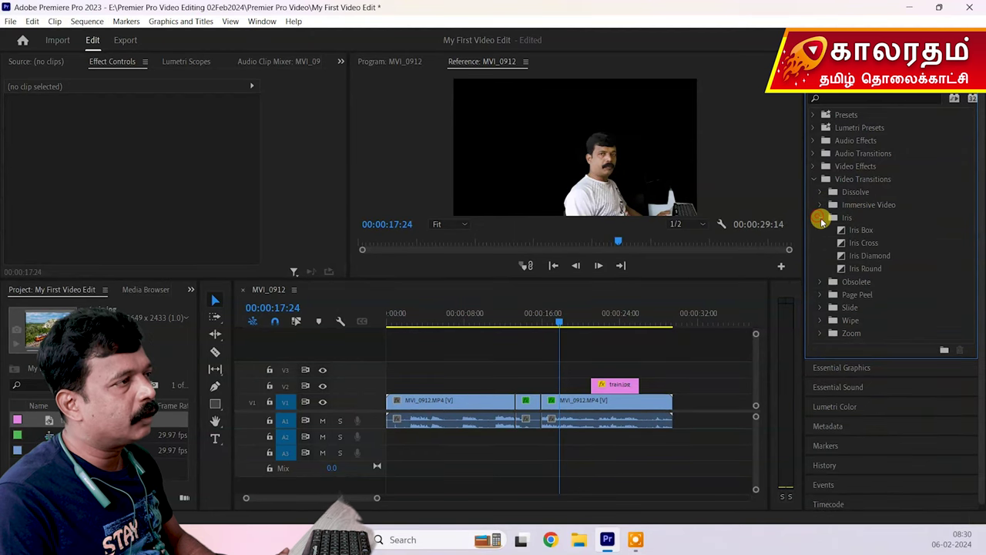
left_click(872, 256)
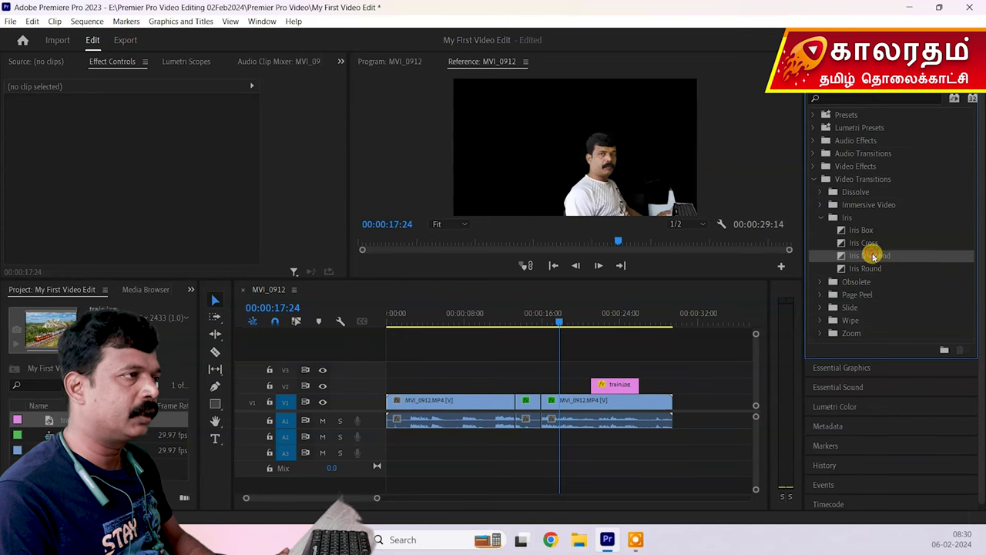
left_click_drag(854, 264, 533, 379)
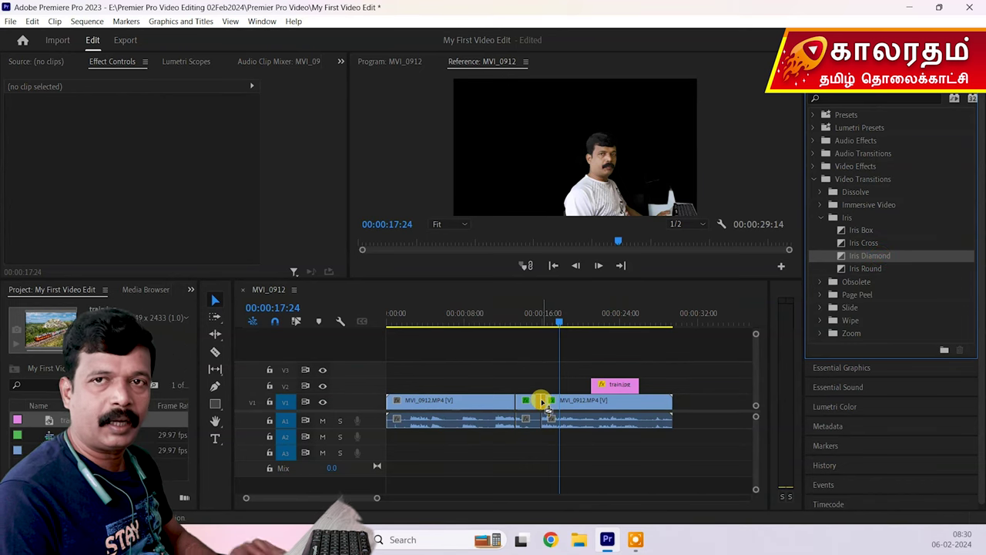
left_click_drag(542, 402, 540, 402)
Enlarge the Program monitor and lengthen Iris Diamond to 00:00:03:16.
mouse_move(560, 322)
left_mouse_down()
mouse_move(529, 324)
mouse_move(544, 326)
left_mouse_up()
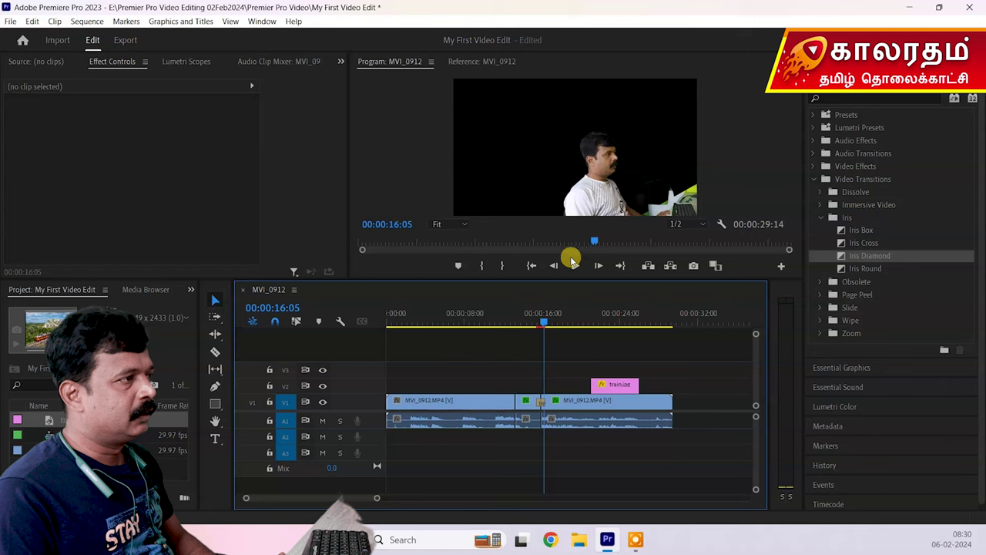
left_click_drag(568, 279, 563, 344)
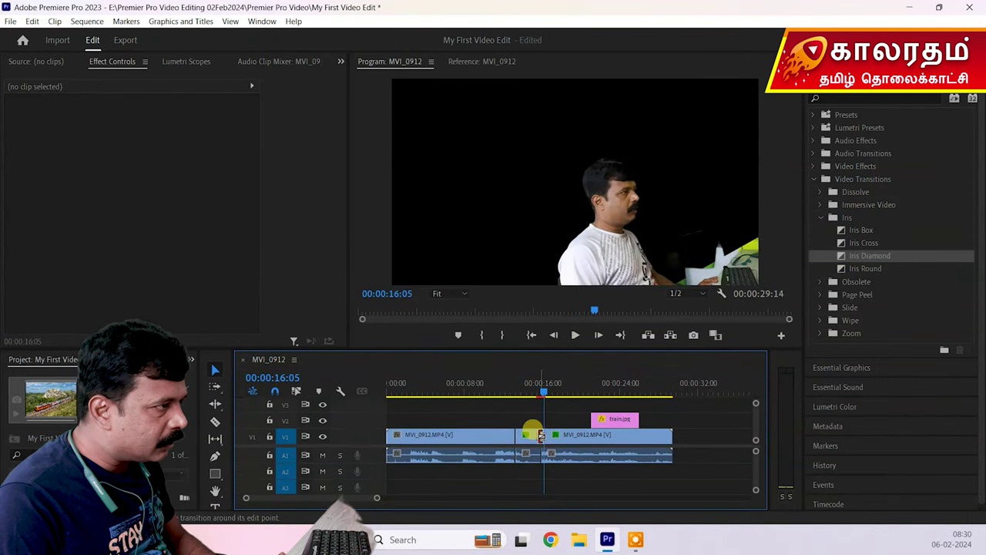
left_click(539, 434)
left_click_drag(540, 436, 520, 430)
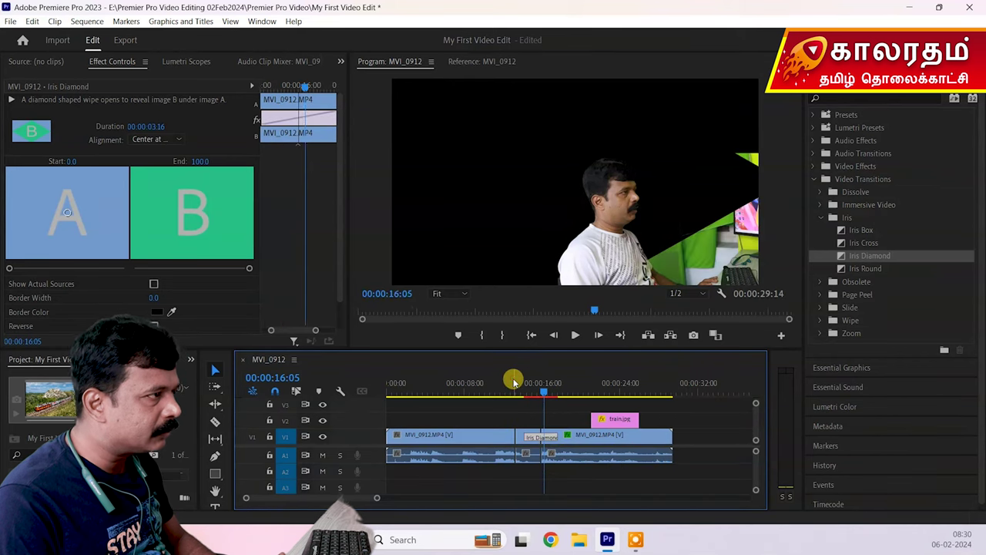
Play the Iris Diamond wipe through to 00:00:19:08 and make the timeline taller.
left_click(513, 384)
left_click_drag(513, 383, 519, 394)
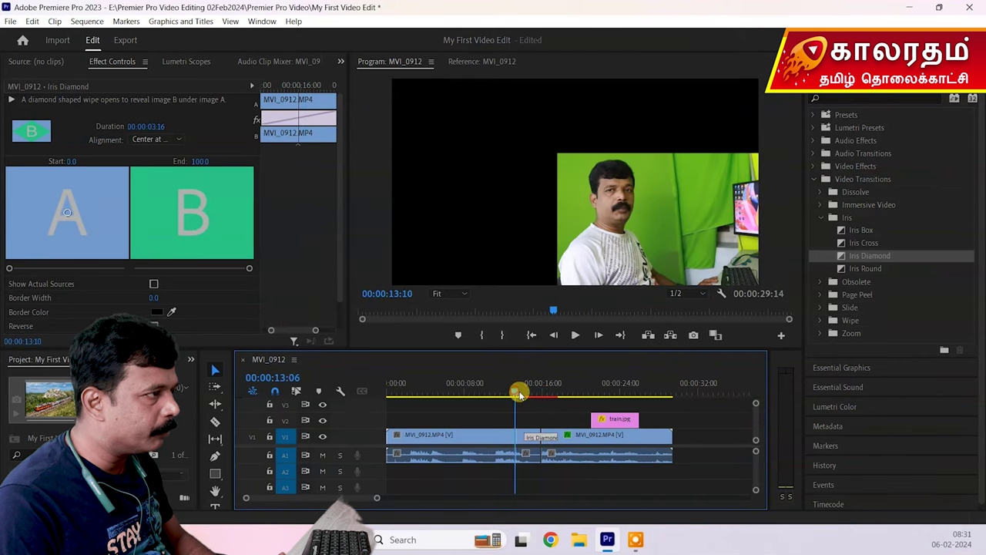
left_click(574, 334)
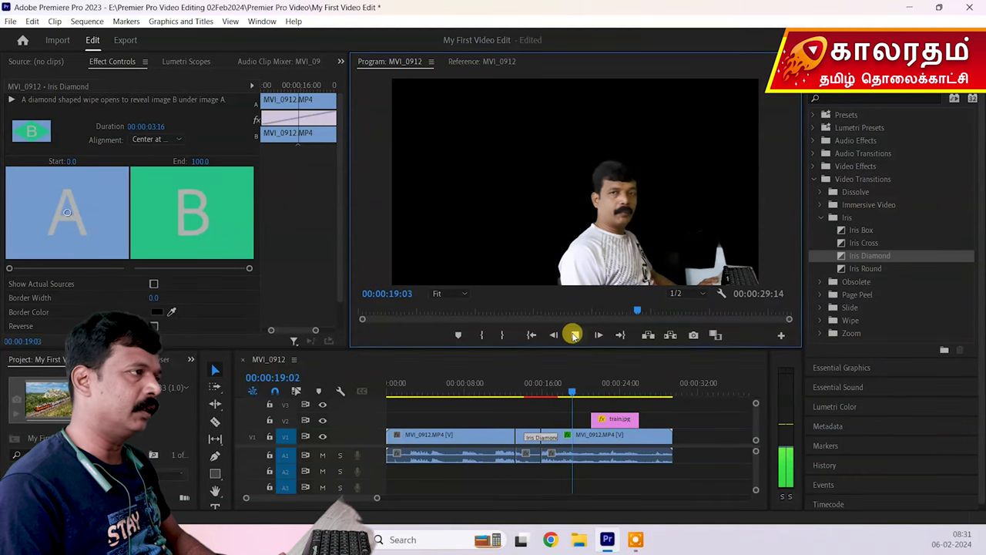
left_click(574, 334)
left_click_drag(553, 346, 562, 316)
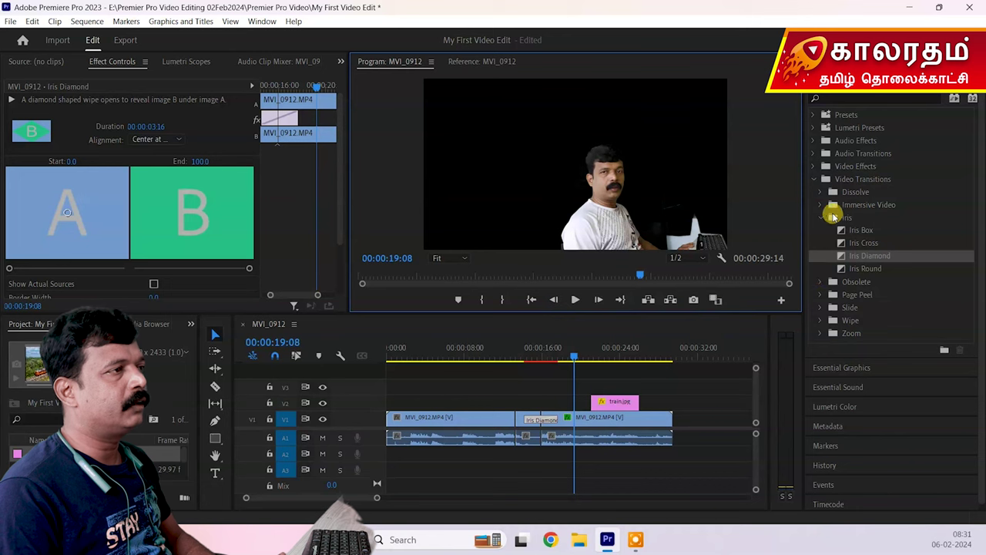
Delete Iris Diamond and drag the Slide transition onto the cut.
left_click(821, 217)
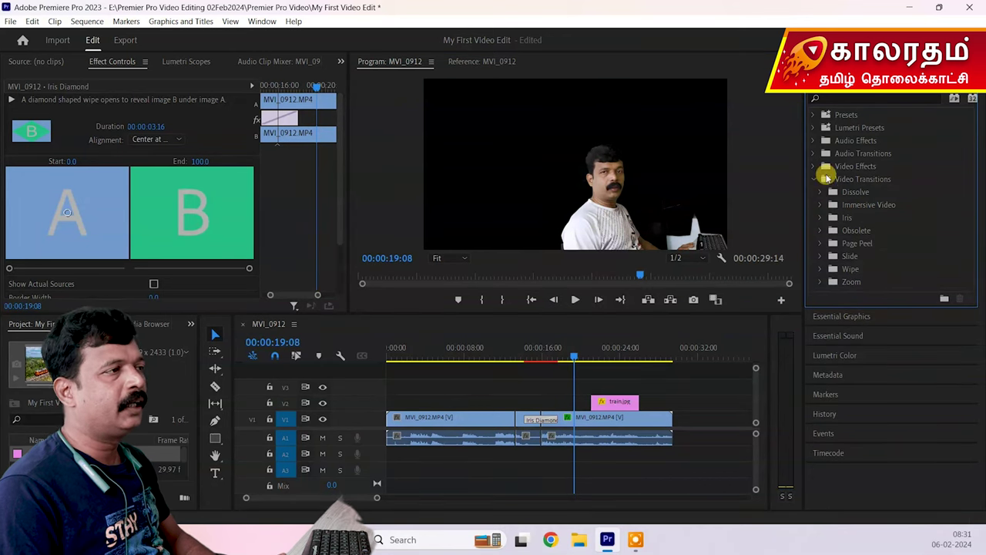
left_click(820, 257)
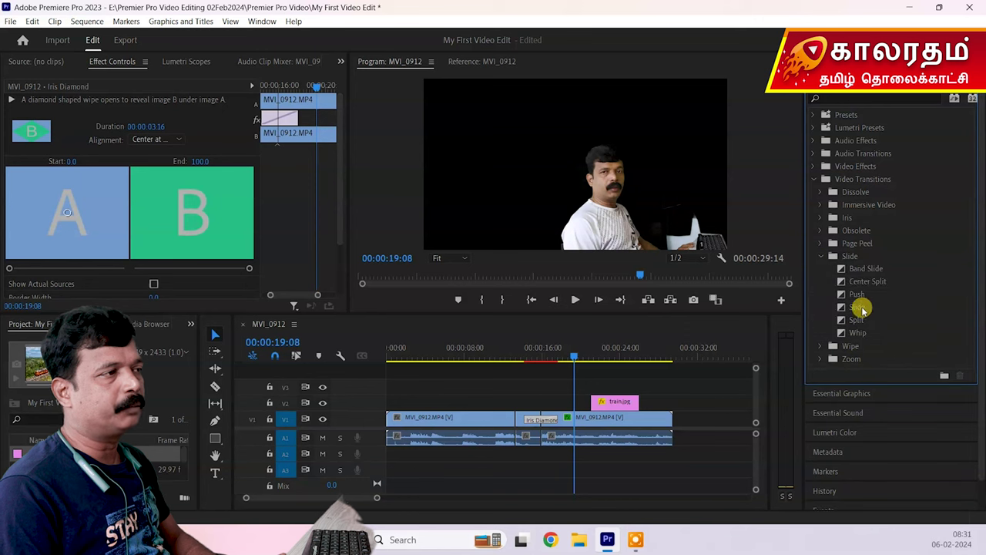
left_click(854, 307)
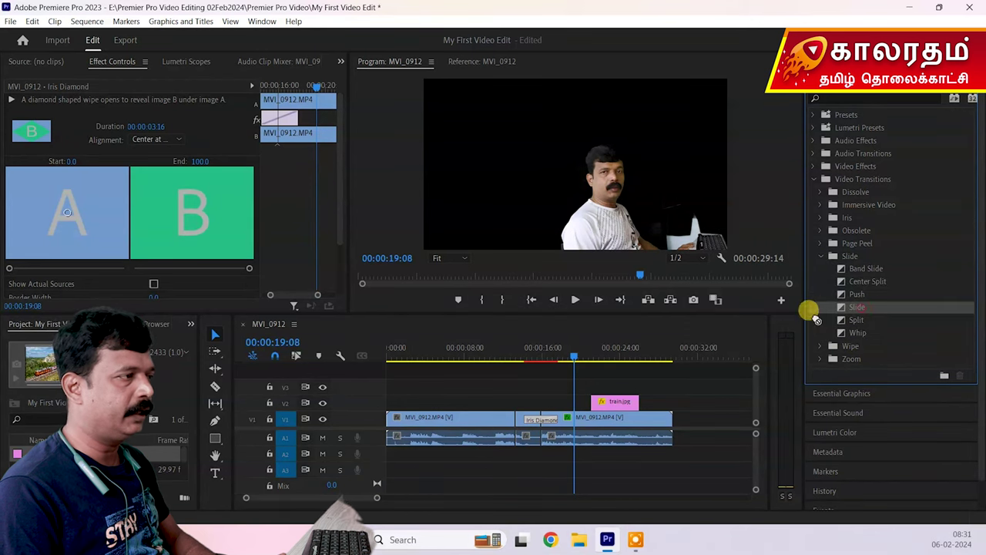
double_click(543, 421)
key("Delete")
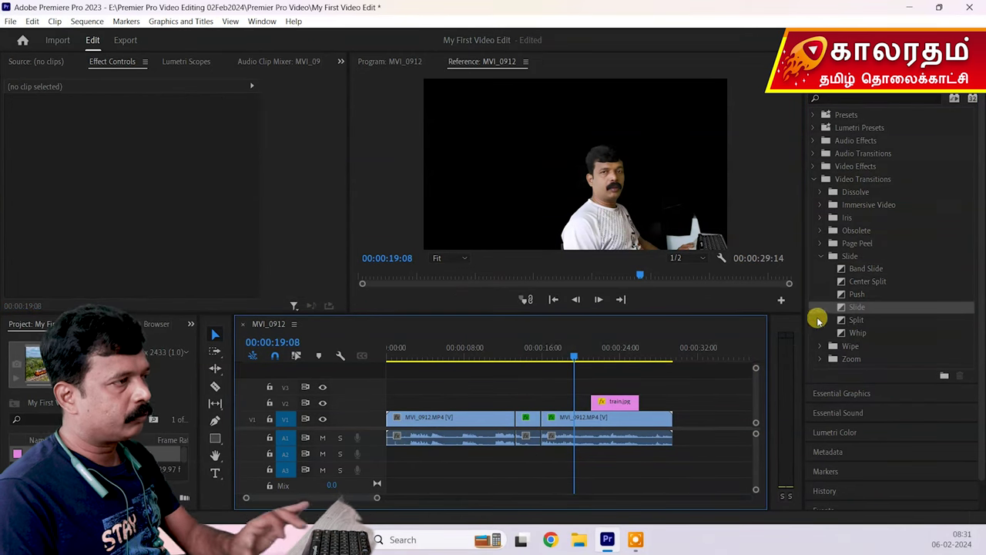
left_click_drag(854, 309, 524, 417)
Set the Slide transition to 00:00:03:20 and preview it from 00:00:13:16.
key("ctrl+z")
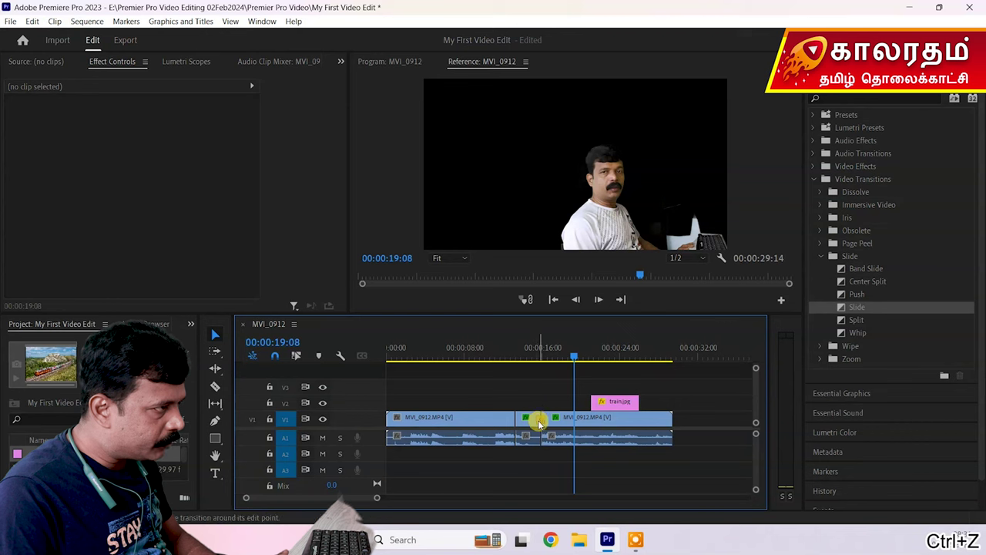
left_click_drag(540, 419, 526, 418)
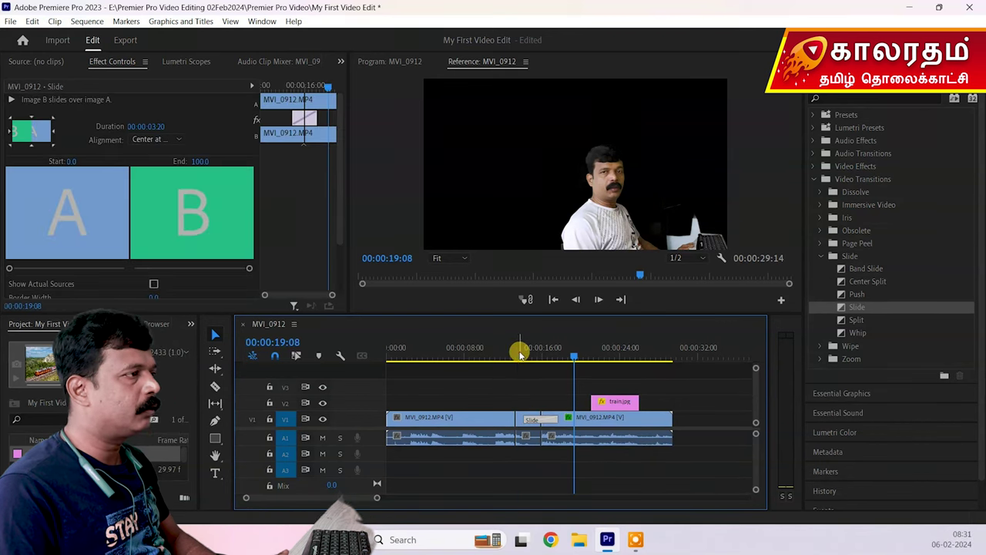
left_click(519, 353)
left_click(574, 300)
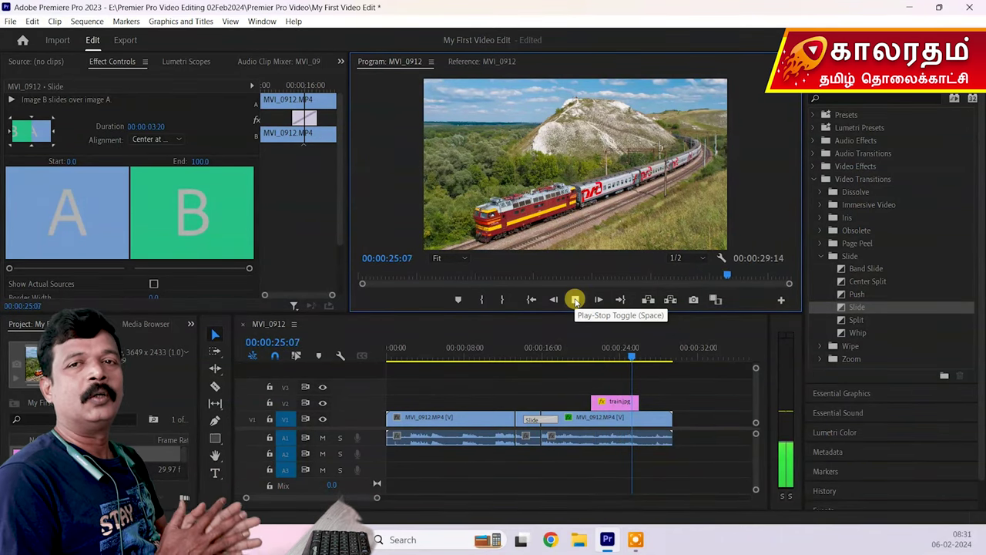
left_click(576, 300)
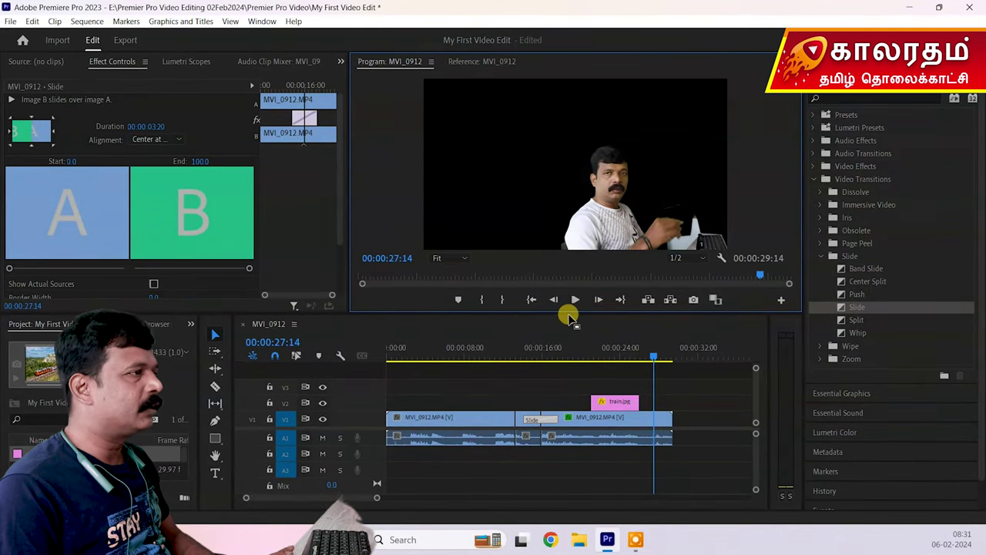
left_click_drag(570, 313, 570, 290)
left_click(815, 179)
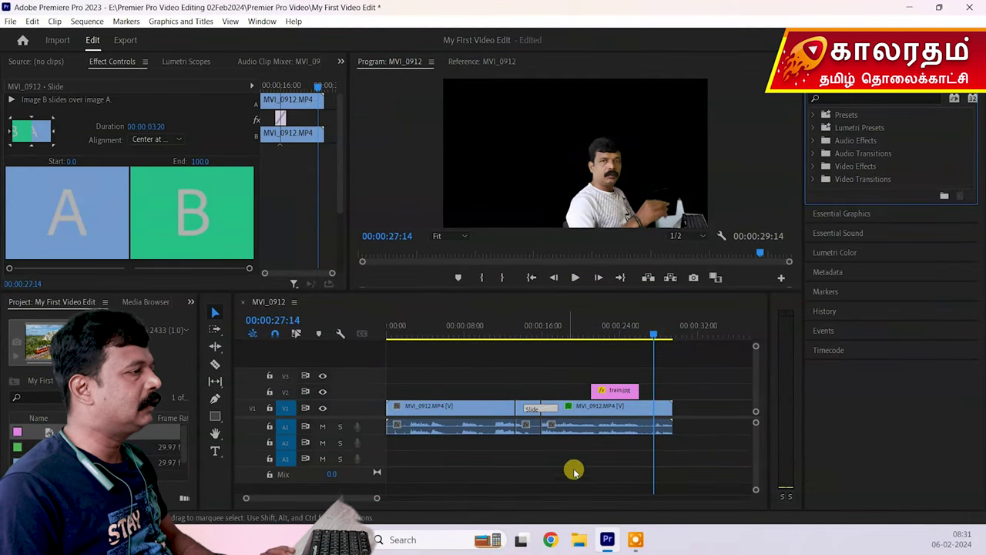
Move train.jpg from V2 onto V1 after the presenter clip.
left_click(612, 428)
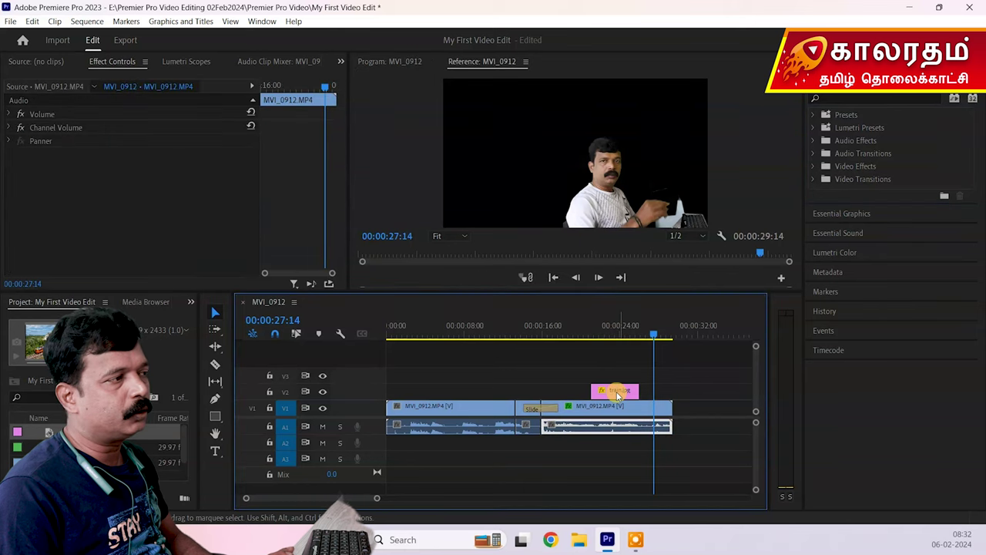
left_click(597, 409)
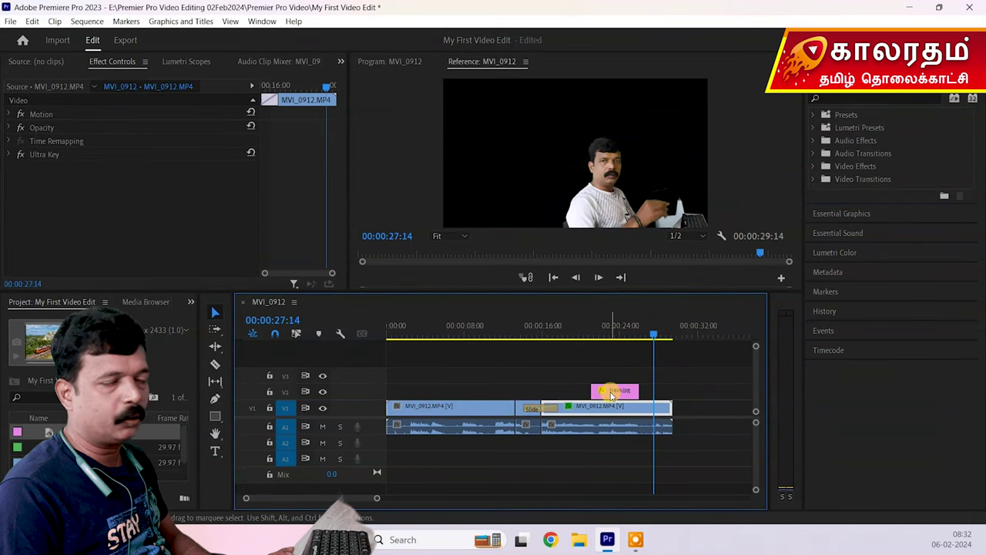
left_click(612, 393)
left_click_drag(605, 392, 685, 406)
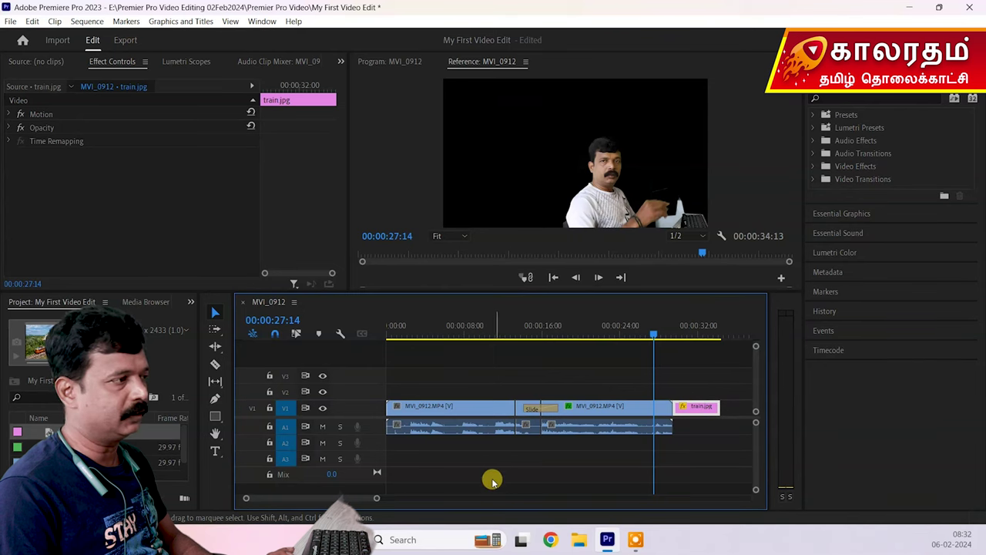
left_click_drag(379, 499, 458, 501)
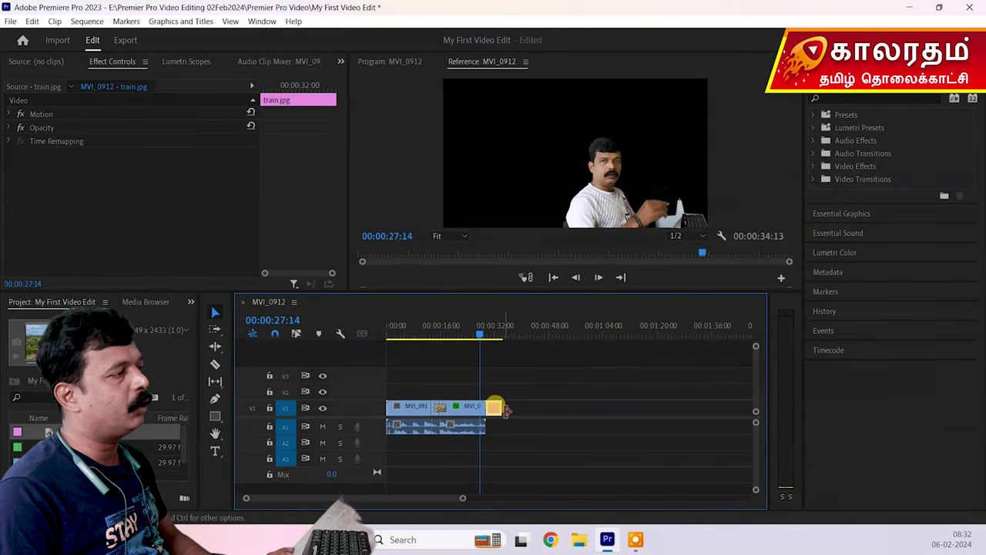
Extend train.jpg to about one minute and shift it right, leaving a gap.
left_click_drag(495, 411, 660, 416)
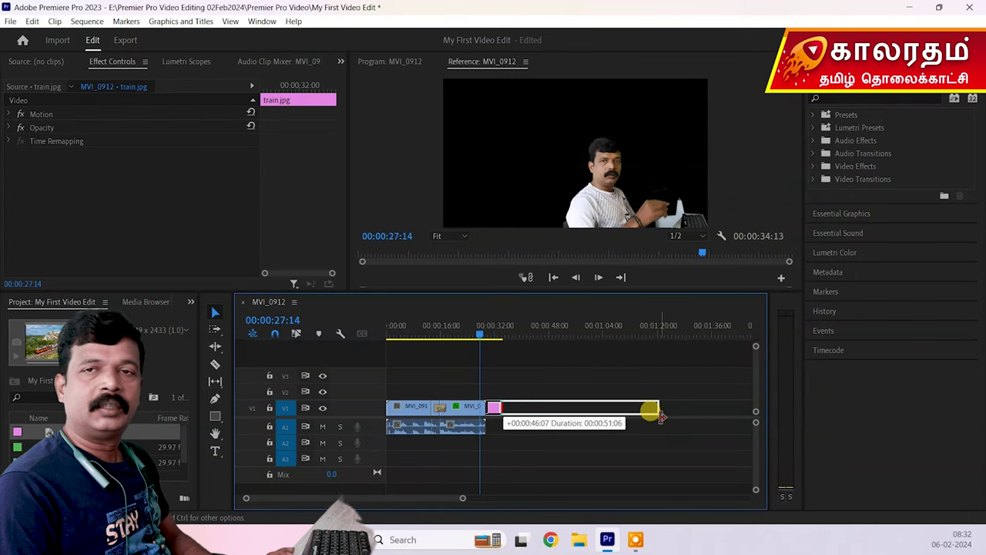
left_click_drag(667, 416, 508, 408)
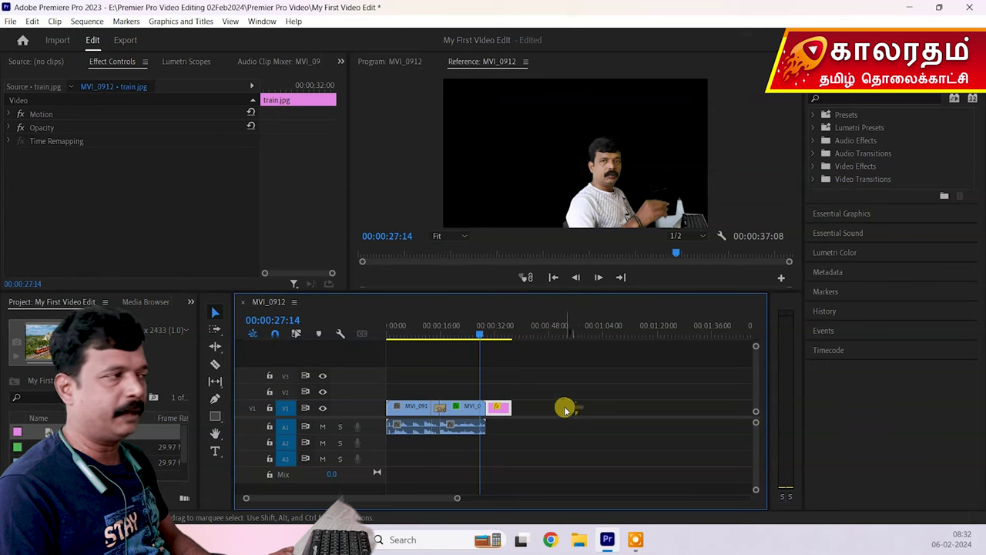
left_click_drag(508, 407, 585, 407)
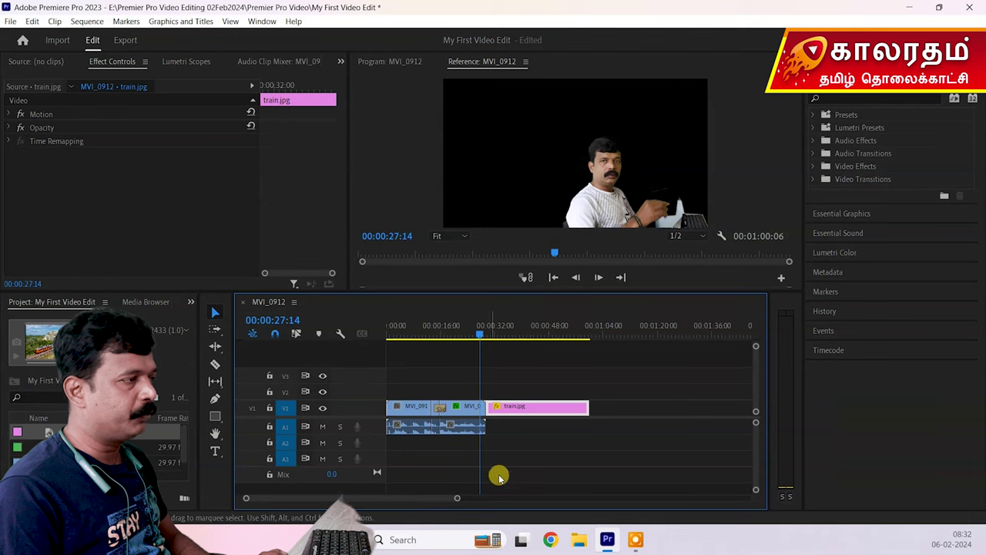
left_click_drag(539, 409, 596, 409)
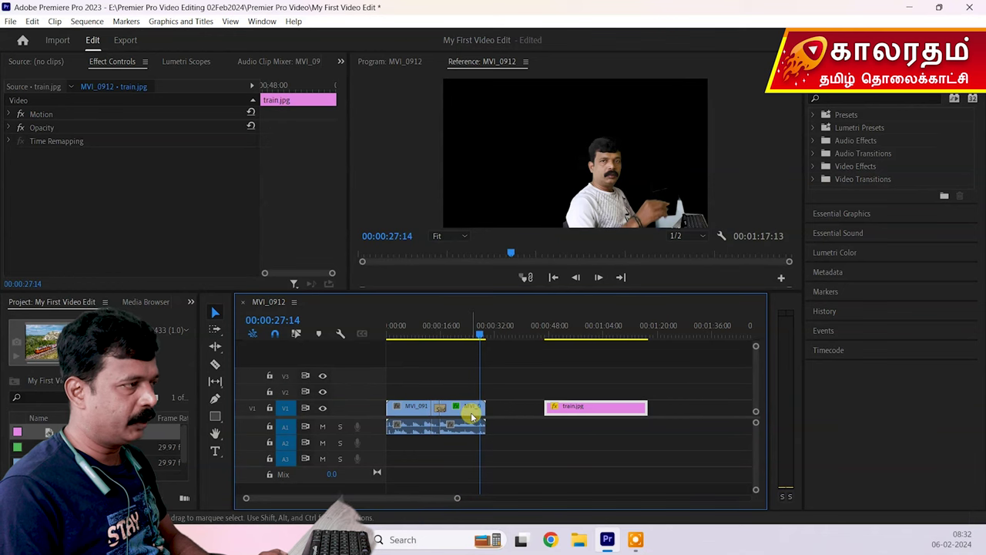
Play back the end of the presenter clip from 00:00:20:02.
left_click(473, 414)
left_click_drag(457, 498, 414, 502)
left_click(496, 330)
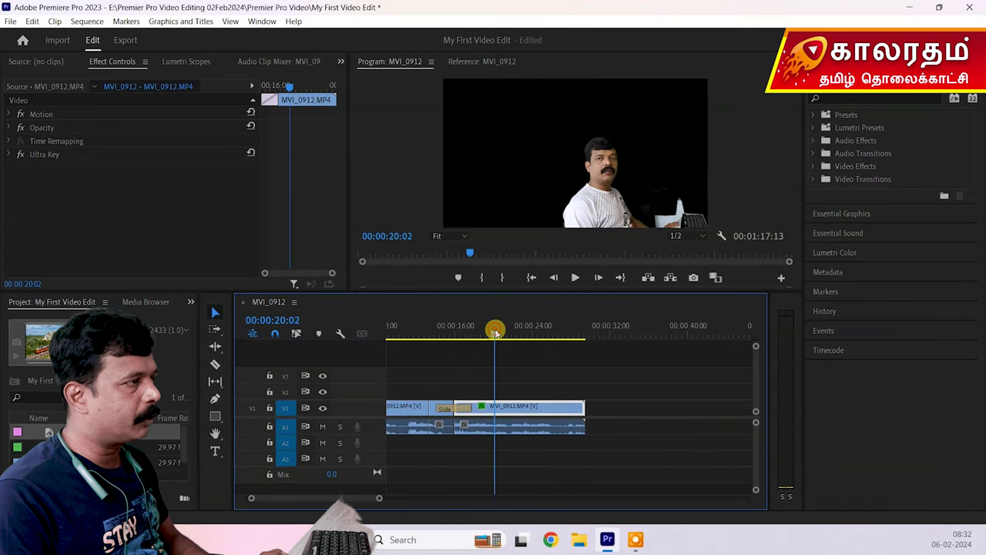
left_click(574, 279)
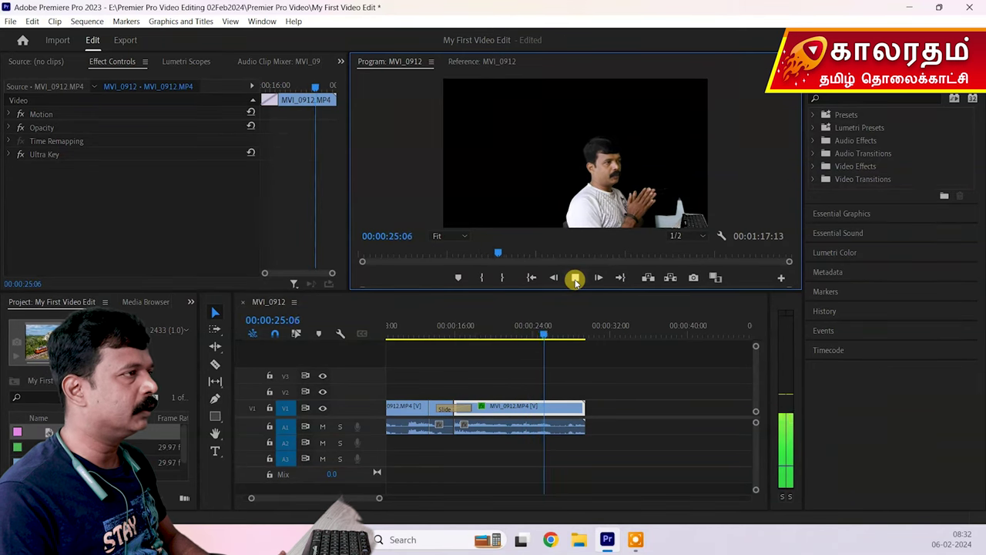
Replay the last part of the clip from 00:00:23:23.
left_click(575, 280)
left_click_drag(548, 331, 529, 332)
left_click(573, 278)
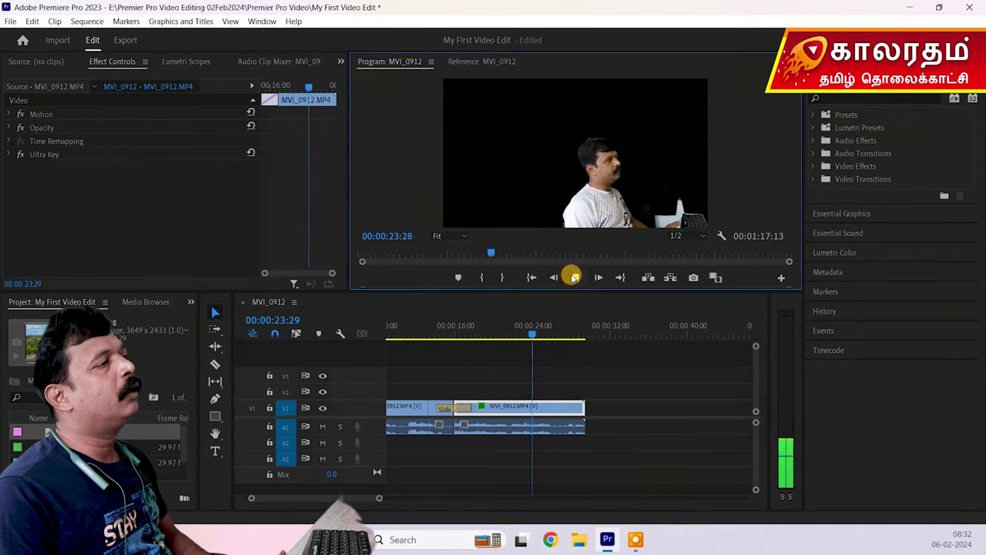
left_click(573, 278)
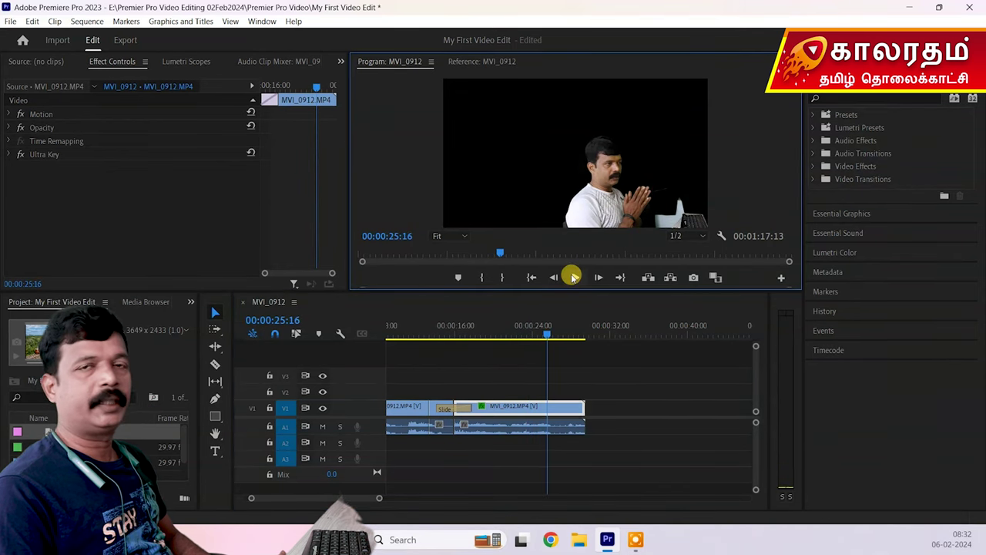
Set the second presenter clip's speed to 30% in Speed/Duration.
right_click(552, 409)
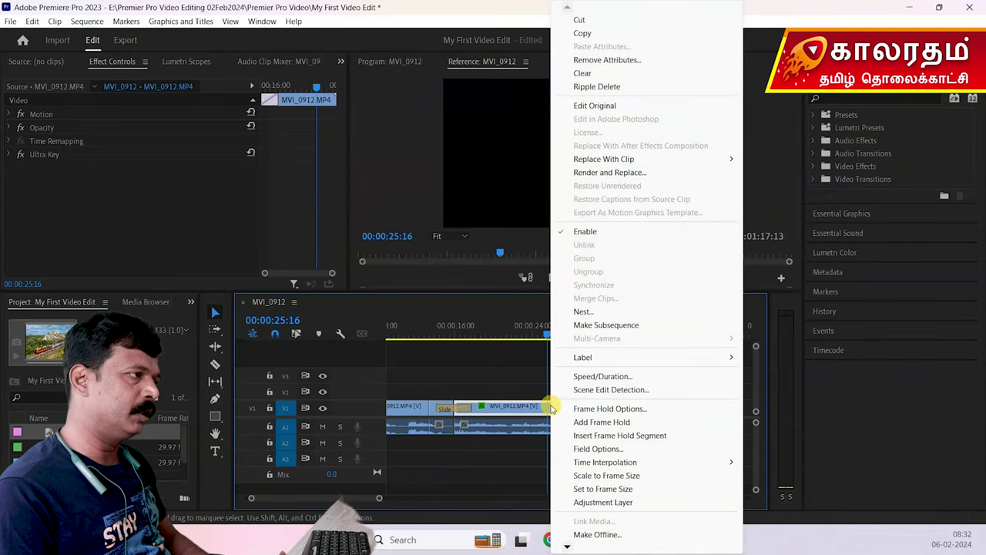
left_click(602, 376)
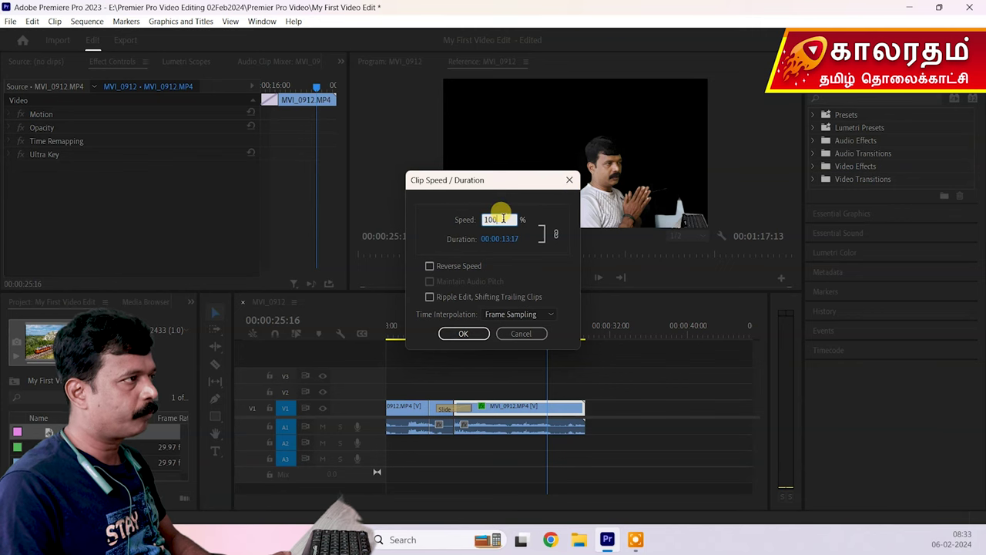
type("0")
key("Return")
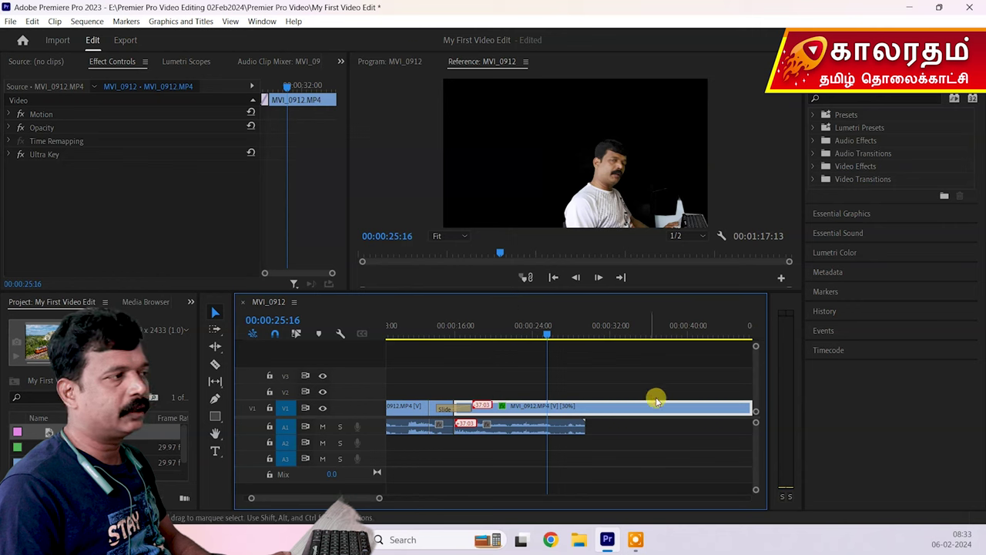
Zoom the timeline out and move train.jpg up to V2, later in time.
left_click_drag(546, 335, 594, 335)
left_click_drag(377, 499, 424, 498)
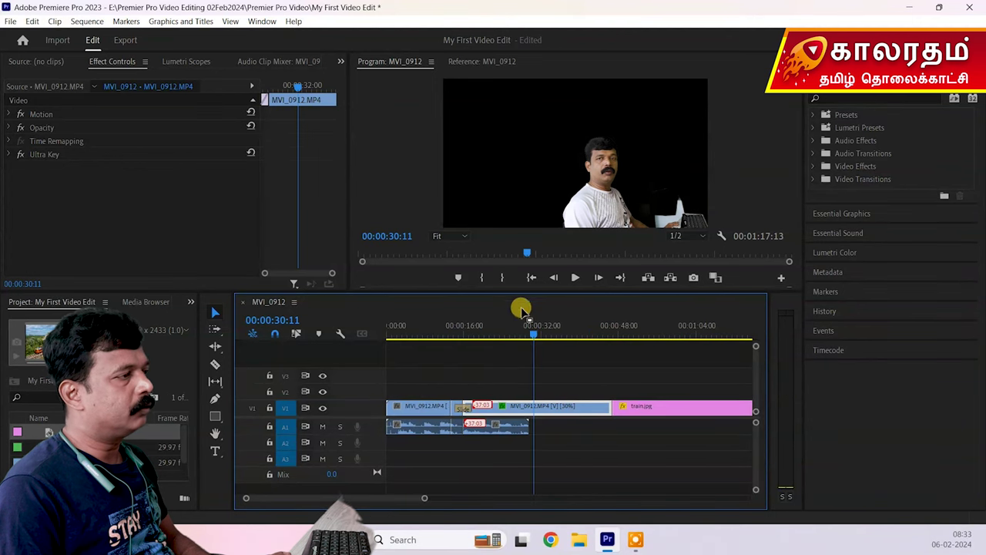
left_click_drag(534, 337, 513, 341)
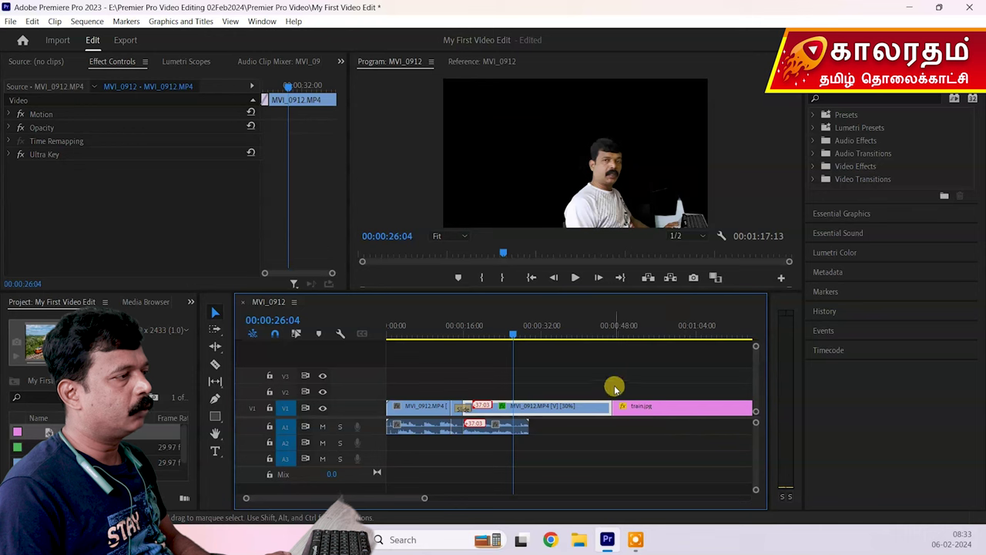
left_click_drag(422, 498, 469, 497)
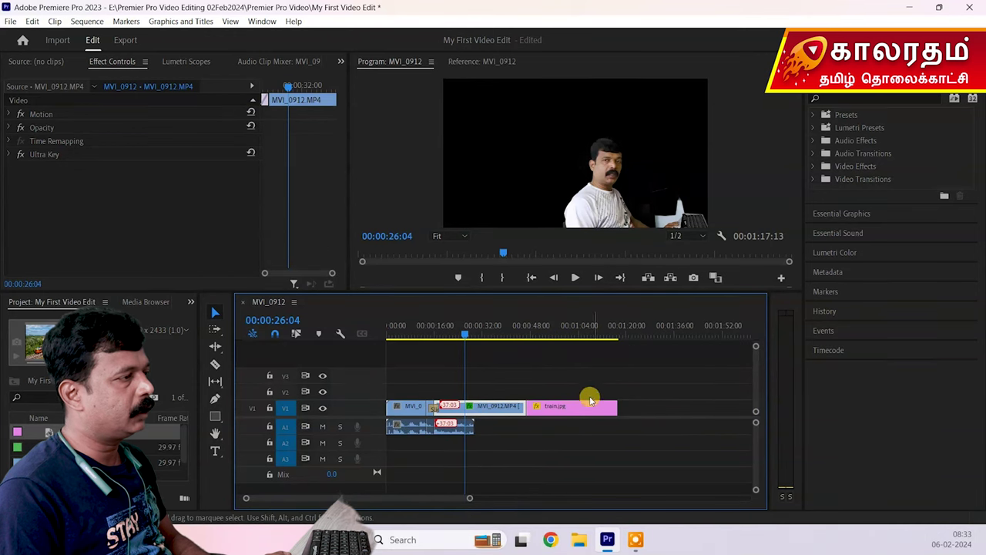
left_click(579, 413)
left_click_drag(566, 413, 659, 390)
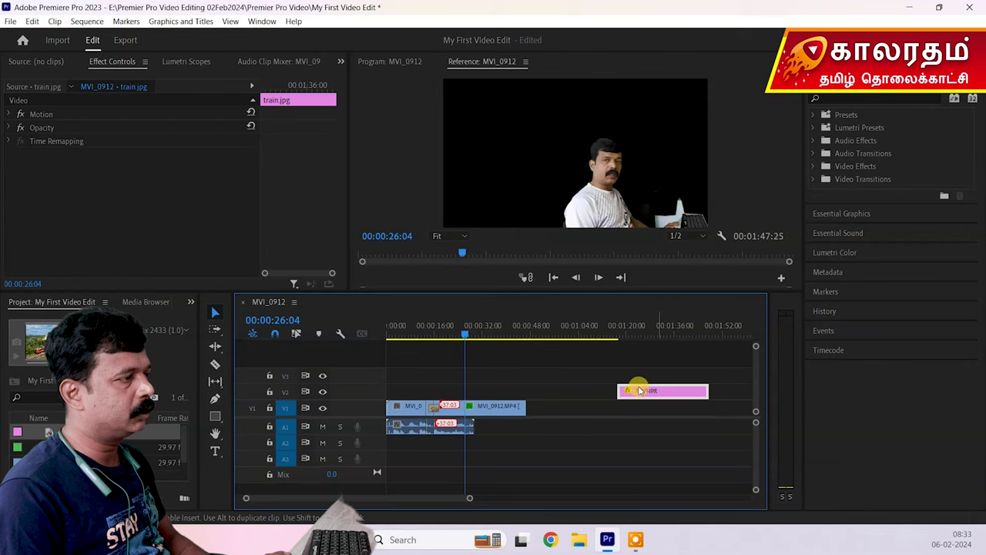
Extend the slowed MVI_0912 clip to its media limit and preview from about 44 seconds.
left_click_drag(530, 407, 606, 409)
mouse_move(517, 341)
left_mouse_down()
mouse_move(528, 341)
mouse_move(519, 344)
left_mouse_up()
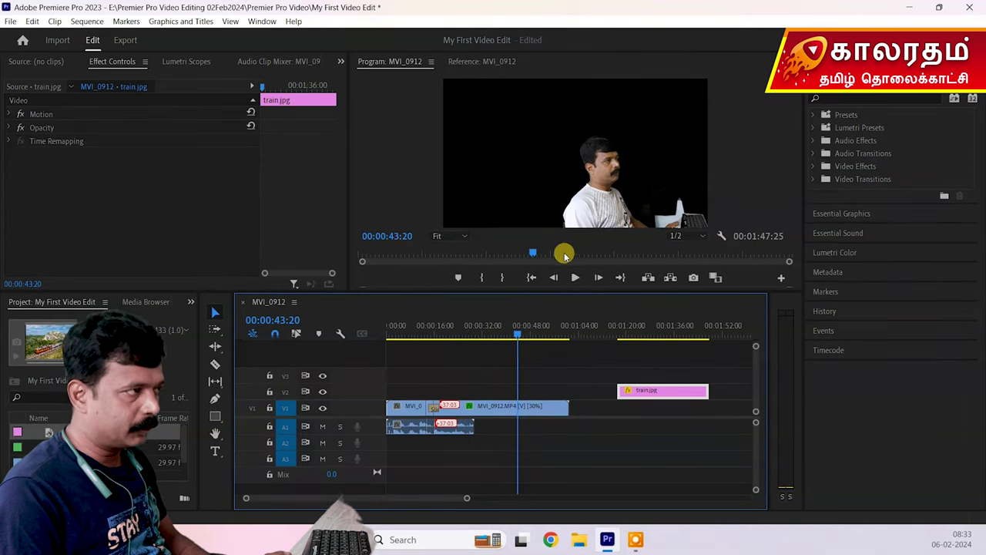
left_click(576, 279)
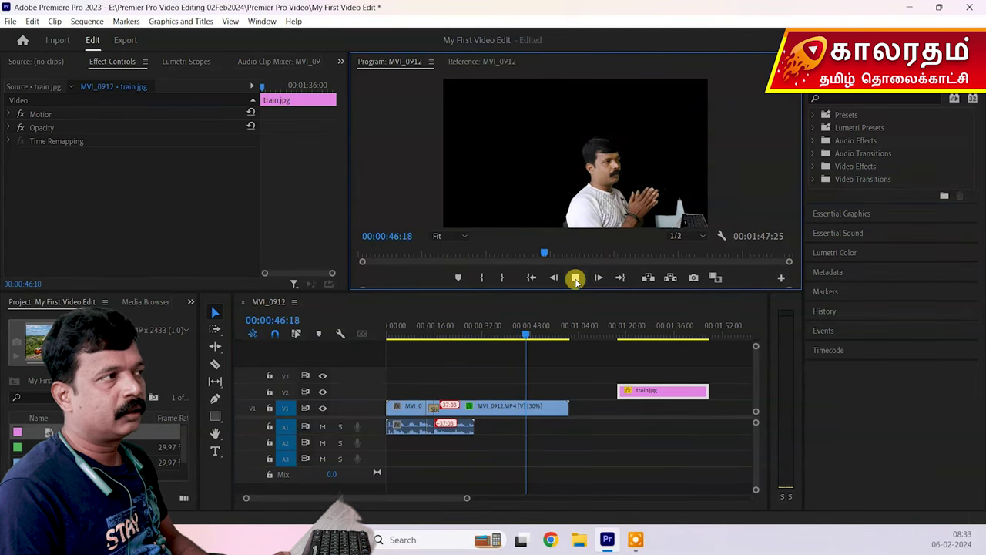
left_click(576, 281)
Replay from 43 seconds to the gap and select the MVI_0912 clip.
left_click_drag(528, 336, 515, 334)
left_click(573, 278)
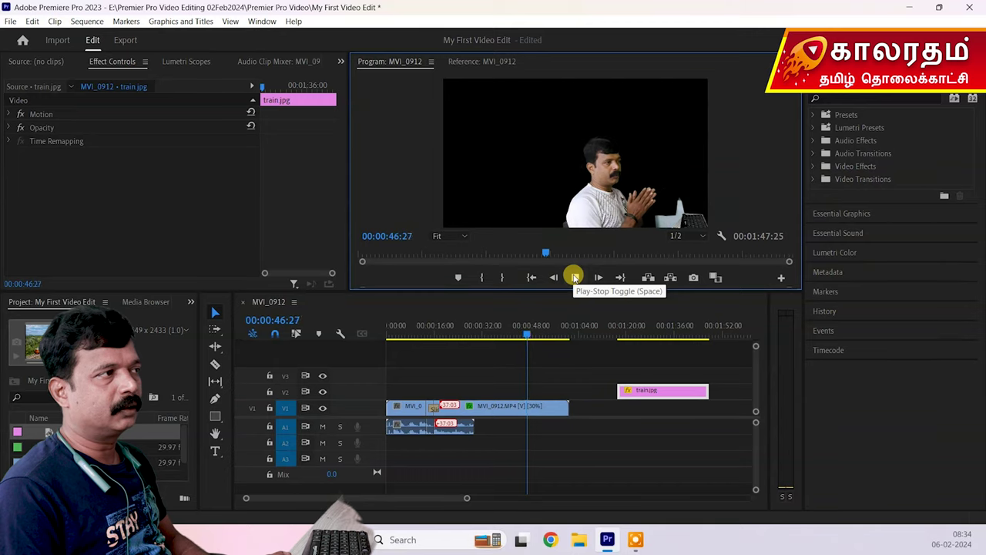
left_click(574, 278)
left_click(500, 405)
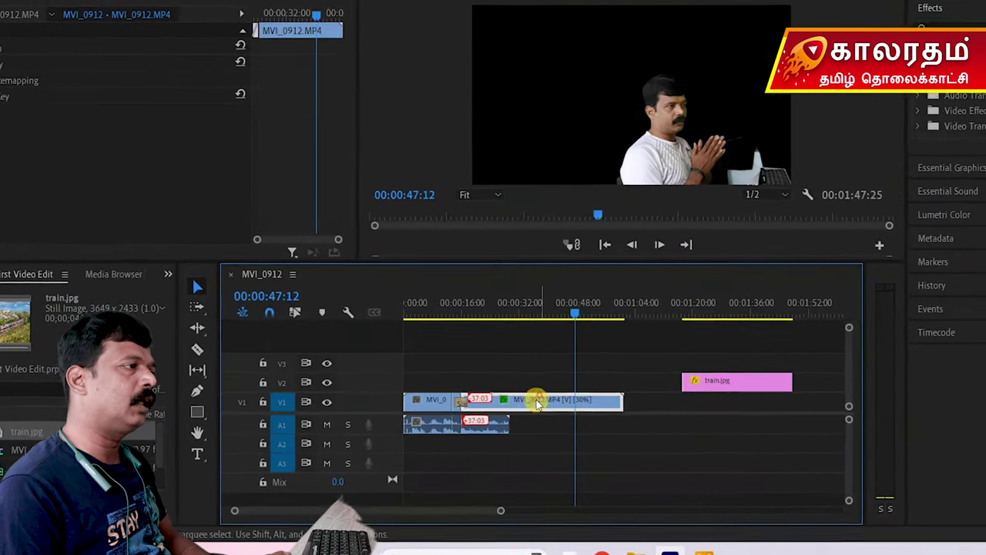
Set the second MVI_0912 clip's speed to 300% in Speed/Duration.
right_click(540, 400)
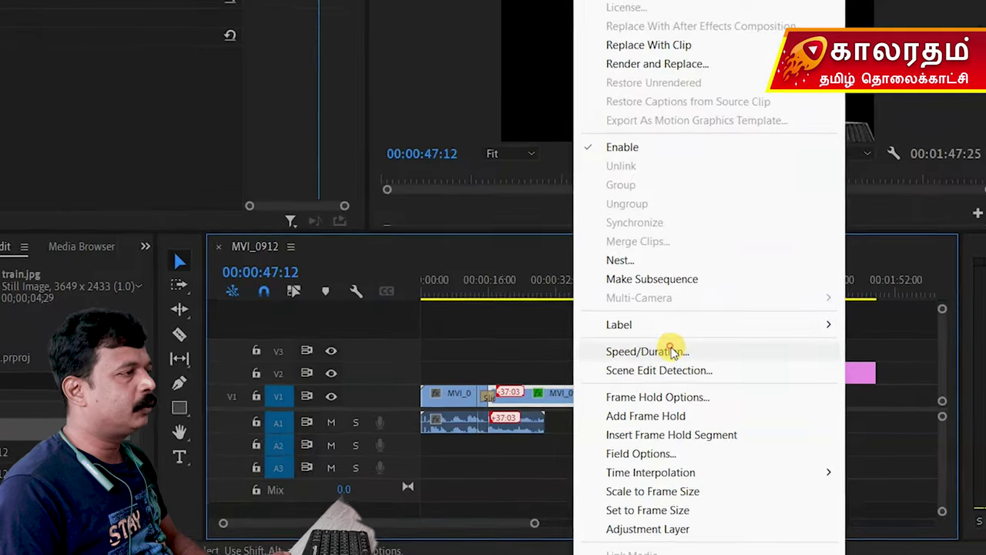
left_click(673, 351)
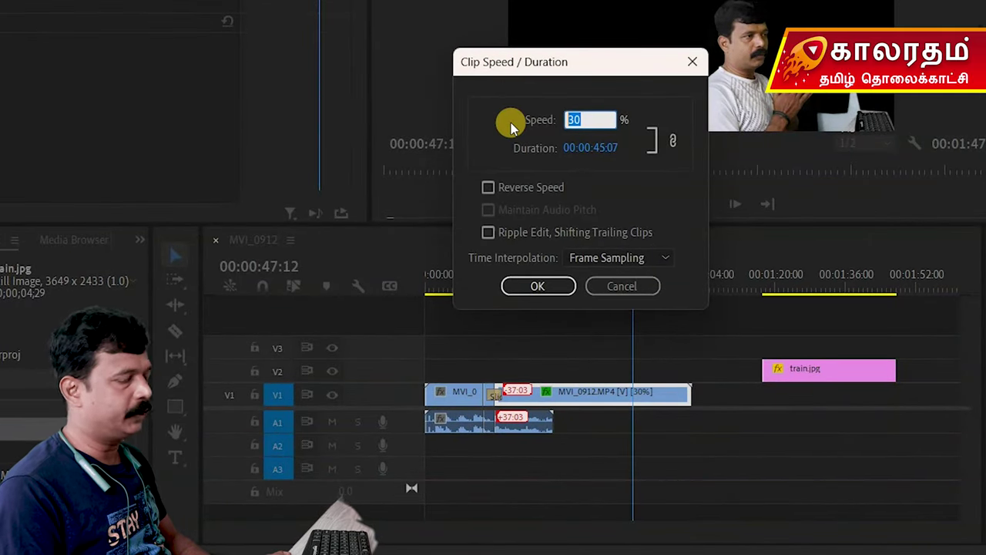
type("300")
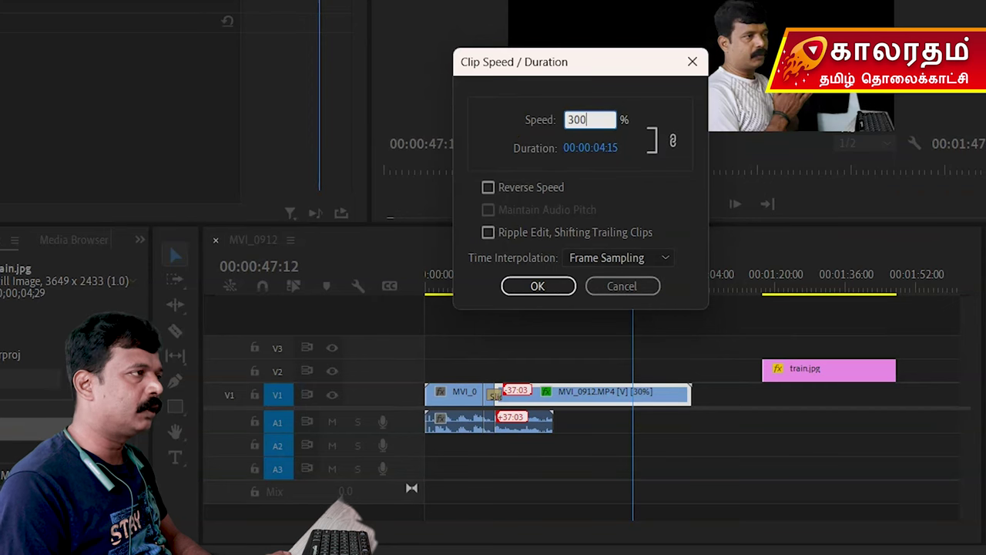
key("Return")
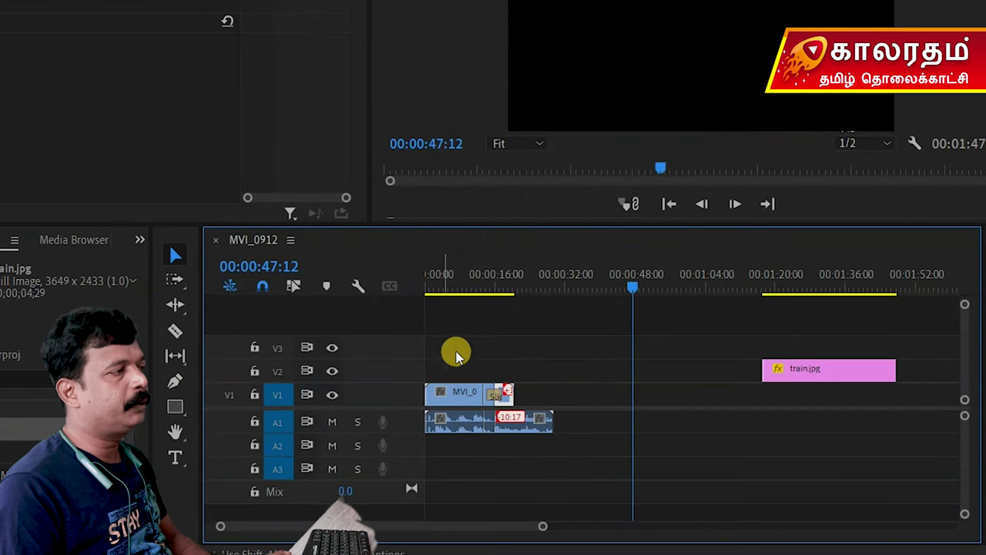
Zoom the timeline and replay the sped-up section around 00:00:18:21.
left_click(506, 285)
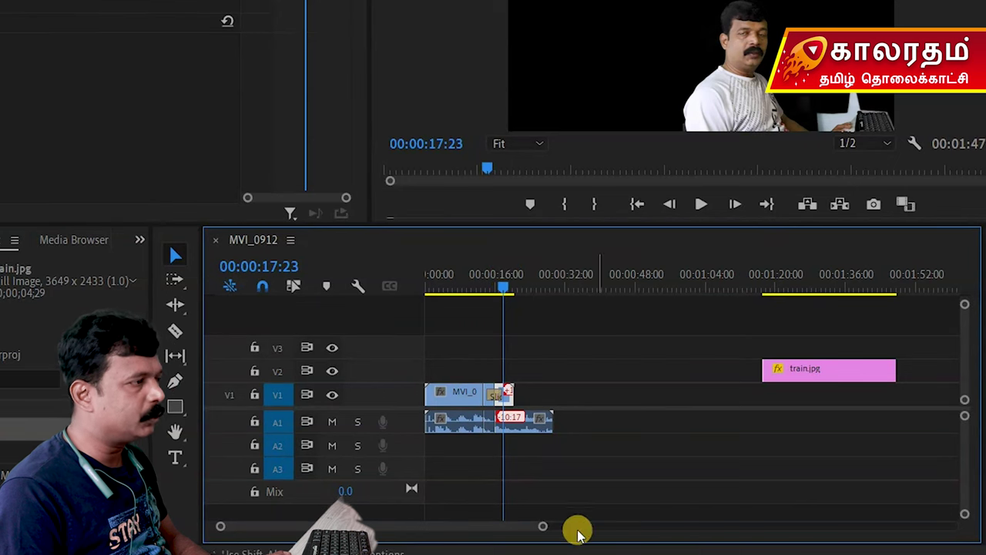
left_click_drag(542, 526, 413, 542)
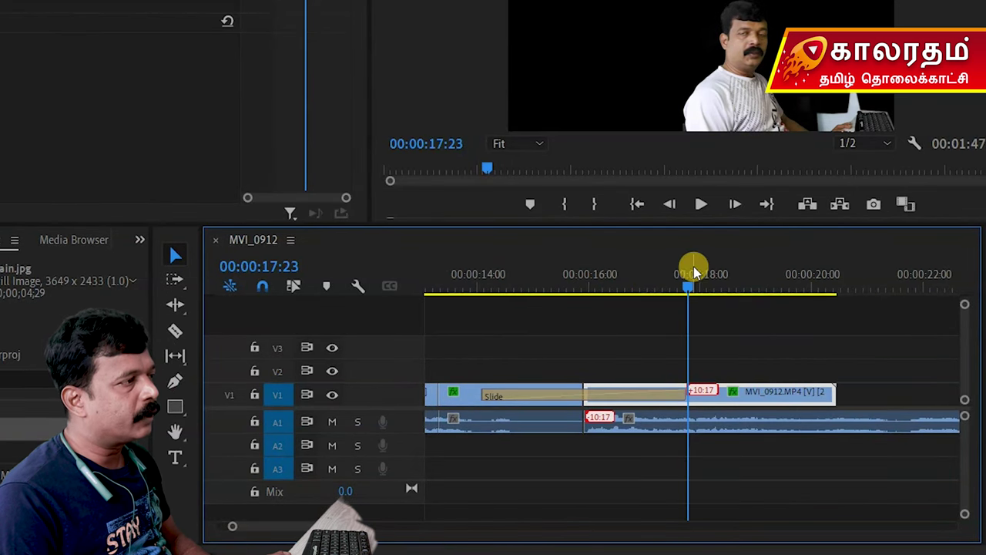
left_click_drag(688, 292, 734, 290)
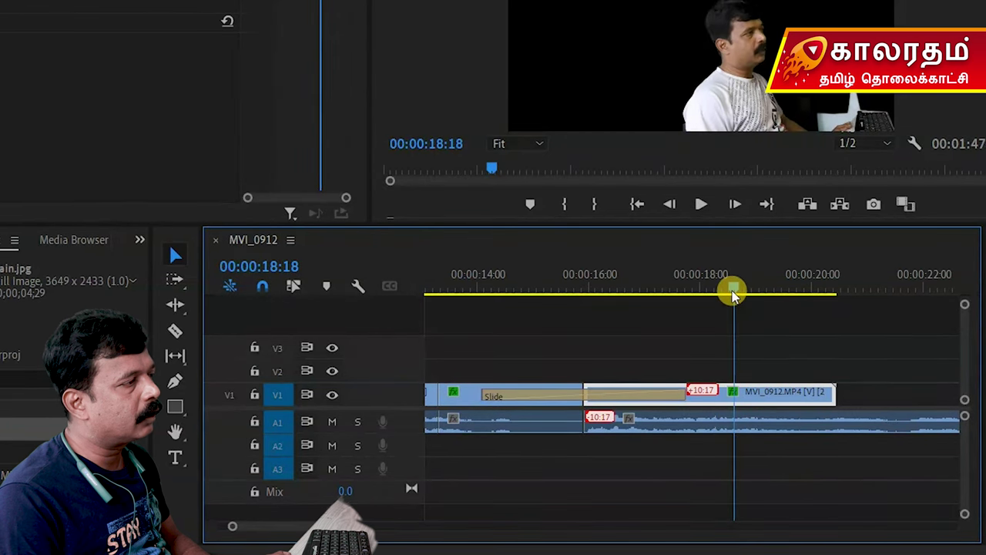
left_click(701, 205)
left_click(701, 204)
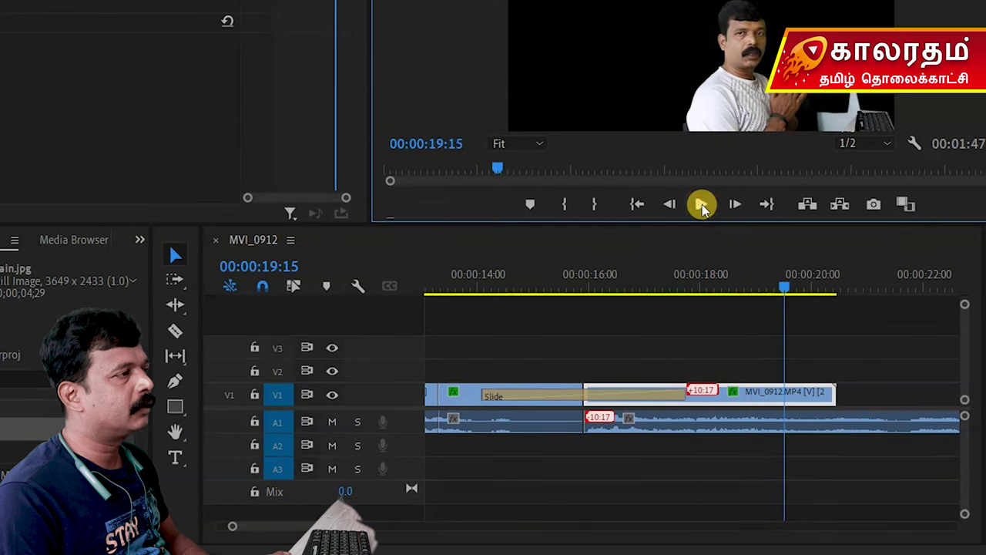
left_click_drag(781, 288, 739, 297)
left_click(700, 203)
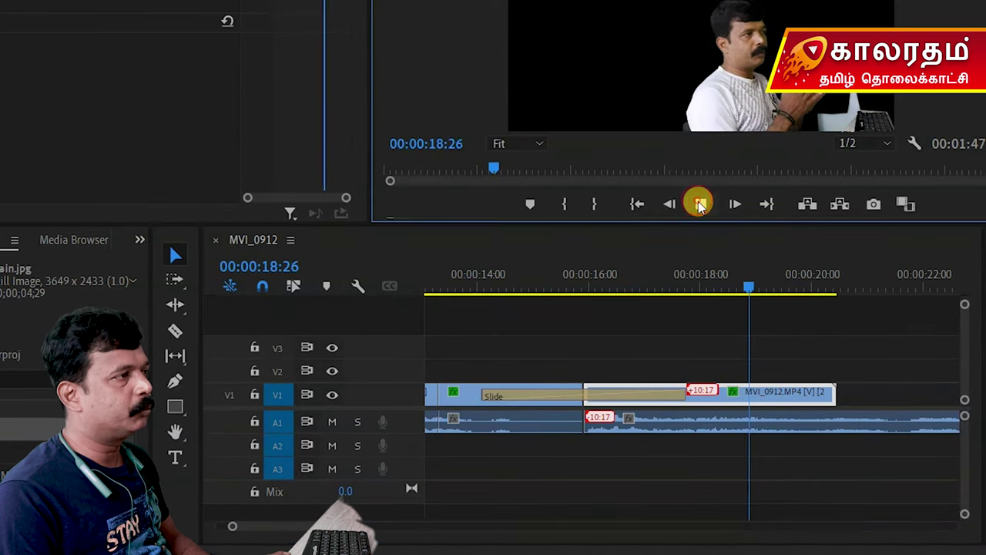
left_click(699, 205)
left_click_drag(794, 287, 719, 288)
left_click(699, 204)
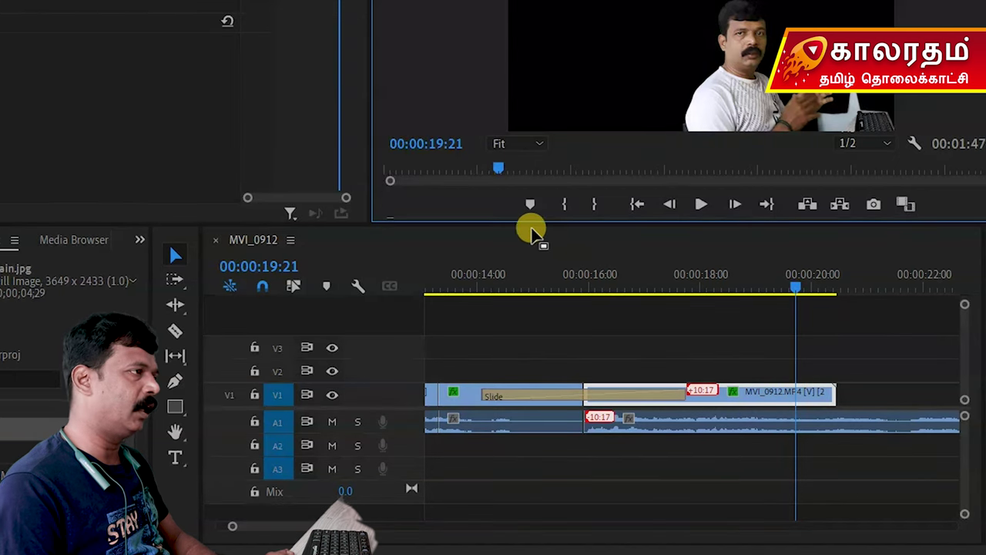
Make the timeline panel taller and zoom it out to show the whole edit.
left_click_drag(511, 217, 520, 180)
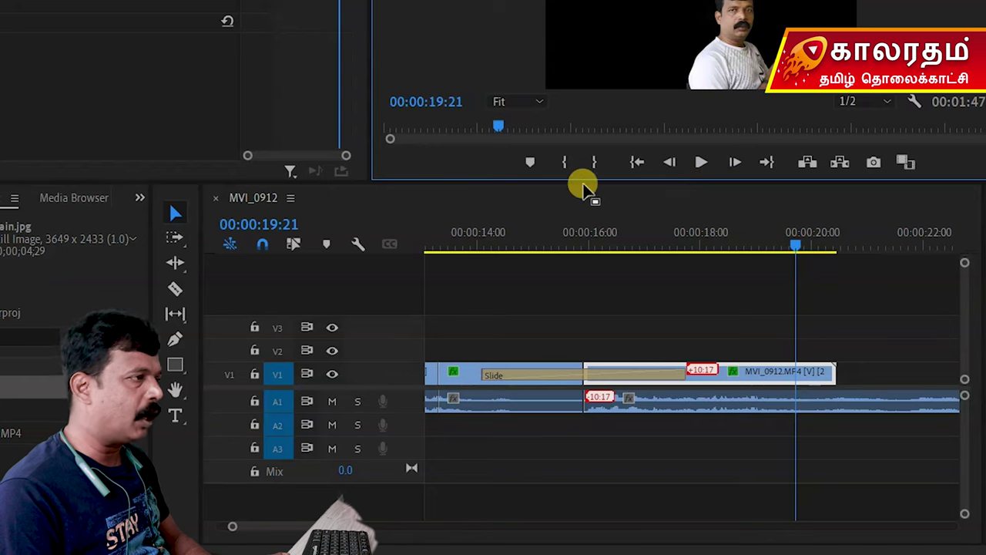
left_click_drag(315, 524, 418, 522)
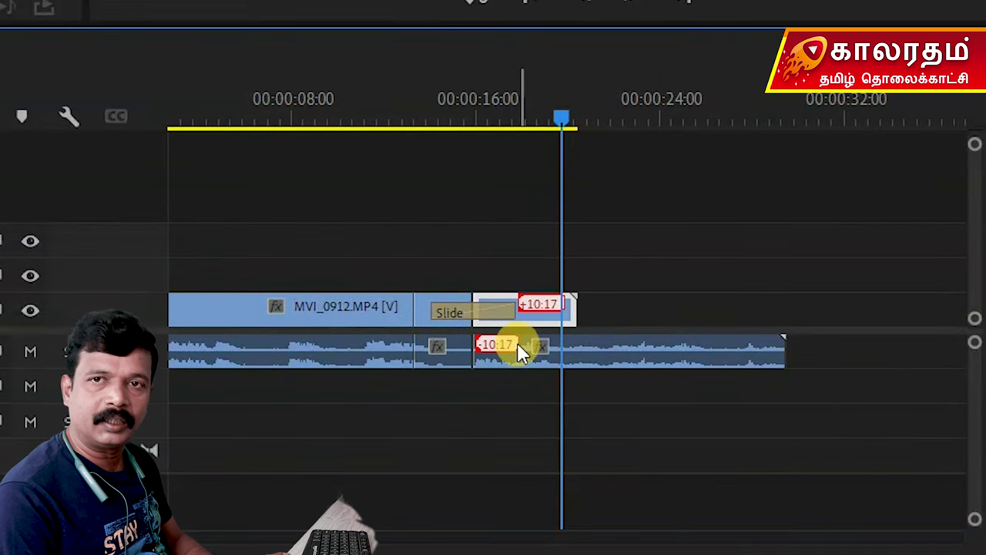
left_click_drag(542, 341, 593, 347)
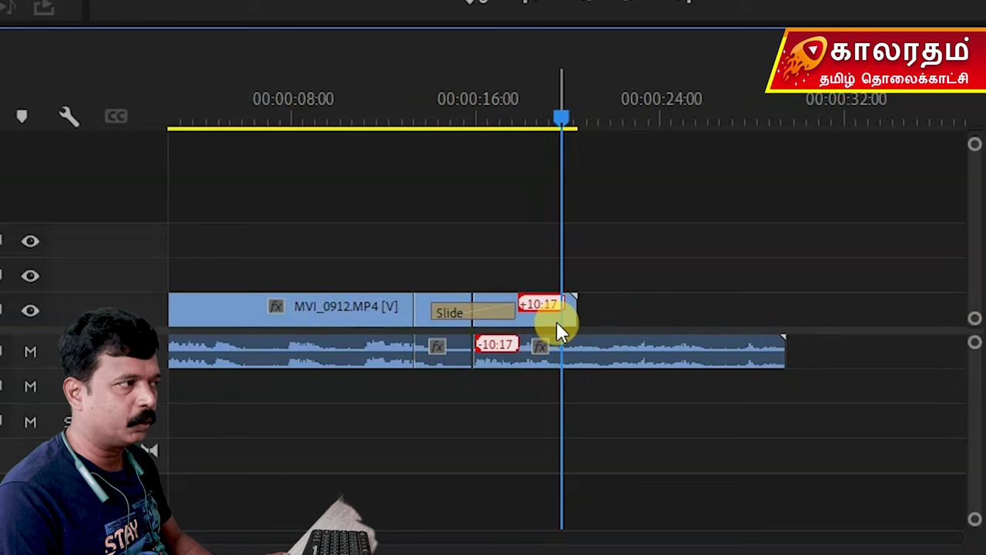
Select the clips around the Slide transition and bring up the sped-up clip's options menu.
left_click(556, 324)
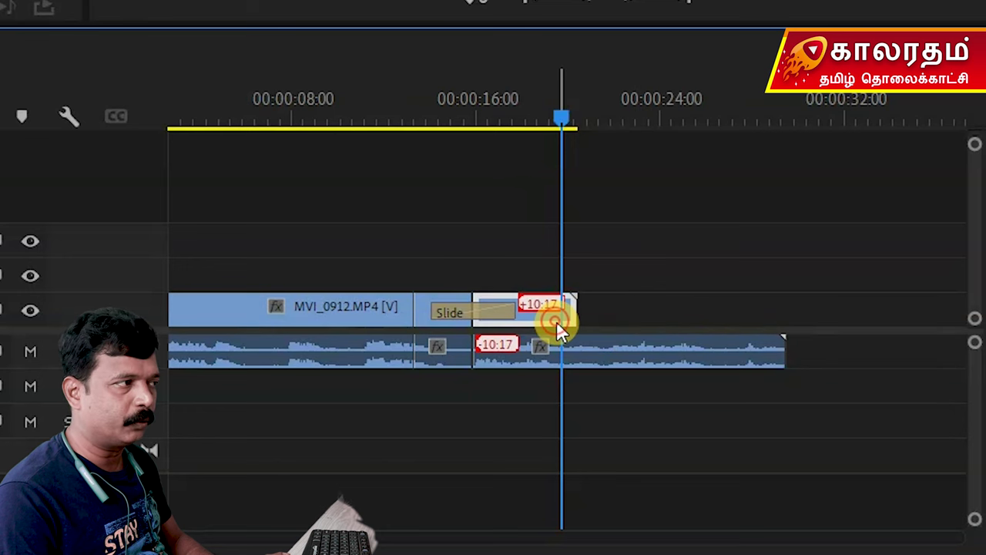
left_click(588, 341)
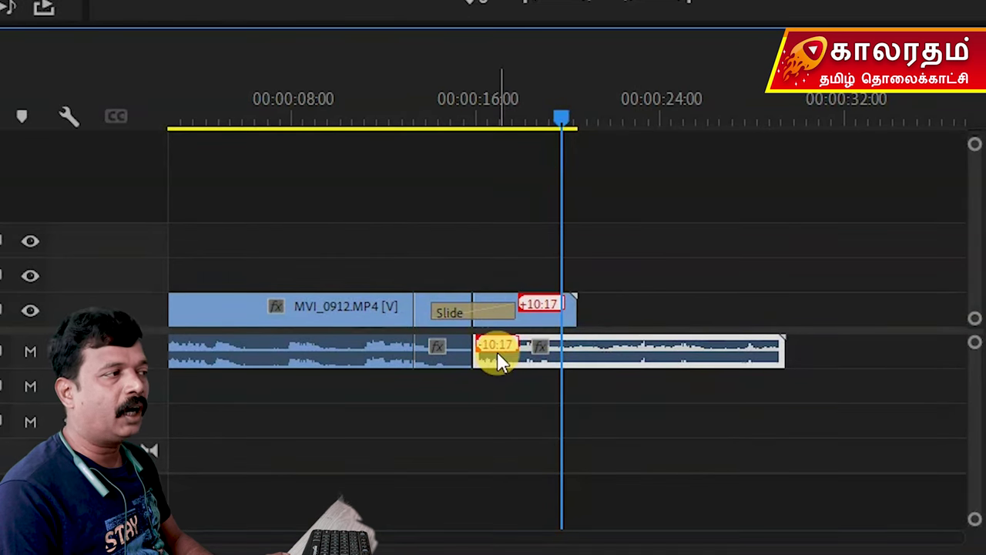
left_click(531, 316)
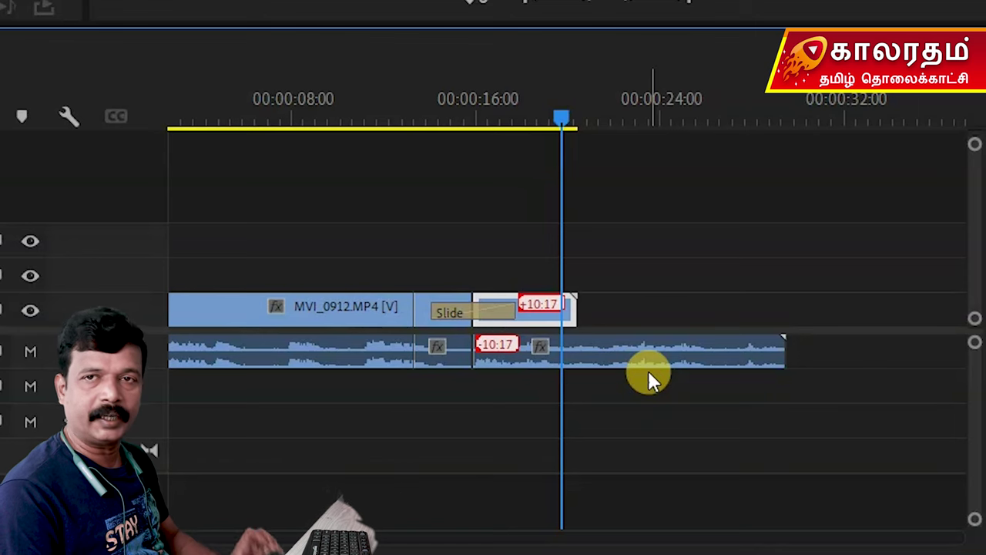
right_click(537, 329)
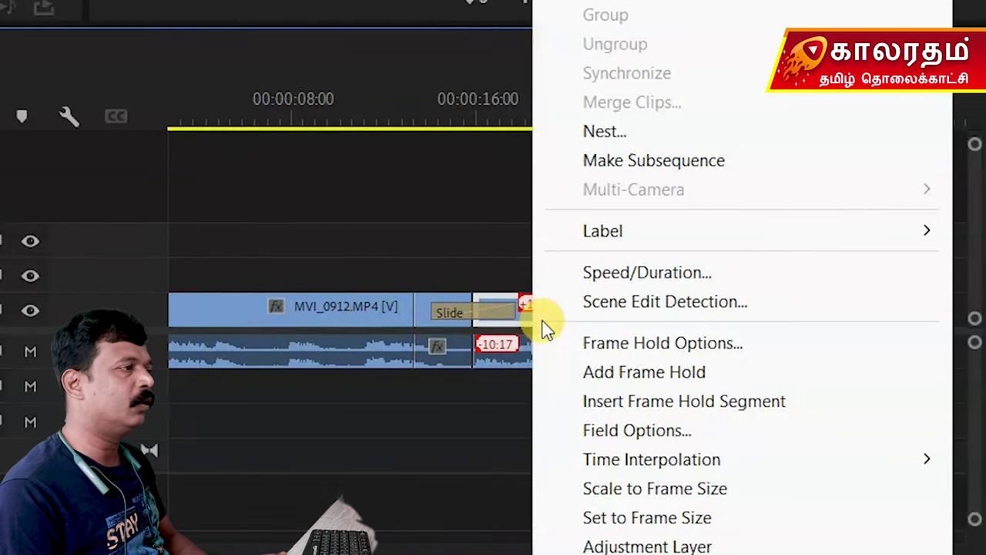
Reset the second MVI_0912 clip's Speed/Duration, delete the Slide transition, and shift the video 1:06 later.
left_click(632, 279)
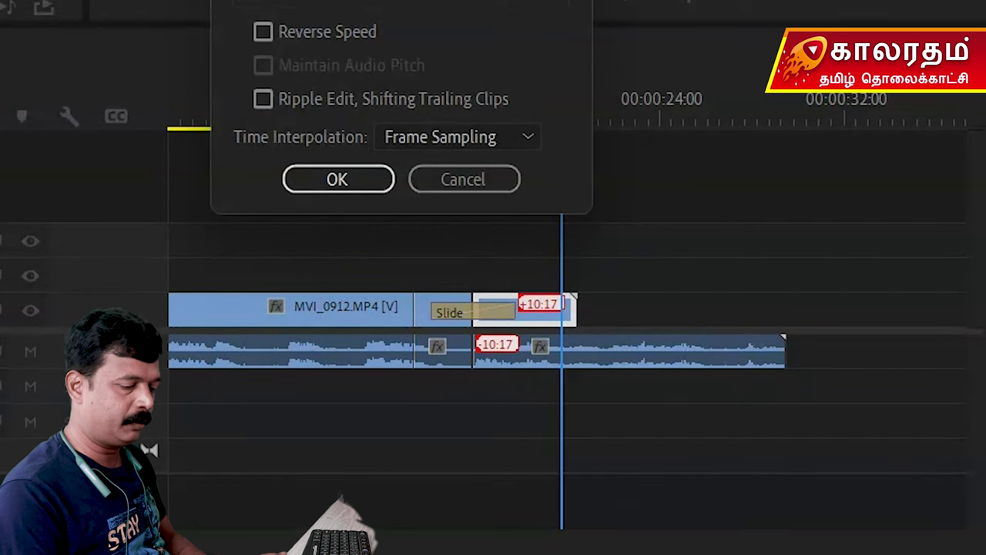
key("Return")
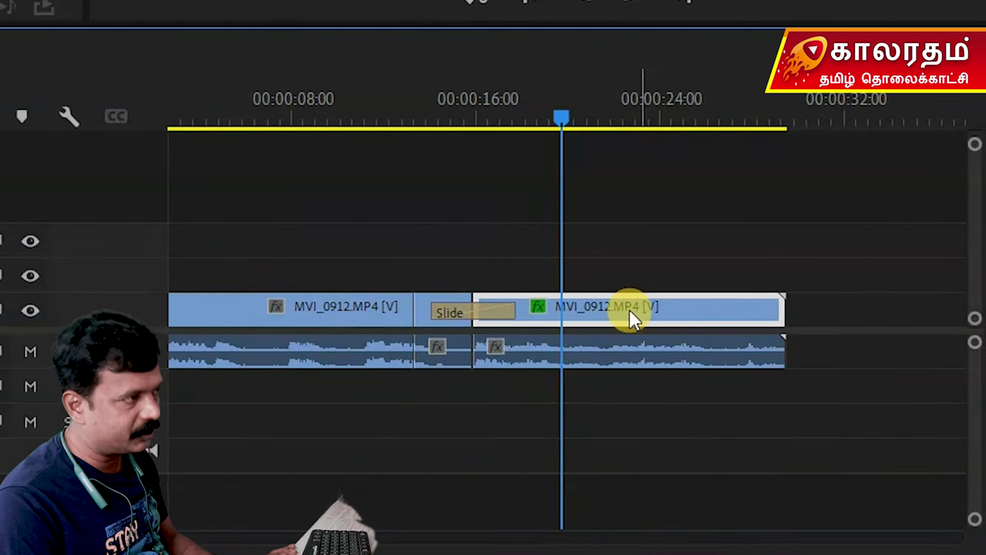
left_click(478, 312)
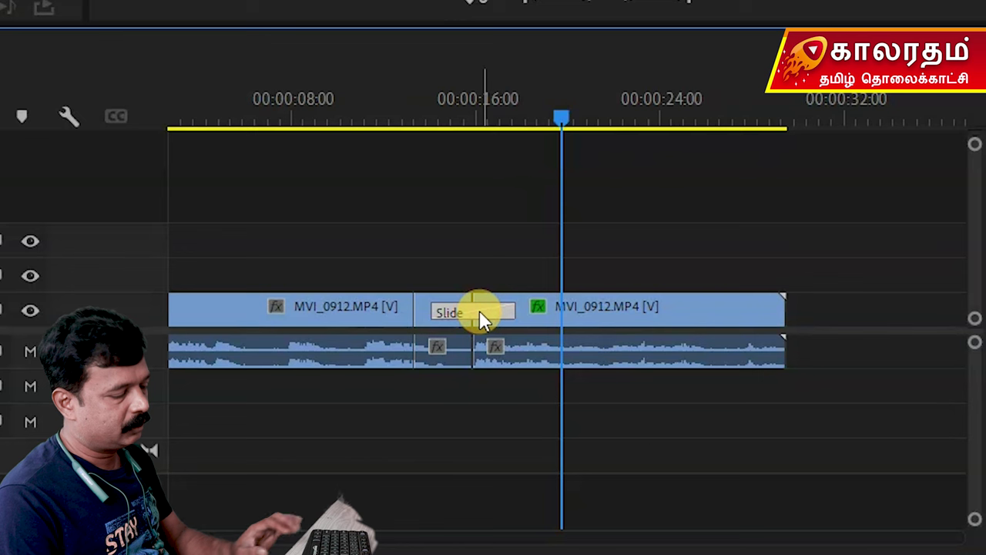
key("Delete")
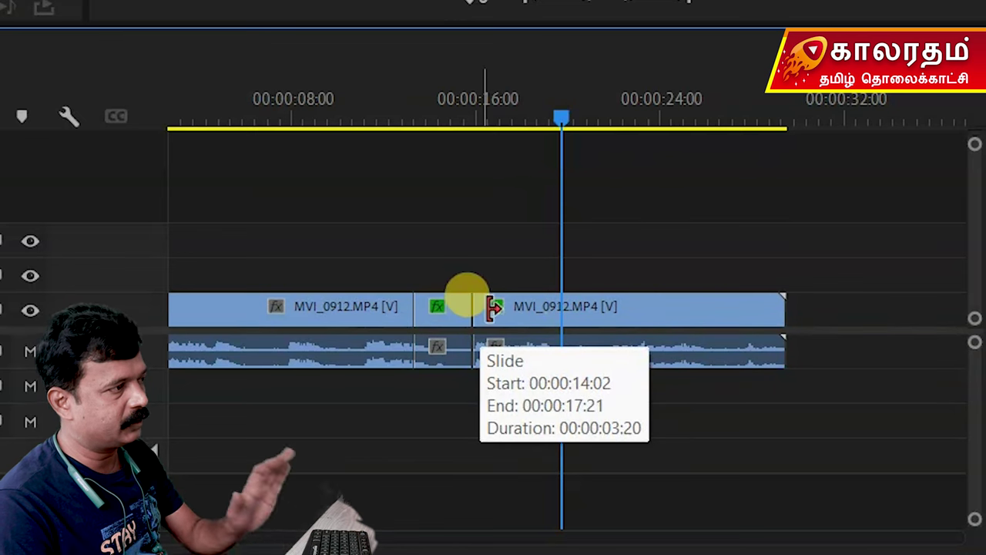
left_click(610, 312)
left_click_drag(603, 314, 627, 310)
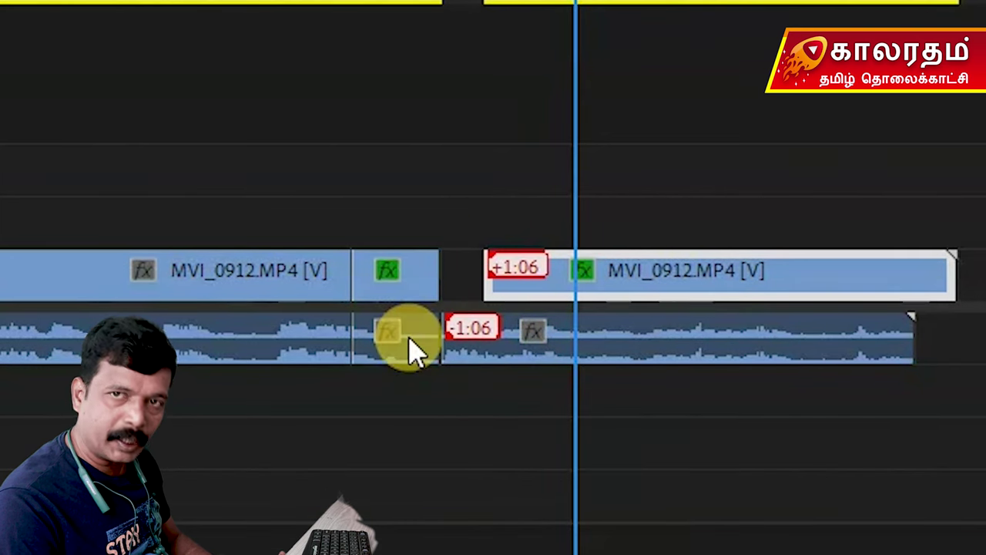
Slide the second MVI_0912 video clip back left into sync with its audio.
left_click_drag(809, 279, 774, 283)
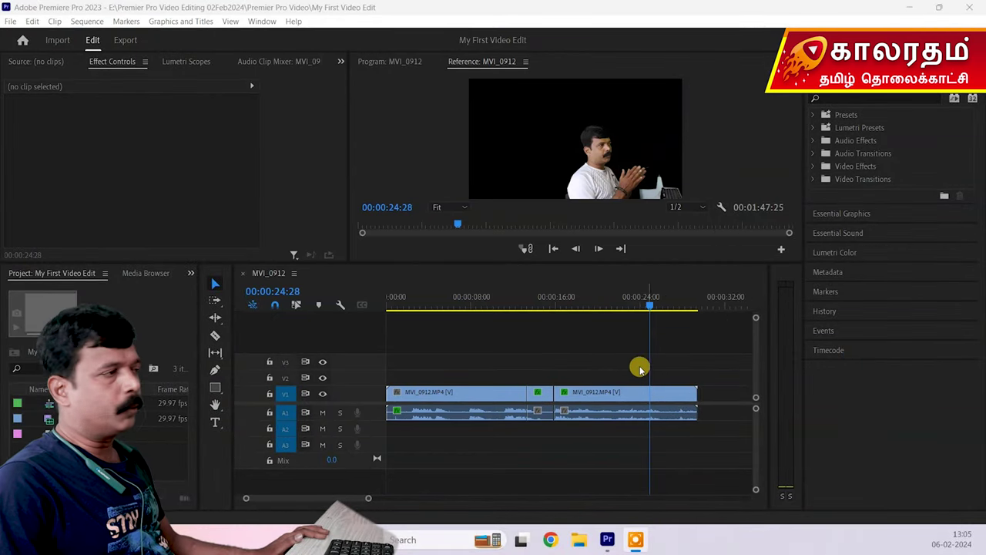
Preview the edit from the cut, park the playhead at 00:00:16:04, and select the second A1 clip.
left_click_drag(651, 307, 557, 319)
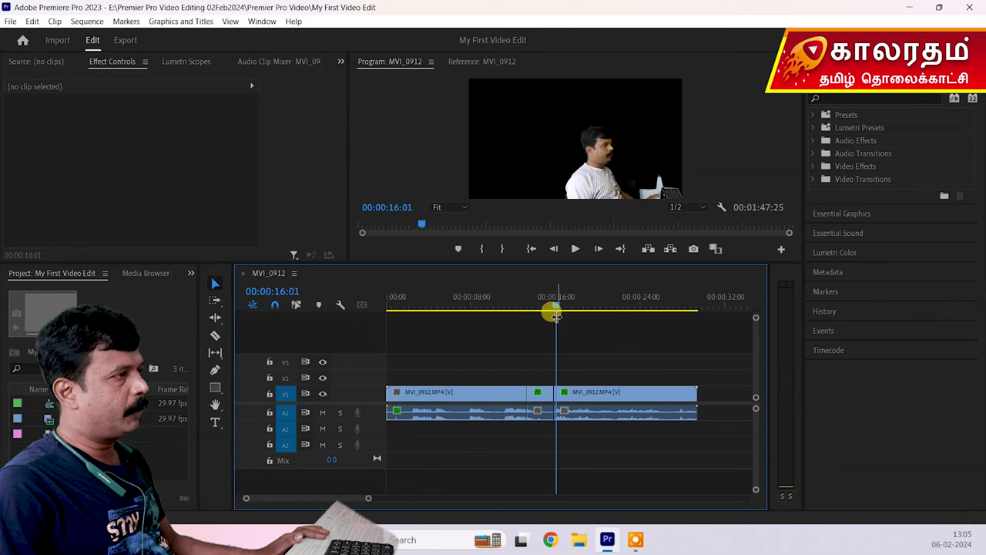
left_click(574, 249)
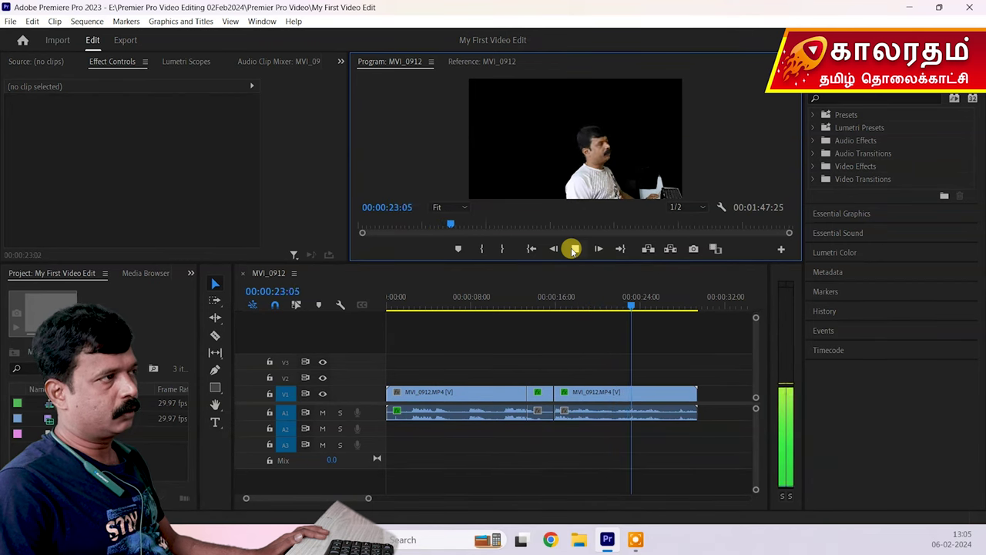
left_click(574, 248)
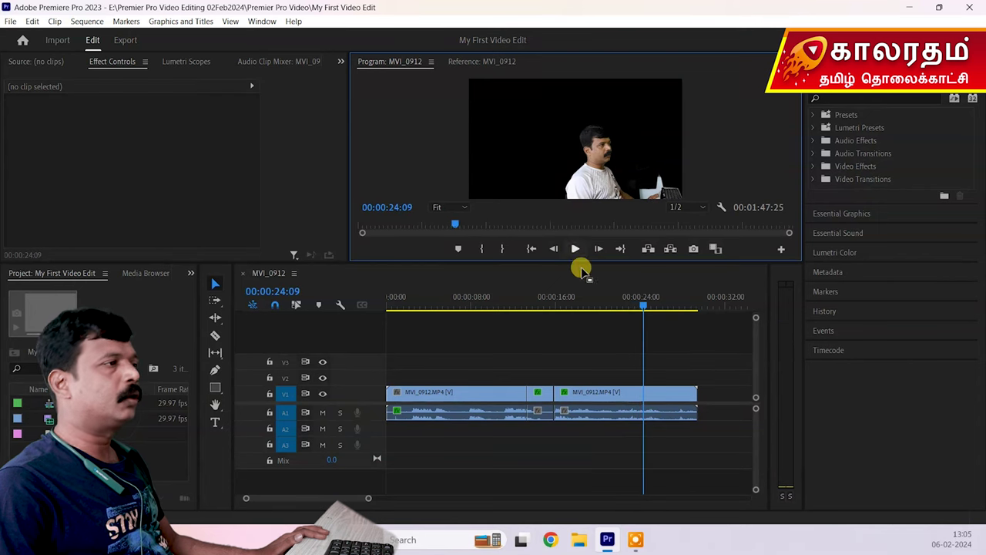
left_click_drag(644, 306, 556, 306)
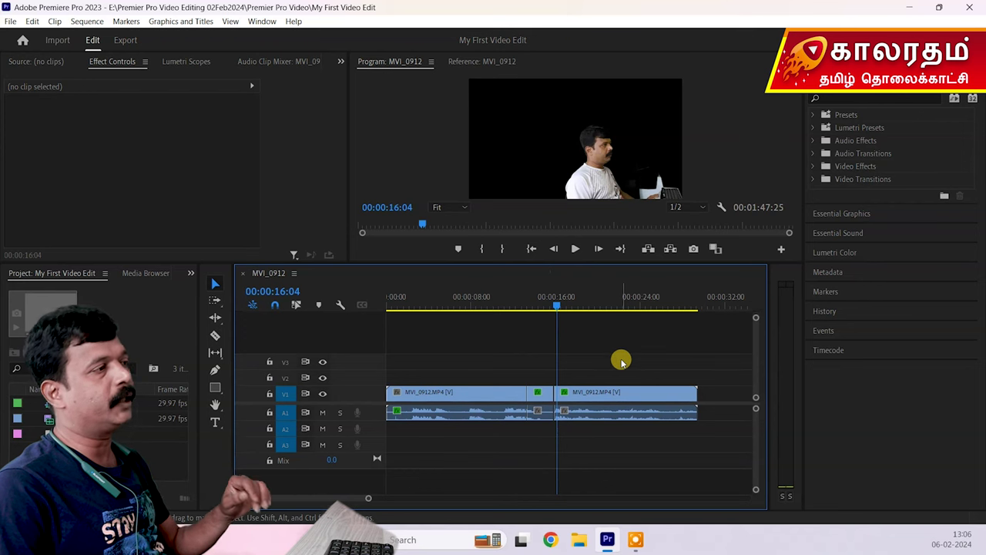
left_click(614, 410)
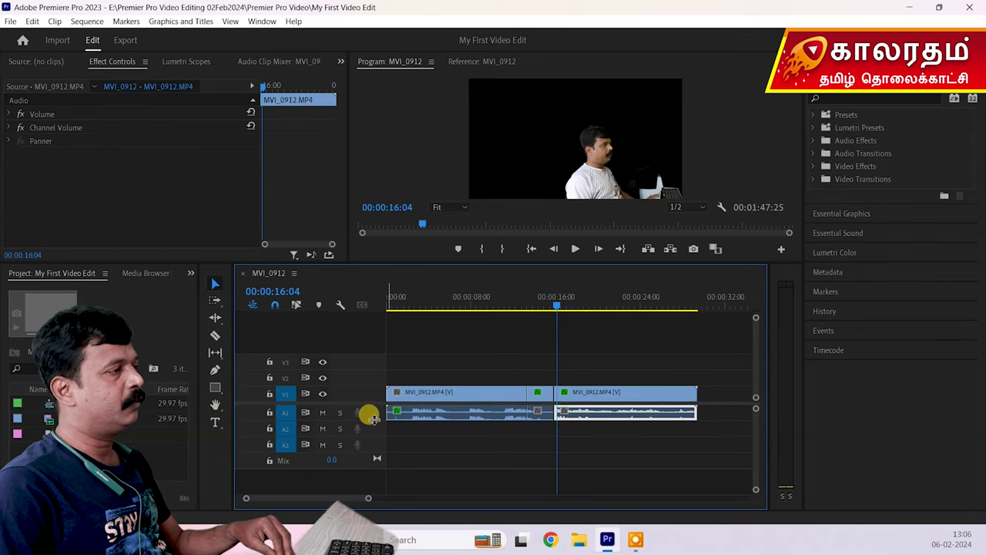
Enlarge track A1, trial the clip's volume rubber band, and expand Volume in Effect Controls.
mouse_move(372, 418)
left_mouse_down()
mouse_move(366, 410)
mouse_move(372, 435)
left_mouse_up()
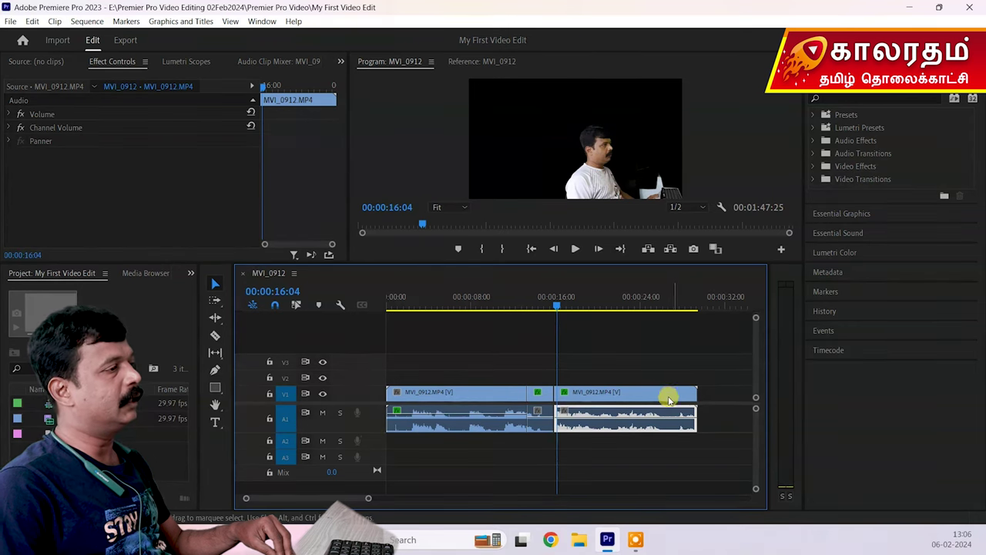
scroll(350, 500, "down", 5)
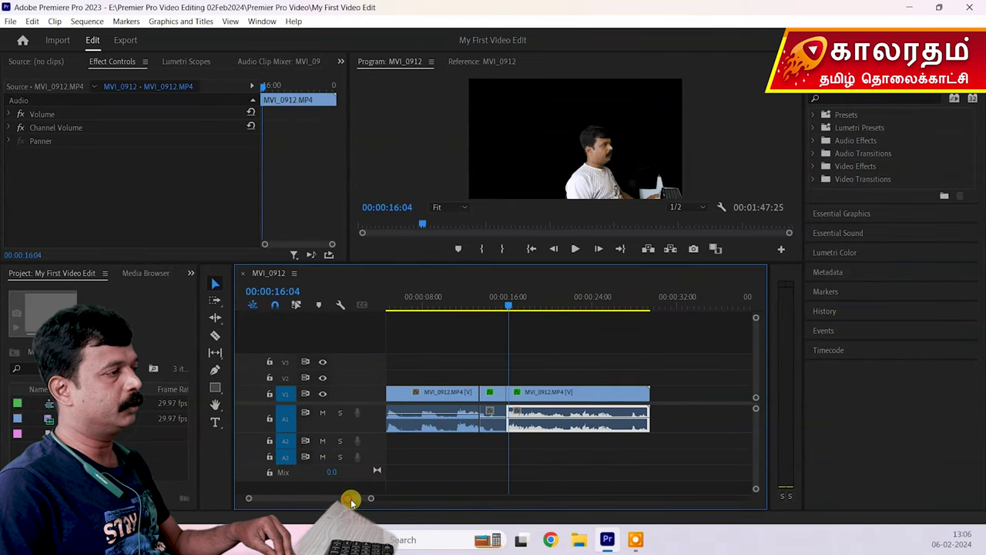
scroll(354, 502, "up", 2)
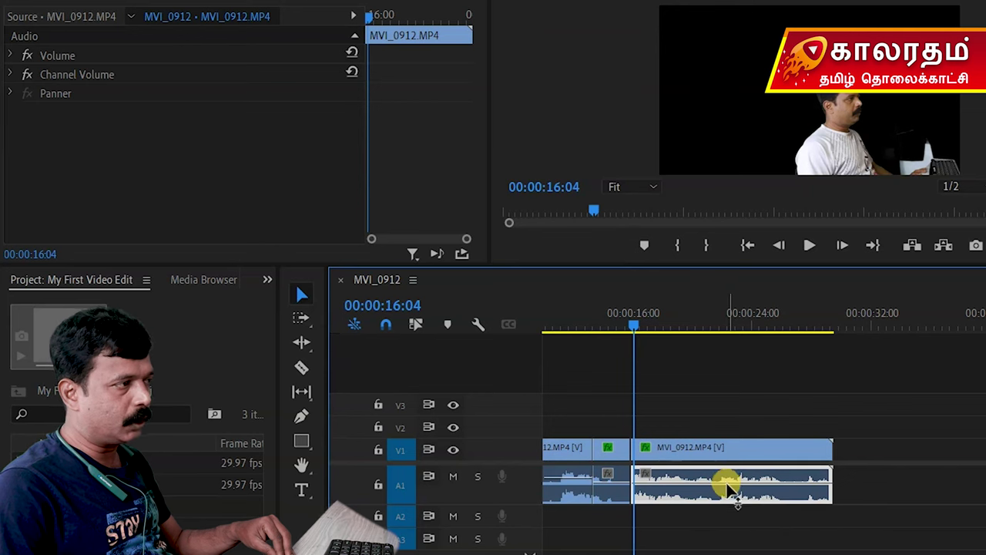
left_click_drag(743, 480, 748, 469)
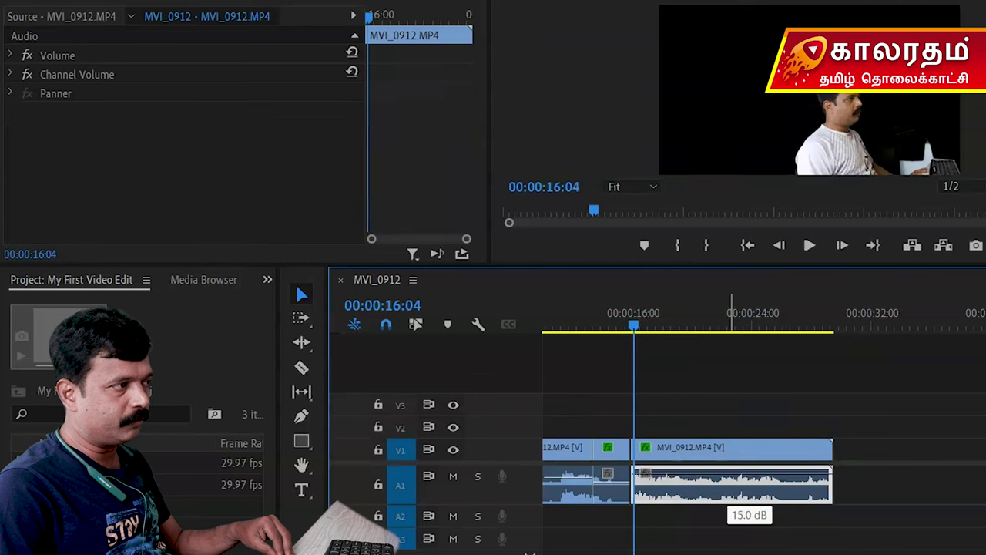
left_click_drag(748, 469, 747, 478)
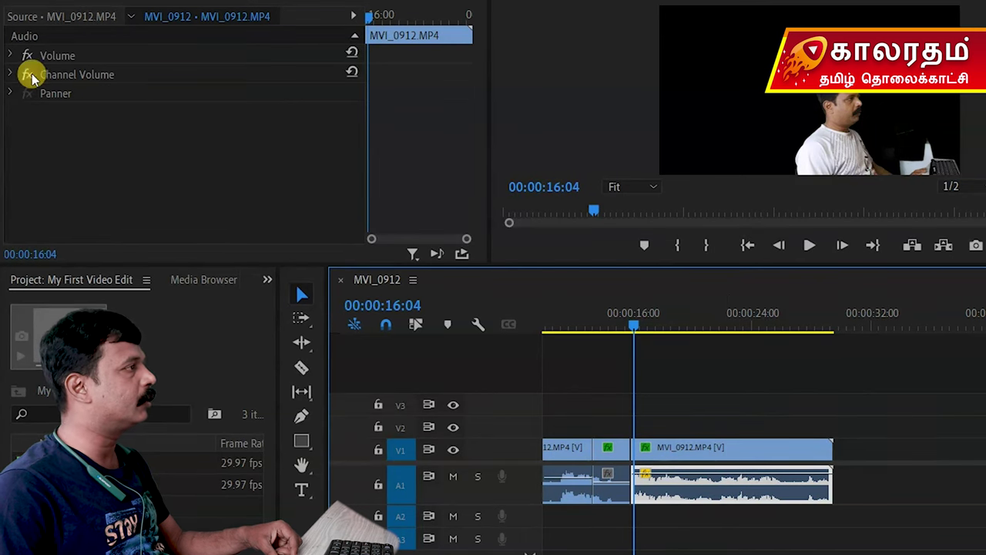
left_click(11, 56)
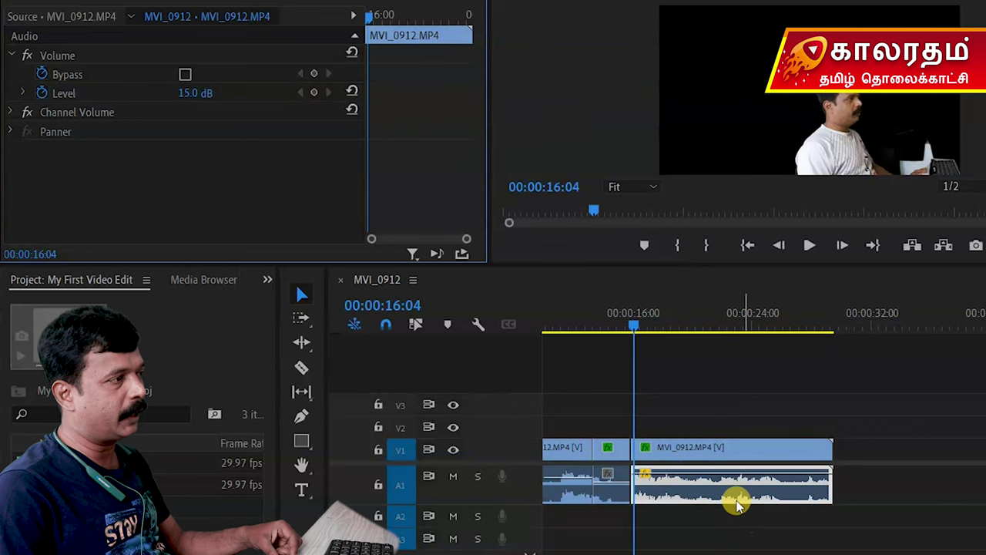
left_click_drag(724, 471, 724, 493)
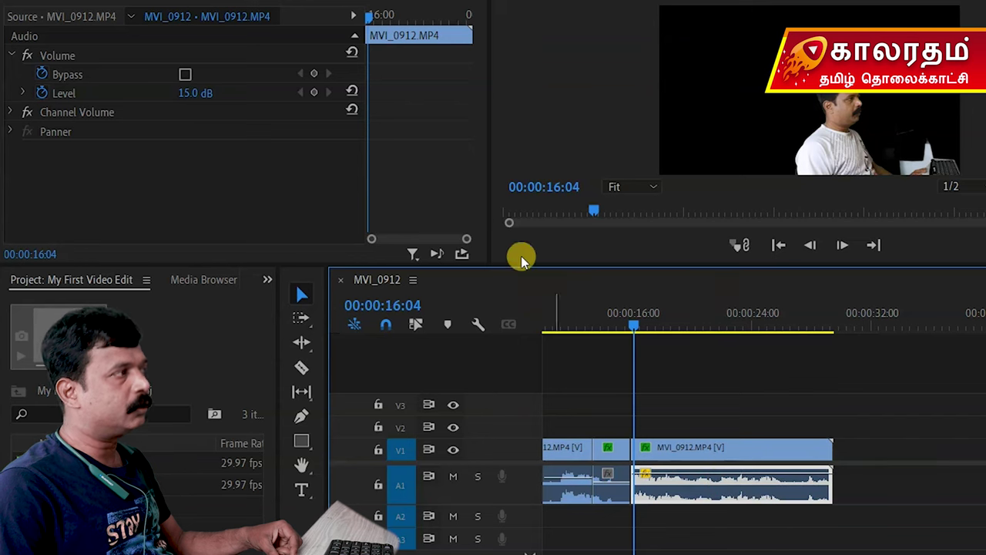
Set the second audio clip's Volume Level to 6 dB in Effect Controls.
left_click(189, 93)
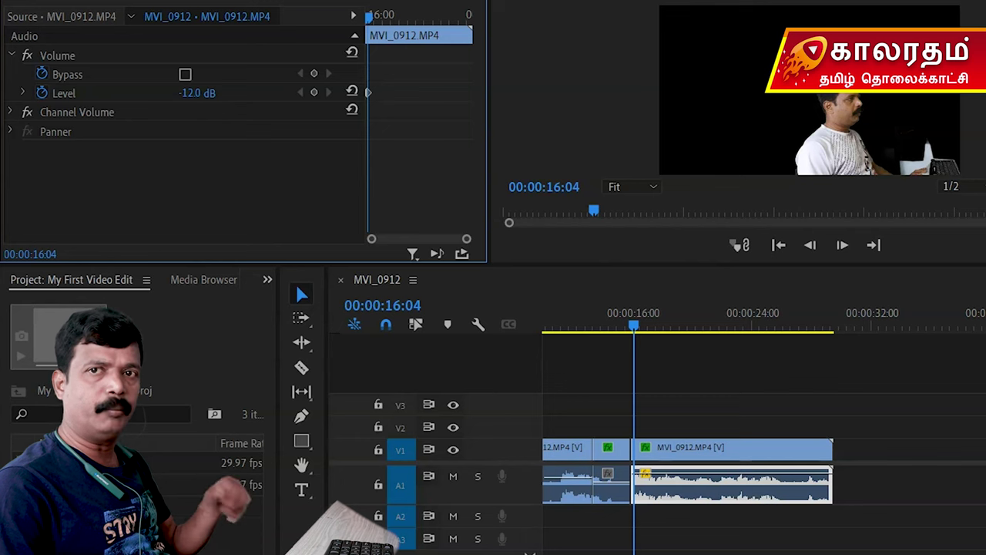
left_click_drag(189, 93, 211, 93)
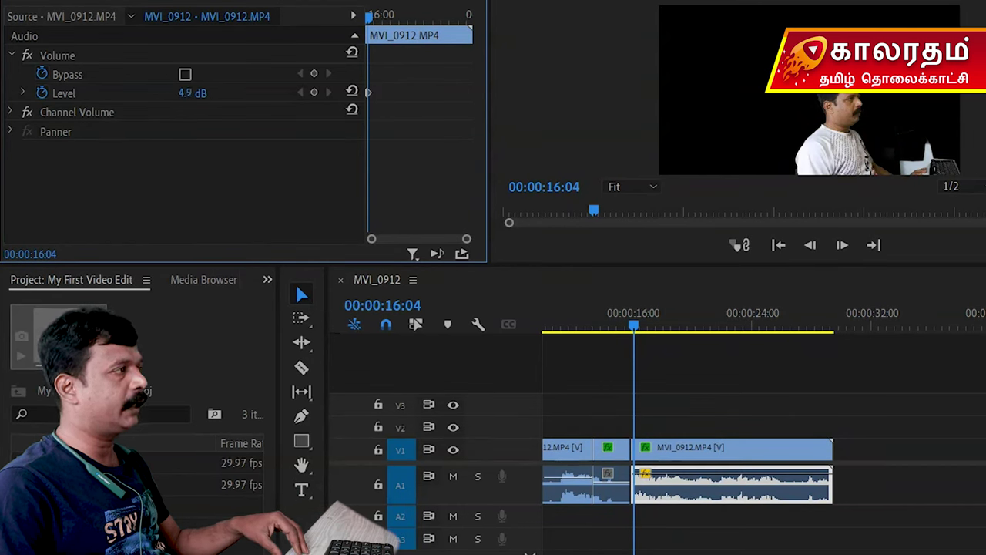
left_click_drag(212, 93, 185, 94)
left_click(193, 93)
type("6")
key("Return")
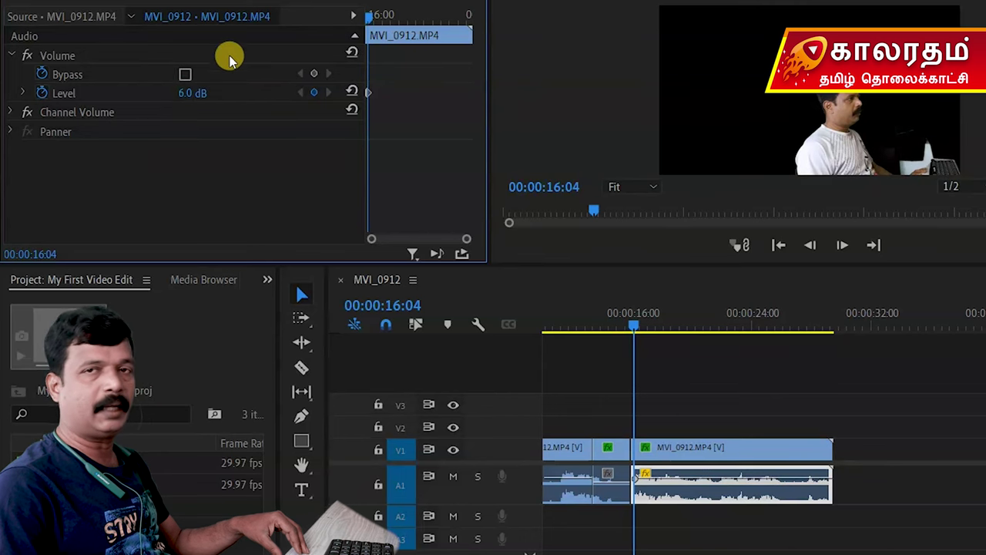
Turn off Level animation and accept deleting the existing volume keyframes.
left_click(43, 93)
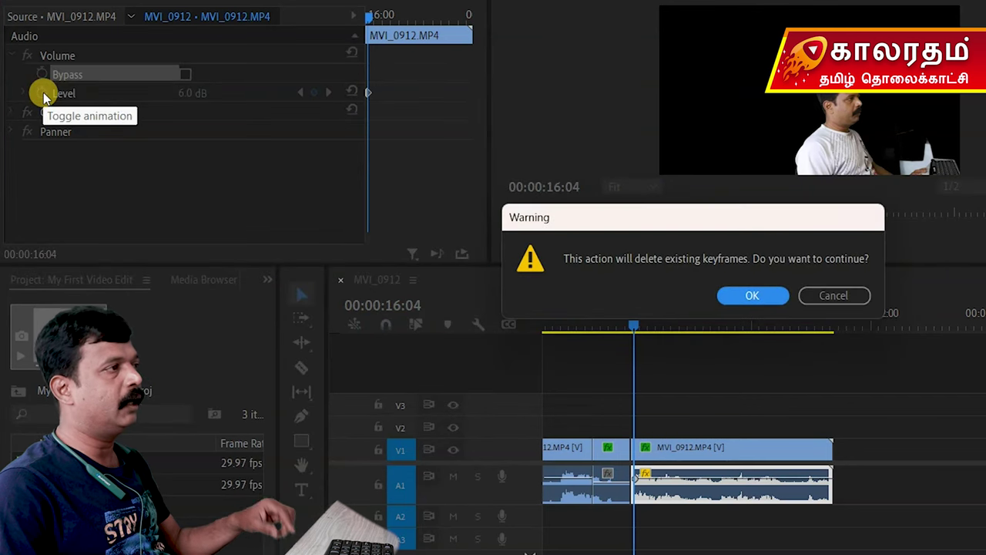
left_click(751, 295)
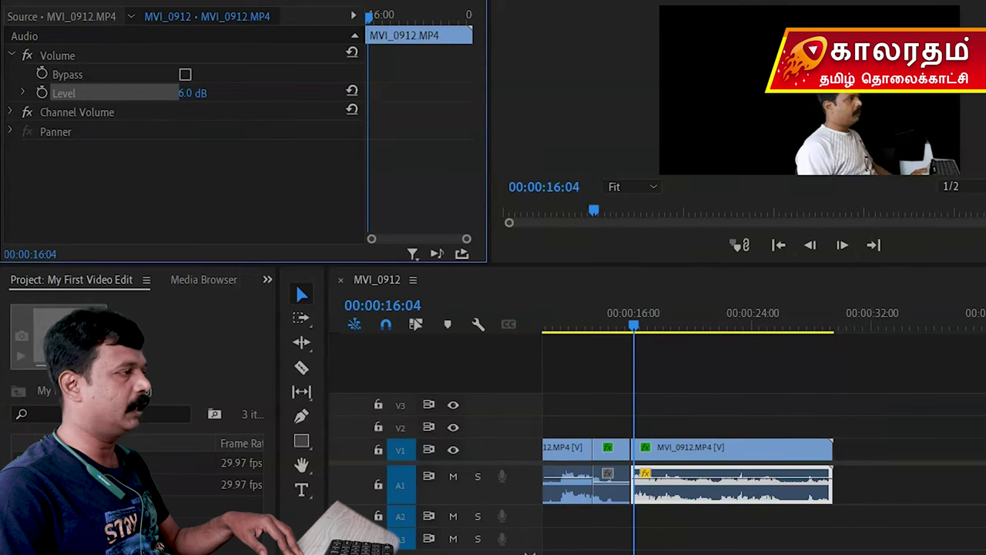
Play the sequence to 21:20, then set the audio Level to 0 dB.
left_click(566, 17)
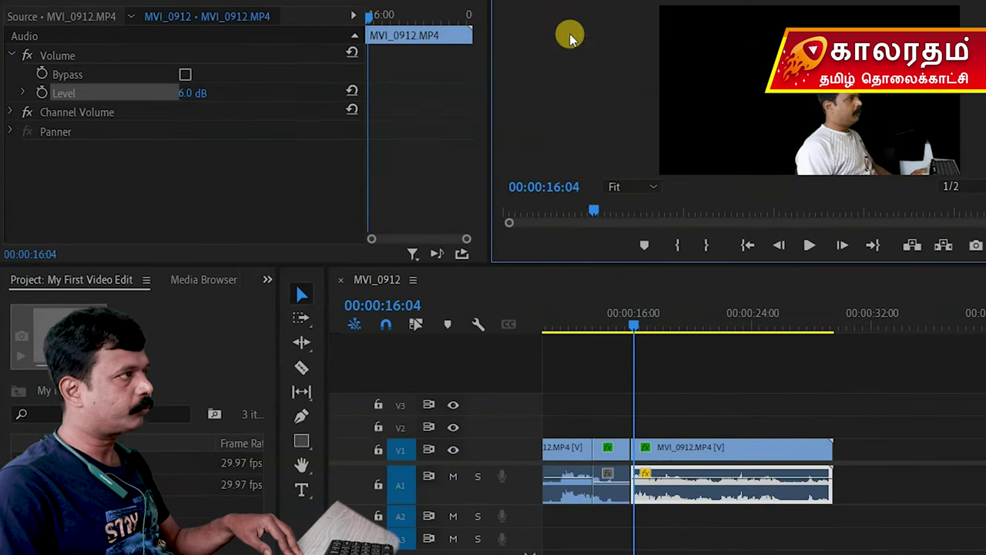
left_click(801, 245)
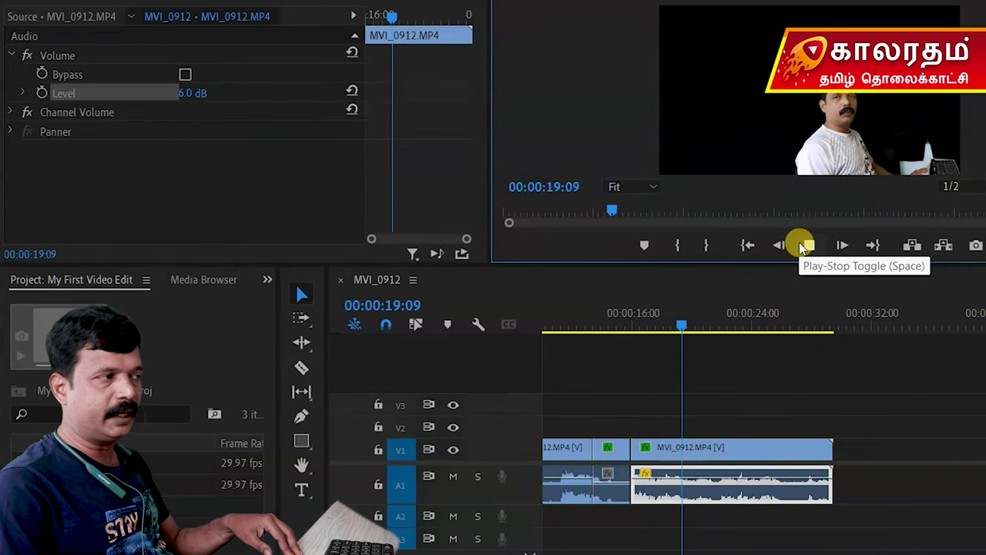
left_click(801, 245)
left_click(192, 93)
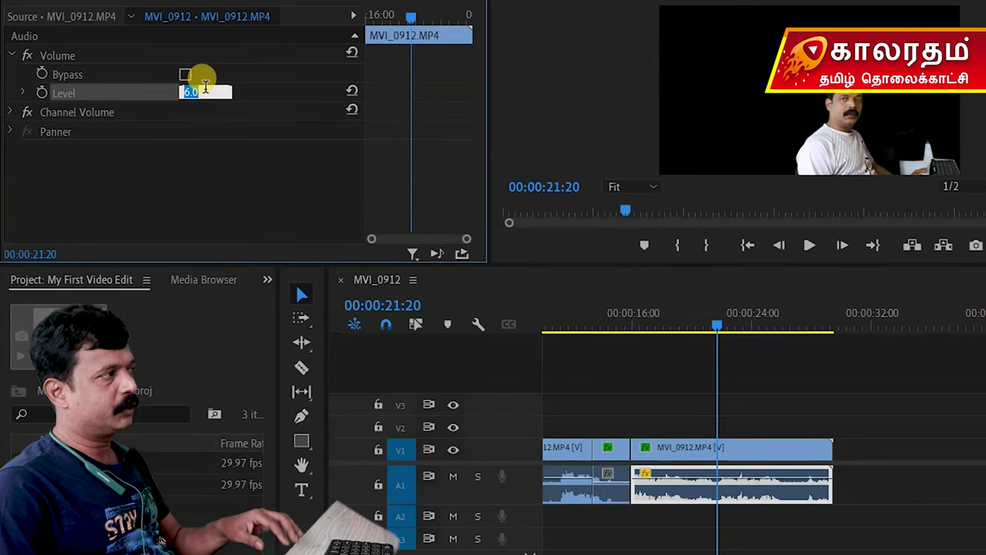
type("0")
key("Return")
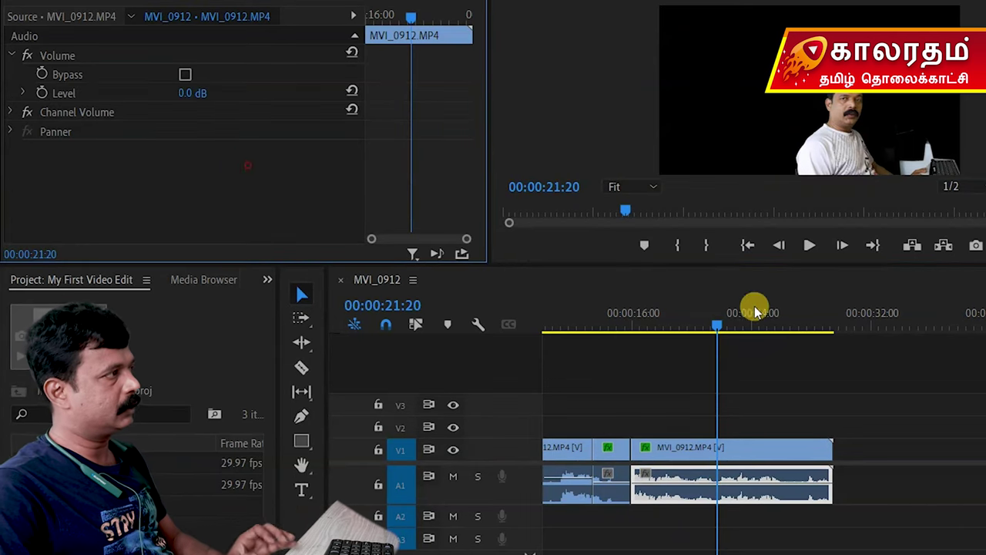
Replay from about 16:09 to compare, set Level to 15 dB, and return the playhead to 16:02.
left_click_drag(715, 324, 636, 326)
left_click(809, 245)
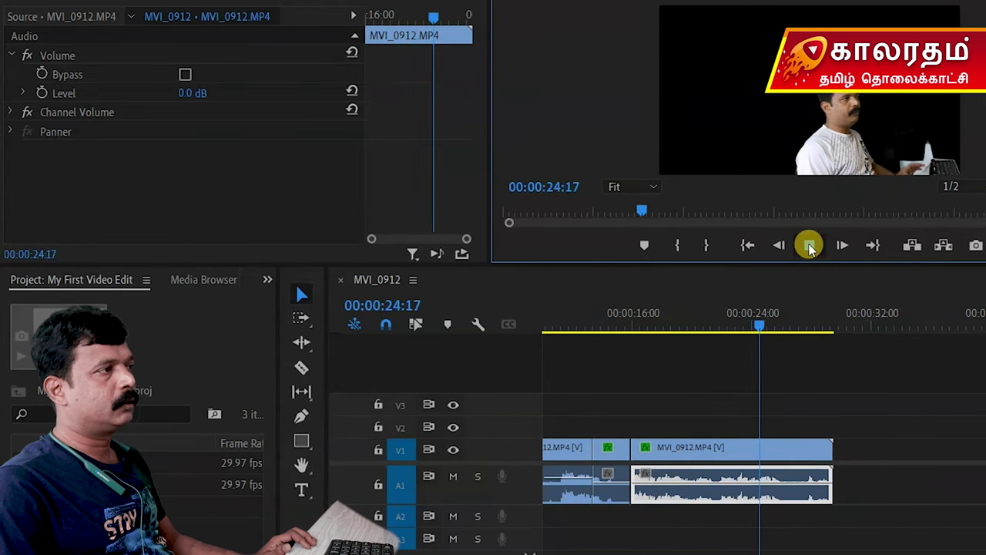
left_click(809, 245)
left_click(190, 94)
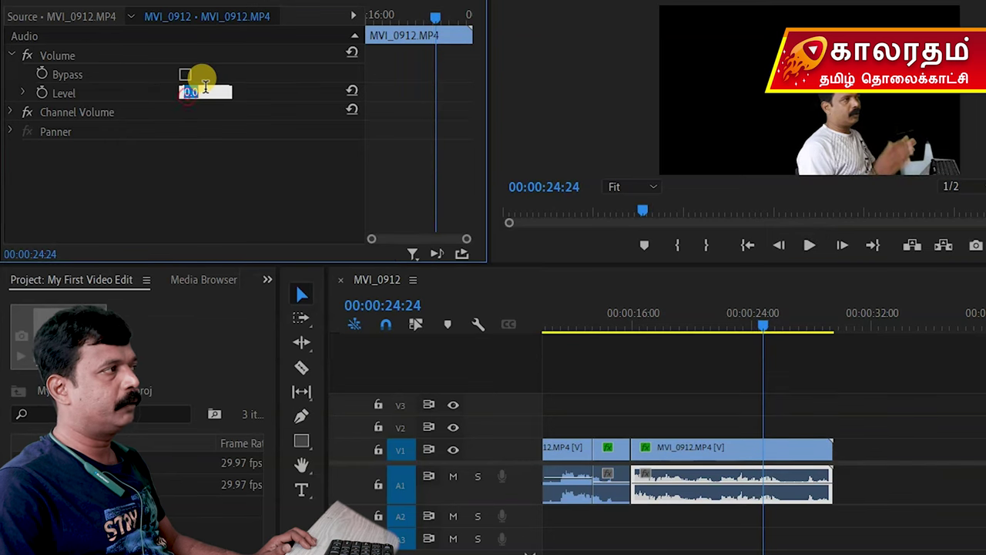
type("15")
key("Return")
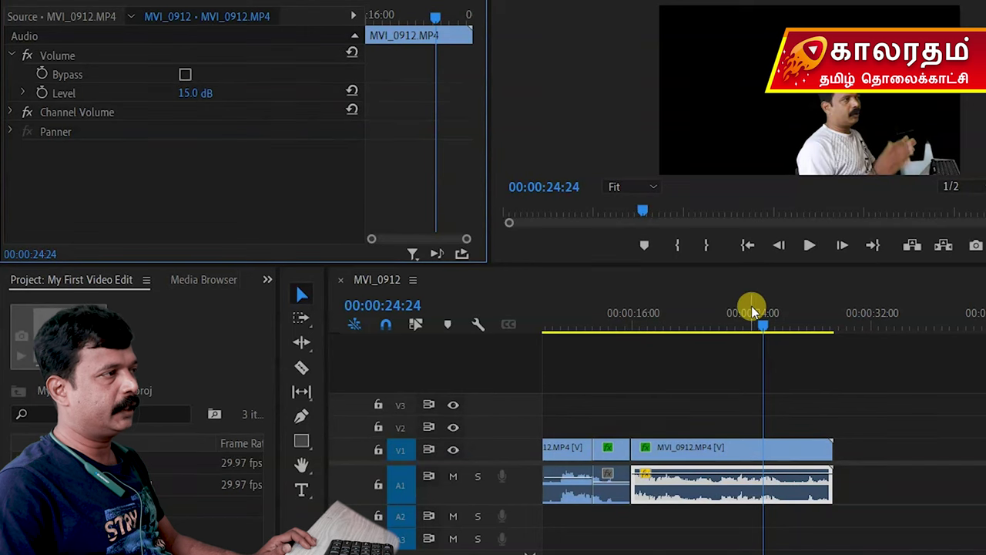
left_click_drag(762, 327, 633, 330)
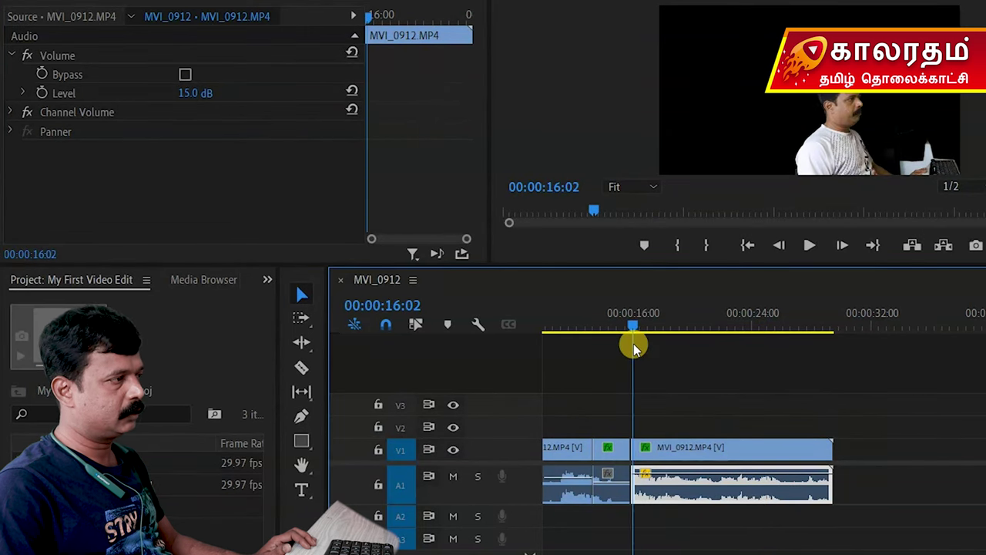
left_click(804, 245)
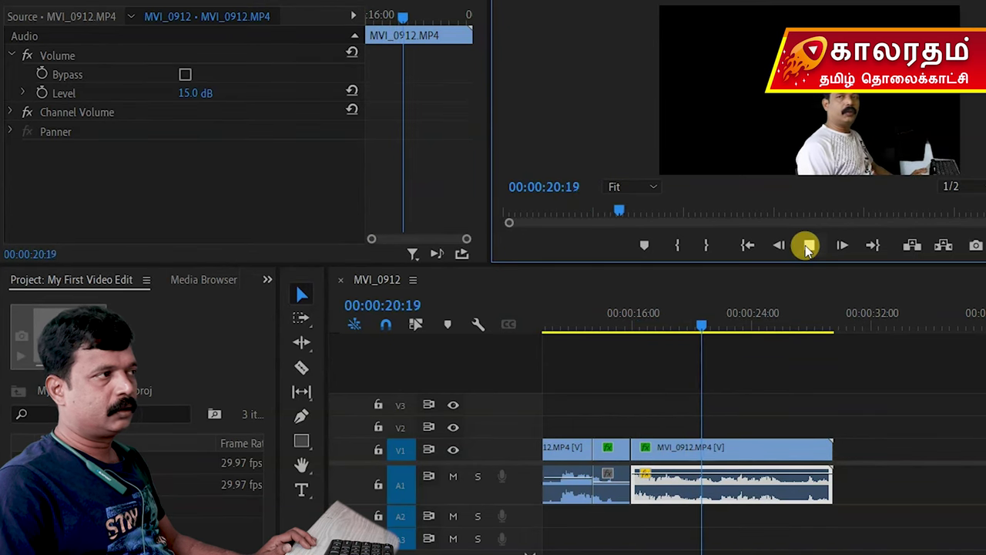
left_click(806, 246)
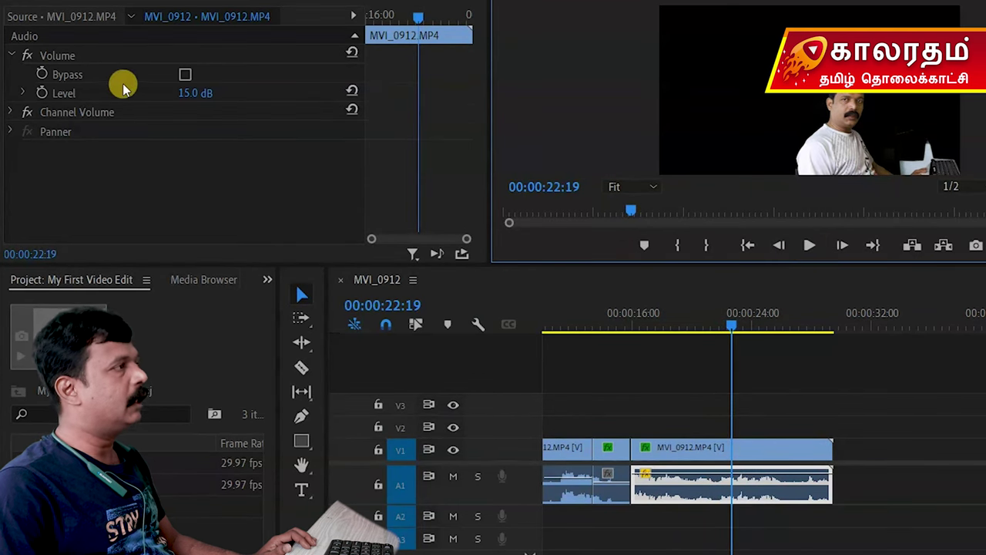
left_click_drag(185, 102, 204, 91)
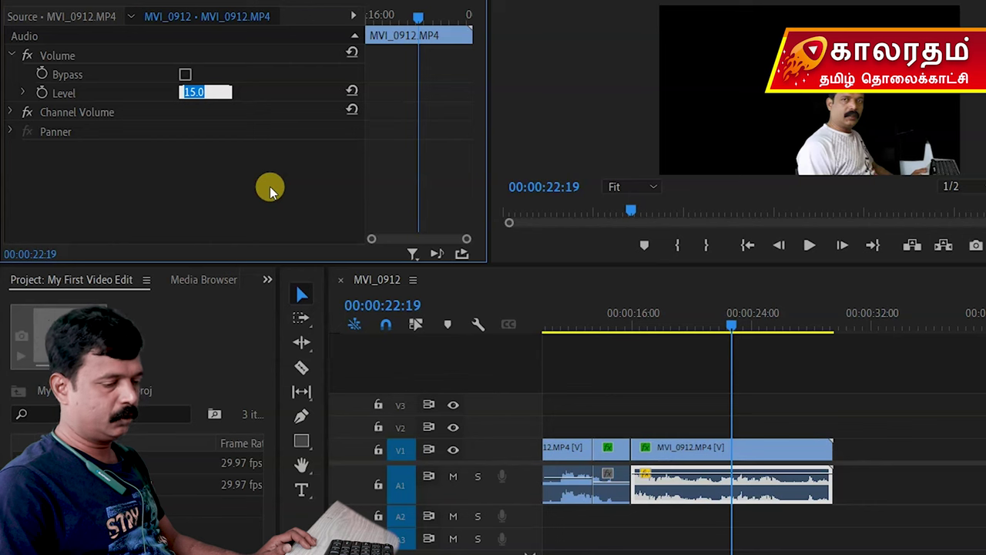
key("Return")
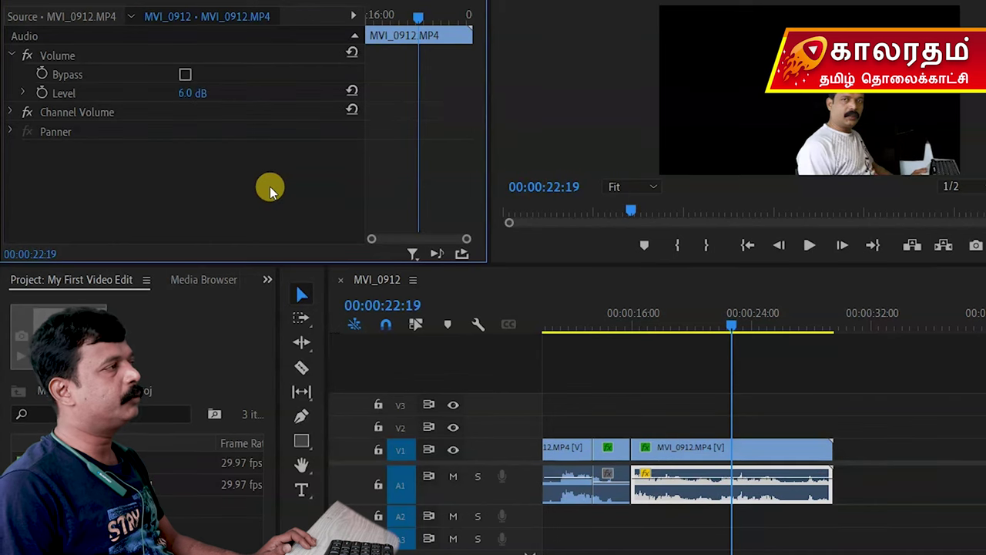
left_click_drag(731, 331, 631, 345)
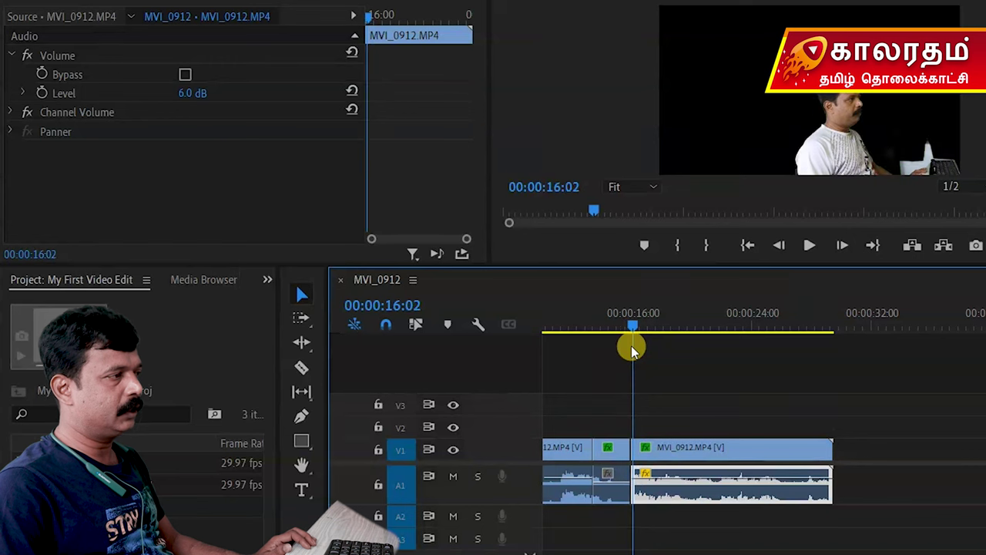
left_click(809, 245)
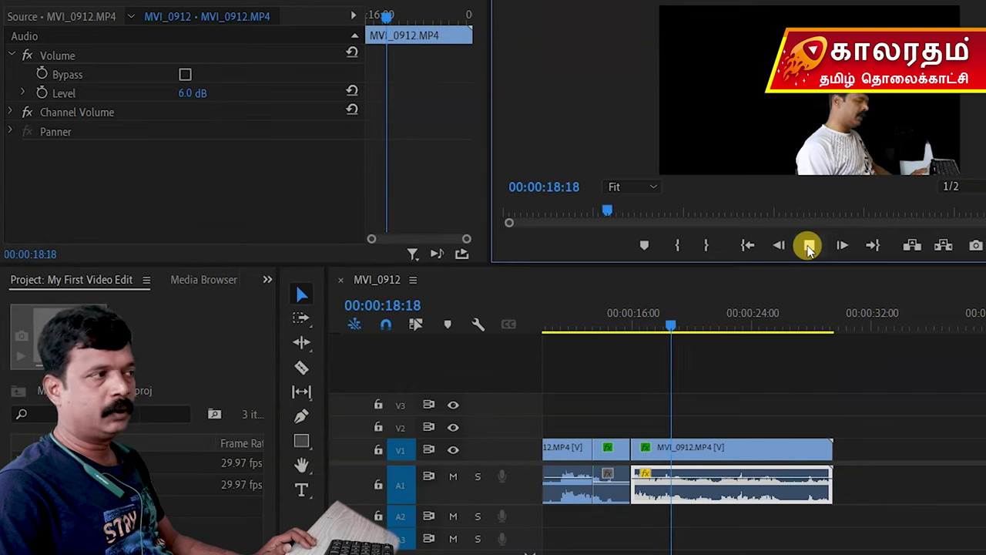
left_click(808, 245)
left_click_drag(675, 327, 628, 333)
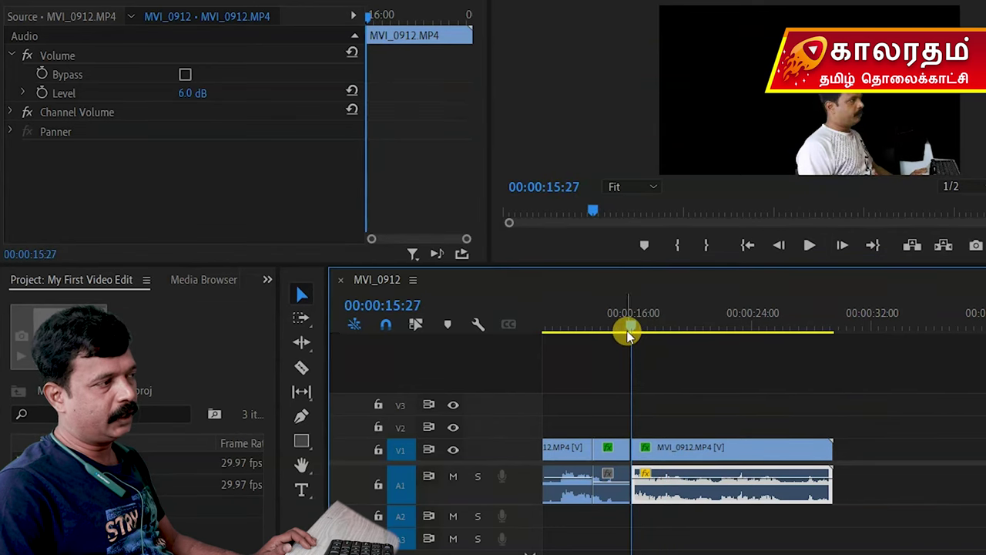
left_click(808, 247)
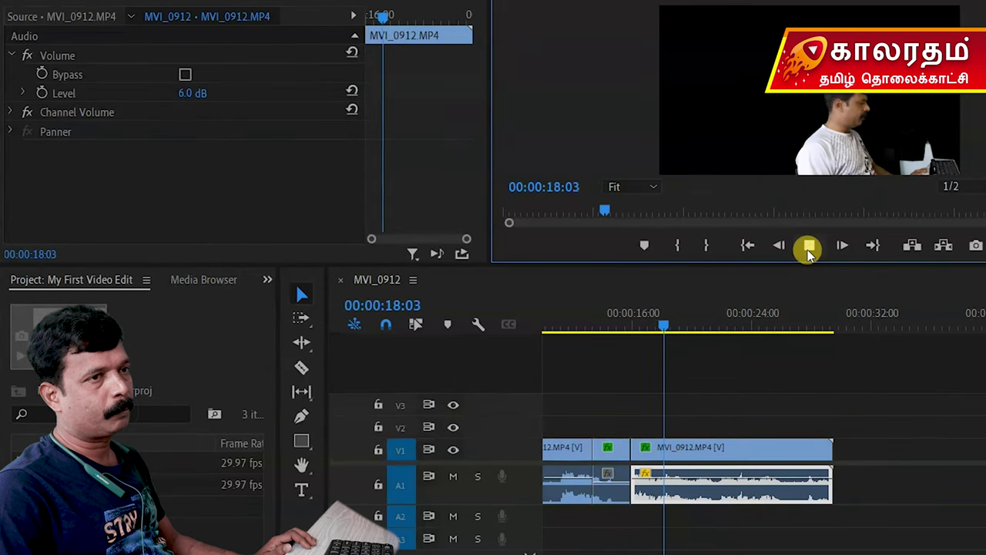
left_click(808, 248)
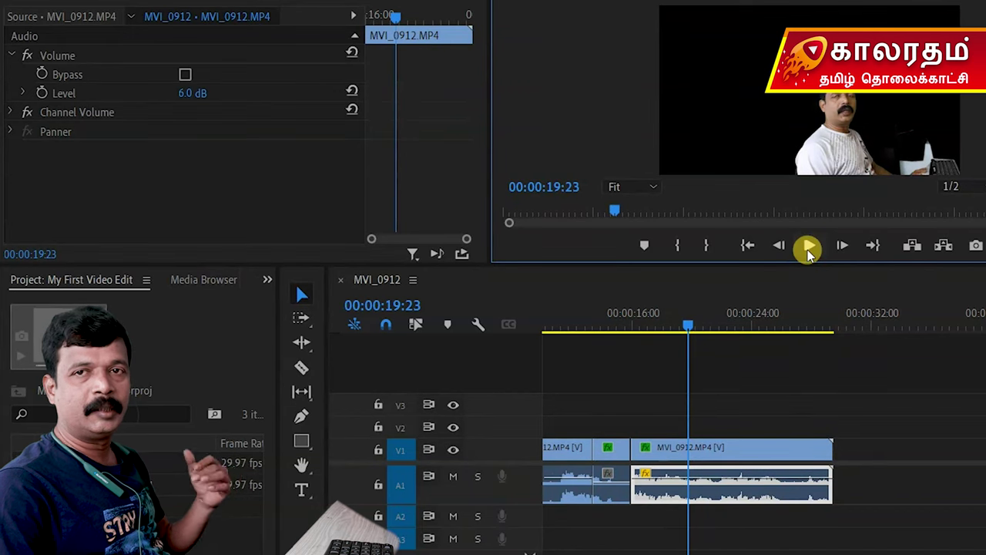
left_click_drag(684, 333, 630, 344)
left_click(808, 245)
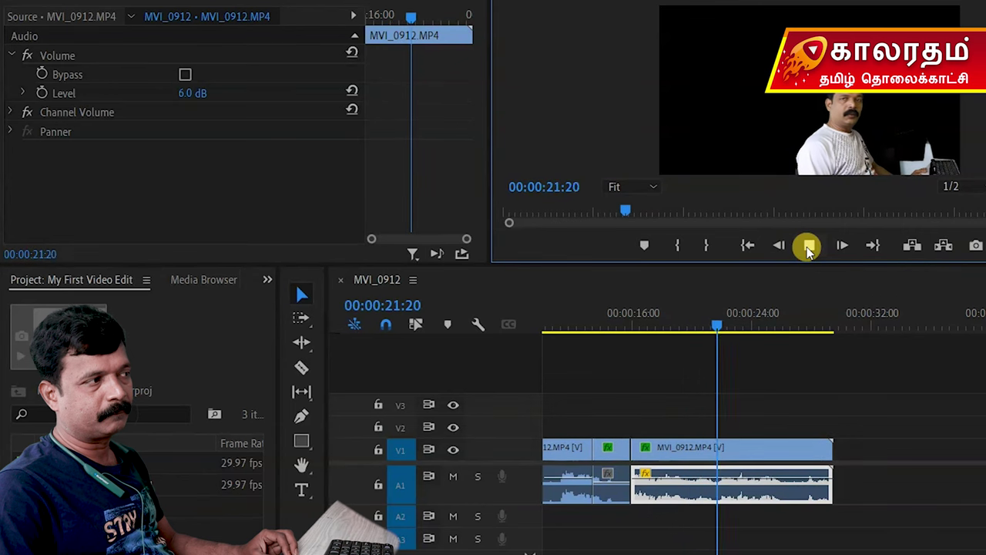
left_click(808, 248)
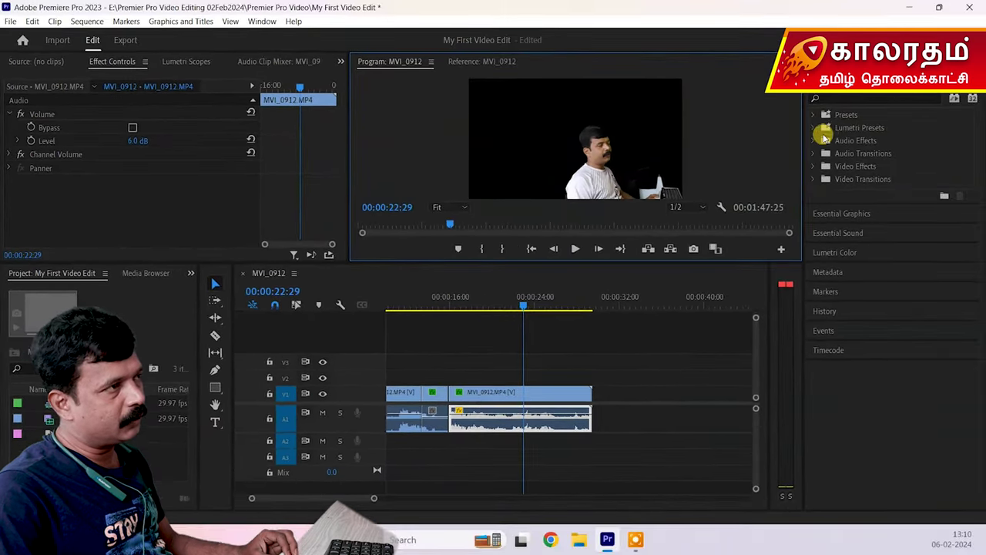
Drag DeNoise from Audio Effects > Noise Reduction/Restoration onto the MVI_0912 clip.
left_click(815, 142)
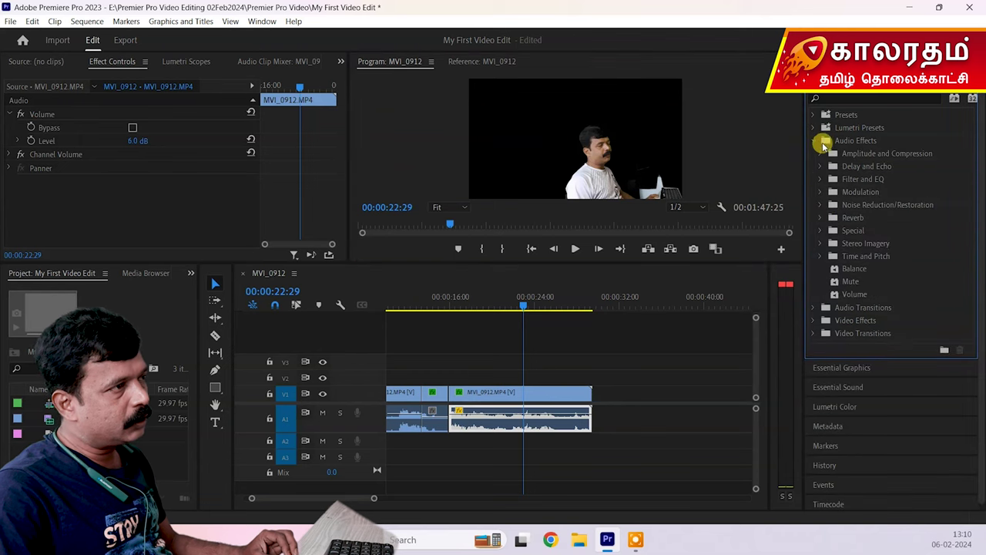
left_click(820, 205)
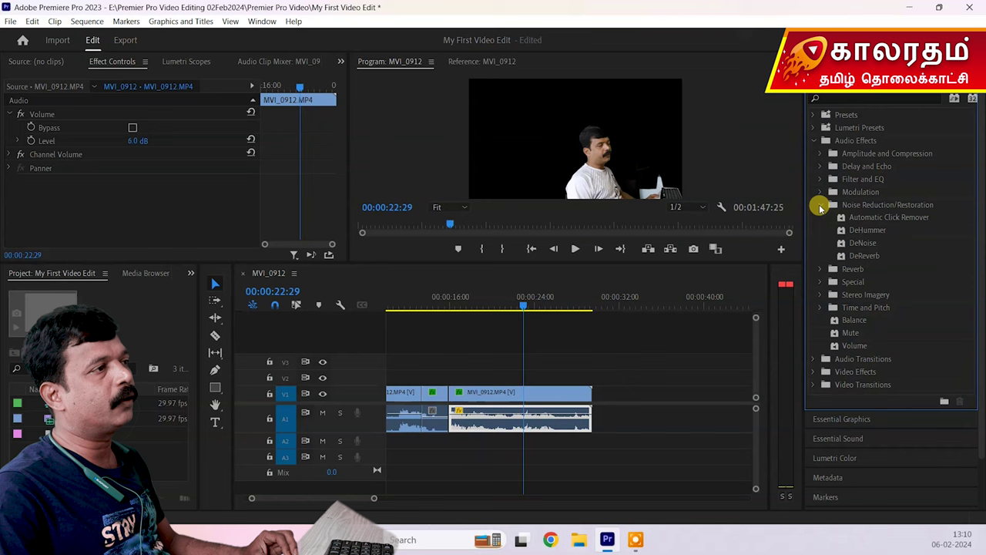
left_click(860, 243)
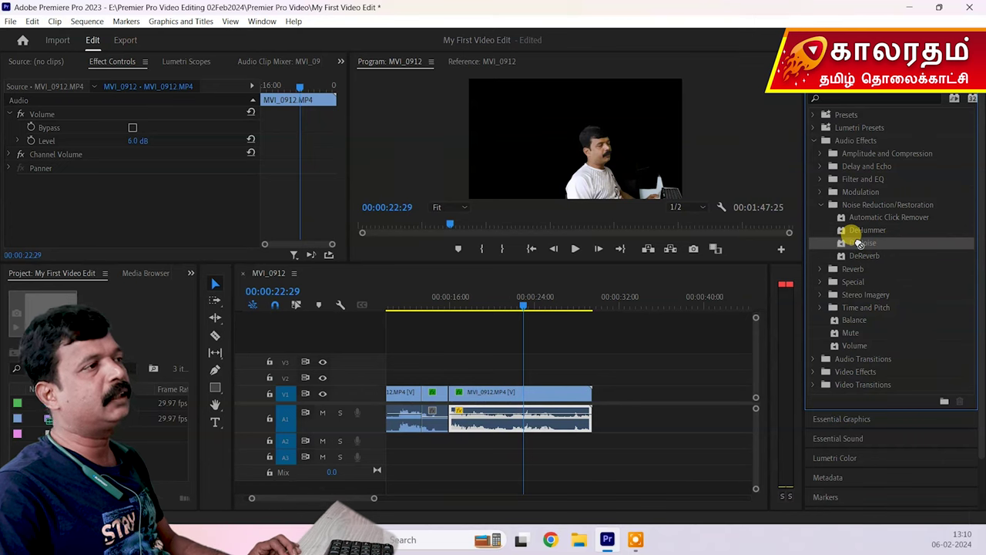
left_click_drag(592, 279, 506, 420)
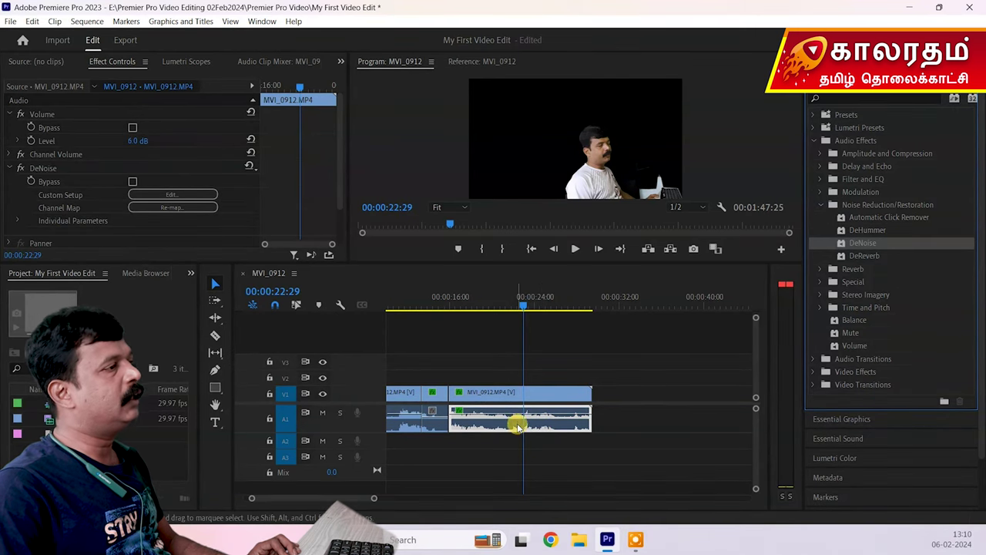
Collapse the Volume settings, preview the denoised clip from about 15 seconds, and expand DeNoise.
left_click(10, 114)
left_click(10, 140)
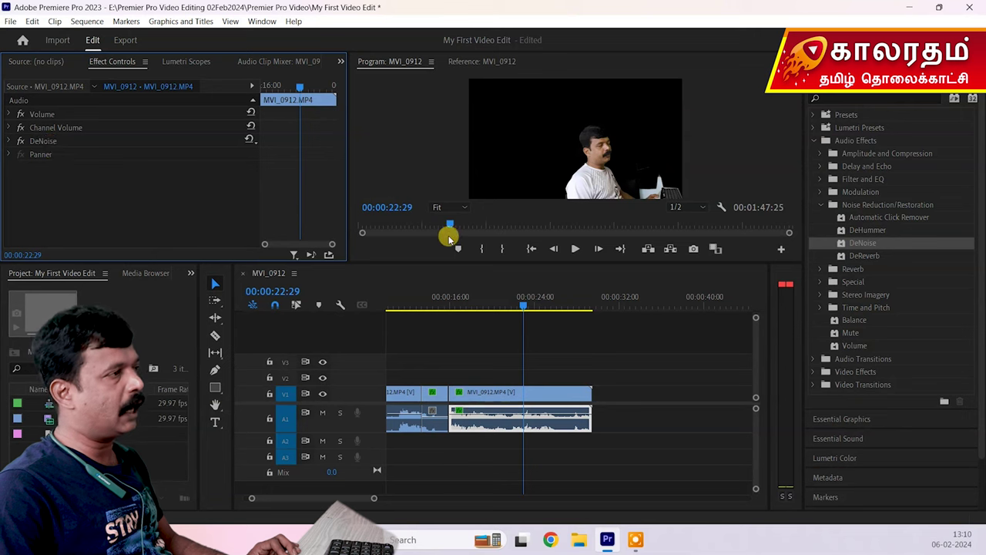
left_click_drag(522, 305, 448, 306)
left_click(574, 251)
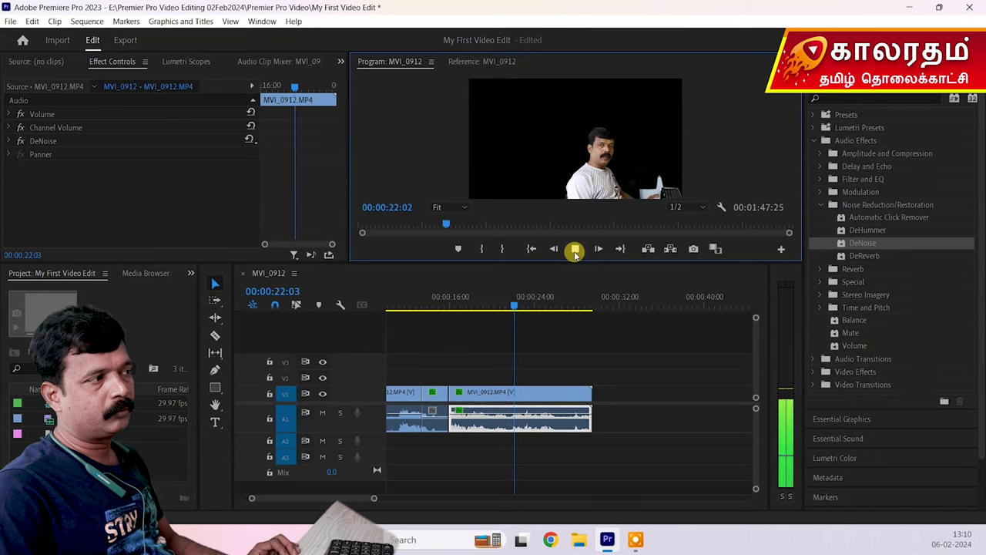
left_click(574, 251)
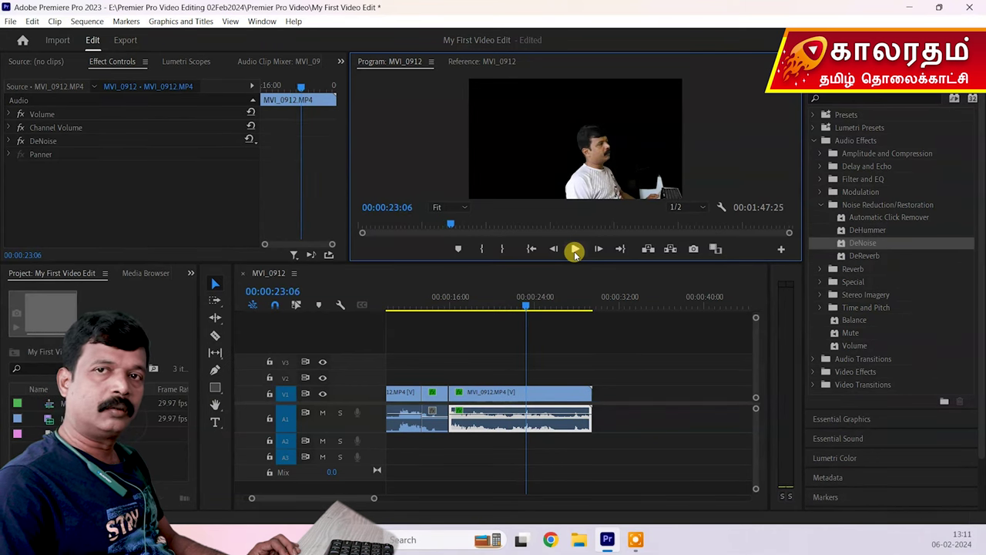
left_click(10, 140)
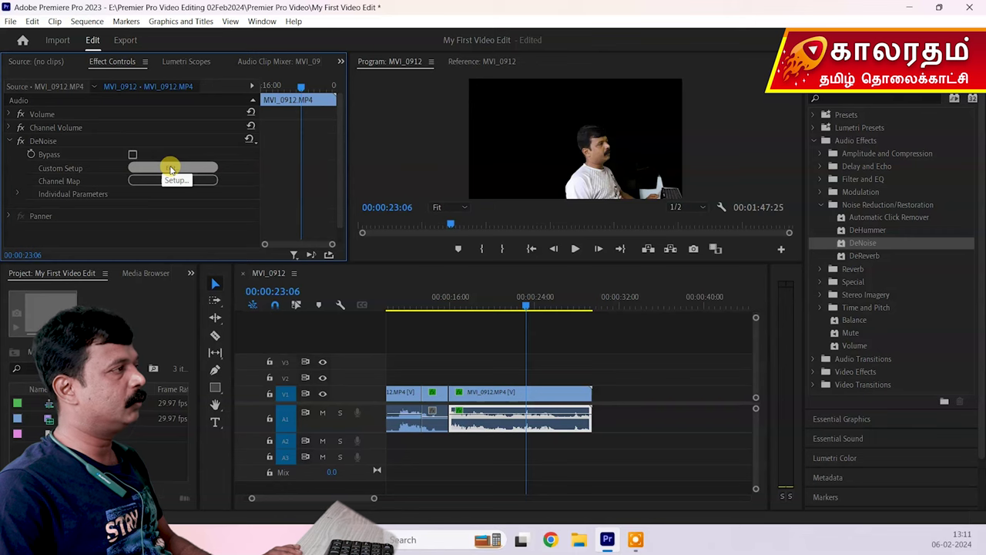
left_click(171, 167)
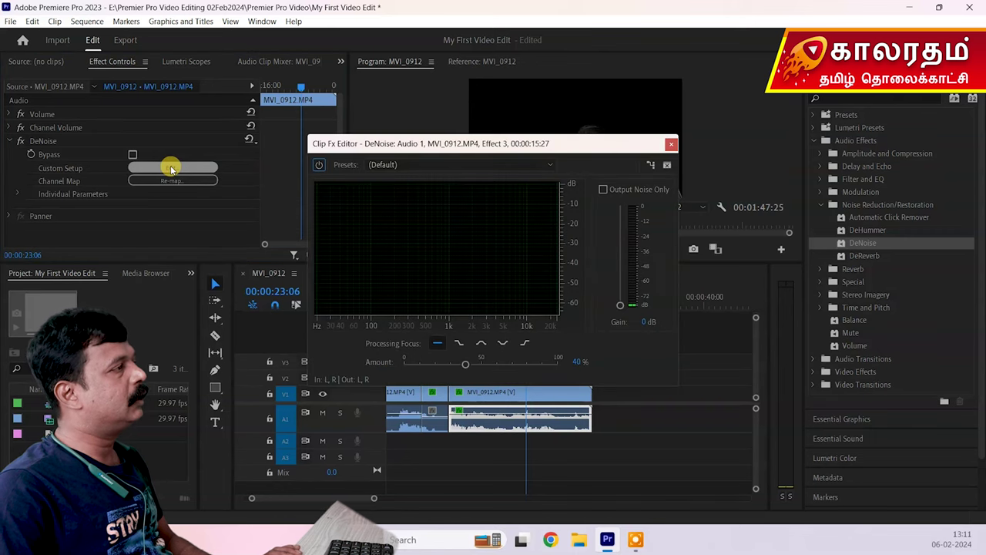
Check the DeNoise presets, move the editor aside, and play from 16 seconds to view the spectrum.
left_click(531, 165)
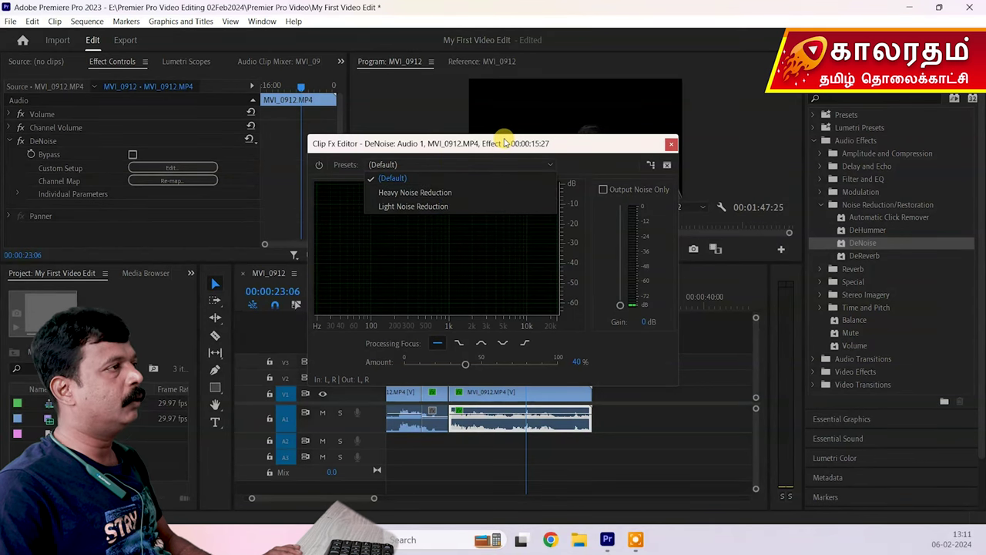
left_click(502, 143)
left_click_drag(448, 149, 216, 118)
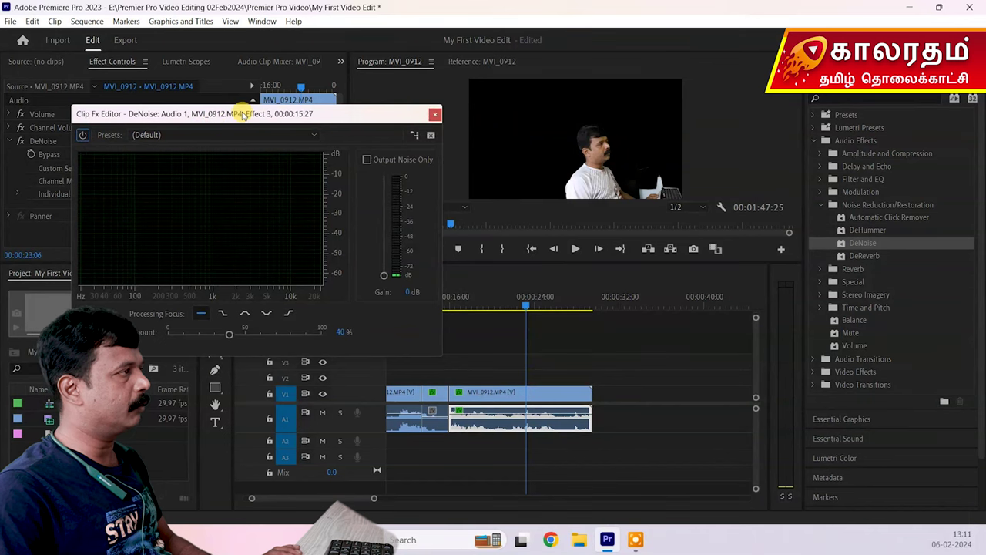
left_click_drag(524, 308, 446, 315)
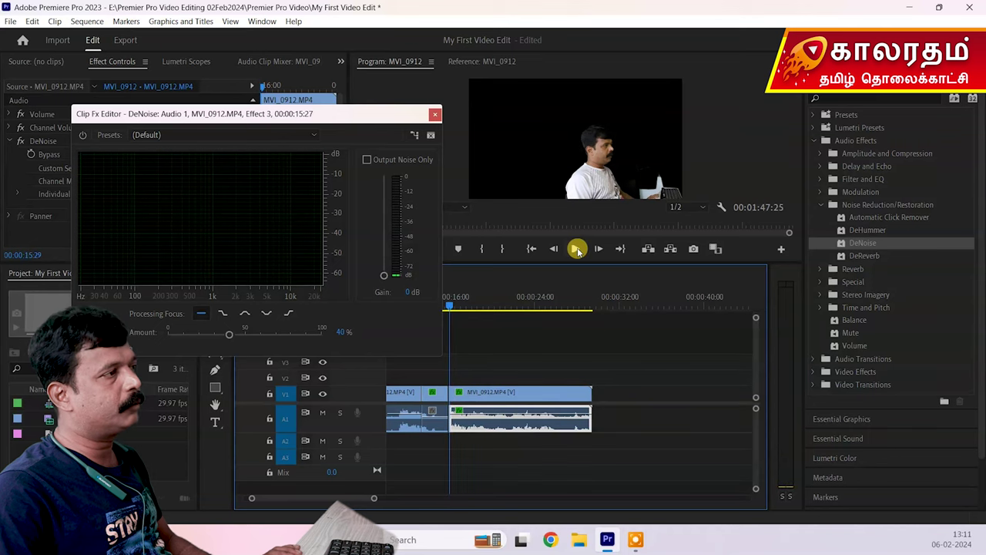
left_click(577, 249)
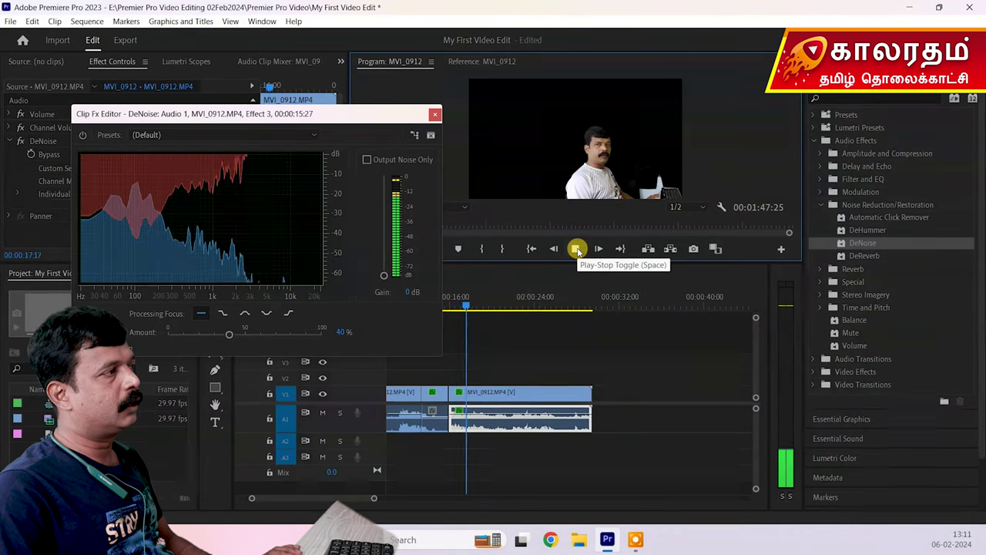
left_click(576, 249)
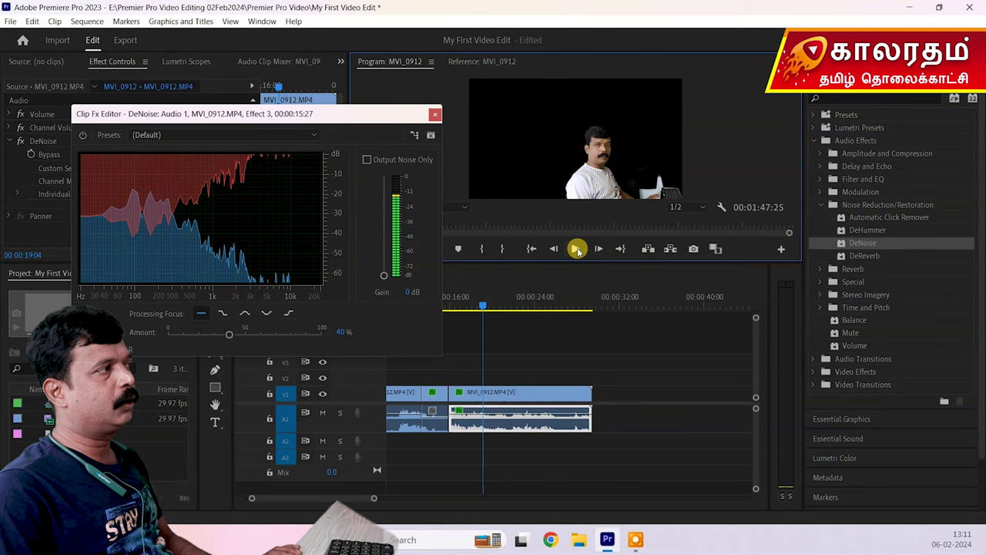
left_click(302, 136)
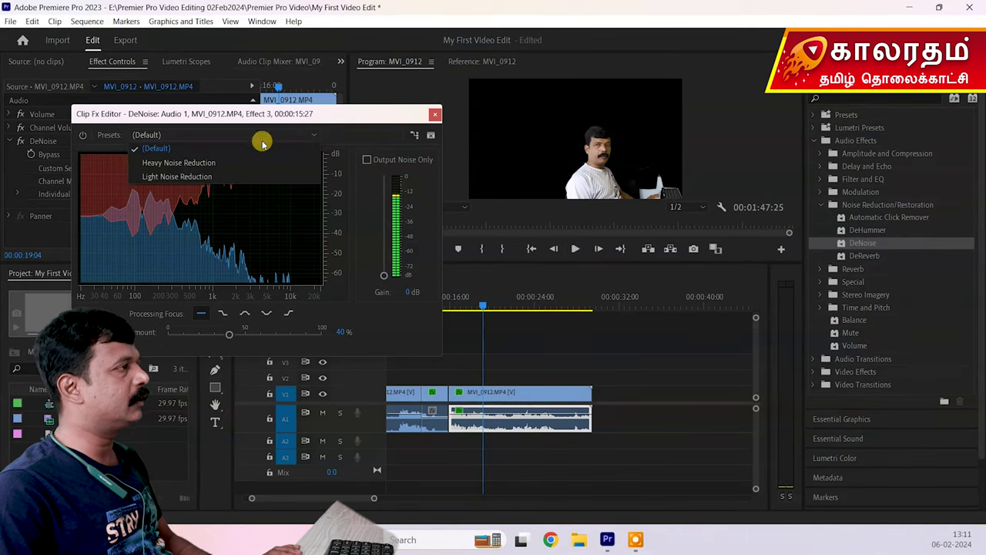
Apply DeNoise's Heavy Noise Reduction preset (Amount 80%) and preview playback from 15:25.
left_click(229, 162)
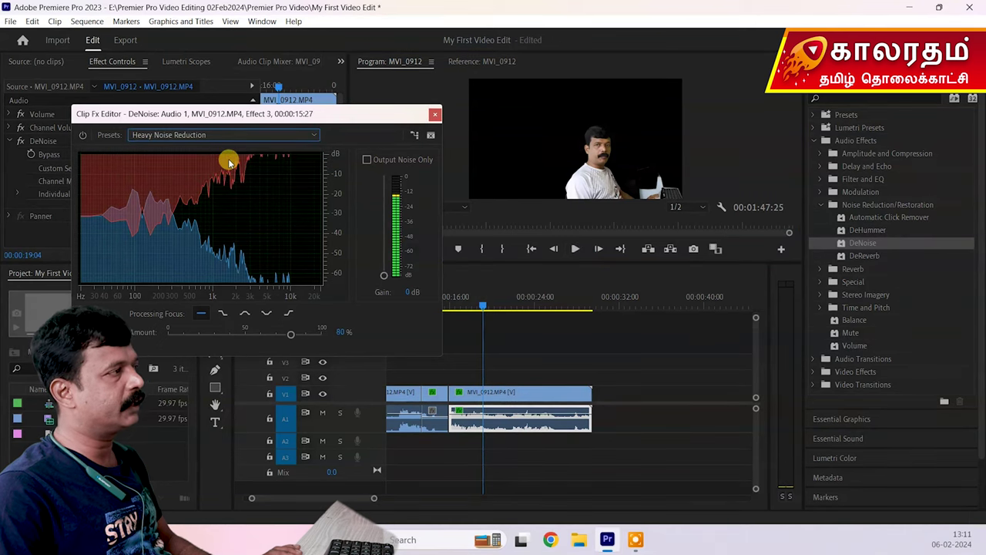
left_click_drag(485, 306, 449, 306)
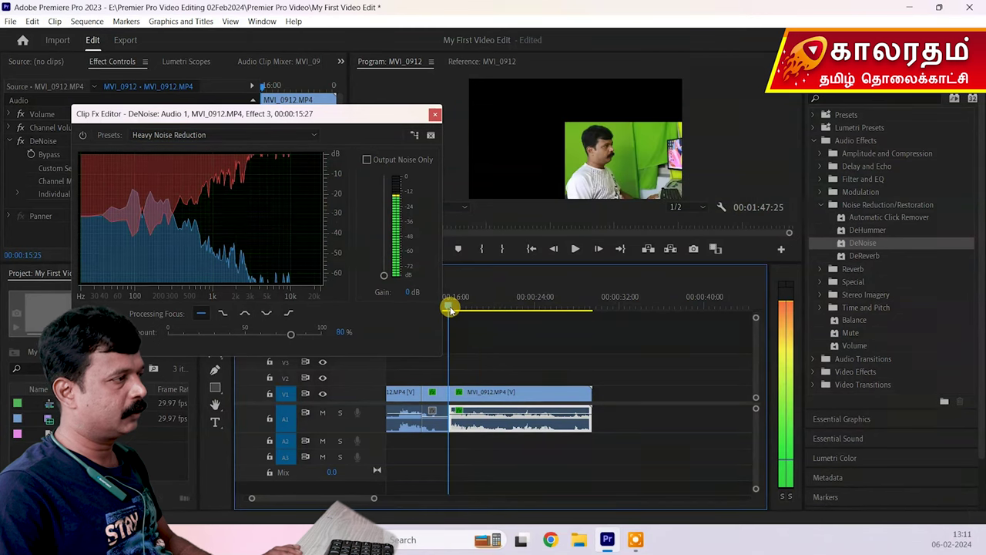
left_click(574, 249)
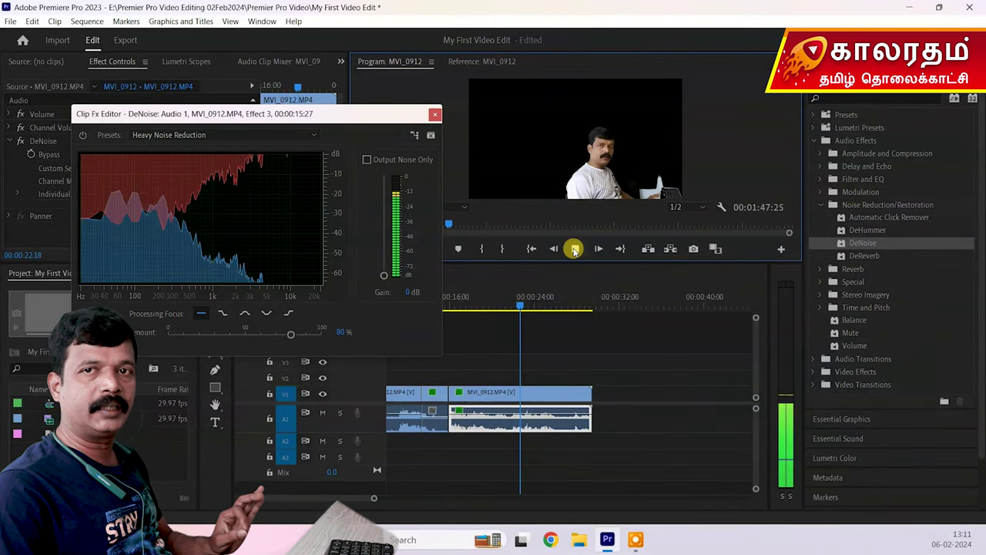
left_click(574, 249)
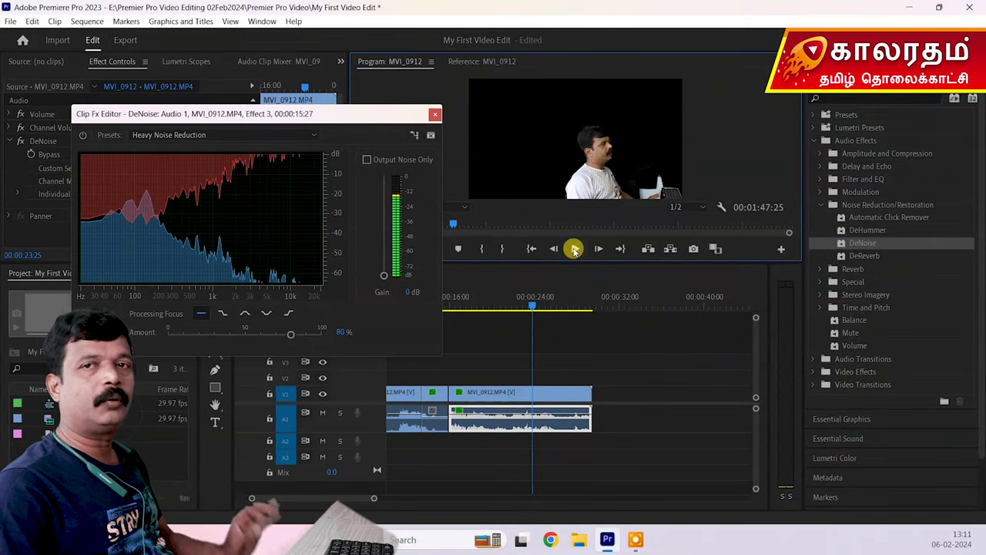
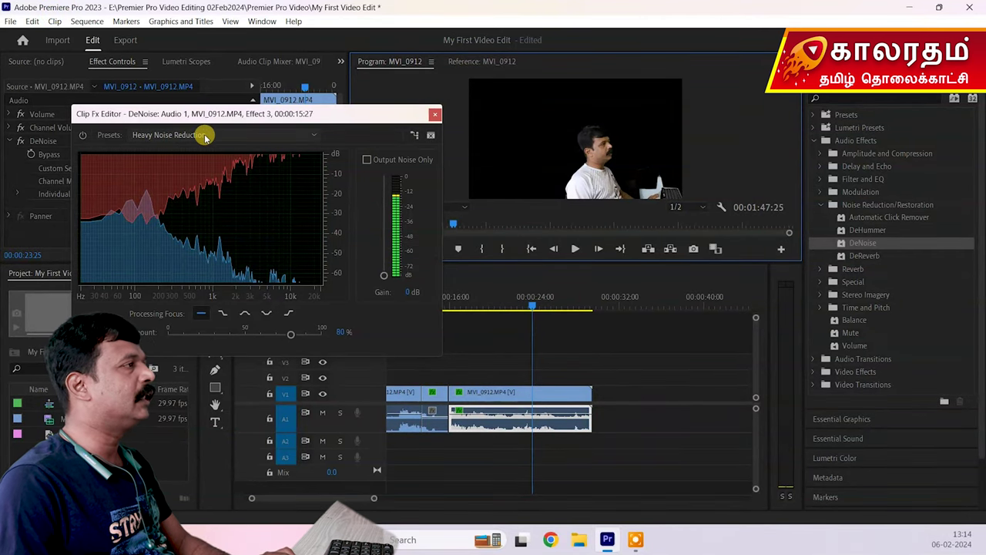
Close the DeNoise Clip Fx Editor, reopen it via Custom Setup Edit, then close it again.
left_click(435, 114)
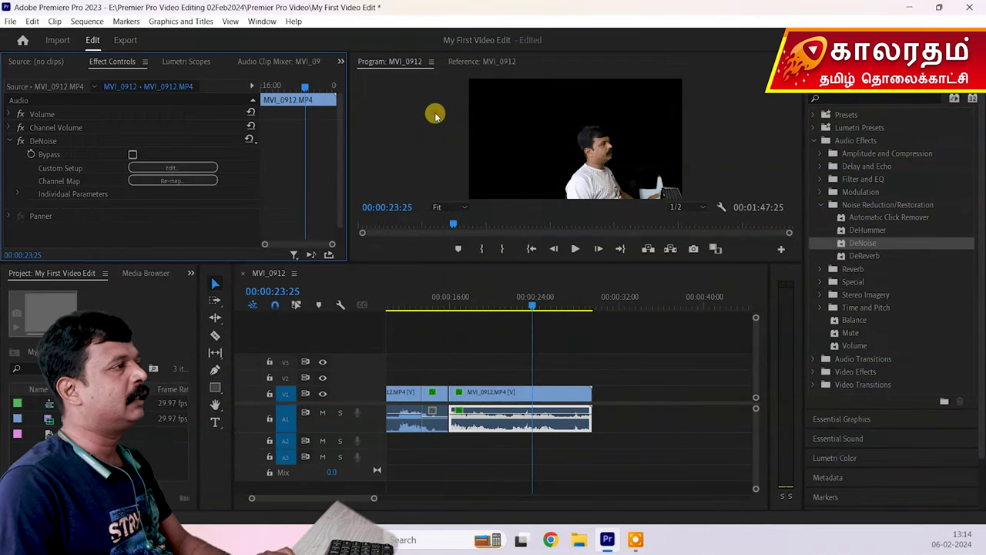
left_click(180, 167)
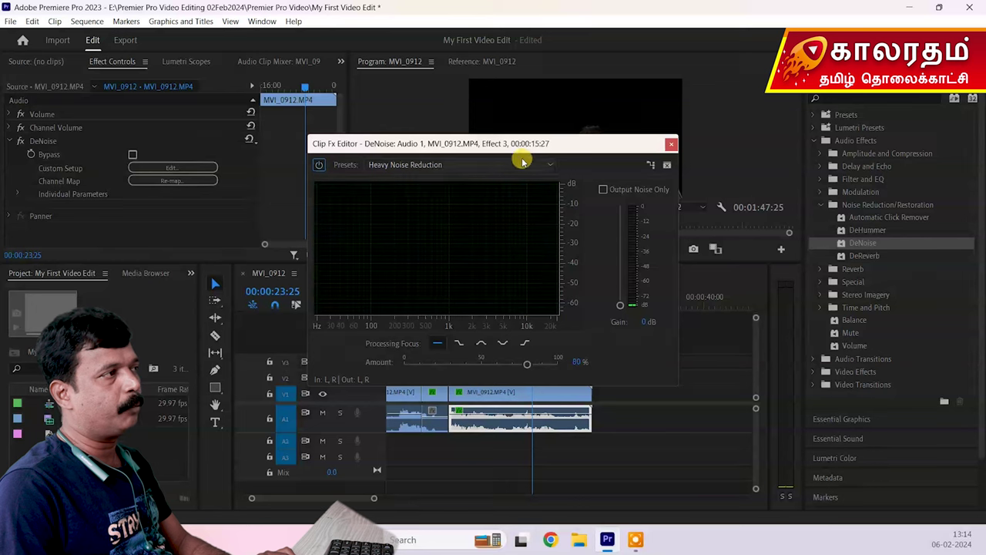
left_click(671, 143)
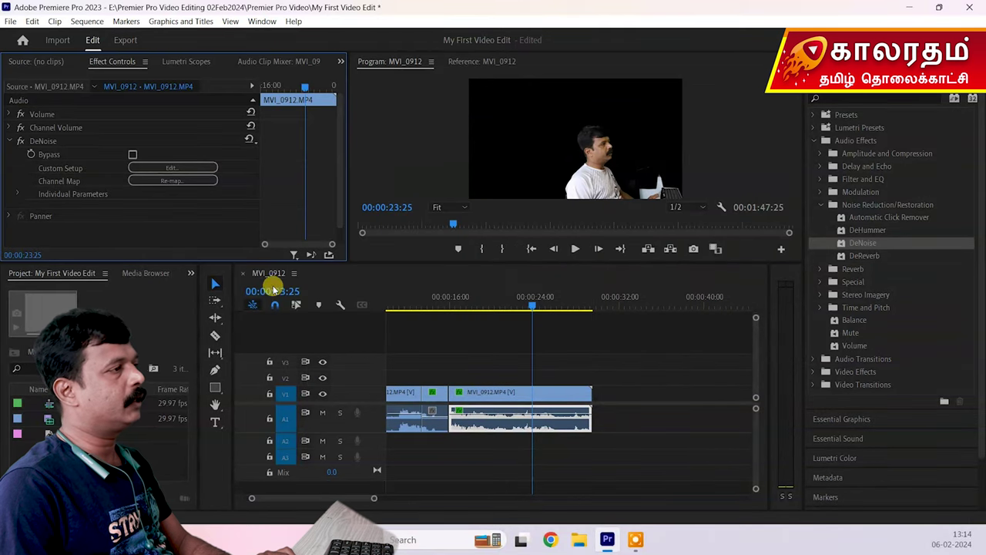
Play the sequence back from about 18 seconds to hear the denoised audio.
left_click_drag(529, 305, 449, 327)
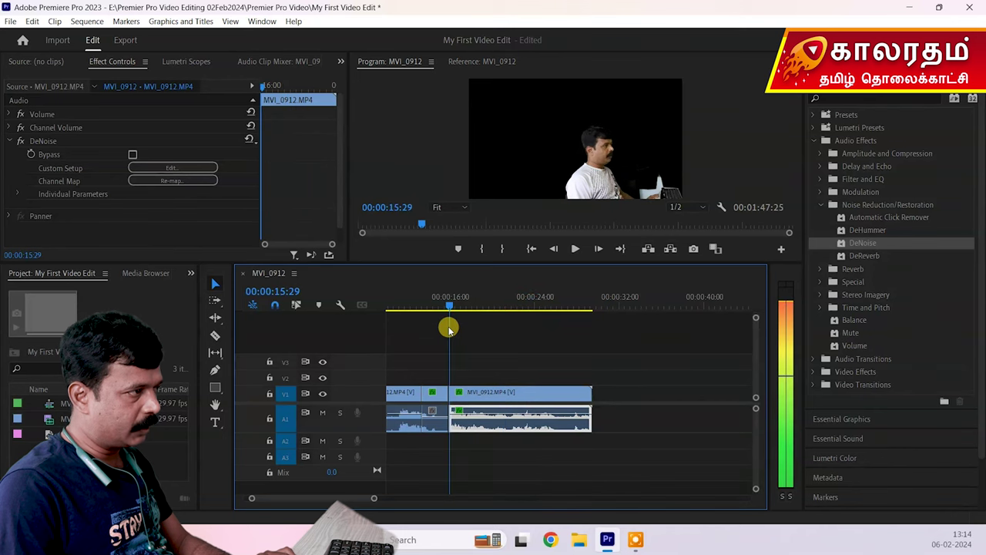
left_click(576, 251)
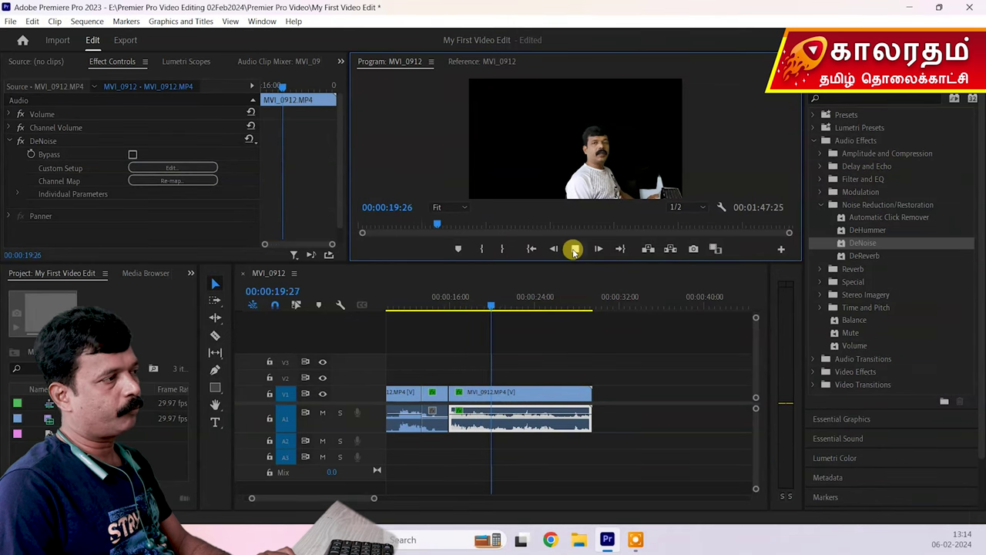
left_click(575, 249)
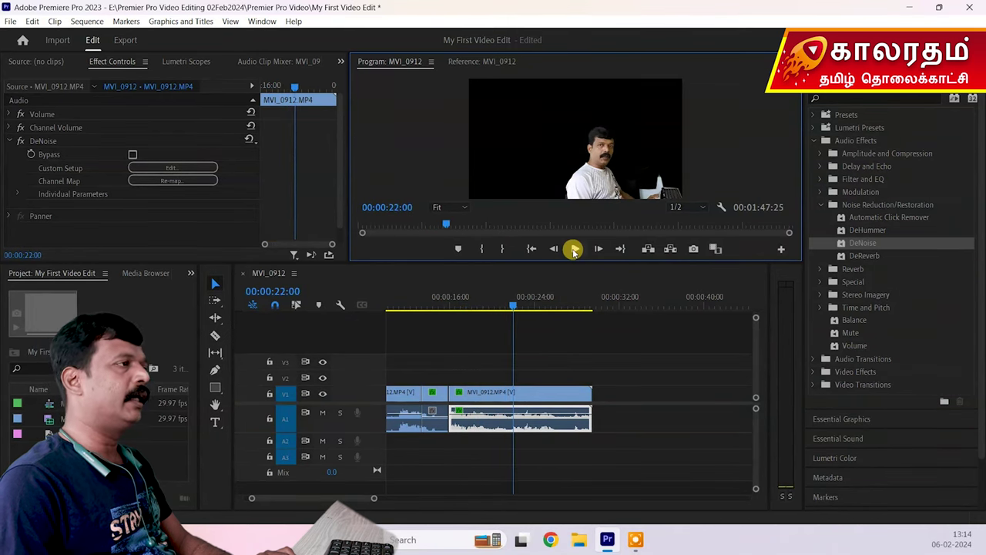
Apply Graphic Equalizer (30 Bands) from Filter and EQ to the MVI_0912 audio on A1.
left_click(821, 205)
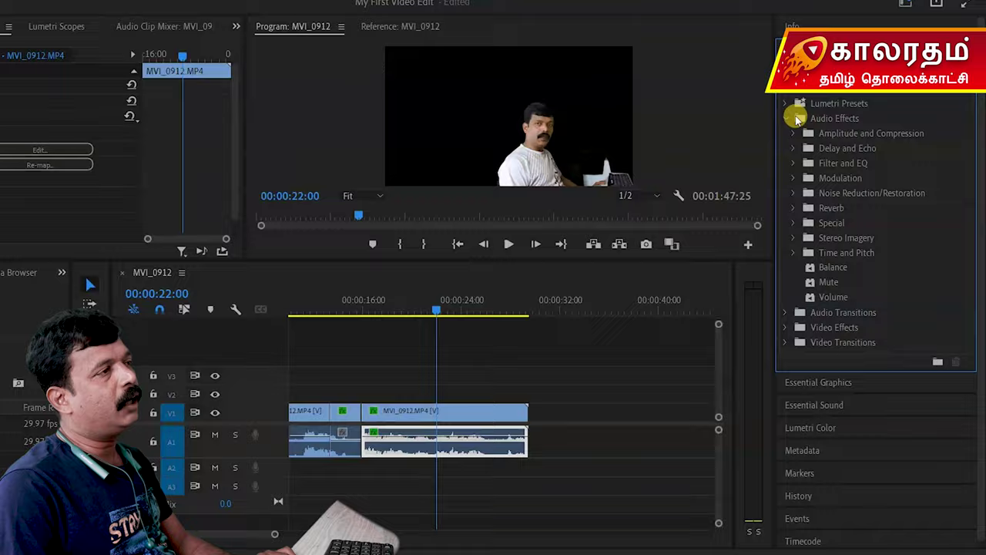
left_click(794, 118)
left_click(794, 118)
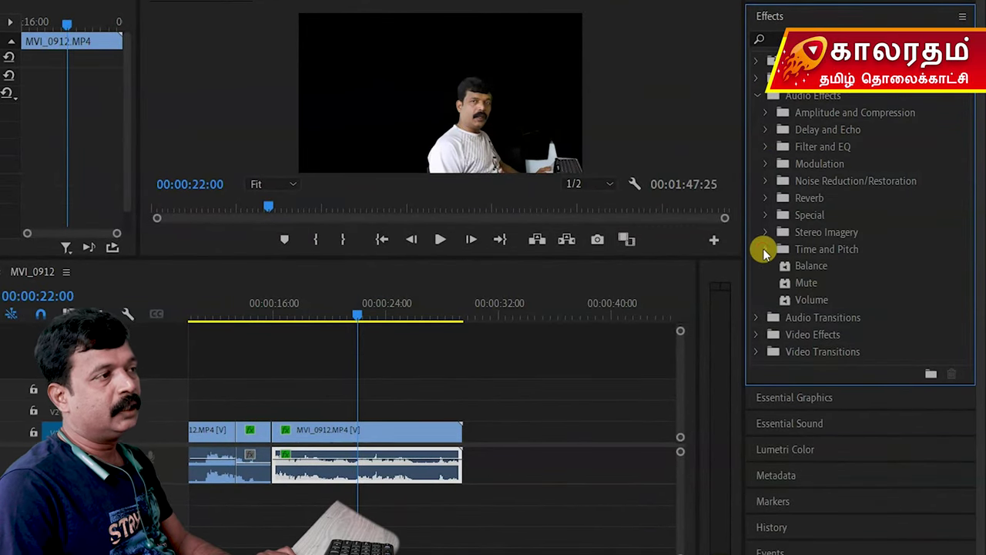
left_click(765, 249)
left_click(766, 251)
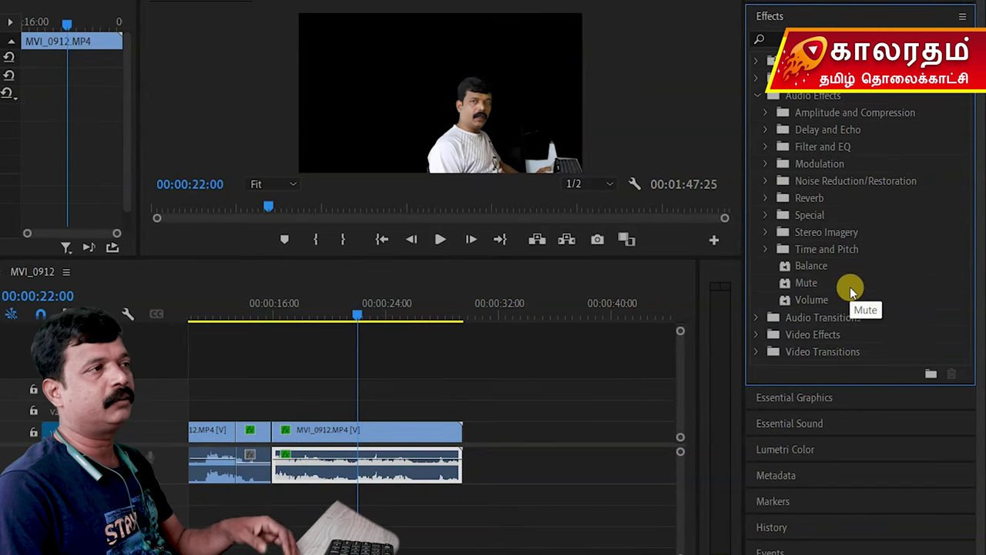
left_click(769, 147)
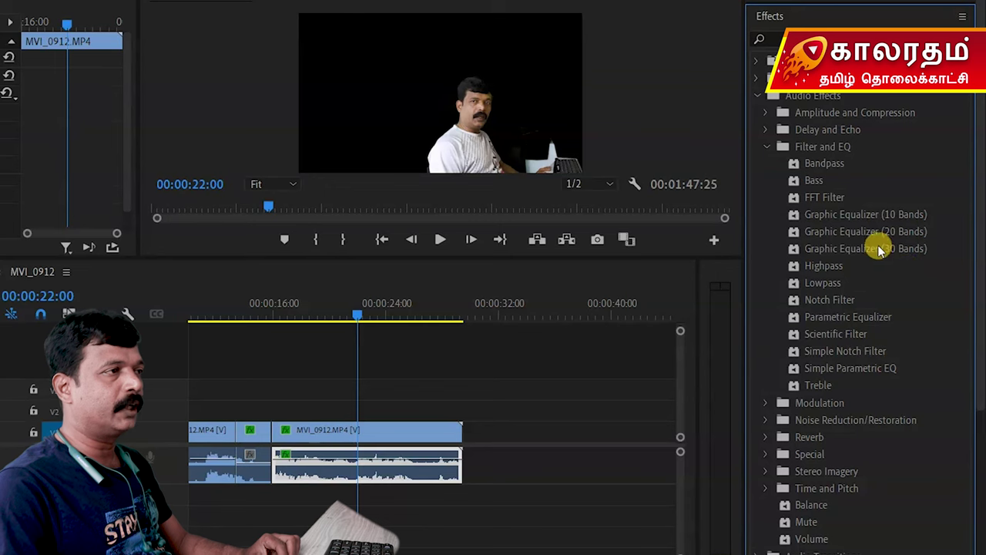
left_click_drag(865, 248, 351, 460)
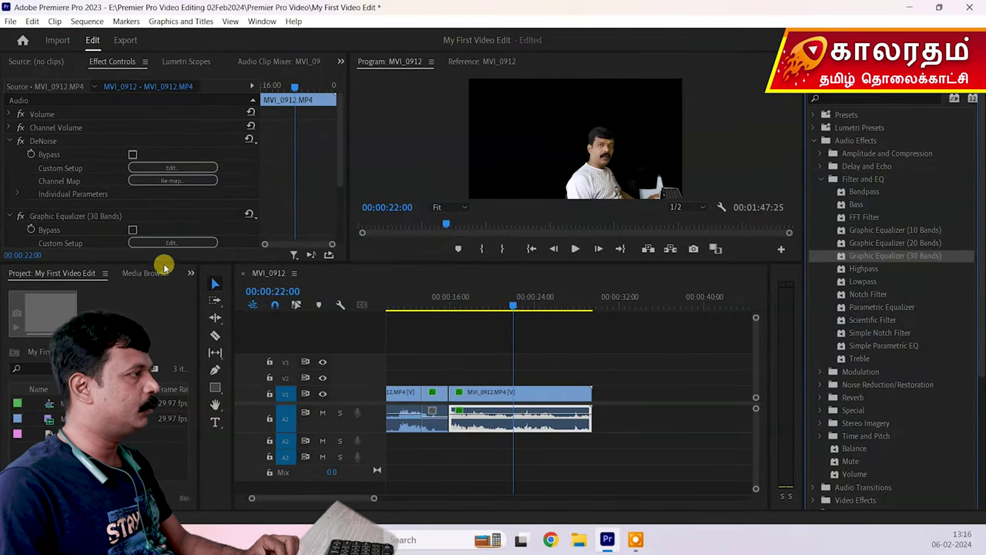
left_click_drag(157, 275, 154, 308)
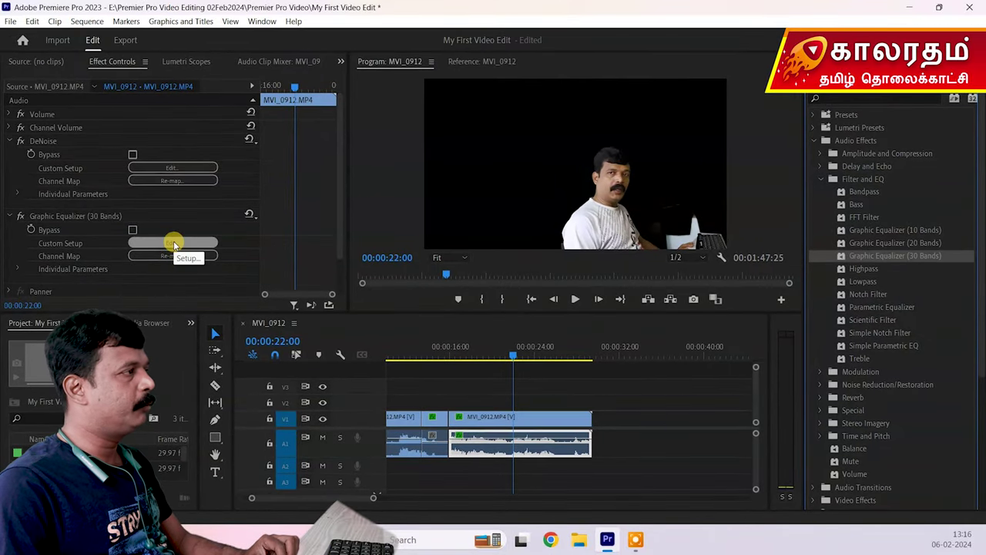
left_click(171, 243)
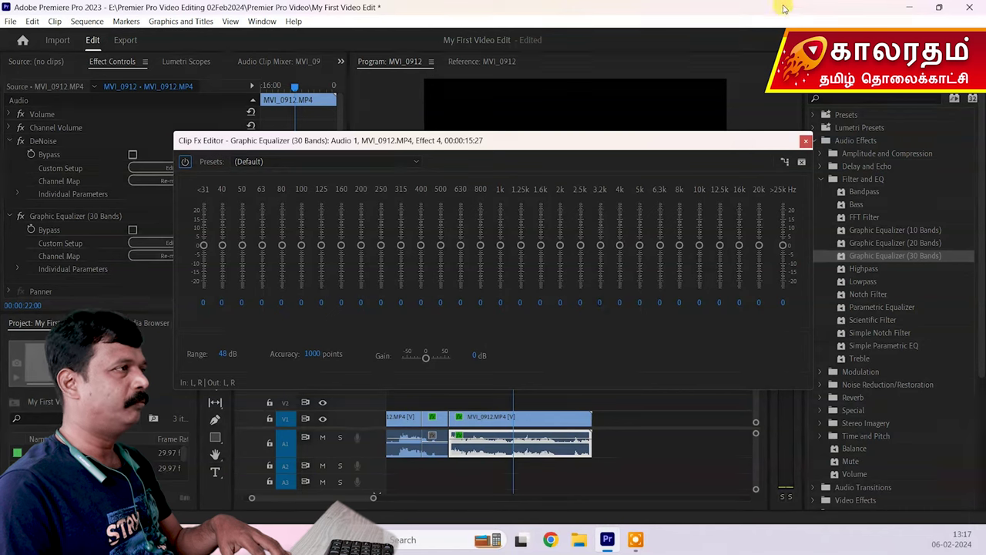
left_click(805, 140)
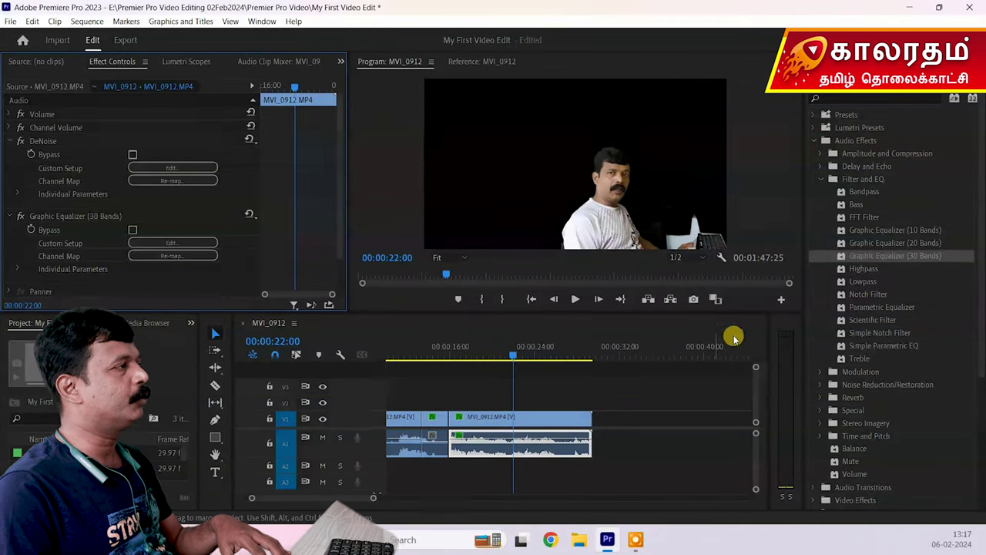
left_click(91, 216)
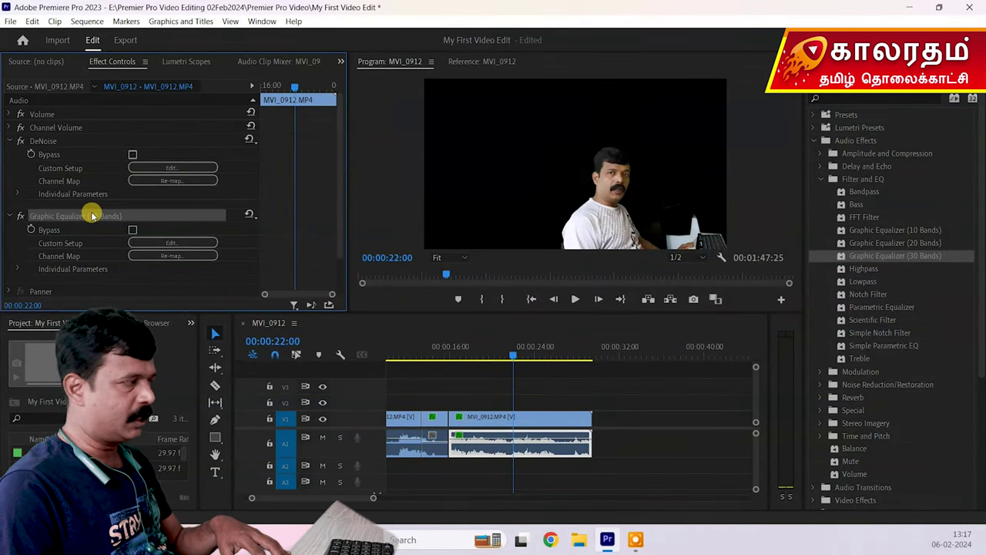
Clear the Graphic Equalizer (30 Bands) in Effect Controls and enlarge the timeline area.
right_click(92, 216)
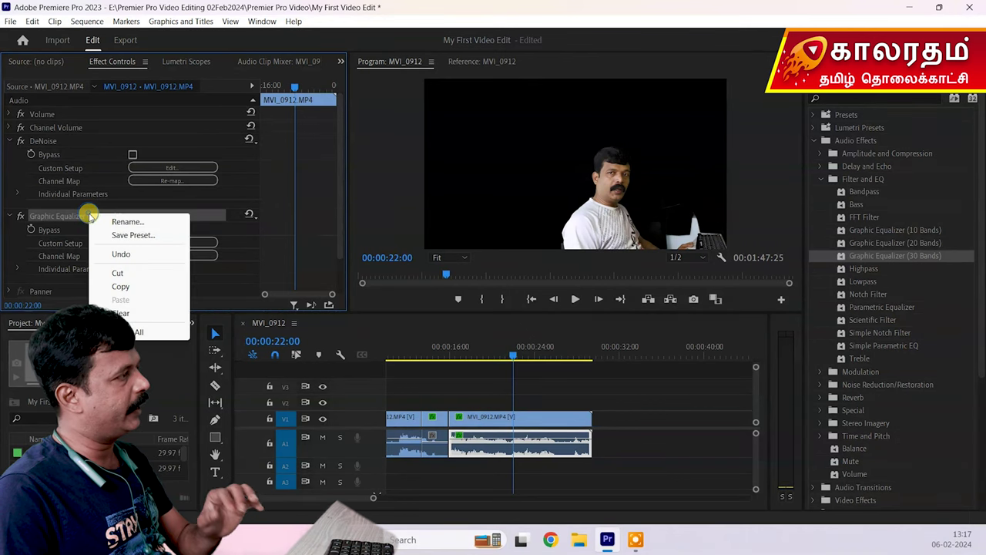
left_click(121, 312)
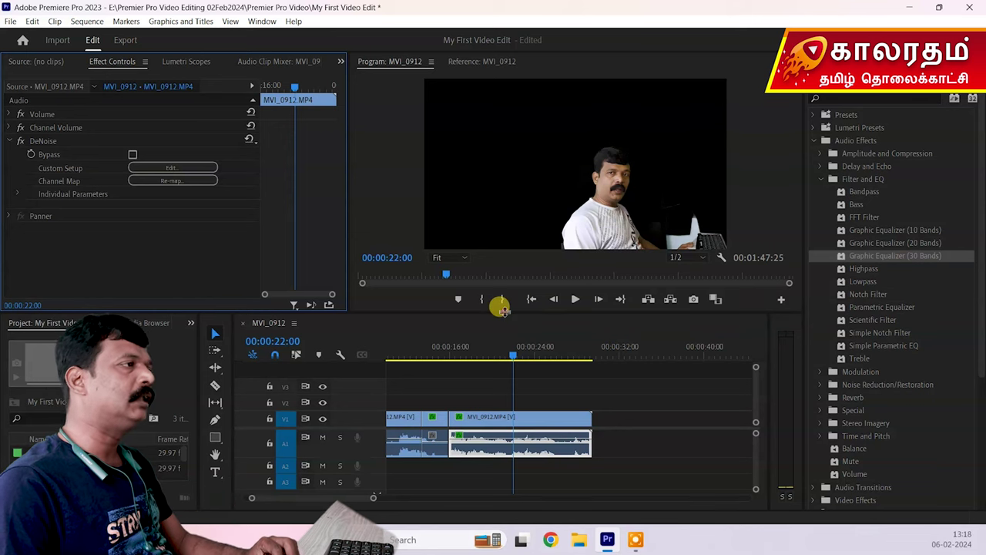
left_click_drag(501, 308, 449, 209)
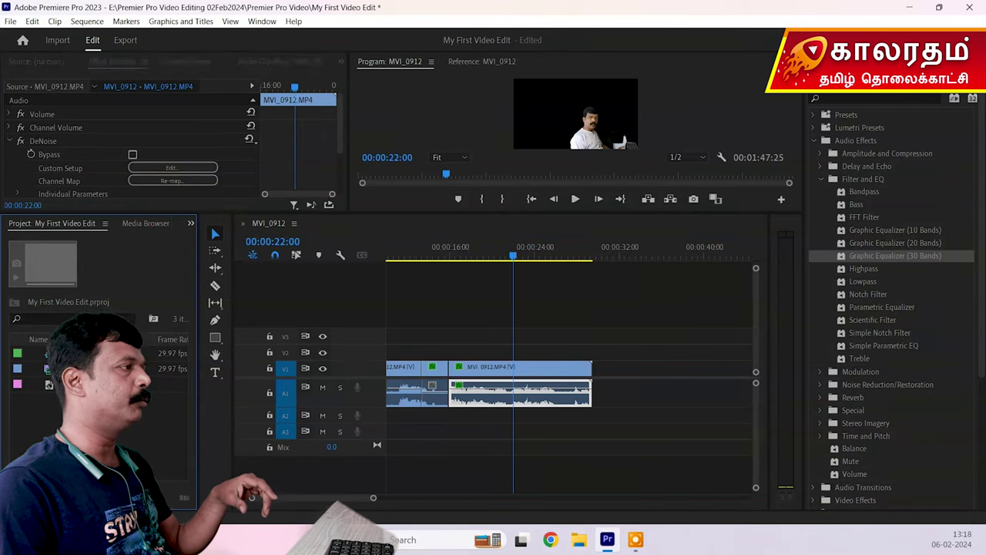
Import the Clean and Dance - An Jone MP3 with Ctrl+I.
key("ctrl+i")
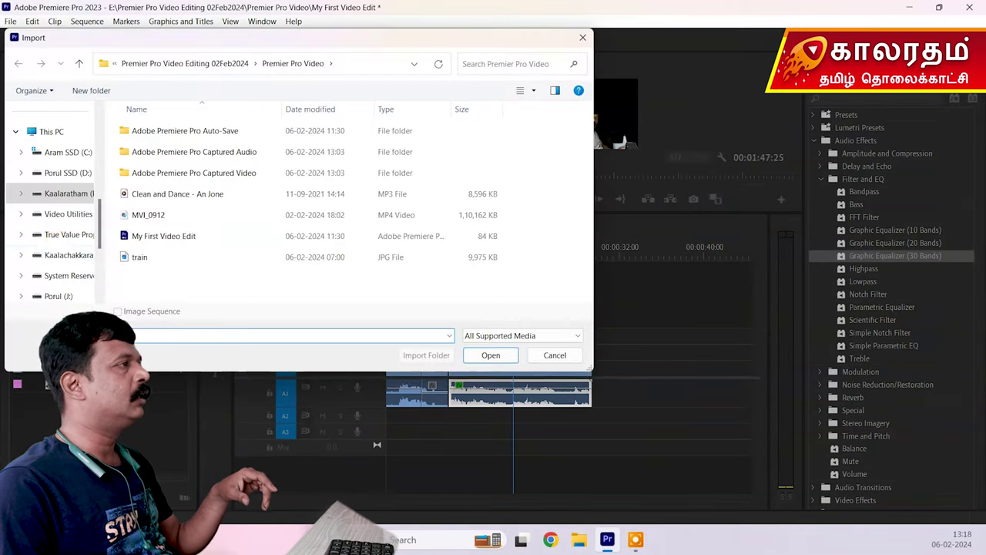
left_click(191, 198)
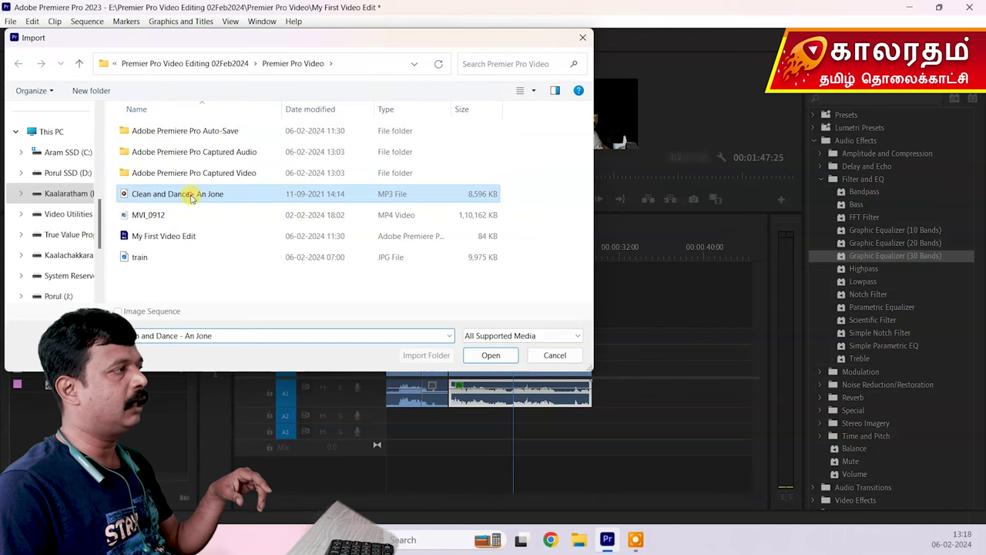
left_click(488, 357)
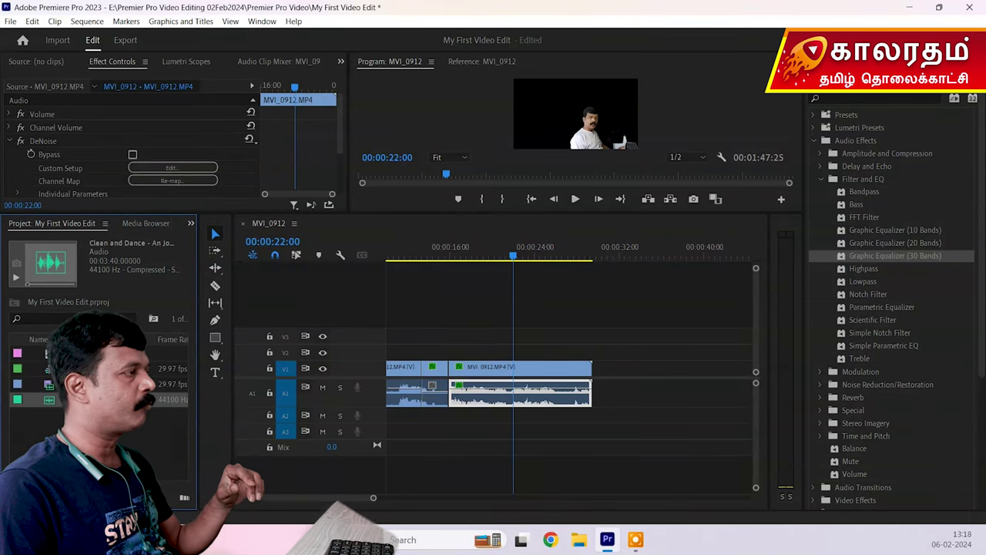
Place the Clean and Dance music on A2 at 0:00, preview it, and enlarge A2.
mouse_move(159, 395)
left_mouse_down()
mouse_move(288, 353)
mouse_move(429, 380)
mouse_move(487, 408)
mouse_move(481, 429)
mouse_move(452, 418)
left_mouse_up()
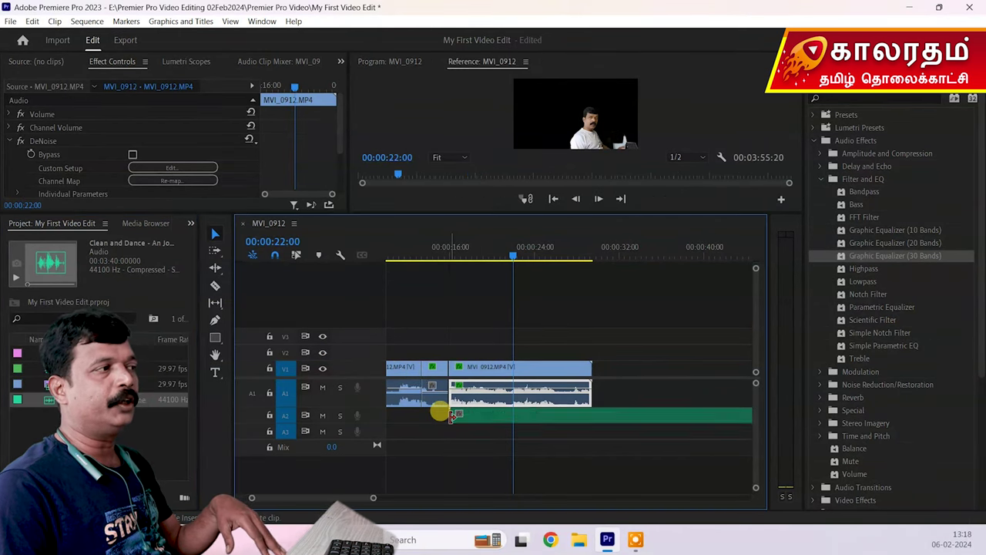
left_click_drag(638, 417, 534, 418)
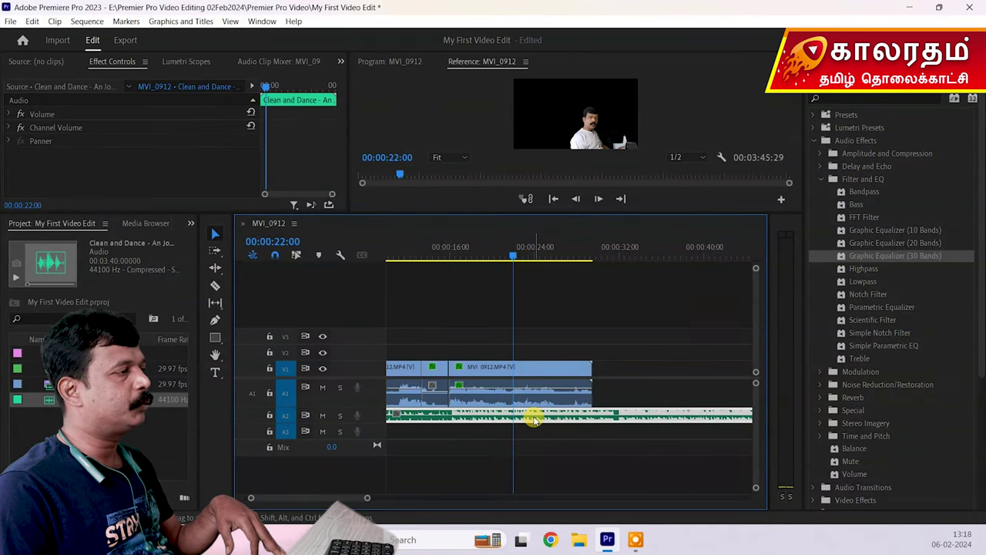
left_click(451, 248)
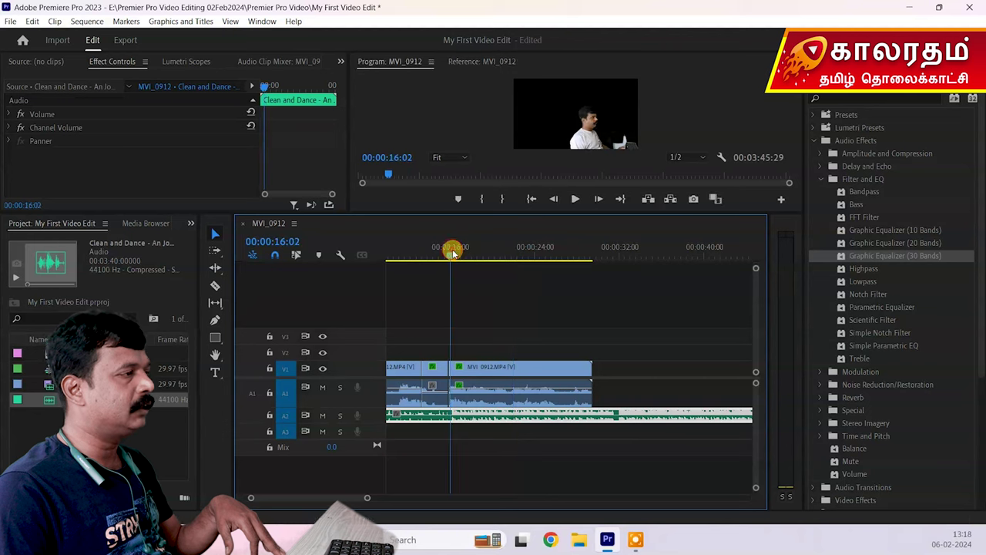
left_click(572, 202)
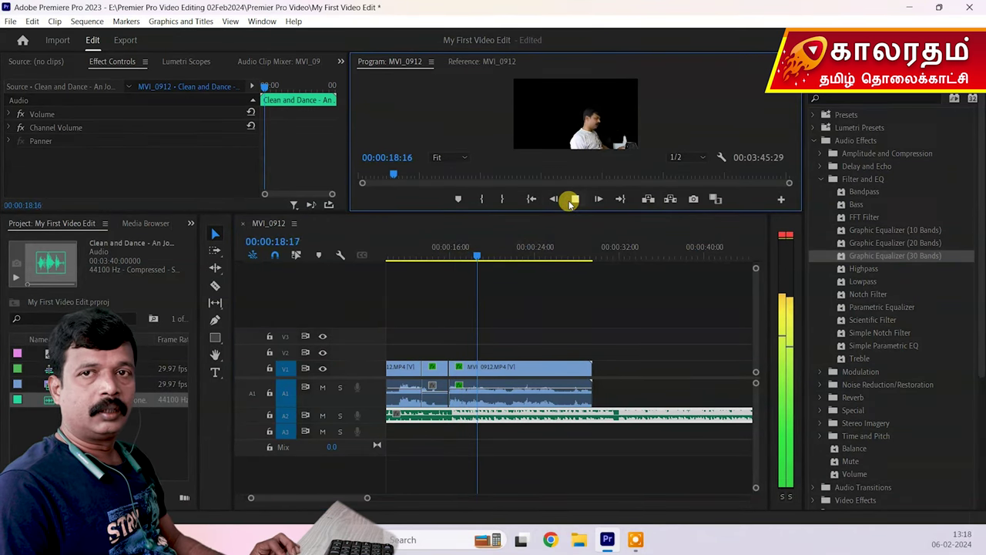
left_click(571, 202)
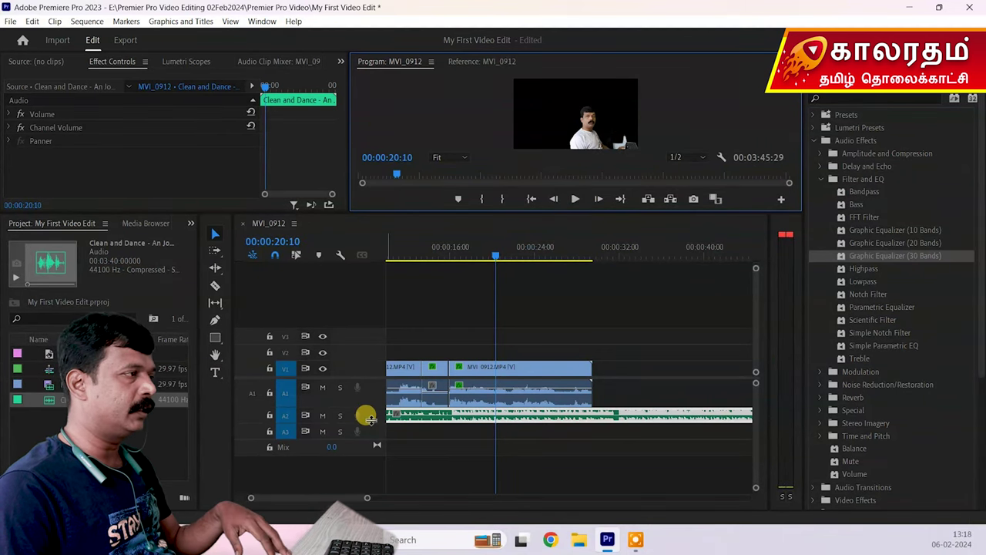
left_click_drag(370, 420, 374, 443)
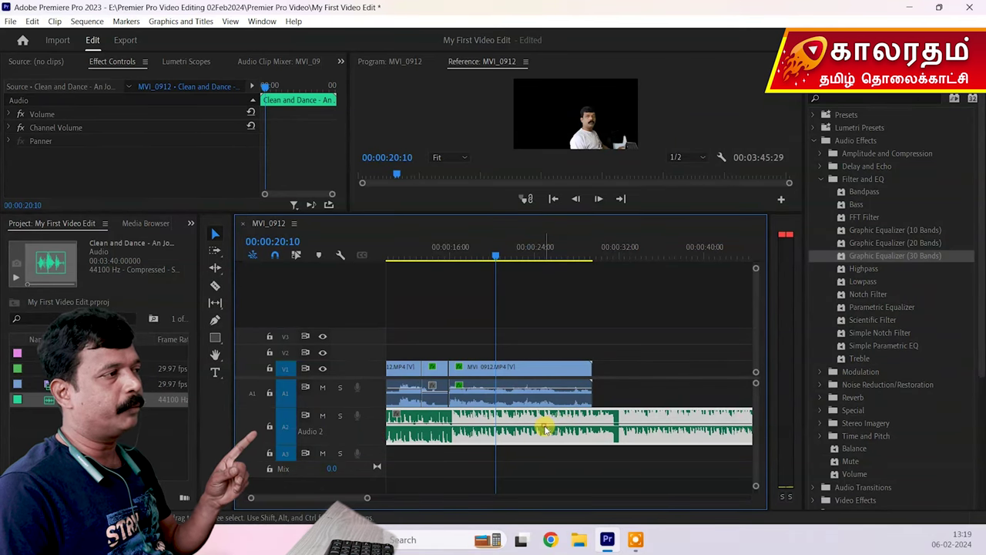
left_click(13, 114)
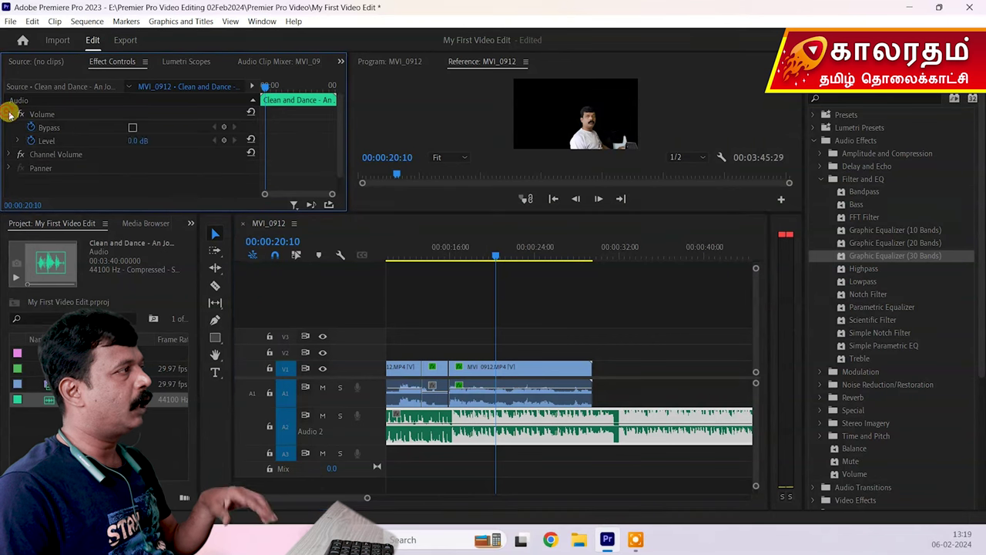
Set the music clip's Volume level to -9 dB and play back from about 15 seconds.
left_click(136, 140)
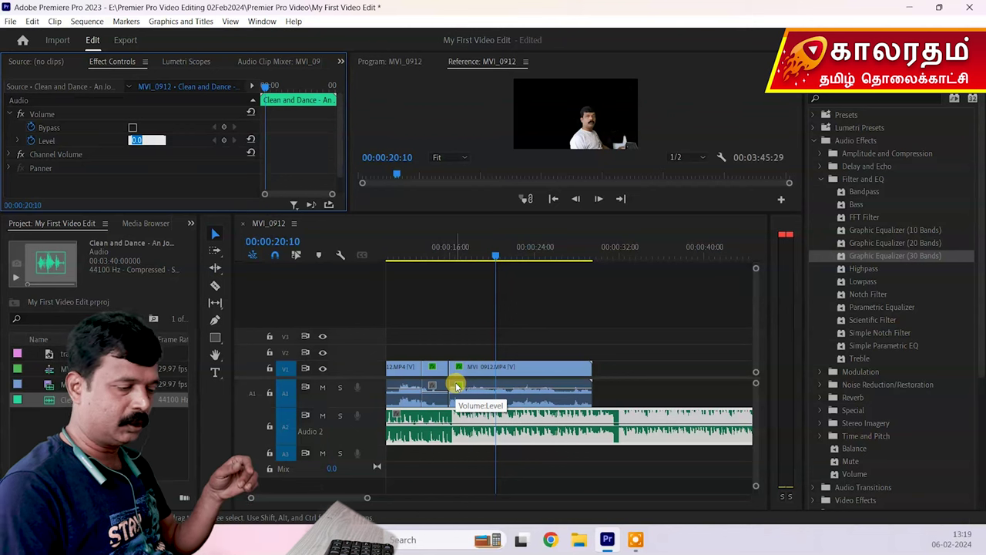
type("-9")
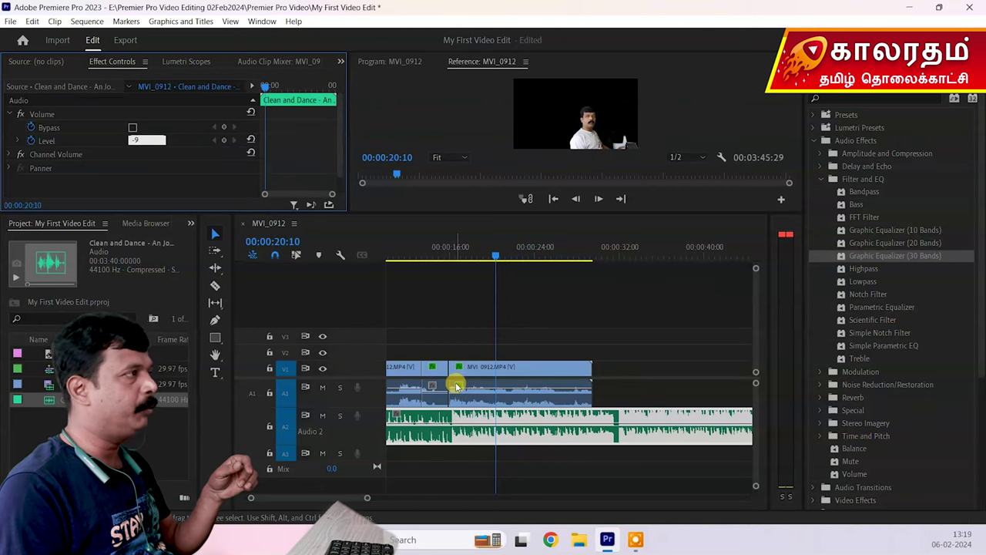
key("Return")
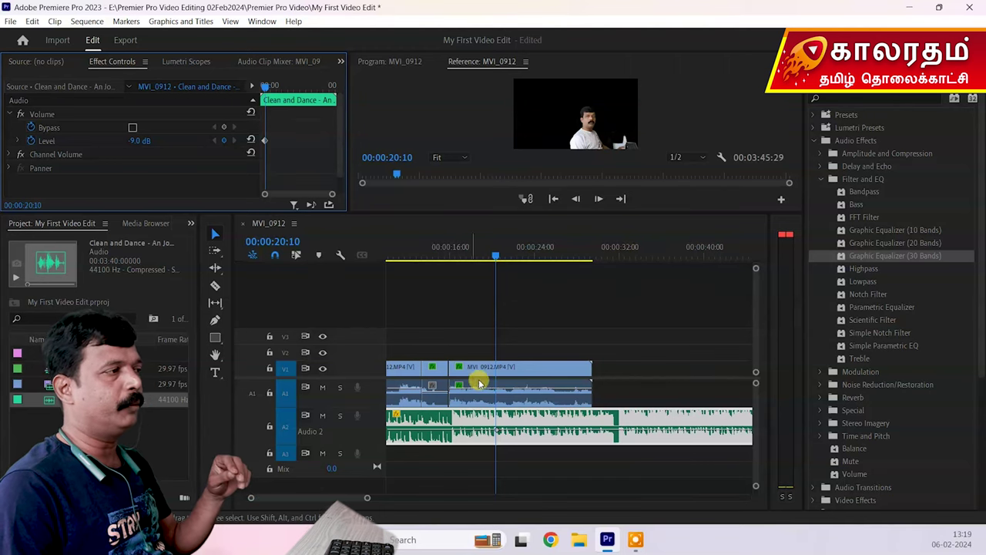
left_click_drag(495, 254, 447, 258)
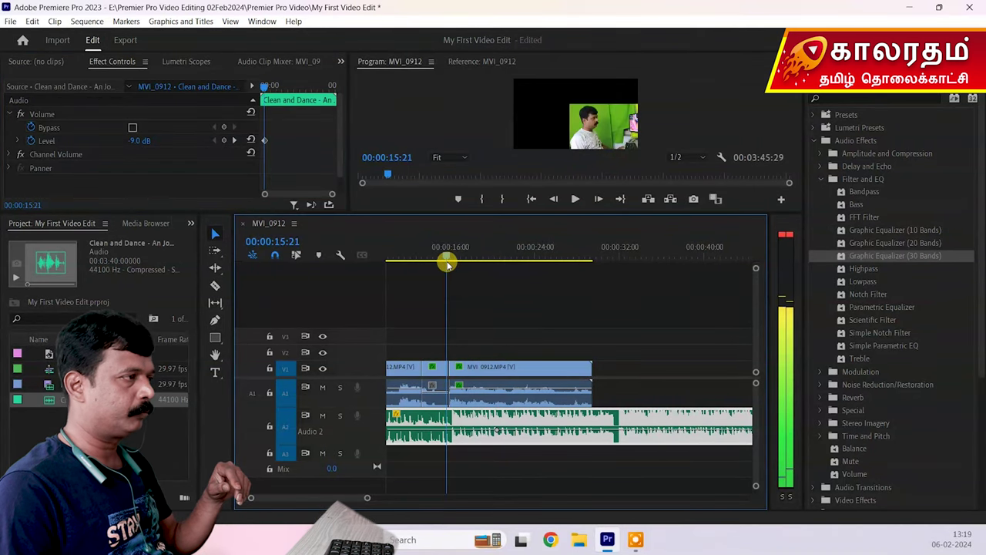
left_click(576, 199)
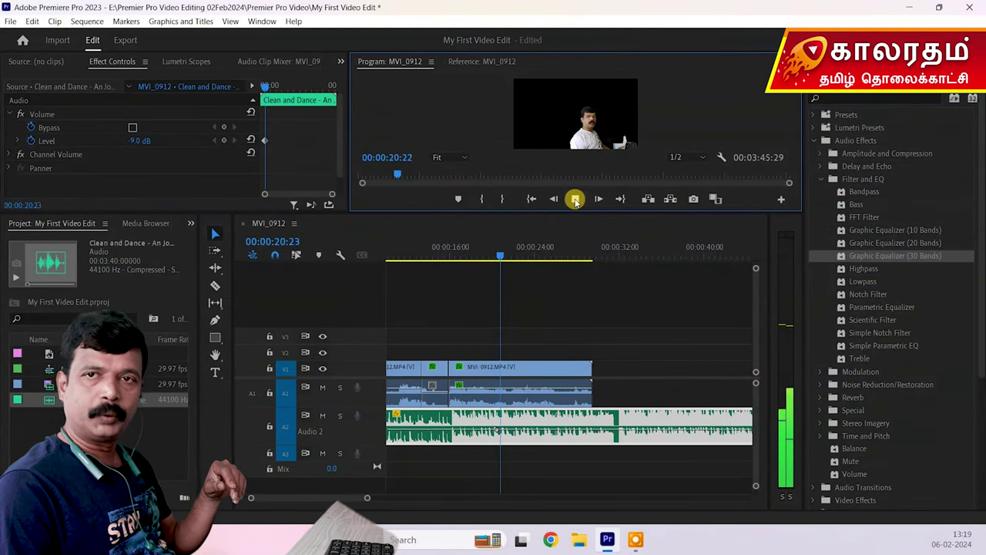
left_click(575, 199)
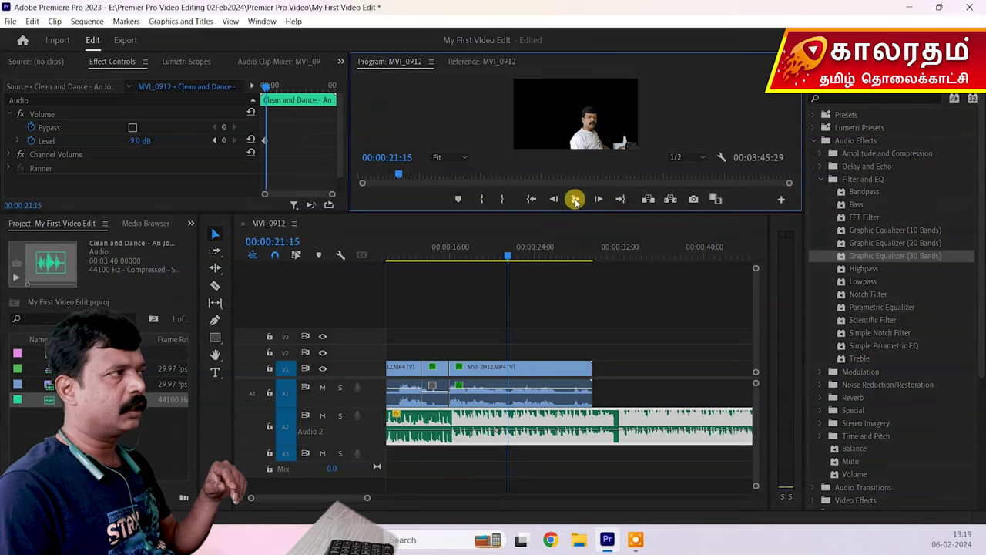
Change the music level to -15 dB and turn off Level animation, deleting its keyframes.
left_click(139, 140)
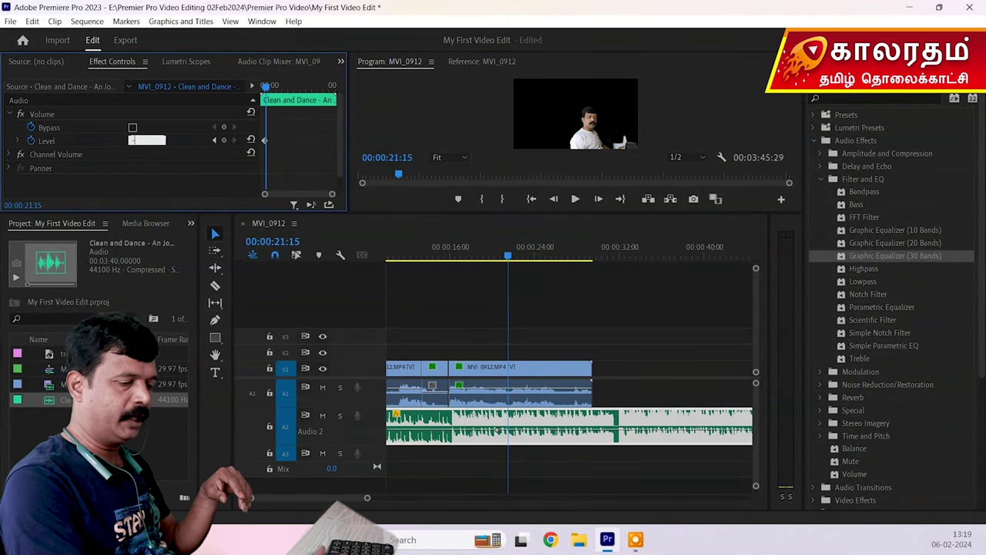
key("Return")
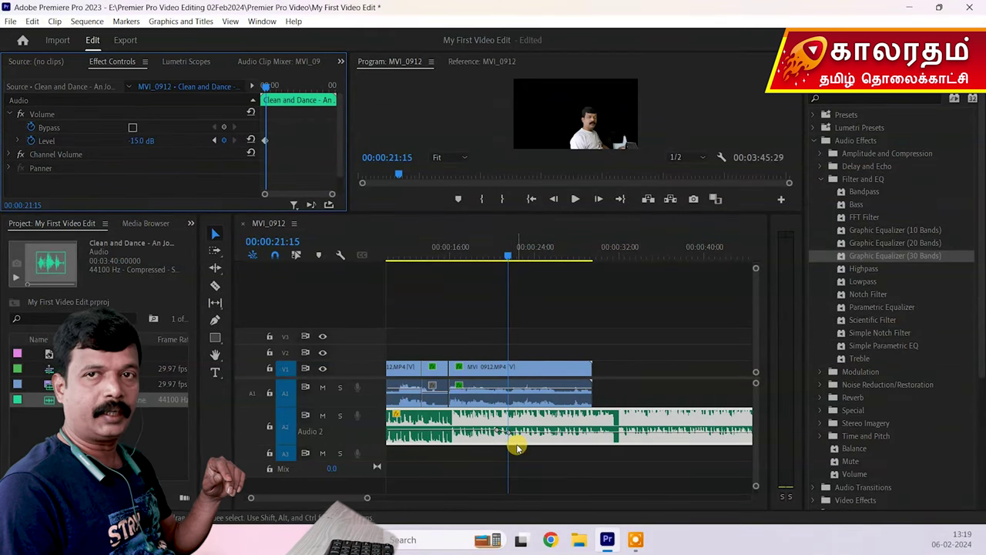
left_click(29, 140)
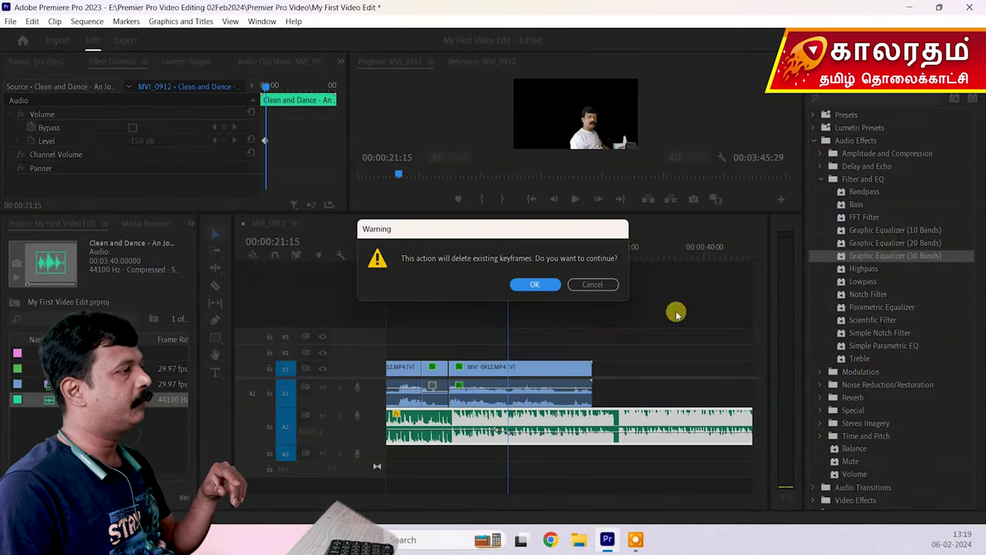
left_click(543, 284)
left_click(39, 127)
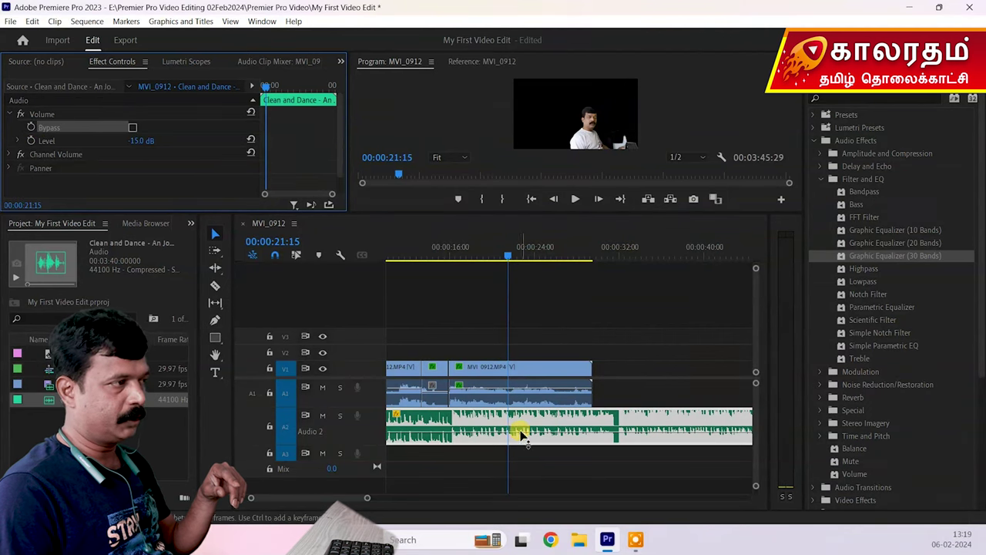
Replay from 00:00:16:06 to 00:00:24:17, then park the playhead at 00:00:22:04.
left_click_drag(508, 255, 450, 264)
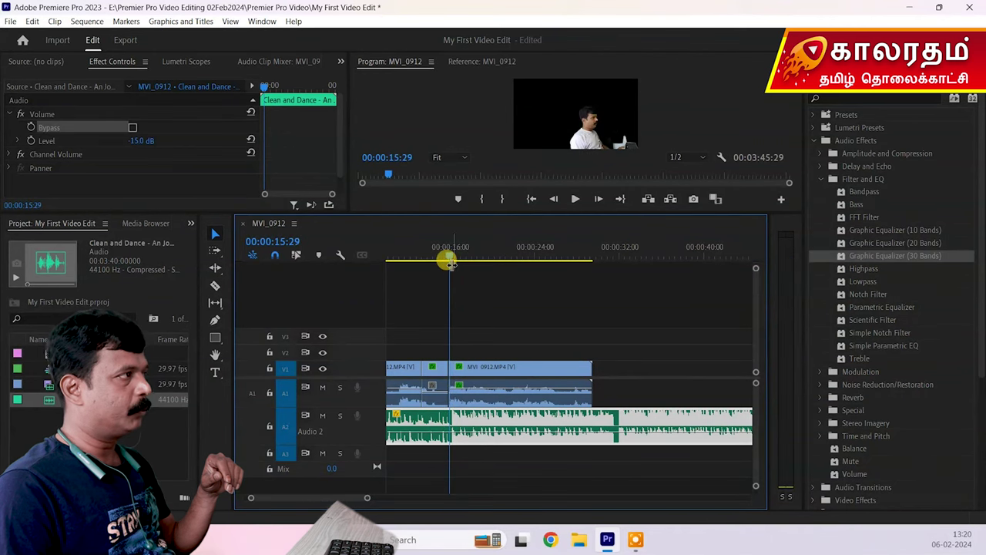
left_click(574, 200)
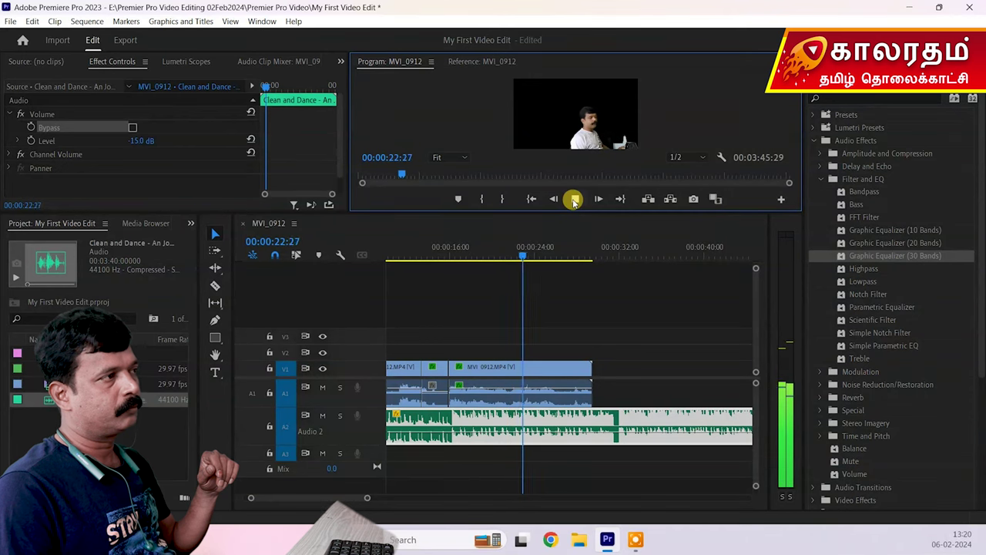
left_click(573, 200)
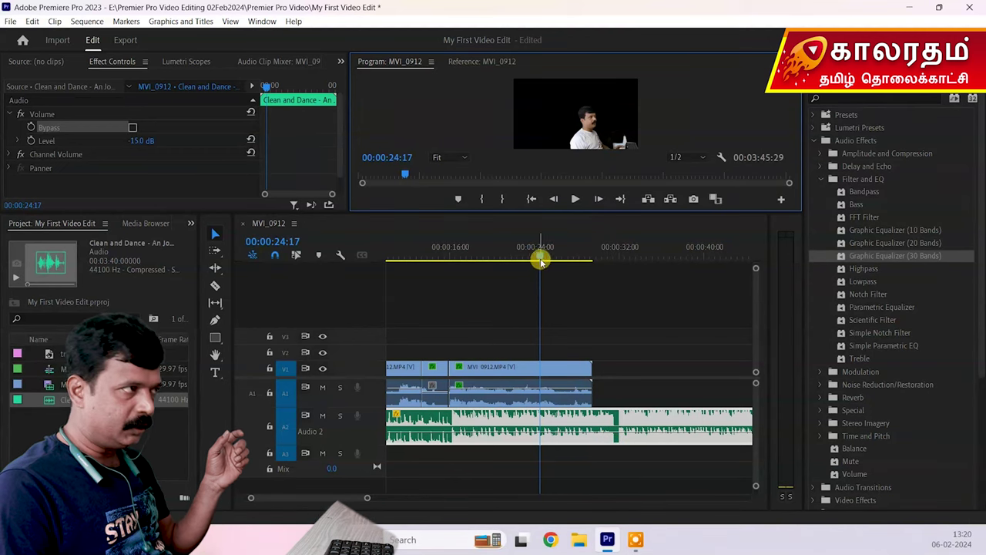
left_click_drag(540, 256, 514, 293)
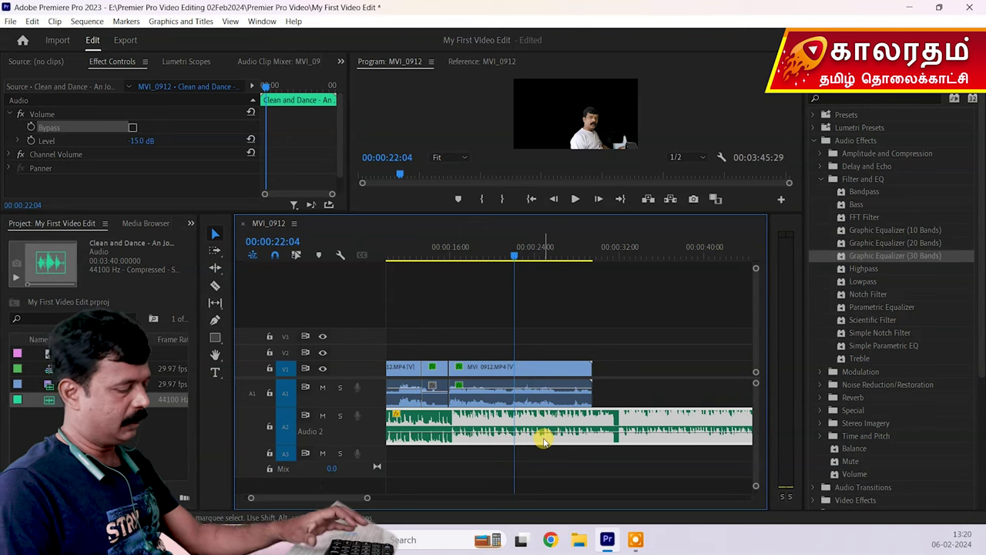
Split the A2 music at 22:04 and 26:01 and move the middle piece onto A1.
key("ctrl+k")
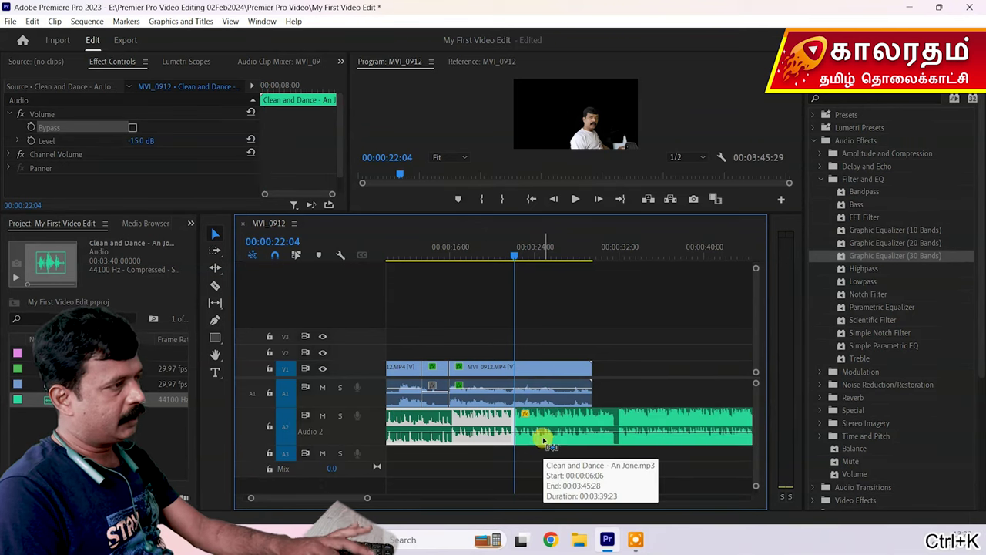
left_click_drag(513, 249, 555, 248)
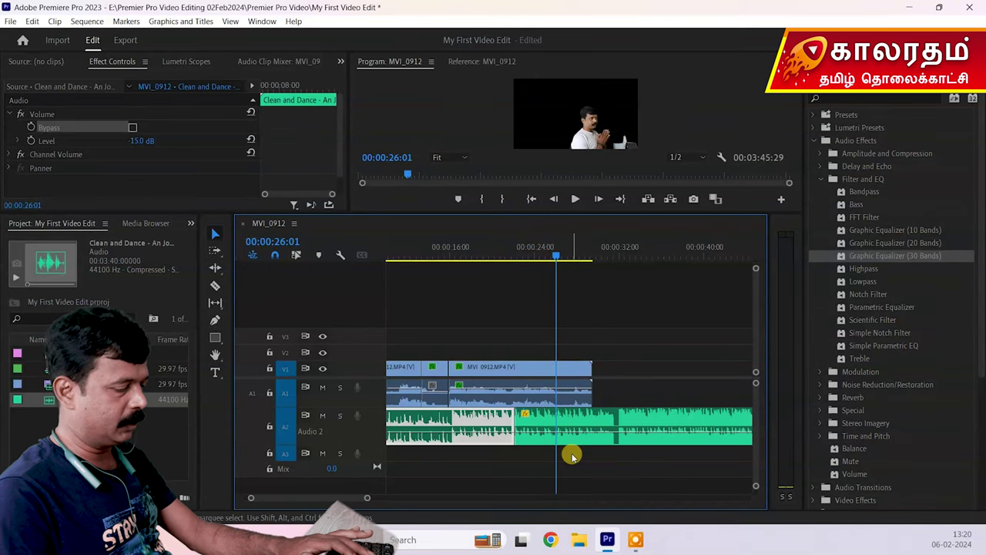
left_click(594, 438)
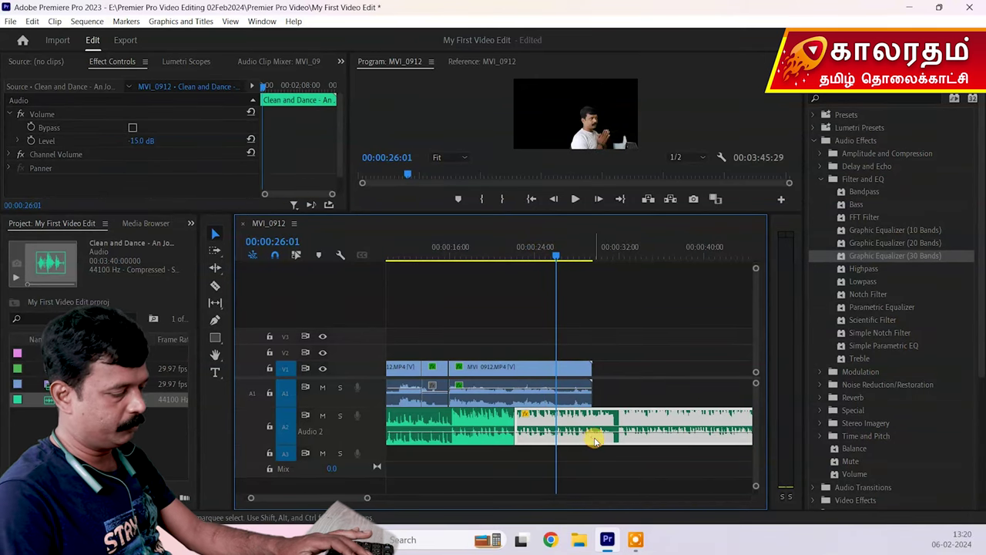
key("ctrl+k")
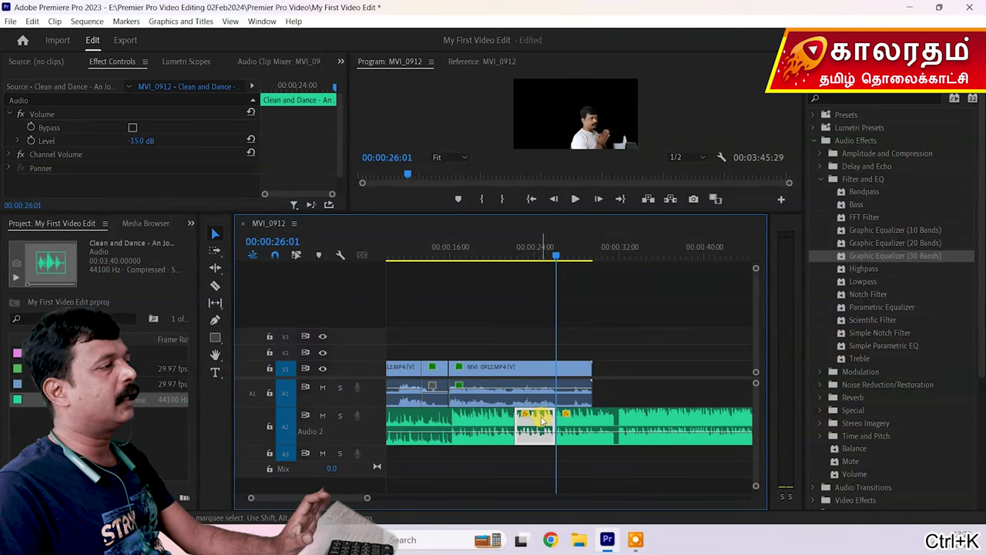
left_click_drag(541, 423, 624, 385)
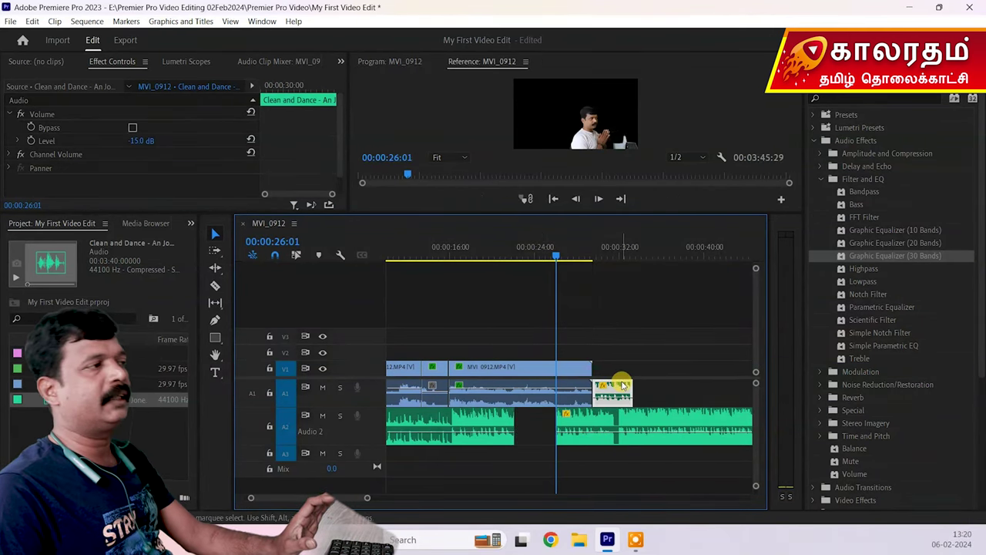
left_click(554, 257)
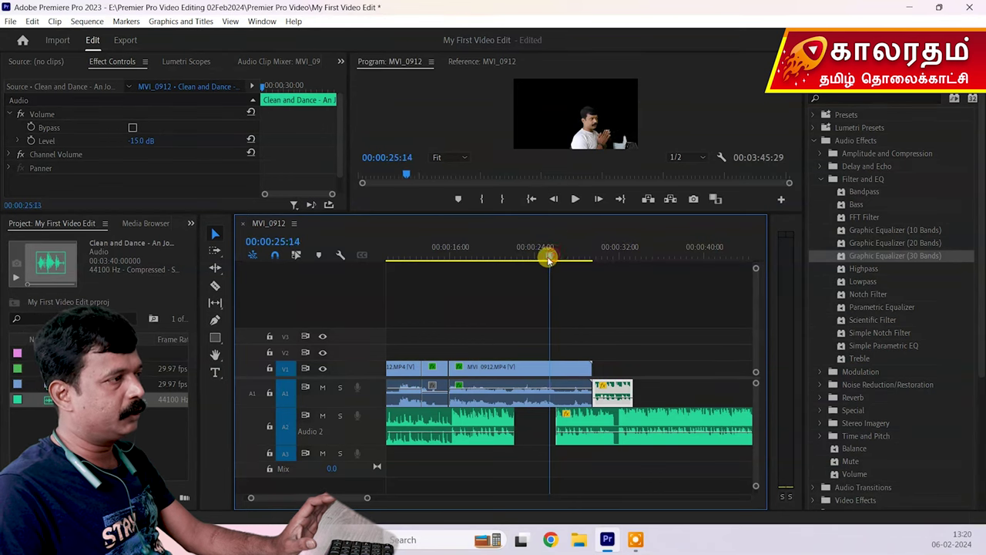
Split the A1 camera audio at 26:01, delete the part after it, and select the A2 music.
left_click(565, 402)
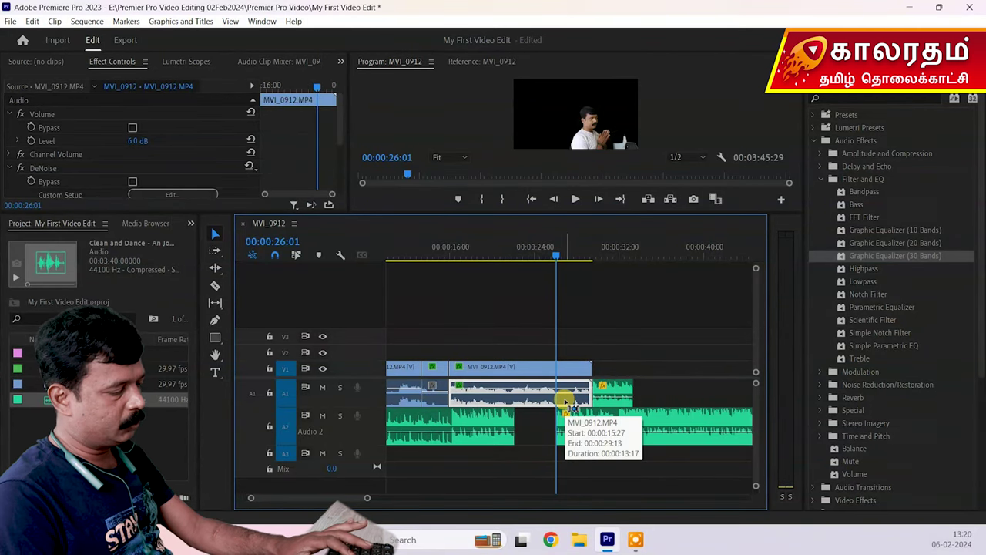
key("ctrl+k")
left_click(567, 401)
key("Delete")
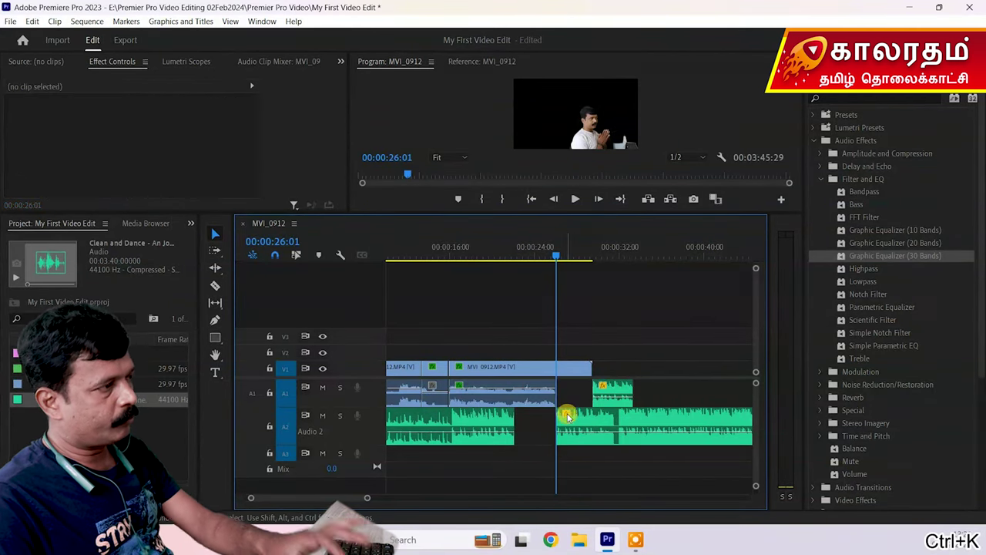
left_click(594, 428)
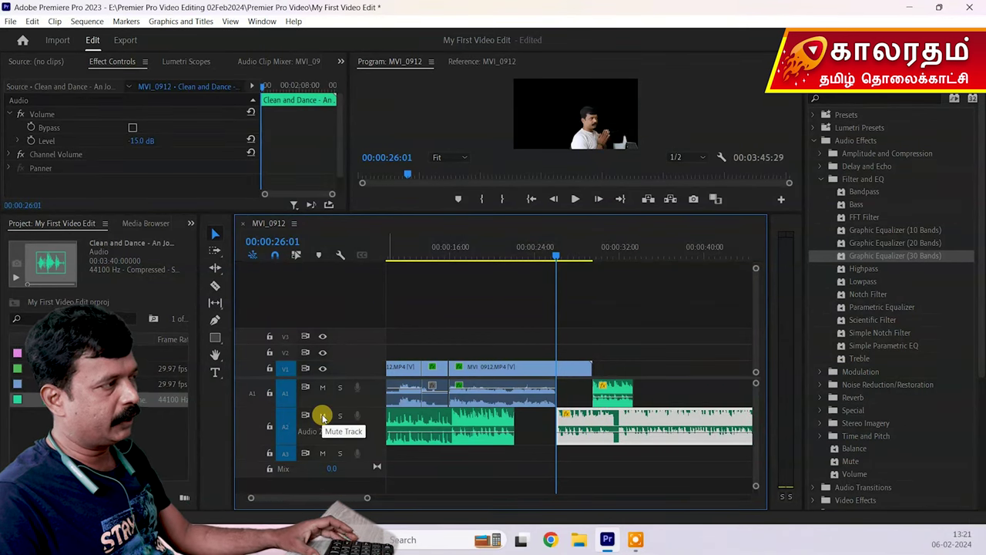
Mute A2, slide the A1 music to the playhead, and set its Level to 0.0 dB.
left_click(322, 416)
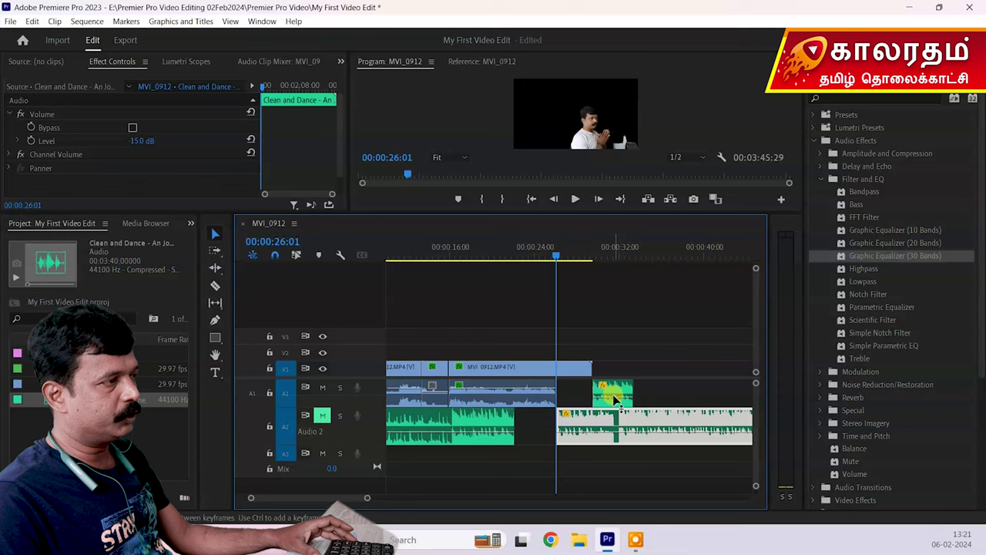
left_click_drag(616, 391, 568, 391)
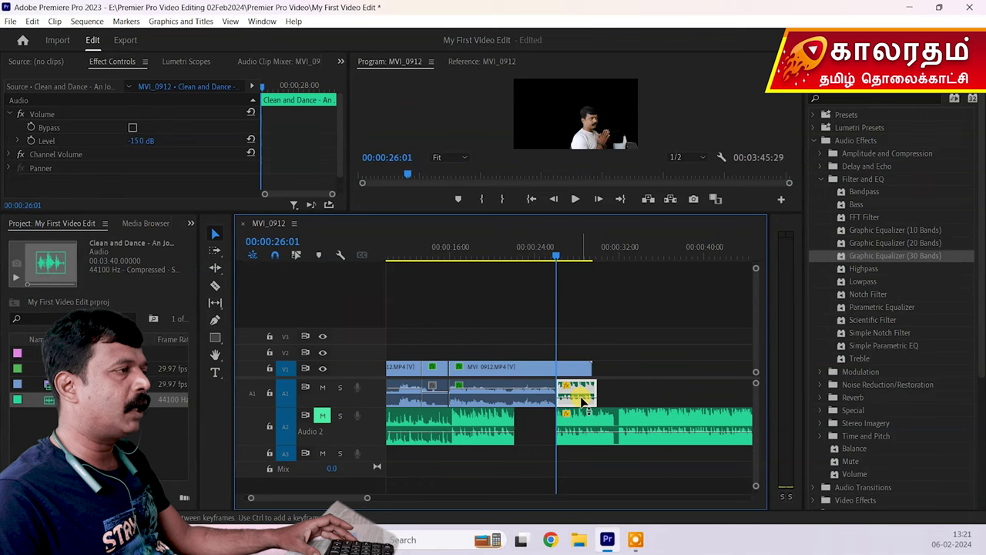
left_click(135, 142)
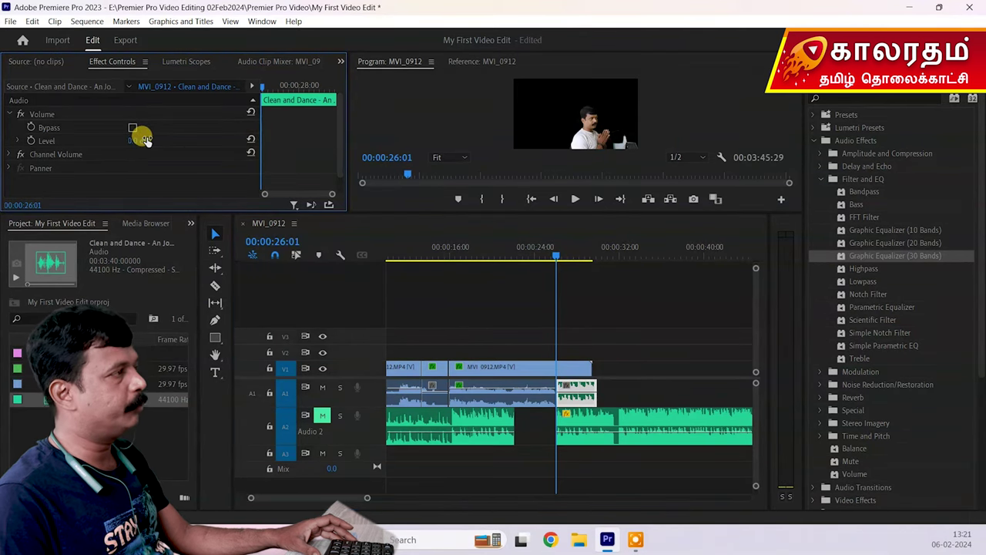
left_click_drag(556, 255, 457, 266)
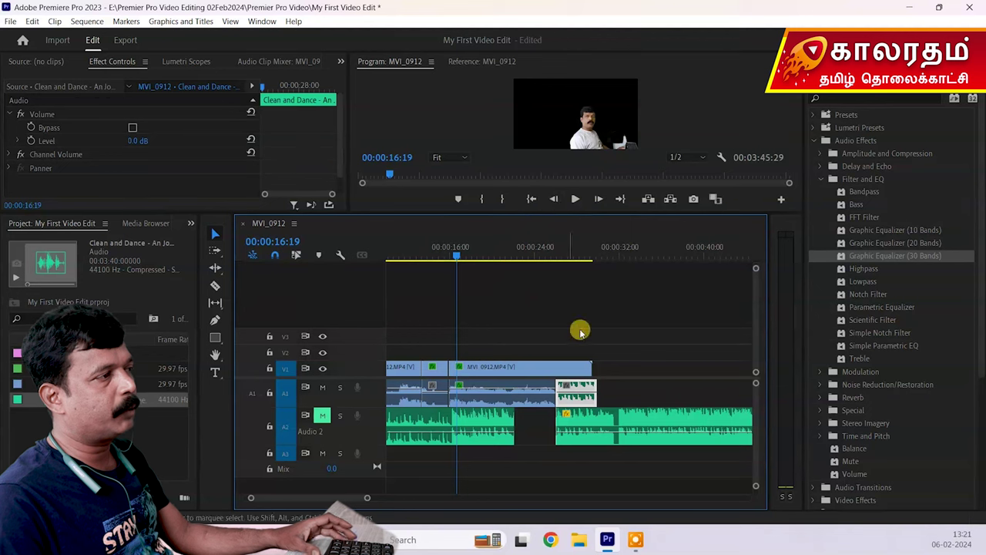
Play back with an enlarged Program monitor, stop at 00:00:29:24, and adjust the A2 music volume.
left_click(575, 200)
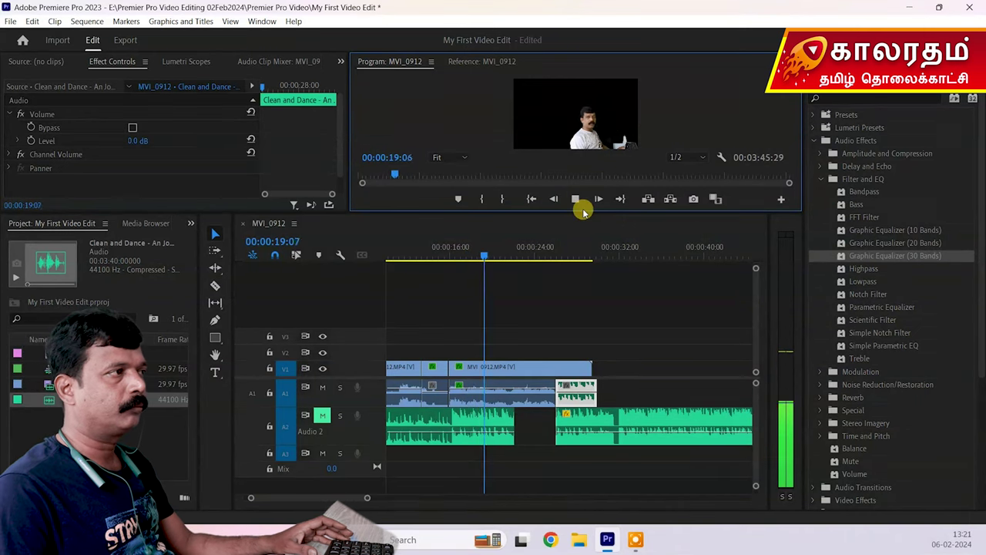
left_click_drag(582, 241, 571, 279)
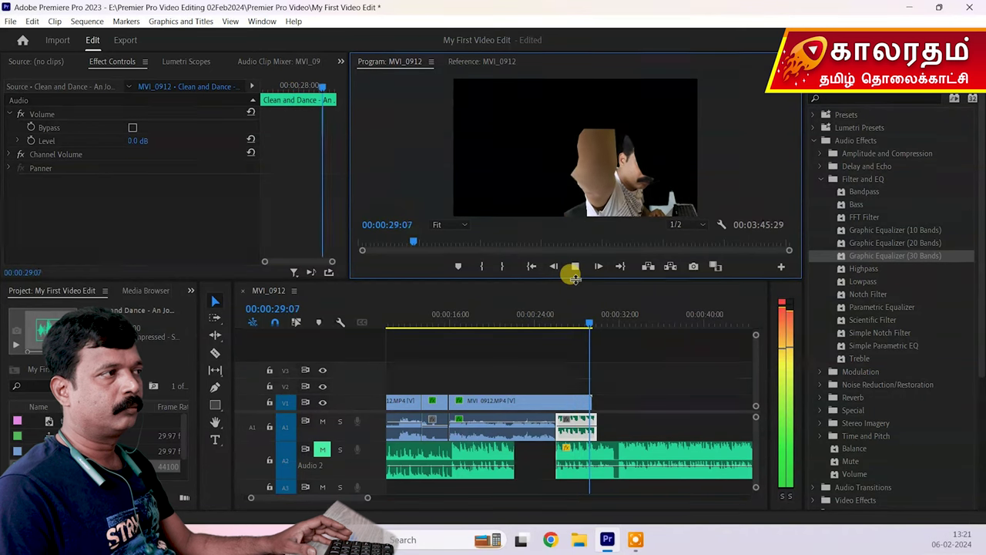
left_click(574, 267)
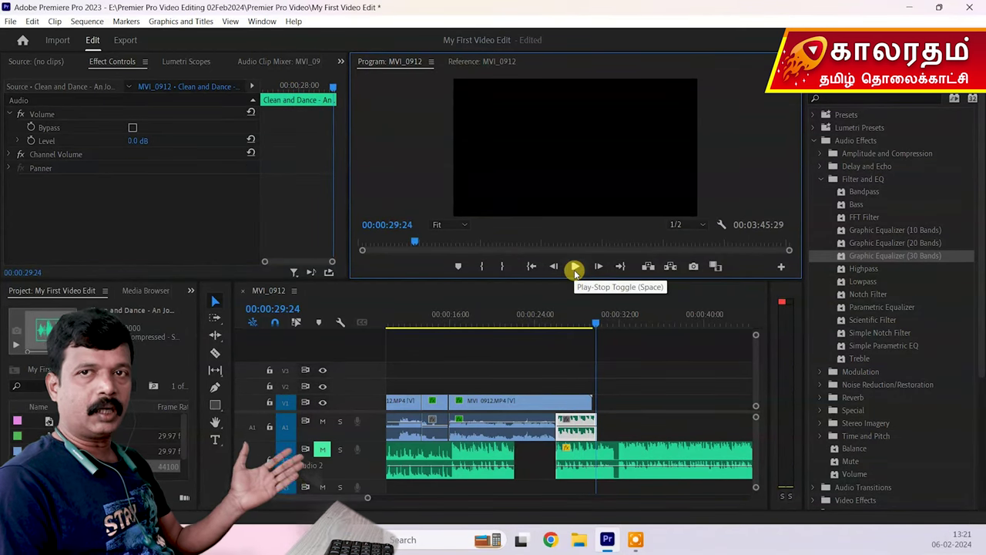
left_click(576, 431)
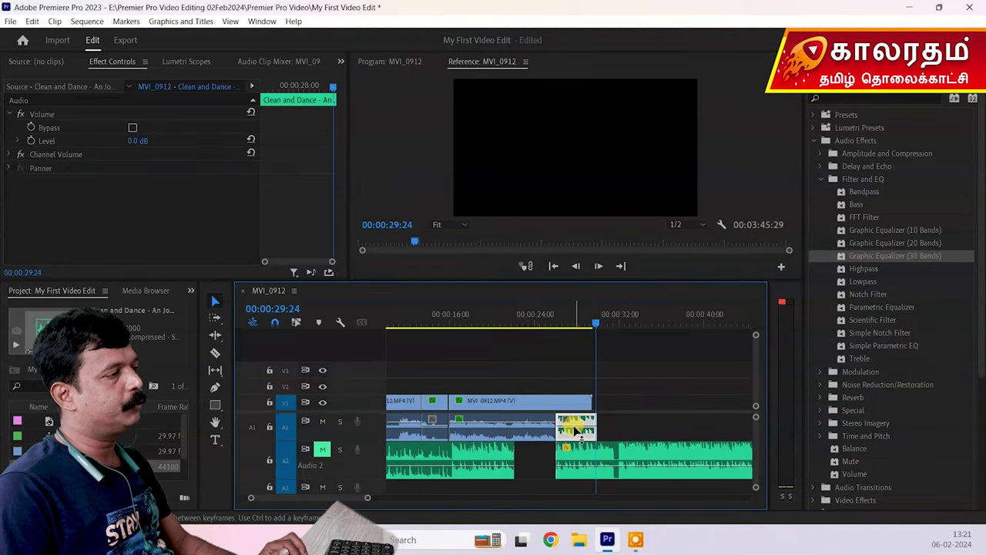
left_click_drag(576, 431, 574, 448)
Replay from 00:00:23:02 to 00:00:27:22 and select the A2 music clip right of the gap.
left_click(526, 313)
left_click(555, 264)
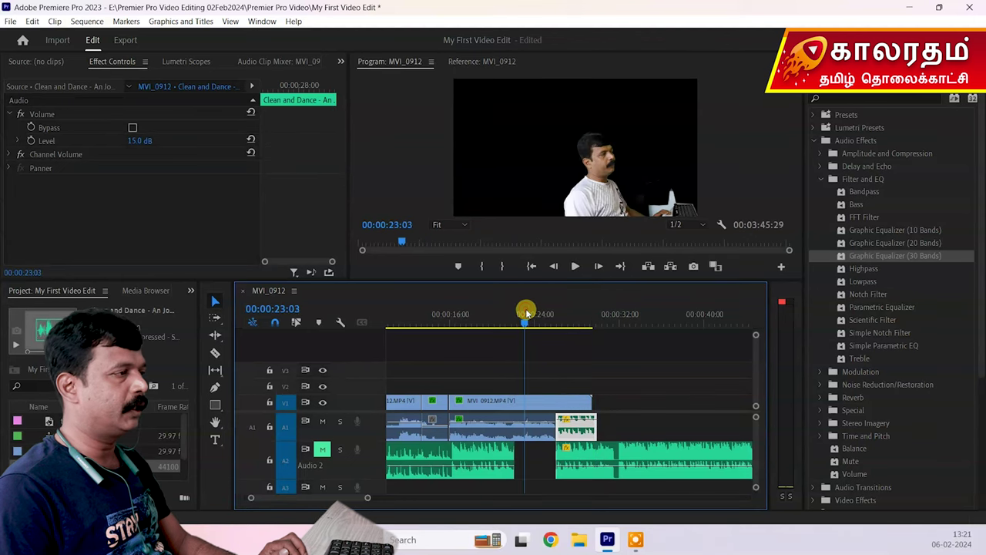
left_click(575, 267)
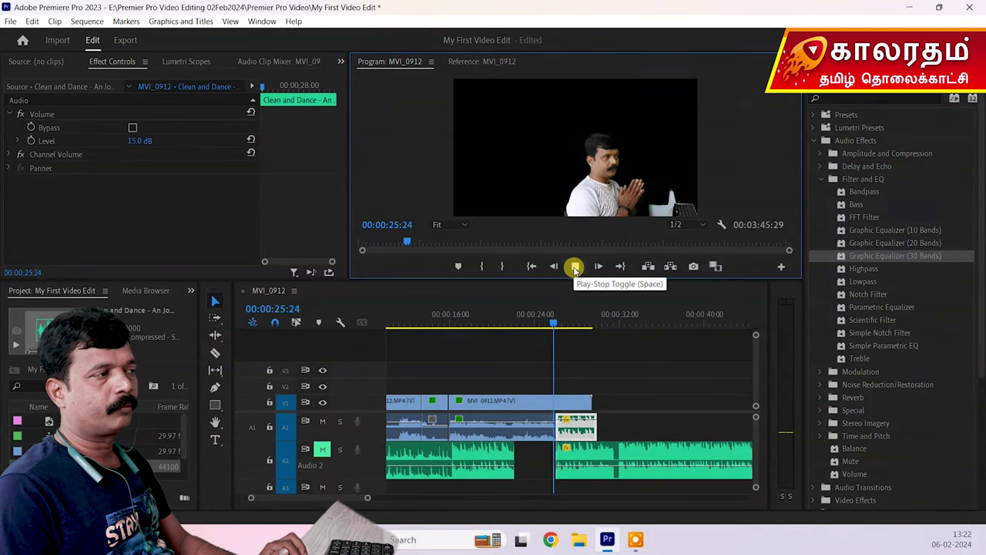
left_click(575, 266)
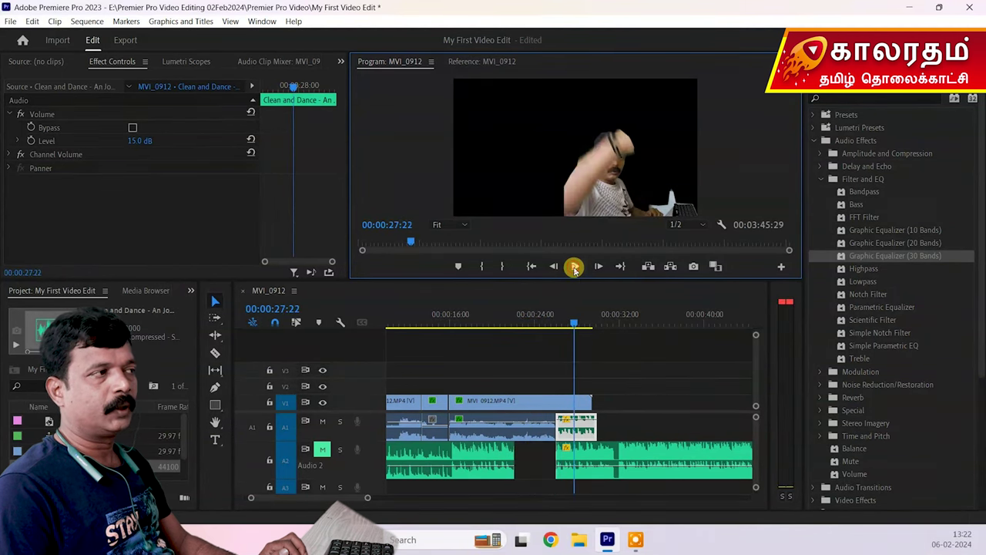
left_click(620, 465)
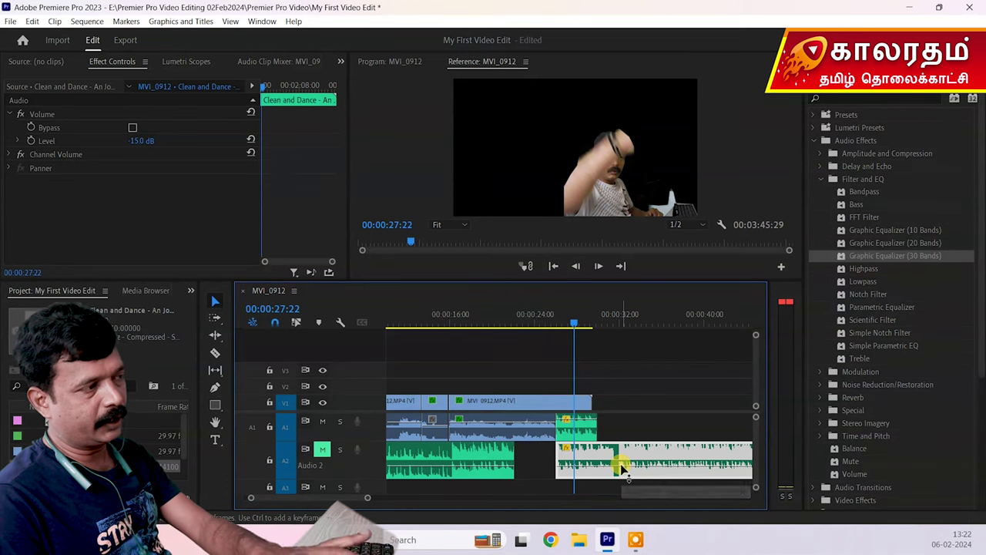
Delete both remaining music clips on Audio 2 and zoom the timeline in on the clips.
key("Delete")
left_click(481, 474)
key("Delete")
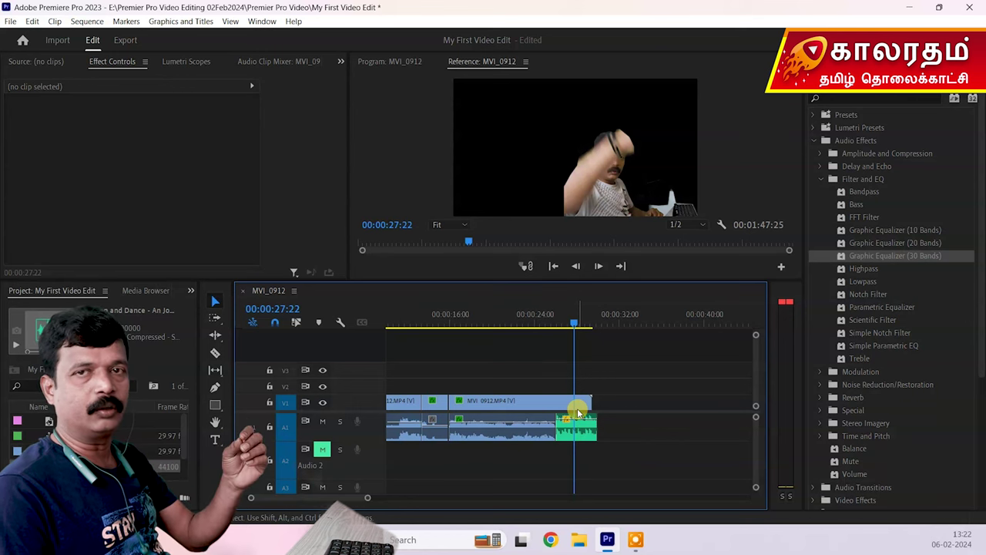
left_click(362, 497)
left_click_drag(366, 498, 333, 501)
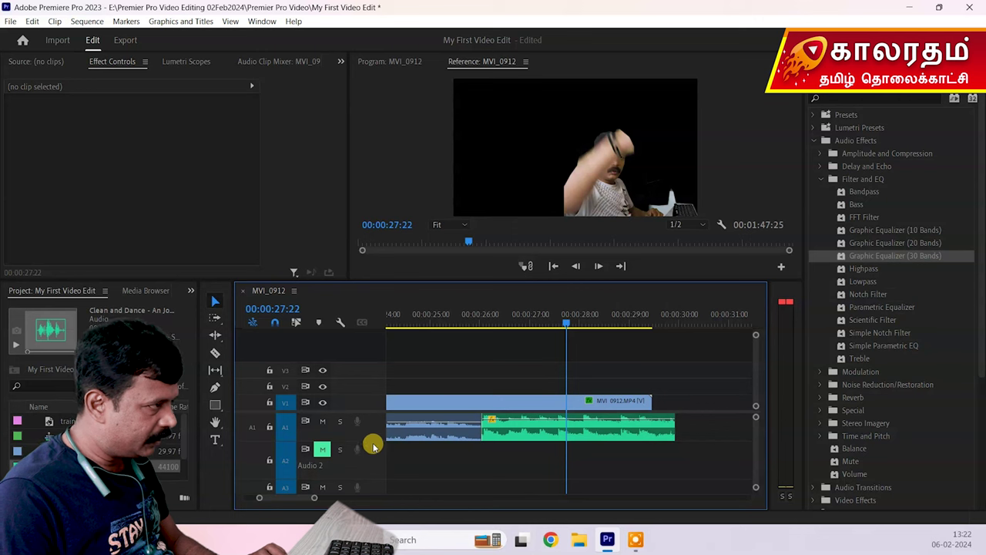
Enlarge the A1 track to show its waveform and play back from just before the music.
left_click_drag(370, 439, 369, 458)
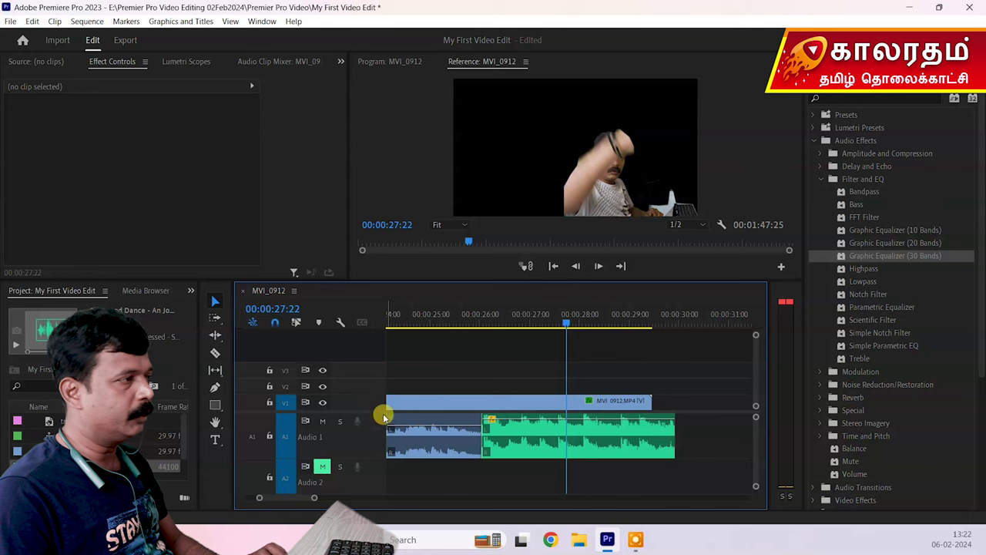
left_click_drag(377, 393, 374, 352)
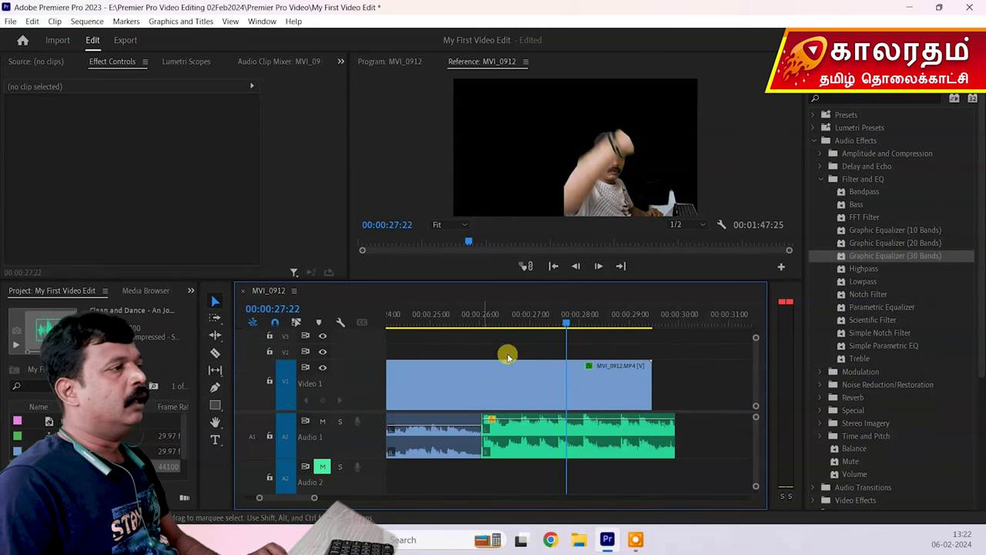
left_click_drag(368, 357, 359, 391)
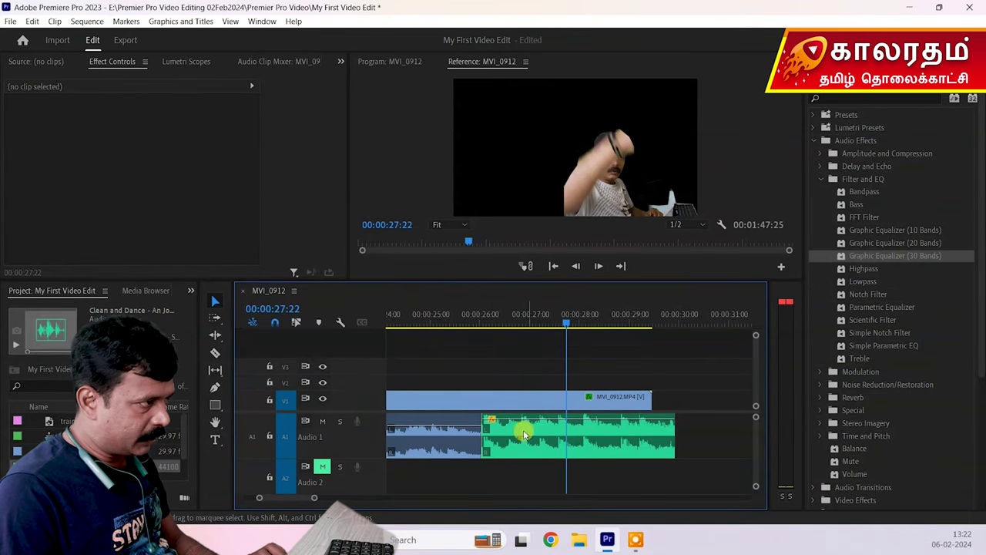
left_click(462, 315)
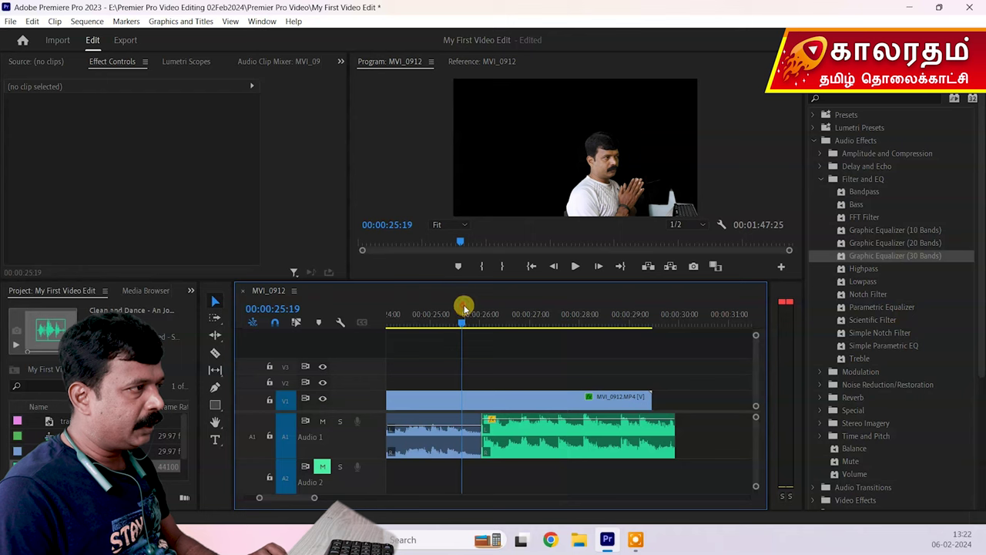
left_click_drag(462, 322, 424, 324)
left_click(573, 266)
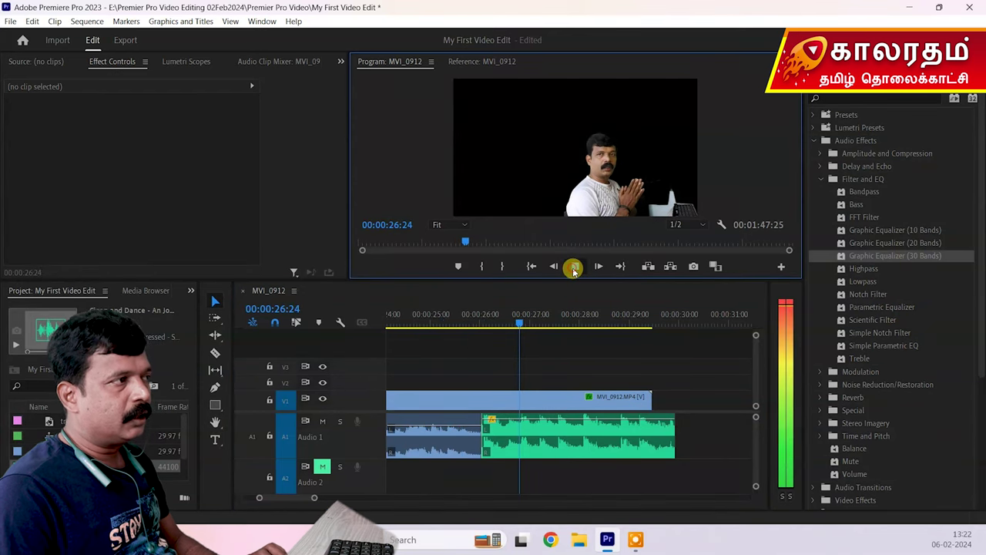
left_click(574, 266)
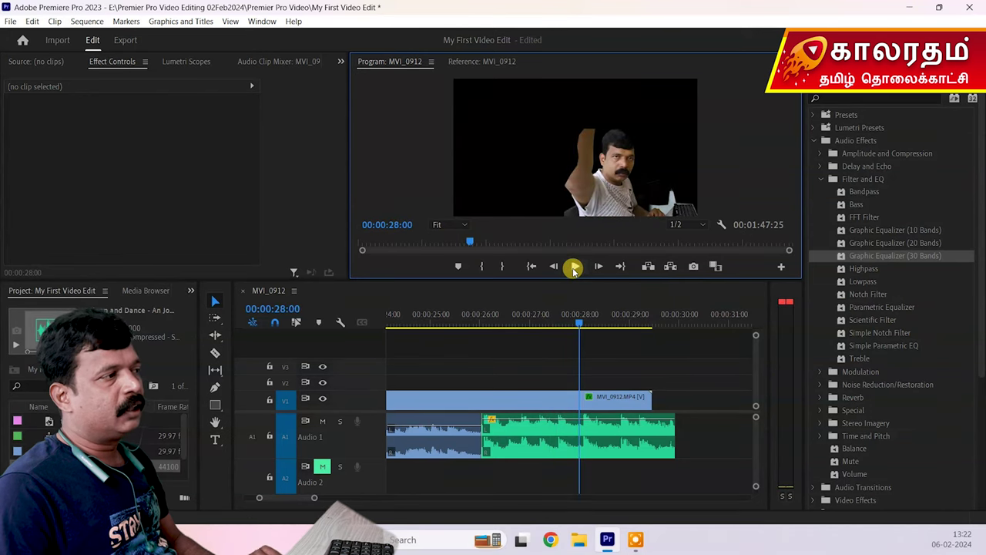
Select the music clip and park the playhead on its first frame at 00:00:26:01.
left_click(510, 450)
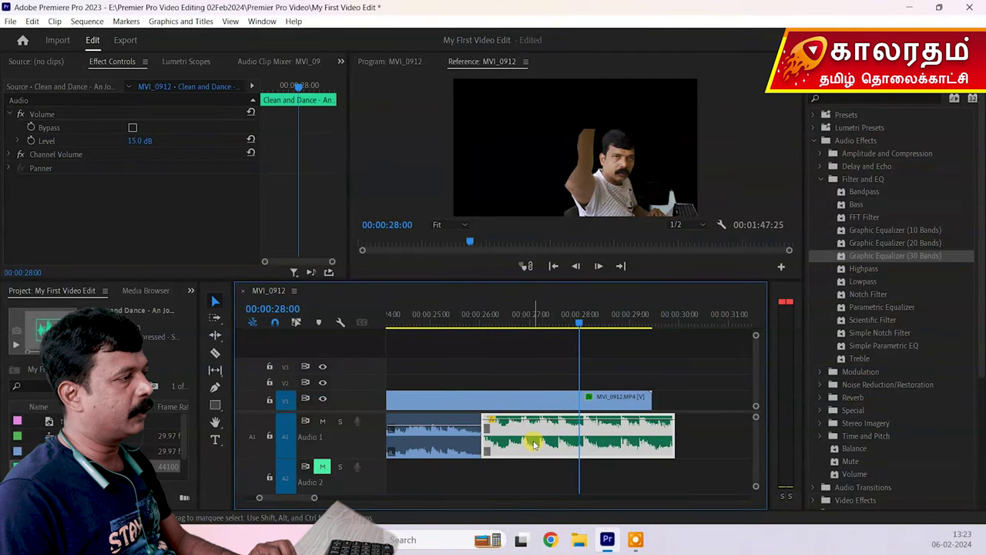
left_click_drag(579, 327, 482, 336)
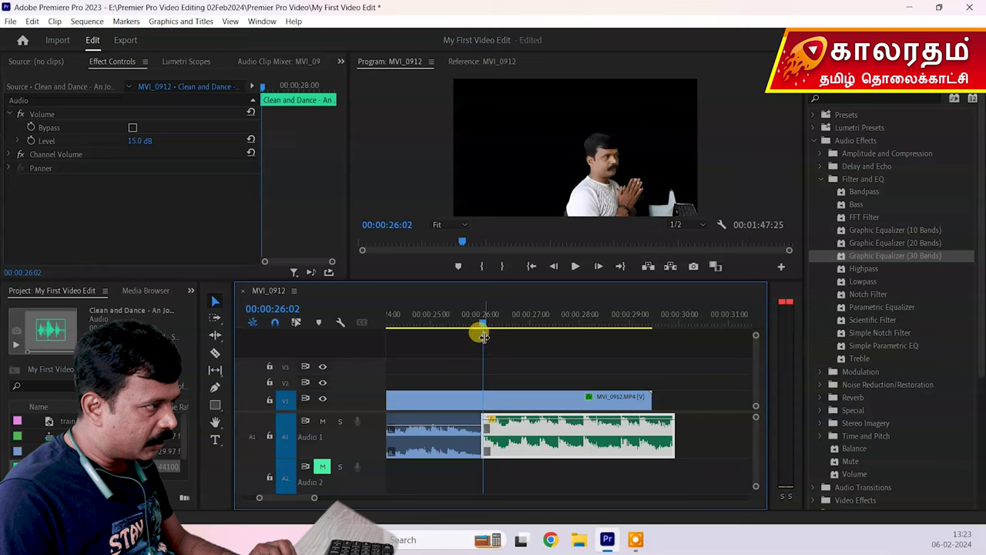
left_click_drag(312, 501, 282, 500)
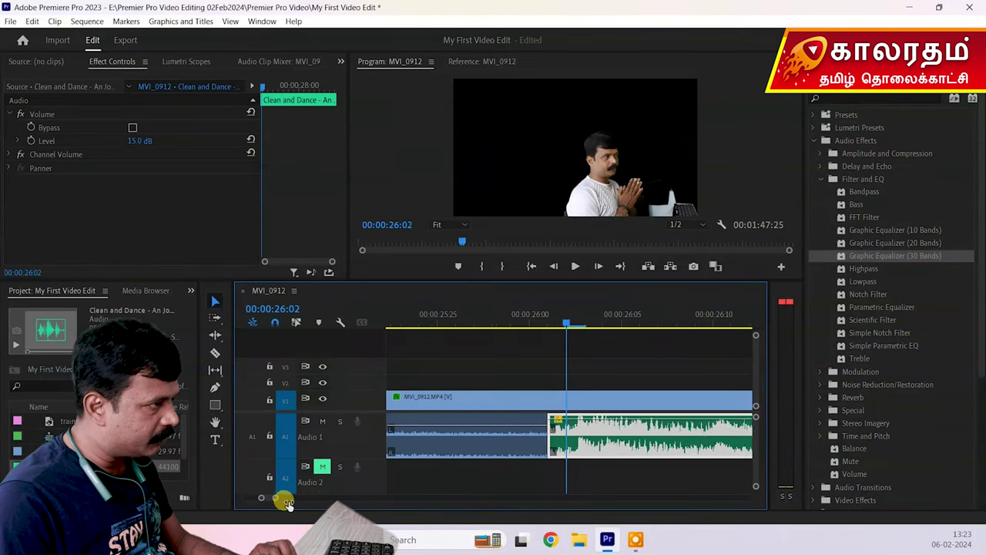
left_click_drag(566, 324, 552, 326)
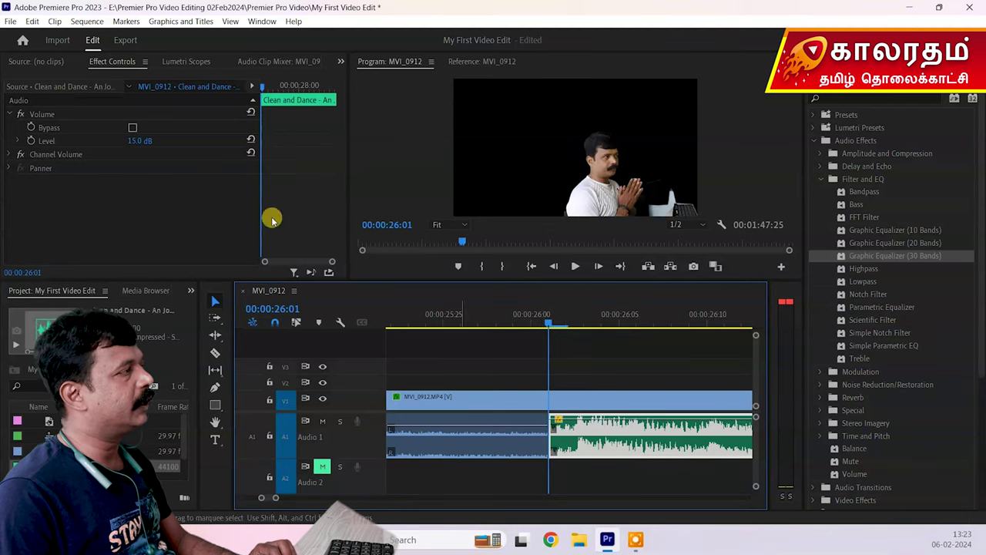
Turn on Level animation and add a second volume keyframe at 00:00:26:08.
left_click(31, 141)
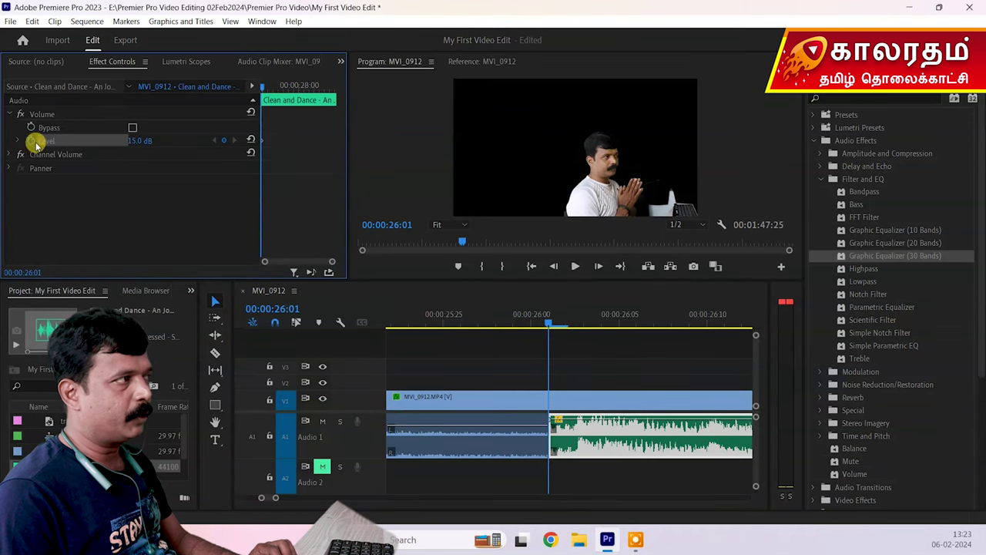
left_click_drag(345, 159, 438, 154)
left_click_drag(423, 262, 393, 264)
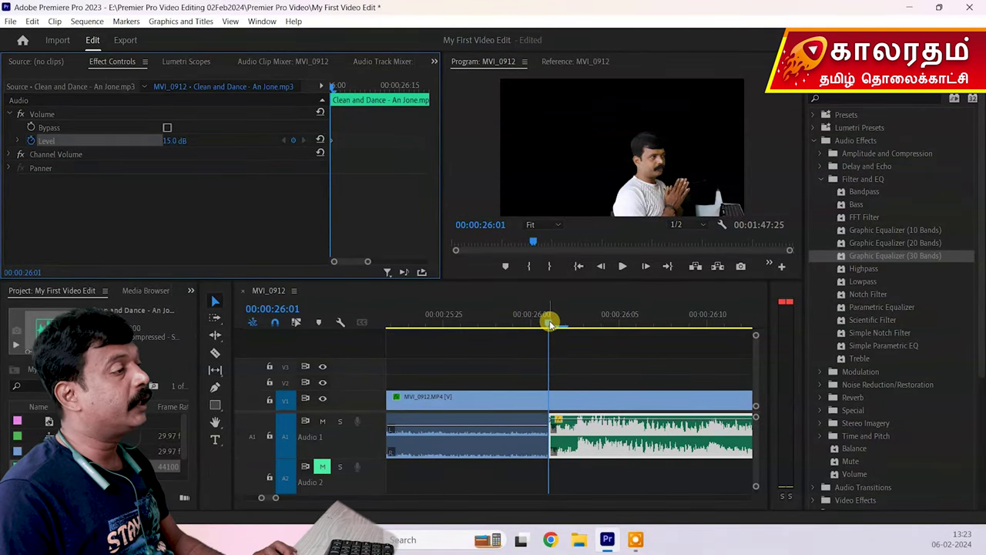
left_click_drag(547, 323, 672, 325)
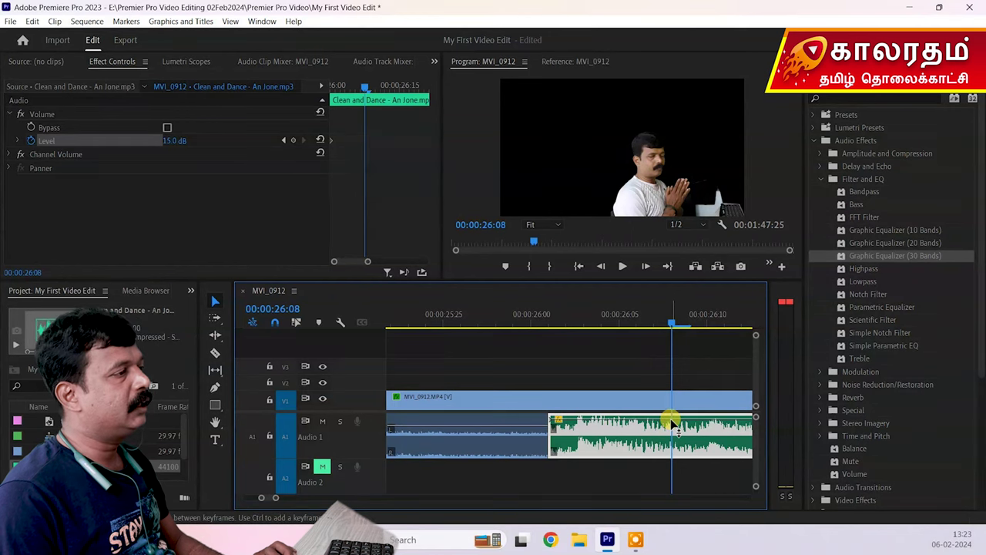
left_click(292, 141)
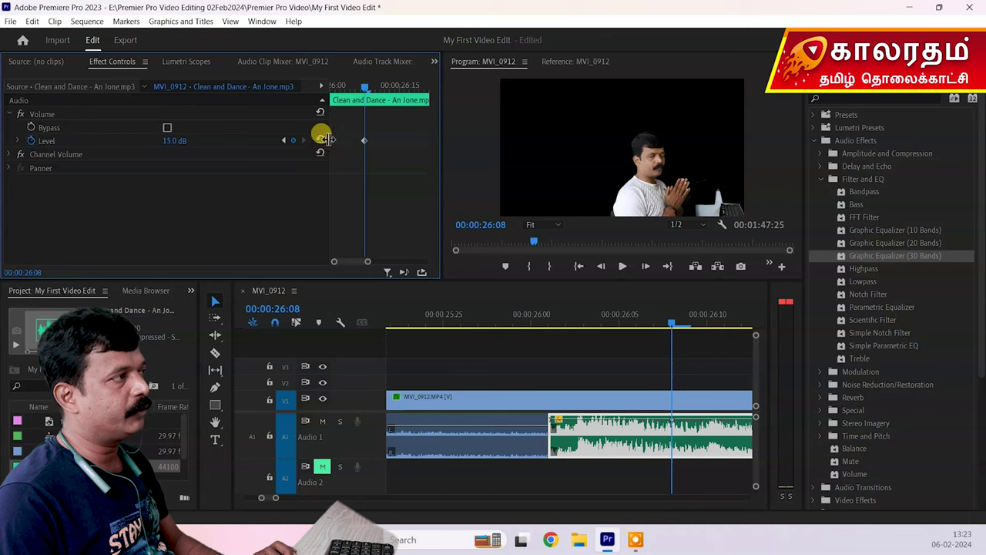
Set the first volume keyframe at 00:00:26:01 to 0.0 dB, keeping the second at 15.0 dB.
left_click(283, 140)
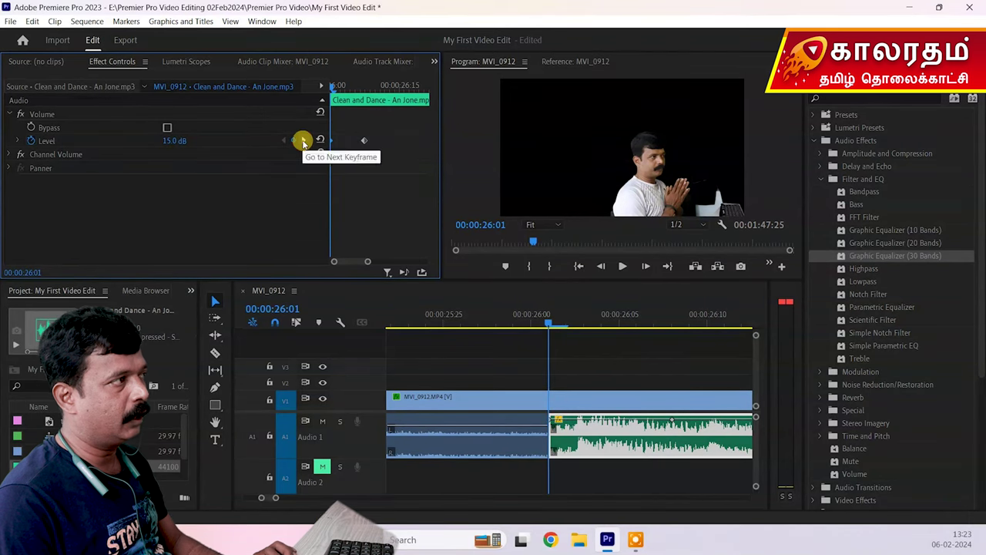
left_click(302, 140)
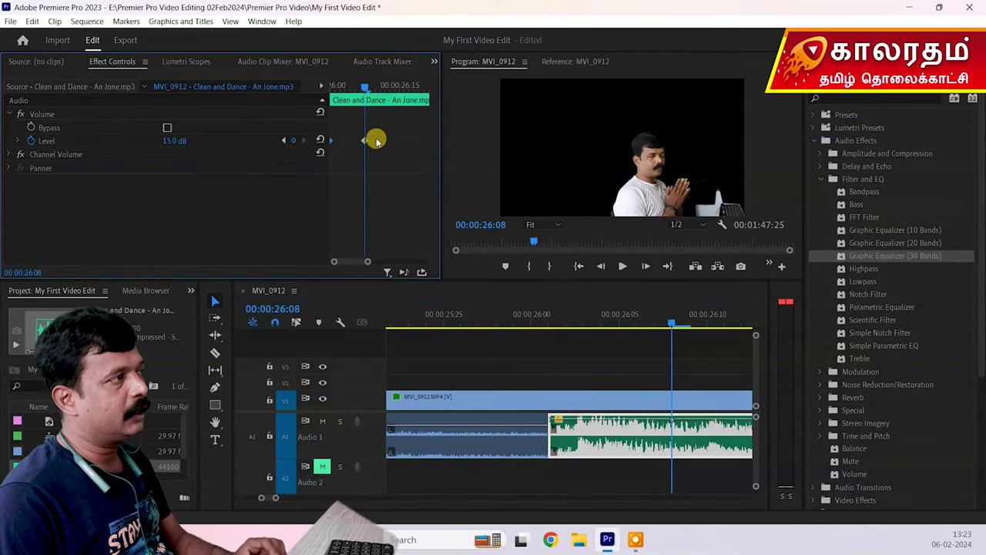
left_click(283, 141)
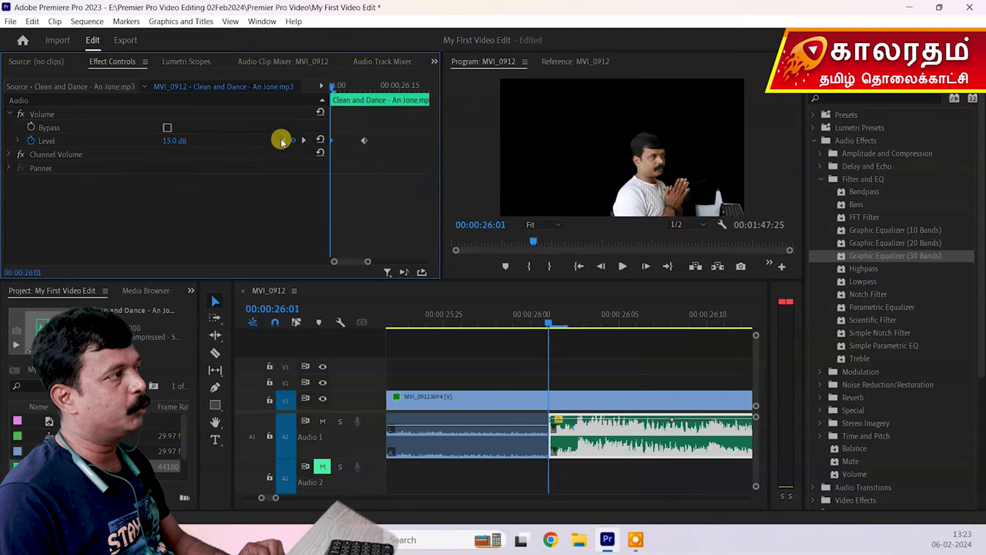
left_click(304, 142)
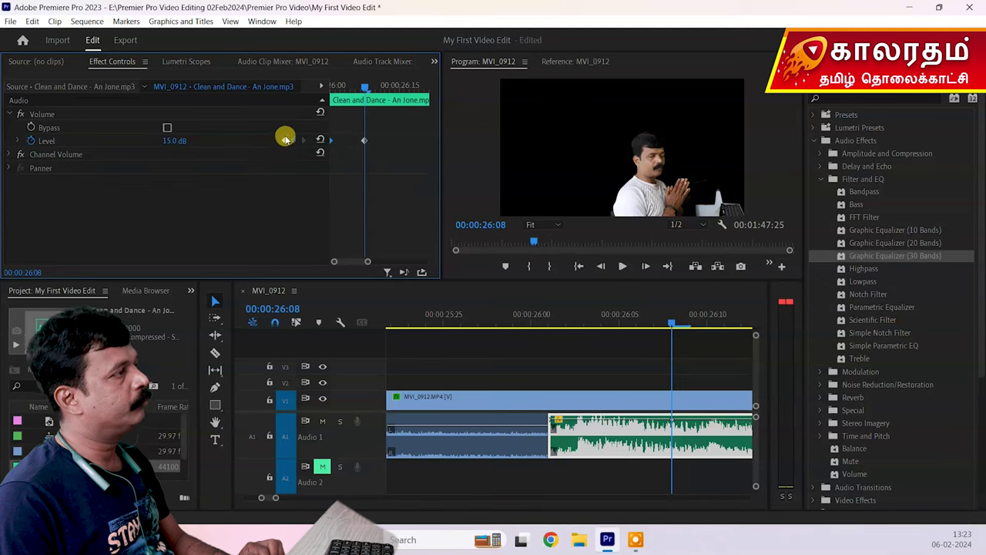
left_click(282, 141)
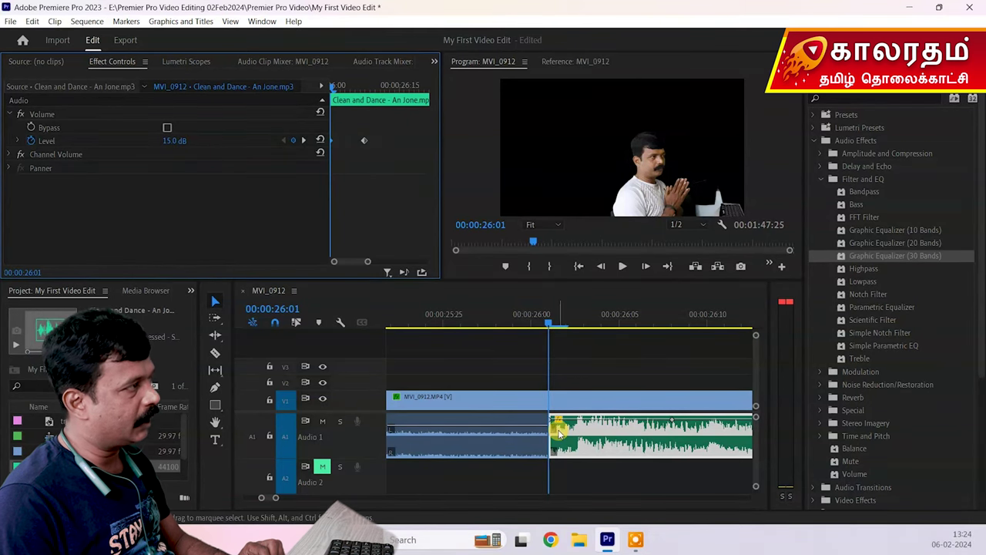
left_click(168, 142)
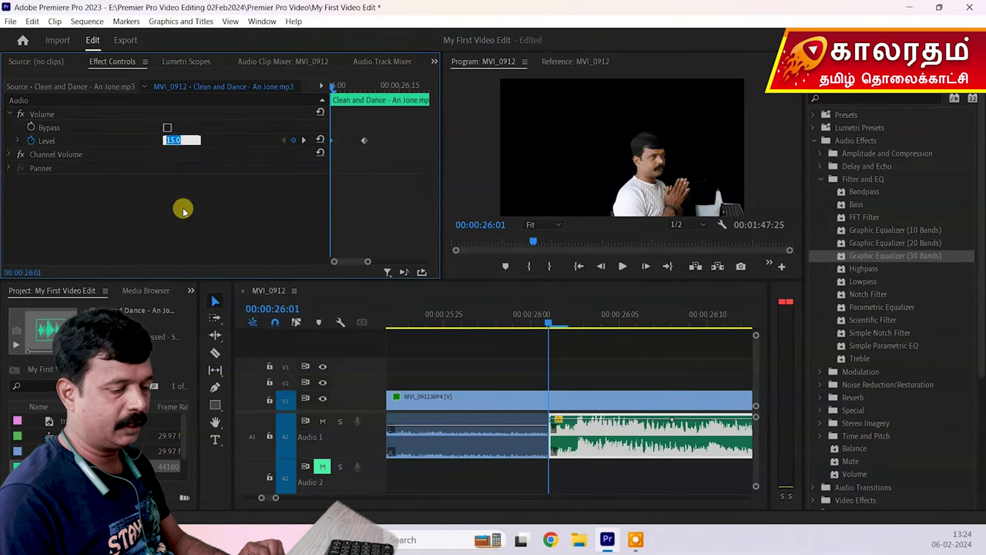
type("0")
key("Return")
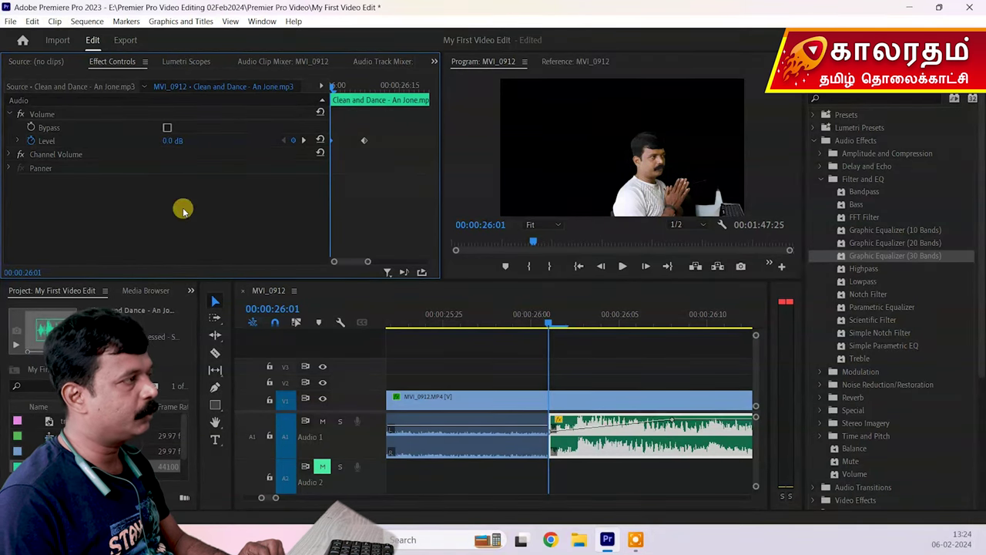
left_click(303, 141)
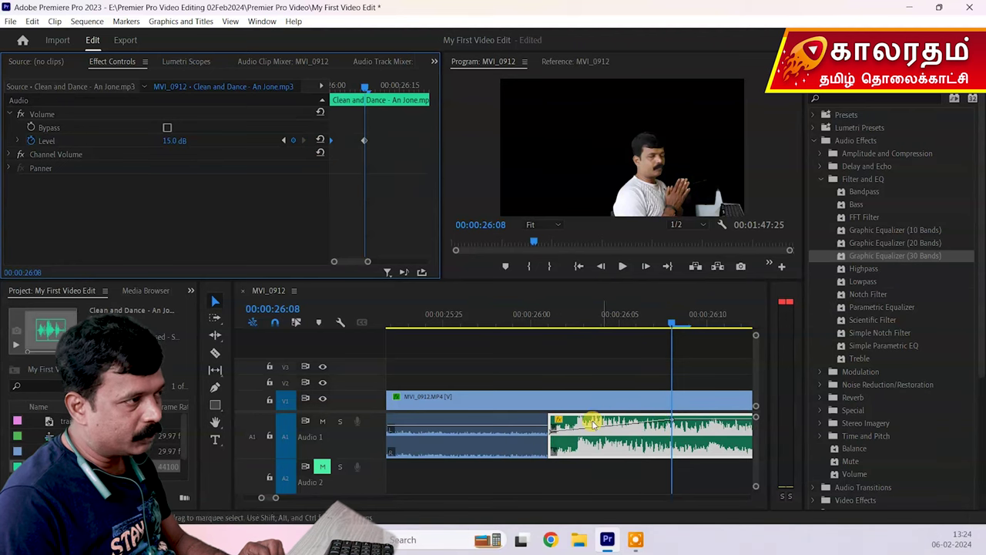
left_click(459, 316)
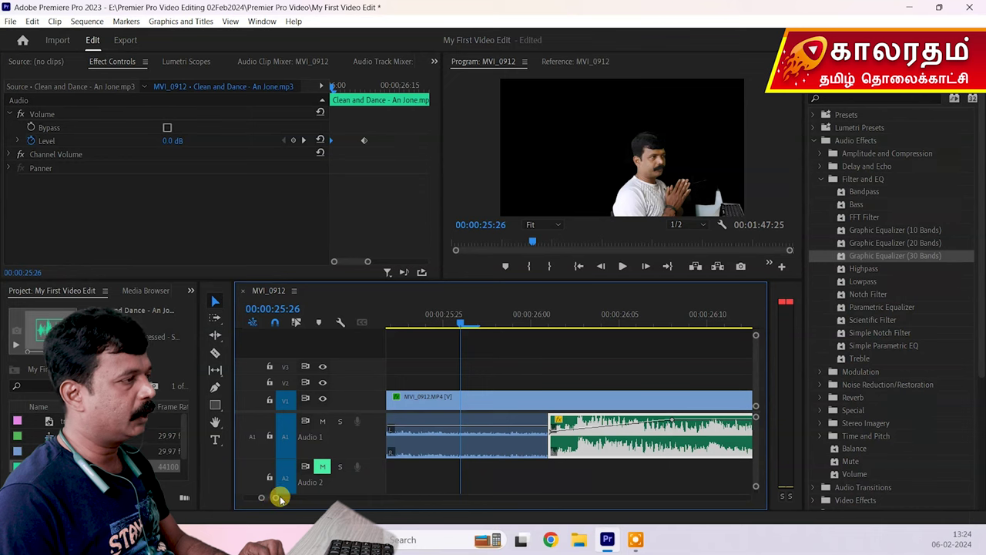
Play back the start of the music fade-in.
left_click_drag(273, 499, 305, 503)
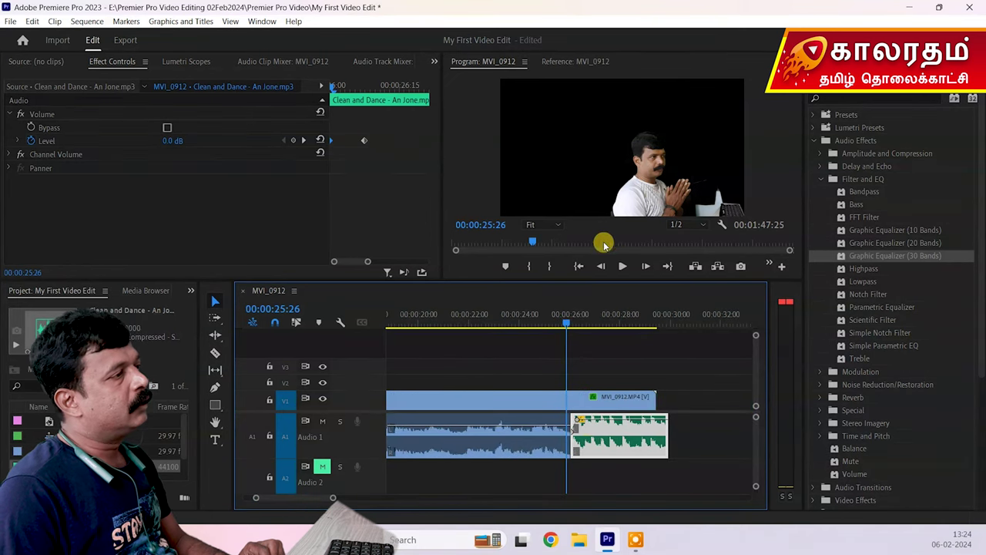
left_click(622, 265)
left_click(621, 264)
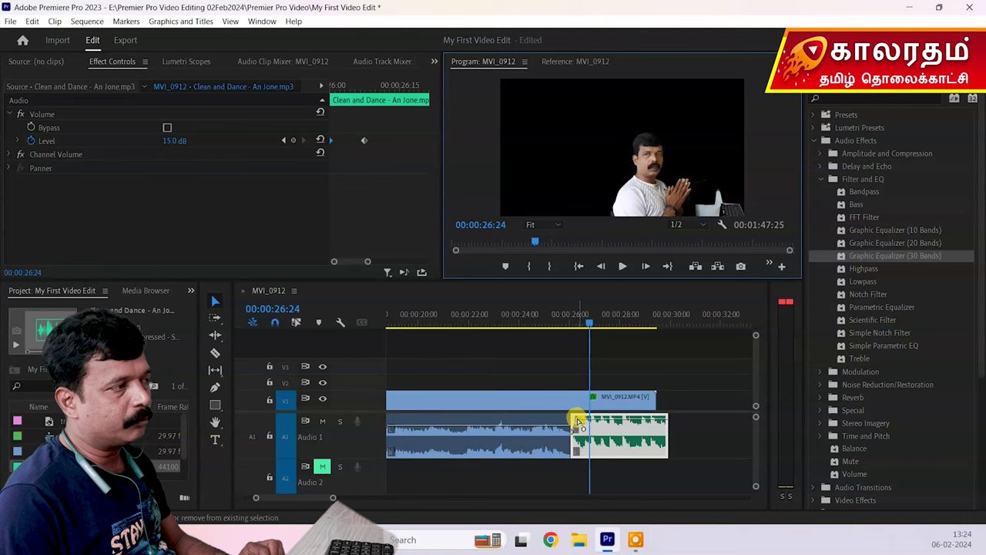
Move the 15.0 dB volume keyframe to about 00:00:27:14 and replay from 00:00:23:19.
left_click_drag(578, 421, 581, 420)
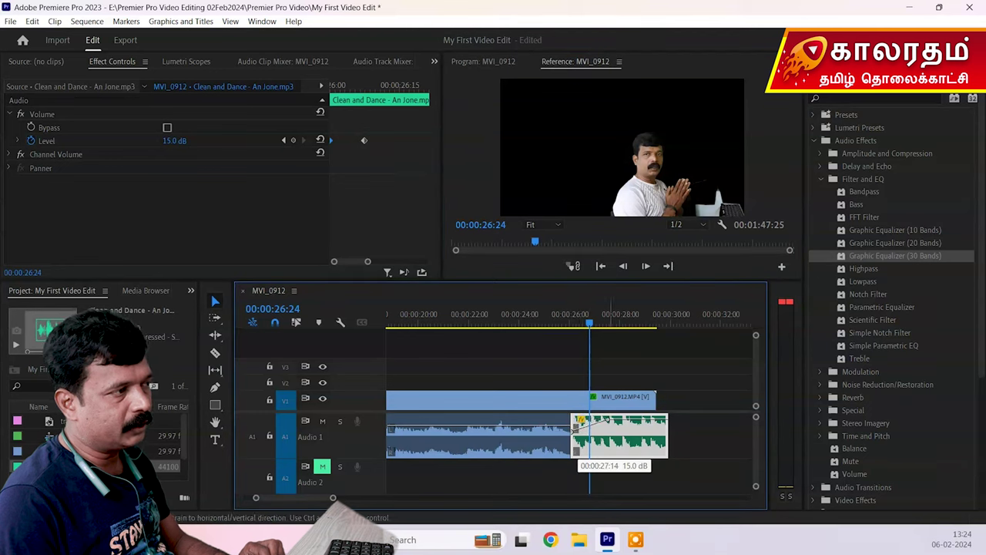
left_click_drag(608, 420, 605, 418)
left_click(588, 325)
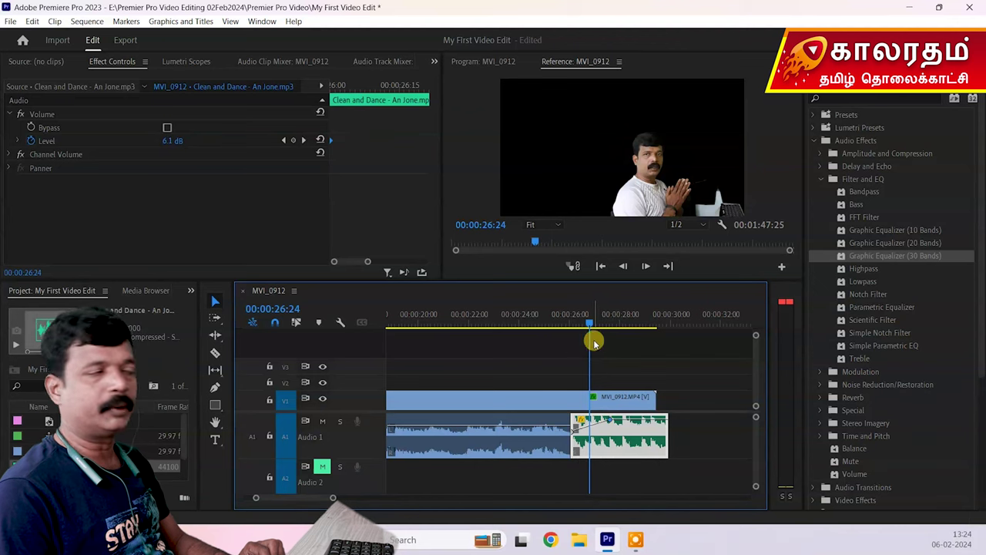
left_click_drag(588, 325, 509, 328)
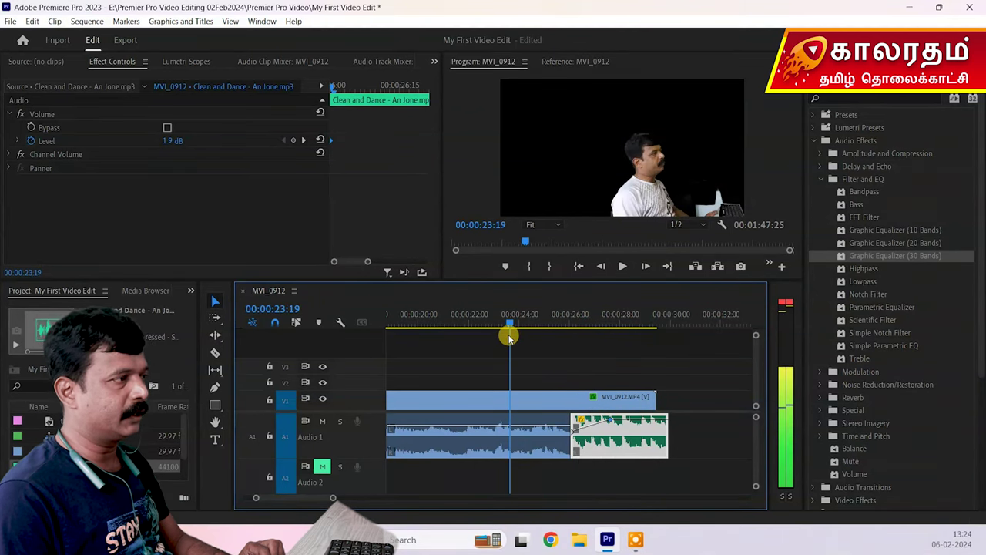
left_click(622, 265)
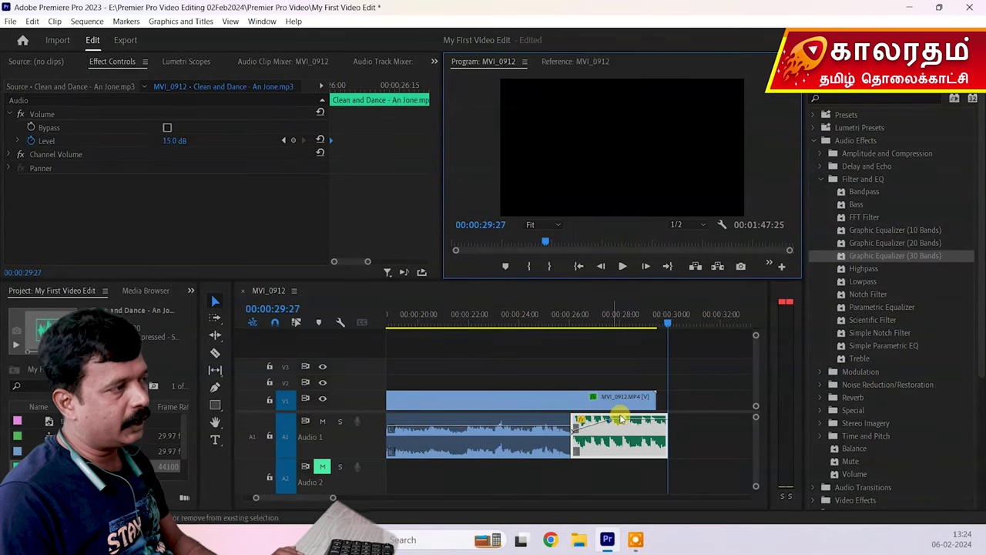
left_click(215, 389)
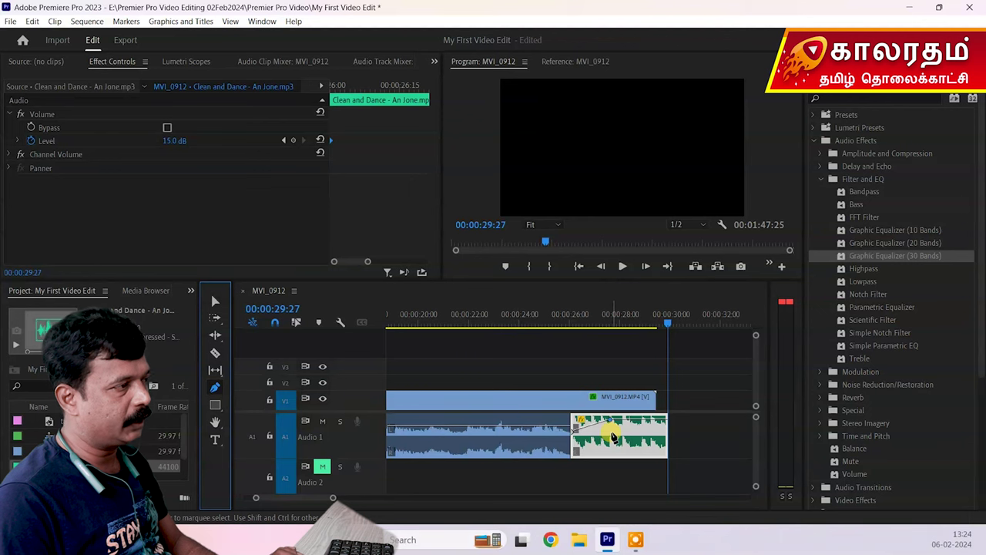
Delete the old Level keyframes and add a start keyframe on the music clip lowered to about -9.5 dB.
left_click(31, 140)
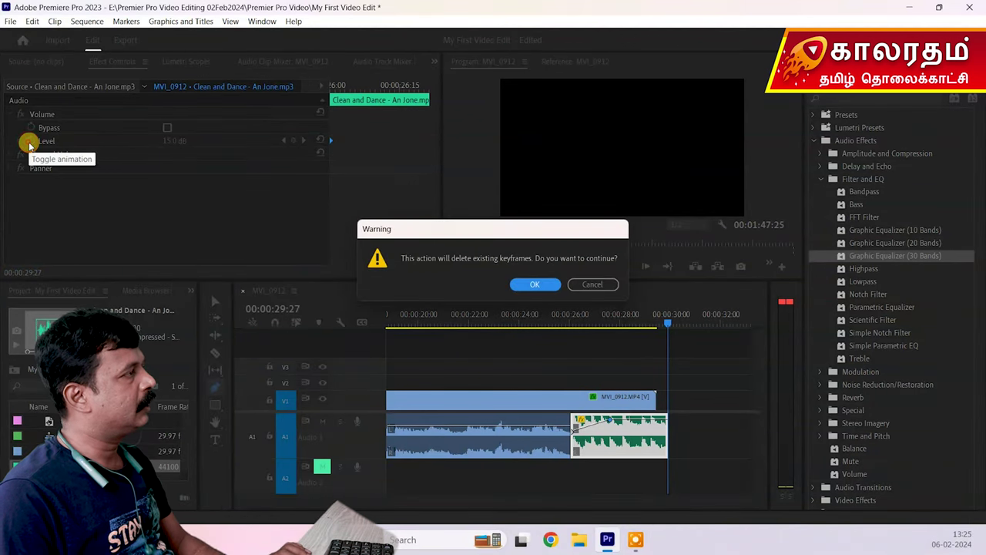
left_click(539, 284)
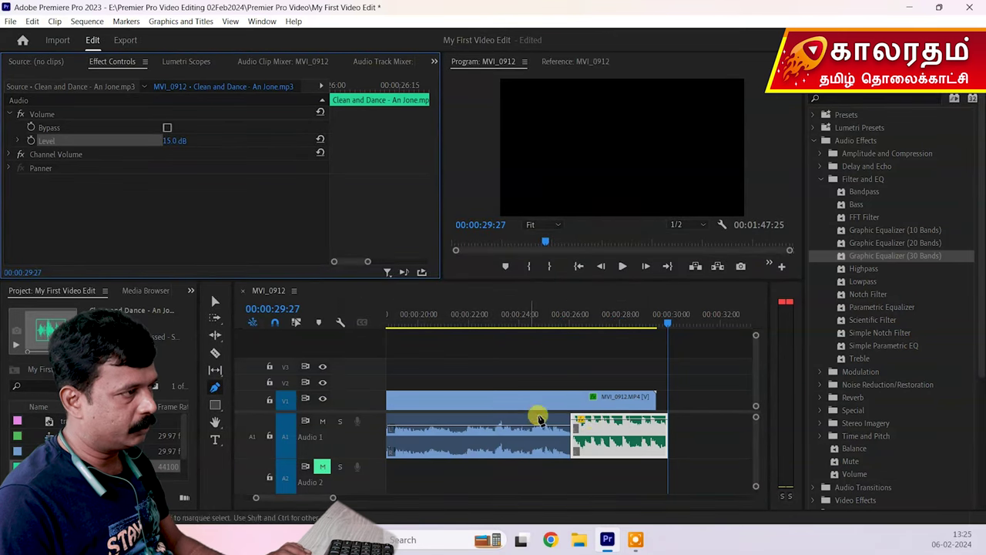
left_click(214, 388)
left_click(622, 424)
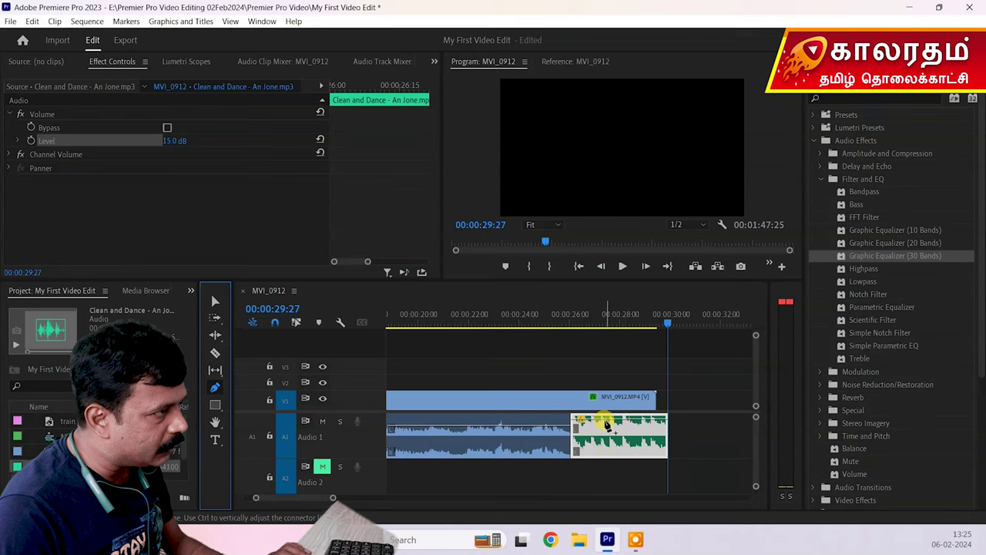
left_click(610, 422)
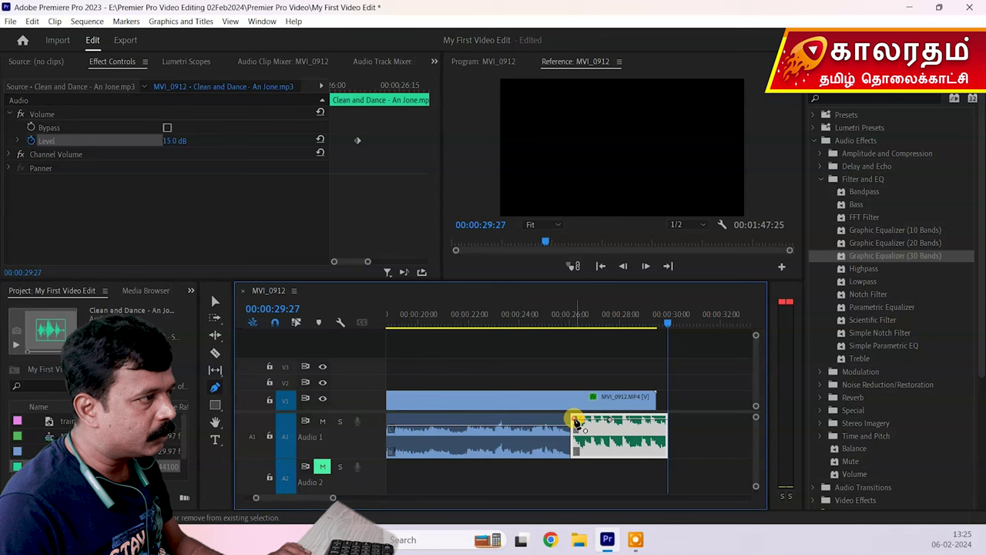
left_click(576, 422)
left_click_drag(576, 422, 574, 442)
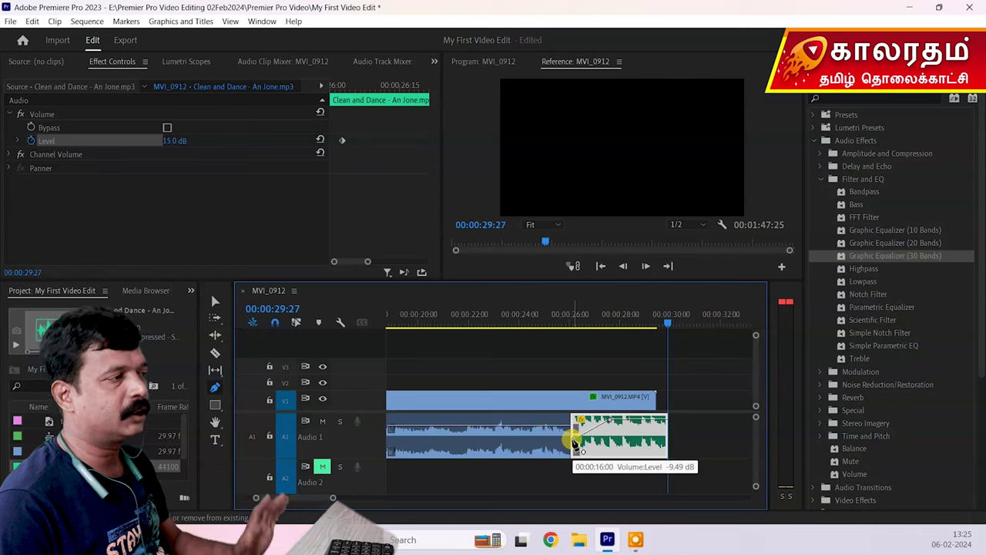
left_click(548, 314)
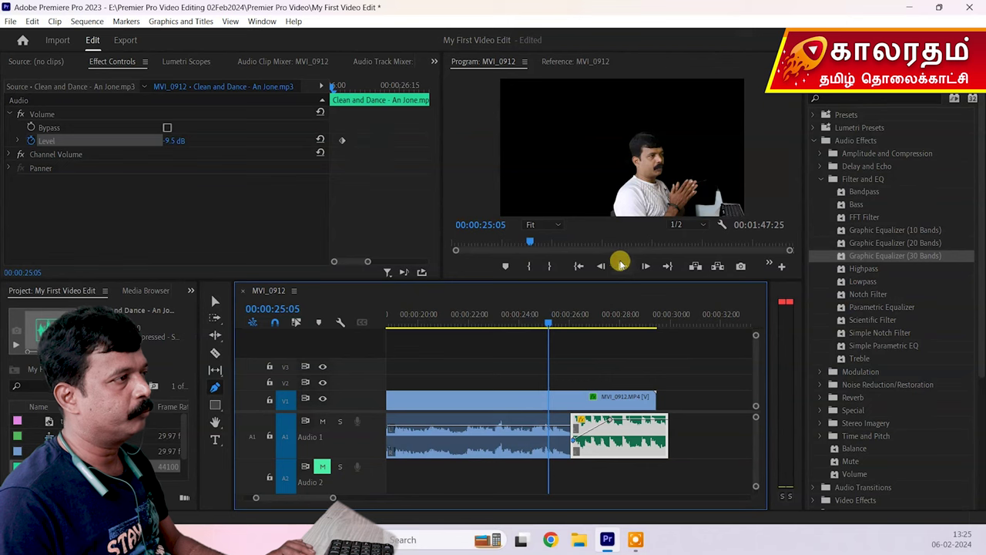
Replay the music fade-in from 00:00:20:28, then select the MVI_0912 clip near 00:00:25:05.
left_click(622, 264)
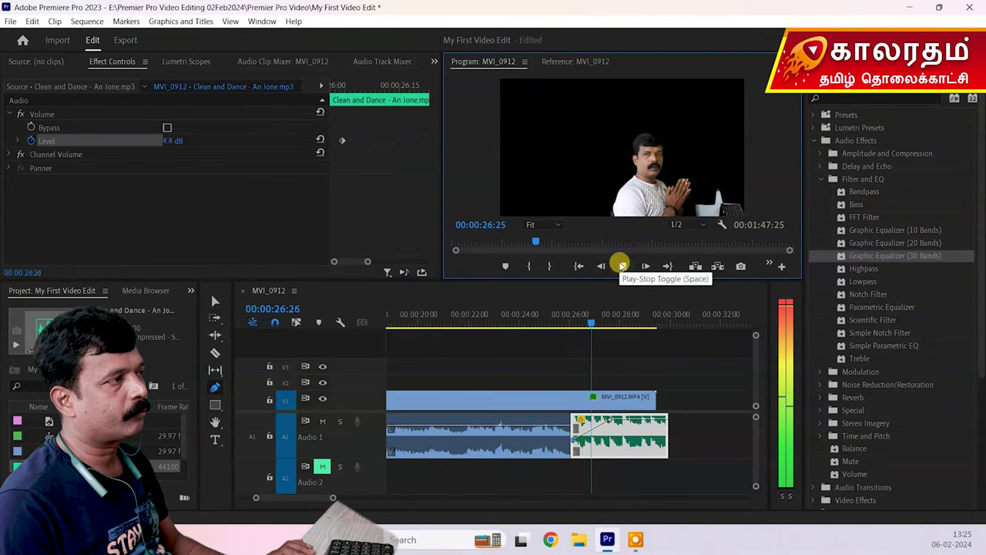
left_click(622, 265)
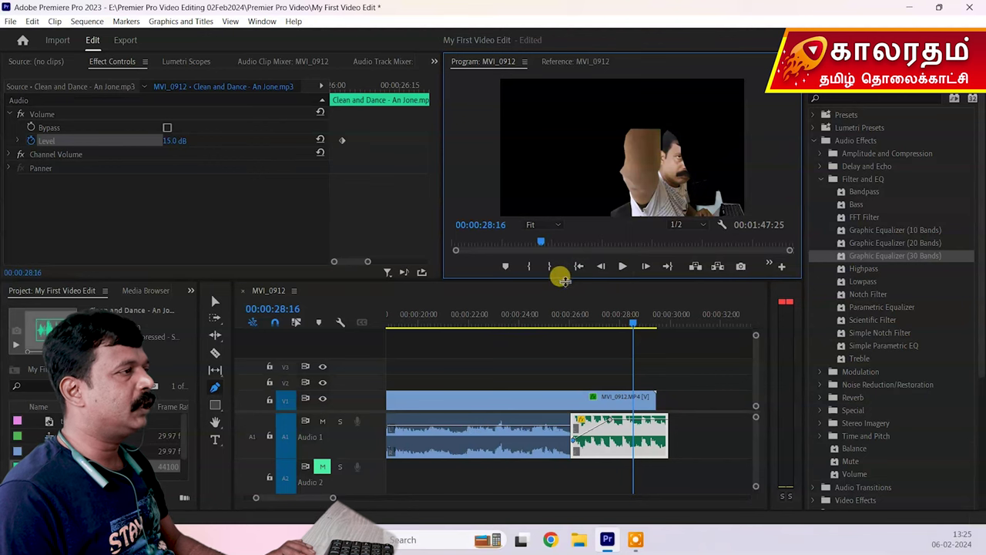
left_click_drag(559, 280, 561, 264)
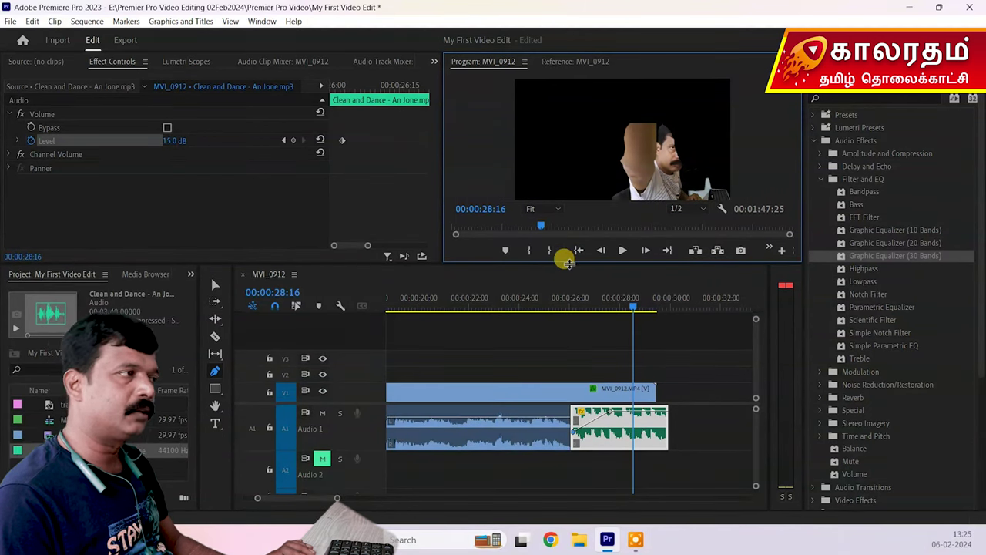
left_click_drag(357, 379, 352, 351)
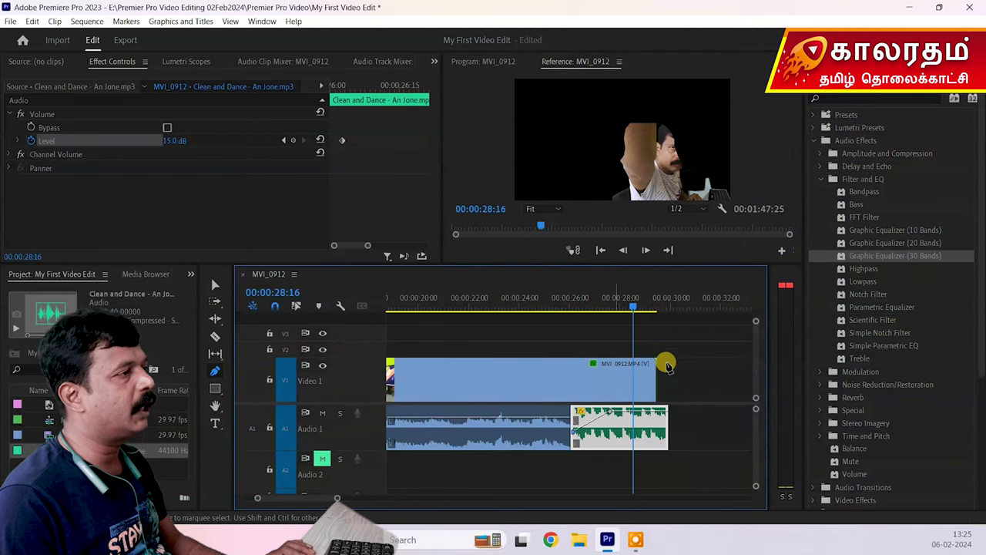
left_click_drag(633, 307, 442, 331)
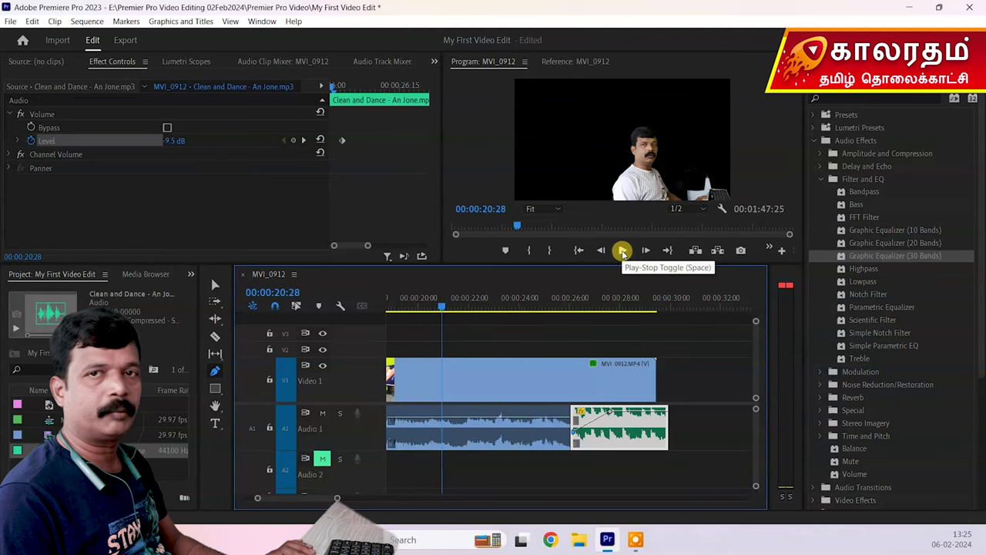
left_click(622, 252)
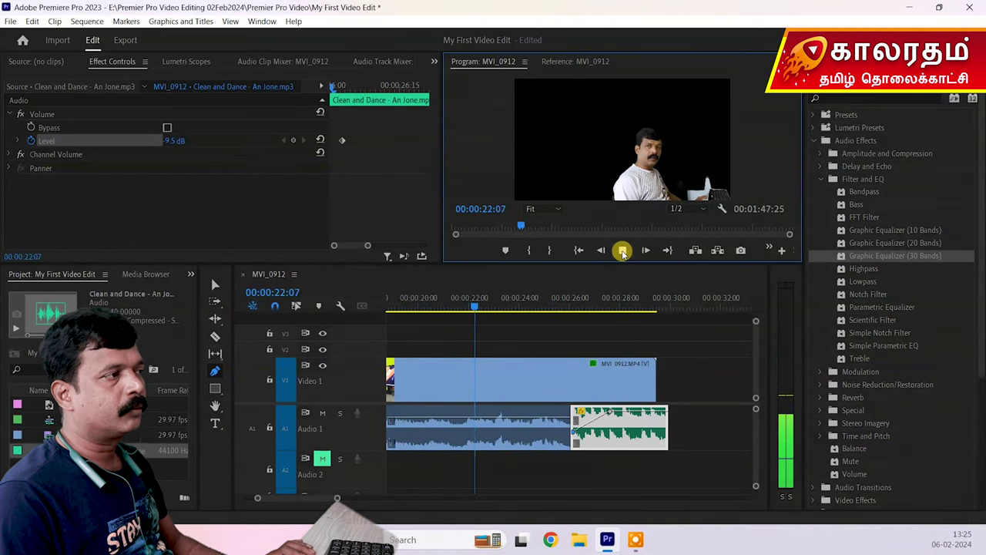
left_click(622, 251)
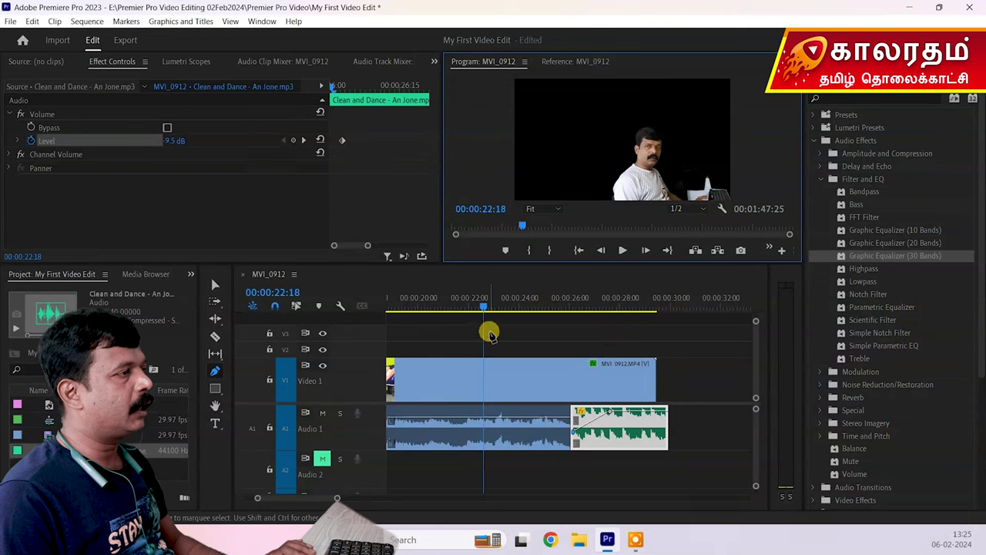
left_click_drag(497, 314, 552, 313)
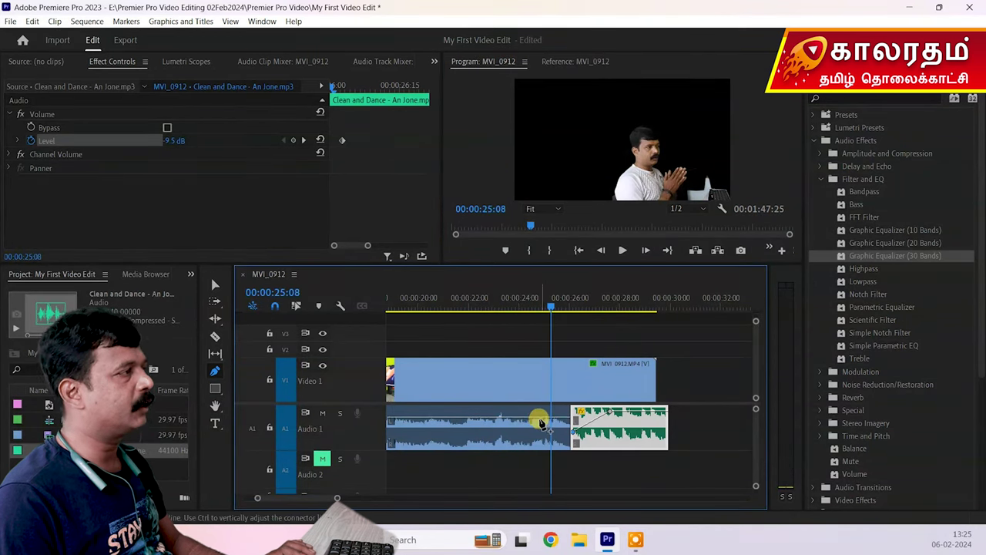
left_click(561, 382)
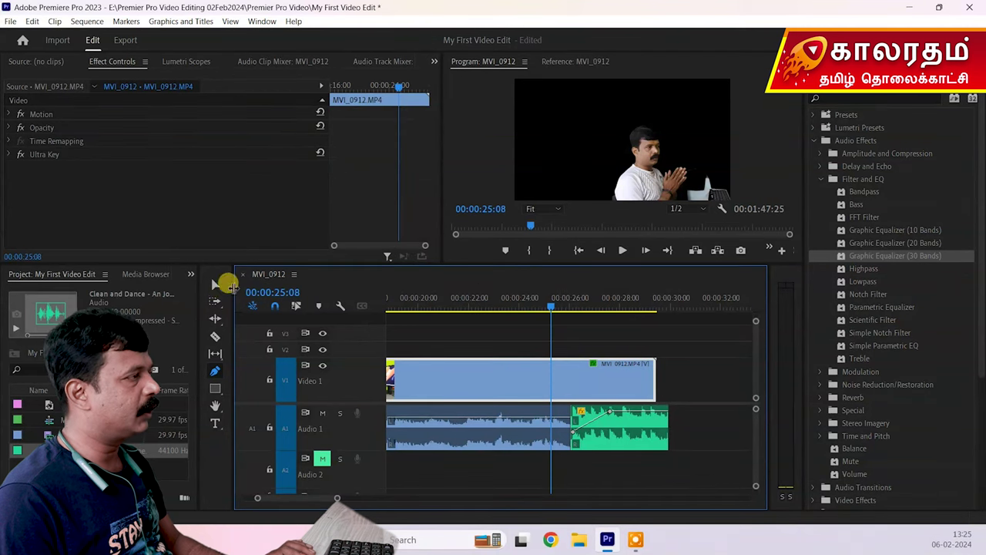
Reselect MVI_0912 and set a 100% Opacity keyframe at 00:00:25:08.
left_click(213, 286)
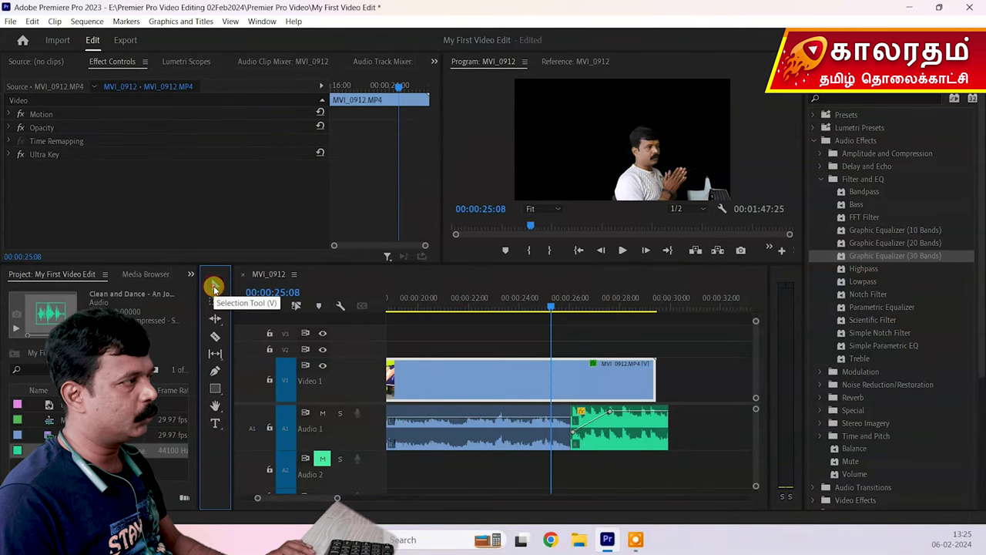
left_click(616, 378)
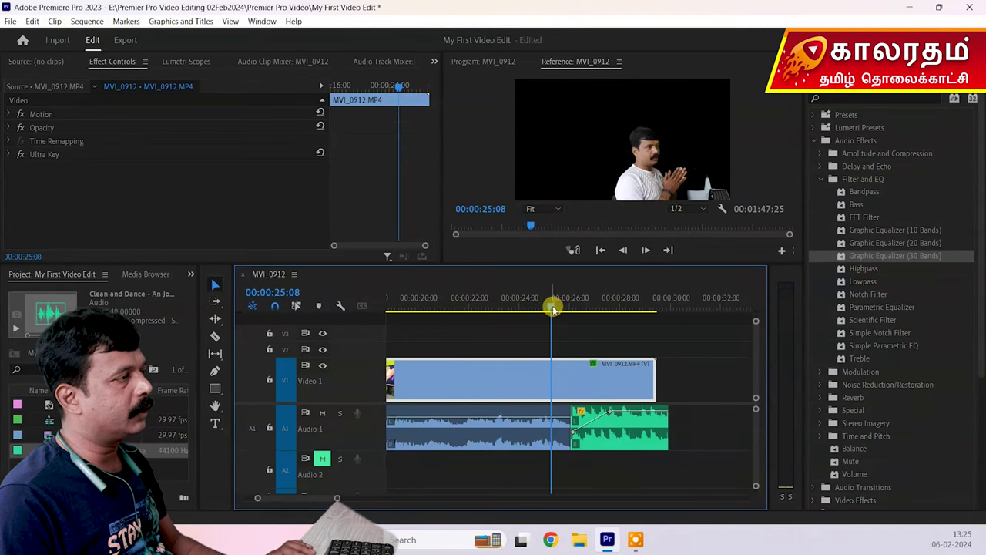
left_click(8, 128)
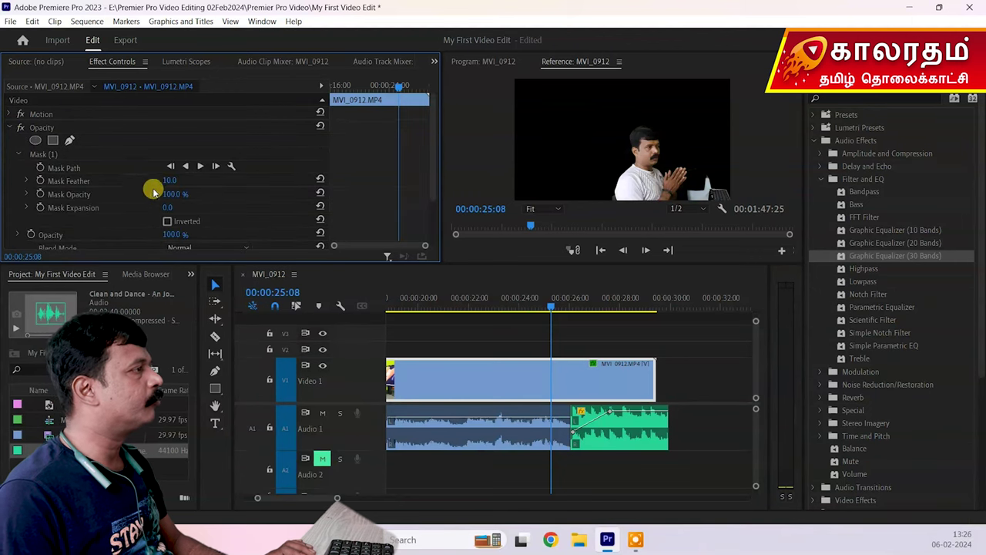
scroll(165, 205, "down", 1)
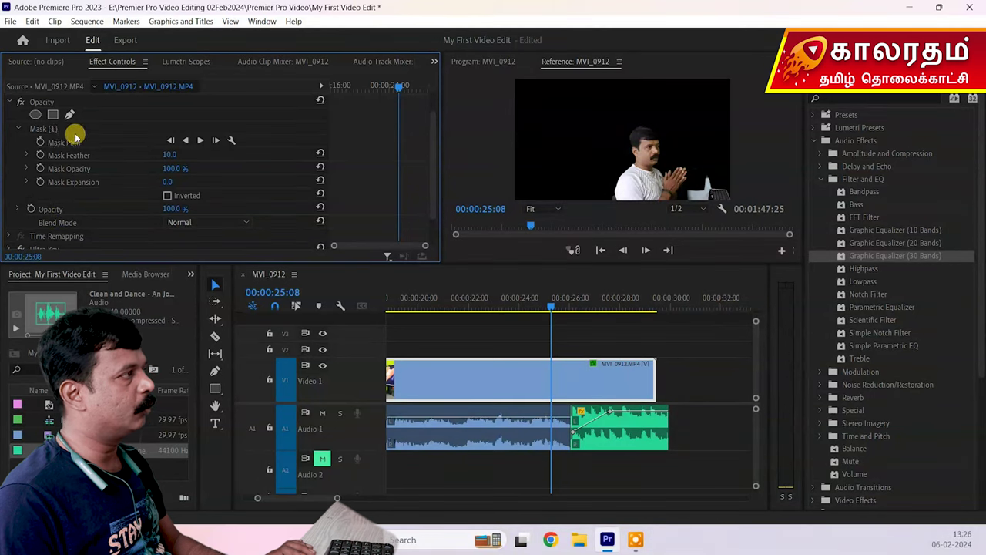
left_click(20, 127)
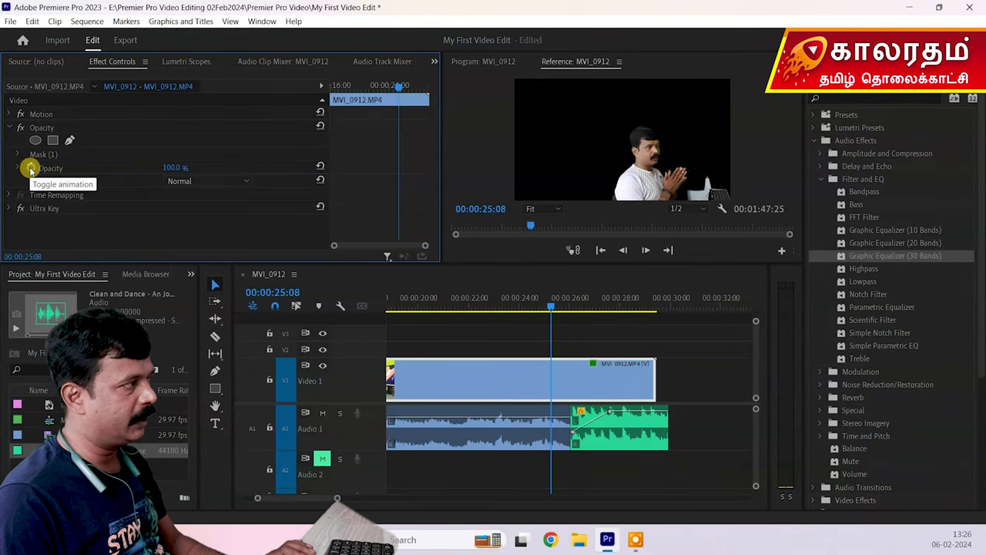
left_click(31, 169)
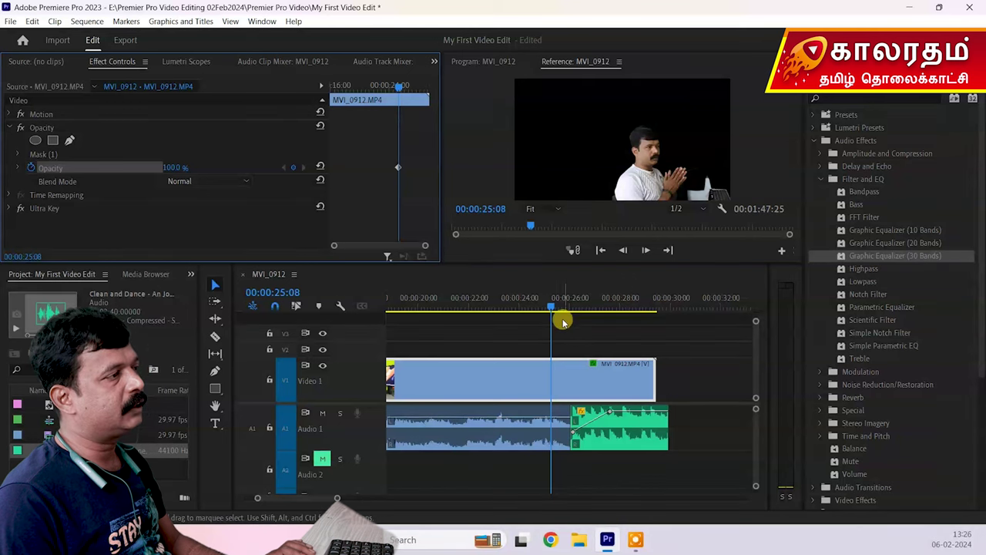
left_click_drag(552, 305, 591, 309)
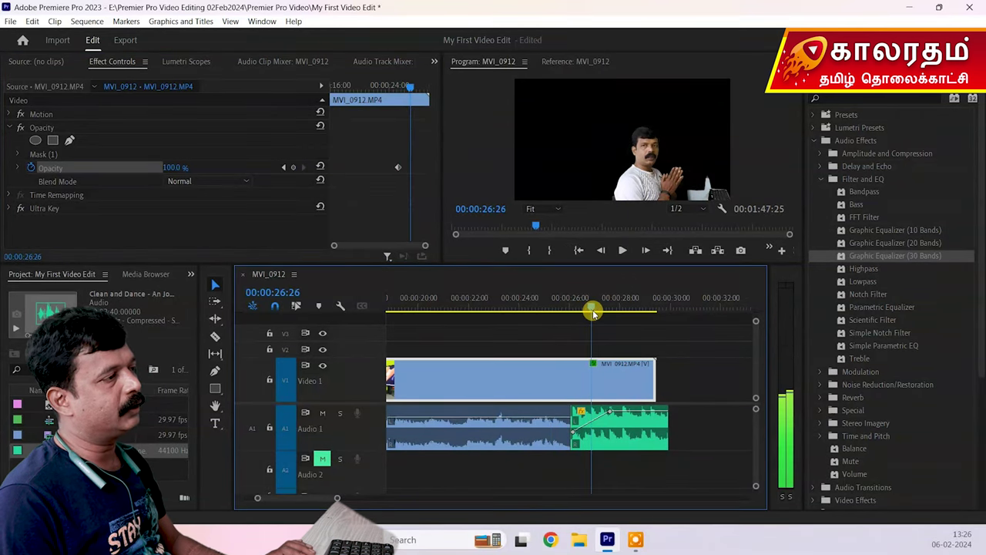
Add a 0.0% Opacity keyframe at 00:00:27:09.
left_click(596, 308)
left_click_drag(596, 308, 602, 308)
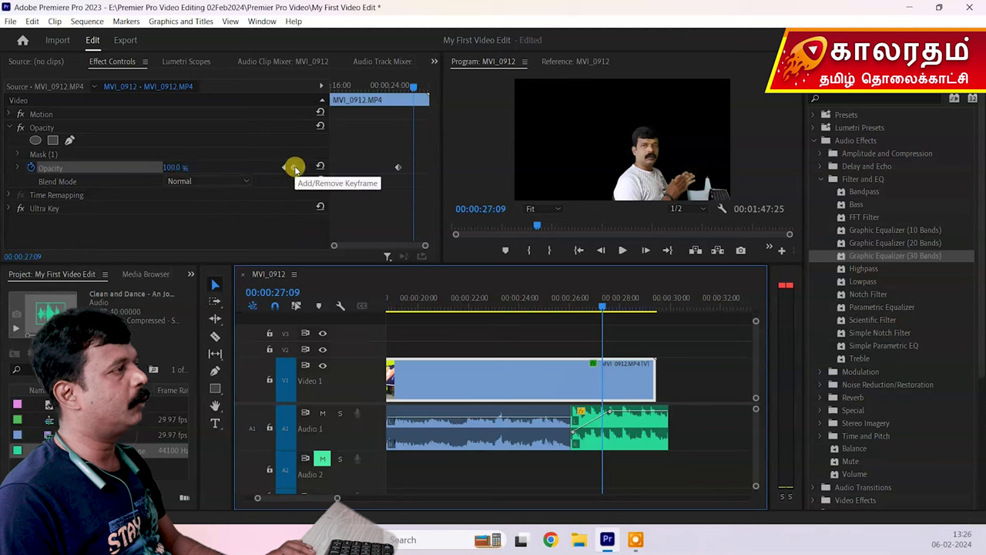
left_click(292, 168)
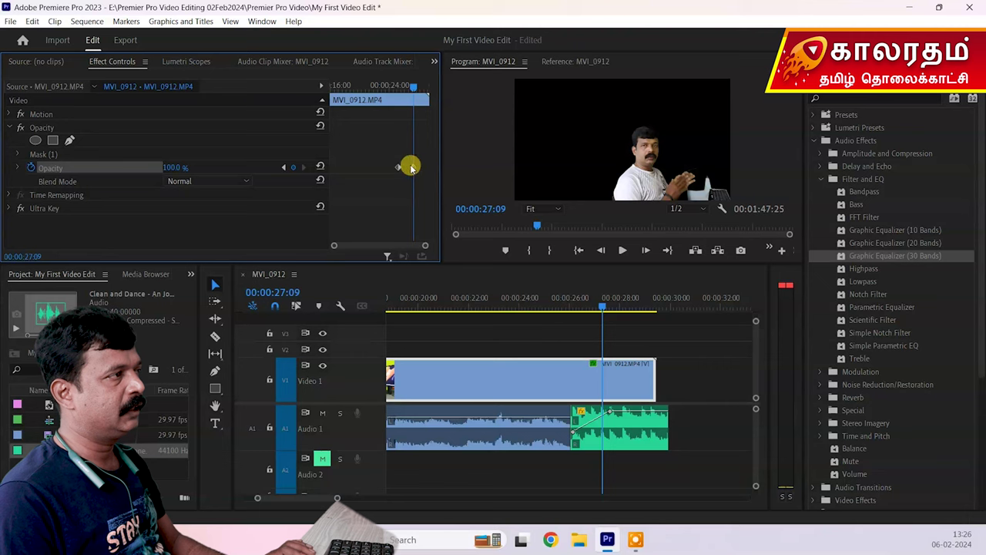
left_click(176, 166)
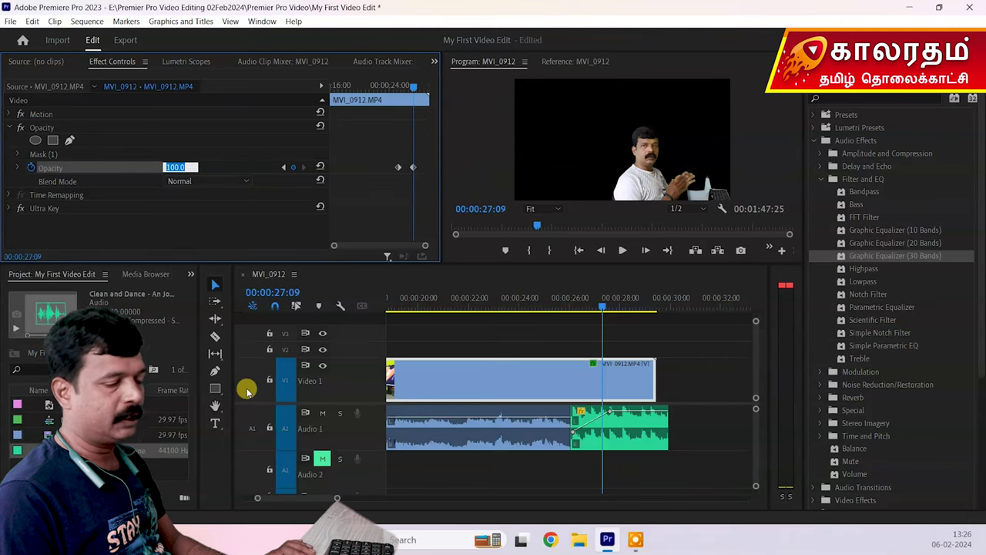
type("0")
key("Return")
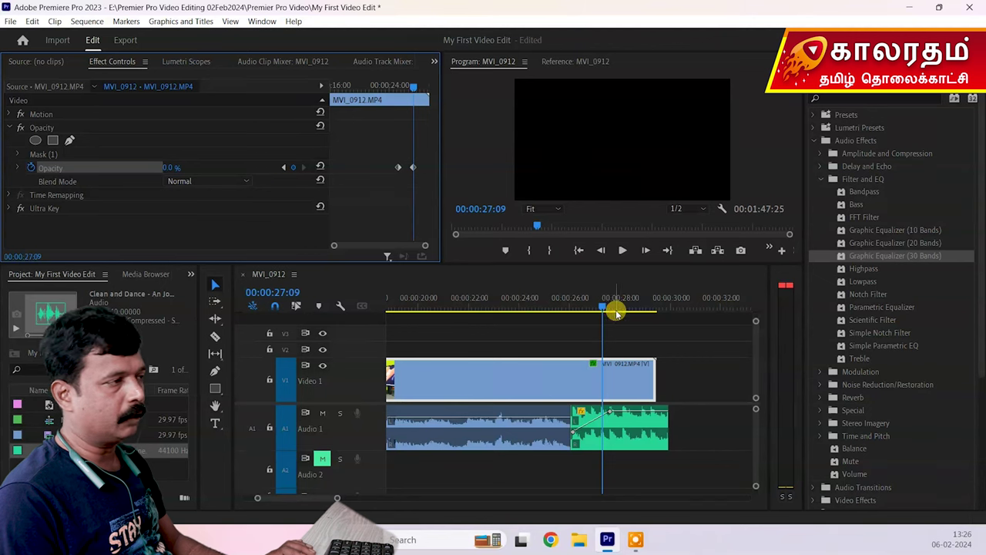
Play back from 00:00:23:03 to watch the video fade out.
left_click_drag(576, 307, 495, 327)
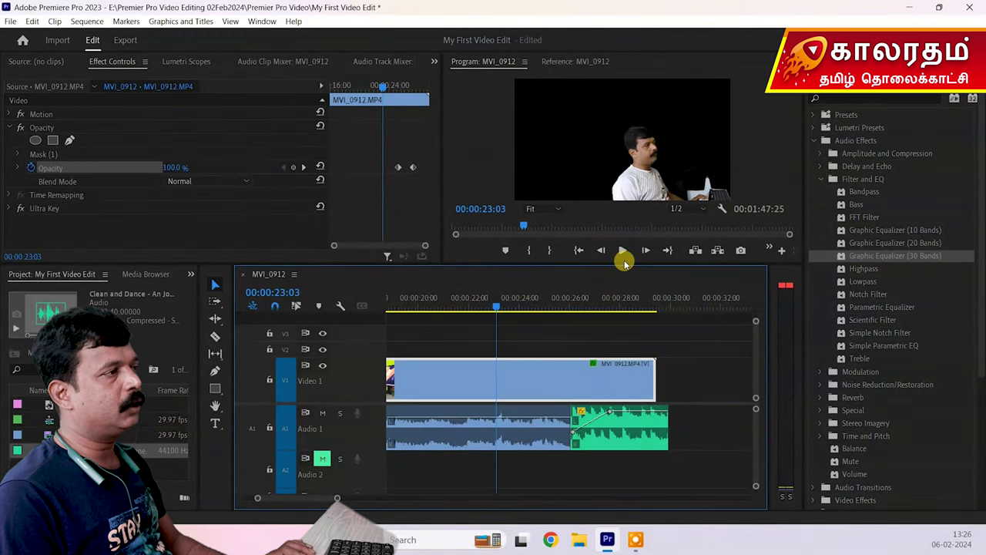
left_click_drag(617, 276, 609, 302)
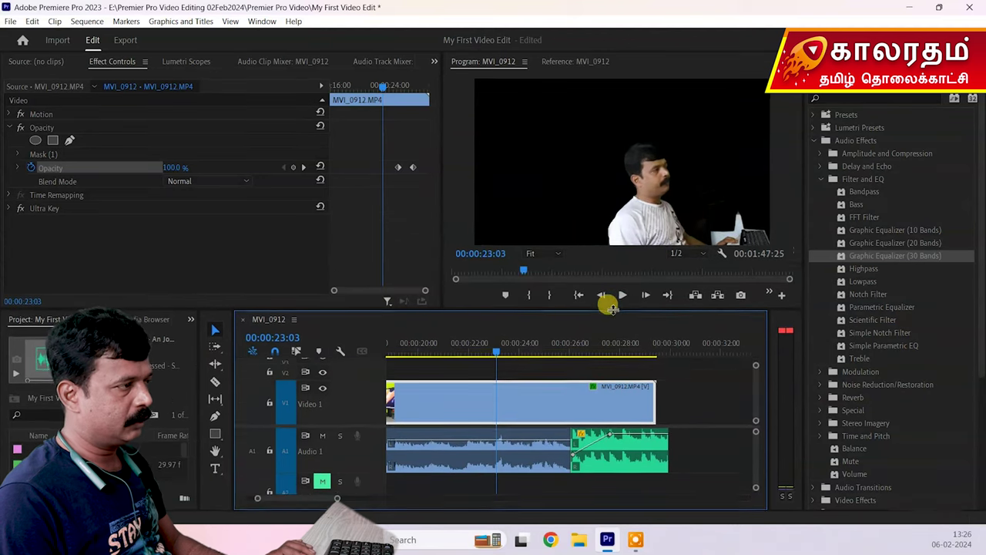
left_click(623, 295)
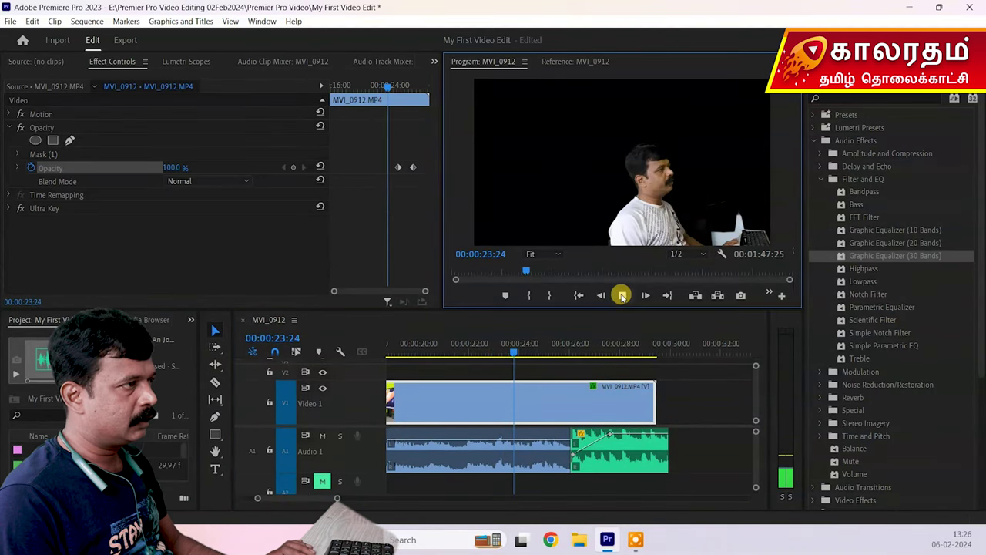